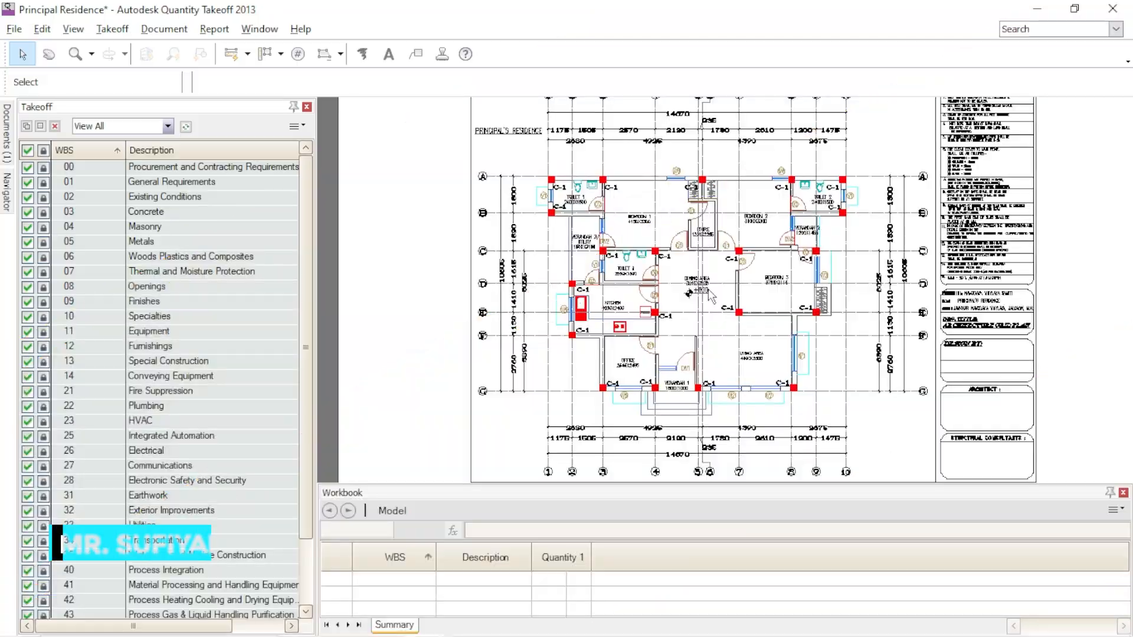
- Look over the architectural plan, foundation plan and column layout sheets of the Principal's Residence drawing
scroll(709, 295, down, 2)
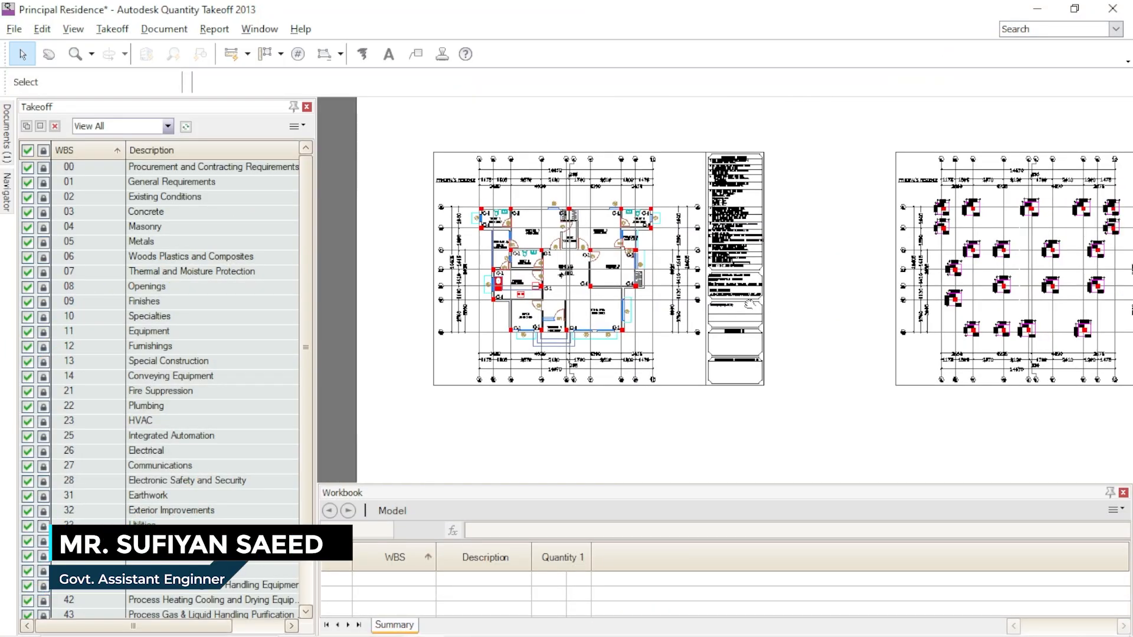
scroll(697, 305, up, 3)
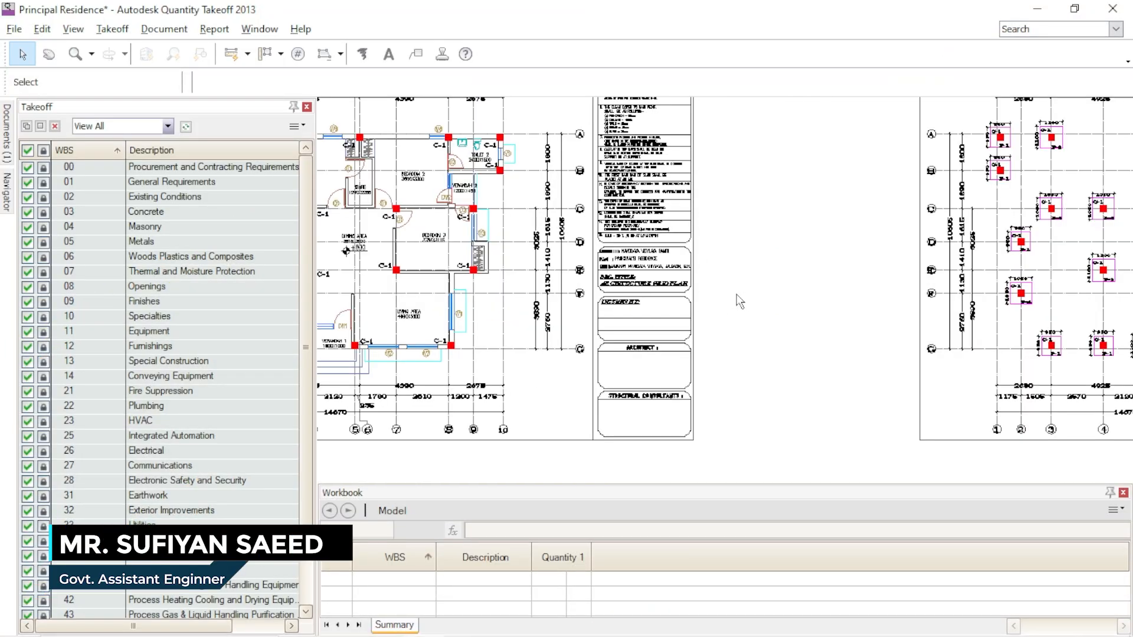
scroll(737, 295, down, 3)
middle_drag(786, 328, 516, 347)
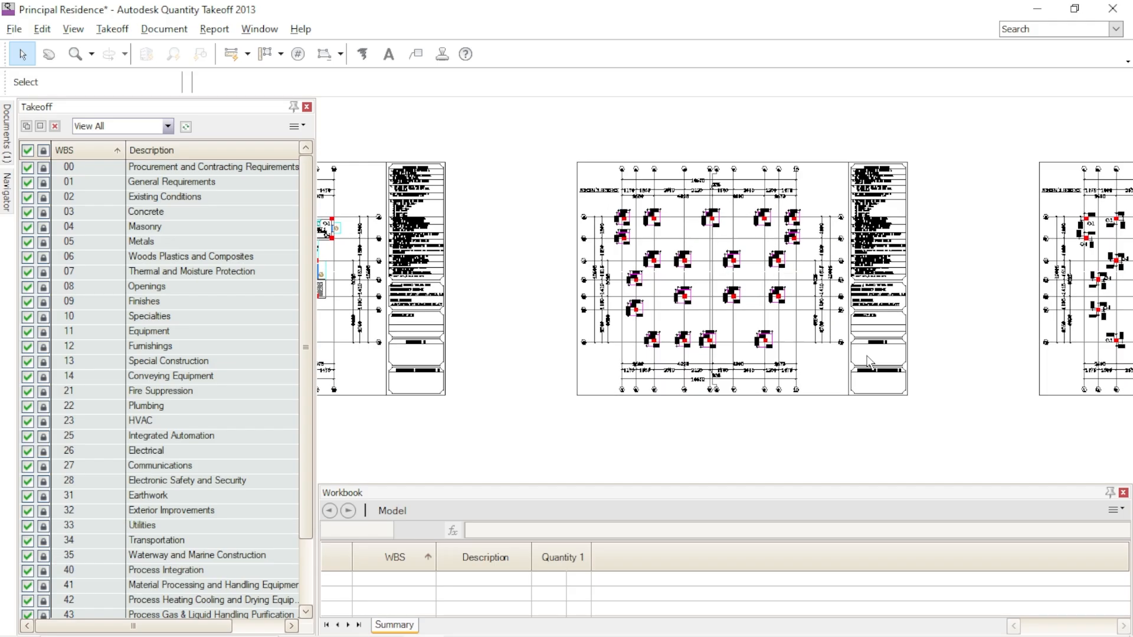
mouse_move(960, 398)
middle_down()
mouse_move(695, 371)
mouse_move(670, 329)
middle_up()
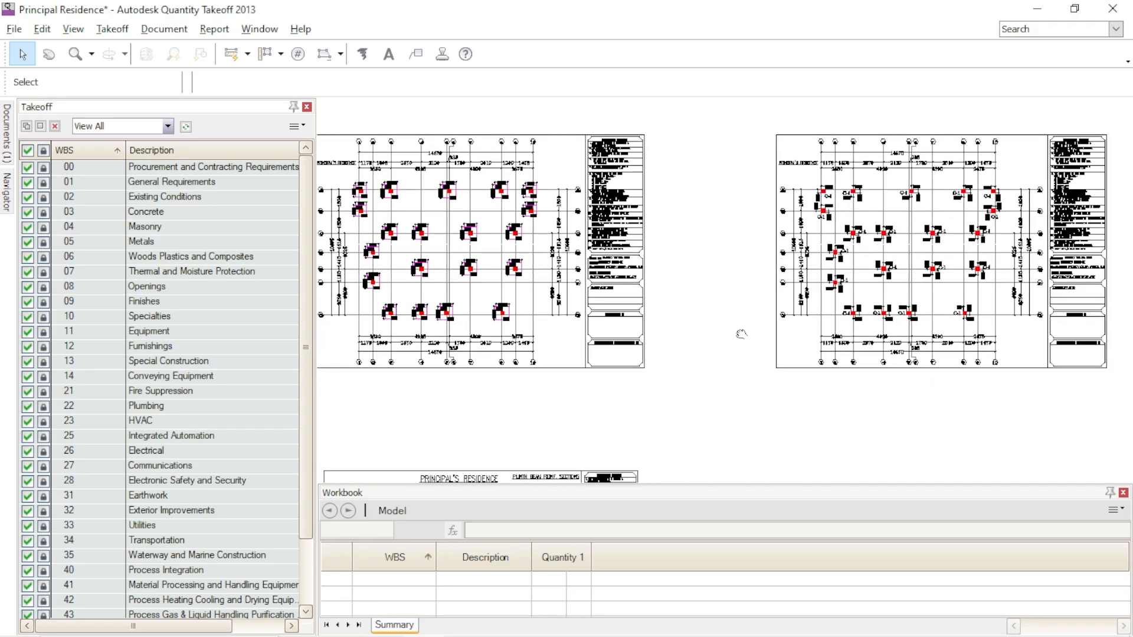
scroll(725, 365, down, 3)
scroll(761, 392, up, 3)
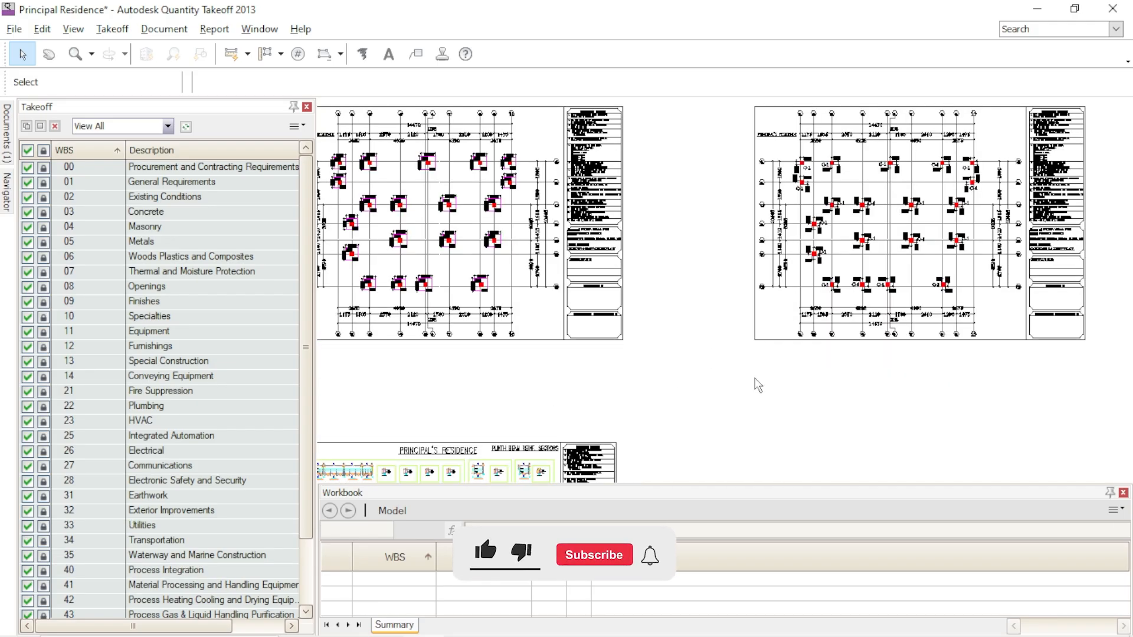
middle_drag(782, 368, 920, 396)
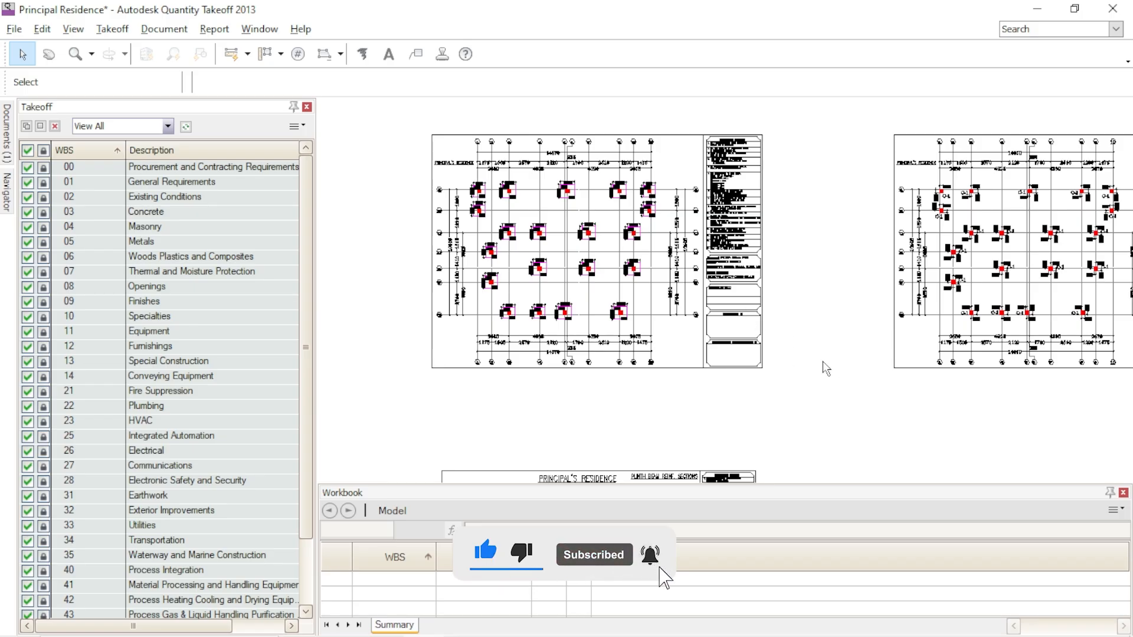
middle_drag(481, 227, 833, 245)
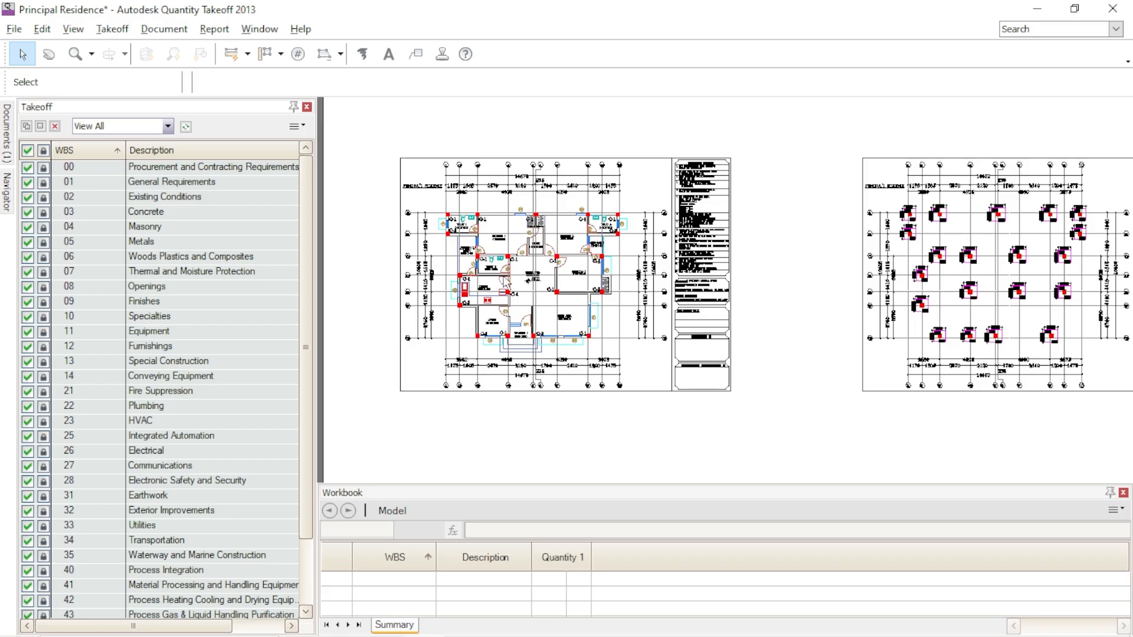
- Examine the architectural floor plan's rooms, grid dimensions and title block, and its position beside the foundation plan
scroll(506, 283, up, 5)
scroll(578, 250, down, 3)
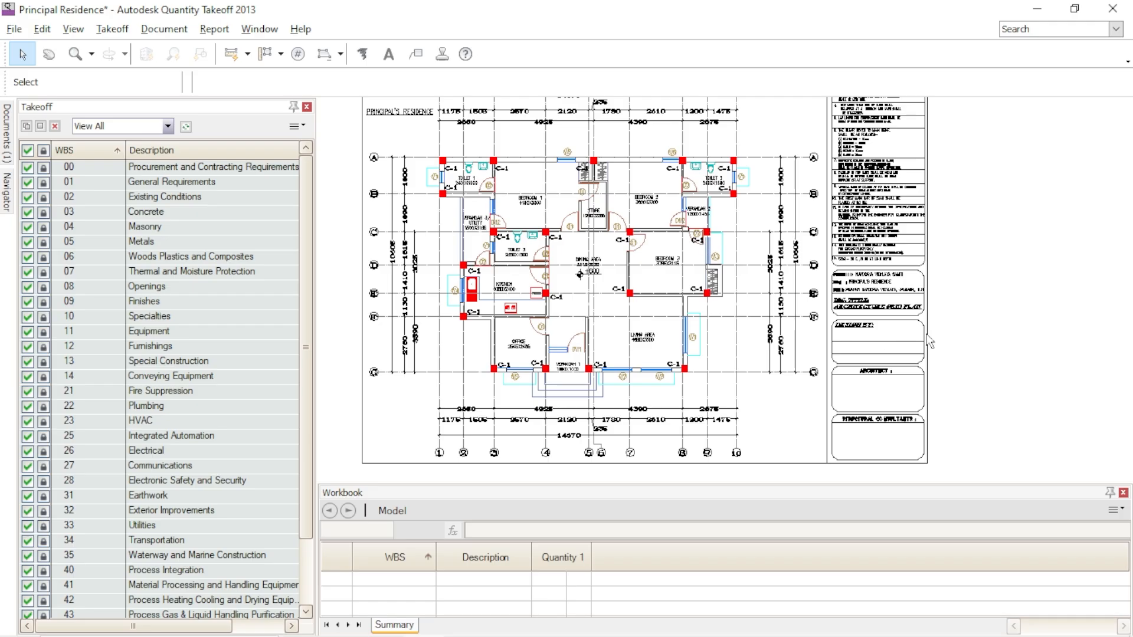
scroll(928, 336, down, 3)
middle_drag(954, 349, 846, 352)
scroll(798, 302, up, 3)
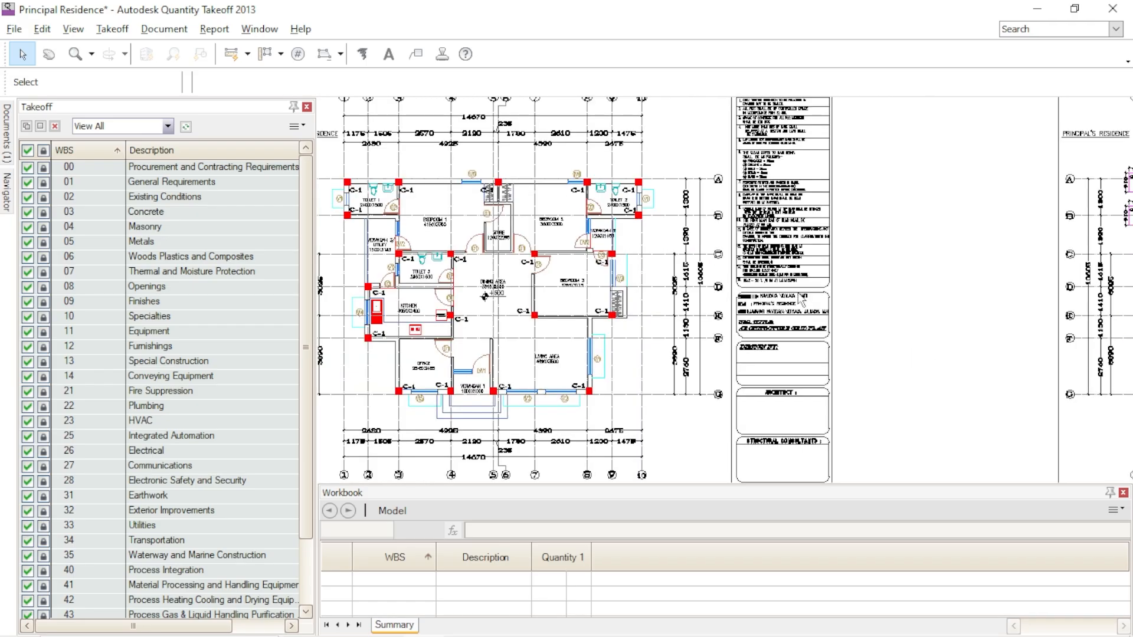
scroll(884, 345, down, 2)
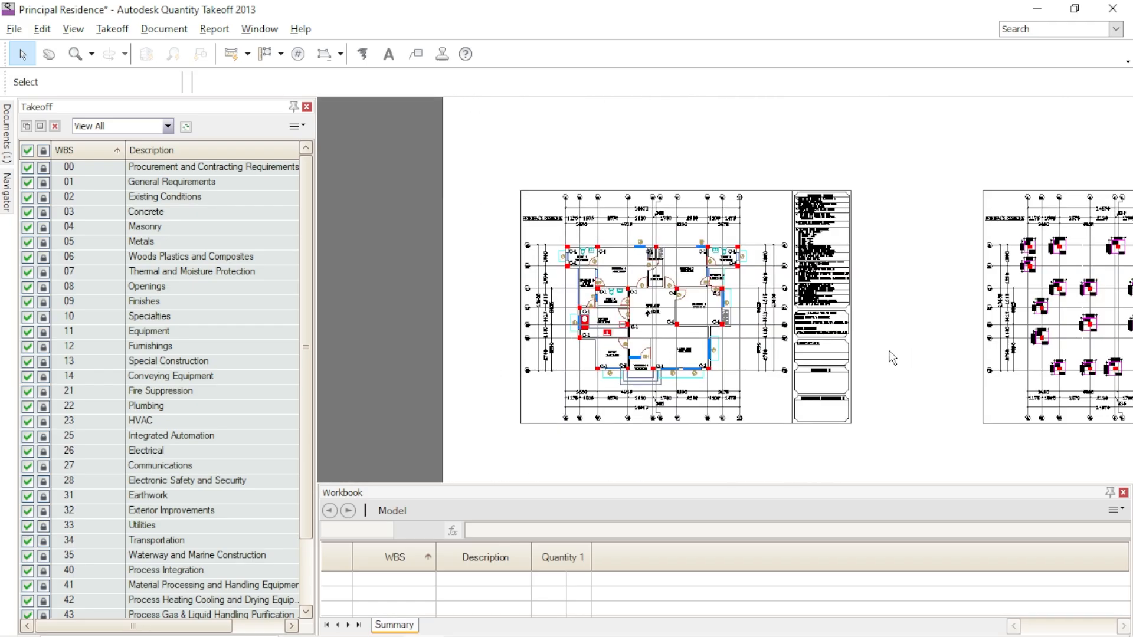
scroll(892, 358, up, 2)
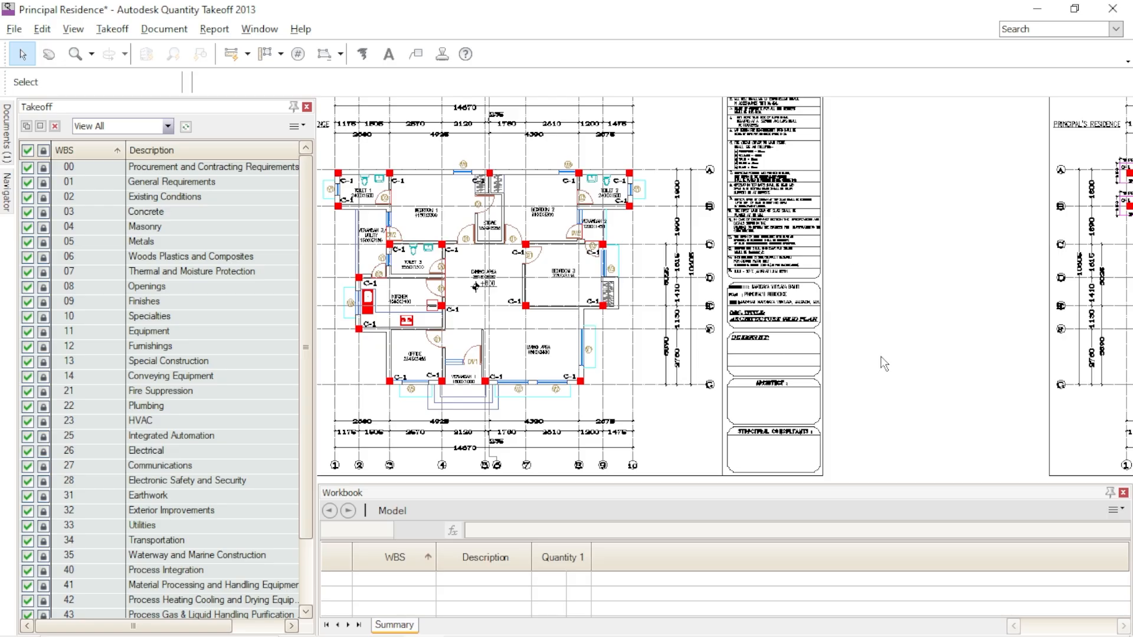
mouse_move(877, 335)
middle_down()
mouse_move(920, 360)
mouse_move(971, 341)
mouse_move(966, 315)
middle_up()
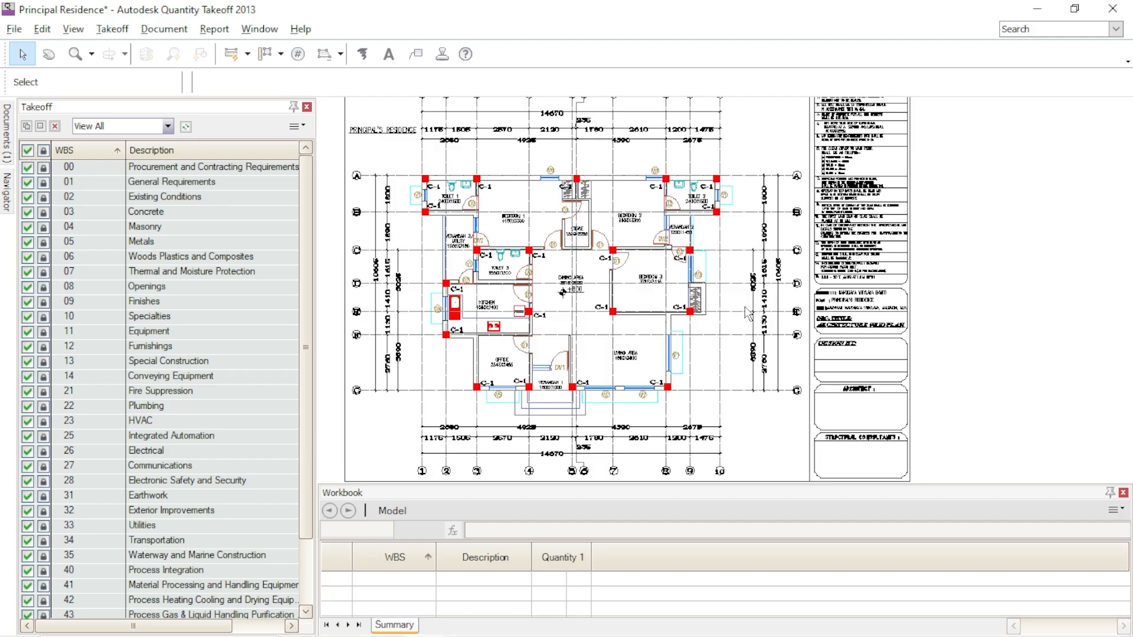
mouse_move(1012, 361)
middle_down()
mouse_move(985, 339)
mouse_move(819, 295)
mouse_move(678, 303)
mouse_move(579, 329)
middle_up()
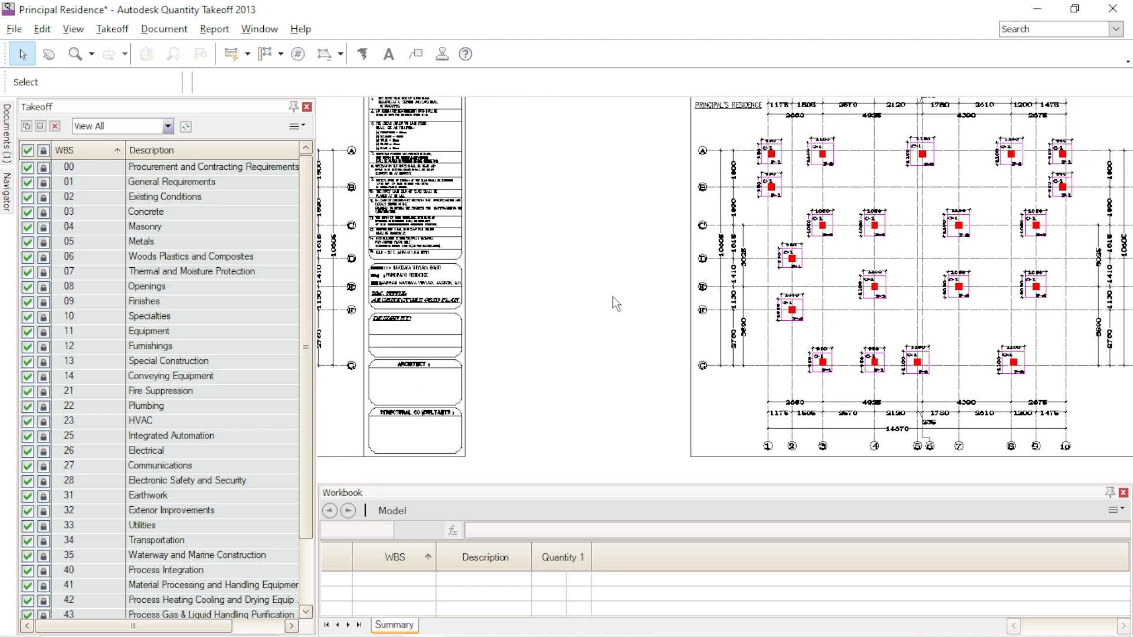
mouse_move(596, 305)
middle_down()
mouse_move(753, 313)
mouse_move(879, 298)
middle_up()
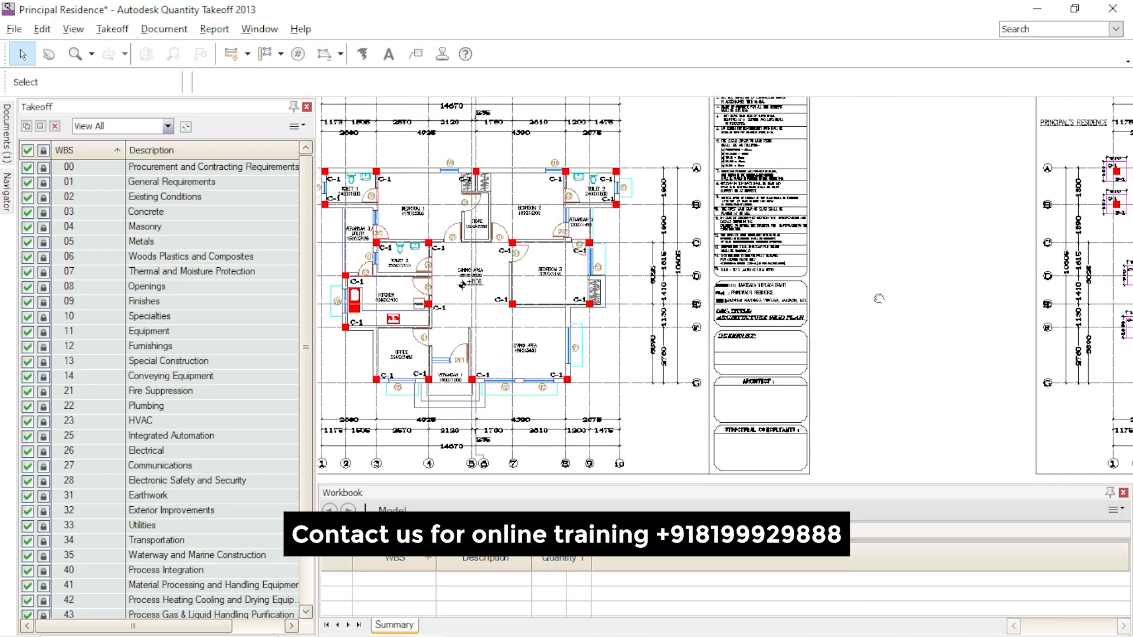
middle_drag(865, 303, 924, 304)
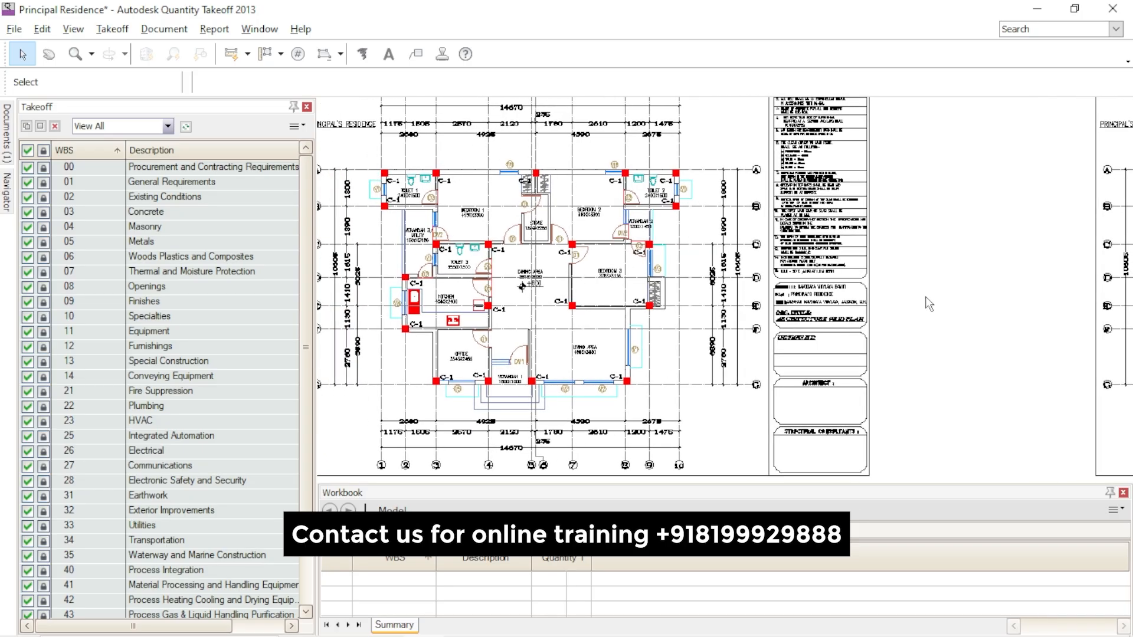
- Examine the footing types and their plan dimensions across the foundation grid plan
mouse_move(957, 304)
middle_down()
mouse_move(652, 269)
mouse_move(492, 284)
middle_up()
scroll(848, 275, up, 2)
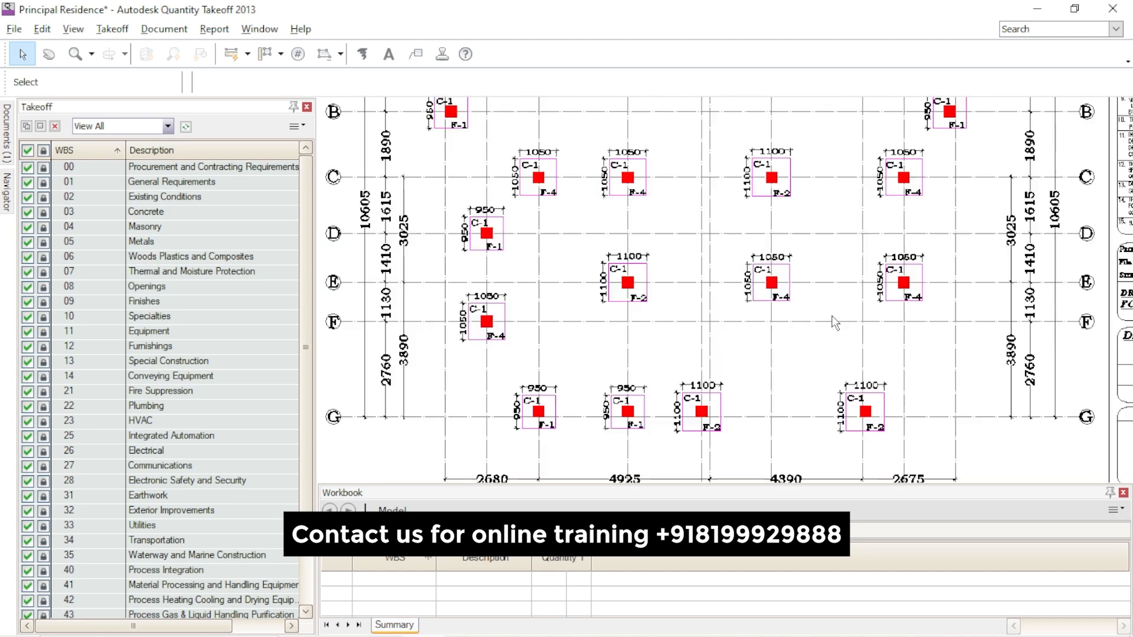
middle_drag(650, 268, 676, 368)
scroll(723, 187, down, 3)
scroll(508, 233, up, 5)
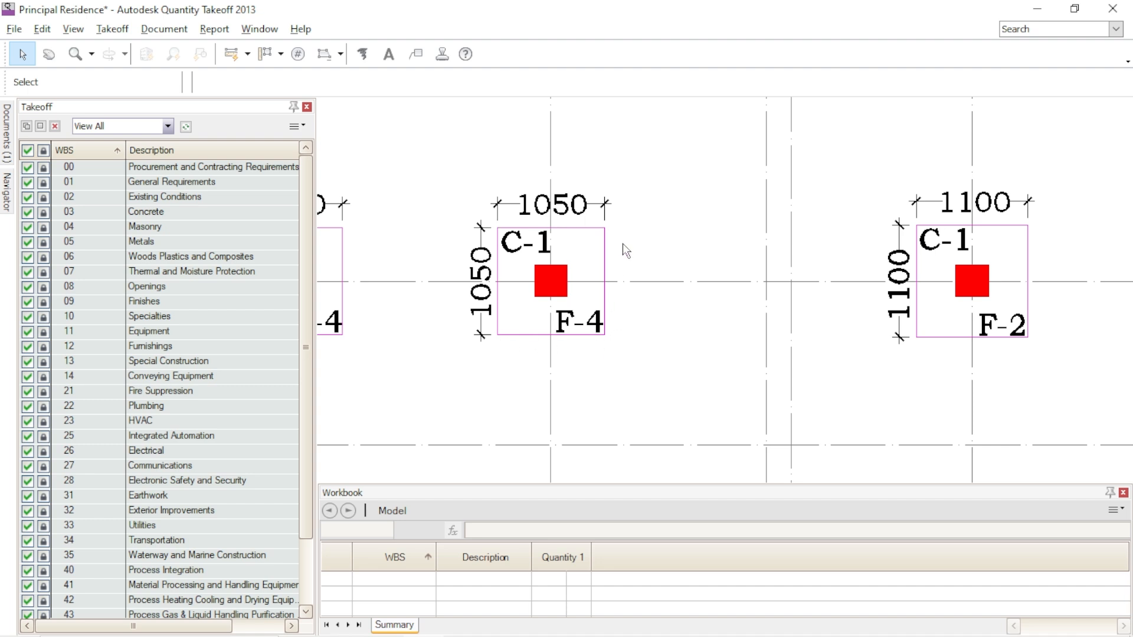
scroll(676, 246, down, 3)
scroll(679, 265, down, 2)
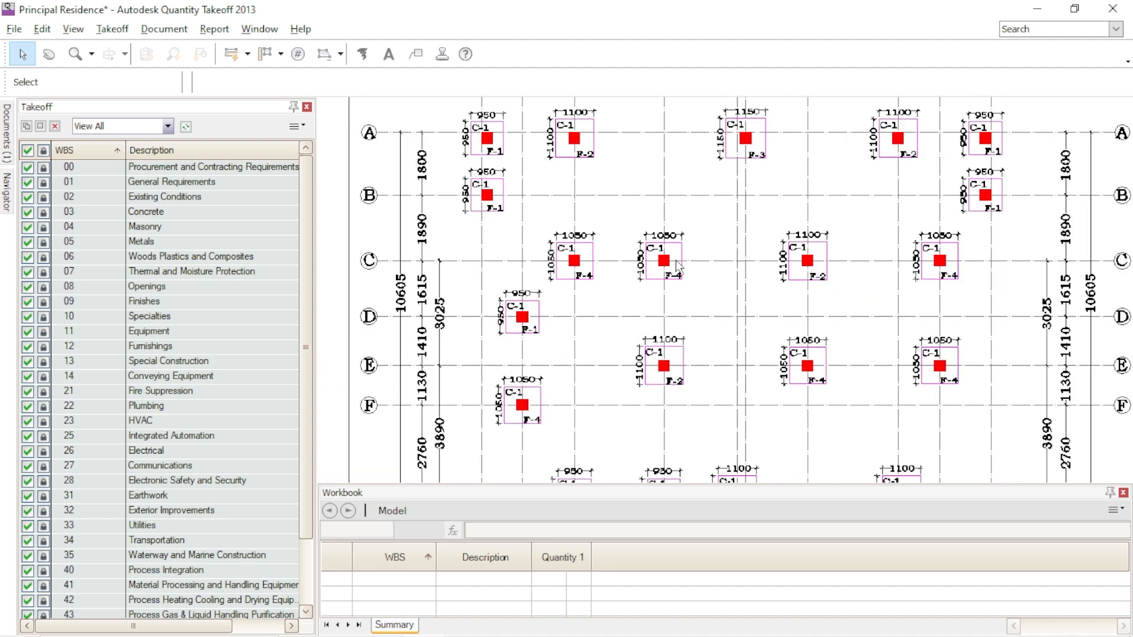
scroll(674, 263, up, 2)
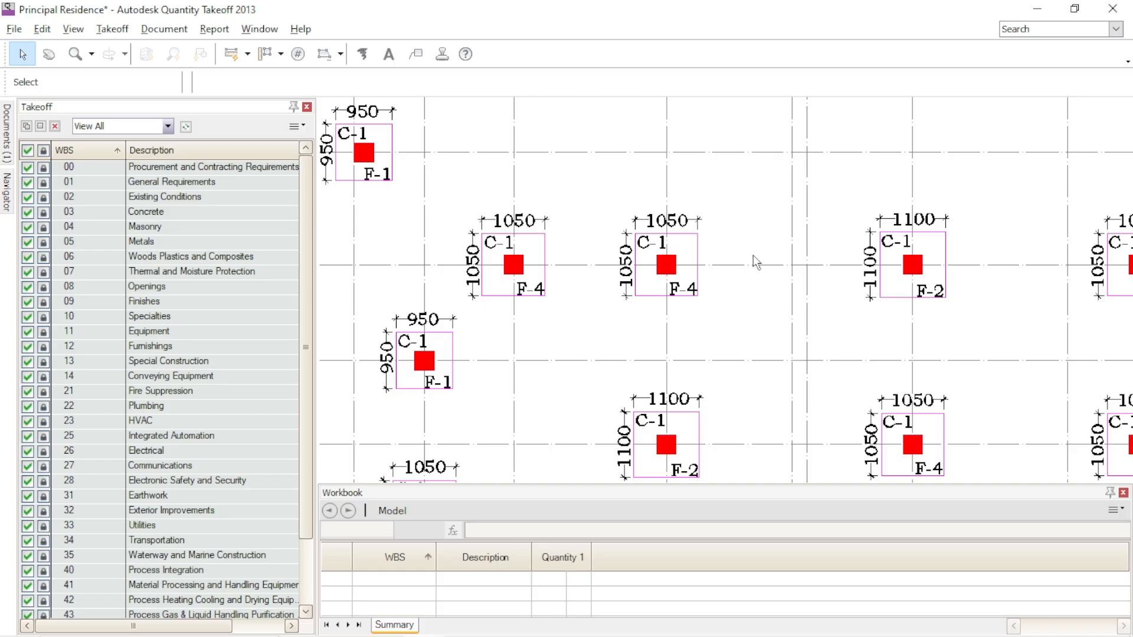
middle_drag(897, 322, 539, 278)
middle_drag(796, 299, 606, 253)
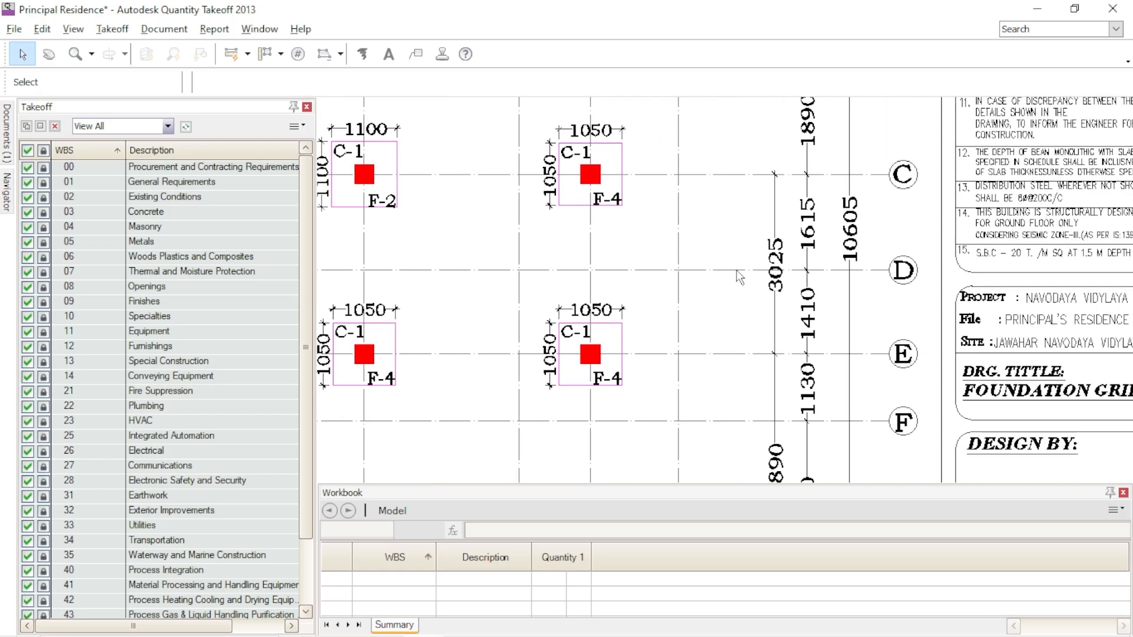
middle_drag(886, 316, 532, 281)
- Examine the C-1 column positions and offset dimensions on the column layout plan
scroll(657, 218, down, 2)
scroll(776, 256, down, 5)
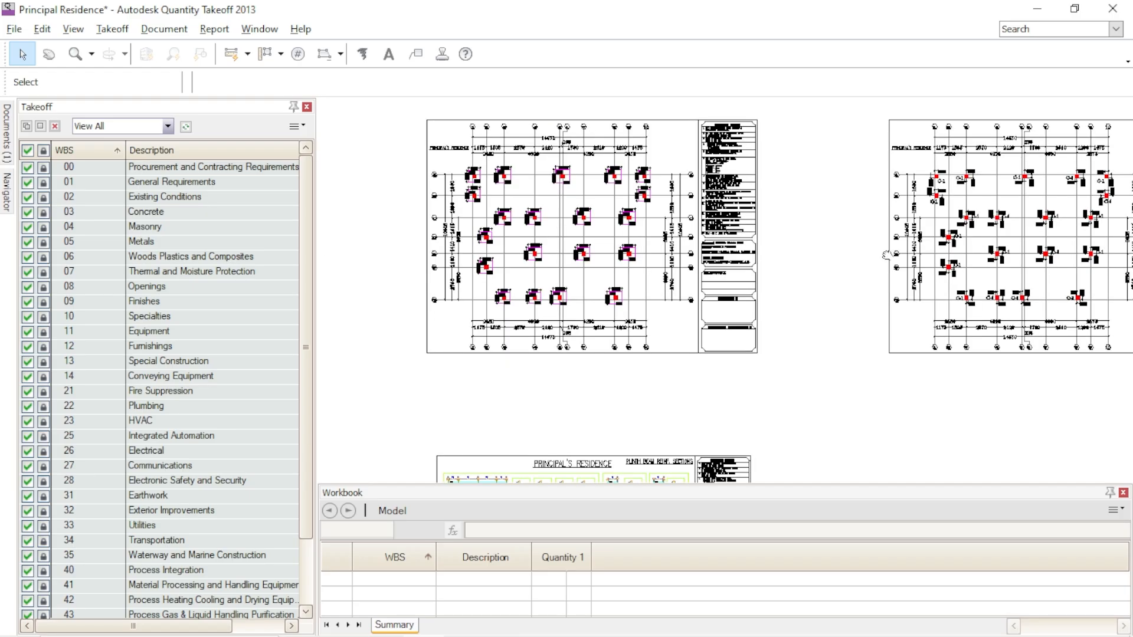
middle_drag(781, 260, 535, 288)
scroll(682, 258, up, 4)
middle_drag(733, 258, 716, 288)
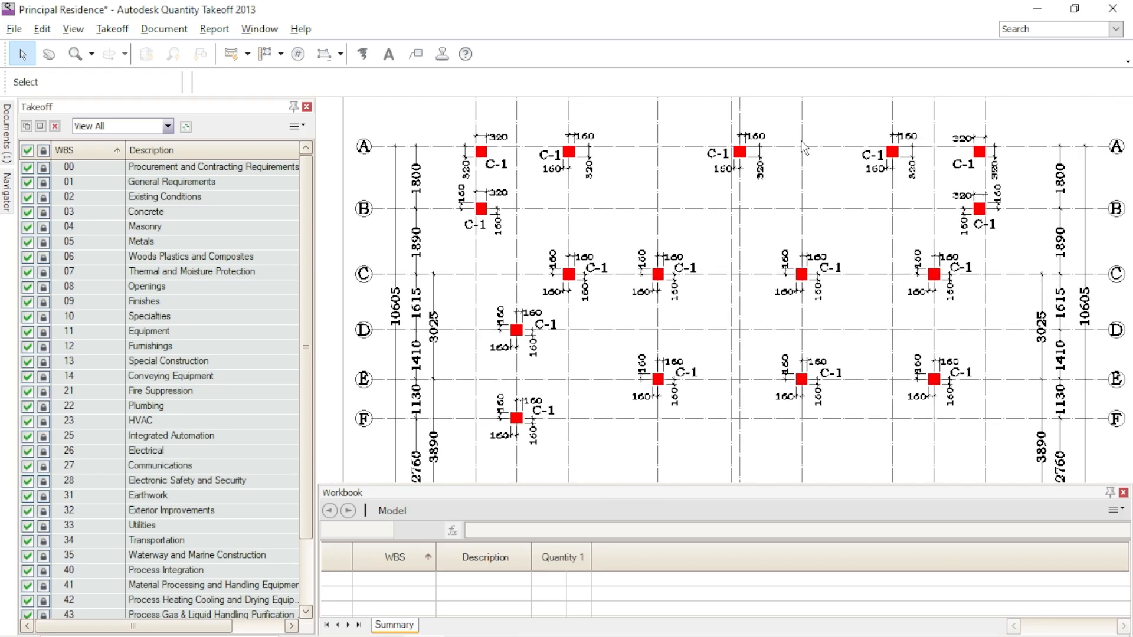
scroll(727, 206, down, 3)
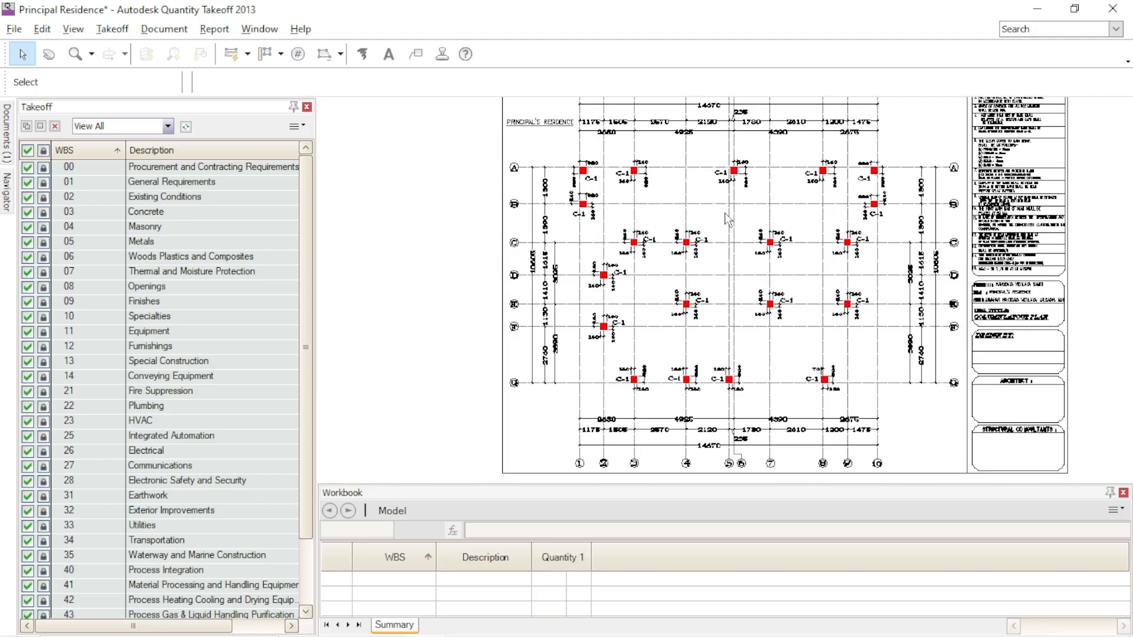
- Examine the typical column ties and footing section on the foundation detail sheet, including ground level and excavation depth
scroll(727, 364, down, 2)
mouse_move(611, 371)
middle_down()
mouse_move(728, 339)
mouse_move(530, 341)
middle_up()
mouse_move(1012, 301)
middle_down()
mouse_move(849, 313)
mouse_move(729, 306)
middle_up()
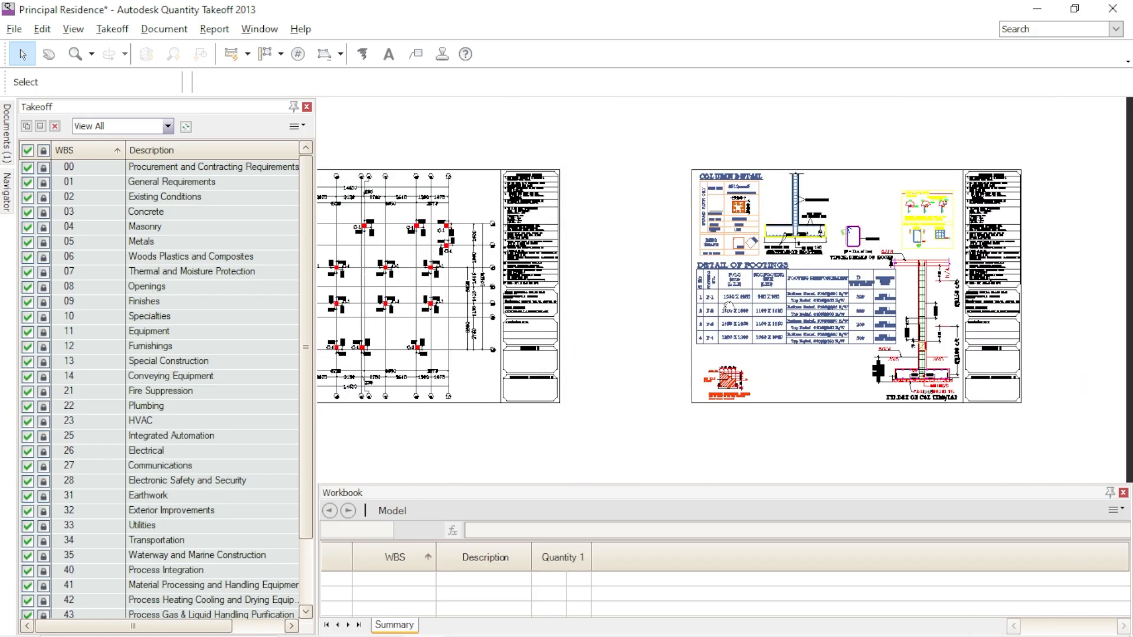
scroll(817, 300, up, 2)
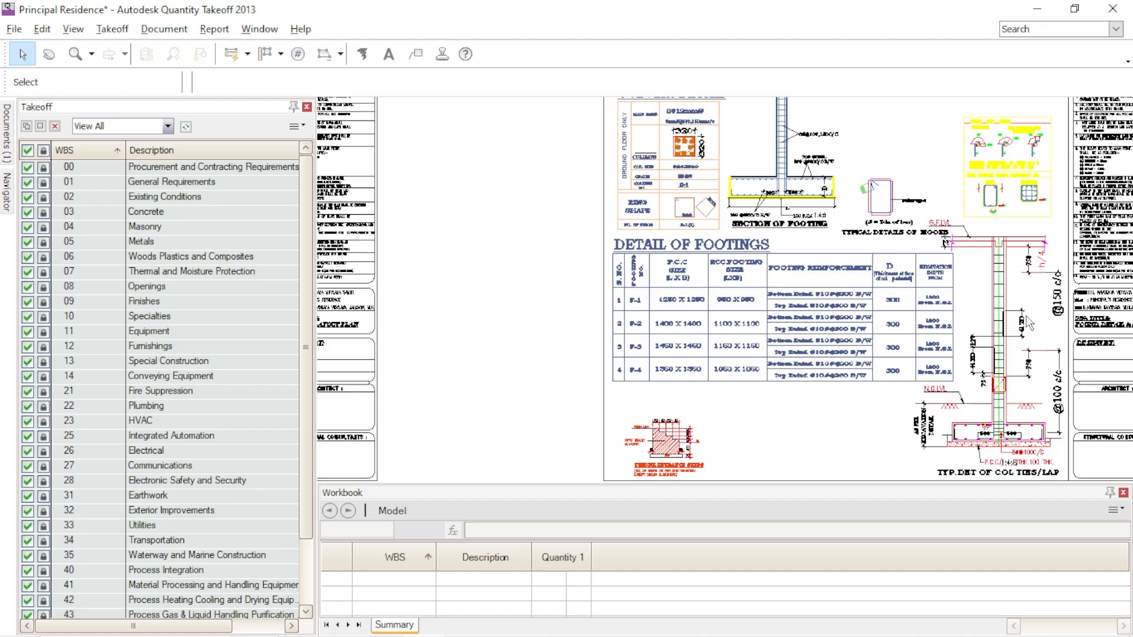
middle_drag(997, 326, 866, 313)
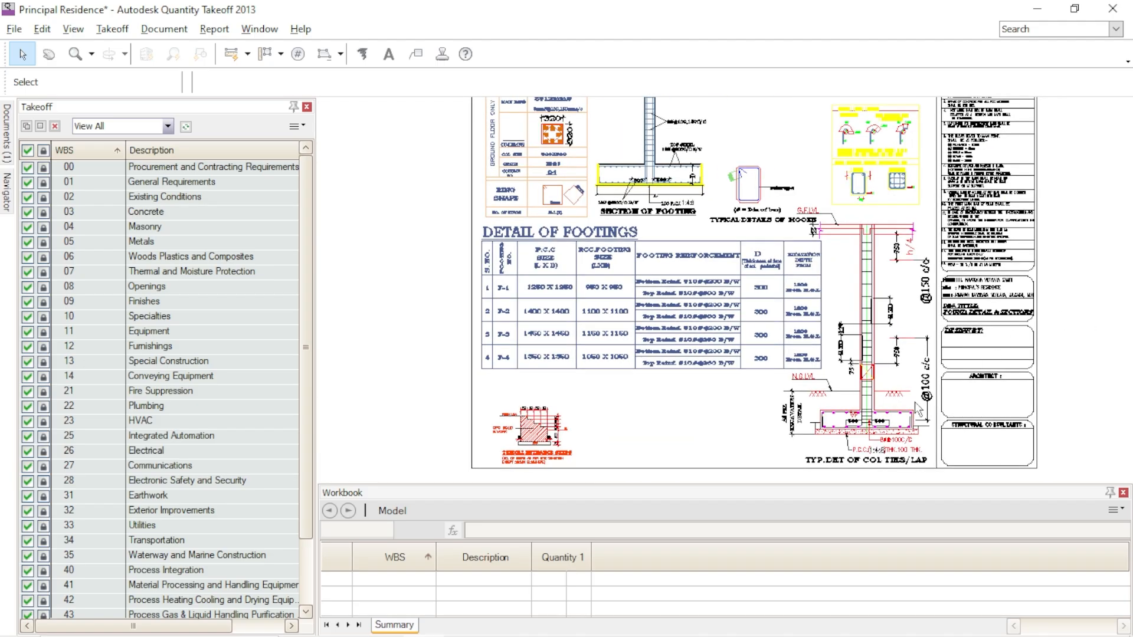
scroll(859, 424, up, 3)
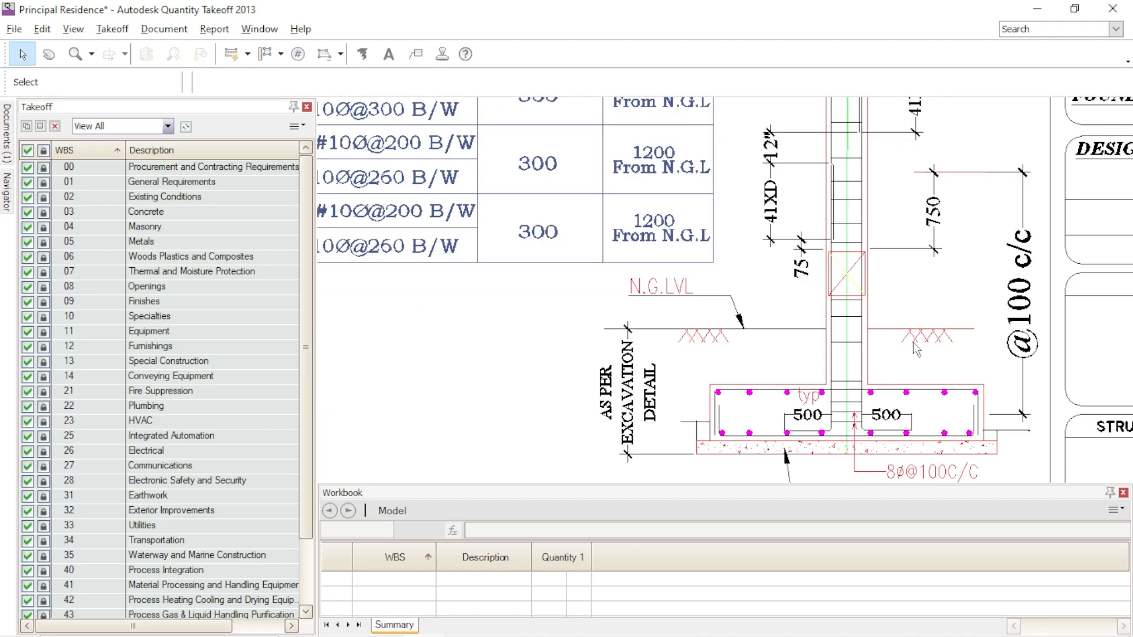
scroll(916, 348, down, 2)
- Read the Detail of Footings table's P.C.C. sizes, RCC sizes, reinforcement, thickness and excavation depth against the footing section
mouse_move(672, 341)
middle_down()
mouse_move(755, 353)
mouse_move(859, 407)
middle_up()
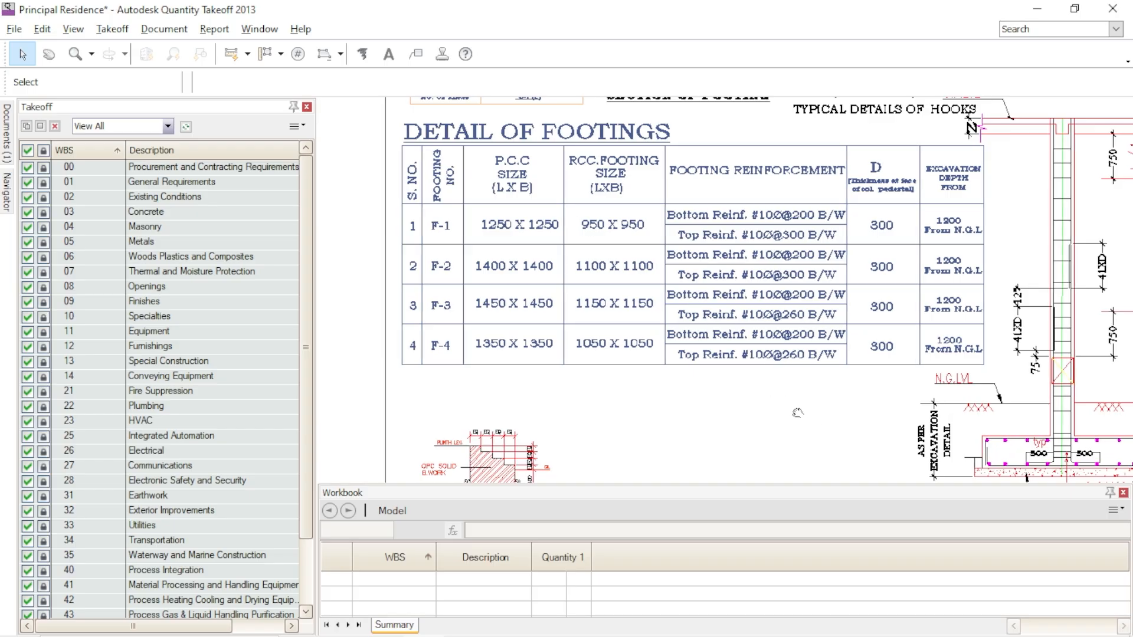
middle_drag(814, 419, 798, 412)
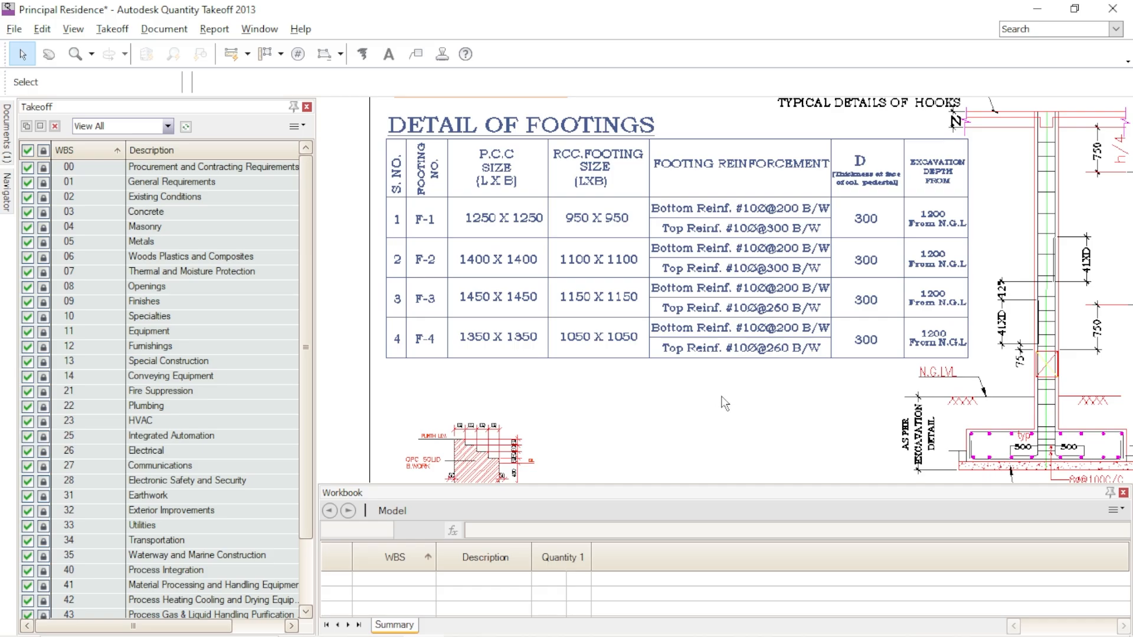
middle_drag(718, 403, 708, 401)
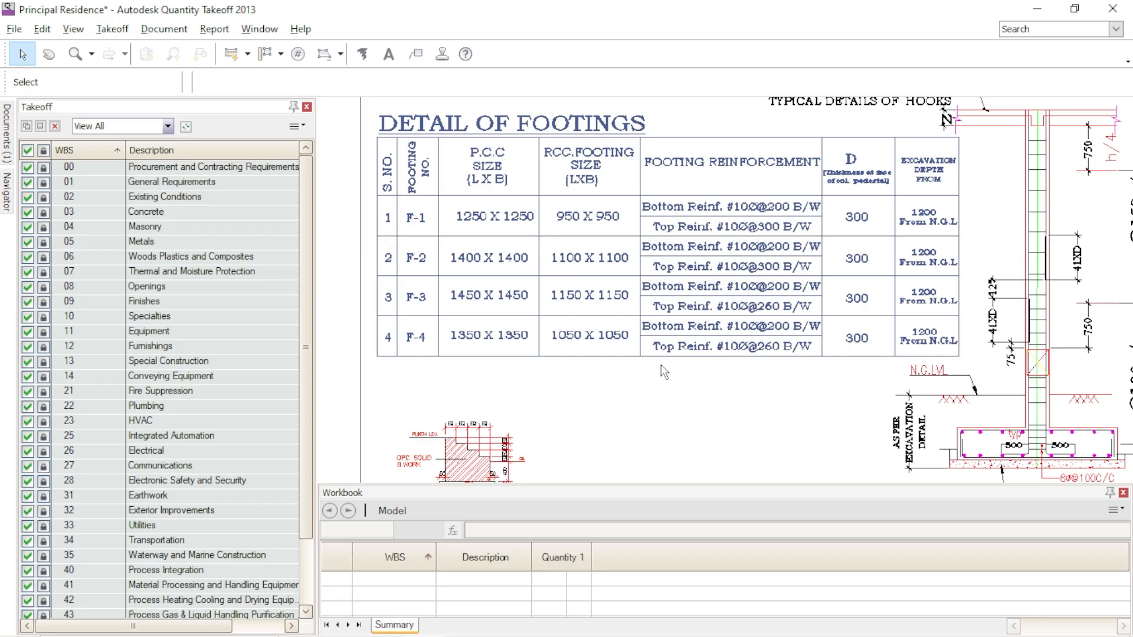
mouse_move(806, 417)
middle_down()
mouse_move(726, 424)
mouse_move(737, 429)
middle_up()
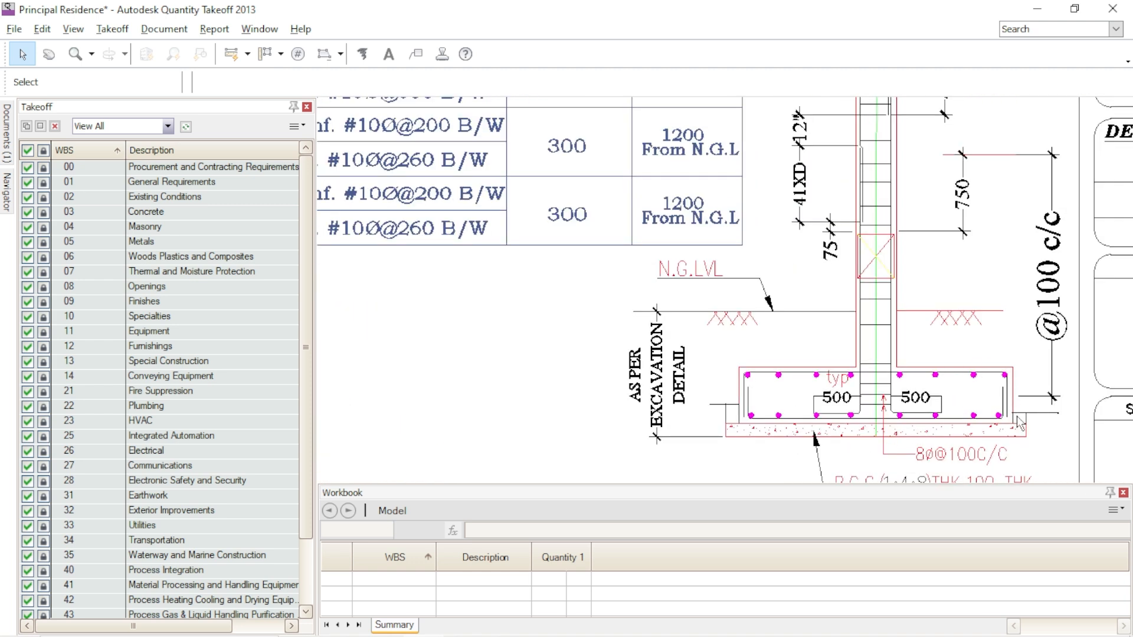
mouse_move(581, 387)
middle_down()
mouse_move(803, 431)
mouse_move(853, 408)
mouse_move(930, 510)
middle_up()
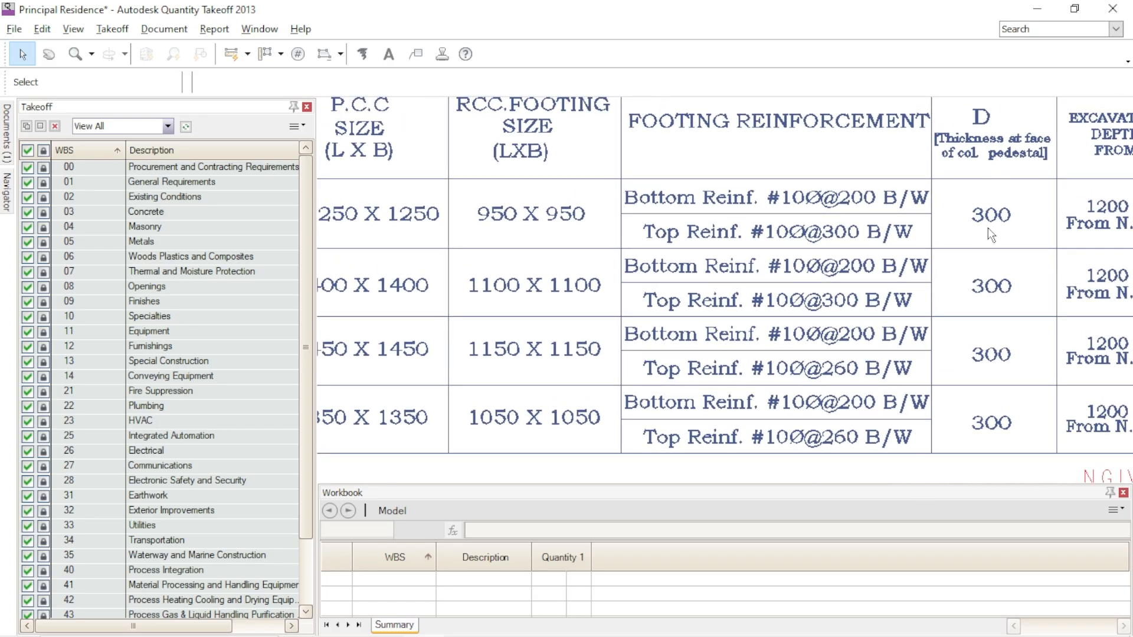
middle_drag(566, 157, 722, 183)
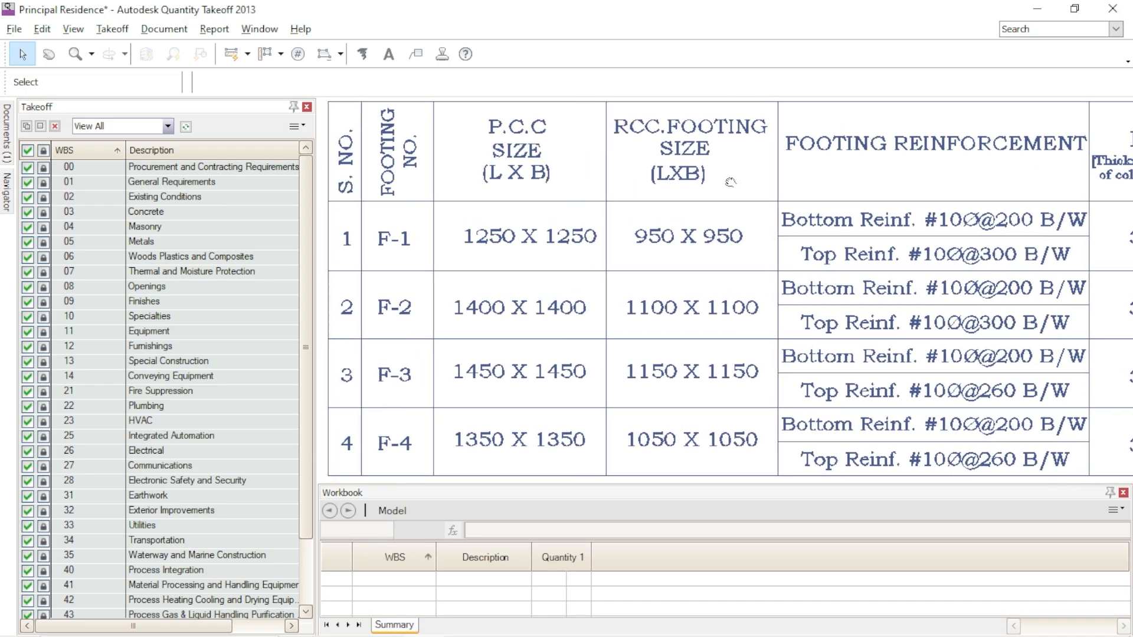
scroll(606, 271, down, 3)
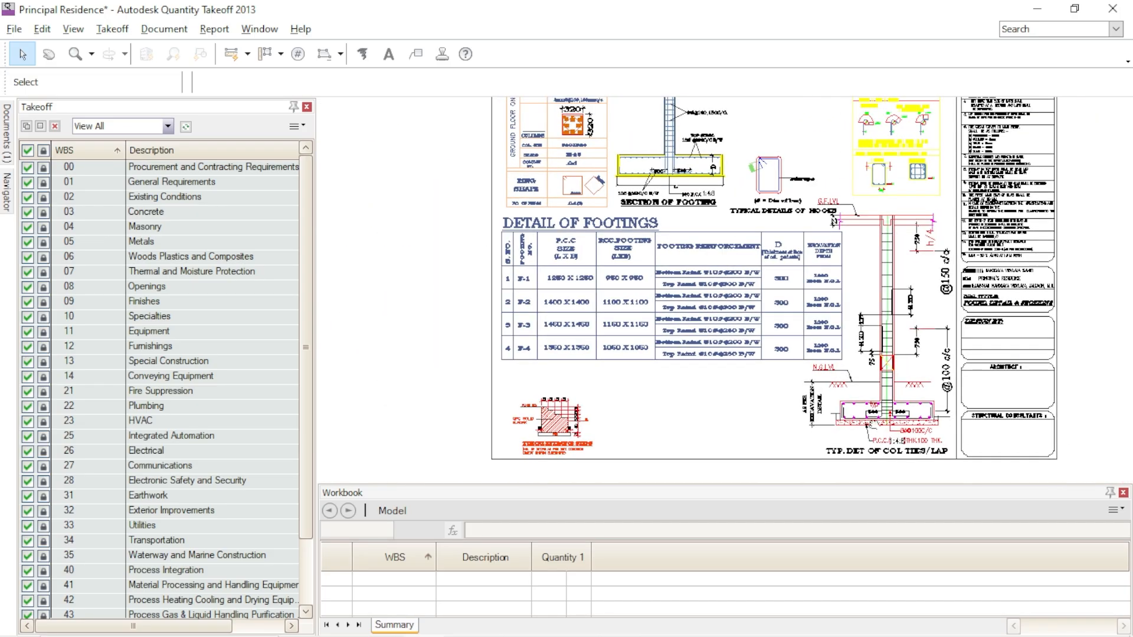
scroll(850, 464, up, 3)
middle_drag(864, 437, 755, 385)
middle_drag(588, 322, 836, 477)
middle_drag(692, 374, 832, 490)
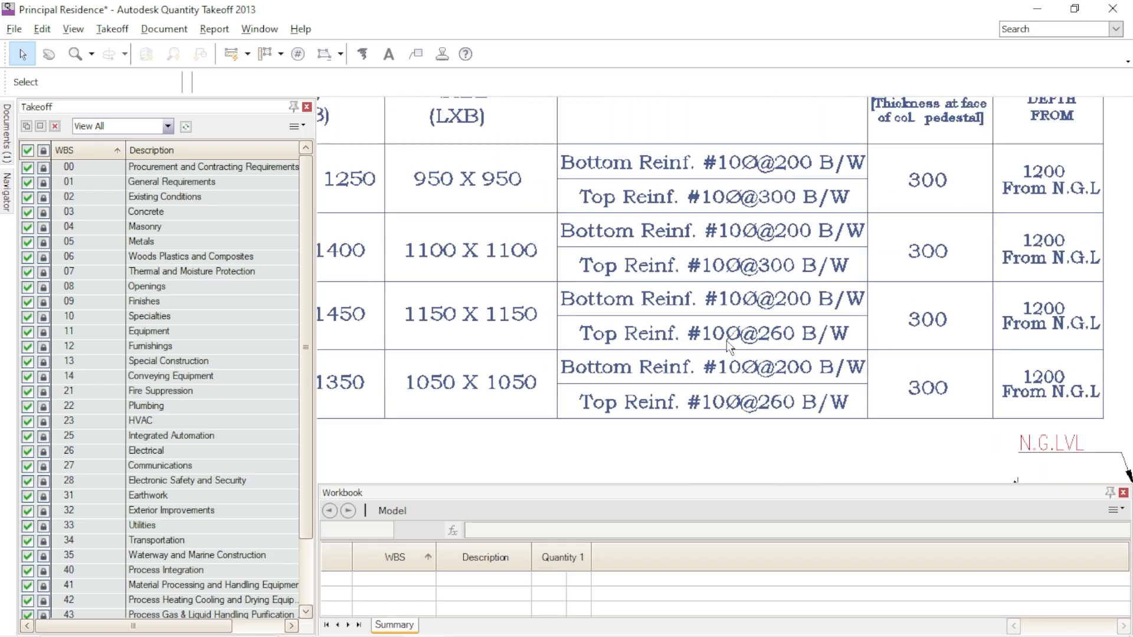
- Examine the footing section, the Detail of Footings table and the typical entrance steps detail on the foundation detail sheet
scroll(727, 340, down, 2)
middle_drag(676, 283, 763, 465)
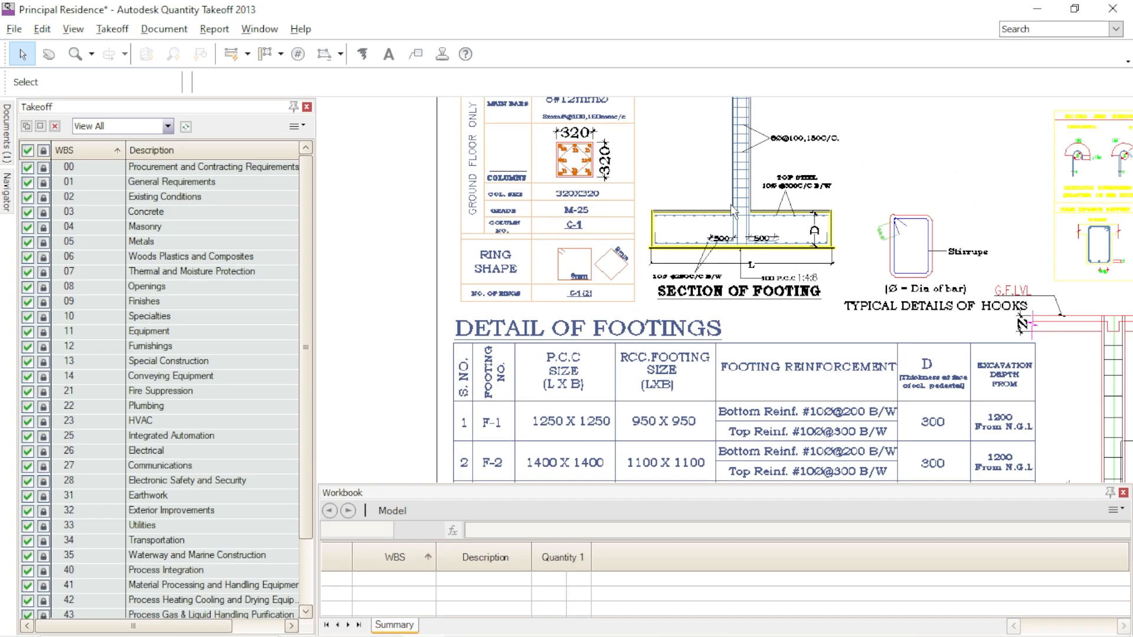
middle_drag(659, 167, 734, 106)
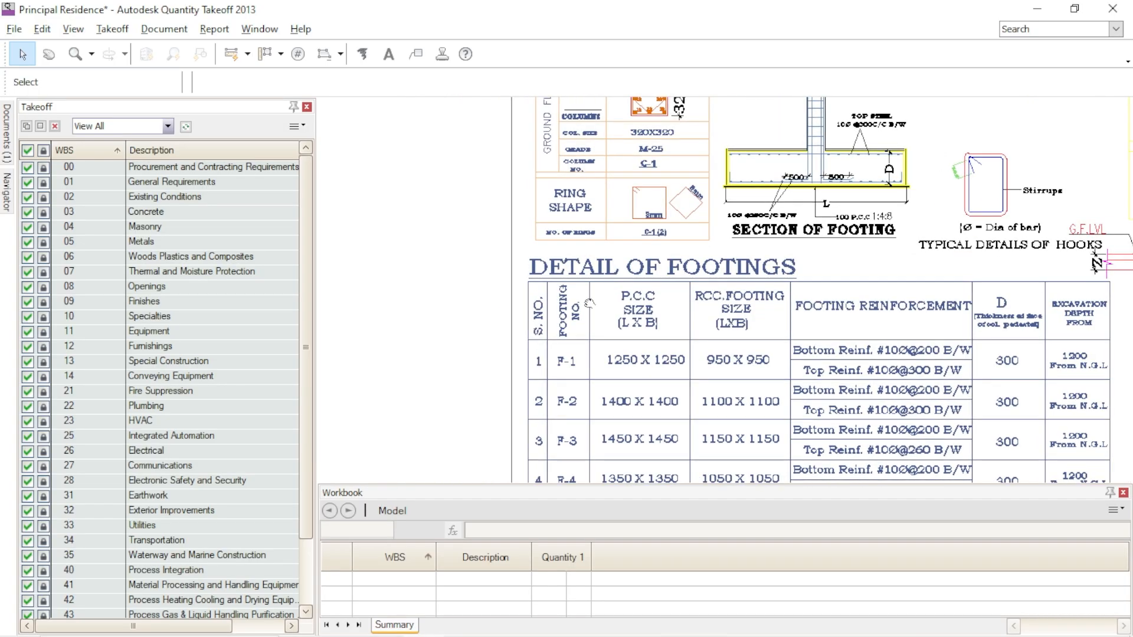
middle_drag(509, 432, 688, 182)
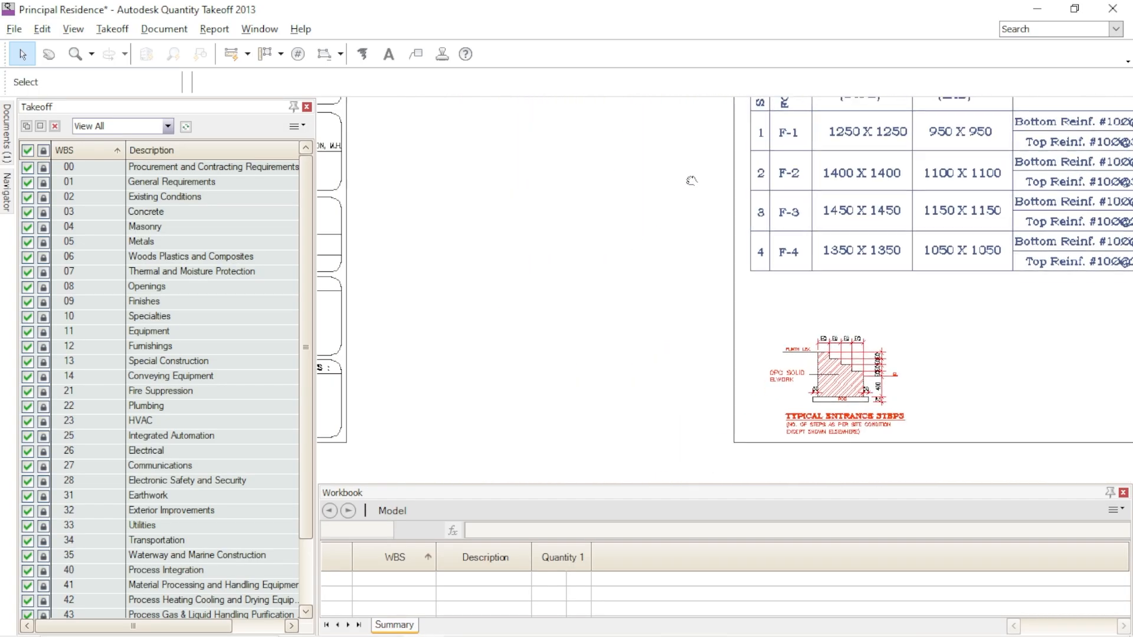
mouse_move(536, 327)
middle_down()
mouse_move(753, 264)
mouse_move(979, 294)
middle_up()
mouse_move(618, 335)
middle_down()
mouse_move(764, 339)
mouse_move(888, 373)
mouse_move(898, 348)
mouse_move(959, 349)
middle_up()
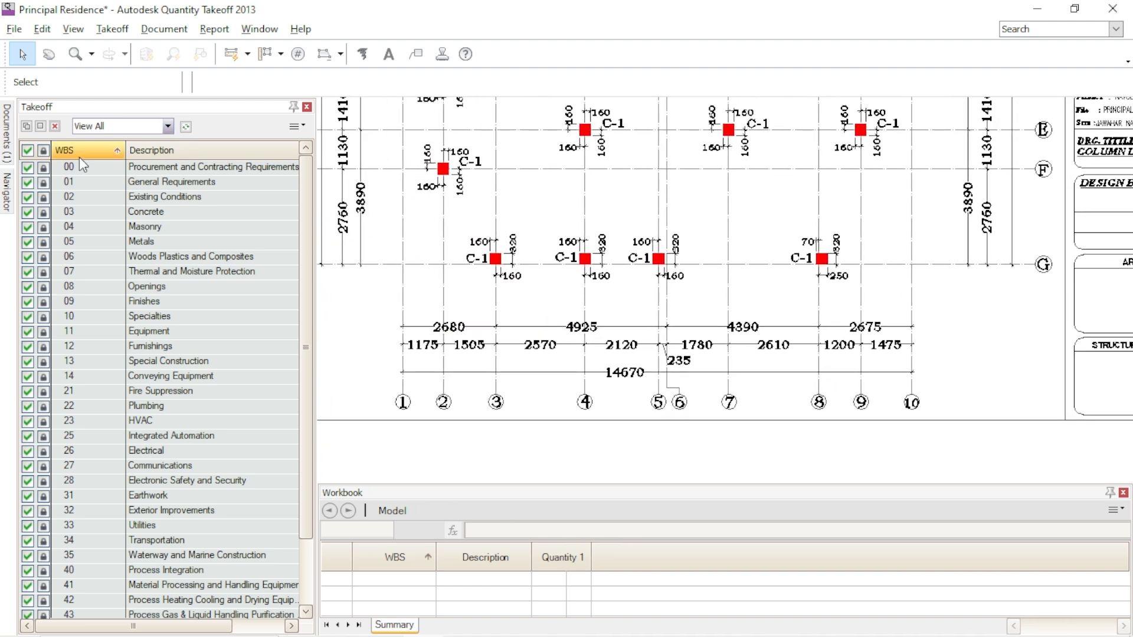
- Examine the continuous plinth beam elevations and their cross-sections on the plinth beam reinforcement sheet
mouse_move(594, 450)
middle_down()
mouse_move(736, 389)
mouse_move(697, 254)
middle_up()
scroll(594, 290, down, 4)
scroll(675, 314, up, 6)
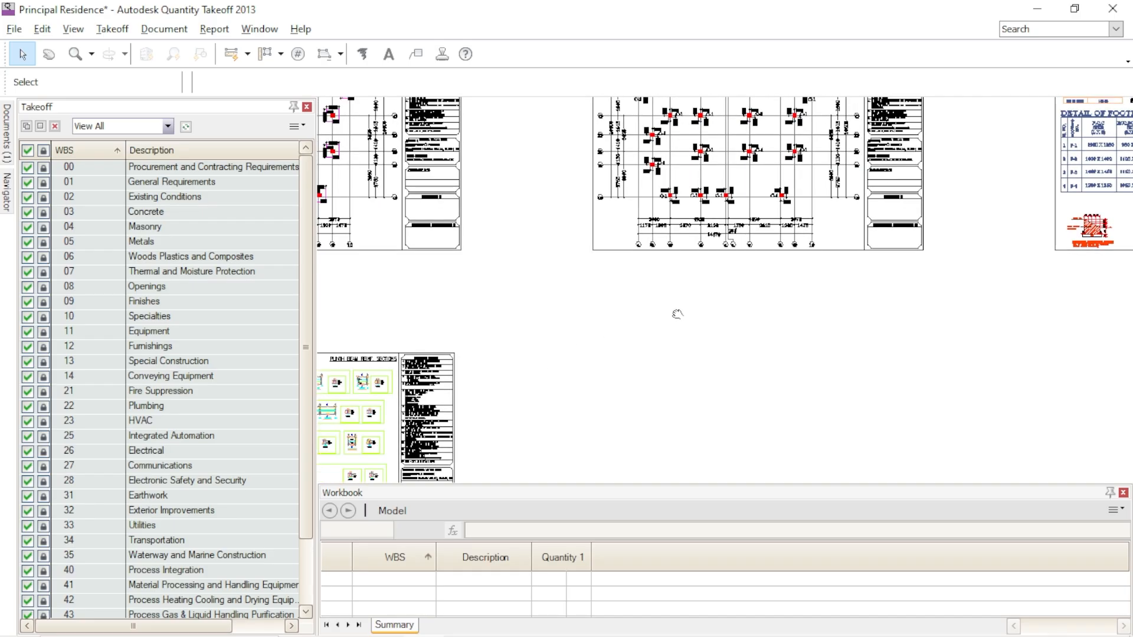
scroll(646, 374, up, 3)
mouse_move(611, 322)
middle_down()
mouse_move(670, 372)
mouse_move(711, 429)
middle_up()
scroll(674, 192, up, 3)
middle_drag(567, 235, 782, 244)
scroll(512, 206, up, 3)
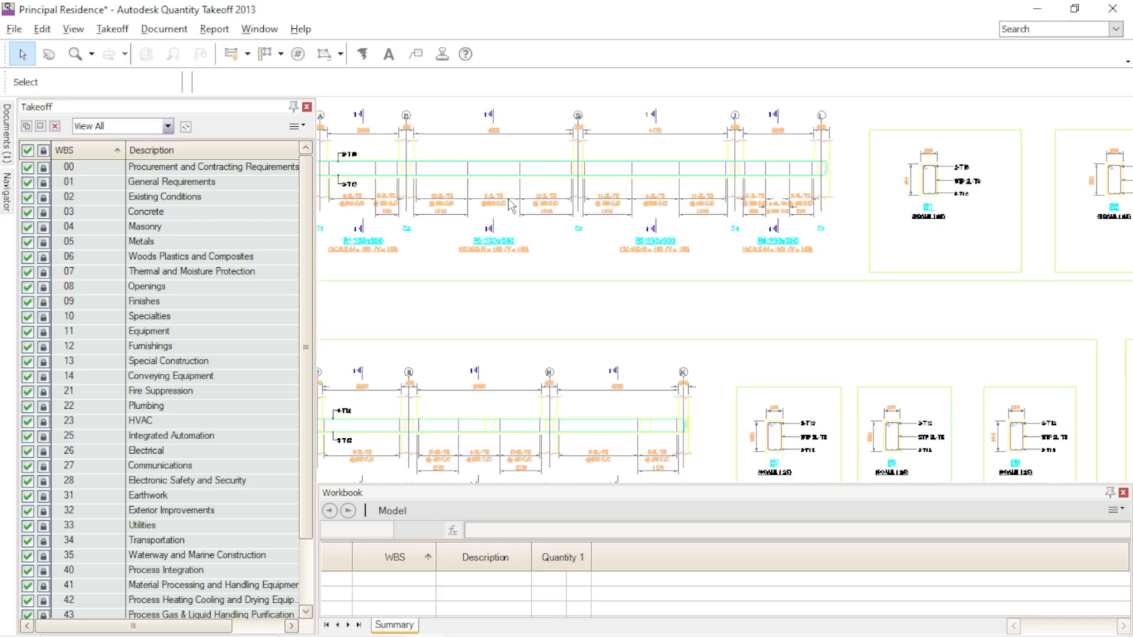
middle_drag(583, 283, 676, 302)
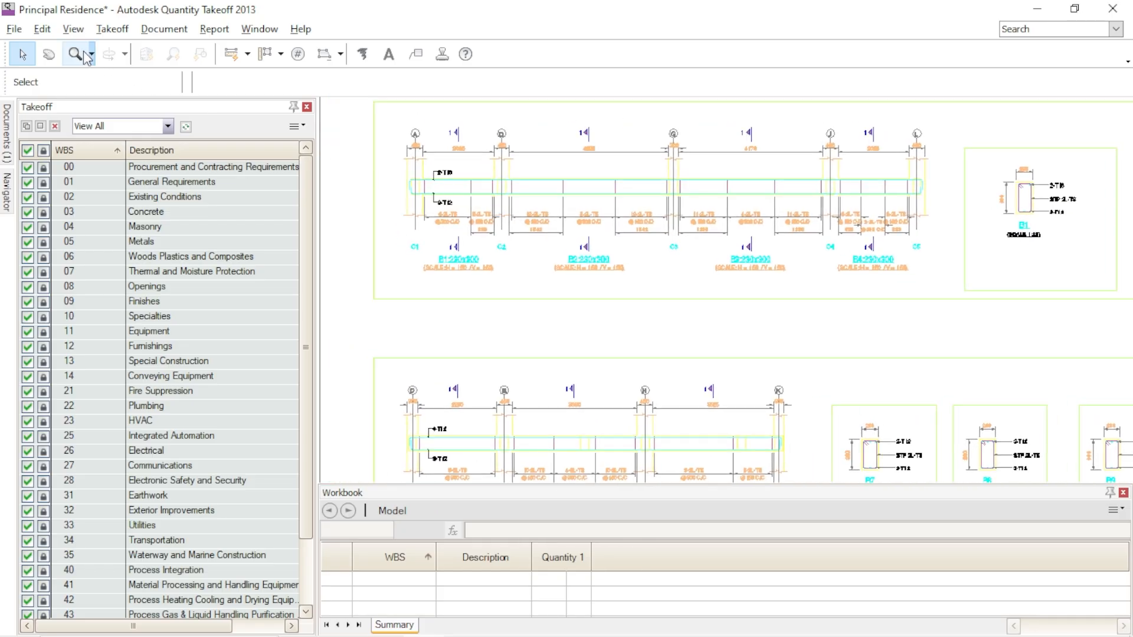
- Switch the drawing display colors to Black & White
click(73, 29)
mouse_move(100, 67)
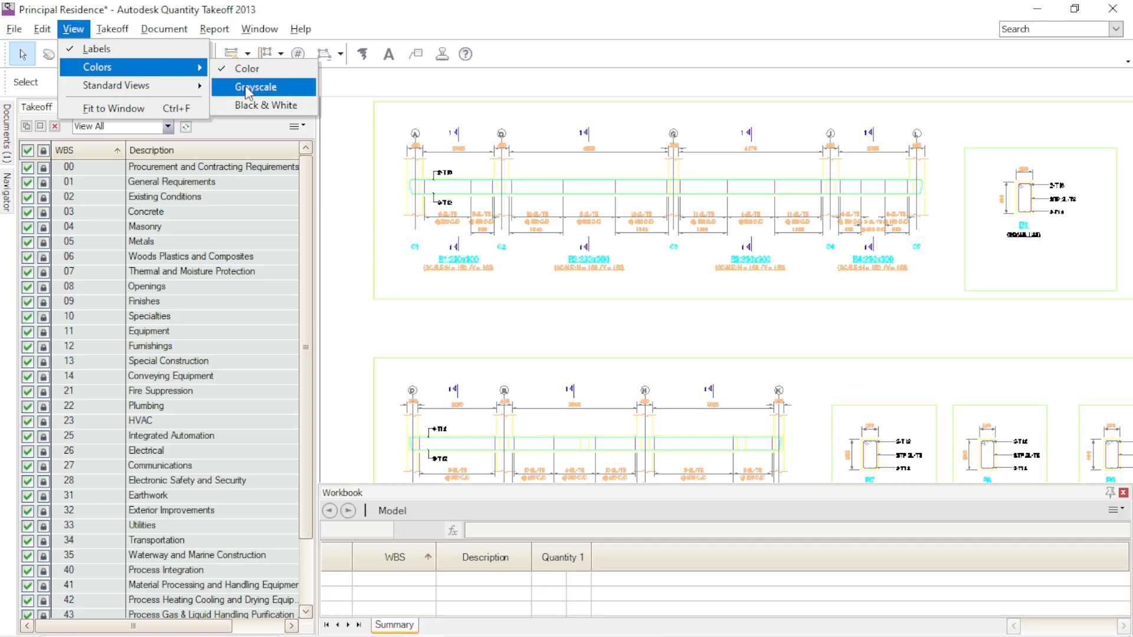
click(246, 103)
- Examine the bar sizes, stirrup spacing and span dimensions of plinth beams B1 to B4 and B7 to B9
scroll(513, 204, up, 5)
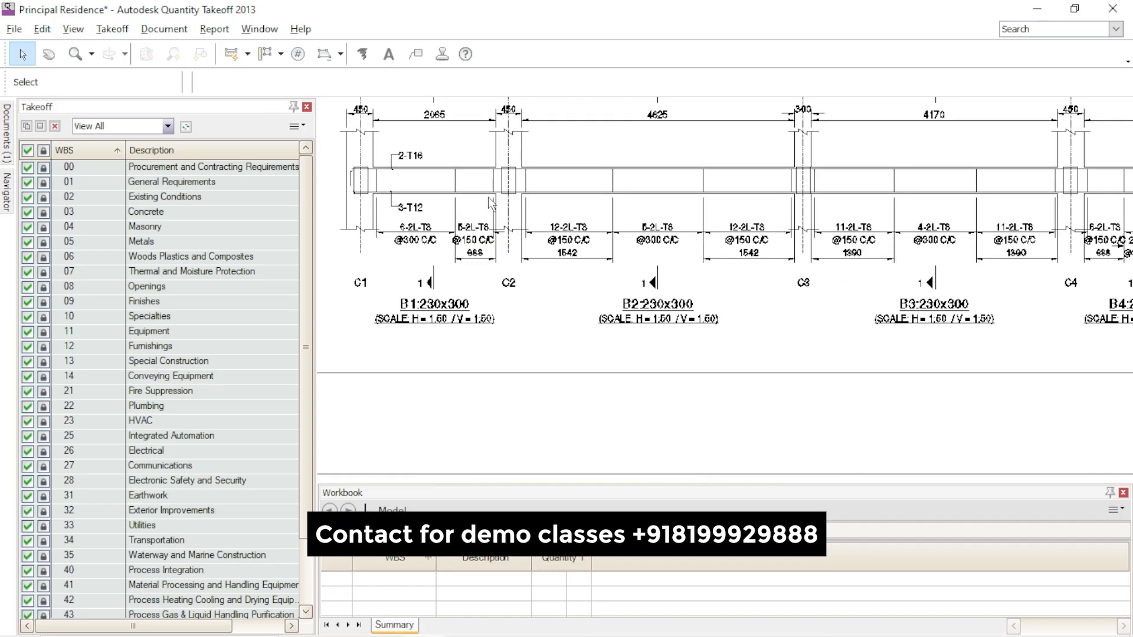
middle_drag(598, 332, 794, 333)
scroll(790, 330, down, 5)
middle_drag(817, 372, 570, 182)
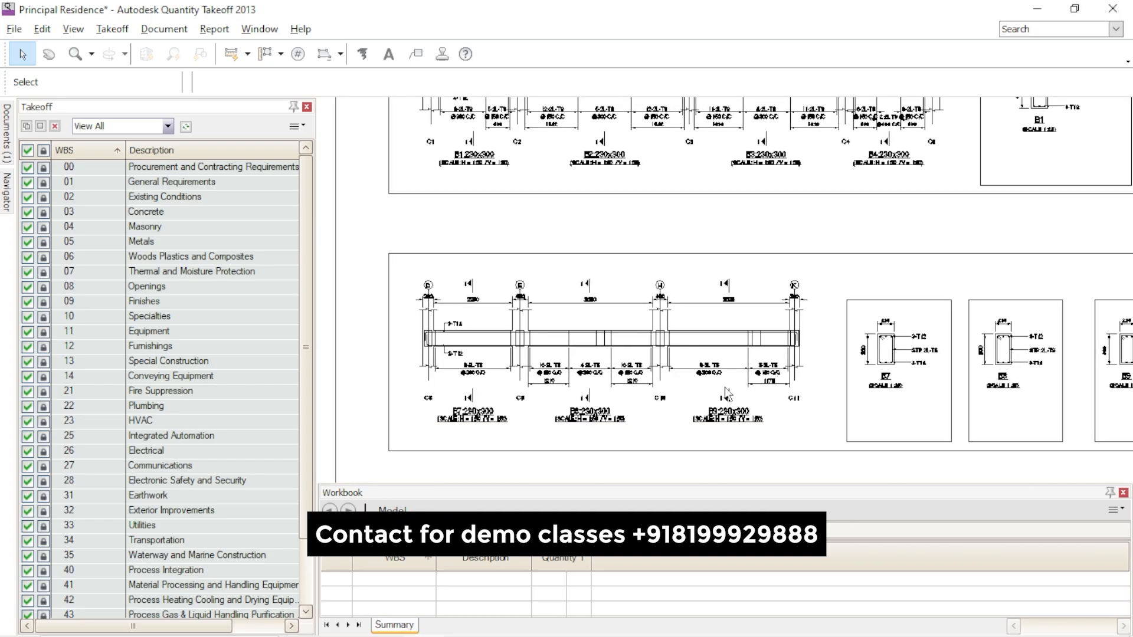
scroll(666, 399, up, 2)
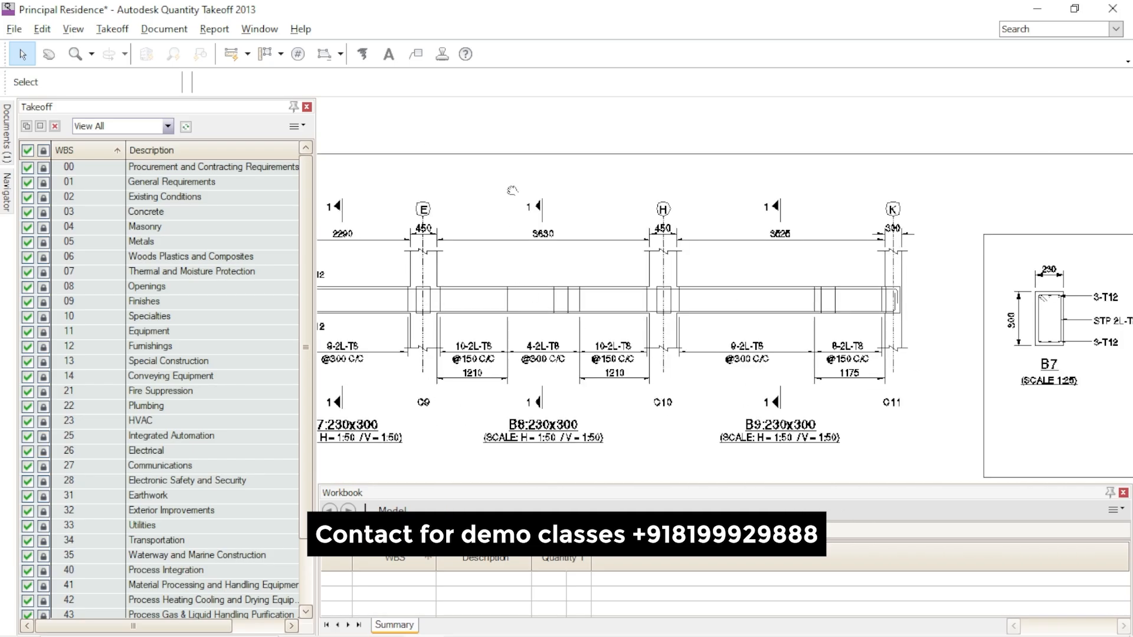
scroll(679, 186, down, 6)
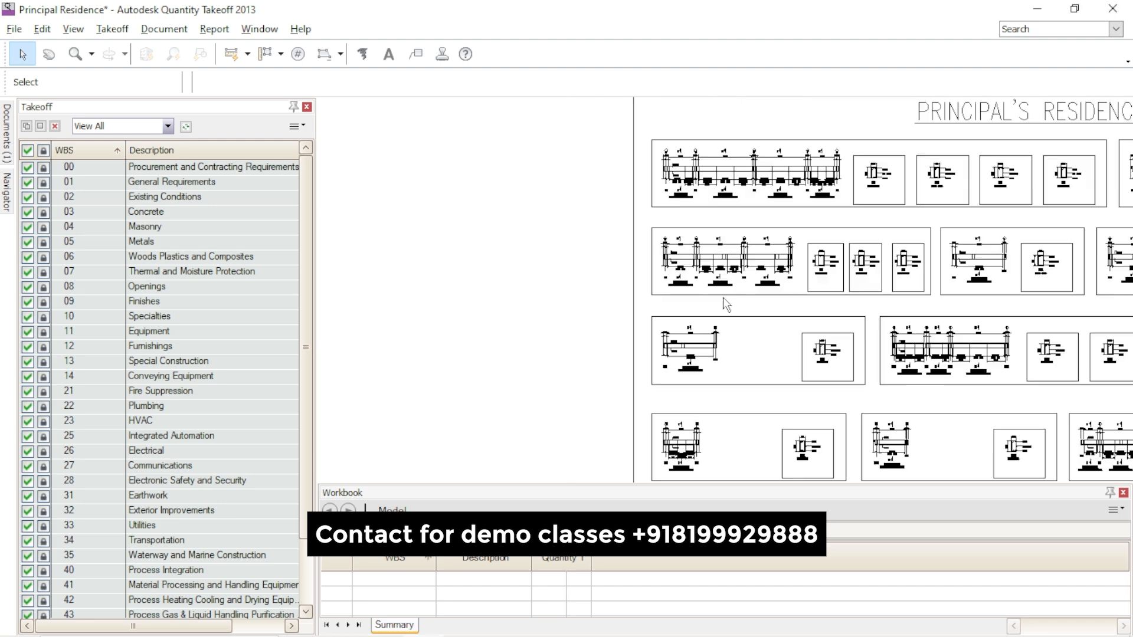
middle_drag(586, 278, 792, 301)
- Examine the PB beam layout and grid dimensions on the plinth beam plan
mouse_move(536, 301)
middle_down()
mouse_move(944, 264)
mouse_move(913, 273)
middle_up()
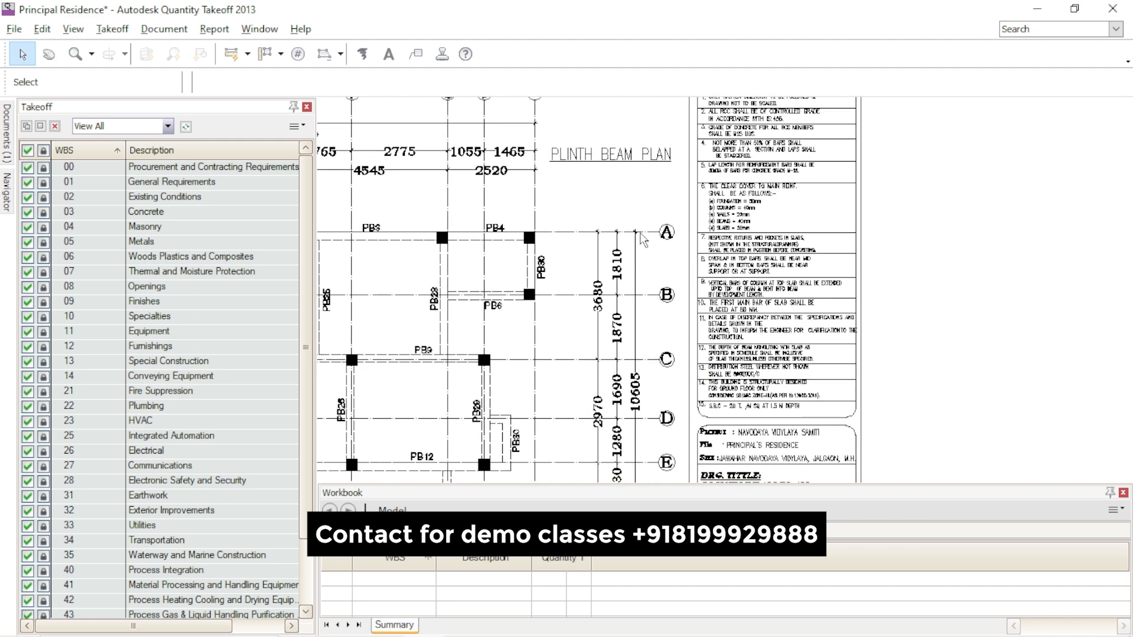
scroll(644, 241, down, 2)
scroll(944, 319, down, 3)
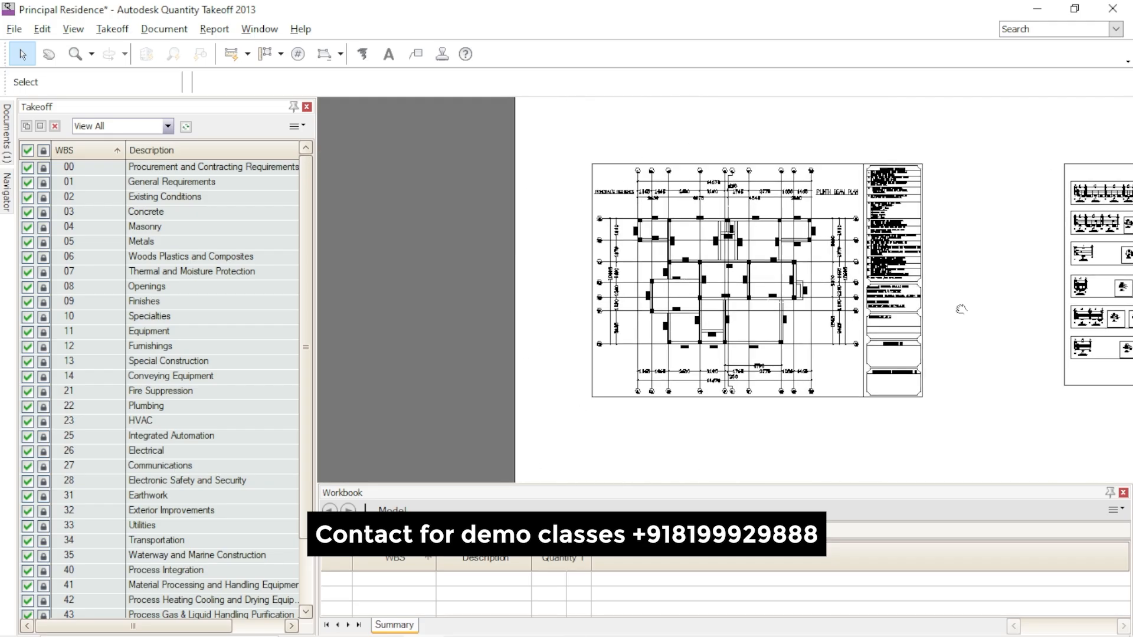
scroll(724, 353, up, 2)
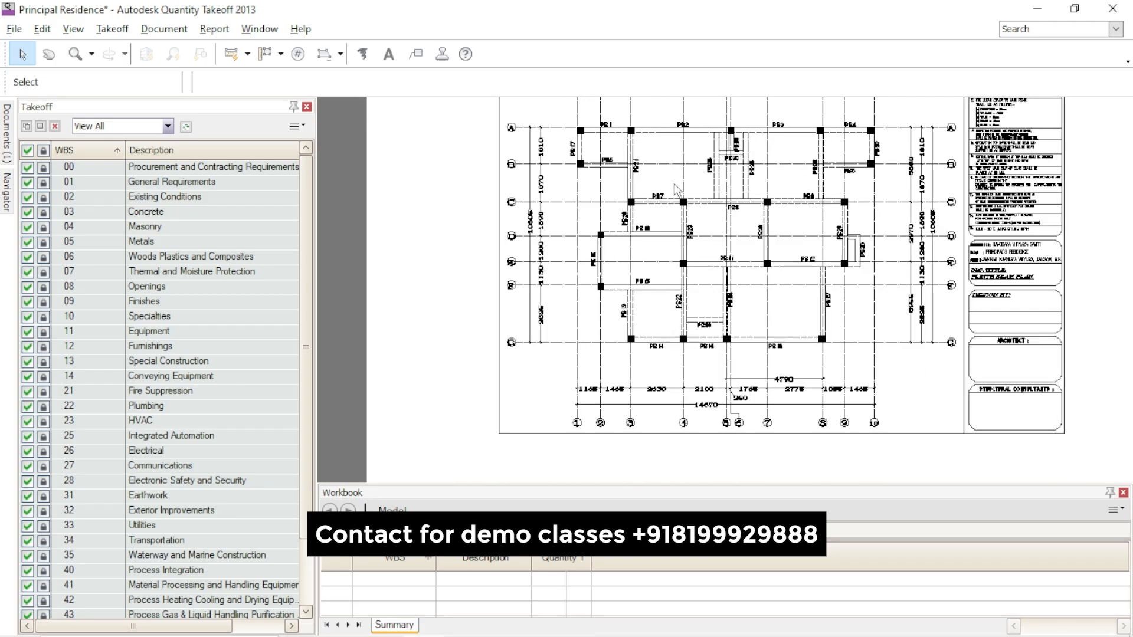
scroll(674, 182, up, 2)
middle_drag(686, 172, 632, 219)
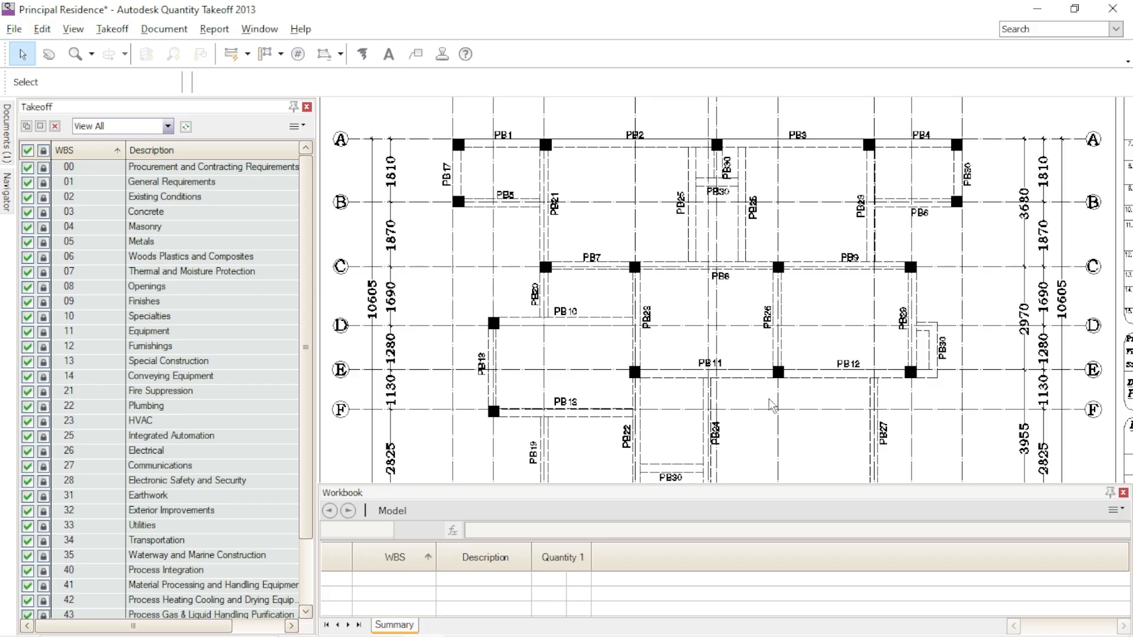
mouse_move(788, 428)
middle_down()
mouse_move(703, 317)
mouse_move(566, 299)
mouse_move(732, 362)
mouse_move(797, 422)
middle_up()
scroll(742, 298, down, 2)
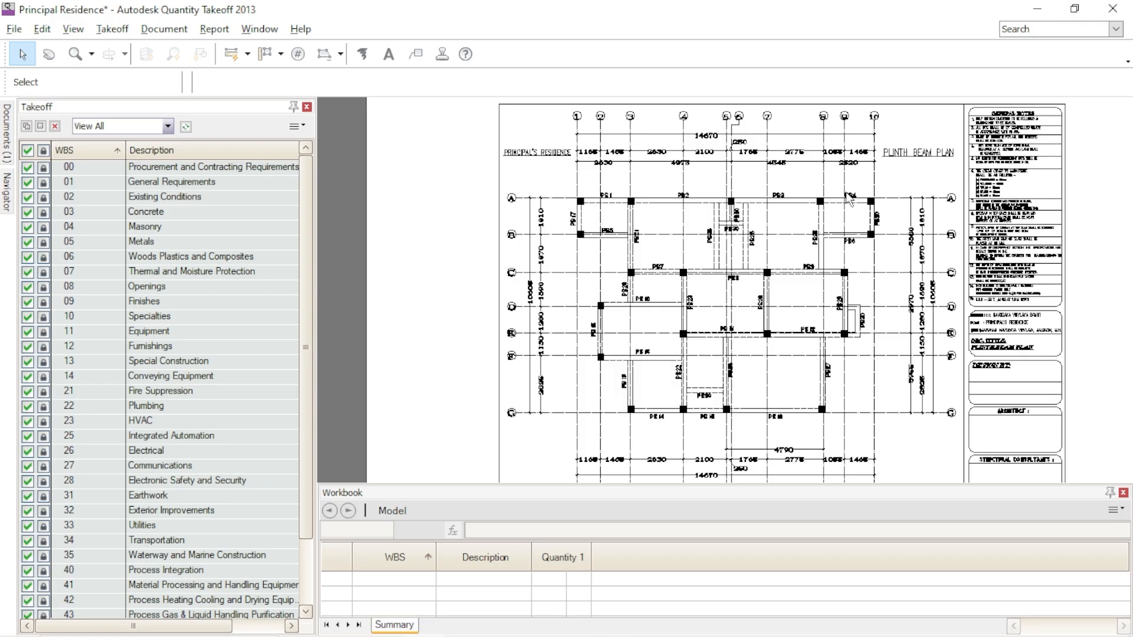
scroll(924, 163, up, 3)
scroll(776, 219, down, 3)
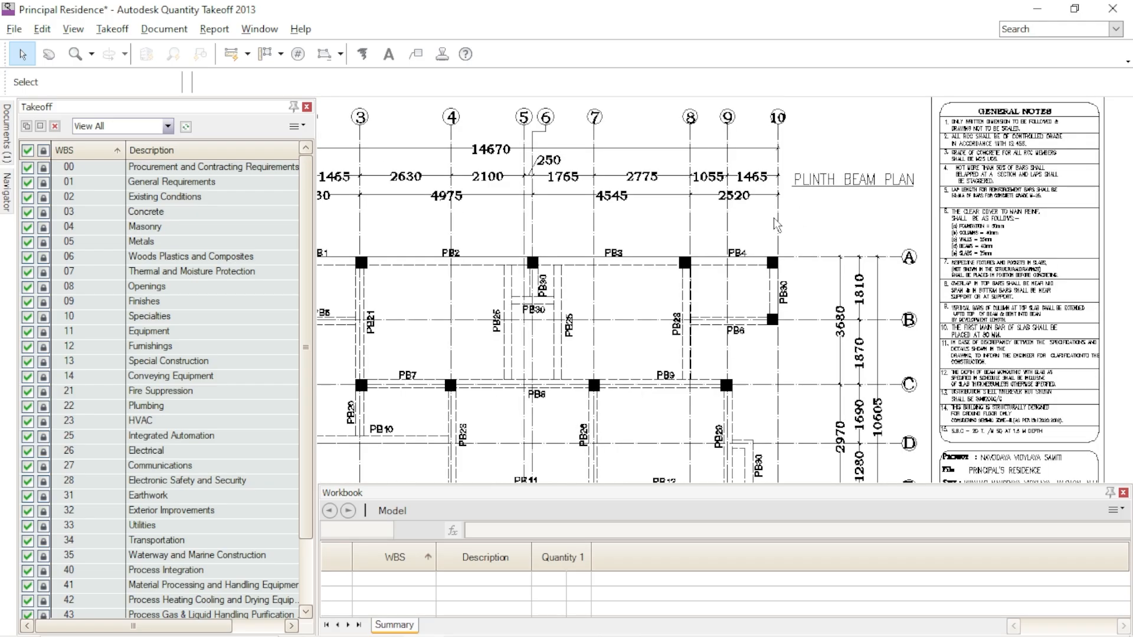
scroll(696, 260, down, 1)
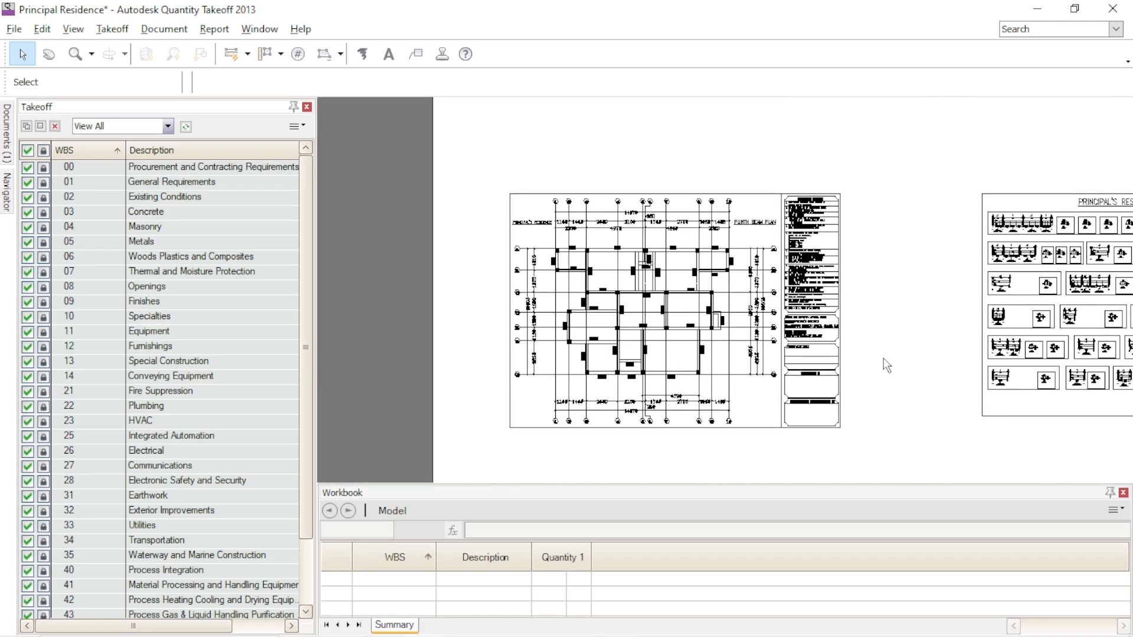
- Return to the foundation grid plan and examine its overall footing layout
mouse_move(900, 322)
middle_down()
mouse_move(865, 340)
mouse_move(825, 337)
mouse_move(818, 368)
middle_up()
mouse_move(788, 226)
middle_down()
mouse_move(774, 387)
mouse_move(781, 291)
middle_up()
middle_drag(925, 372, 686, 412)
scroll(687, 412, down, 5)
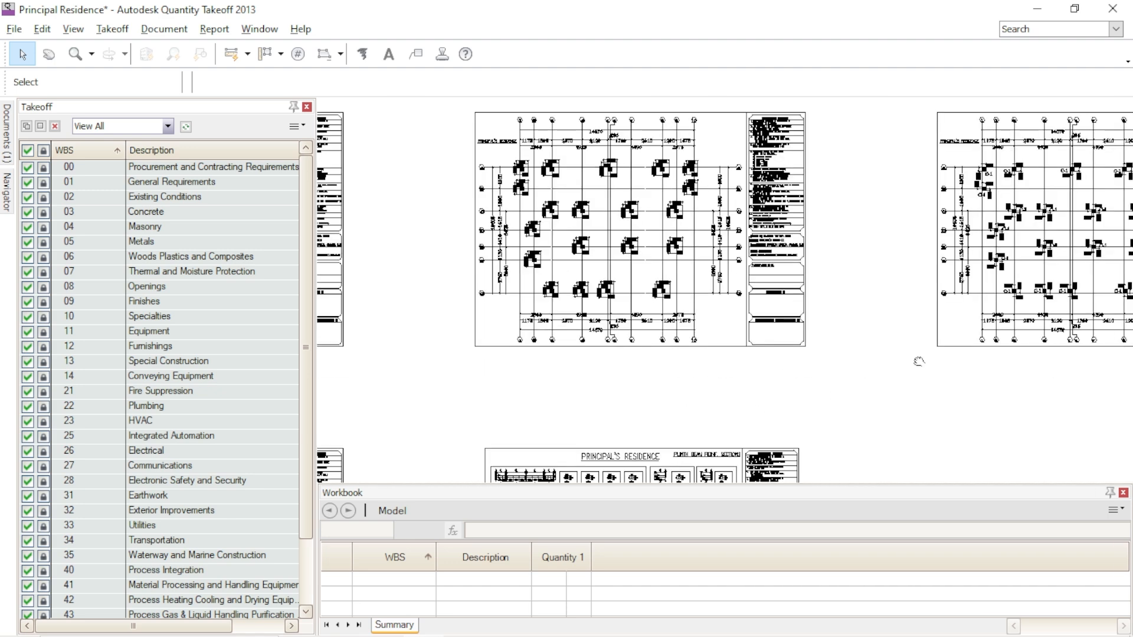
scroll(790, 313, up, 3)
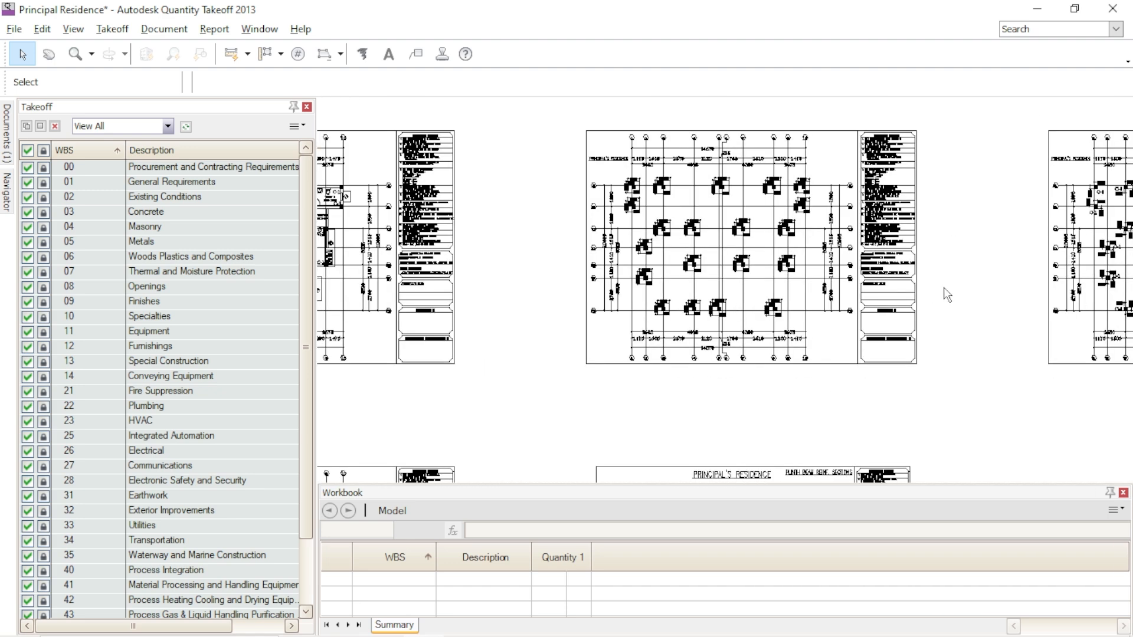
scroll(950, 295, up, 3)
middle_drag(975, 276, 1021, 289)
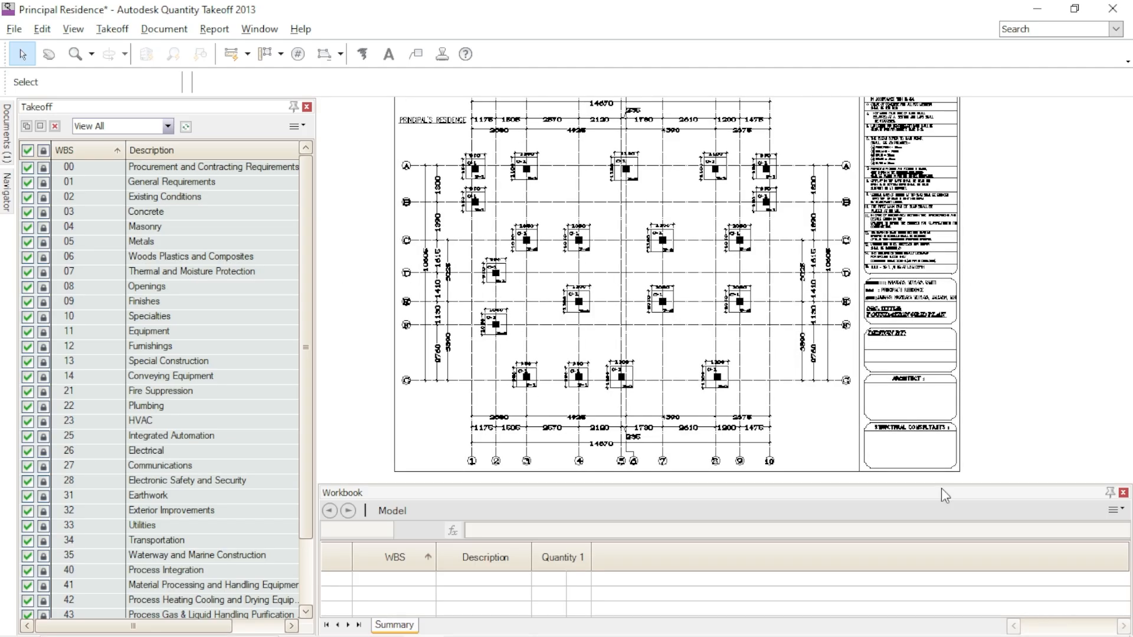
- Shorten the Workbook palette and widen the Takeoff palette's description area, keeping the whole foundation grid plan in view
drag(944, 484, 951, 501)
middle_drag(1013, 349, 1019, 366)
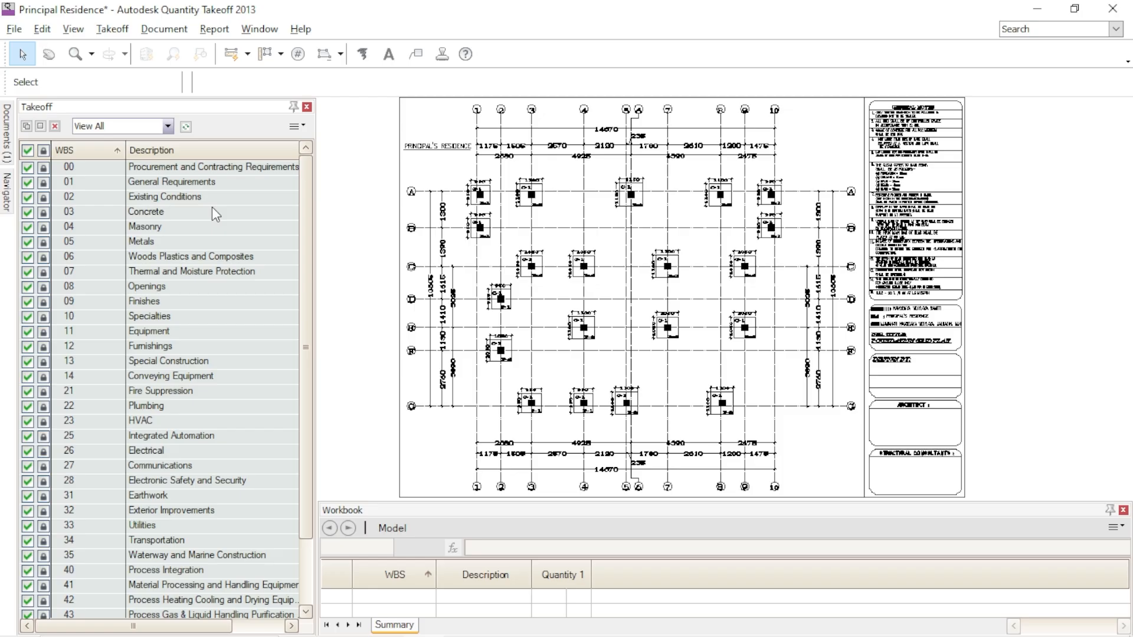
drag(125, 155, 118, 159)
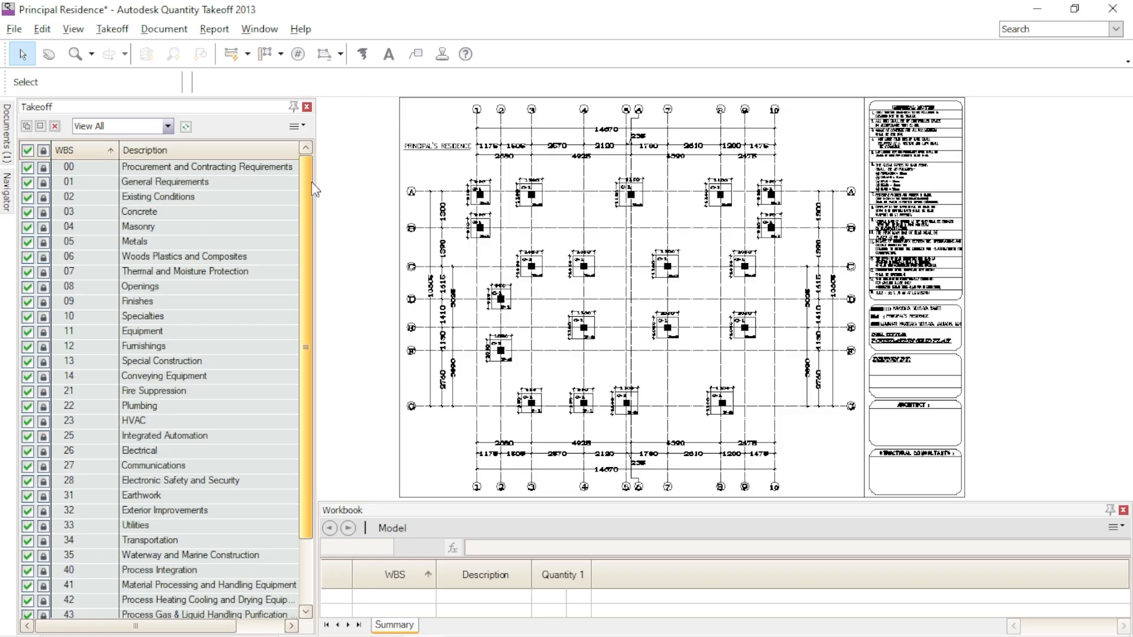
drag(335, 189, 358, 189)
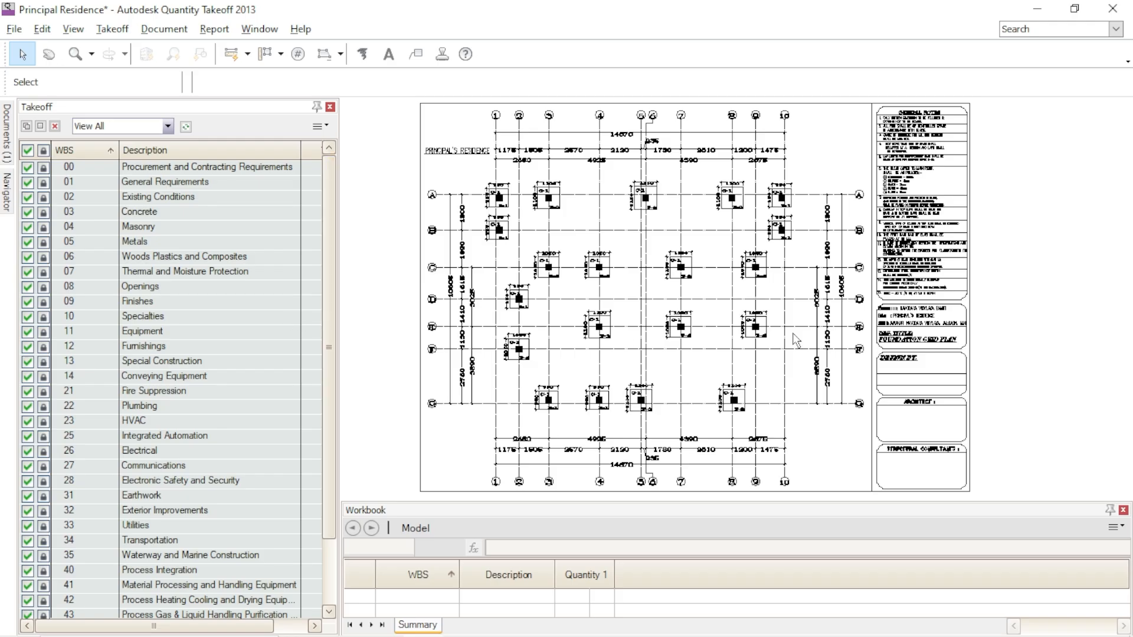
middle_drag(1021, 378, 1027, 389)
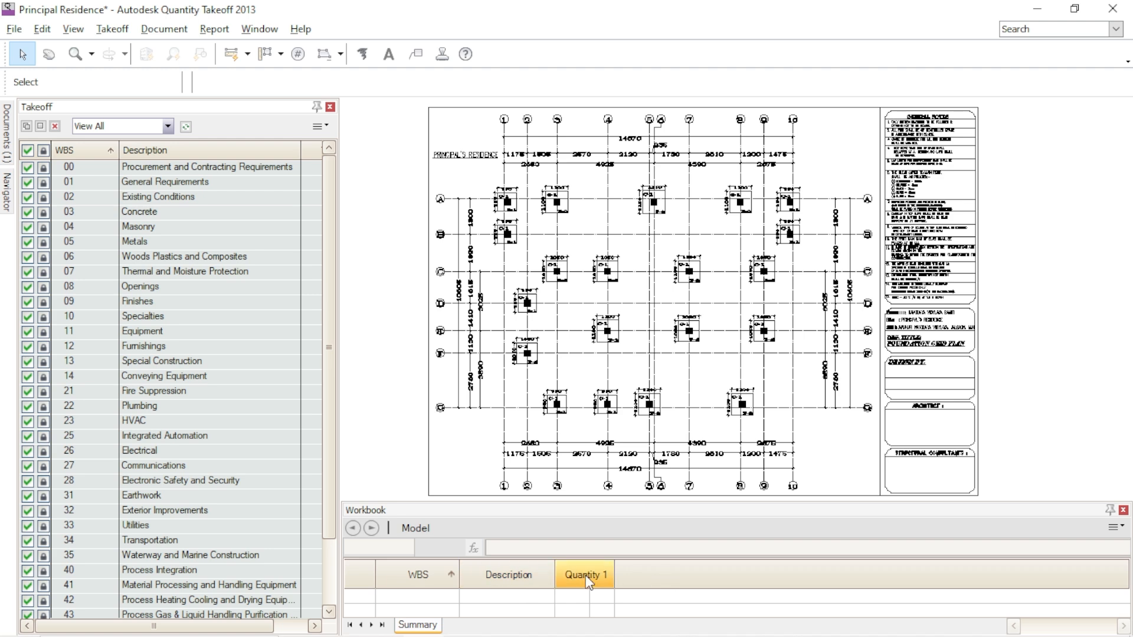
- Add the Quantity 2, Material Cost, Labor Cost, Total Cost and Time columns to the Workbook table
right_click(679, 581)
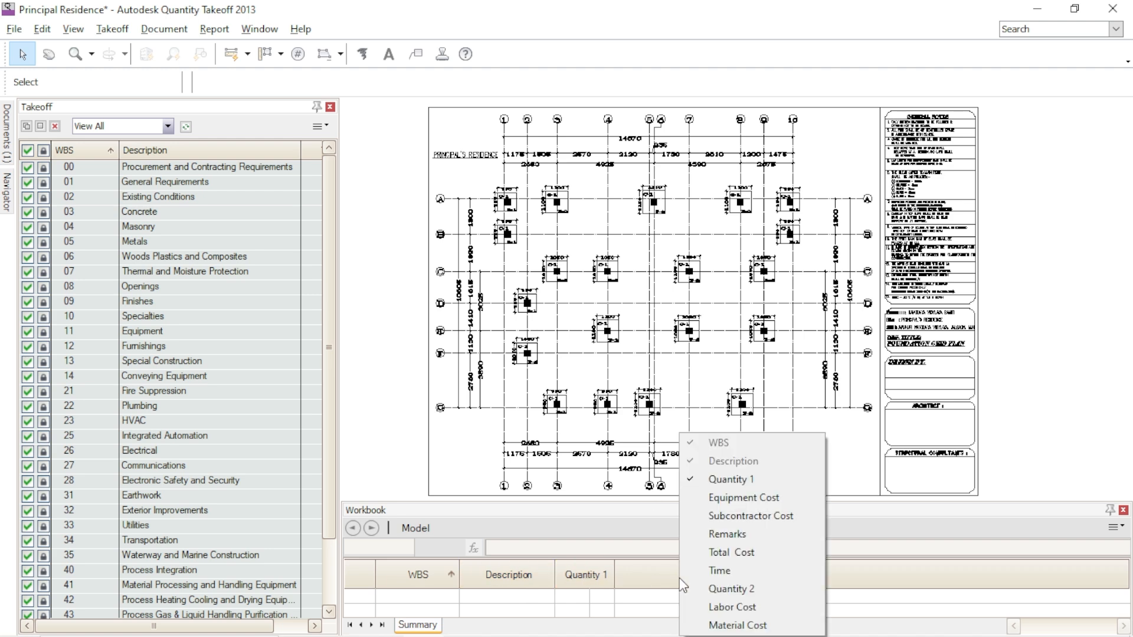
click(720, 590)
right_click(763, 578)
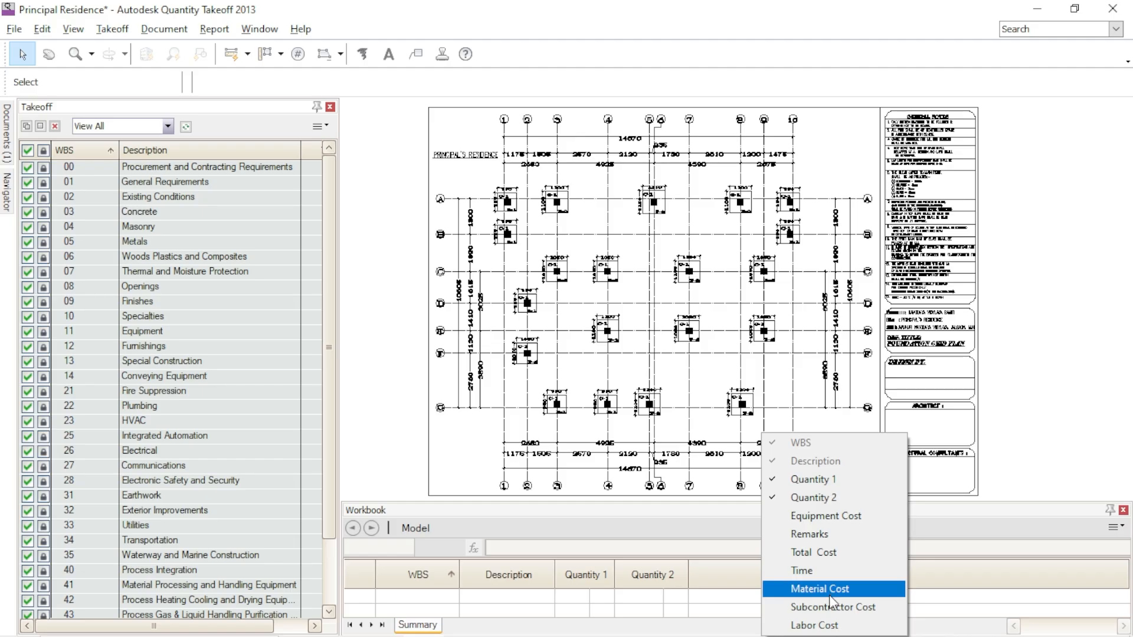
click(829, 590)
right_click(859, 575)
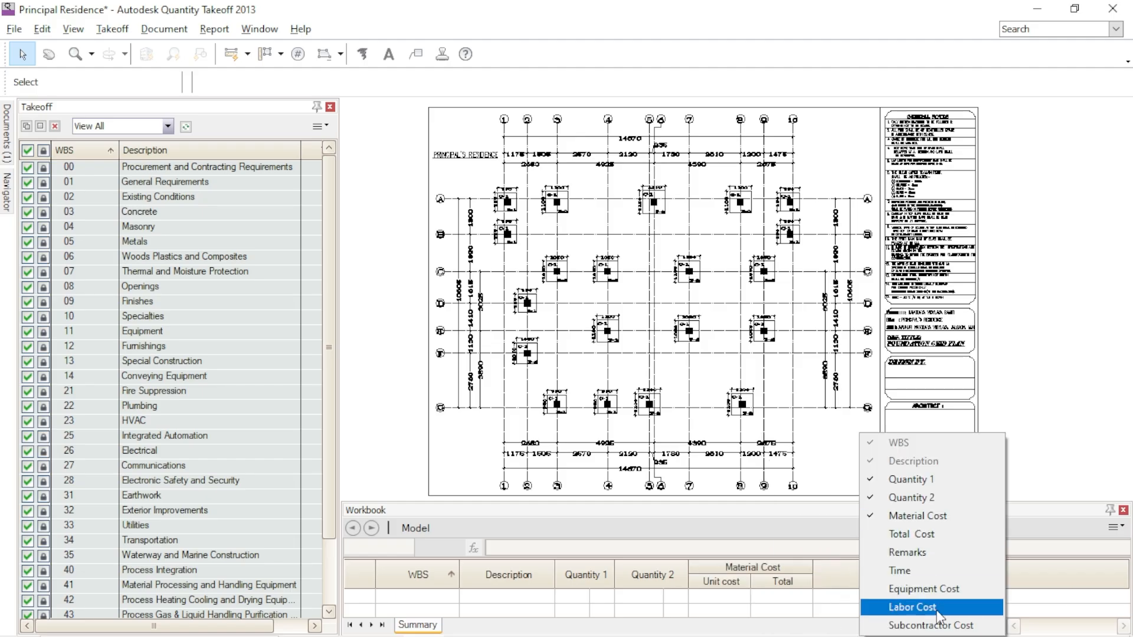
click(921, 607)
right_click(965, 578)
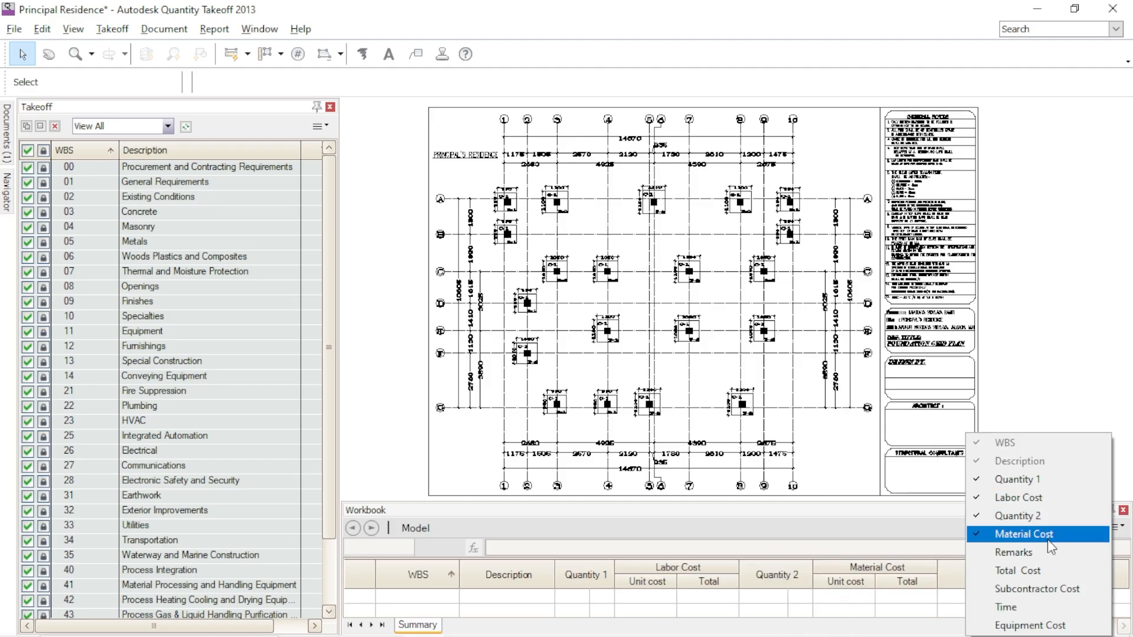
click(1017, 570)
right_click(1015, 572)
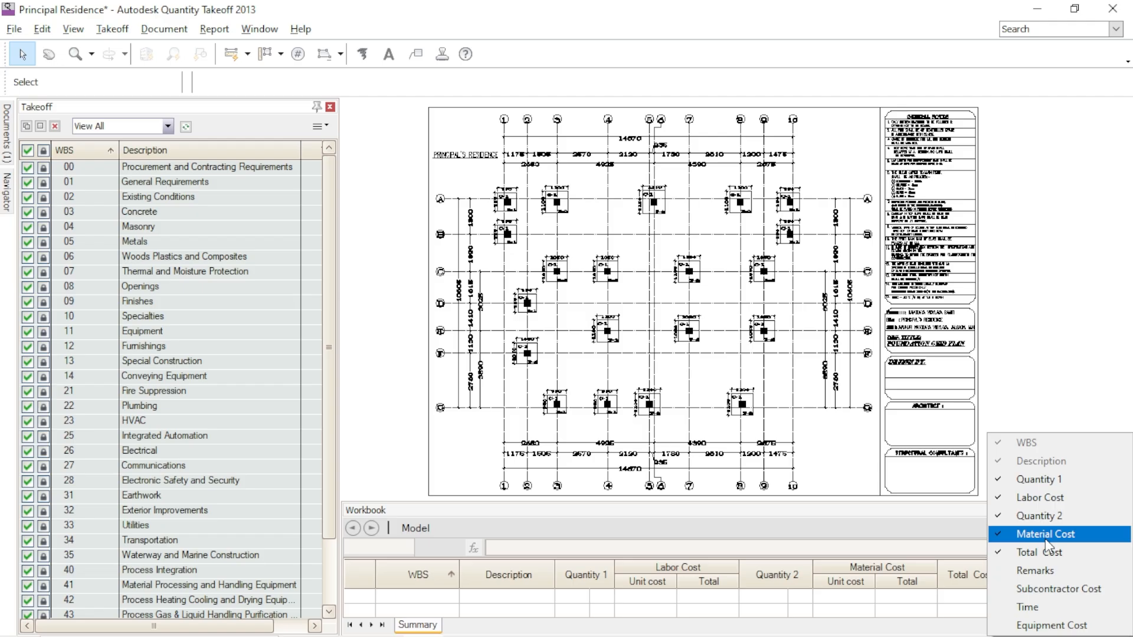
click(1049, 605)
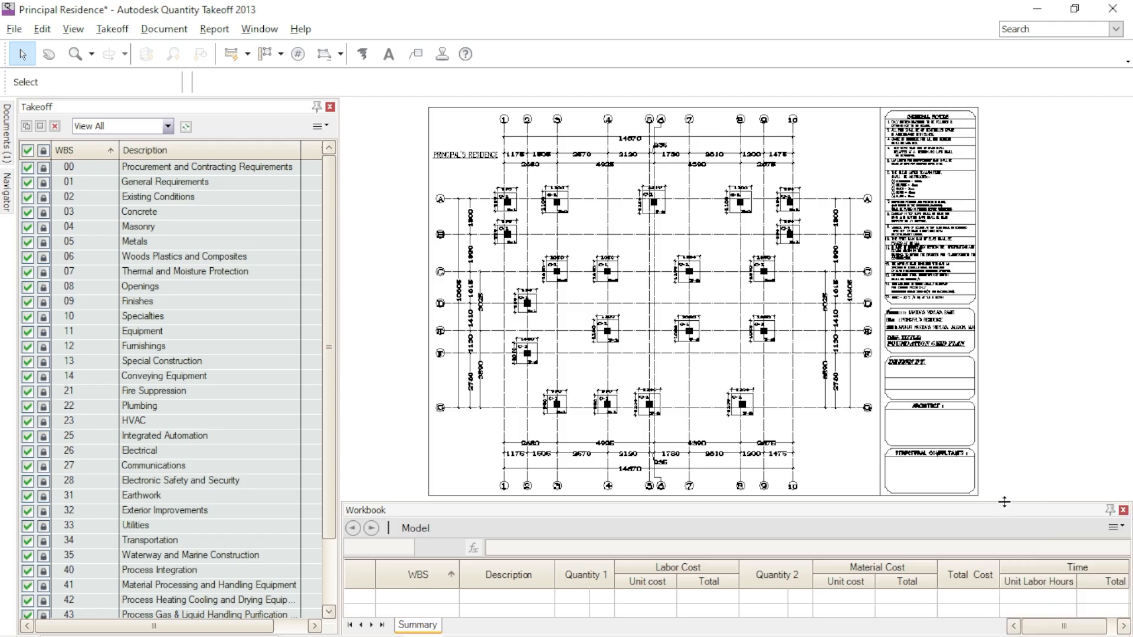
- Enlarge the Workbook palette's height to show more table rows beneath the foundation grid plan
drag(1000, 508, 1000, 452)
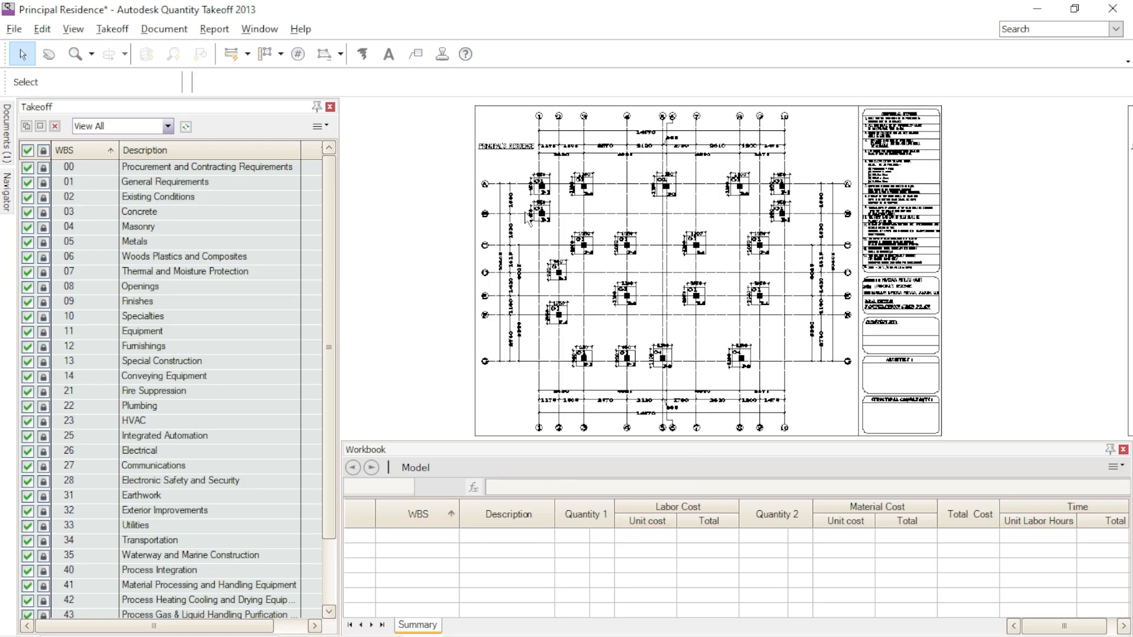
scroll(757, 231, down, 3)
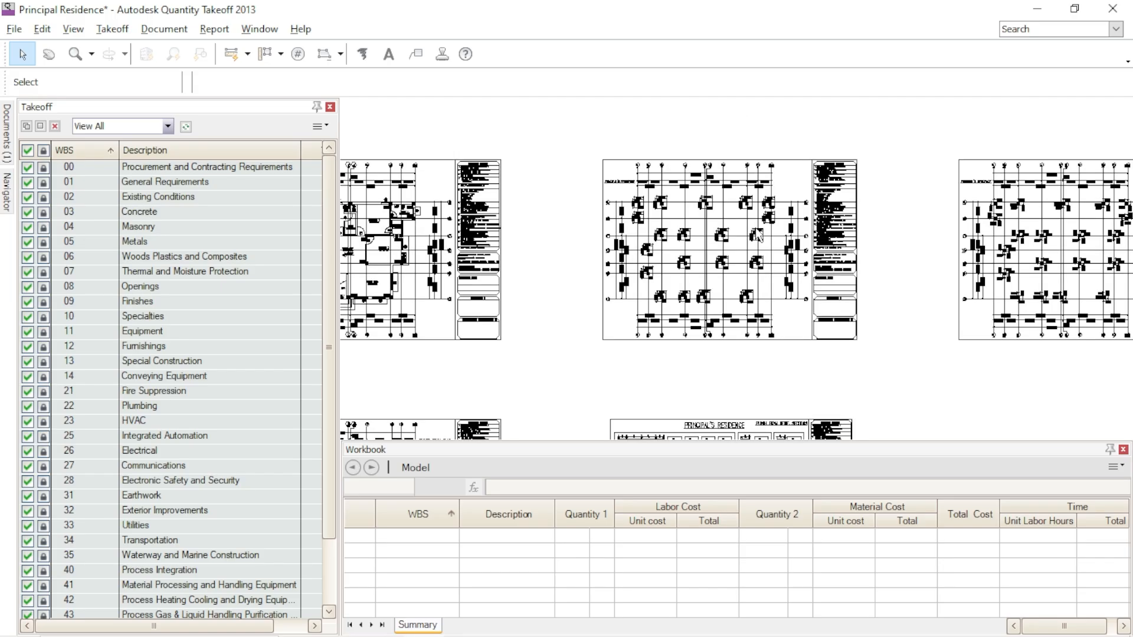
scroll(607, 392, up, 3)
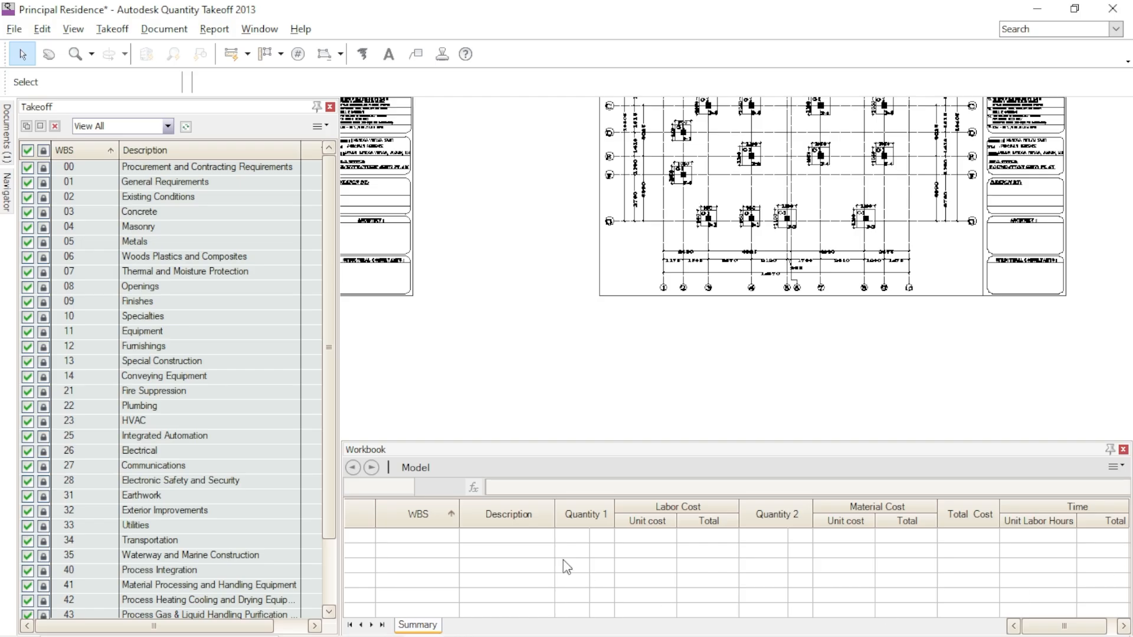
- Shorten the Workbook palette to enlarge the drawing view around footings F-1, F-2 and F-3 on grid line A
scroll(539, 313, down, 3)
scroll(625, 397, up, 2)
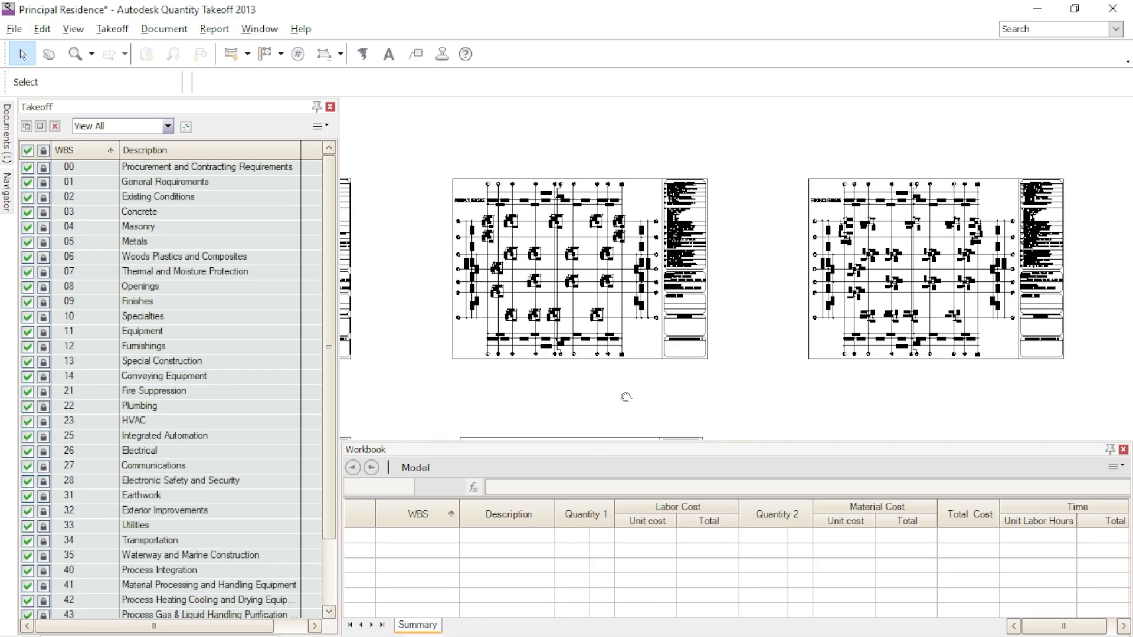
scroll(750, 269, up, 3)
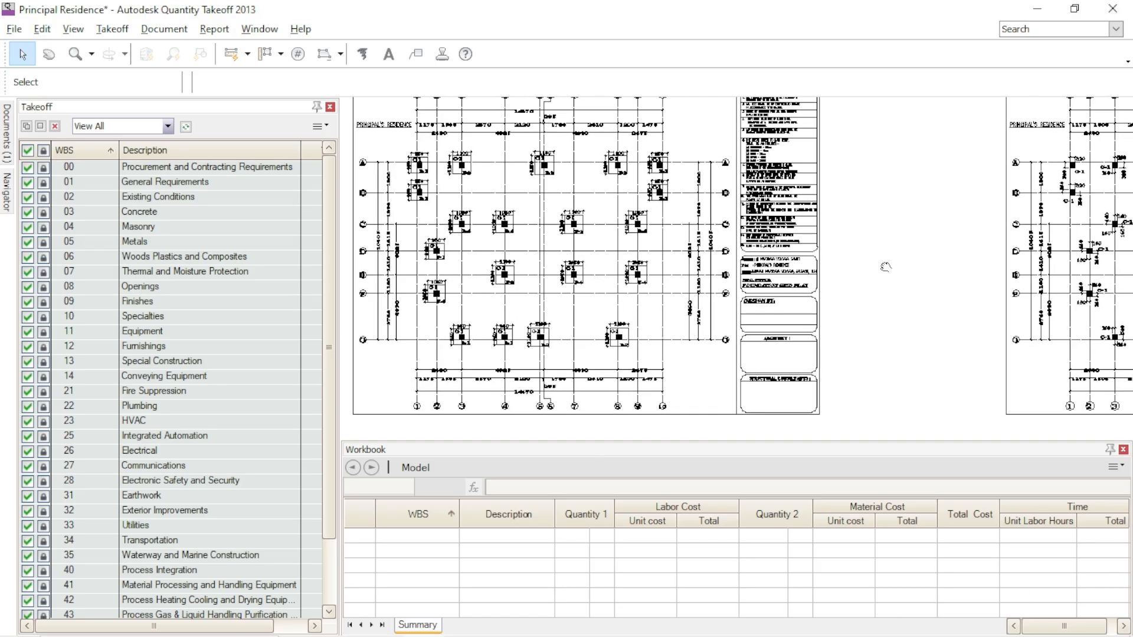
scroll(481, 215, up, 2)
scroll(616, 227, up, 1)
scroll(600, 414, up, 1)
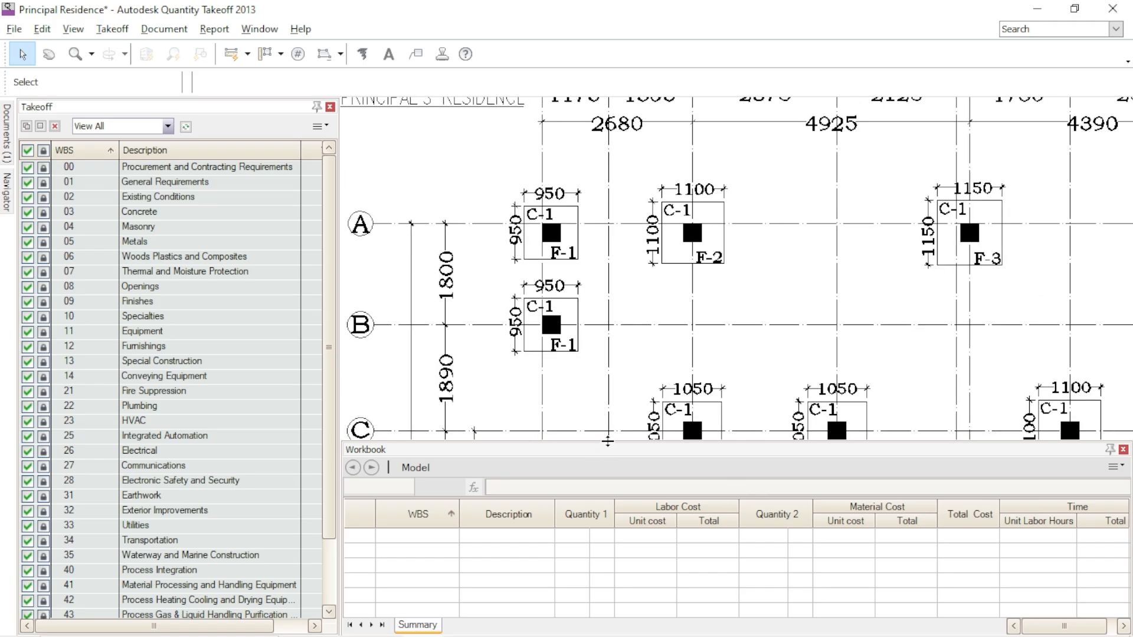
drag(608, 441, 614, 488)
scroll(734, 330, down, 3)
scroll(647, 282, up, 2)
mouse_move(703, 297)
middle_down()
mouse_move(786, 311)
mouse_move(833, 353)
middle_up()
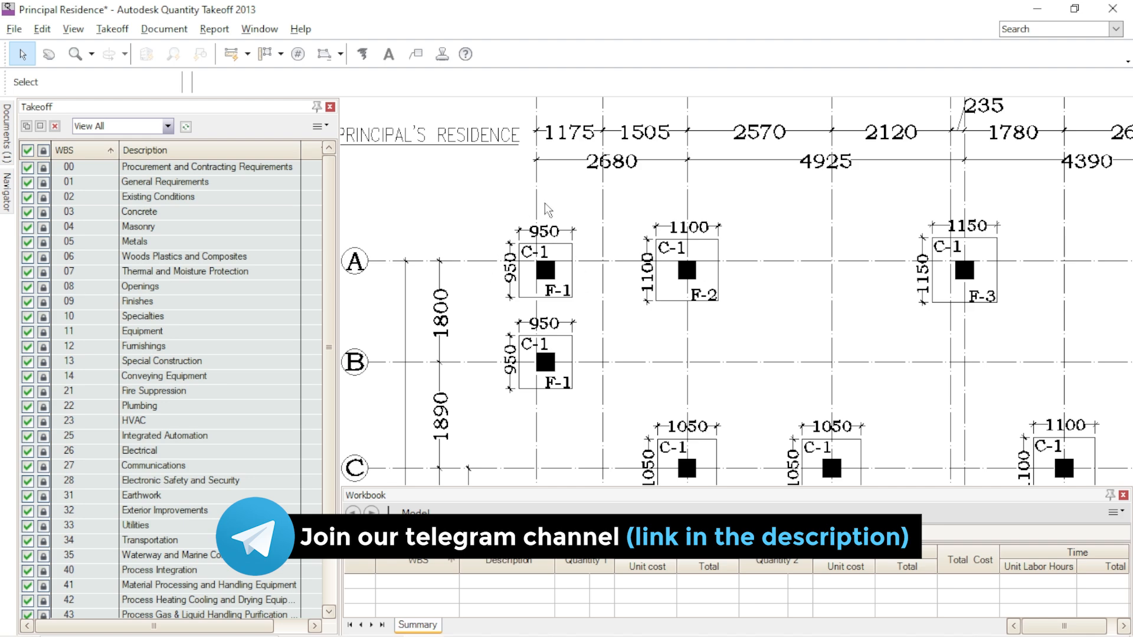
- Examine the footing schedule's reinforcement, thickness and excavation depth entries and the column tie section on the foundation details sheet
scroll(948, 296, down, 3)
middle_drag(973, 355, 477, 271)
middle_drag(828, 303, 464, 312)
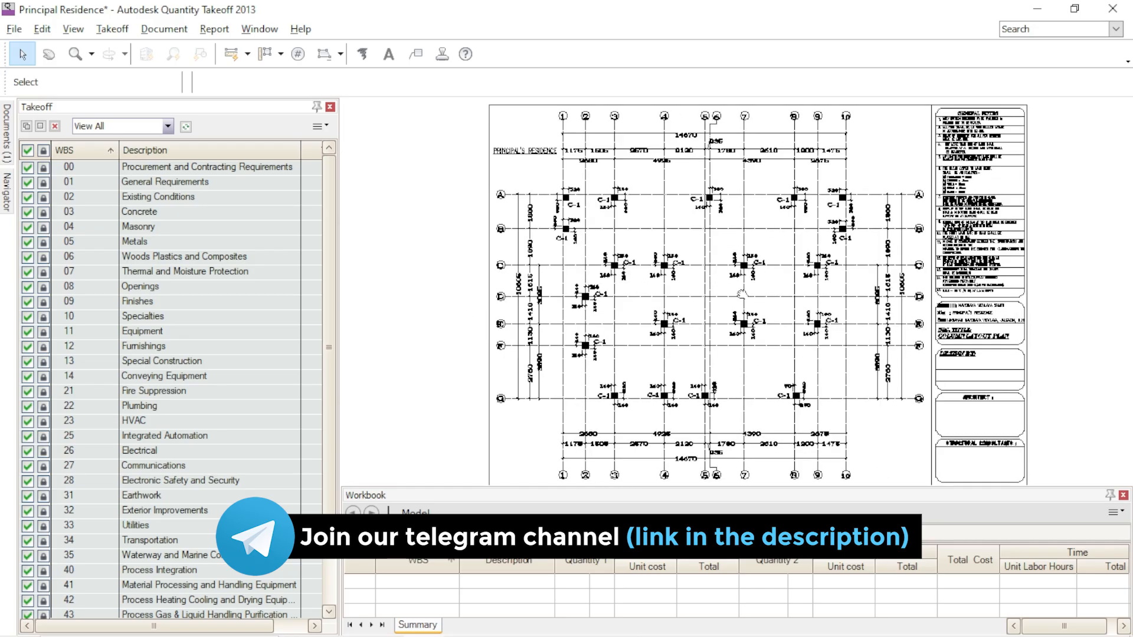
scroll(742, 295, down, 3)
scroll(978, 252, up, 5)
scroll(978, 253, up, 3)
scroll(767, 179, up, 2)
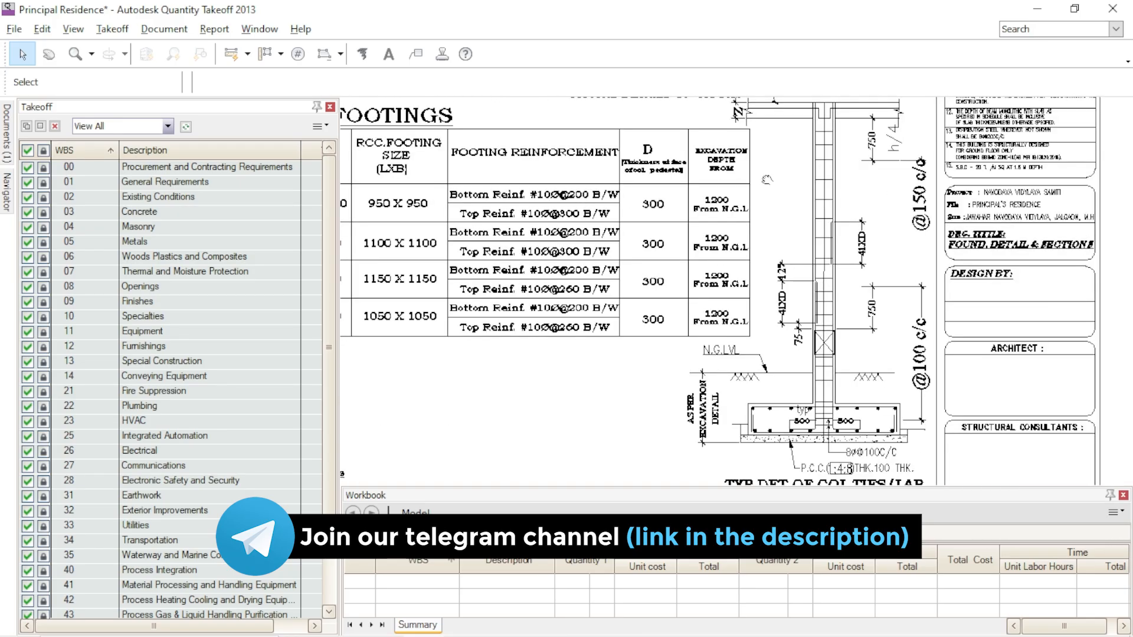
scroll(697, 322, up, 2)
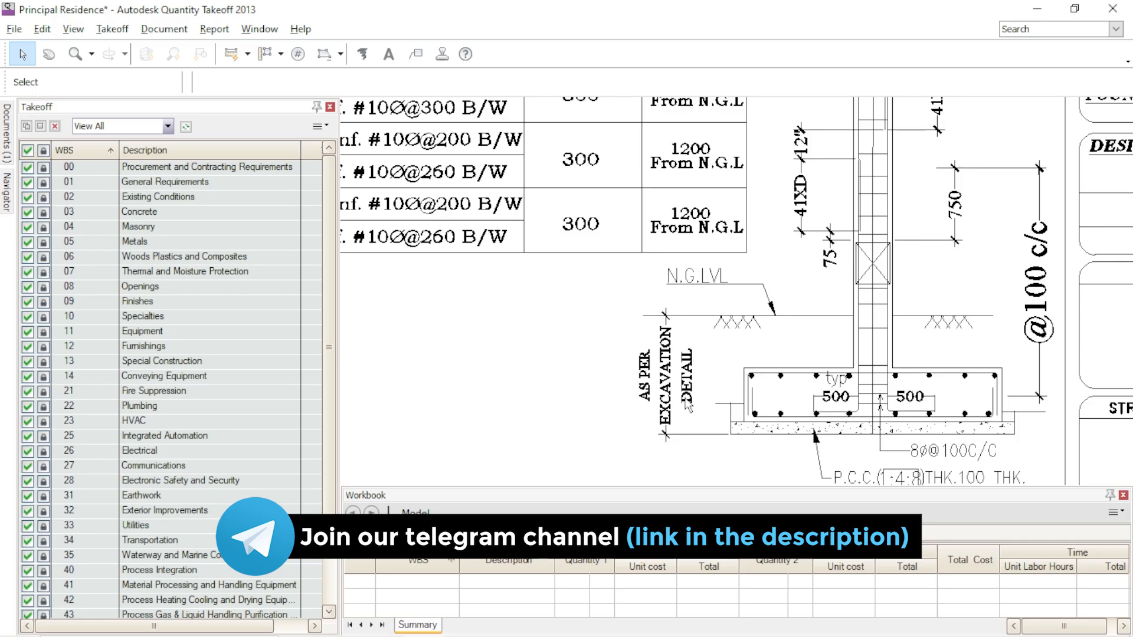
mouse_move(1046, 463)
middle_down()
mouse_move(979, 447)
mouse_move(849, 446)
mouse_move(932, 444)
middle_up()
mouse_move(627, 330)
middle_down()
mouse_move(756, 391)
mouse_move(790, 430)
middle_up()
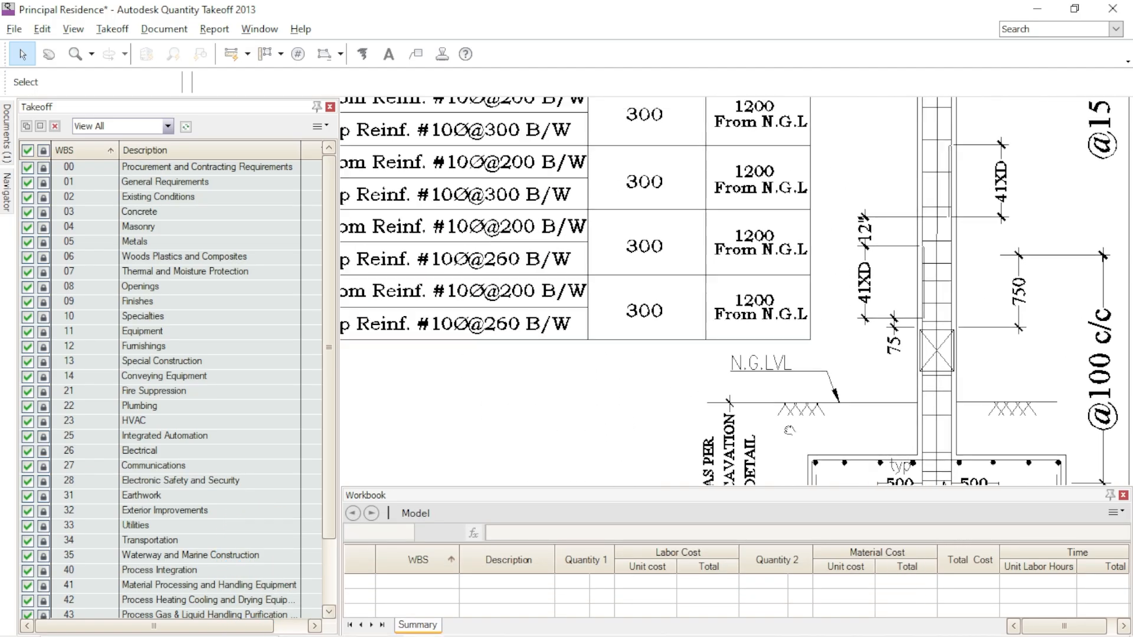
middle_drag(718, 132, 767, 219)
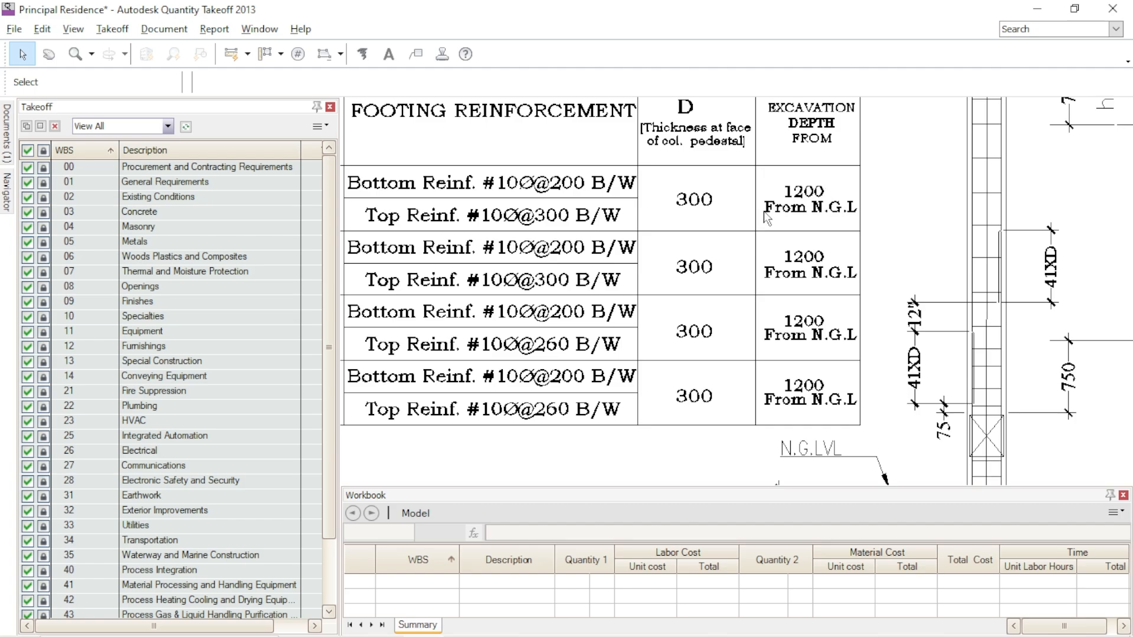
scroll(863, 257, down, 1)
scroll(605, 389, down, 2)
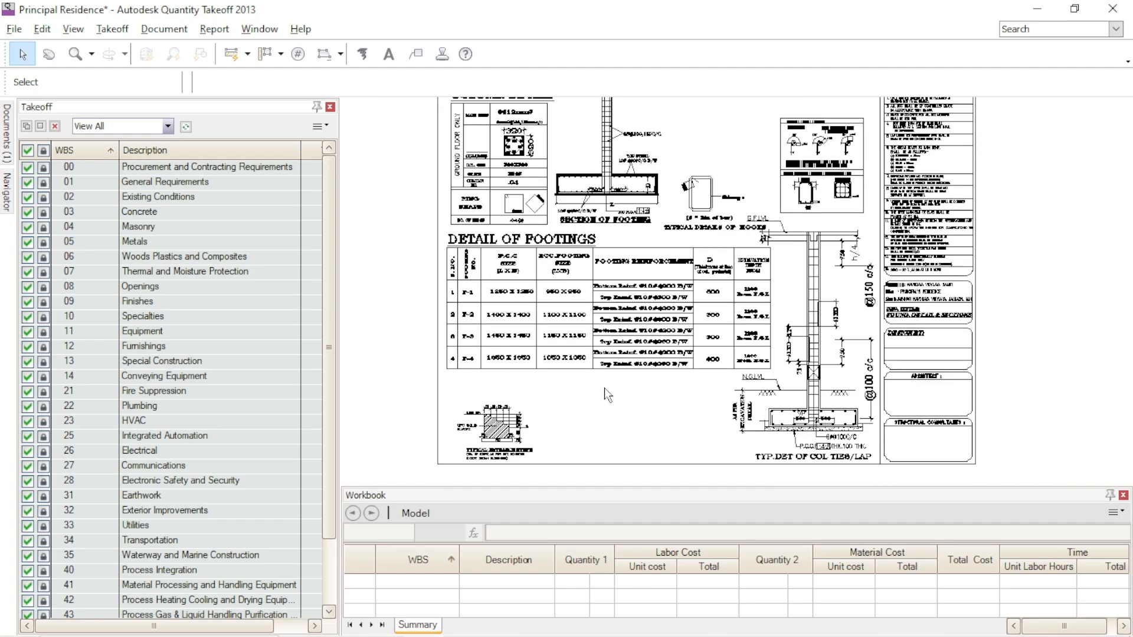
- Add a new takeoff item under WBS group 31 Earthwork, with the whole foundation grid plan on screen
middle_drag(521, 336, 988, 392)
middle_drag(521, 296, 551, 304)
middle_drag(779, 293, 975, 289)
mouse_move(501, 282)
middle_down()
mouse_move(682, 281)
mouse_move(788, 263)
mouse_move(885, 298)
mouse_move(988, 296)
middle_up()
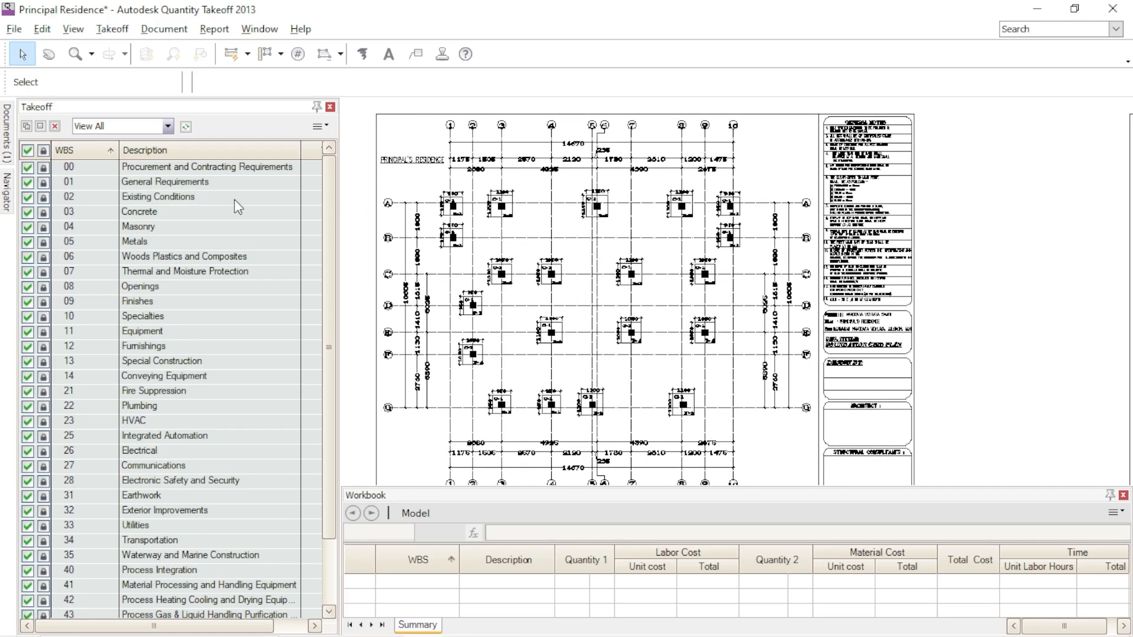
middle_drag(986, 344, 999, 331)
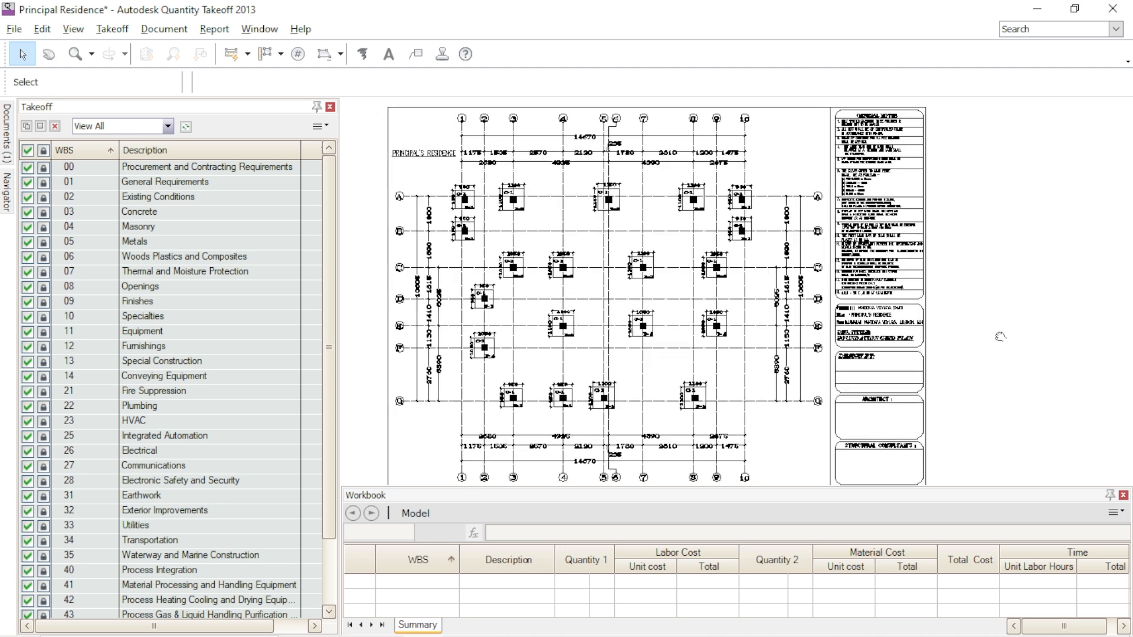
scroll(89, 523, down, 2)
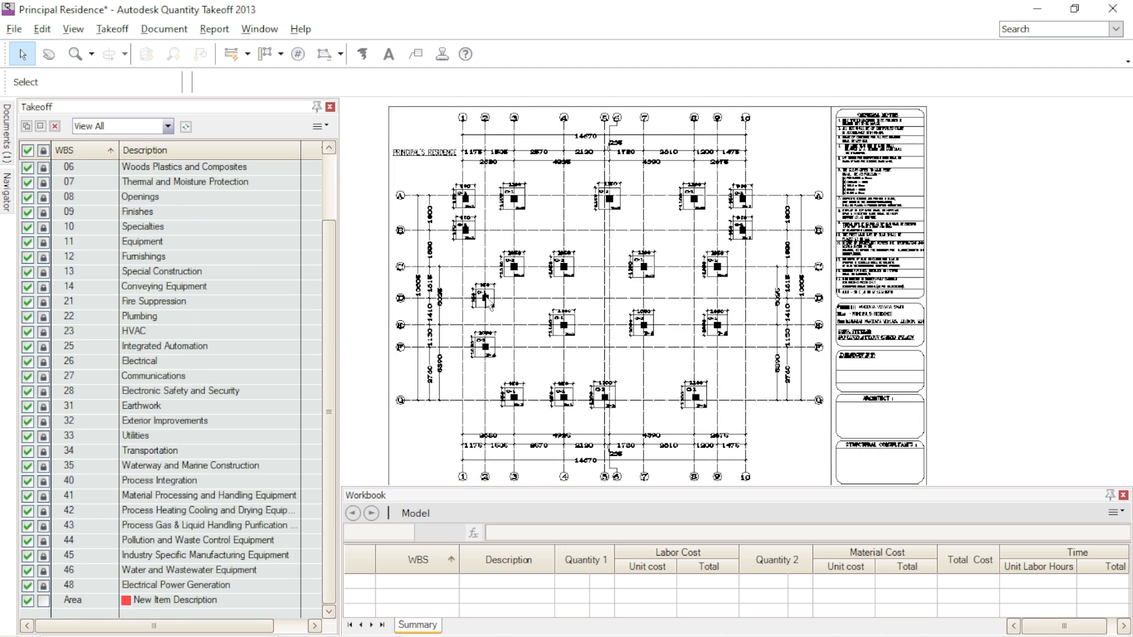
click(142, 408)
right_click(147, 404)
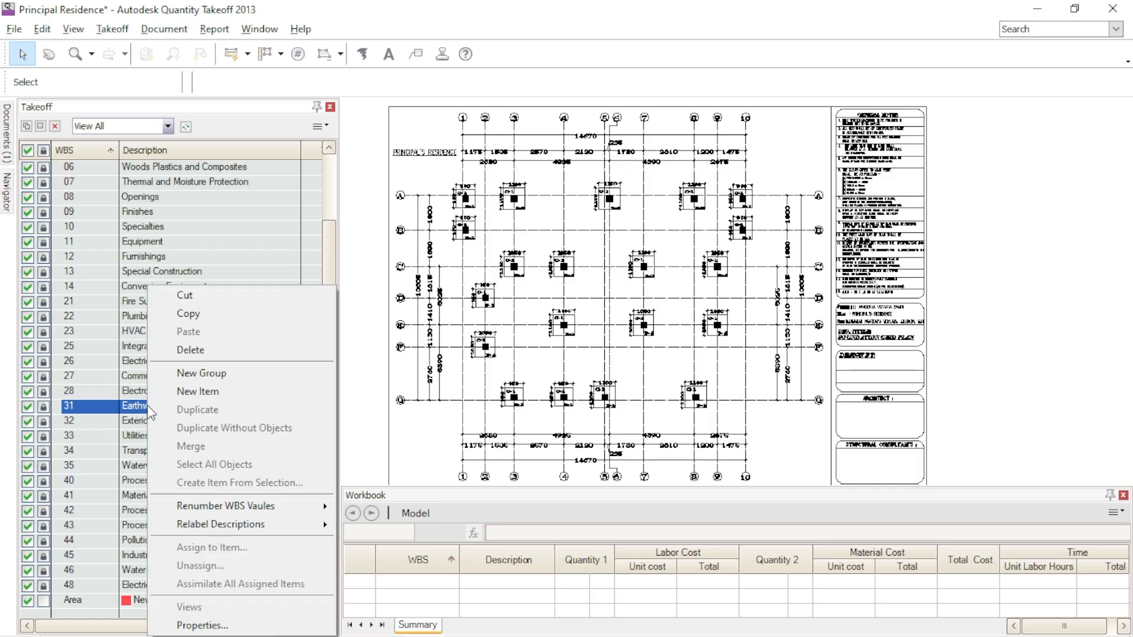
click(199, 392)
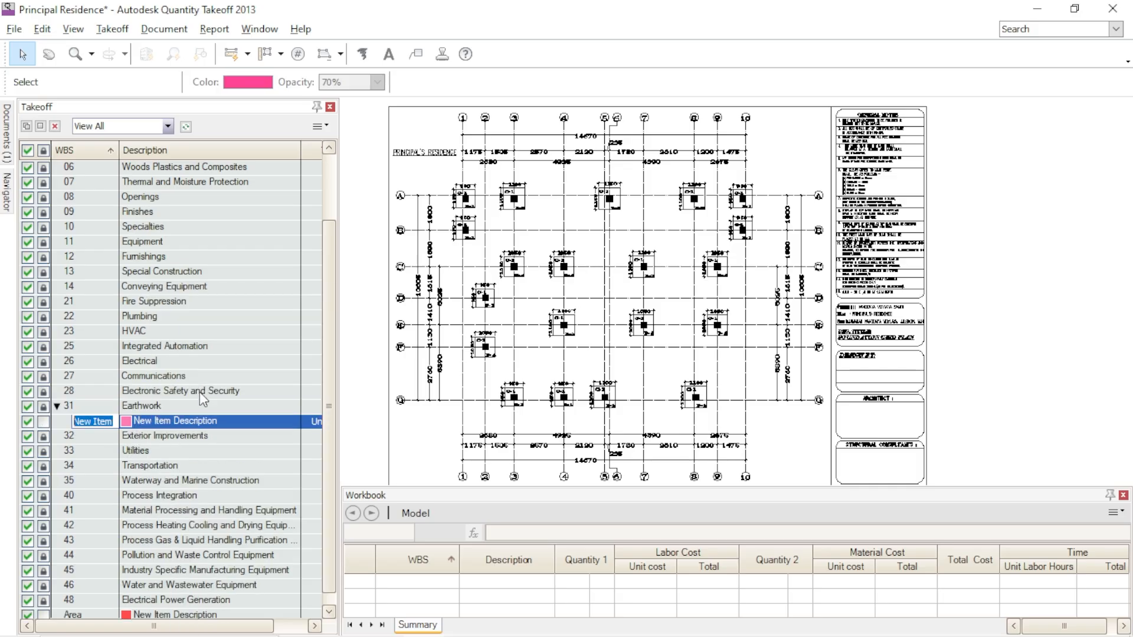
- Set the new Earthwork item's WBS name to "EXcavtion" and its description to "Footing Exacavation"
click(222, 423)
click(112, 423)
drag(116, 423, 71, 421)
text(EXcavtion)
click(226, 421)
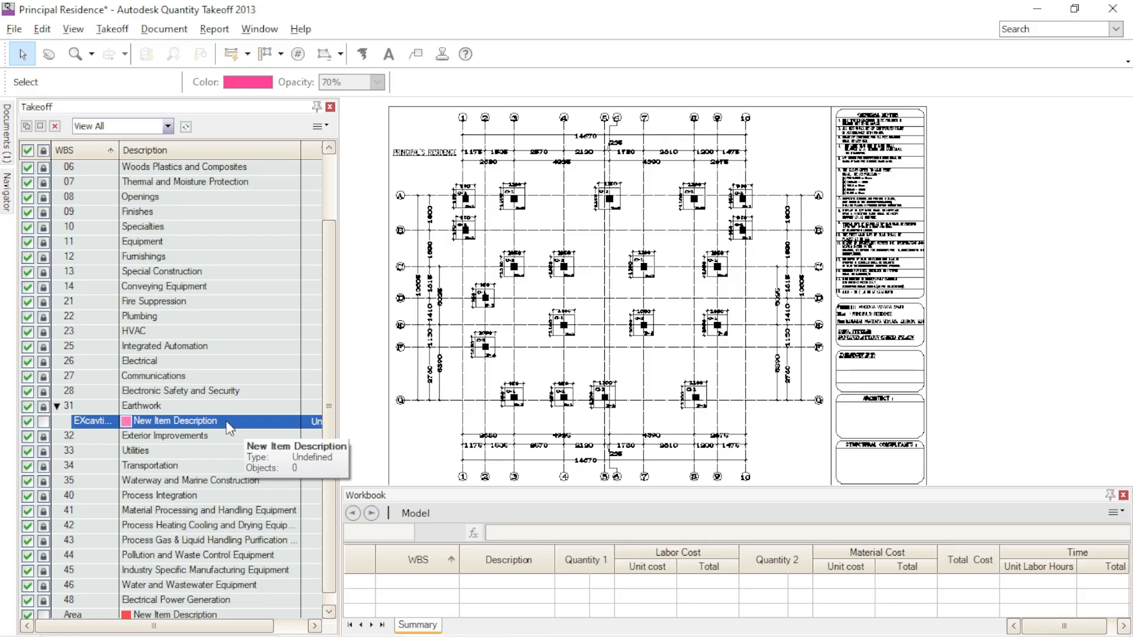
drag(228, 421, 87, 422)
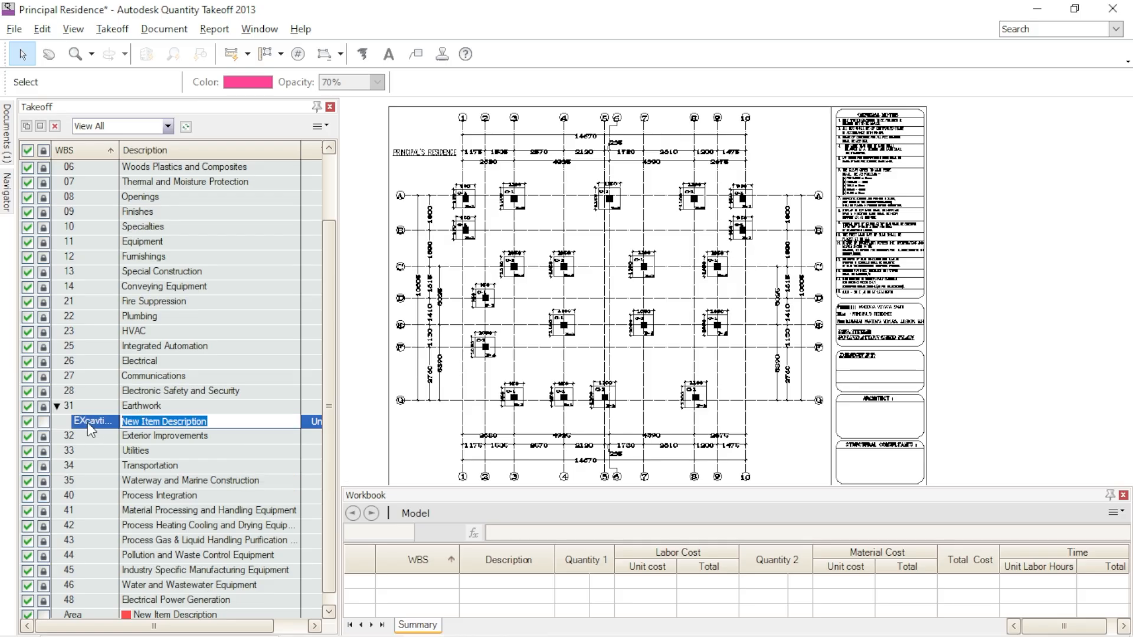
text(Footing Exacavation)
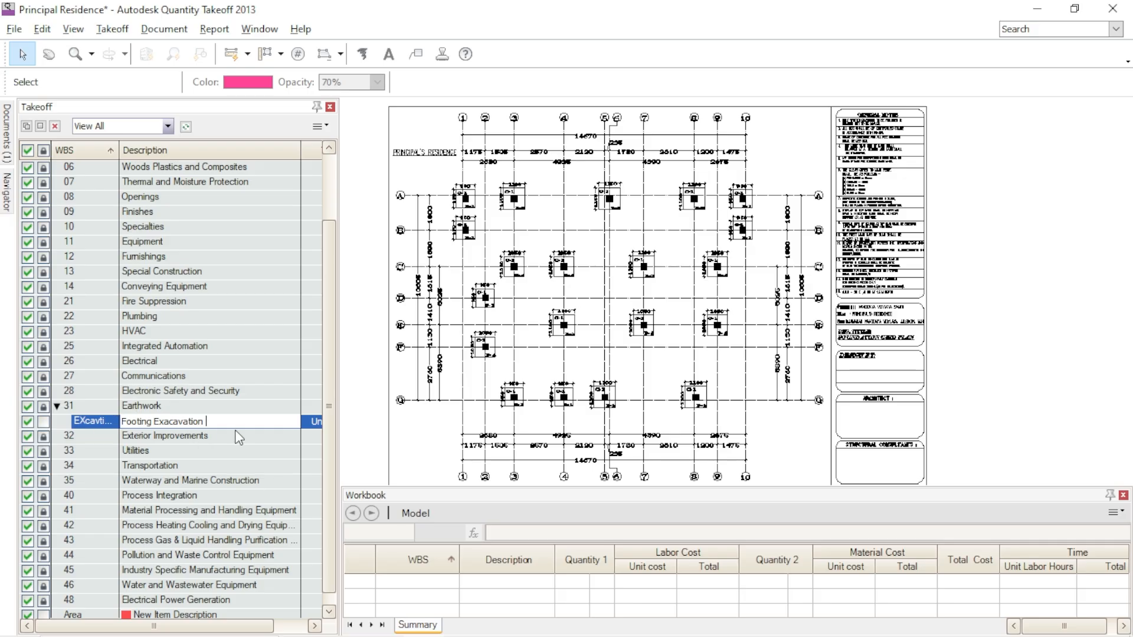
key(Return)
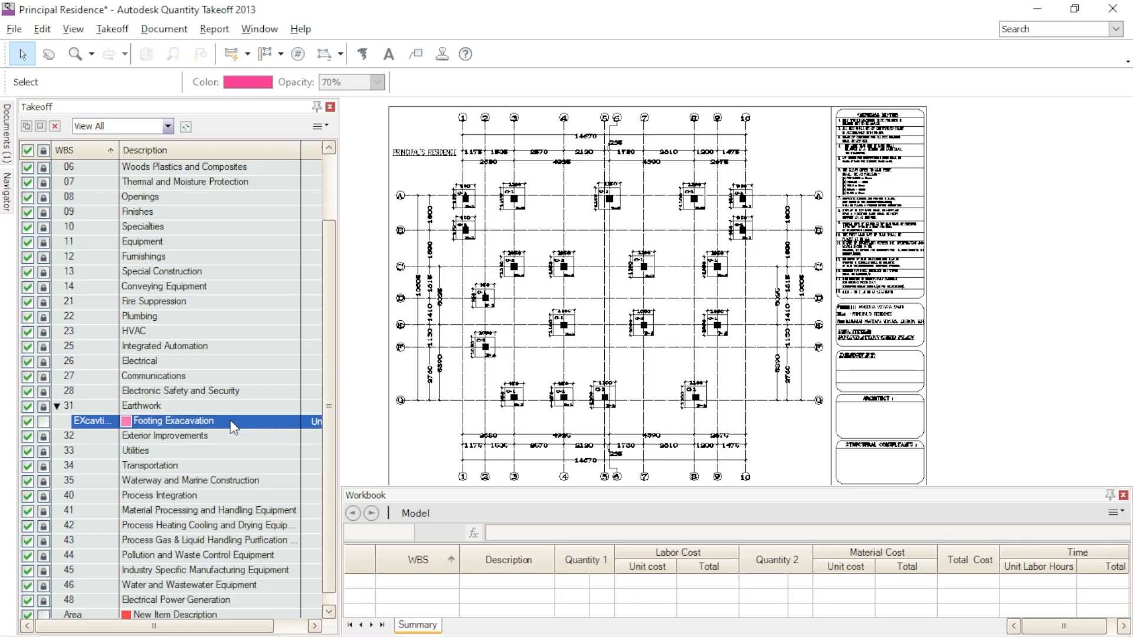
- Widen the Takeoff palette to reveal the Type column and set the Footing Exacavation item's type to Area
drag(374, 367, 378, 373)
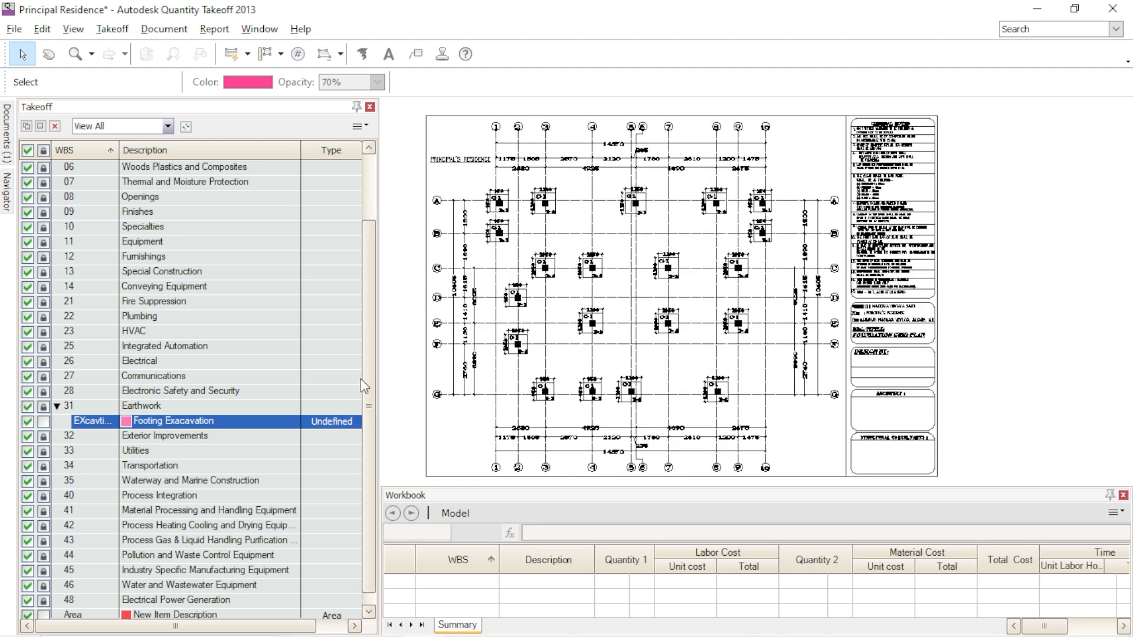
click(349, 421)
click(324, 467)
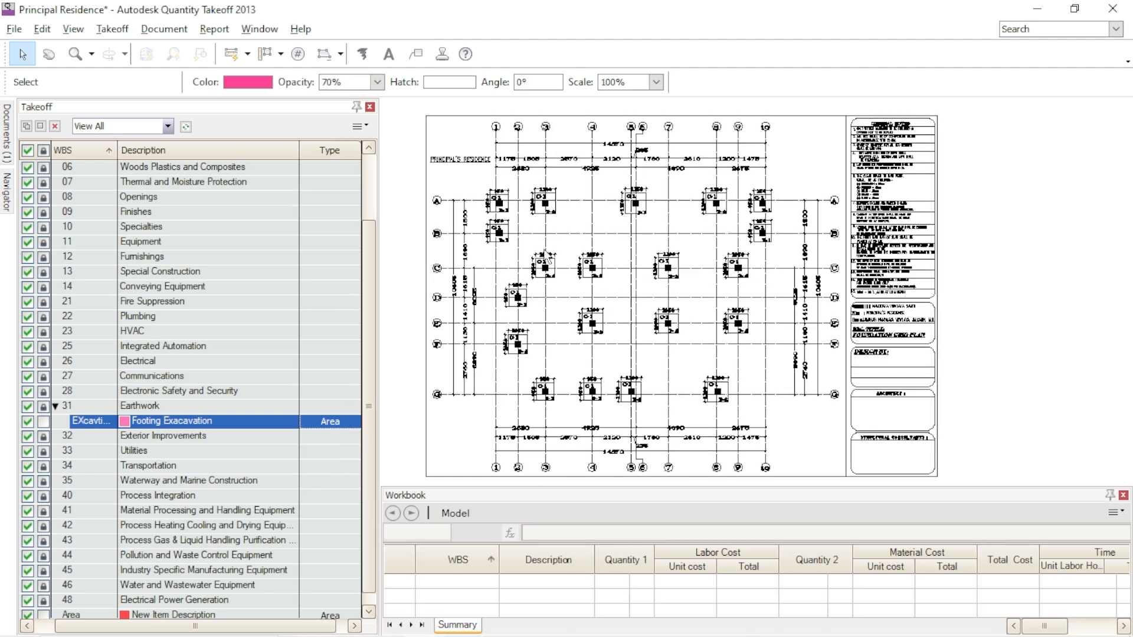
- Measure the 950 x 950 F-1 footing on grid line A with a Rectangle Area Takeoff from corner to corner
scroll(501, 215, up, 5)
middle_drag(647, 258, 771, 351)
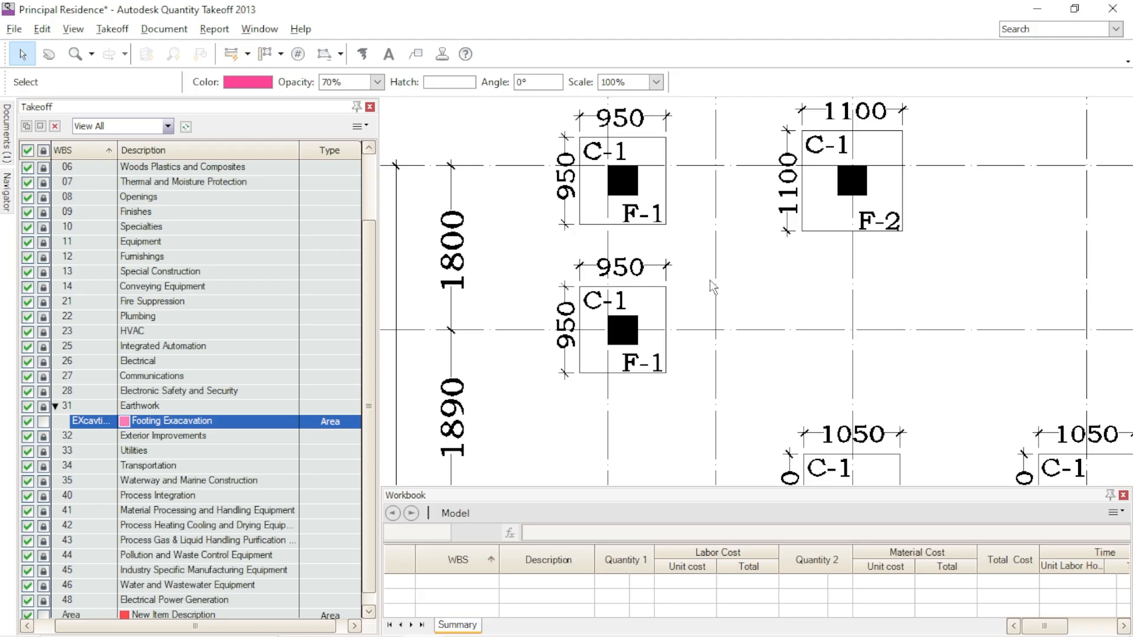
middle_drag(664, 241, 673, 280)
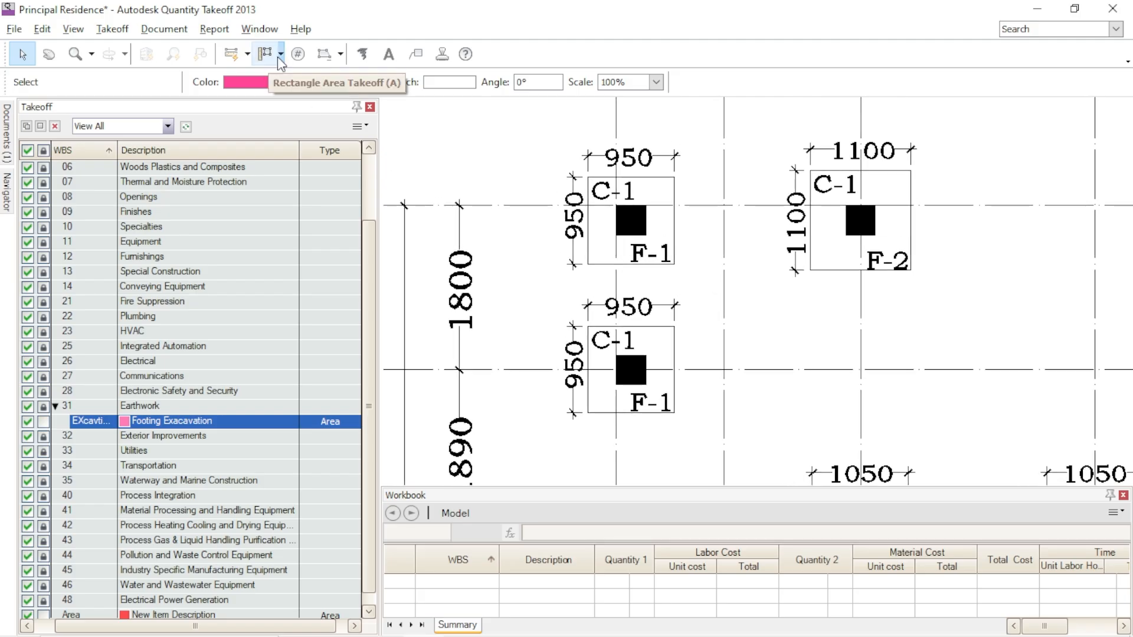
click(278, 58)
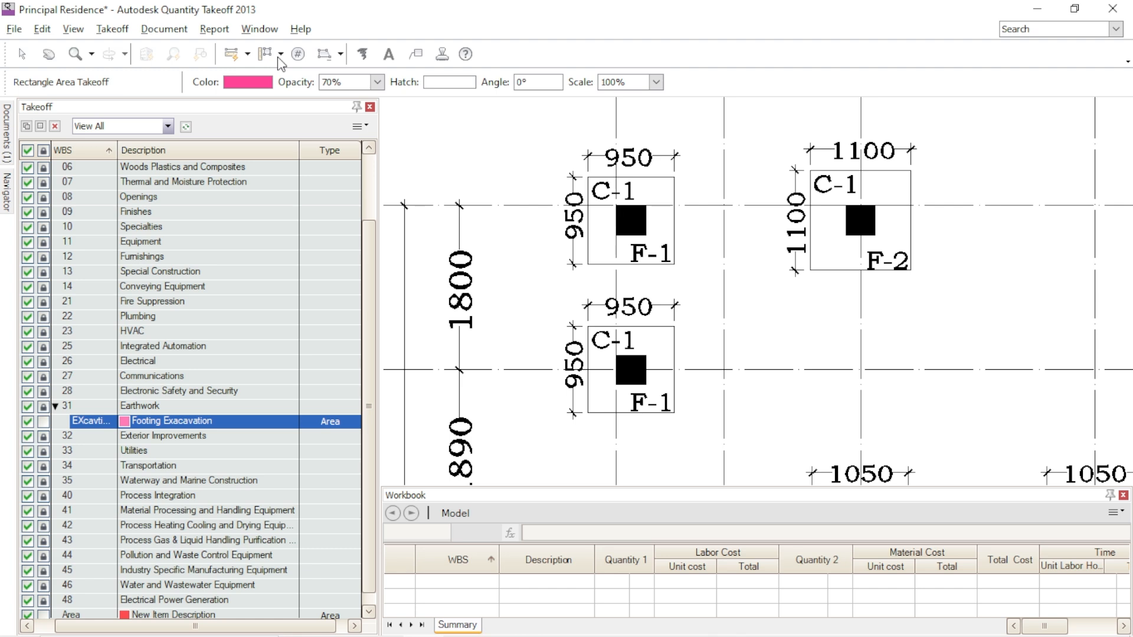
click(281, 55)
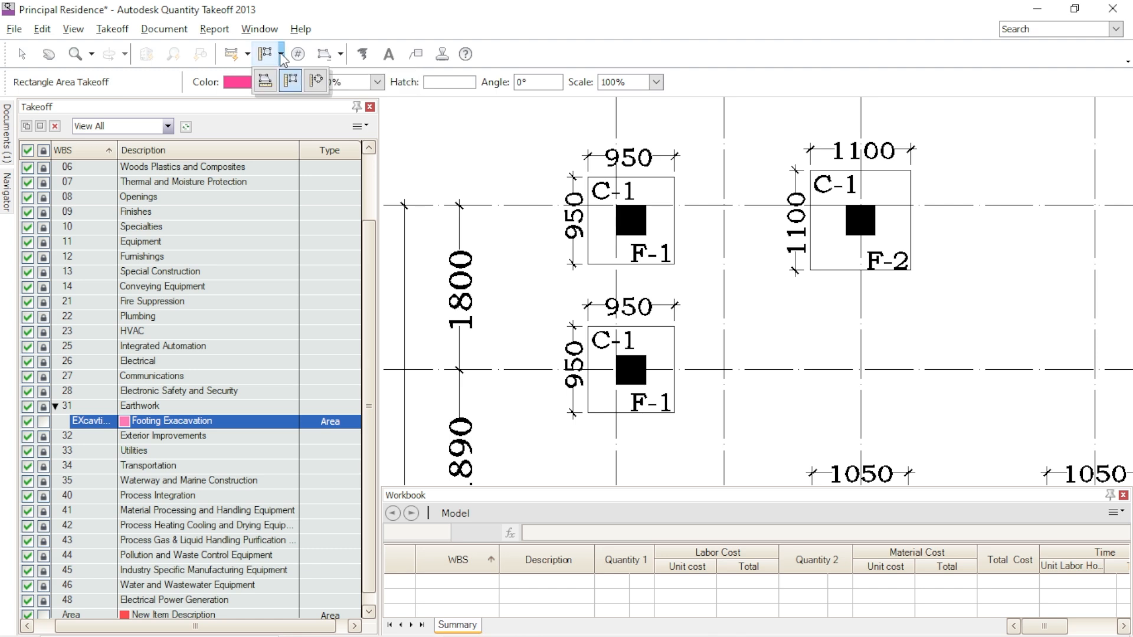
click(290, 83)
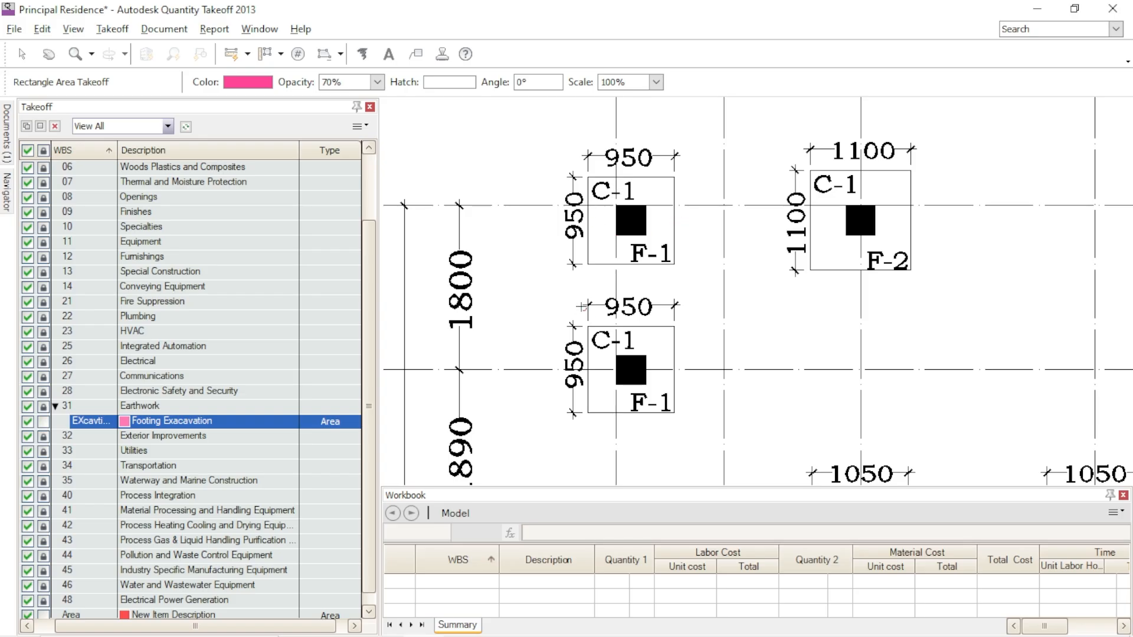
drag(588, 177, 673, 265)
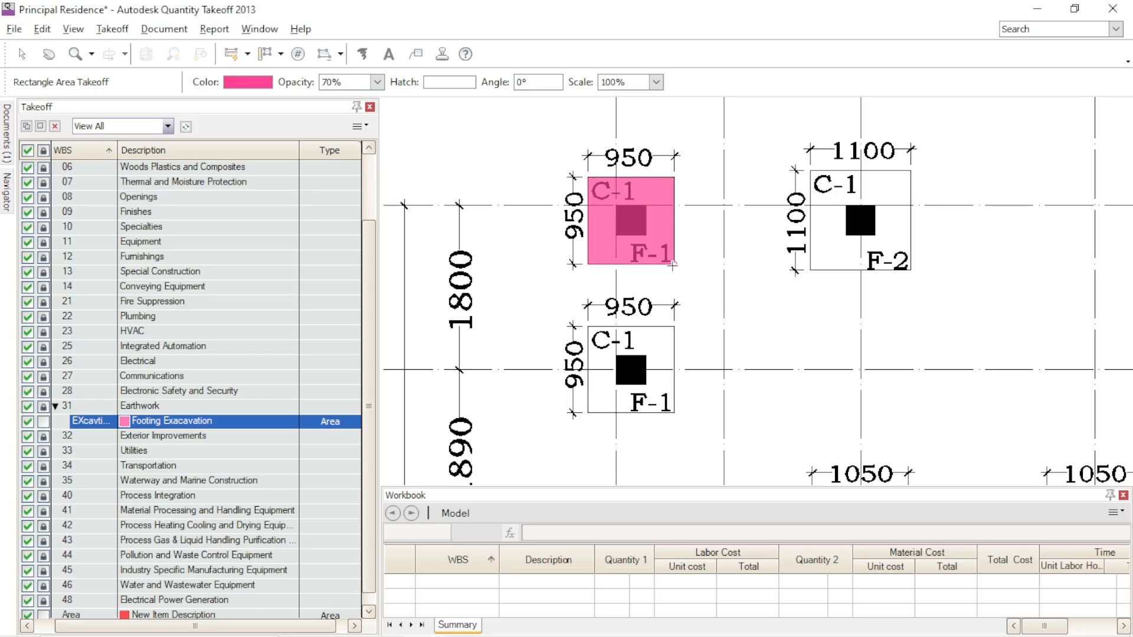
click(673, 265)
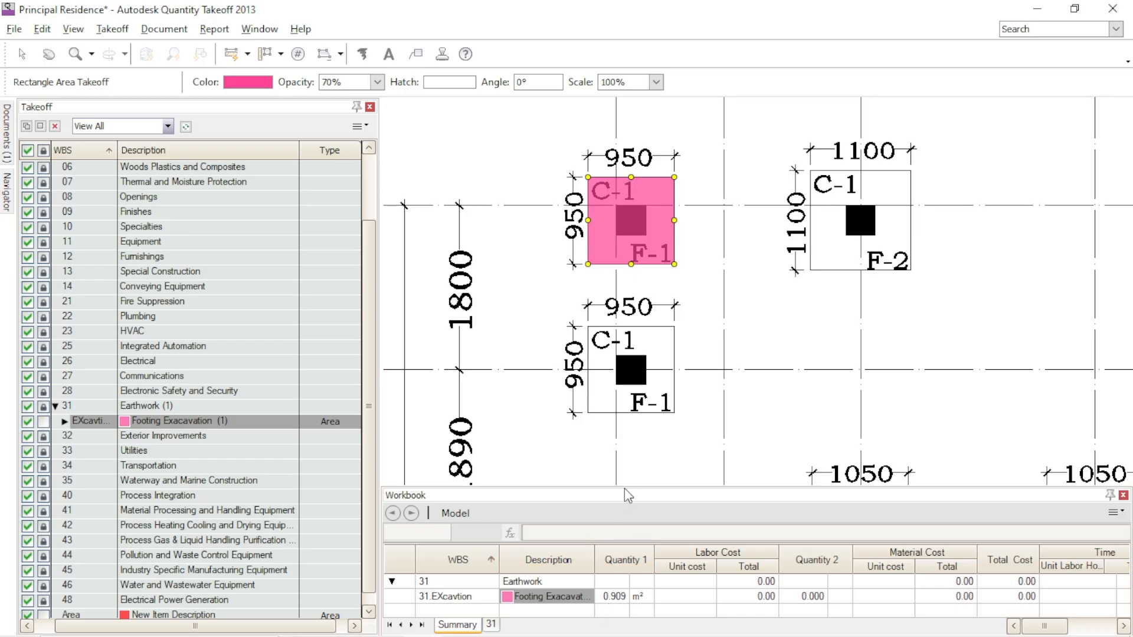
- Enlarge the Workbook palette's height and move the Quantity 2 column directly after Quantity 1
drag(624, 487, 625, 451)
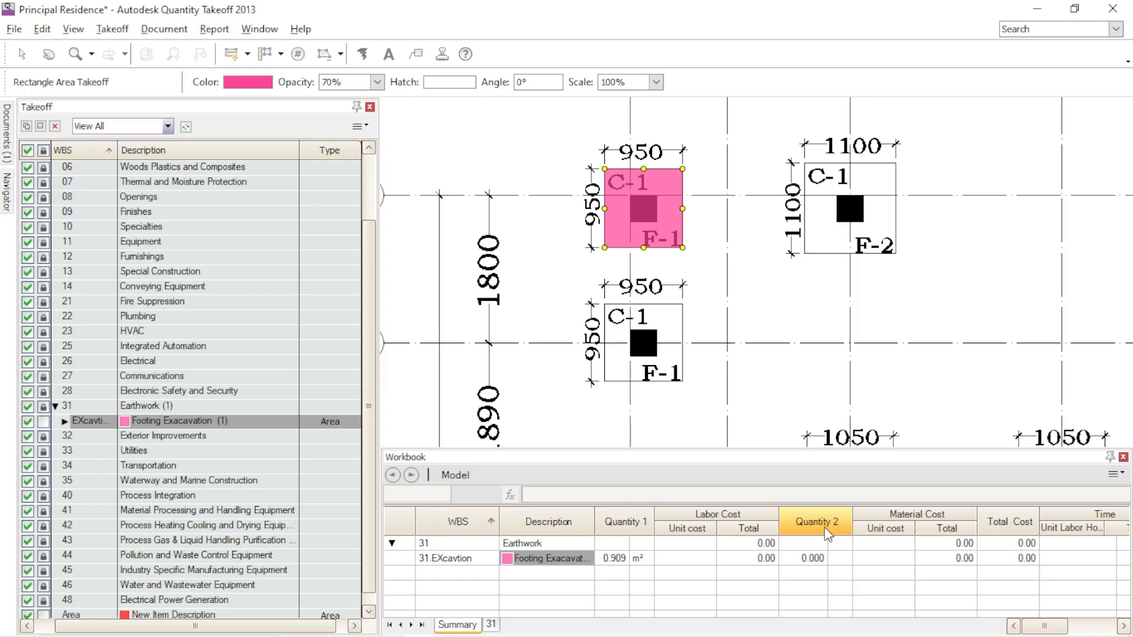
drag(828, 534, 705, 530)
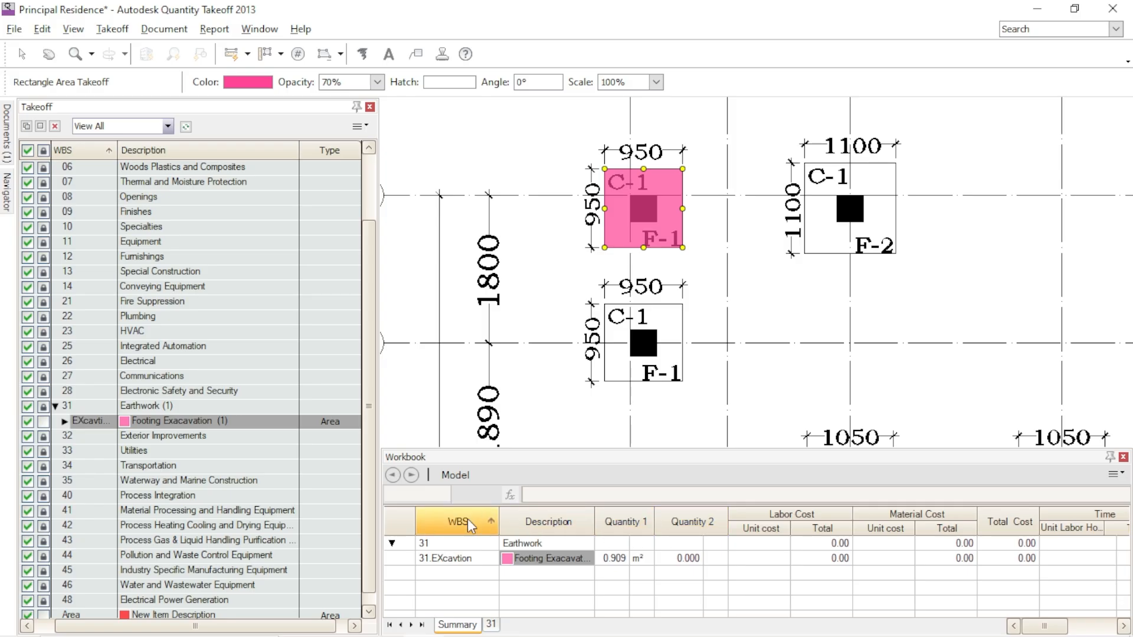
- Set Quantity 2 to Volume in the Footing Exacavation item's cost data and apply the change
double_click(249, 421)
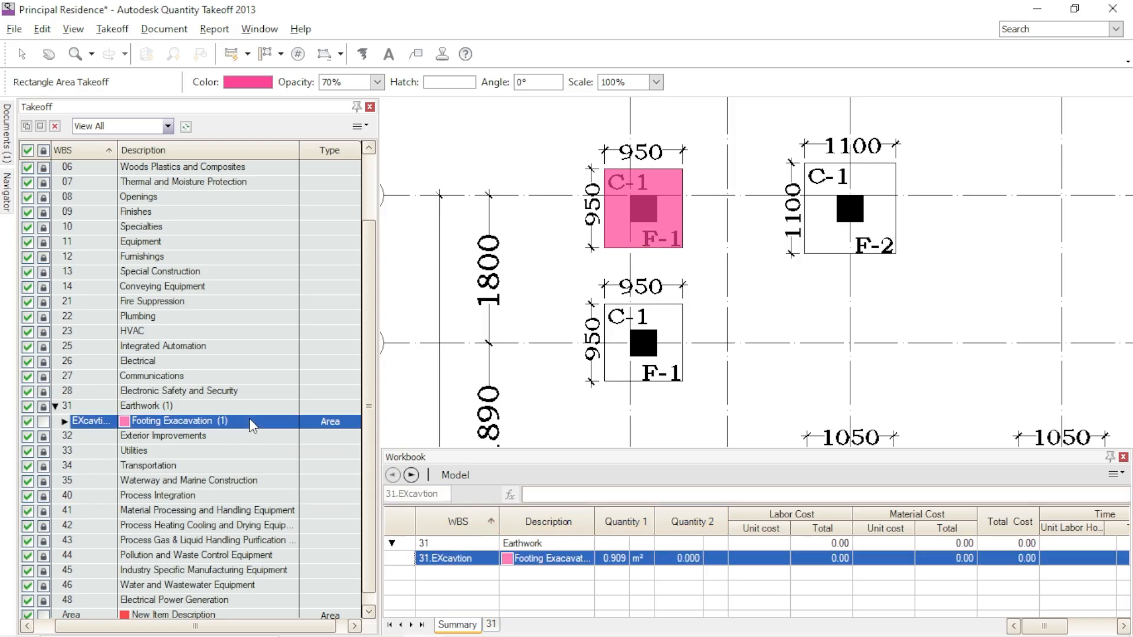
click(453, 141)
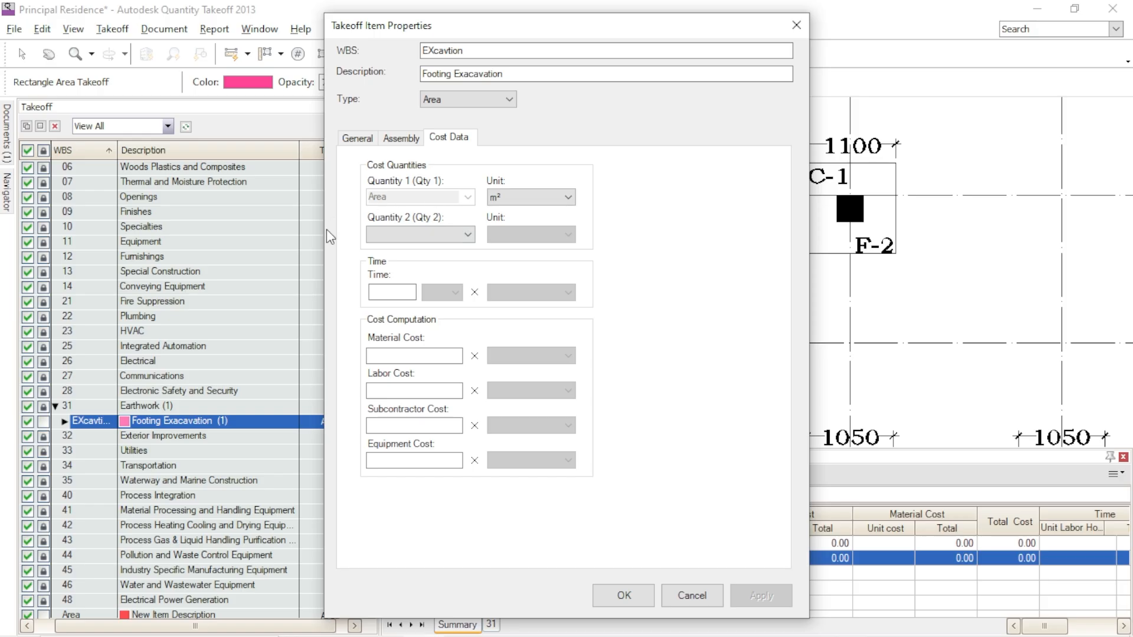
click(457, 235)
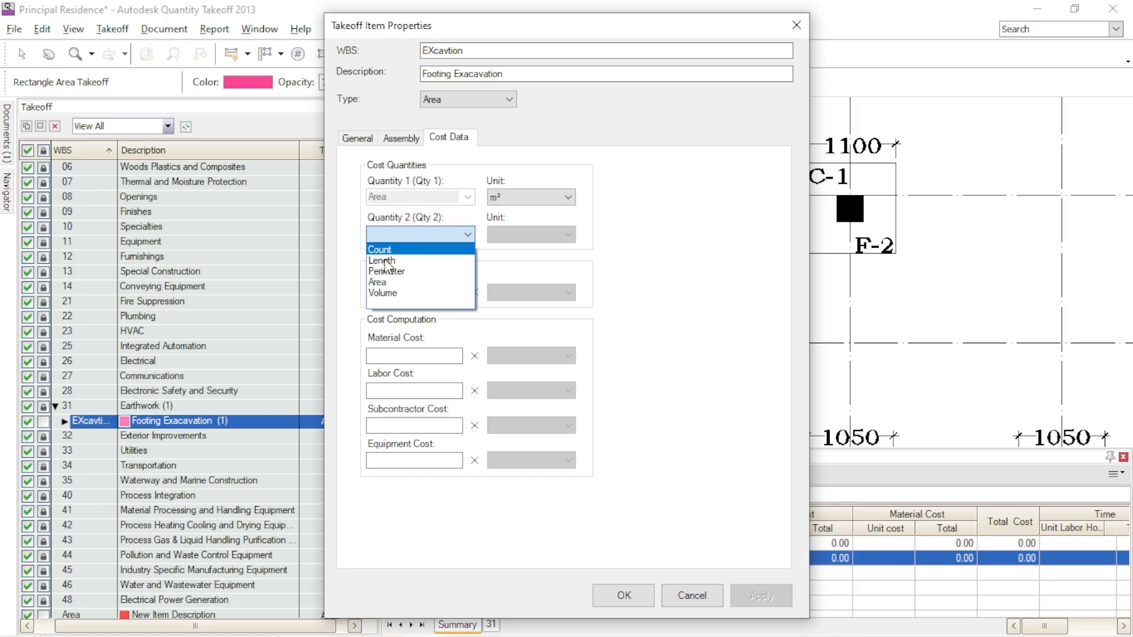
click(382, 293)
click(753, 596)
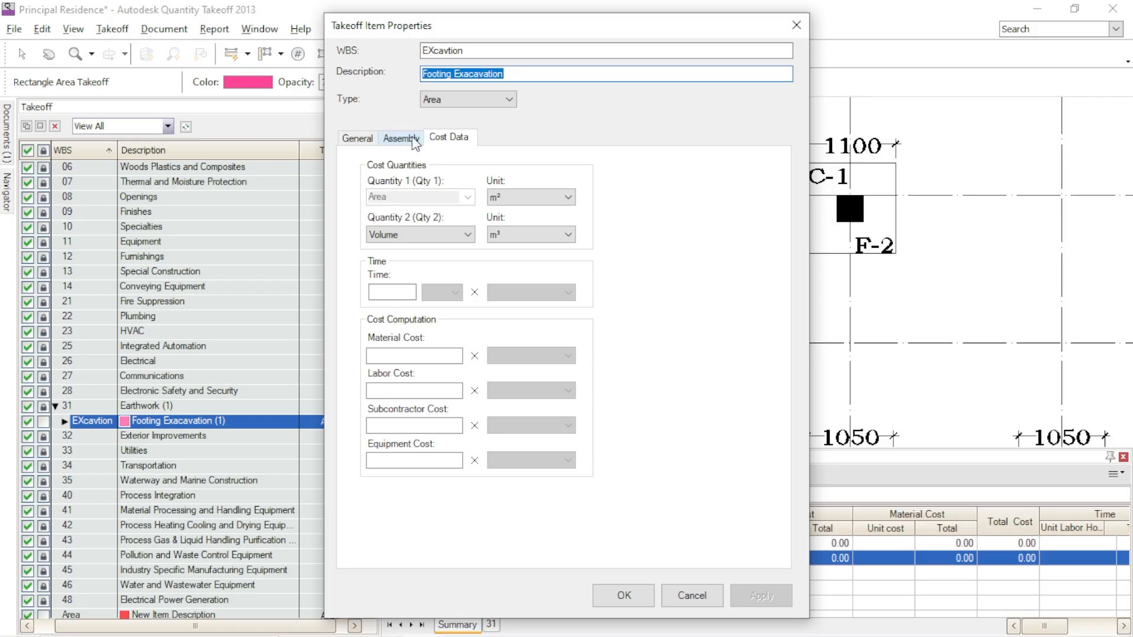
- Set the Footing Exacavation item's thickness to 1.2 m, apply it and close its properties
click(358, 138)
key(Tab)
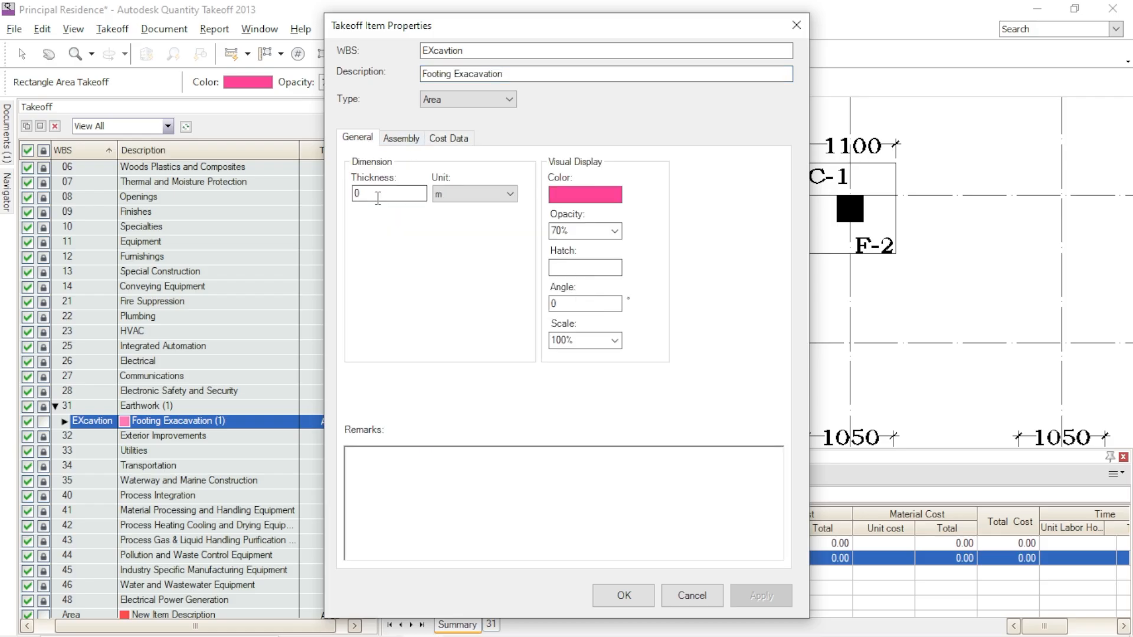
text(1.2)
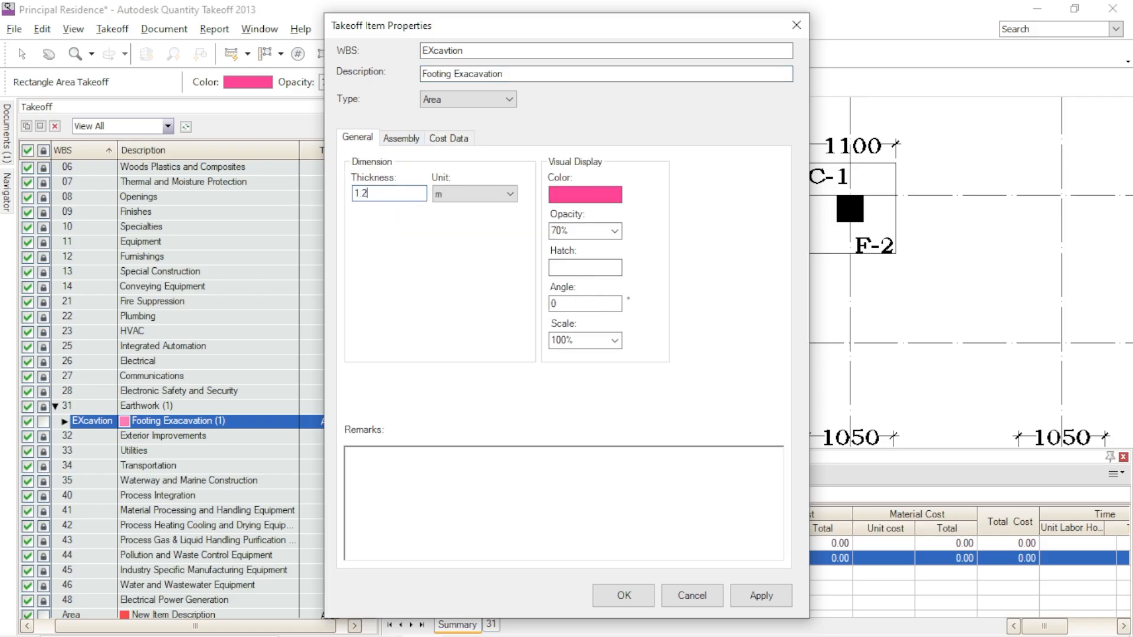
click(748, 598)
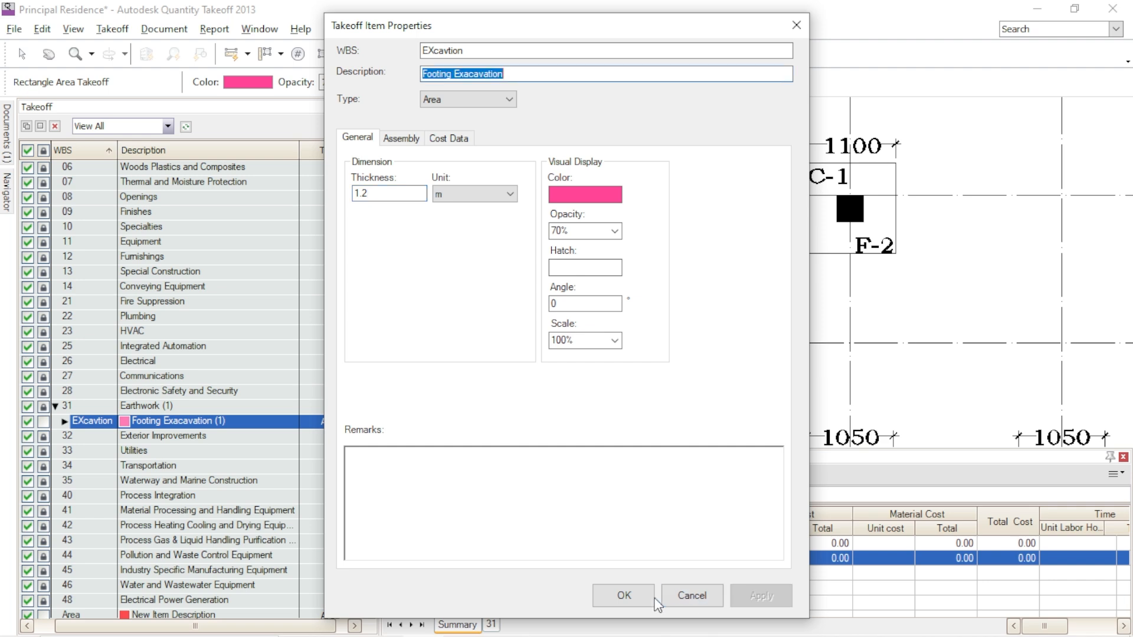
click(631, 600)
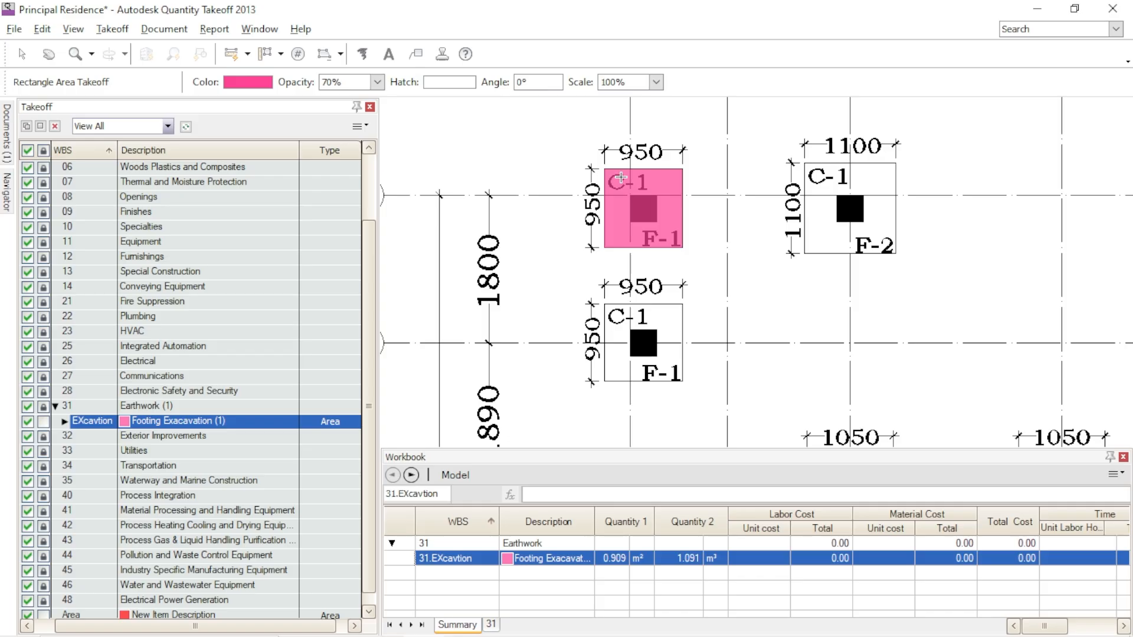
- Assign the EARTH hatch from the other predefined patterns to the Footing Exacavation takeoff
click(472, 82)
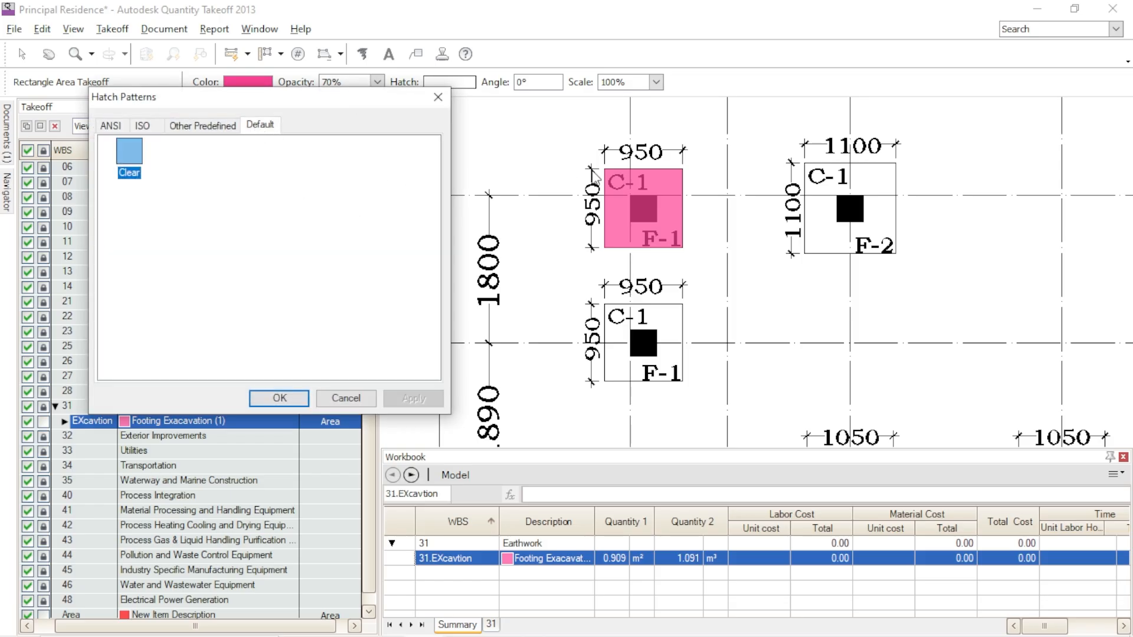
click(206, 131)
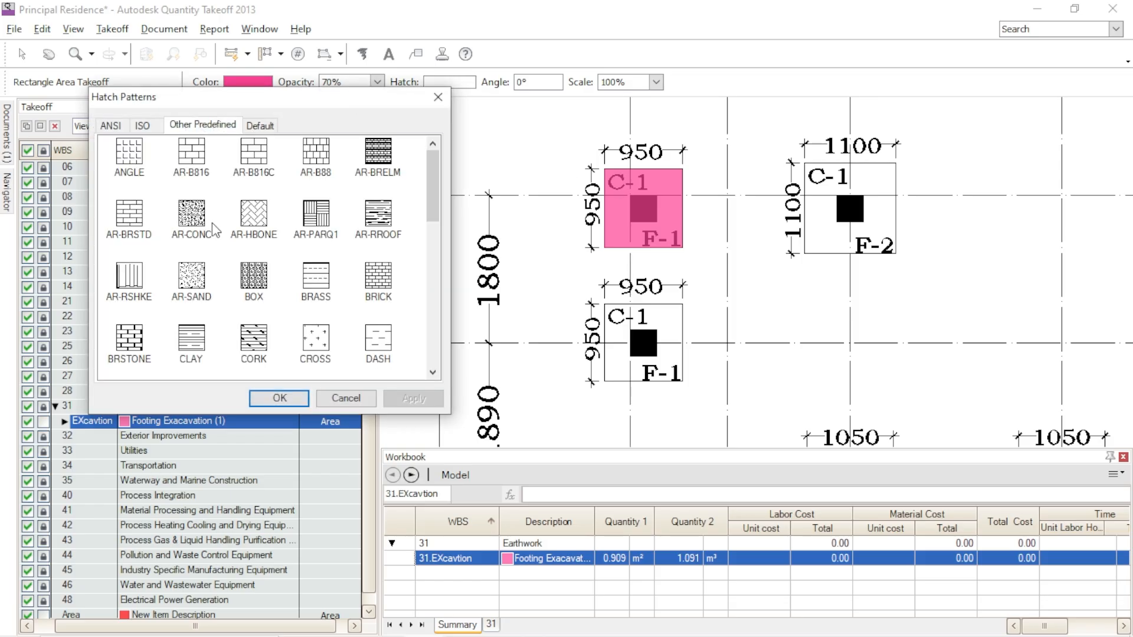
scroll(228, 301, down, 3)
scroll(361, 302, down, 1)
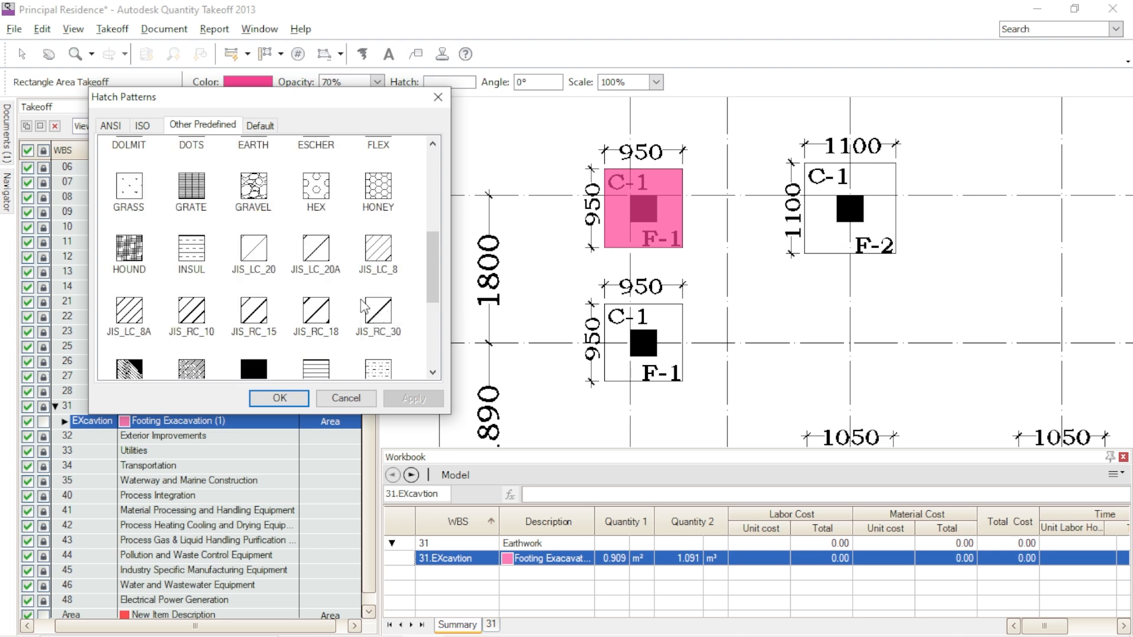
scroll(354, 304, down, 3)
scroll(260, 331, down, 1)
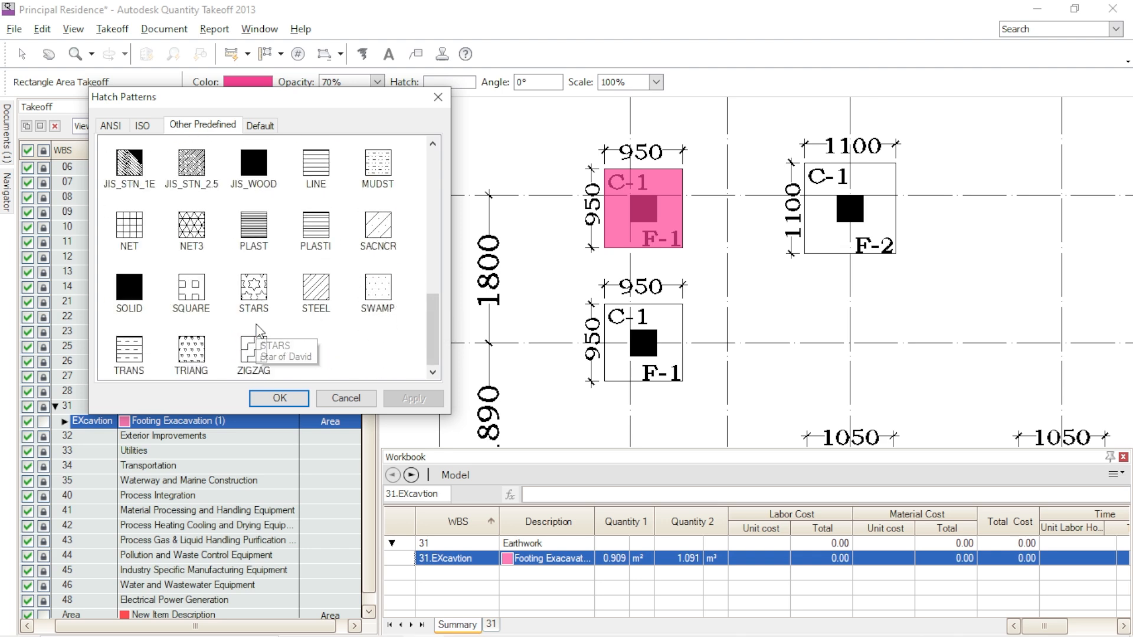
scroll(240, 315, up, 6)
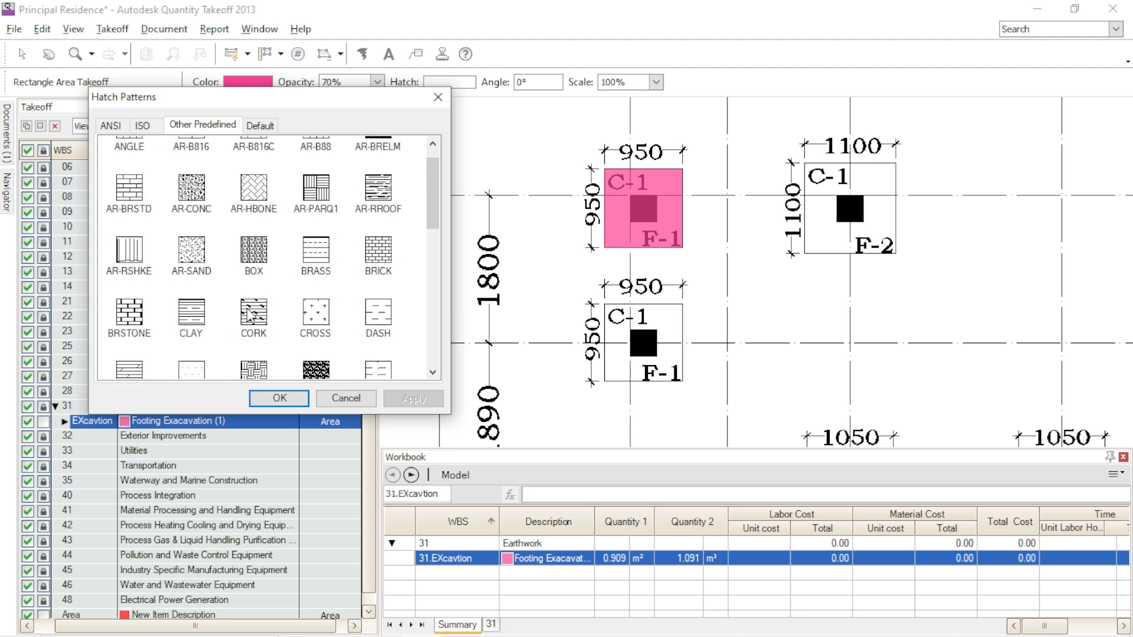
scroll(251, 319, down, 1)
click(254, 283)
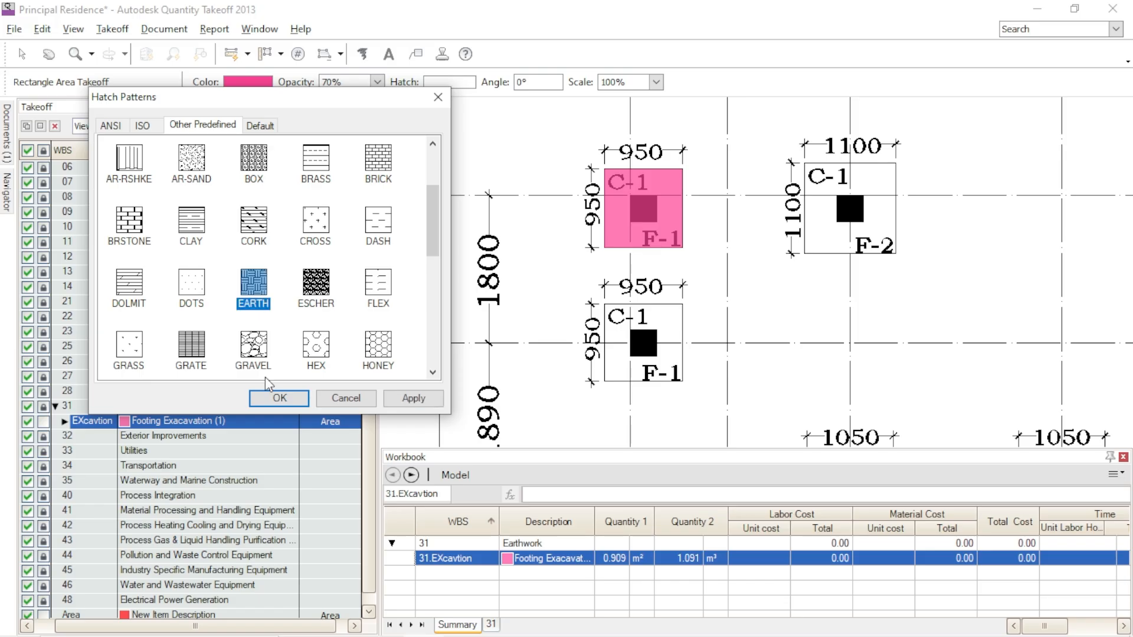
click(277, 399)
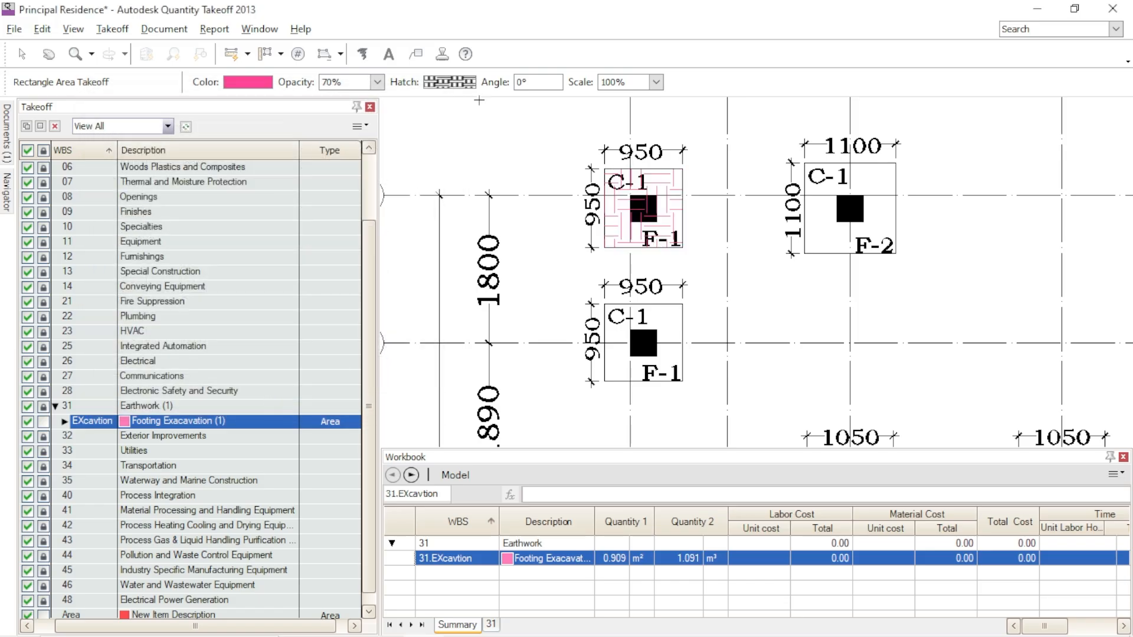
- Set the excavation hatch angle to 30° and its opacity to 80%
drag(534, 84, 497, 84)
text(3)
key(Return)
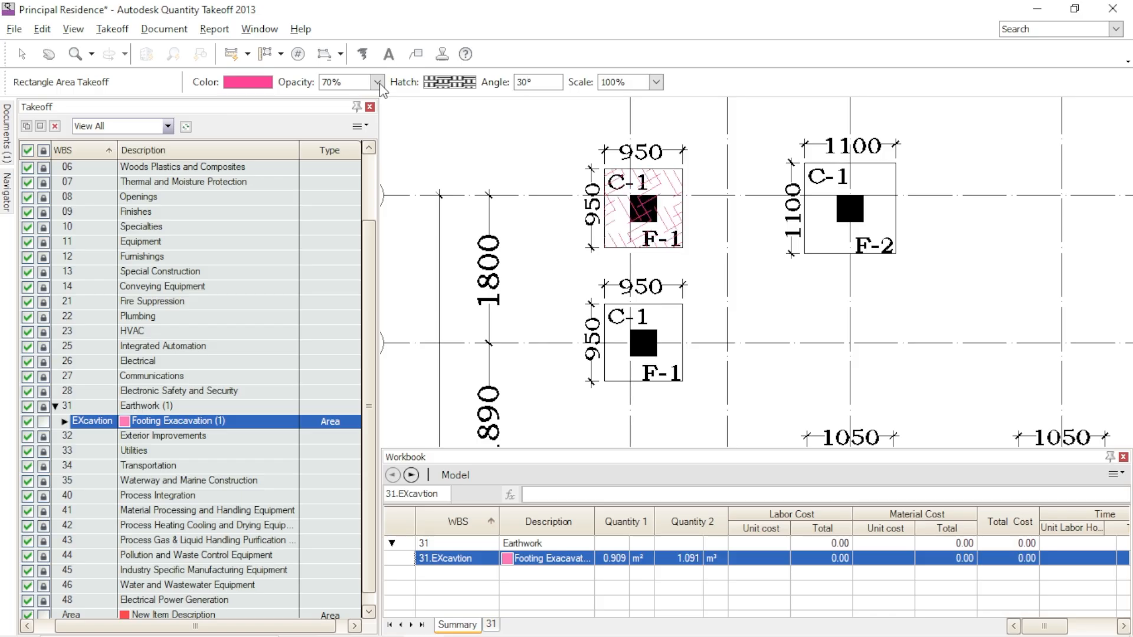
click(377, 82)
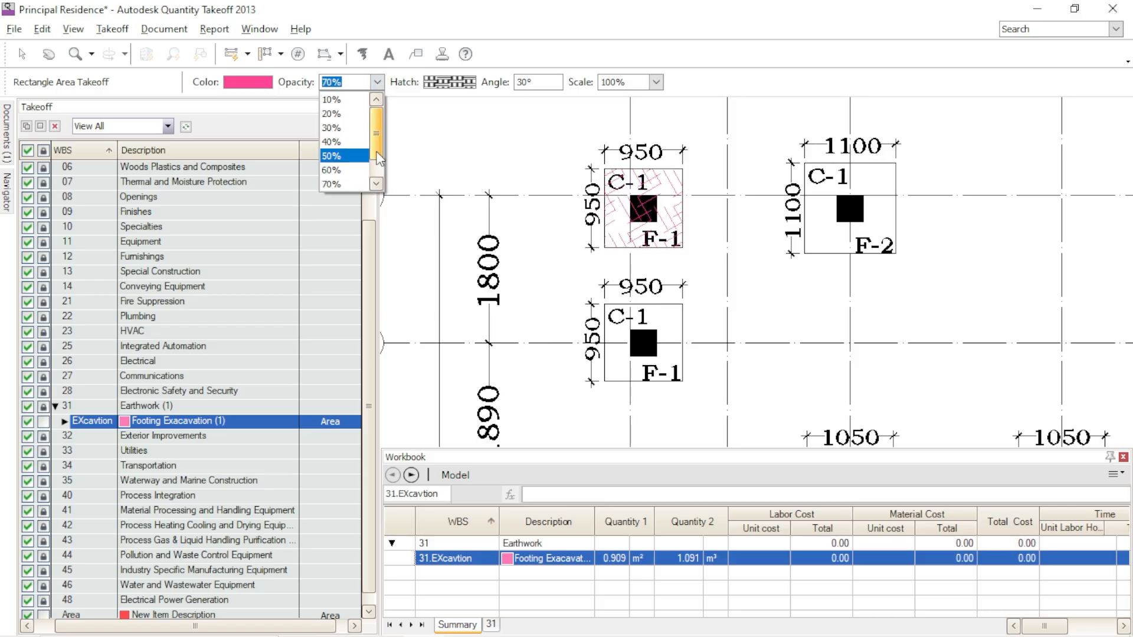
scroll(382, 168, down, 1)
click(333, 156)
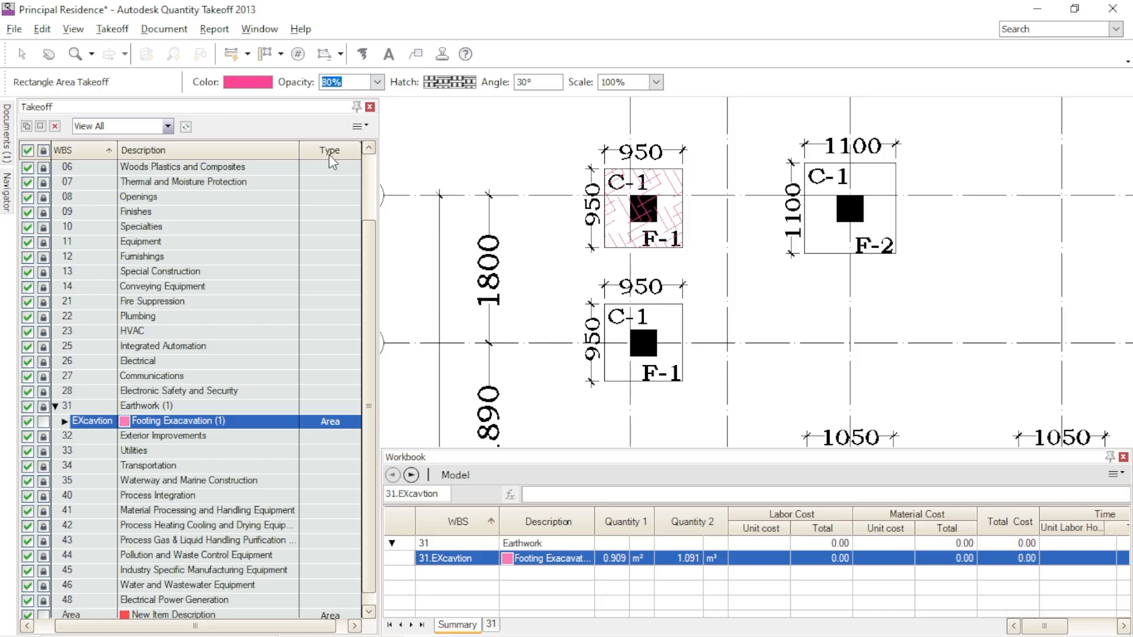
- Change the Footing Exacavation takeoff's color to a dark maroon
click(263, 83)
click(490, 243)
click(506, 378)
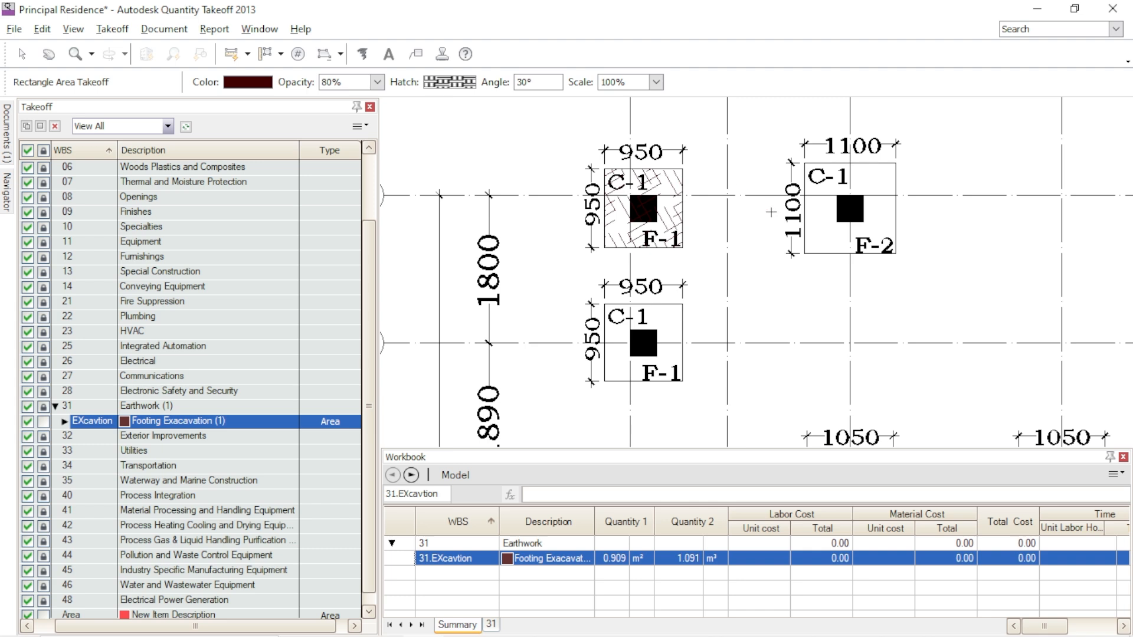
- Take off the 1100 x 1100 F-2 footing beside the first F-1 on grid line A, corner to corner
scroll(649, 212, down, 3)
scroll(714, 218, up, 2)
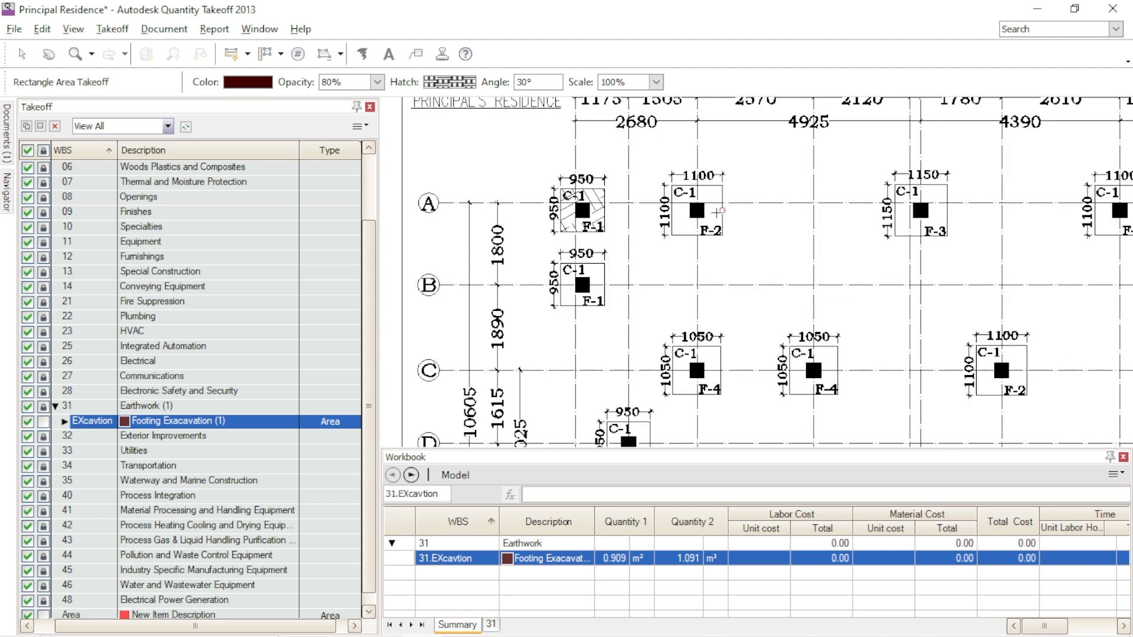
scroll(670, 204, up, 1)
click(673, 172)
click(761, 263)
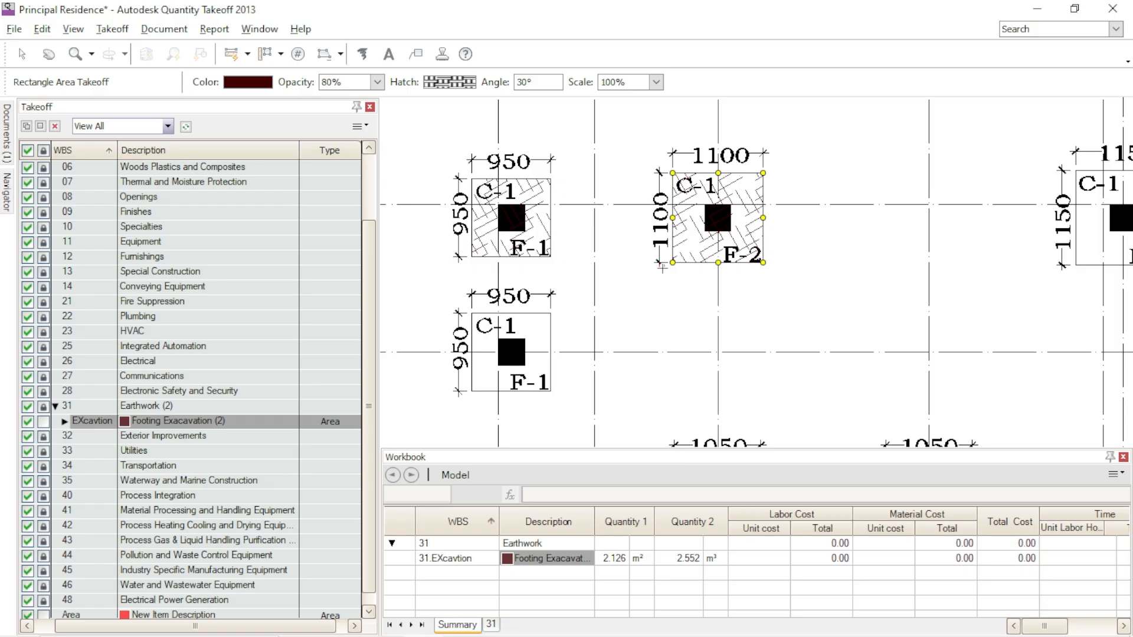
- Take off the 1150 x 1150 F-3 footing on grid line A as a rectangle area
scroll(648, 266, down, 2)
scroll(961, 247, up, 2)
click(823, 187)
click(916, 281)
- Take off the 1100 x 1100 F-2 footing at grid A/8 and the 950 x 950 F-1 footing at grid A/10
scroll(730, 240, down, 2)
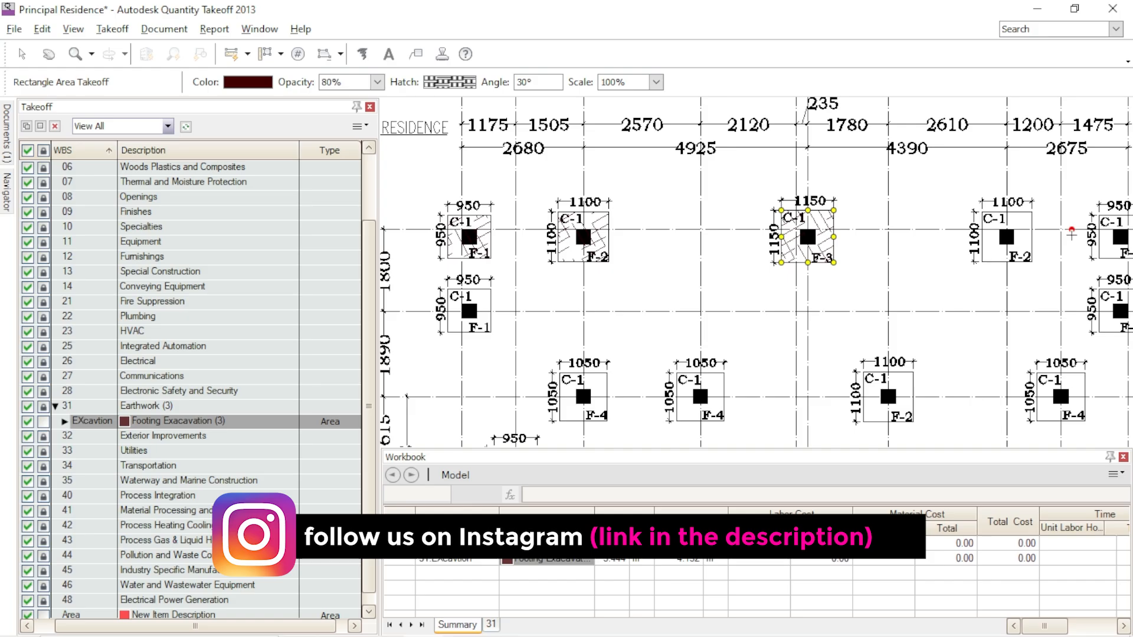
scroll(1052, 229, up, 2)
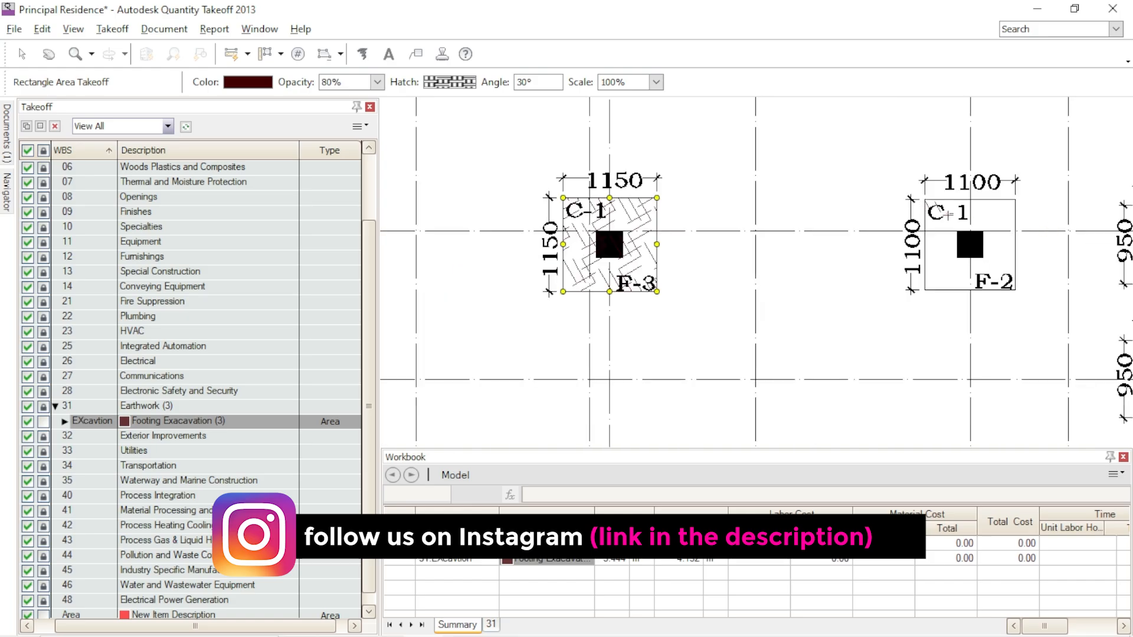
click(1015, 290)
scroll(1015, 289, down, 2)
scroll(832, 182, up, 2)
click(832, 182)
click(973, 323)
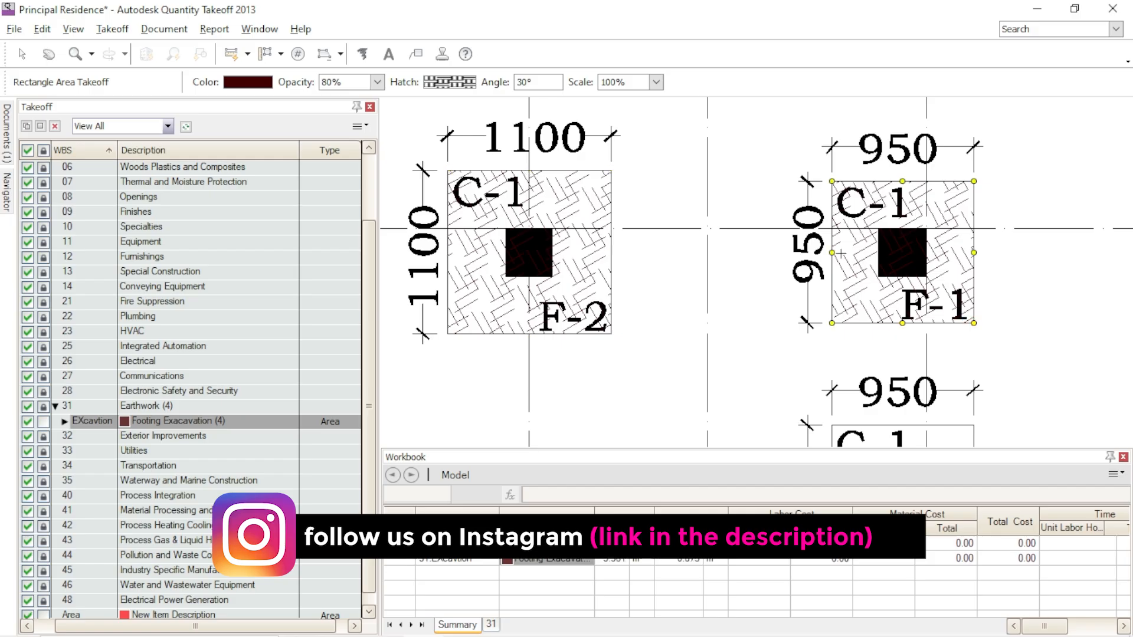
- Take off the 950 x 950 F-1 footing at grid B/10 from corner to corner
scroll(838, 251, down, 2)
scroll(834, 315, up, 2)
click(787, 205)
click(928, 346)
- Take off the 1050 x 1050 F-4 footing at grid C/9 from corner to corner
scroll(792, 288, down, 2)
scroll(731, 367, up, 2)
click(721, 307)
scroll(728, 298, down, 2)
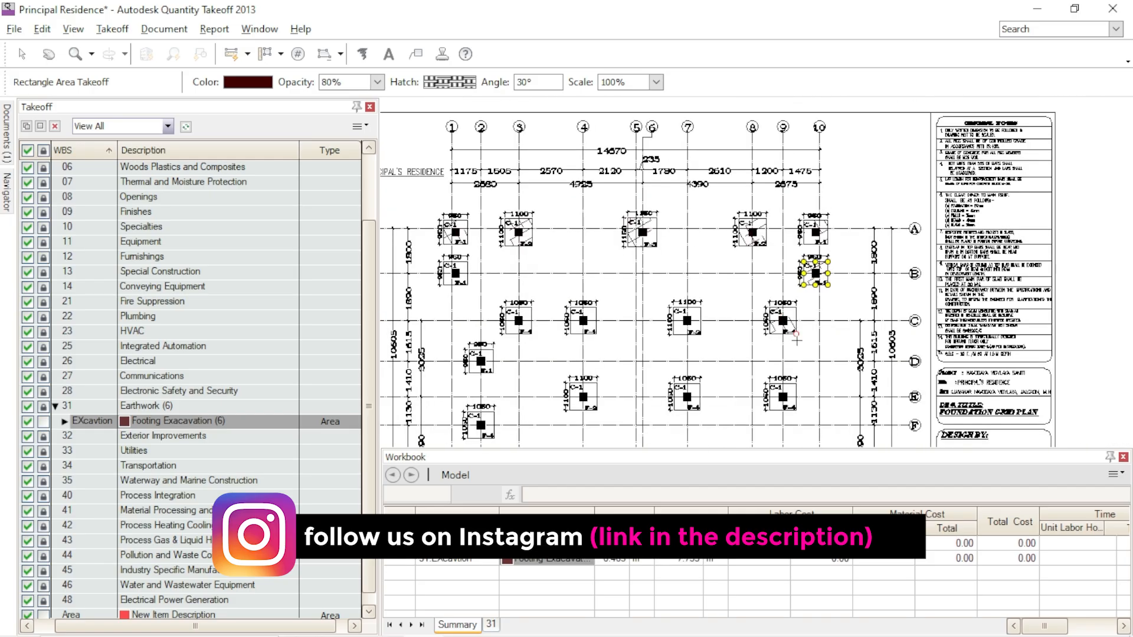
scroll(796, 340, up, 3)
click(794, 332)
- Take off the 1050 x 1050 F-4 footing at grid E/9 from corner to corner
scroll(714, 260, down, 2)
scroll(714, 260, down, 2)
scroll(711, 266, up, 3)
click(711, 267)
click(796, 353)
- Take off the 1050 x 1050 F-4 footing at grid E/7 from corner to corner
scroll(851, 261, down, 2)
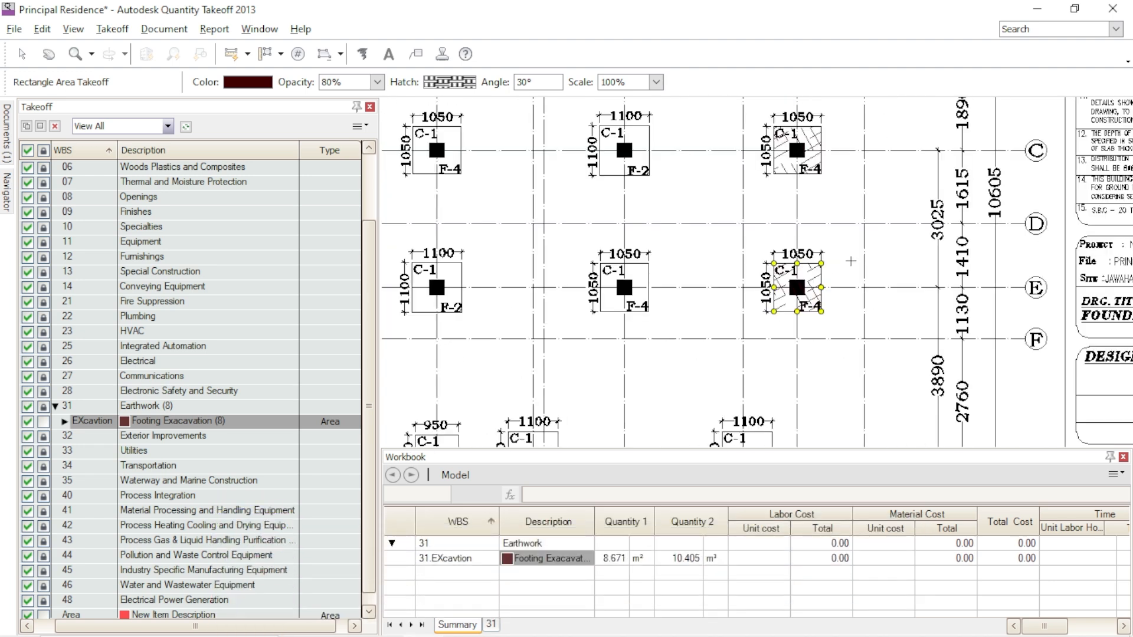
scroll(595, 266, up, 3)
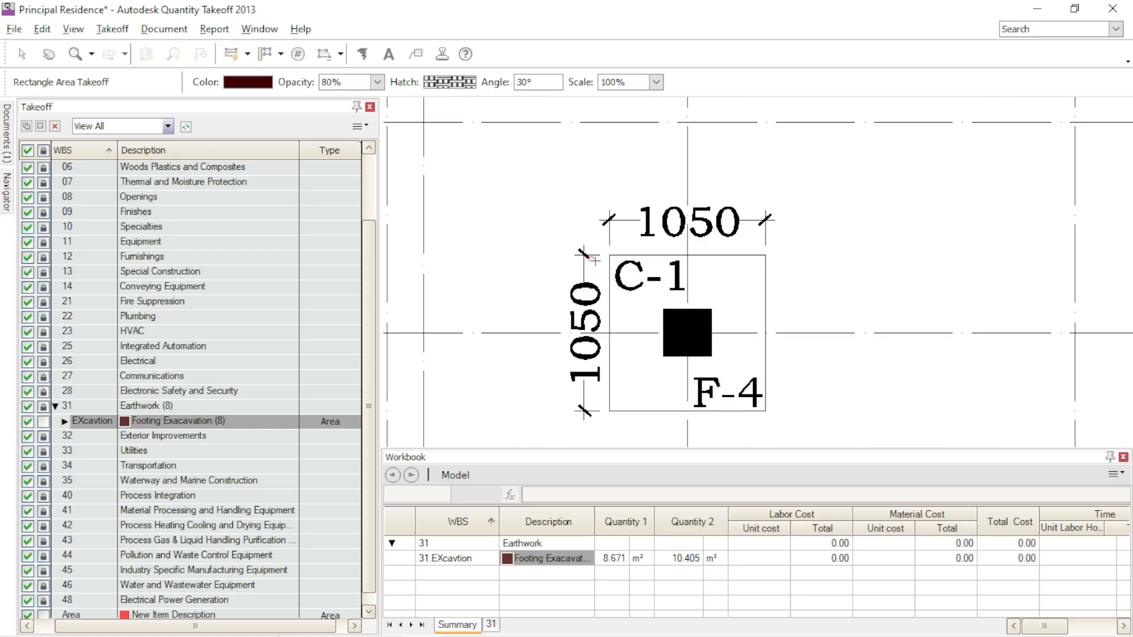
click(611, 256)
click(761, 408)
- Take off the 1100 x 1100 F-2 footing at grid E/4 and the 1050 x 1050 F-4 footing at grid C/4
scroll(823, 249, down, 3)
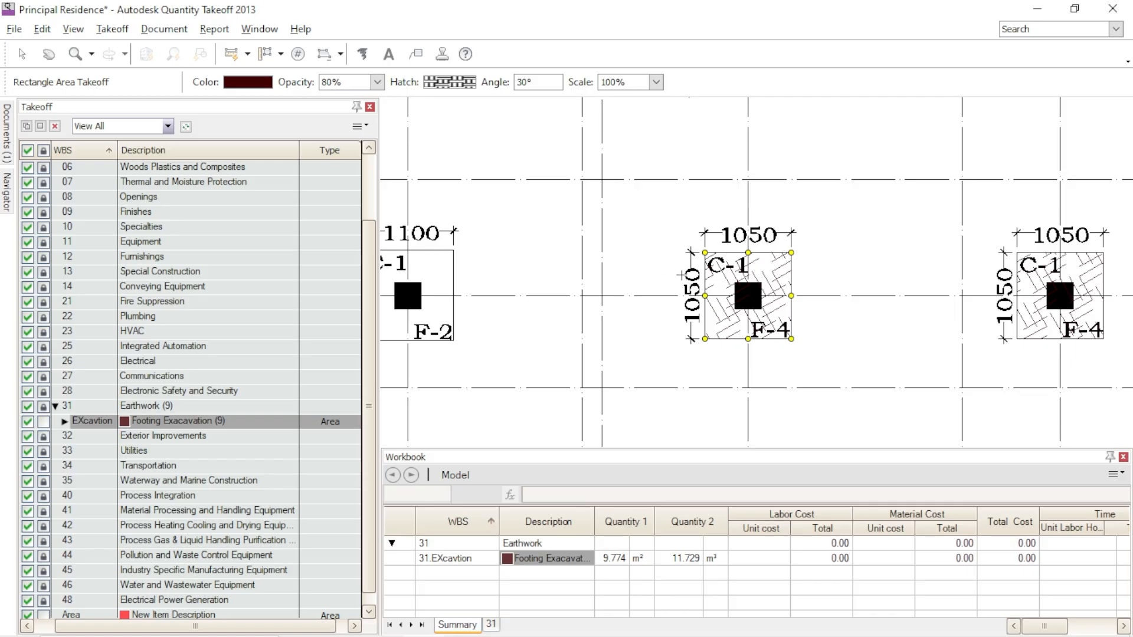
scroll(681, 275, down, 2)
scroll(500, 260, up, 3)
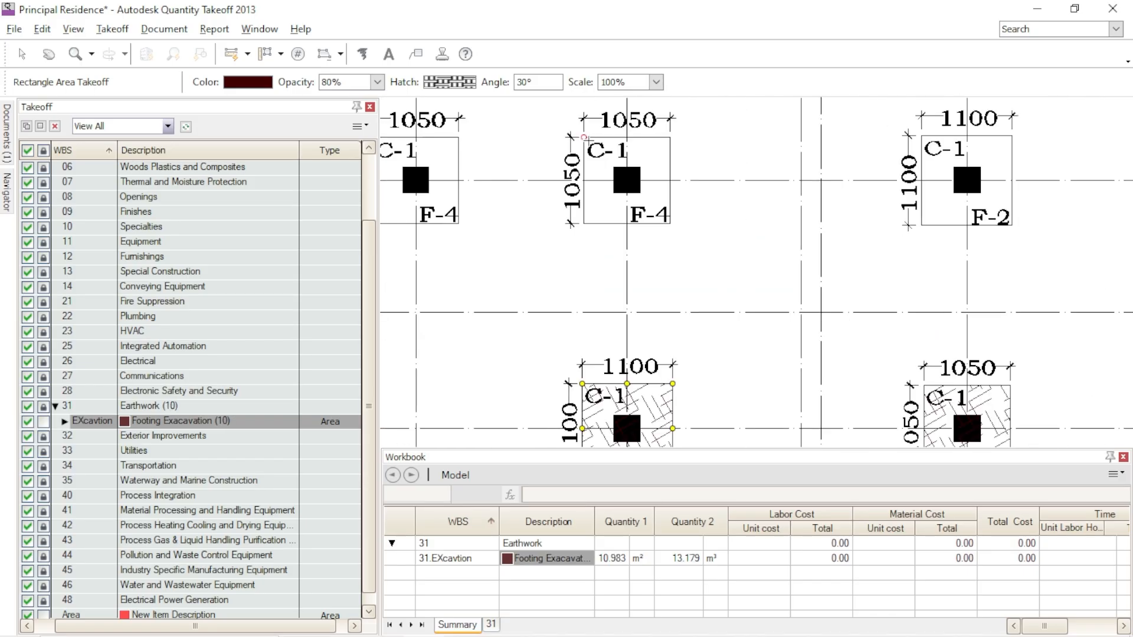
click(584, 137)
click(670, 224)
- Take off the 1050 x 1050 F-4 footing at grid C/3 and the 950 x 950 F-1 footing at grid D/2
scroll(763, 240, down, 3)
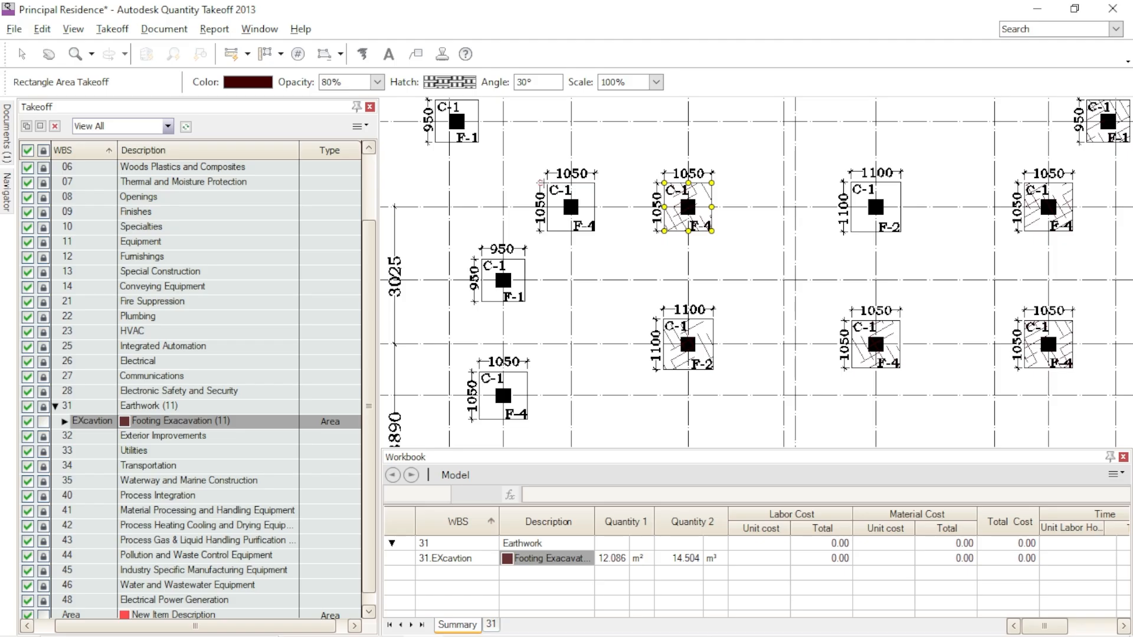
scroll(546, 184, up, 3)
click(546, 183)
click(633, 269)
scroll(551, 301, up, 3)
click(554, 261)
click(679, 394)
- Take off the 950 x 950 F-1 footing at grid B/1 from corner to corner
scroll(766, 345, down, 3)
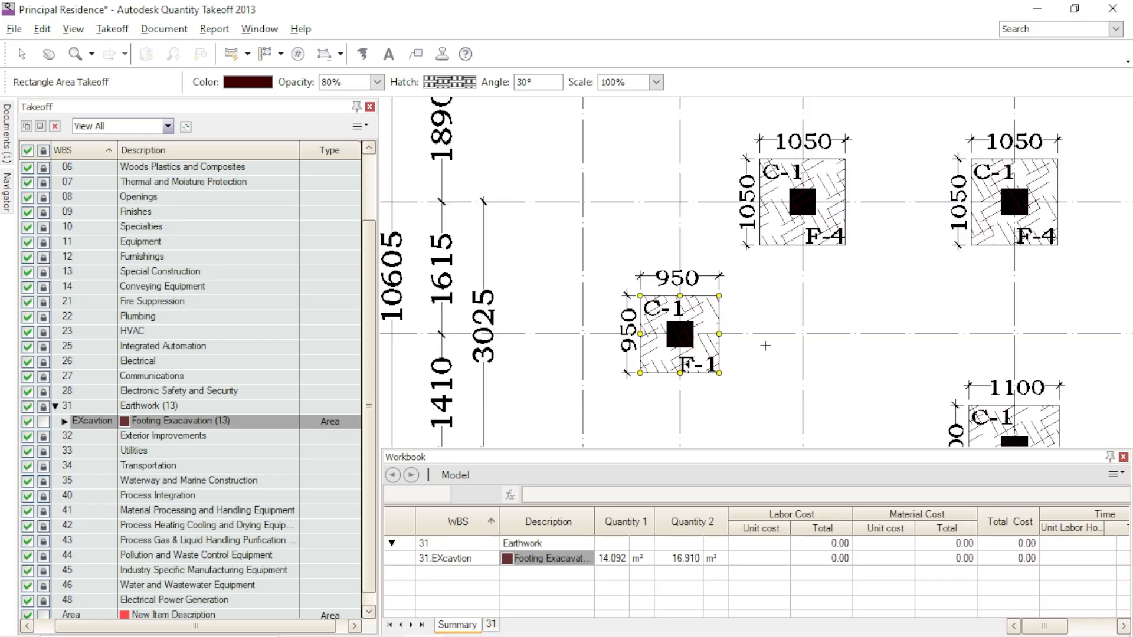
scroll(600, 258, down, 3)
scroll(563, 180, up, 3)
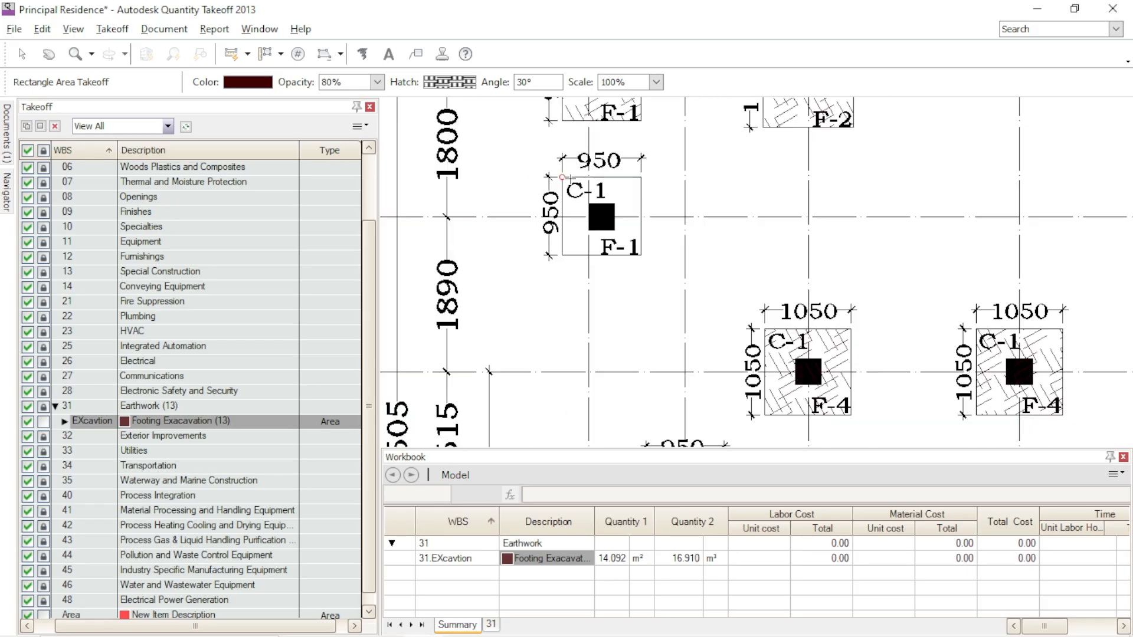
click(641, 255)
- Take off the two 950 x 950 F-1 footings in the lowest footing row below grid line F
scroll(595, 247, down, 3)
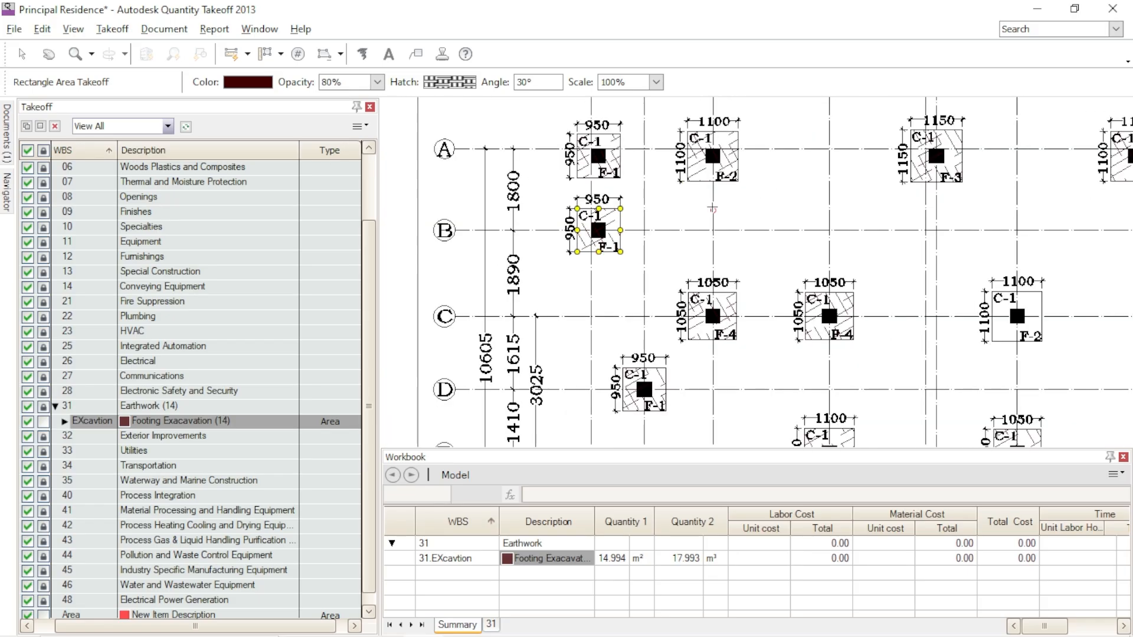
scroll(643, 195, down, 3)
scroll(601, 293, up, 3)
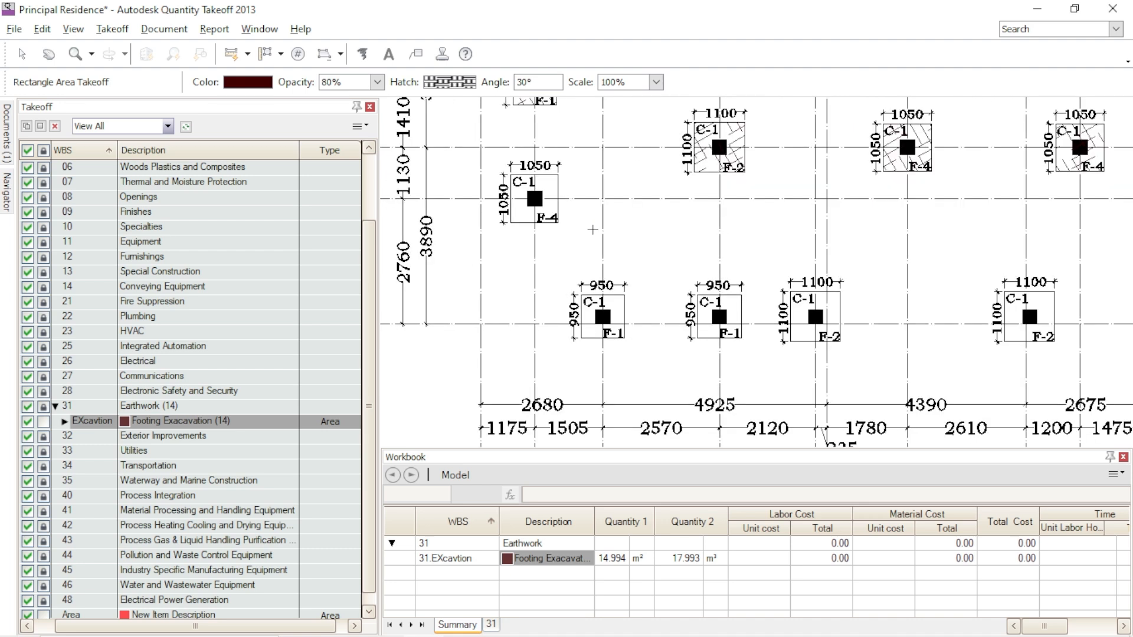
scroll(615, 305, up, 2)
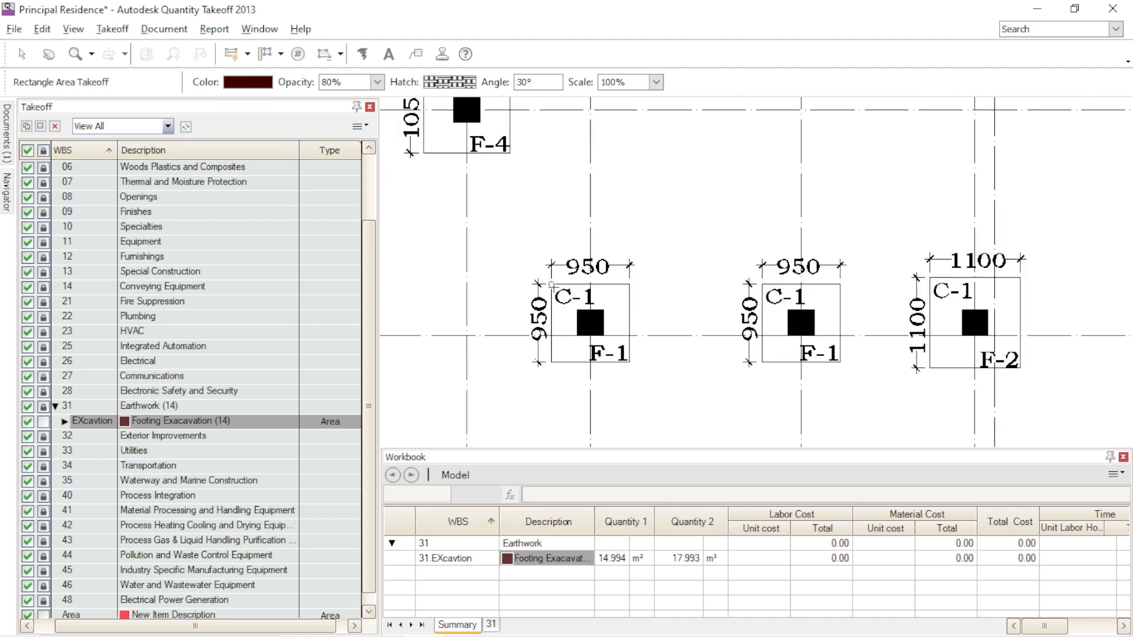
click(616, 307)
click(762, 285)
click(840, 361)
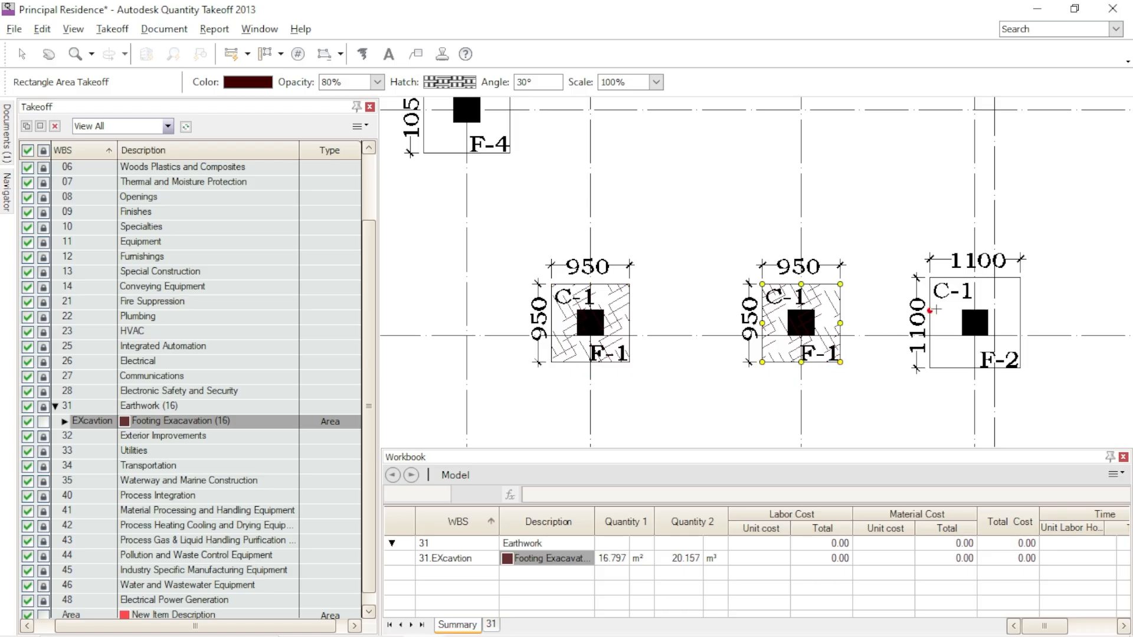
- Take off the two 1100 x 1100 F-2 footings in the lowest footing row below grid line F
click(930, 277)
click(1019, 368)
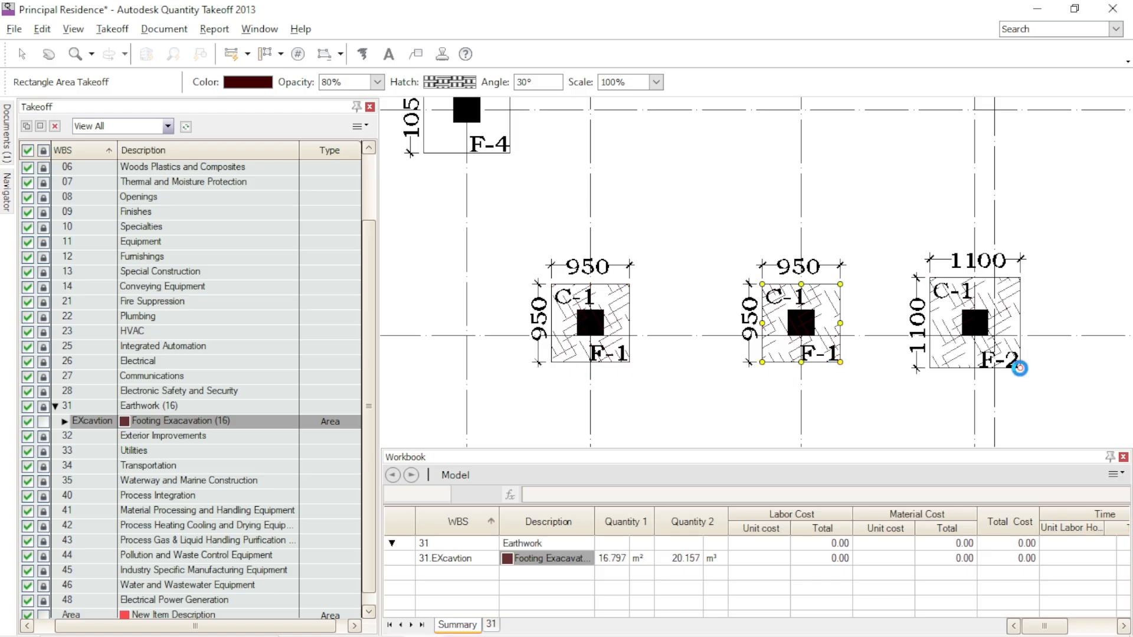
scroll(554, 229, down, 3)
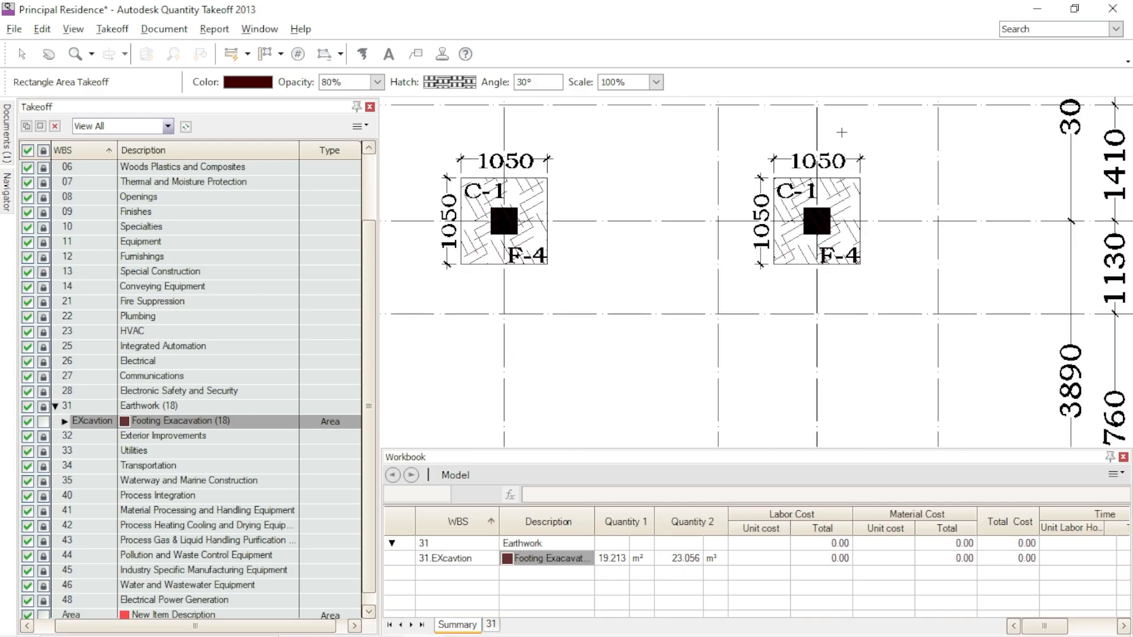
- Take off the 1100 x 1100 F-2 footing on grid line C from corner to corner
scroll(841, 132, down, 3)
scroll(648, 137, up, 3)
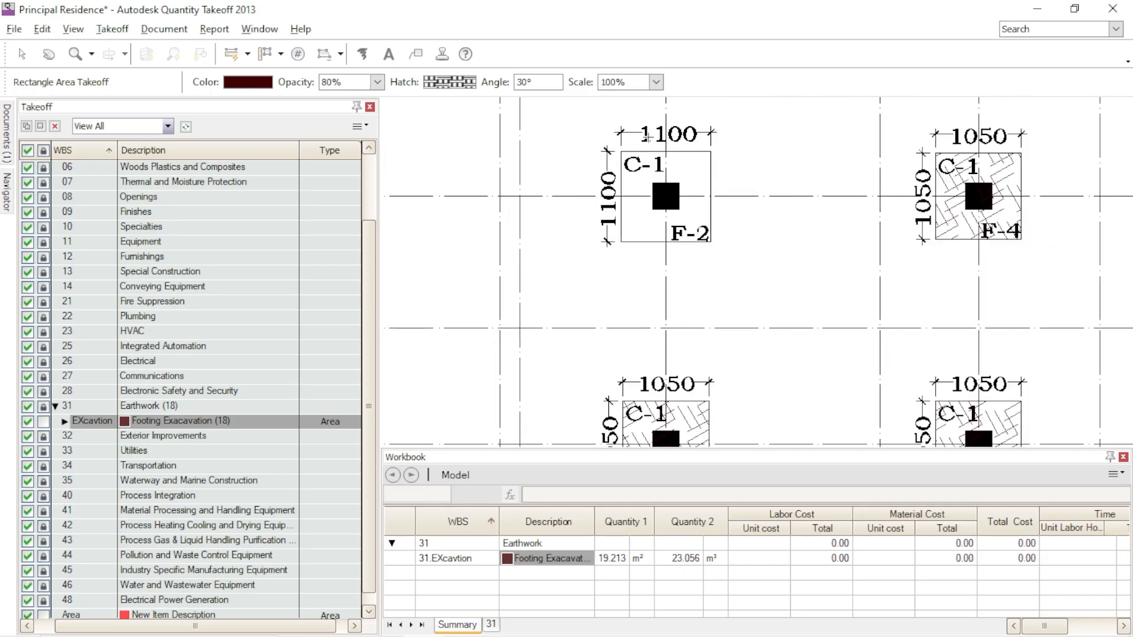
click(621, 152)
click(710, 240)
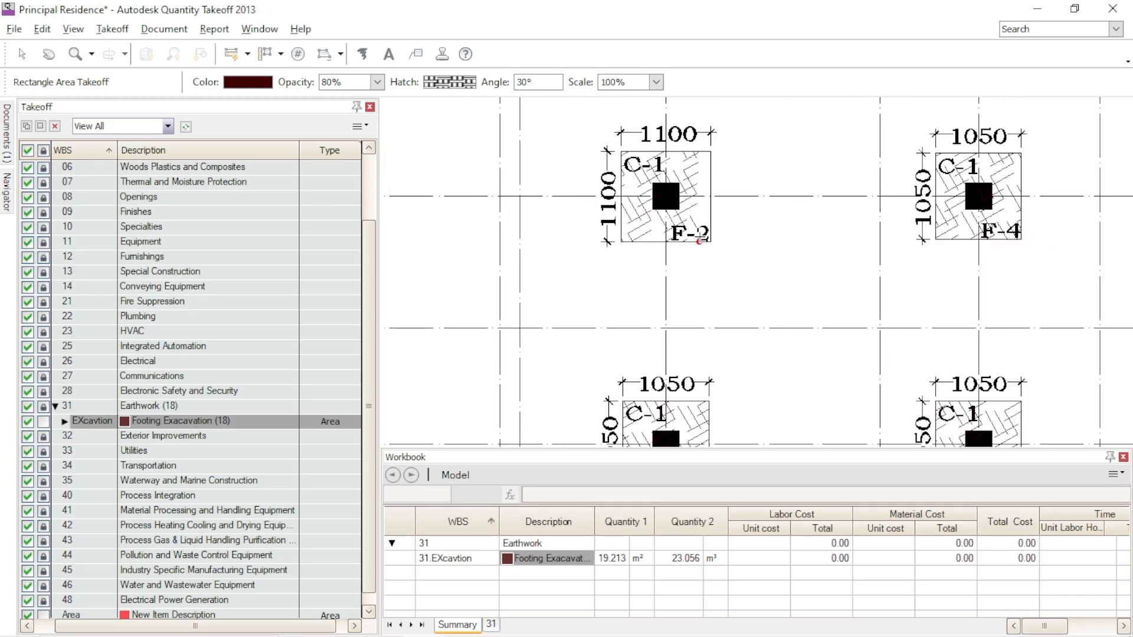
- Examine the whole foundation plan, row by row, for footings that are not yet taken off
scroll(791, 236, down, 5)
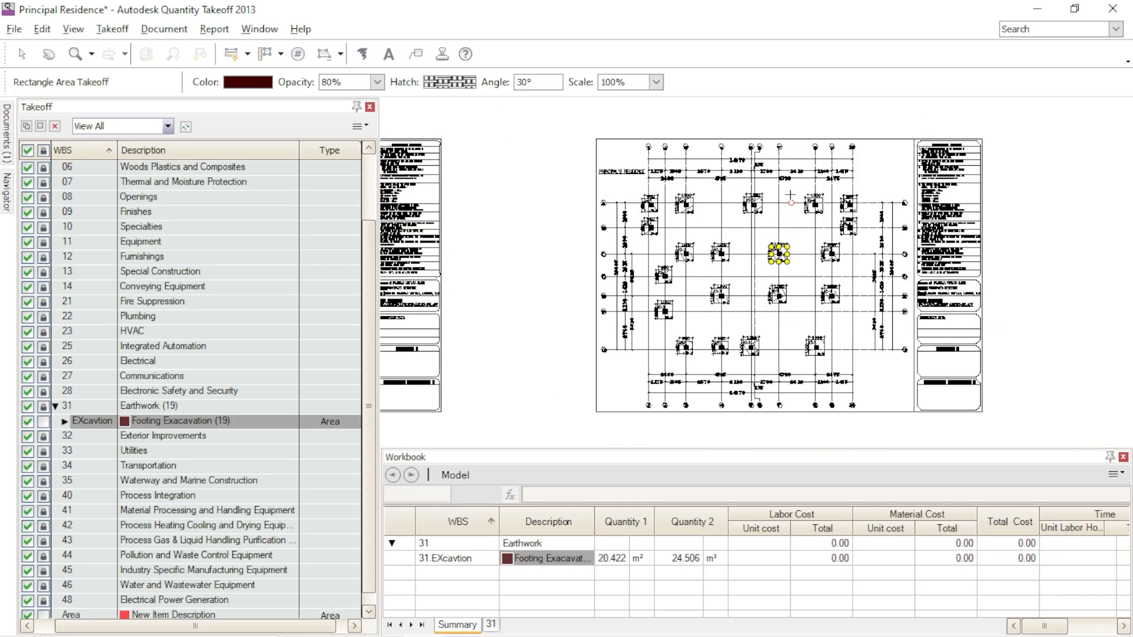
scroll(790, 195, up, 5)
mouse_move(846, 192)
middle_down()
mouse_move(804, 207)
mouse_move(625, 369)
middle_up()
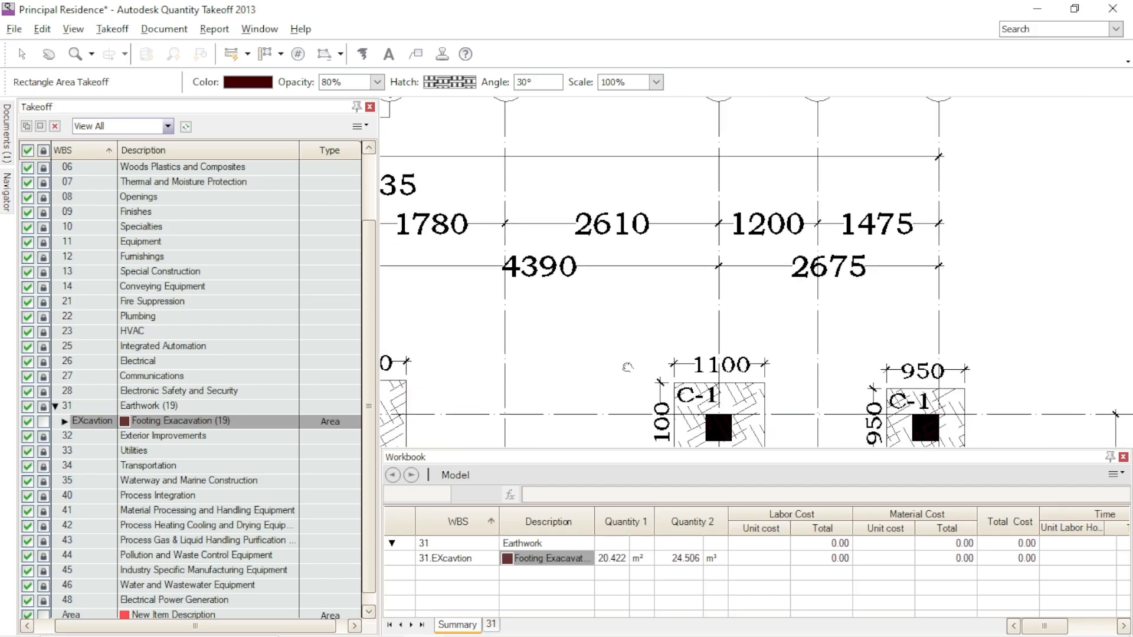
mouse_move(807, 169)
middle_down()
mouse_move(766, 301)
mouse_move(802, 133)
middle_up()
middle_drag(834, 333, 967, 103)
scroll(767, 259, down, 2)
middle_drag(752, 254, 1038, 276)
middle_drag(688, 275, 758, 221)
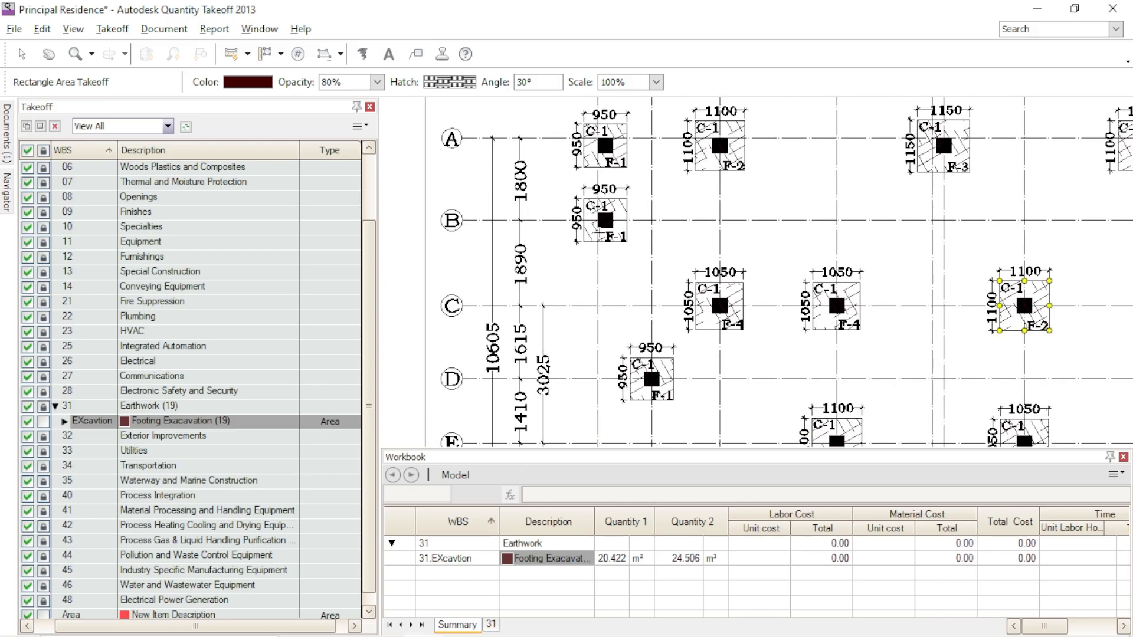
scroll(651, 220, down, 3)
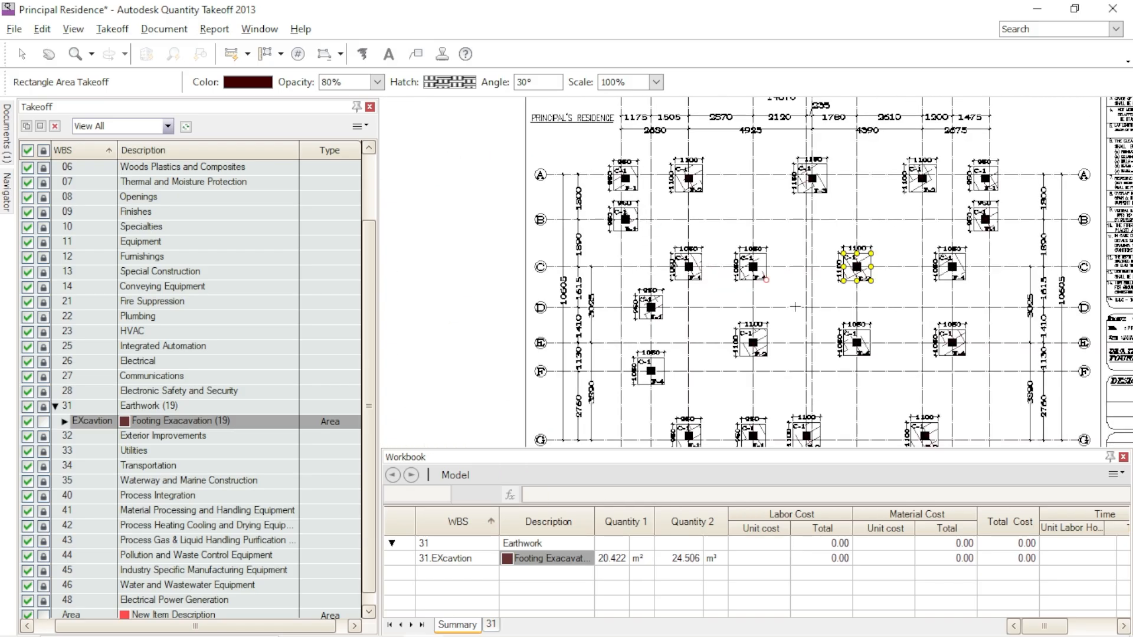
middle_drag(774, 296, 741, 271)
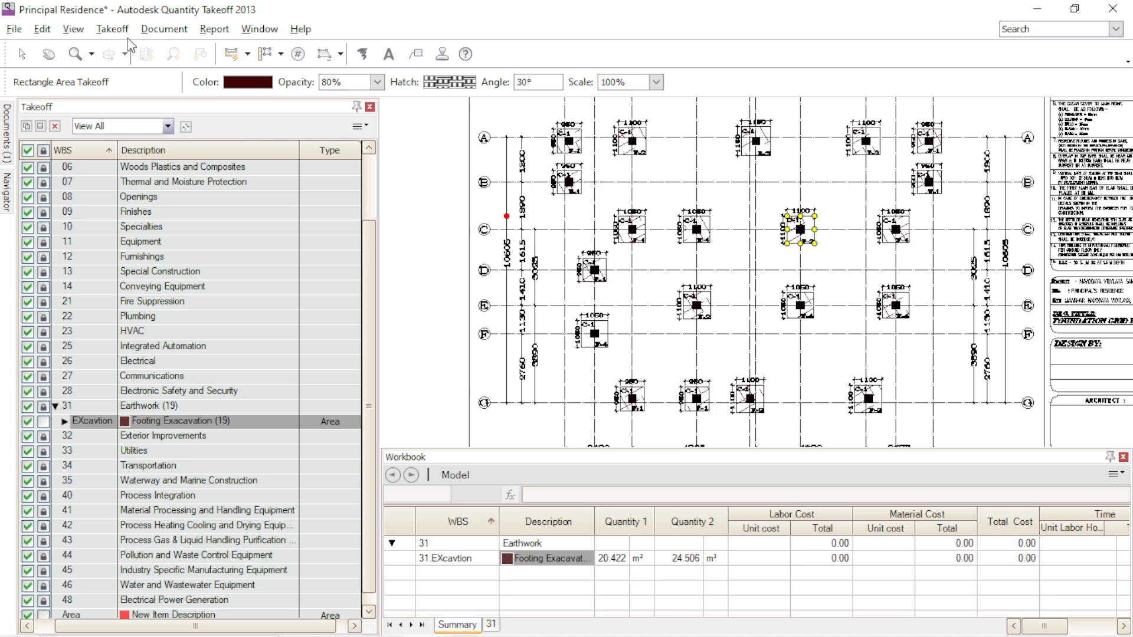
- Switch the drawing display to Color and check the hatched footings across the plan
click(73, 29)
mouse_move(91, 67)
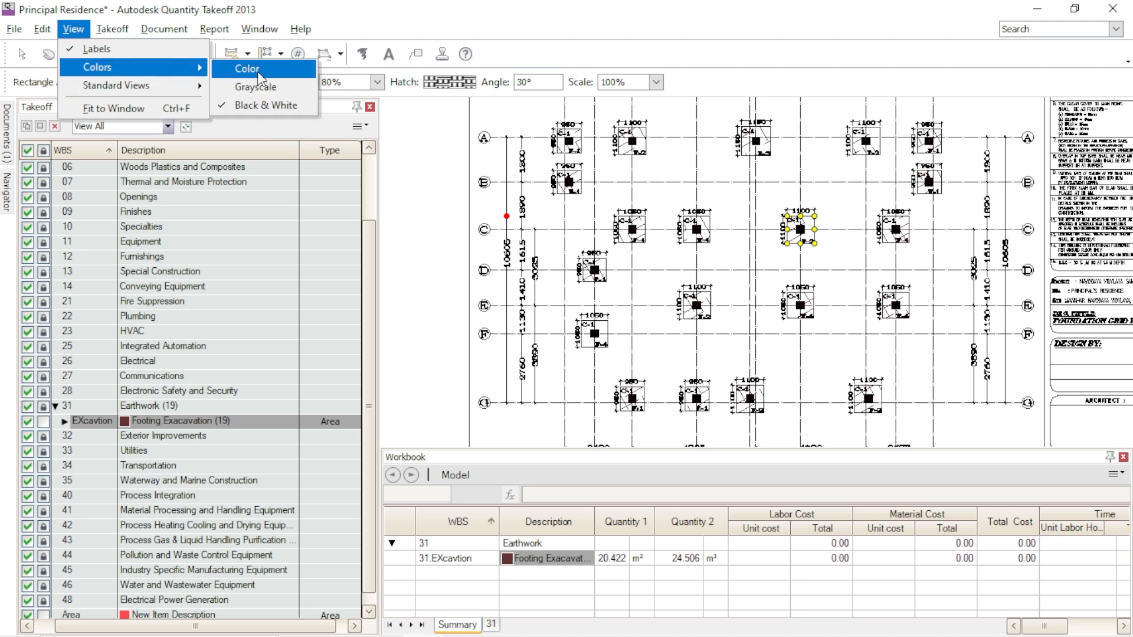
click(239, 67)
scroll(839, 206, up, 2)
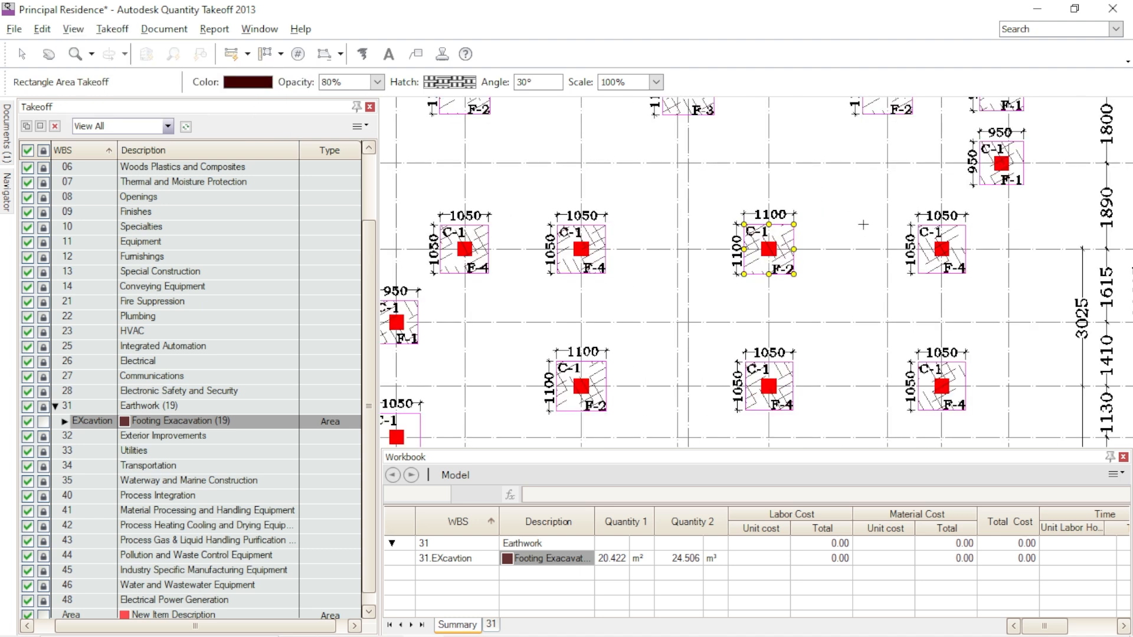
scroll(863, 224, down, 2)
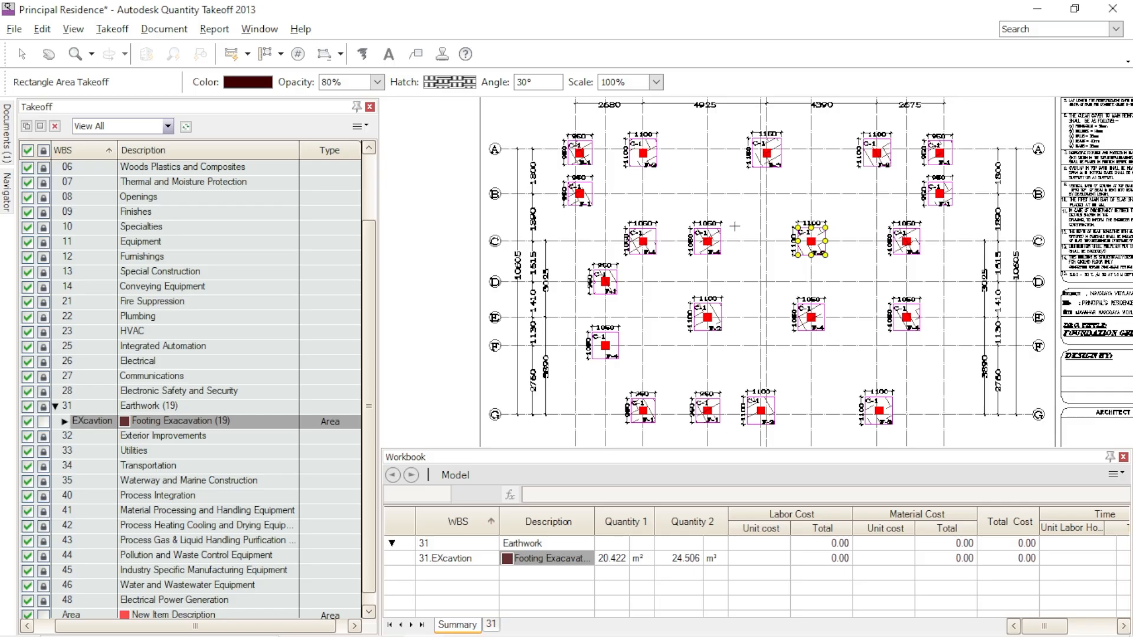
scroll(729, 223, up, 2)
mouse_move(710, 215)
middle_down()
mouse_move(739, 337)
mouse_move(705, 228)
mouse_move(657, 181)
middle_up()
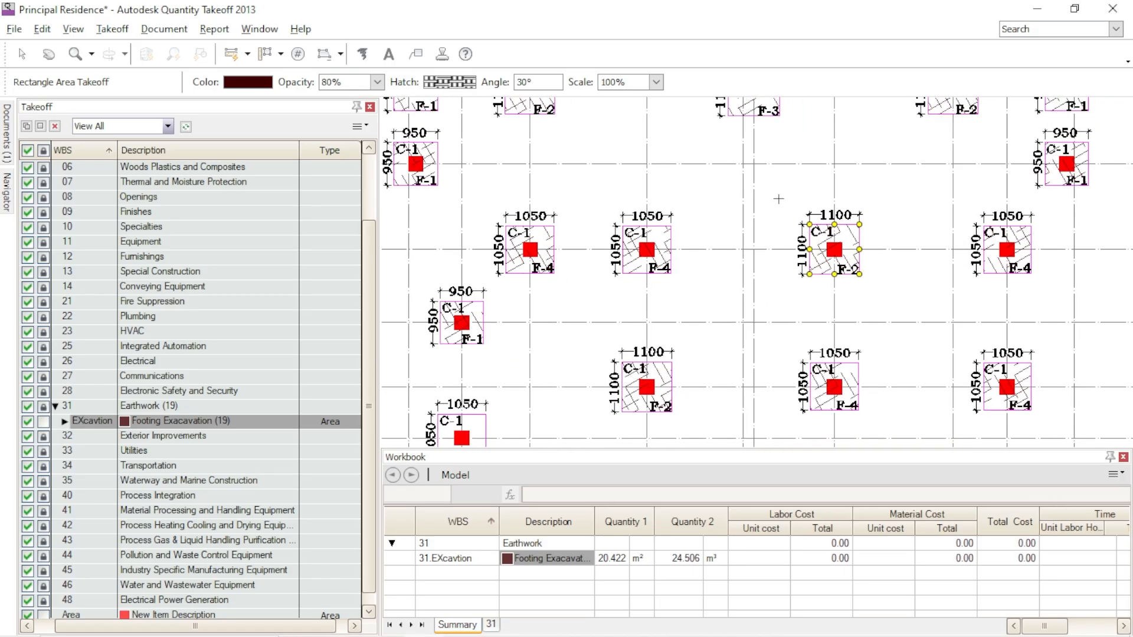
scroll(893, 270, down, 2)
middle_drag(904, 373, 844, 339)
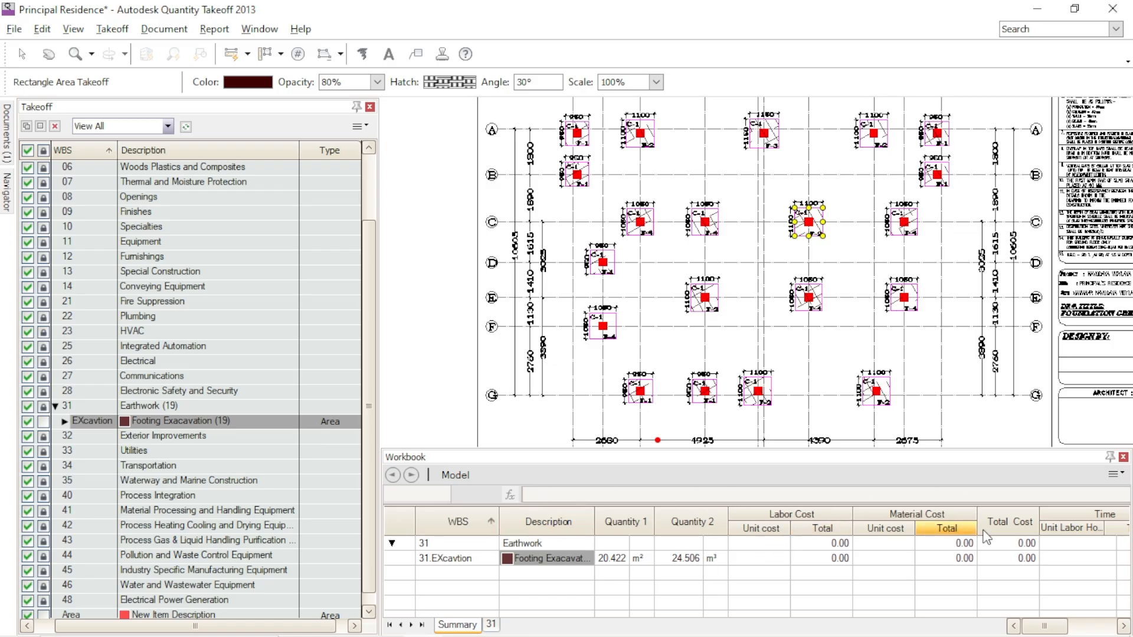
- Enlarge the Workbook area and open the cost data of the Footing Exacavation takeoff item
drag(981, 452, 982, 419)
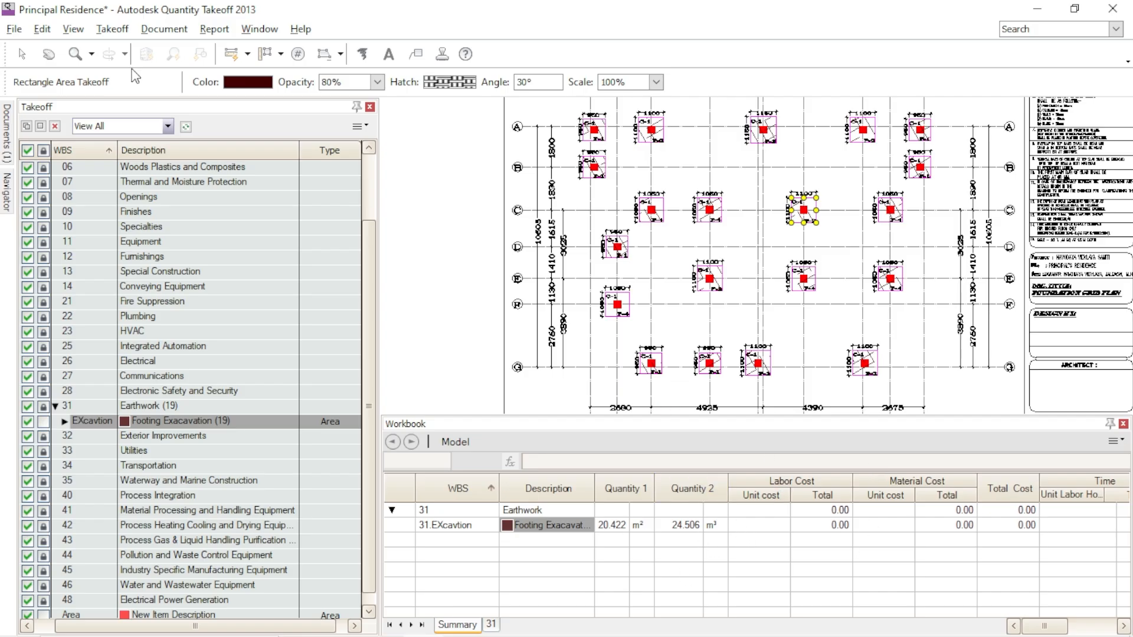
double_click(243, 421)
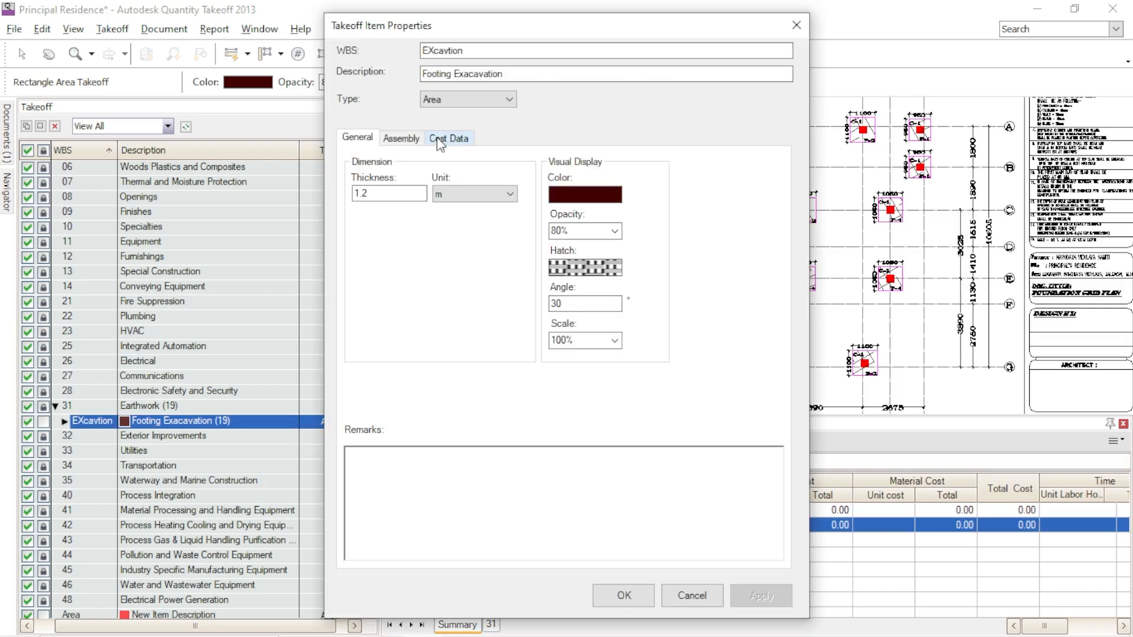
click(449, 137)
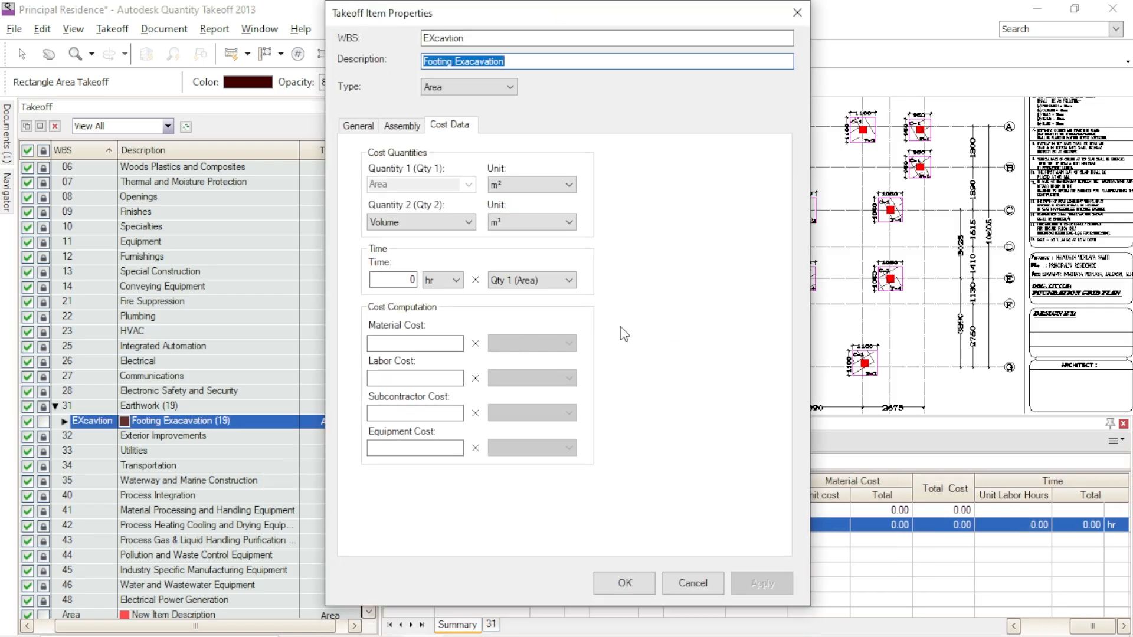
drag(665, 20, 439, 7)
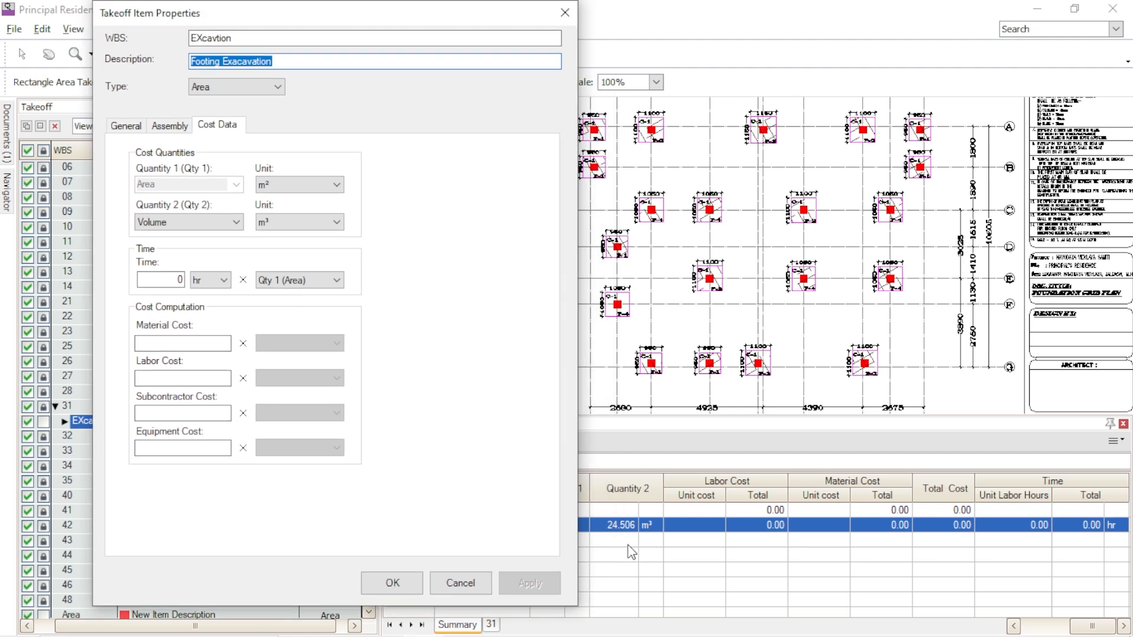
drag(448, 13, 712, 5)
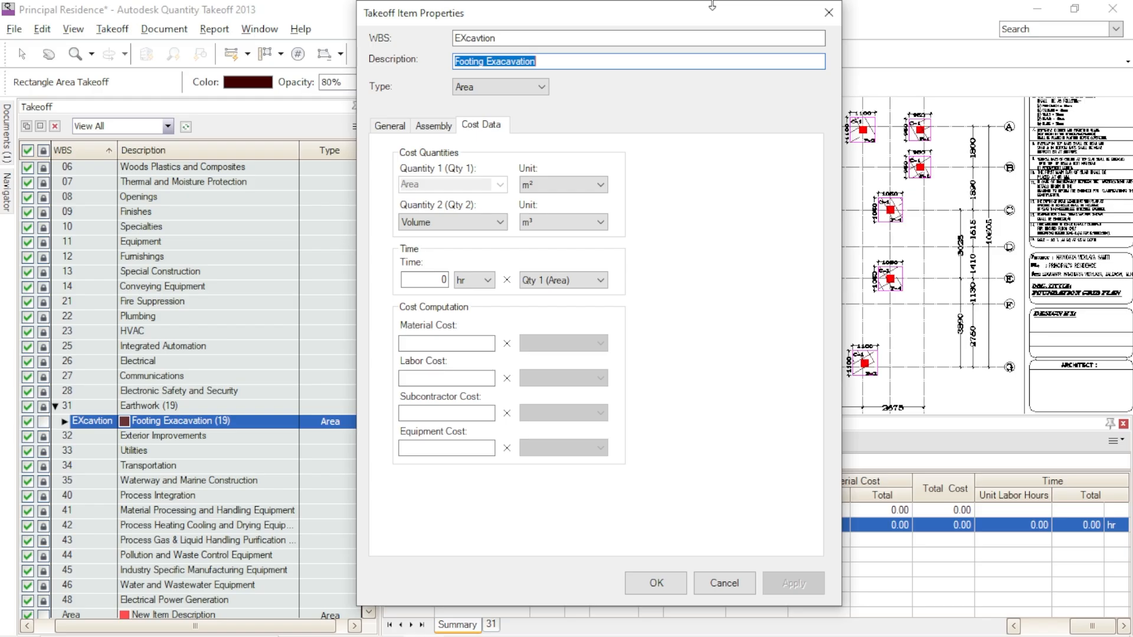
- Try basing the excavation item's time on Qty 2 (Volume)
click(570, 281)
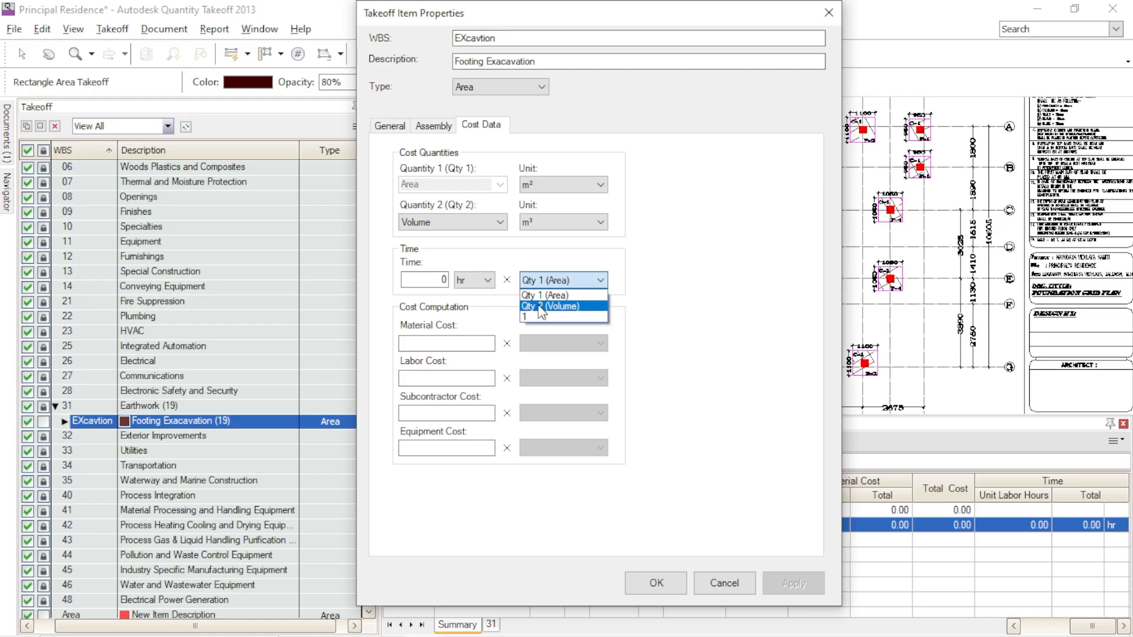
click(541, 307)
drag(610, 18, 465, 18)
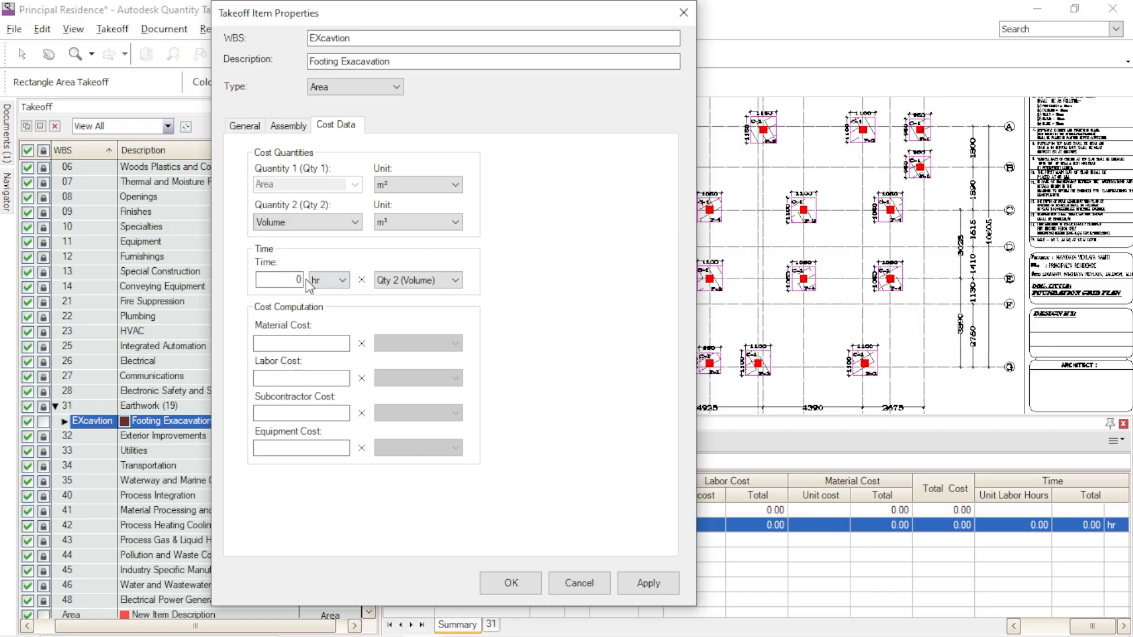
- Set the excavation item's time to 10 days (d) with a multiplier of 1 and apply it
click(341, 287)
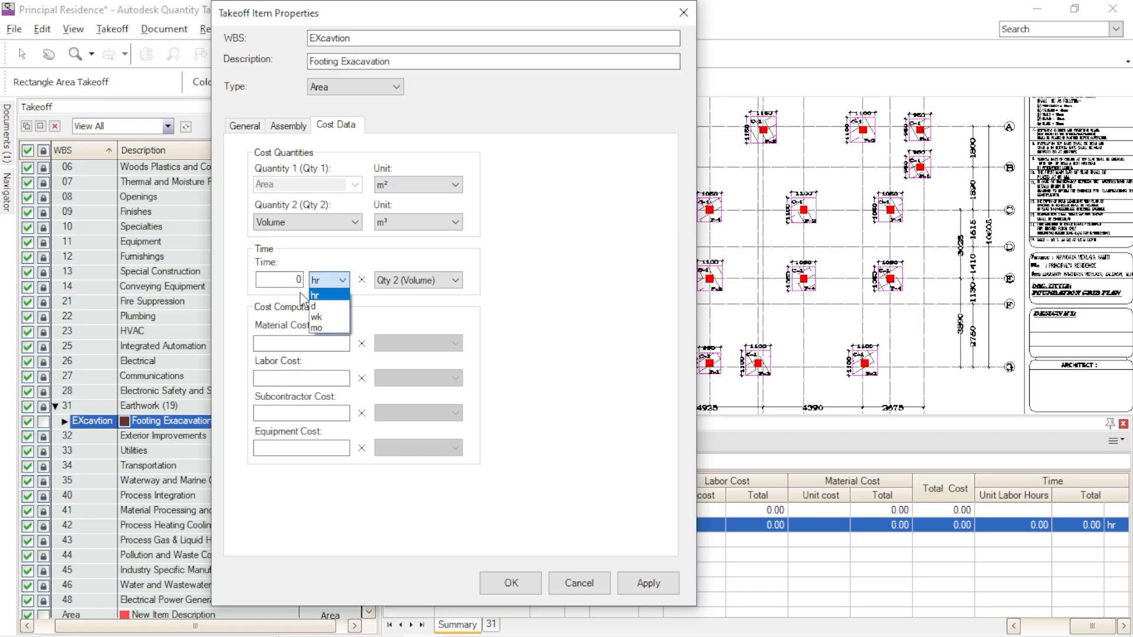
click(325, 314)
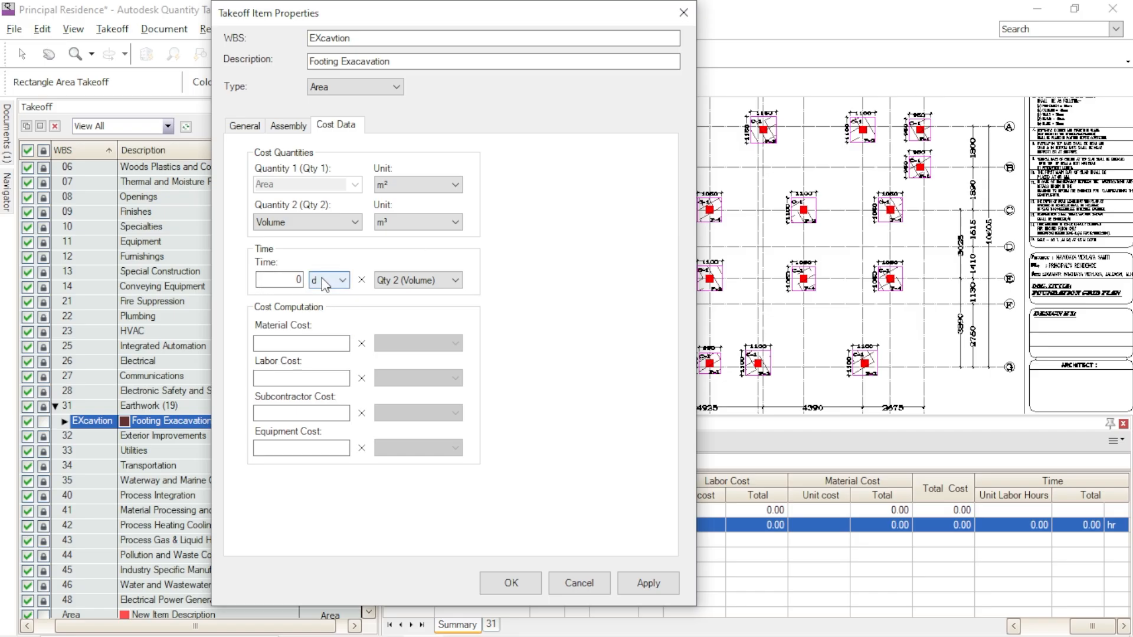
click(405, 281)
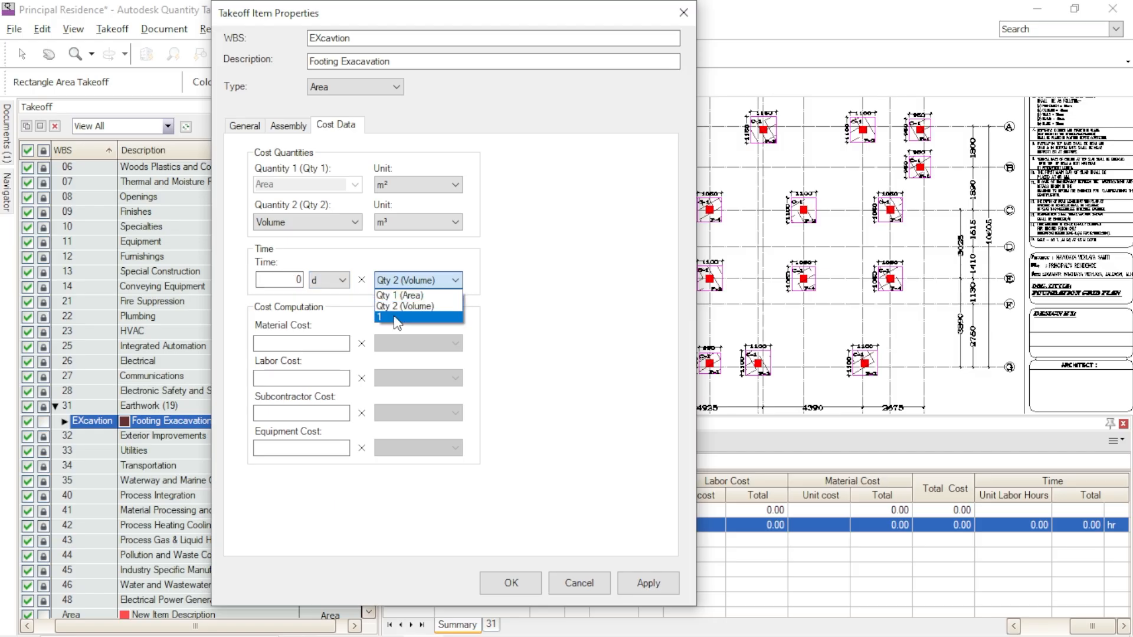
click(395, 318)
double_click(296, 280)
text(1)
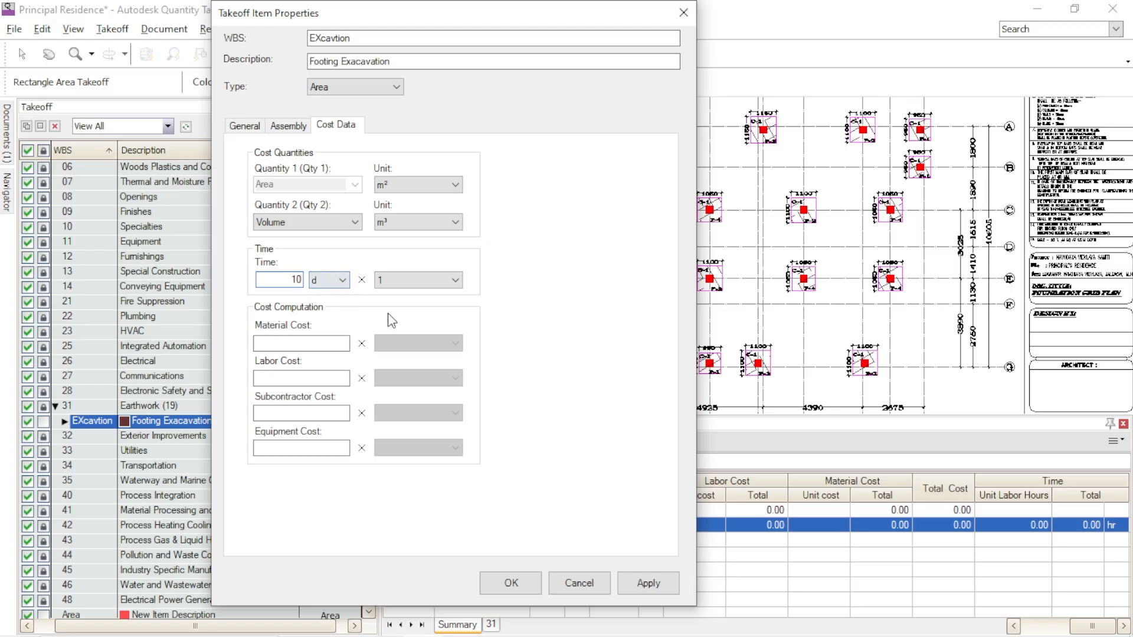
click(630, 587)
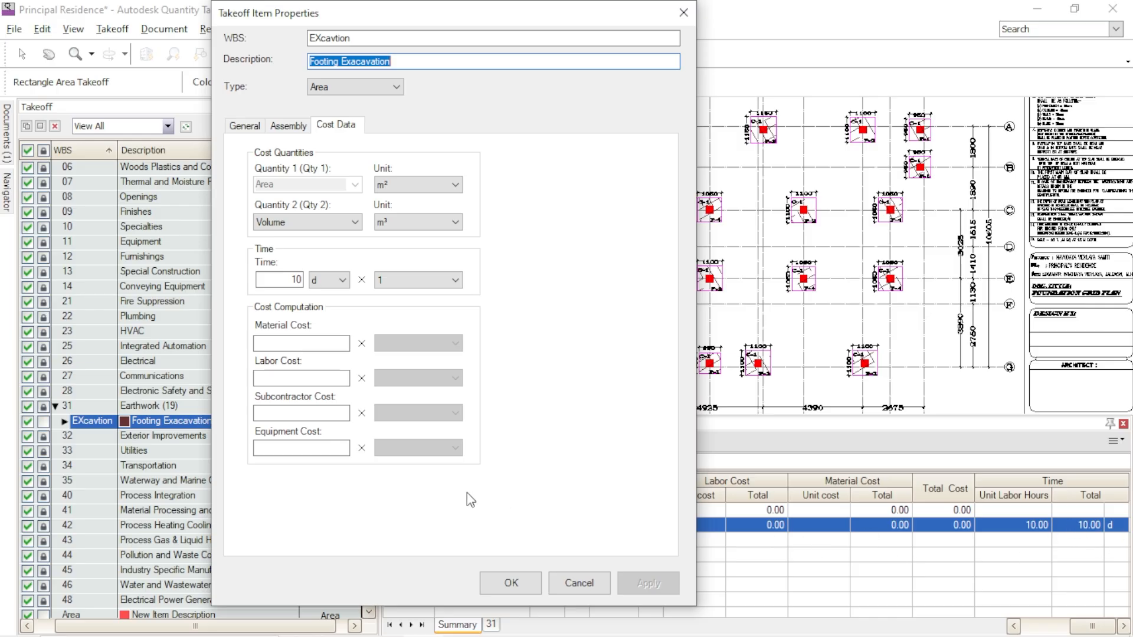
- Set the excavation item's labor cost to 5000 with a multiplier of 1 and save the properties
click(315, 378)
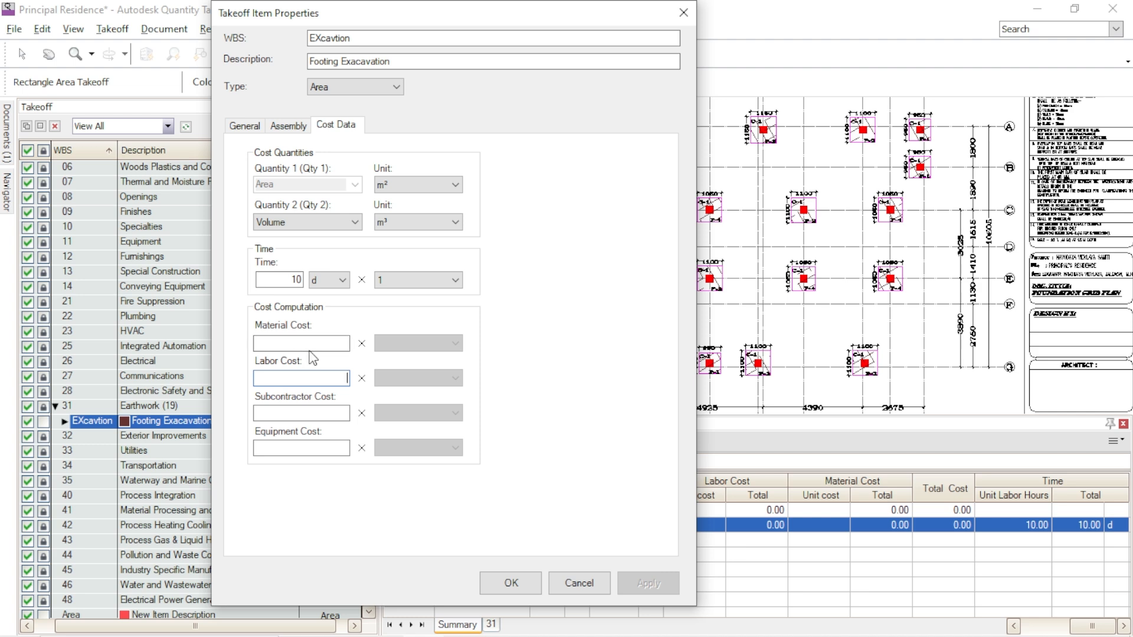
text(5000)
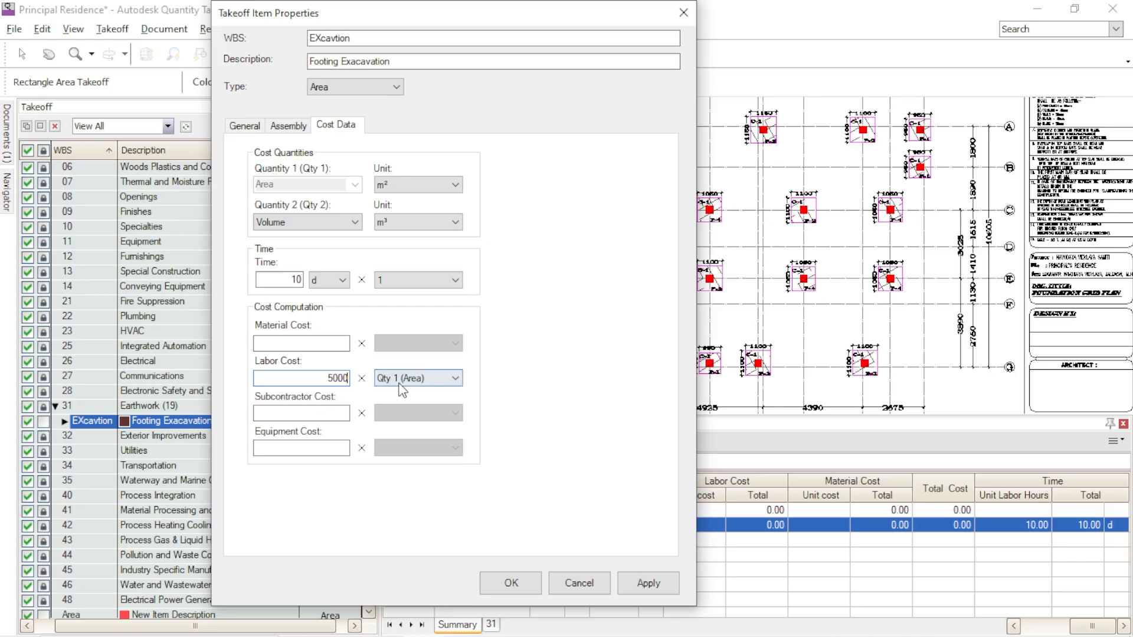
click(420, 379)
click(411, 415)
click(635, 583)
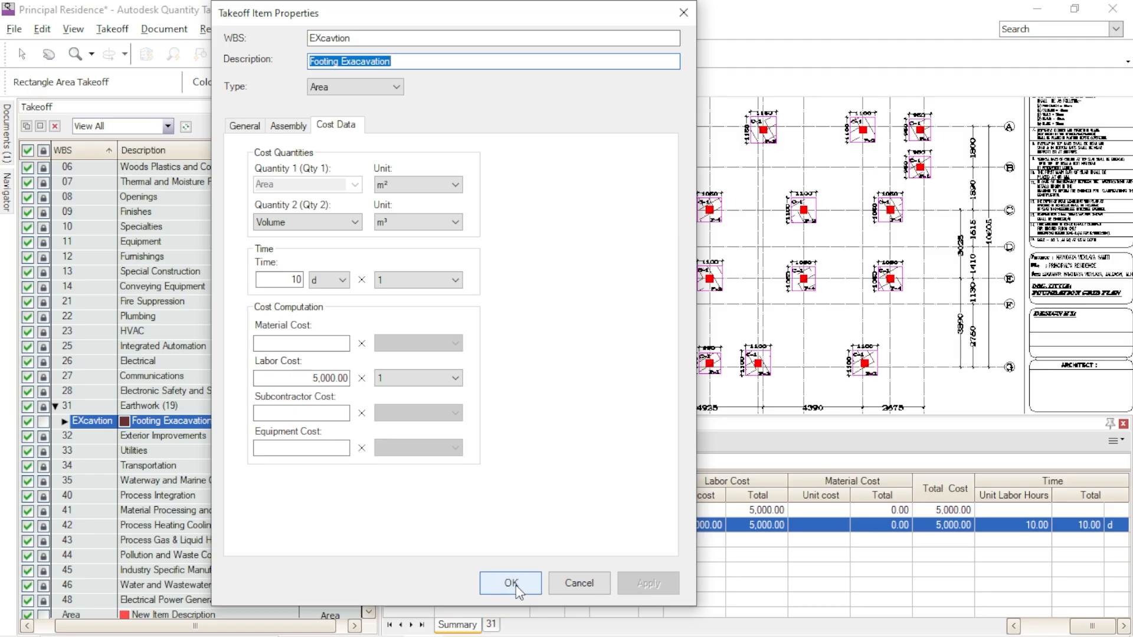
click(511, 584)
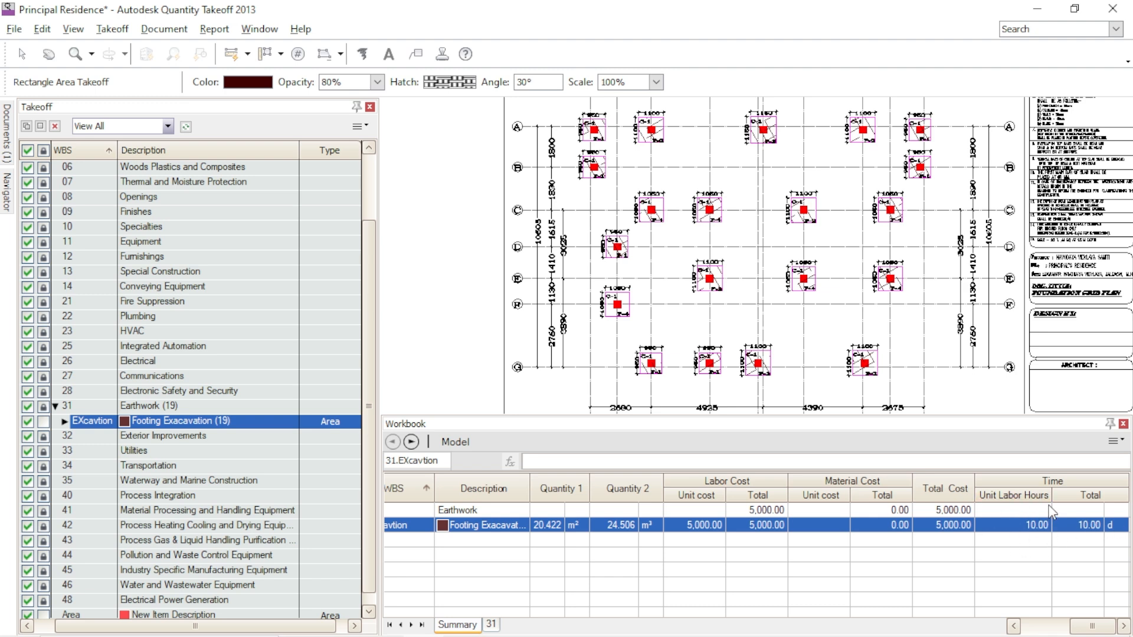
- Set the Footing Exacavation item's time to 4 days in its cost data and save it
double_click(257, 426)
click(442, 142)
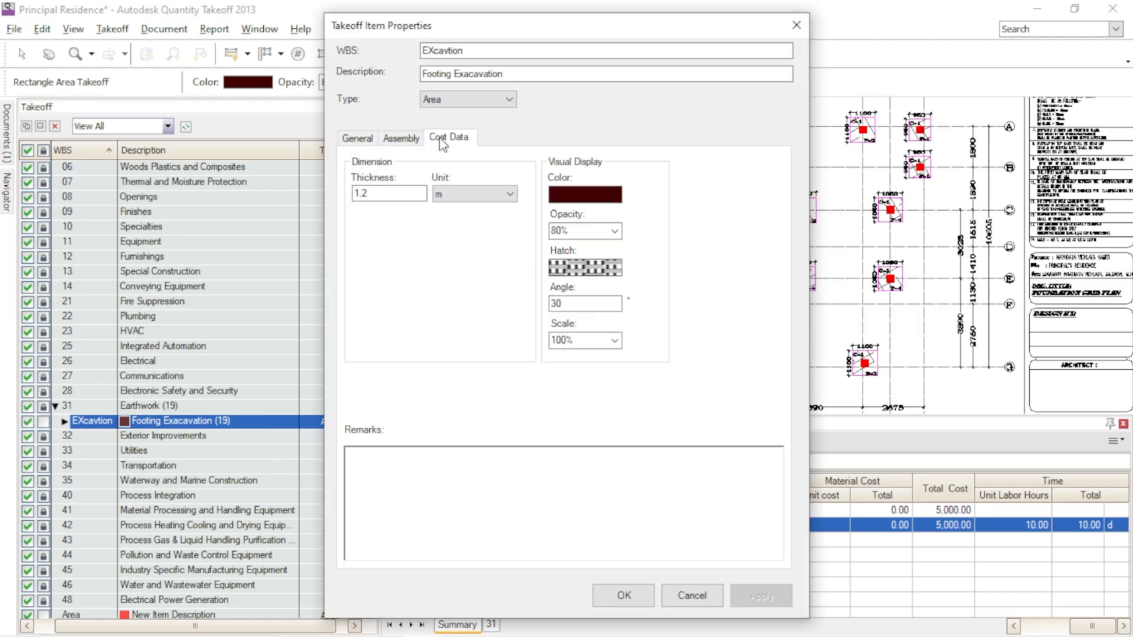
drag(391, 294, 438, 298)
text(4)
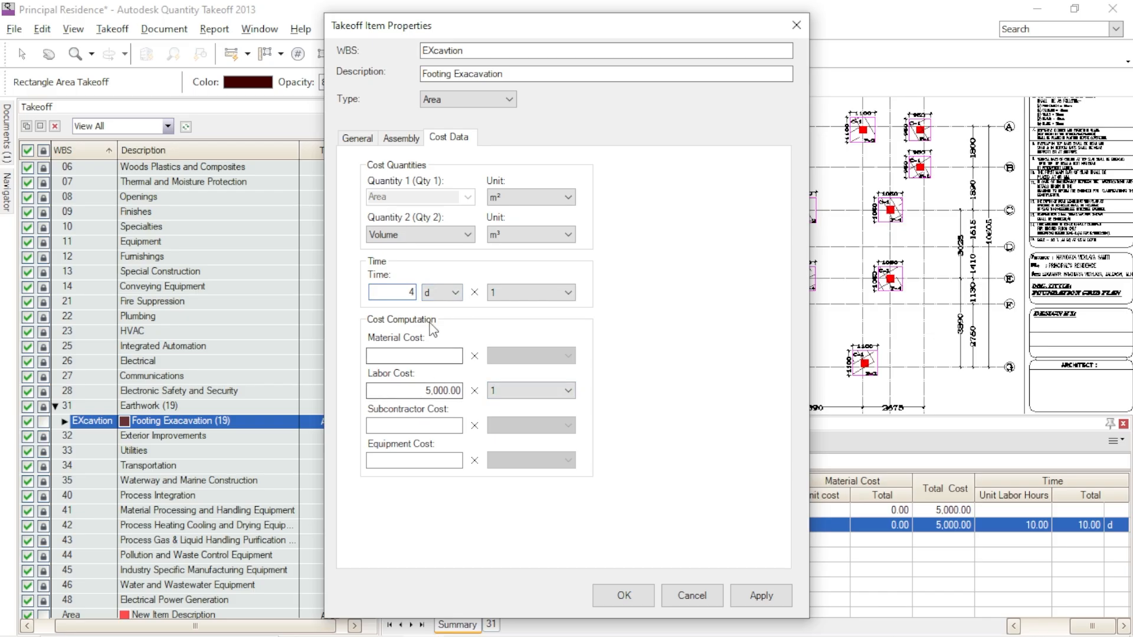
click(758, 597)
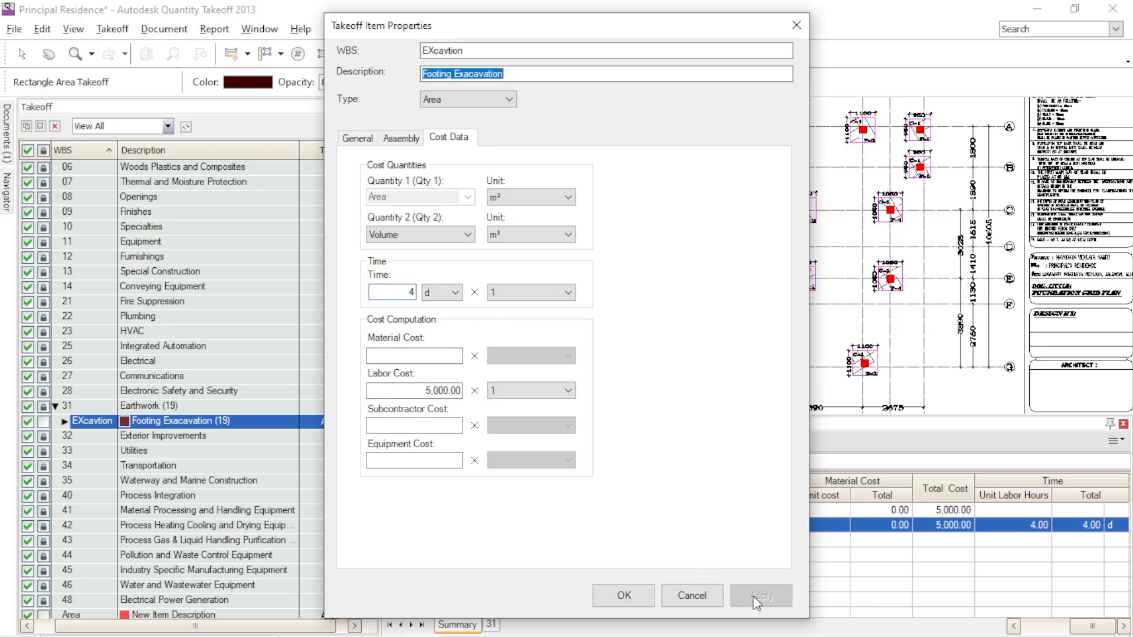
click(626, 598)
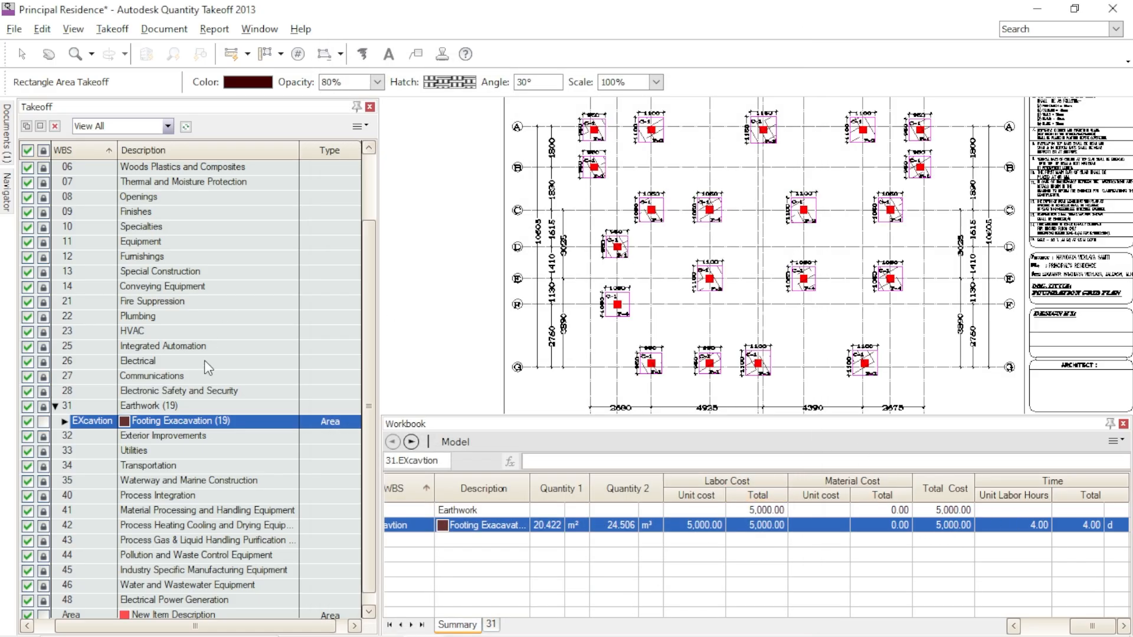
- Set the Footing Exacavation item's labor cost to 20000 in its cost data and save it
mouse_move(239, 423)
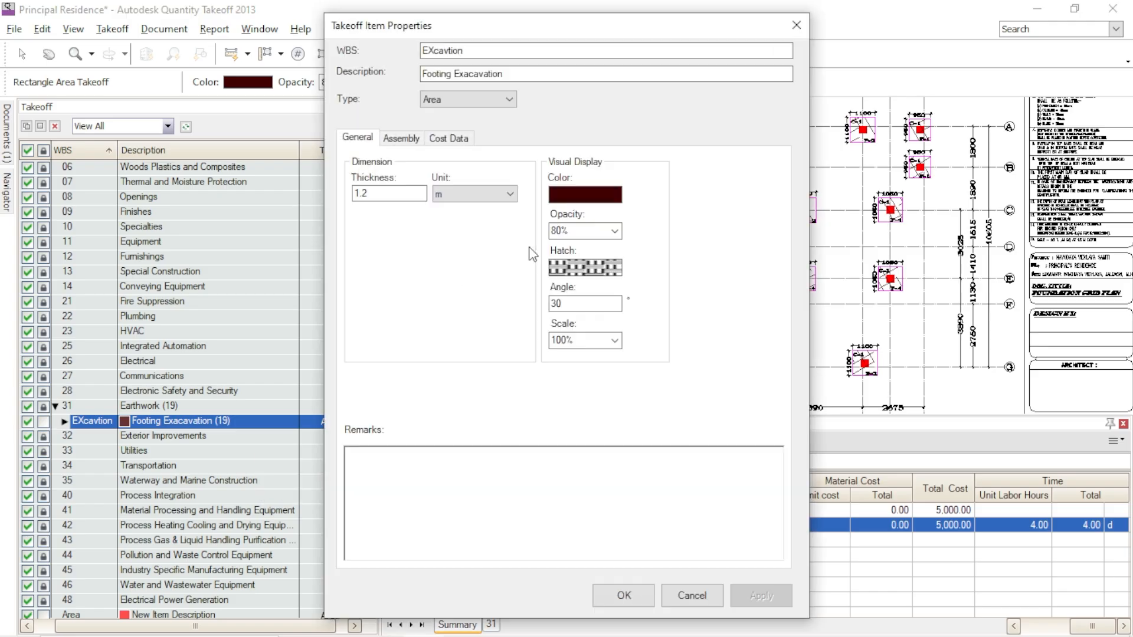
click(445, 139)
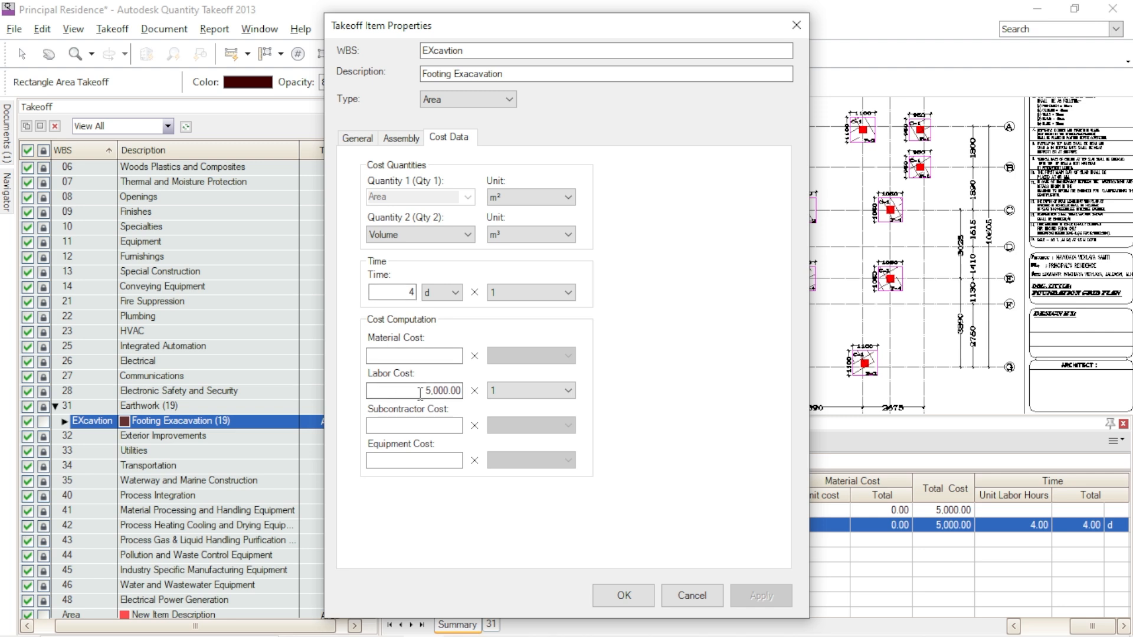
drag(420, 393, 487, 401)
text(20000)
click(743, 604)
click(641, 597)
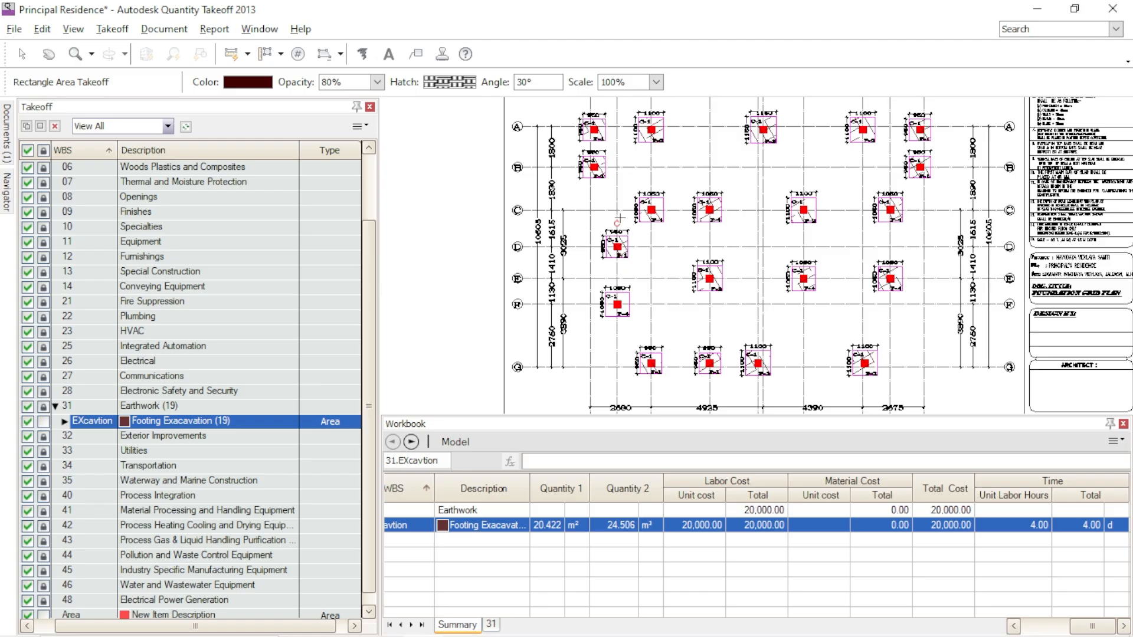
- Widen the Description column of the workbook so the full item name fits
scroll(649, 246, down, 3)
scroll(724, 285, down, 1)
scroll(728, 209, up, 5)
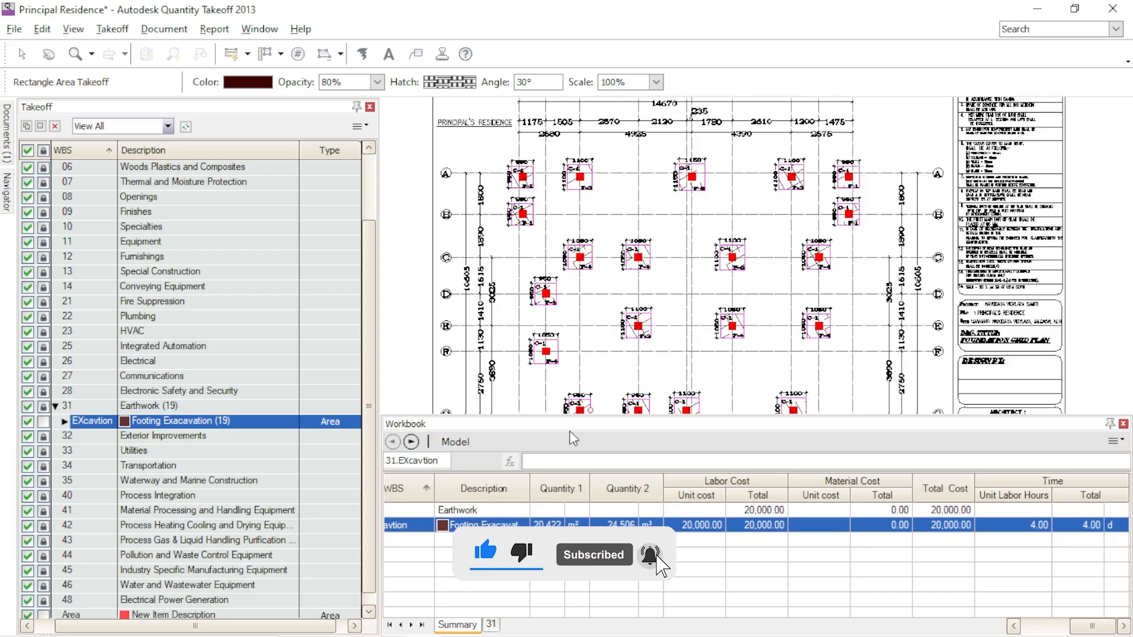
drag(533, 486, 560, 486)
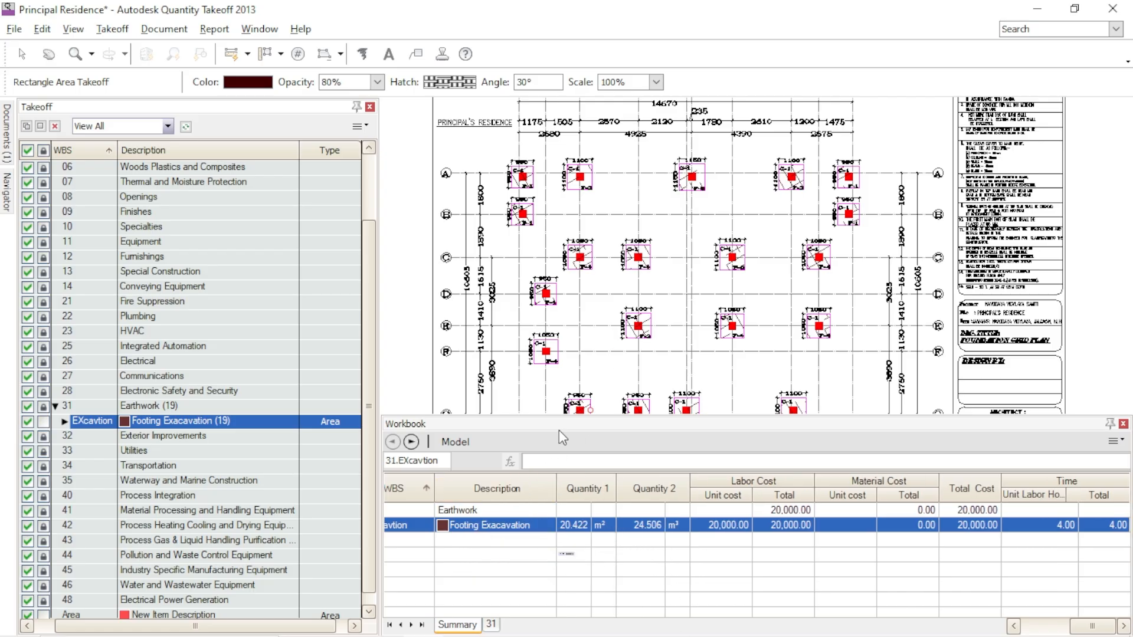
- Examine the footing schedule and the typical column section on the footing detail sheet, and return to the foundation grid plan
scroll(941, 255, down, 3)
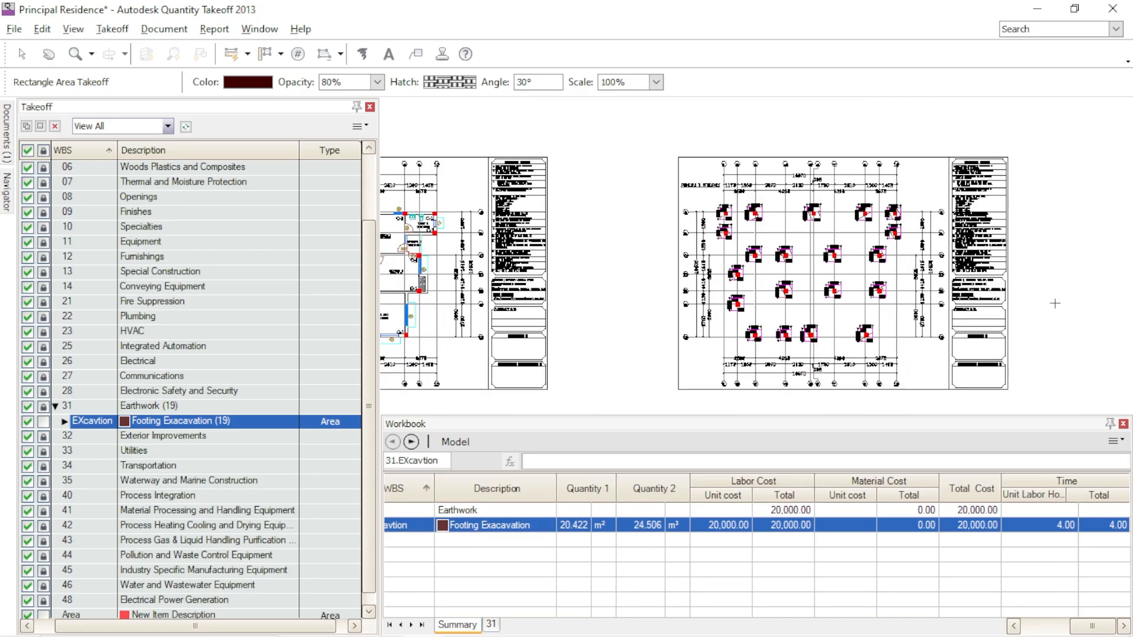
scroll(1055, 304, down, 3)
middle_drag(1064, 320, 485, 283)
scroll(843, 227, up, 3)
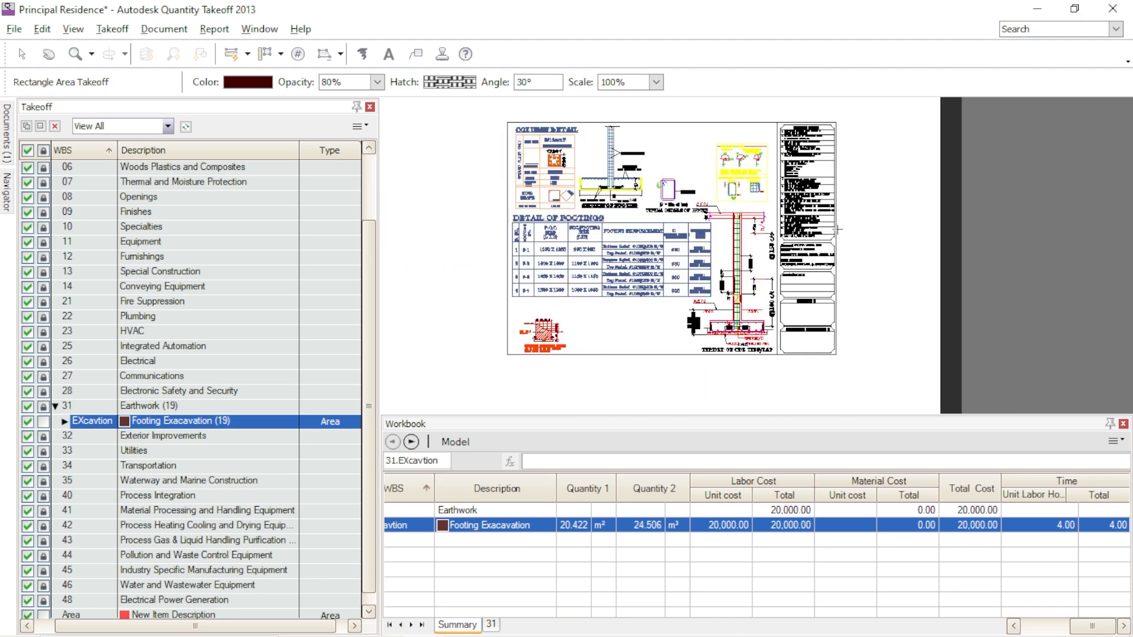
scroll(838, 229, up, 5)
scroll(901, 277, down, 5)
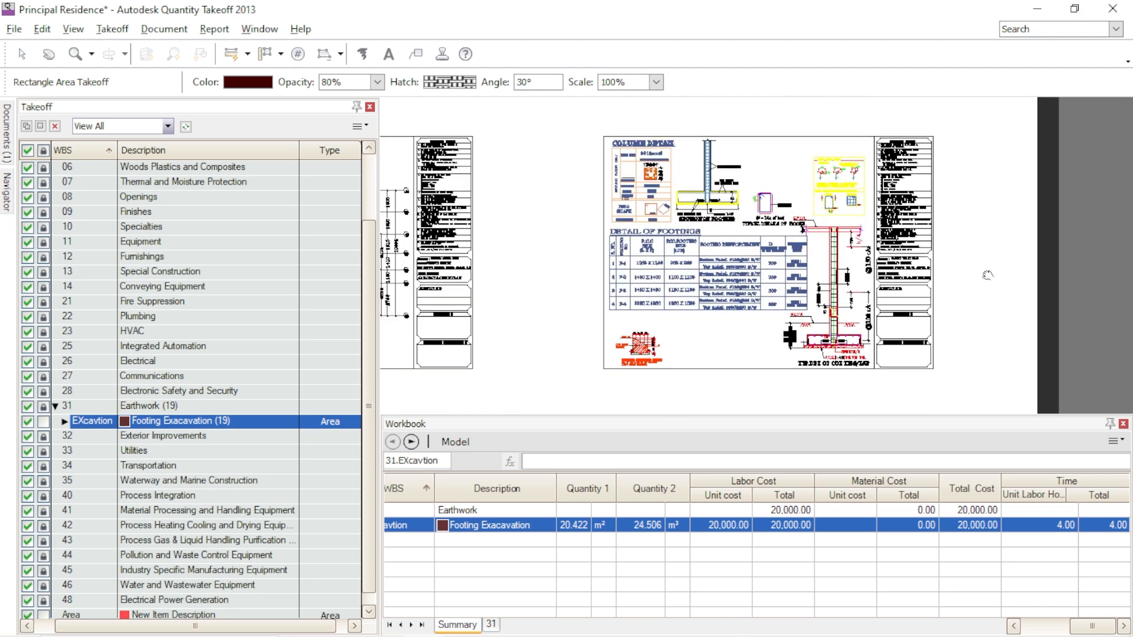
scroll(944, 294, up, 3)
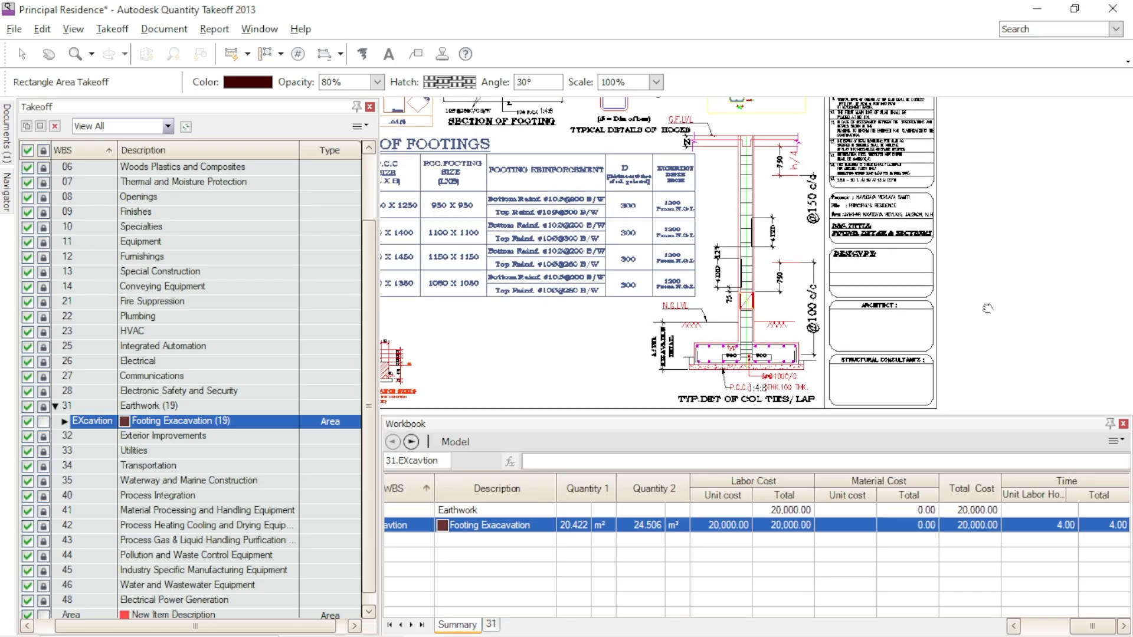
scroll(697, 322, up, 4)
scroll(847, 247, down, 3)
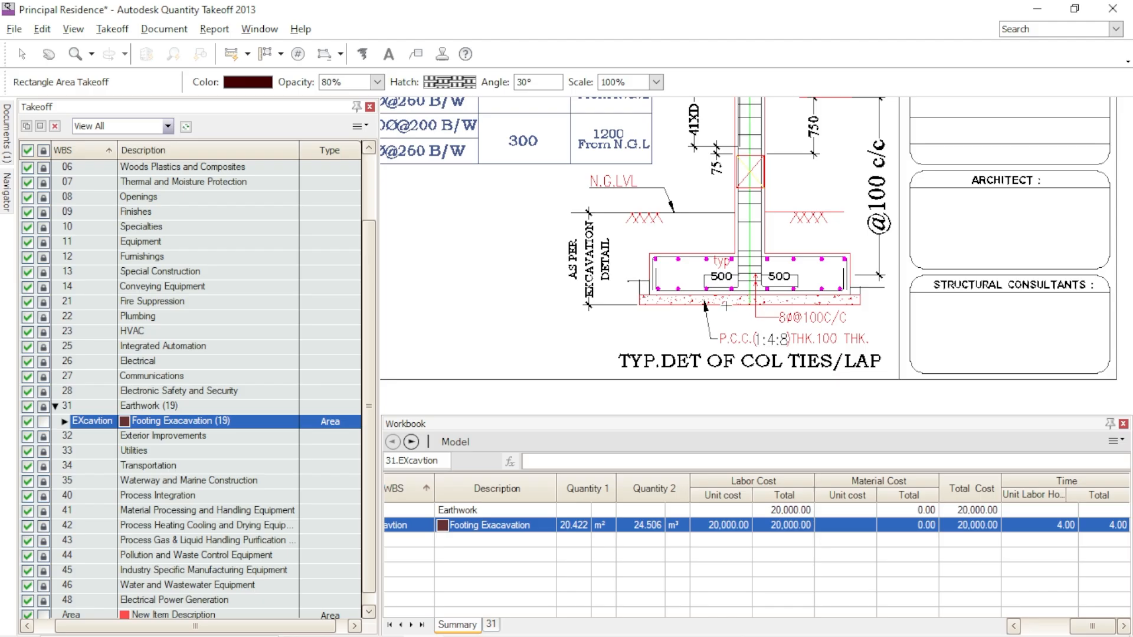
scroll(777, 311, down, 5)
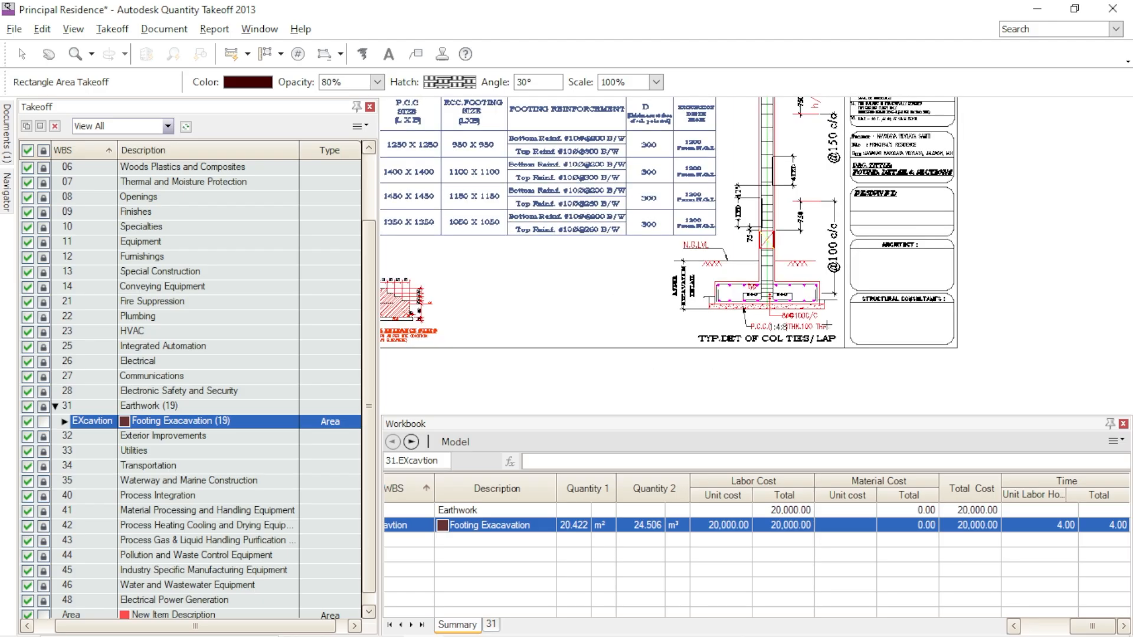
scroll(531, 260, down, 2)
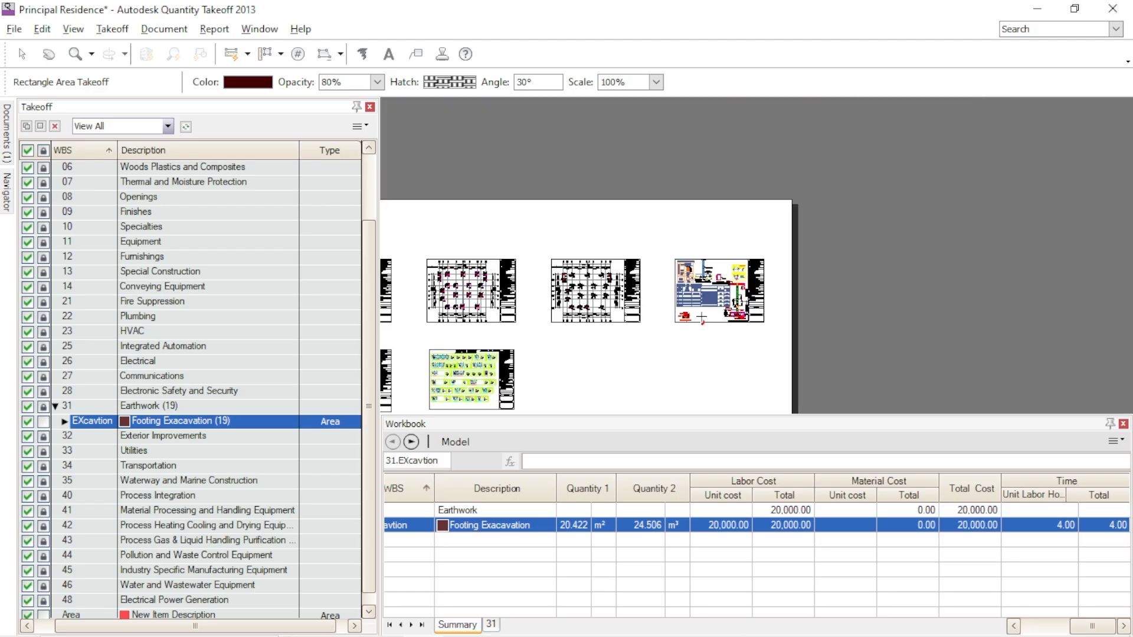
middle_drag(663, 371, 864, 343)
scroll(715, 279, up, 2)
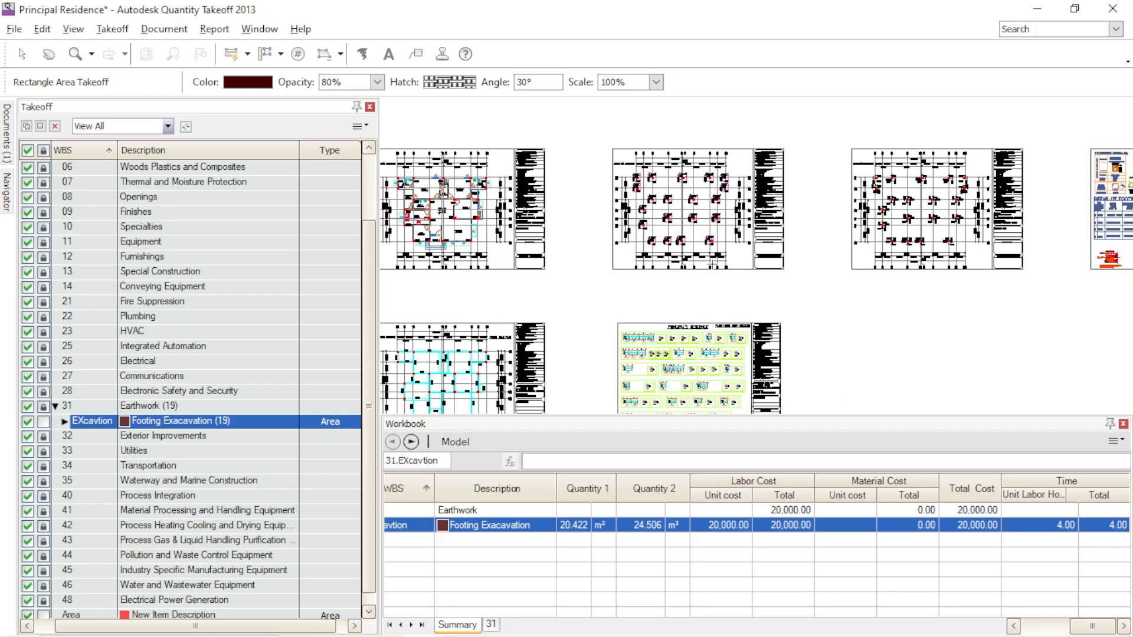
scroll(873, 301, up, 2)
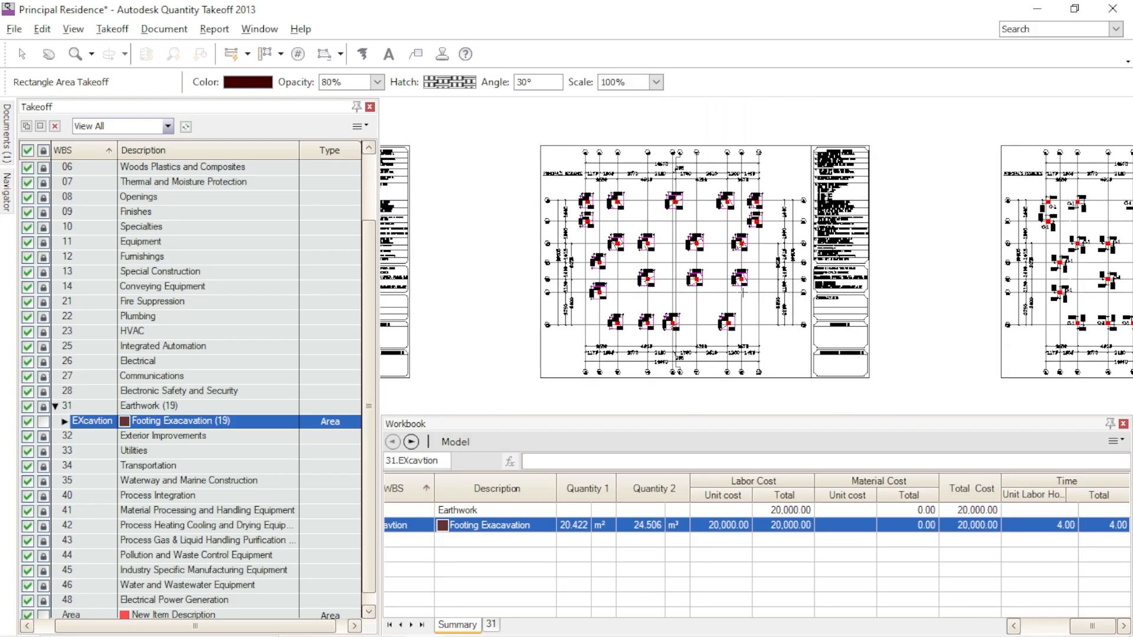
scroll(724, 284, up, 2)
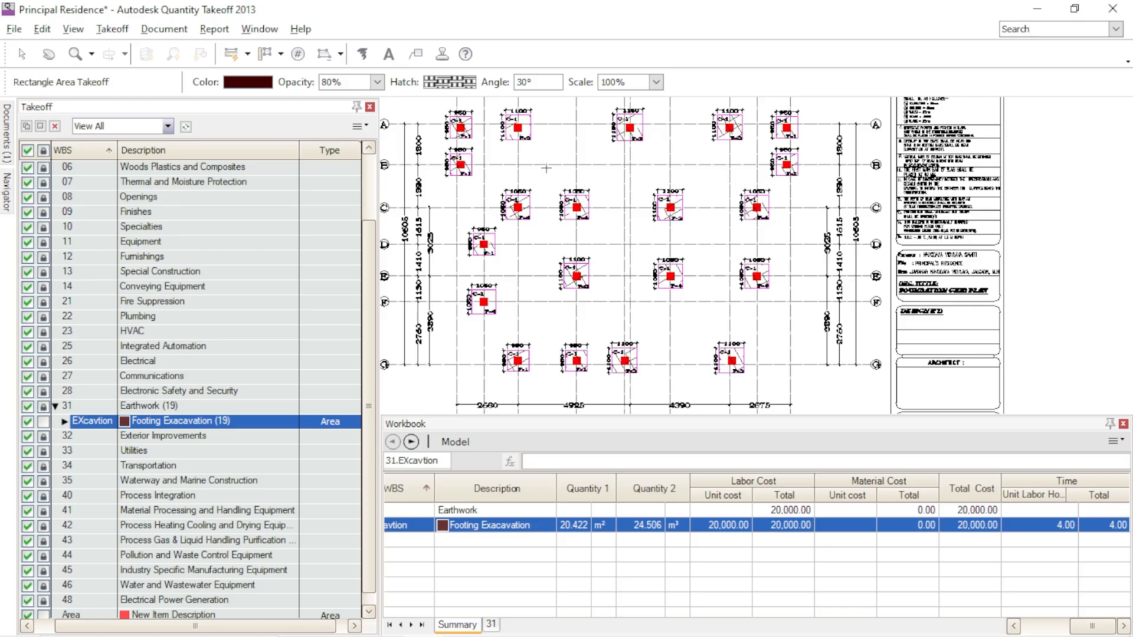
middle_drag(843, 328, 893, 347)
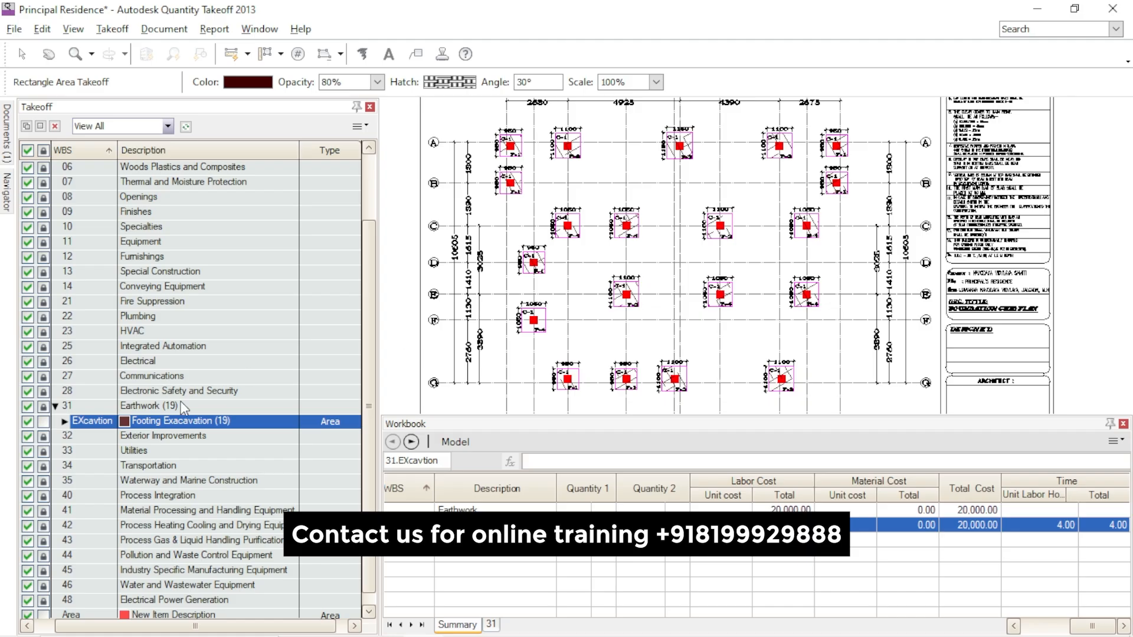
- Try to copy the Footing Exacavation item from Earthwork into the Concrete group, and remove the pasted copy
mouse_move(178, 420)
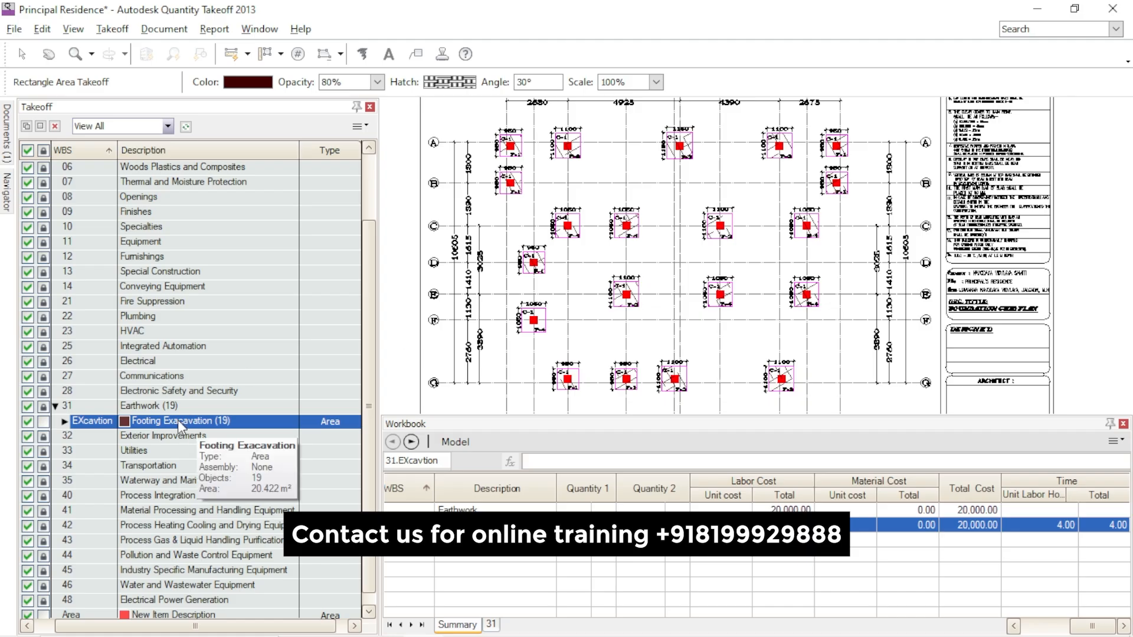
right_click(155, 421)
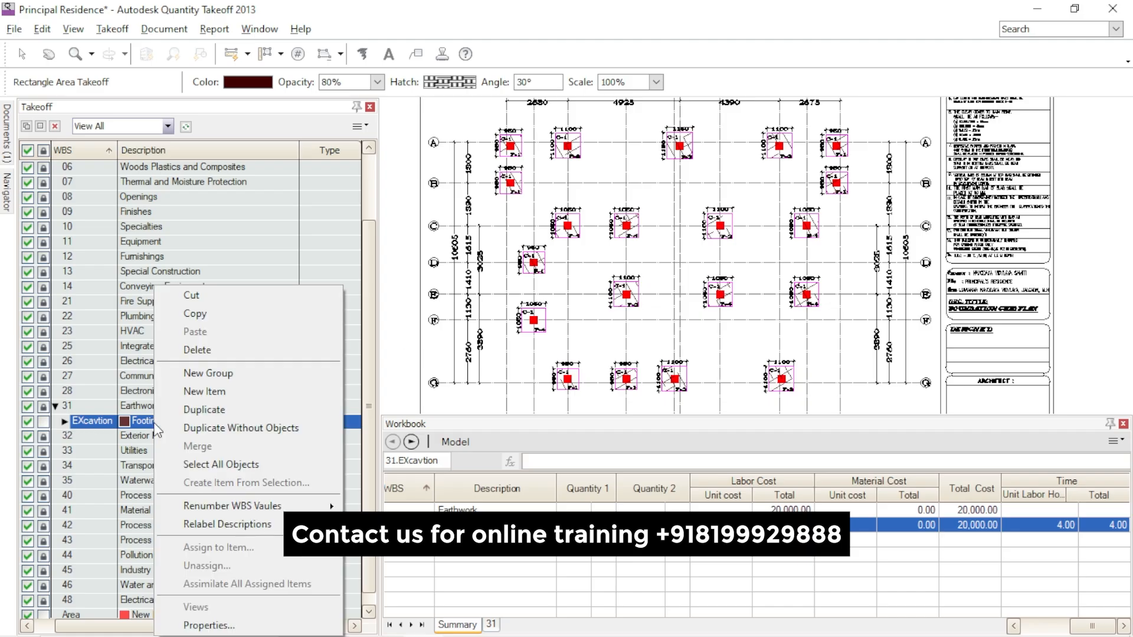
click(197, 321)
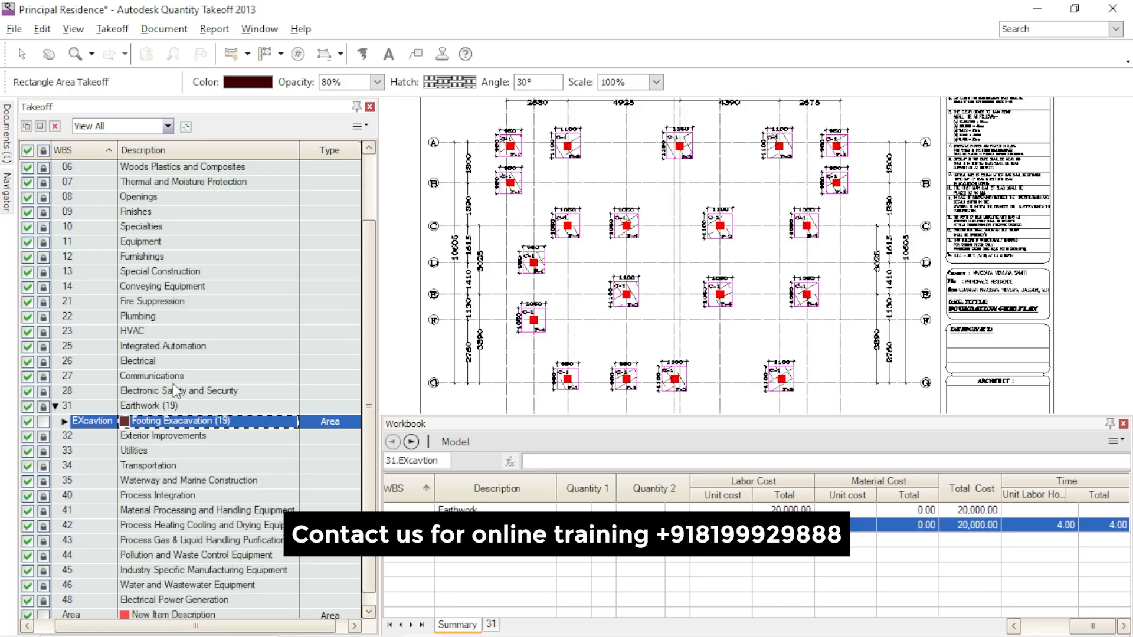
scroll(170, 382, up, 2)
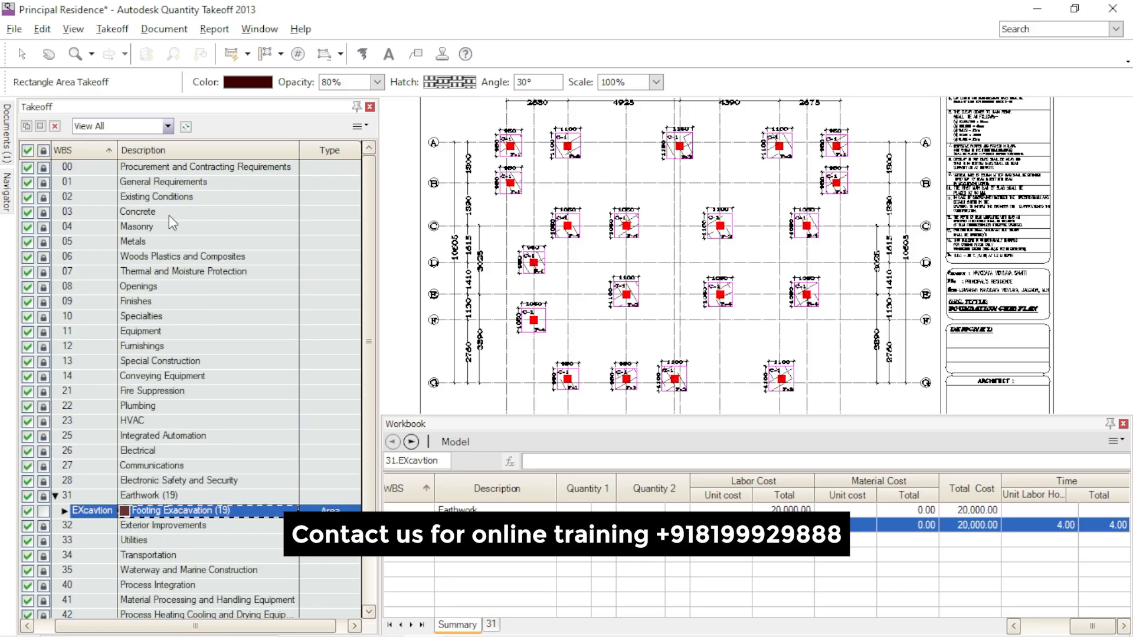
click(169, 215)
right_click(171, 215)
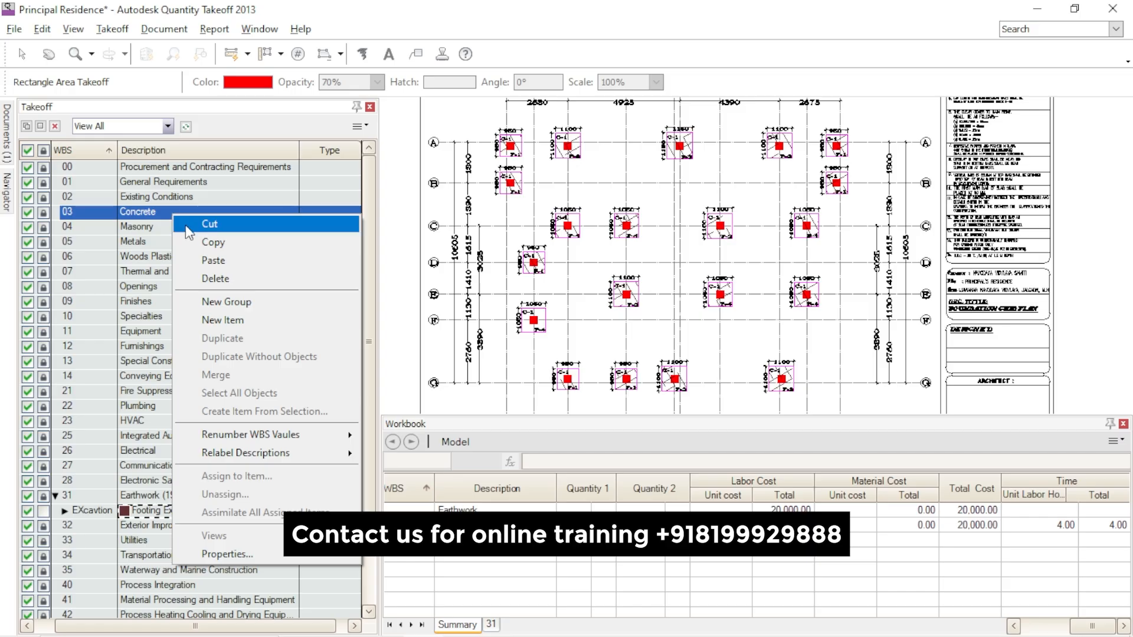
click(213, 260)
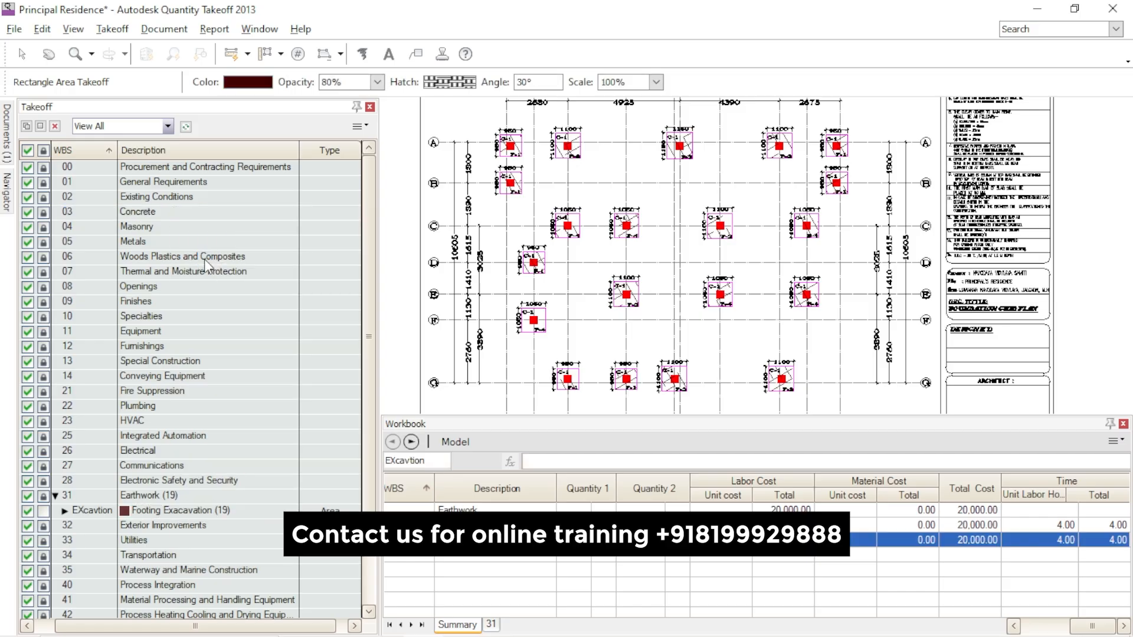
scroll(218, 347, down, 2)
scroll(231, 399, up, 2)
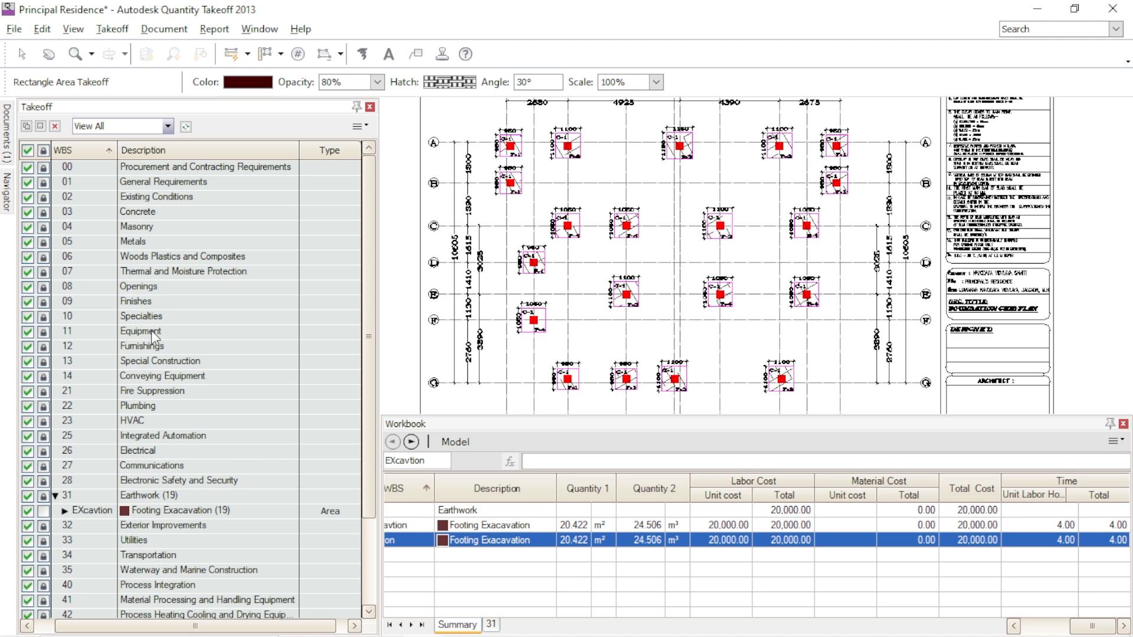
mouse_move(196, 512)
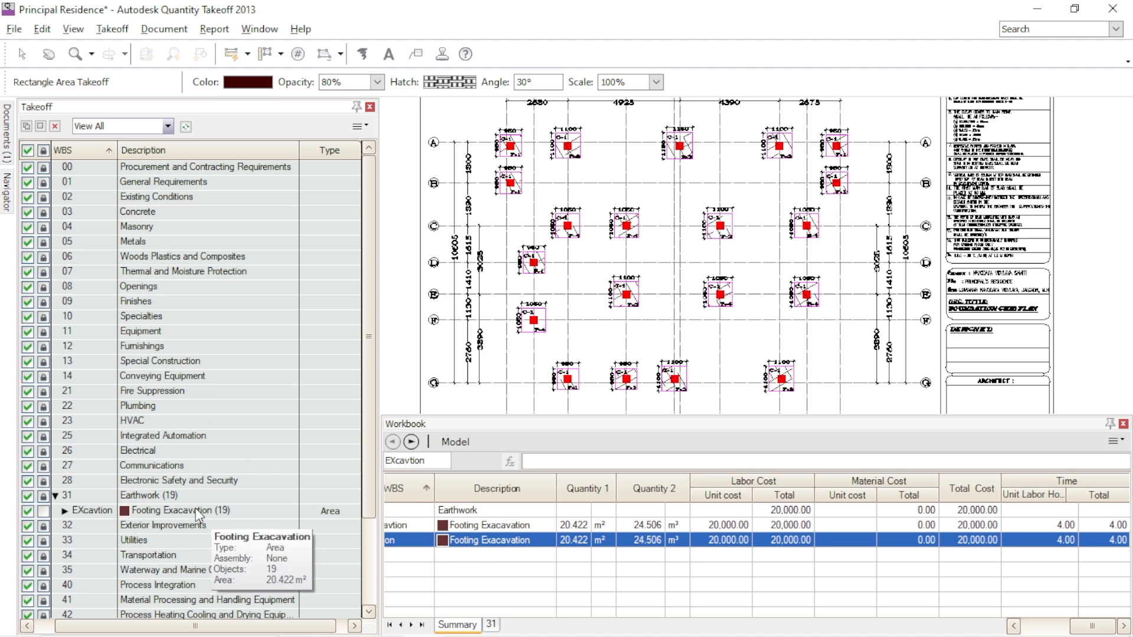
key(Escape)
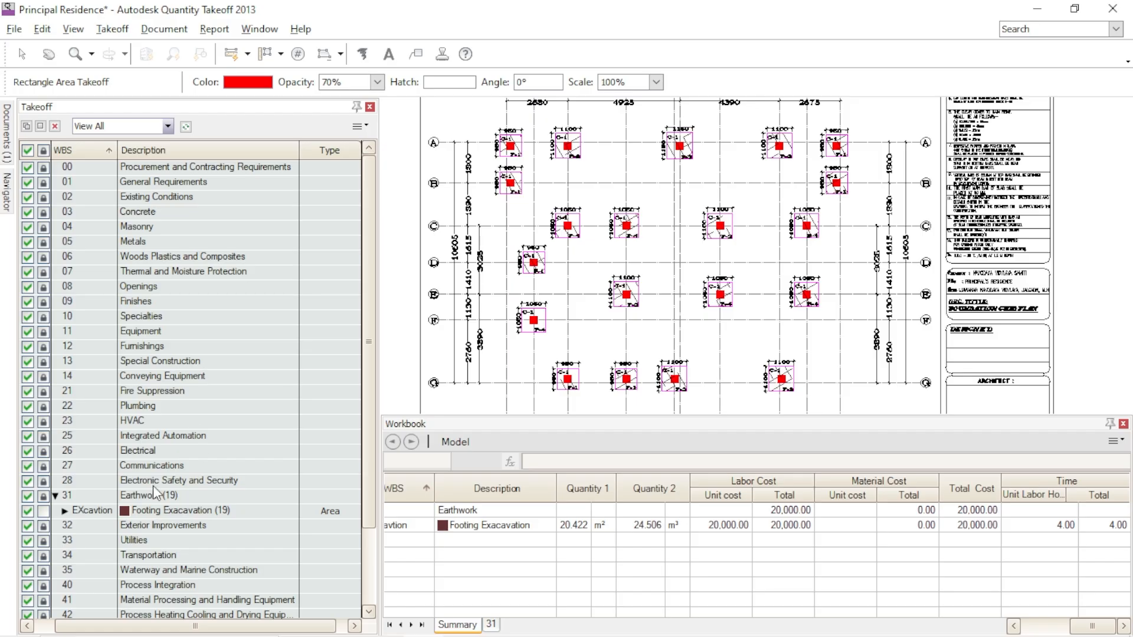
- Lock the Footing Exacavation item under Earthwork and copy it
click(234, 512)
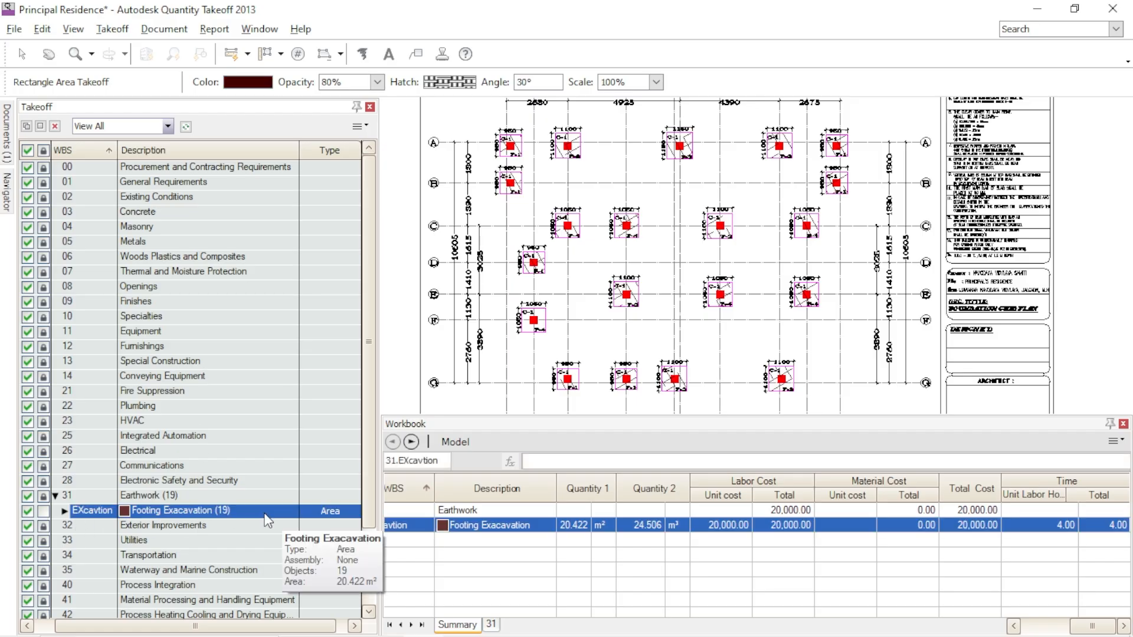
click(46, 509)
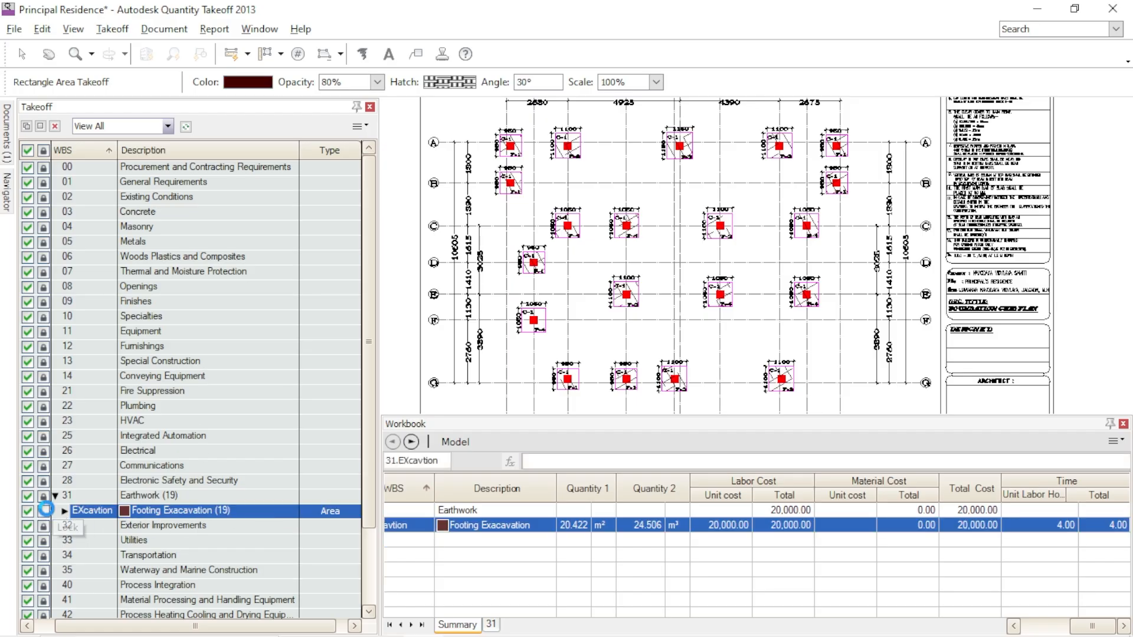
right_click(215, 513)
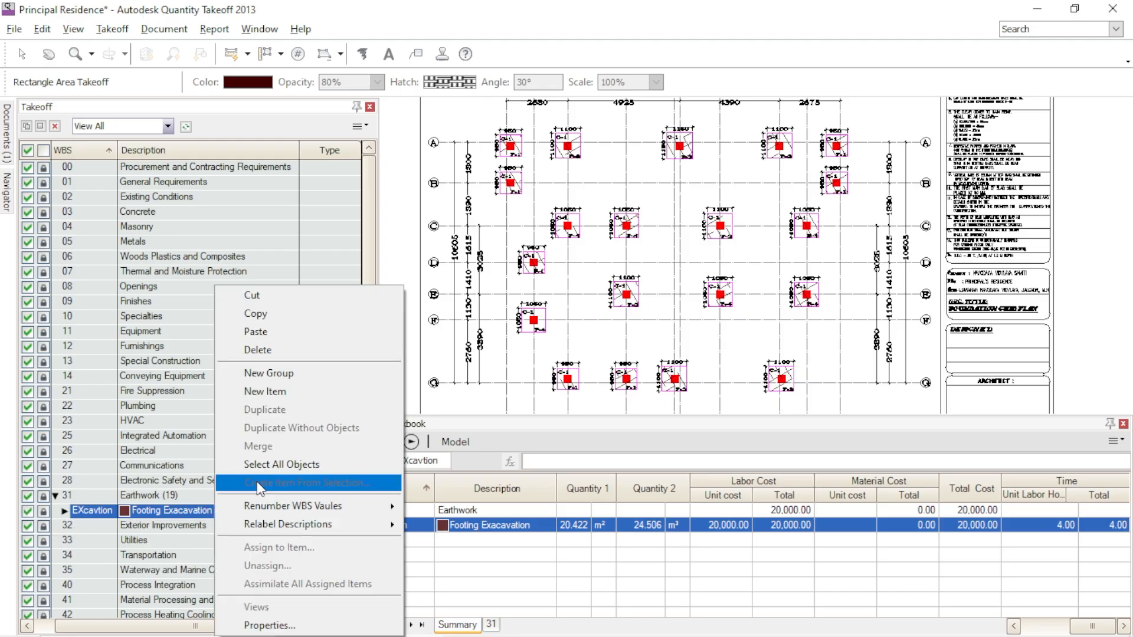
click(269, 314)
- Add a new item to the Concrete group and paste the copied Footing Exacavation item beside it
click(157, 213)
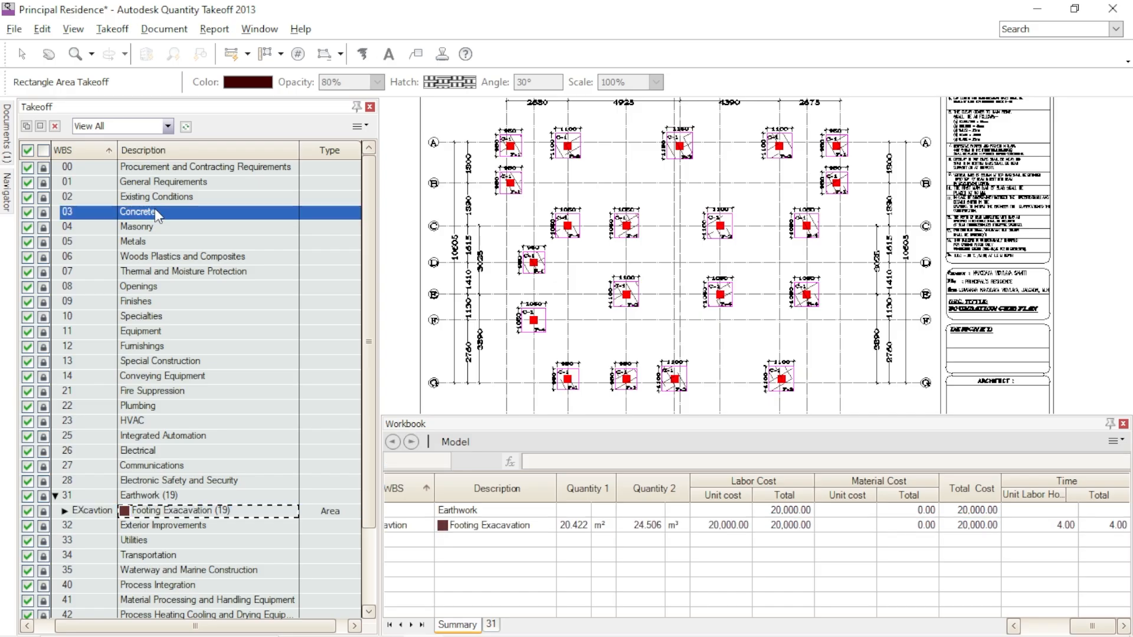
right_click(159, 216)
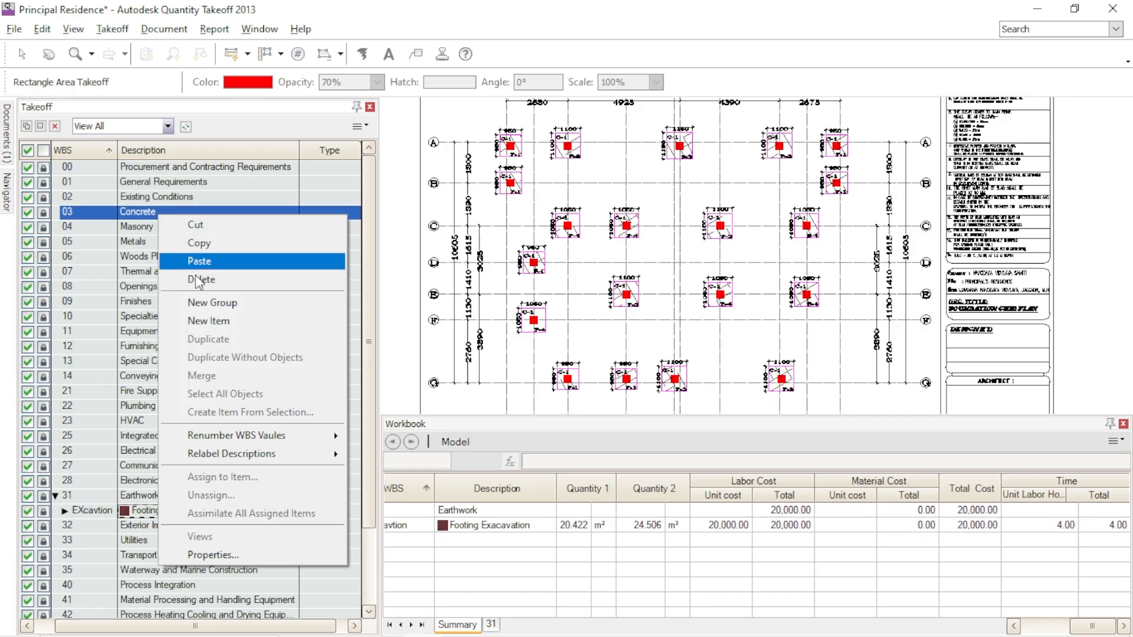
click(209, 322)
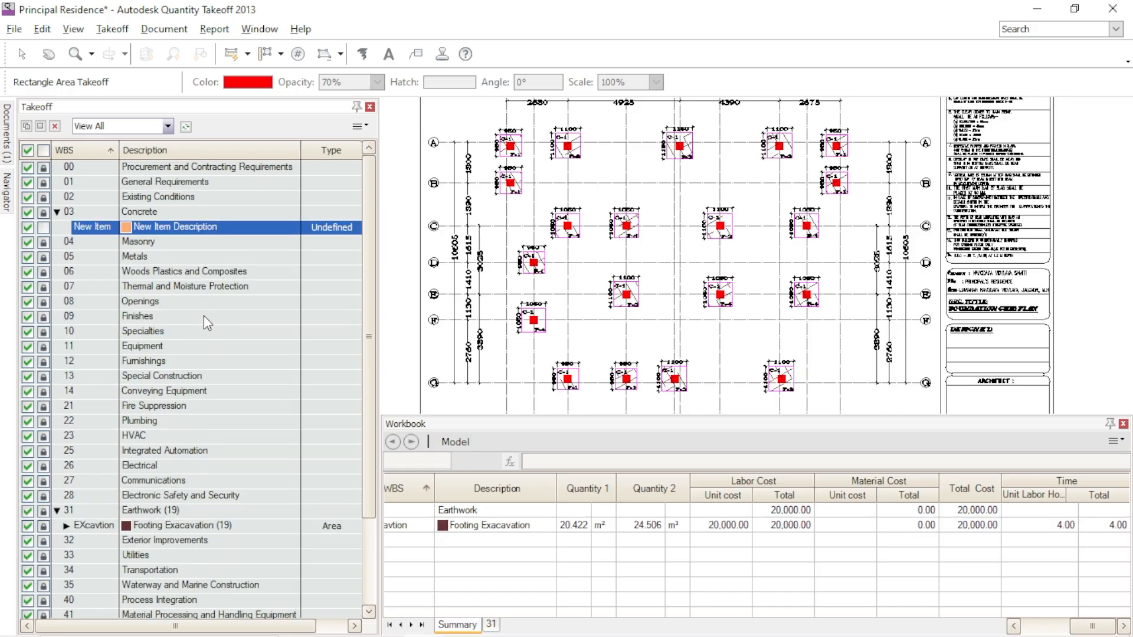
right_click(229, 229)
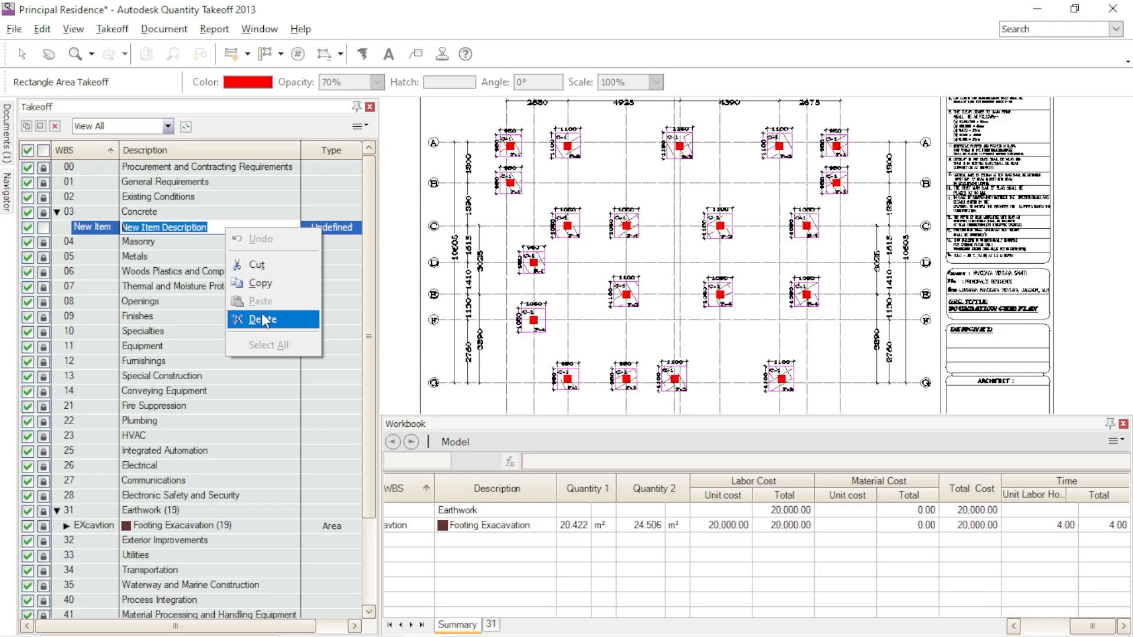
click(251, 284)
right_click(151, 228)
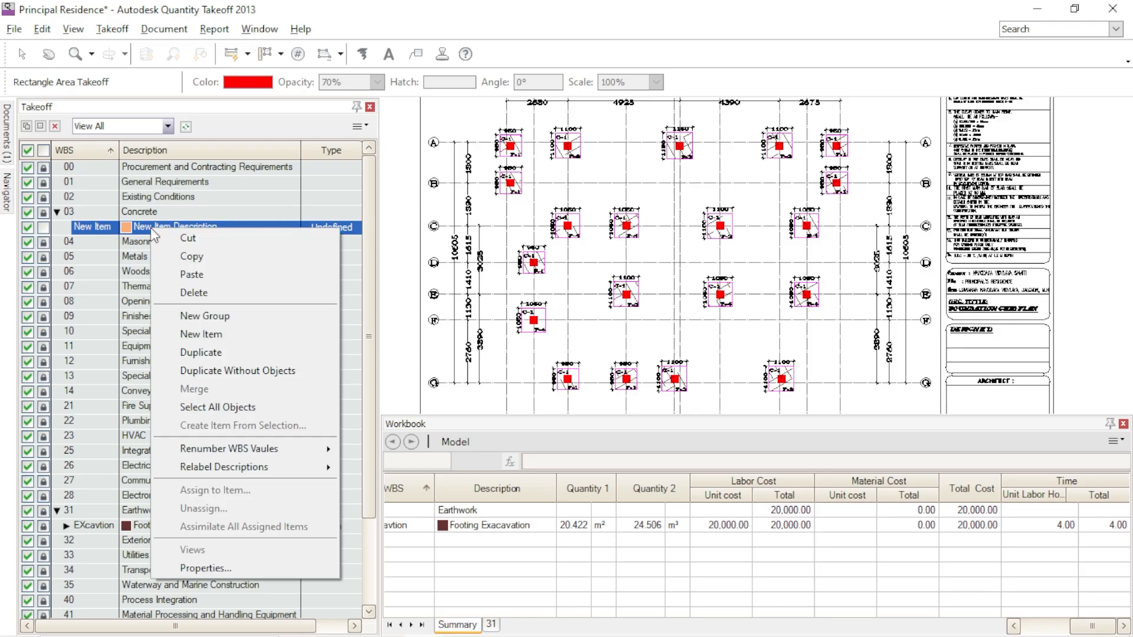
click(186, 275)
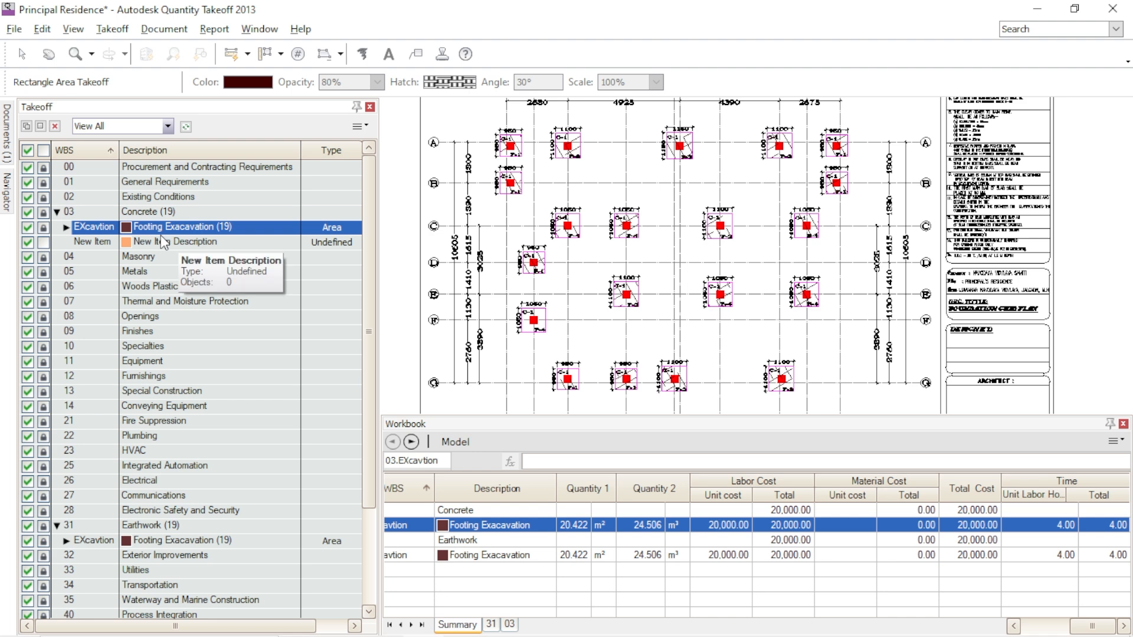
- Delete the empty New Item Description entry from the Concrete group
click(172, 247)
right_click(187, 244)
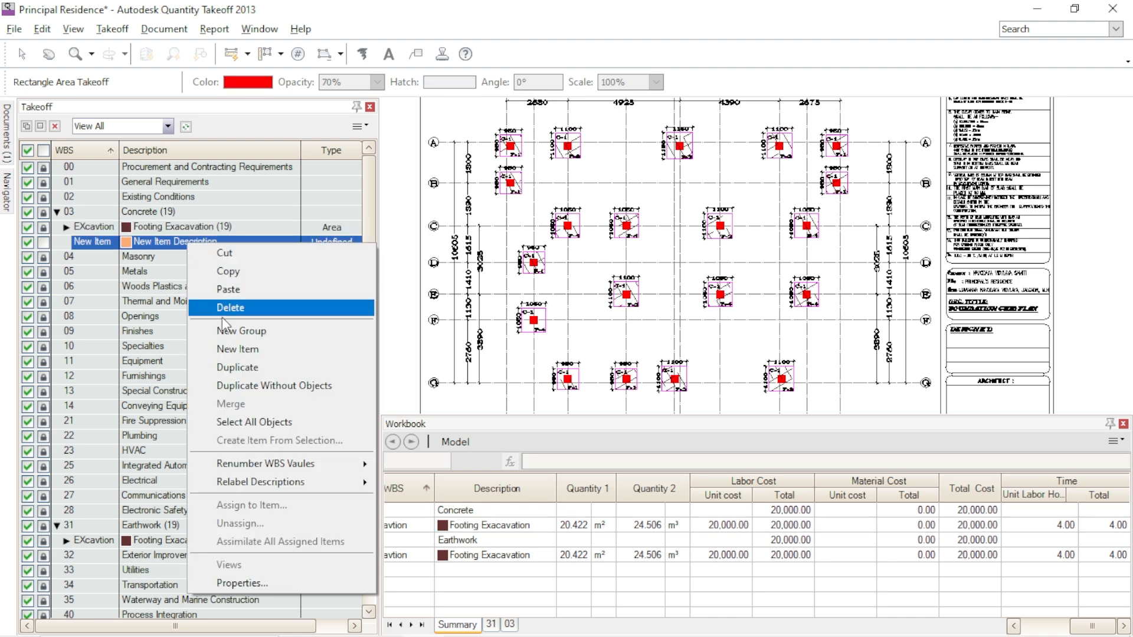
click(231, 313)
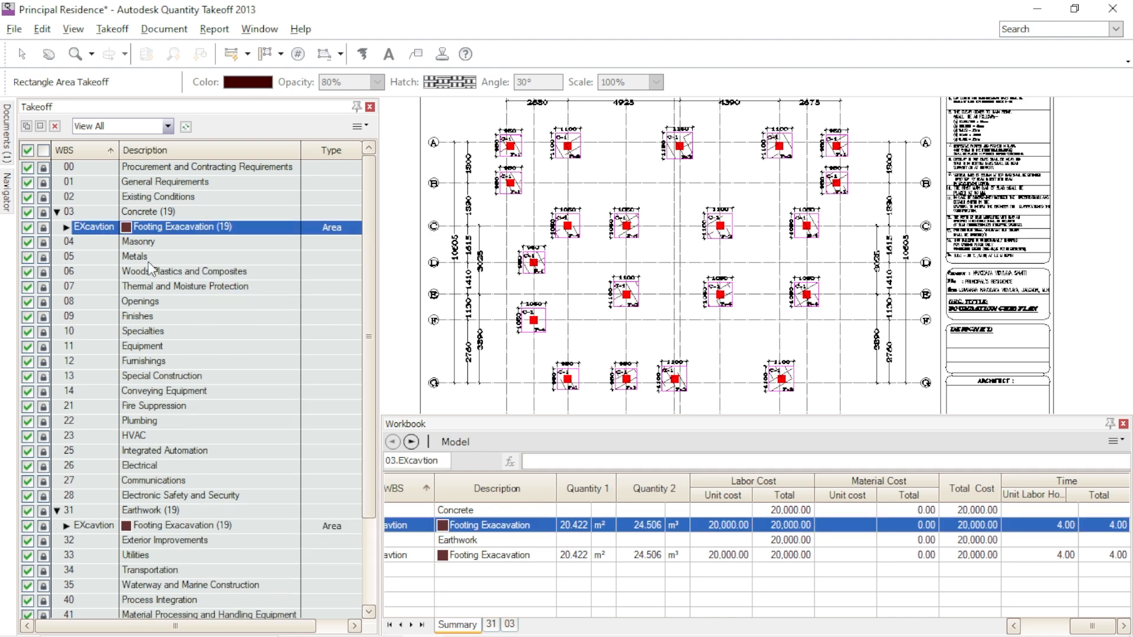
- Check the general properties of the Footing Exacavation copy under Concrete and close them without changes
double_click(112, 232)
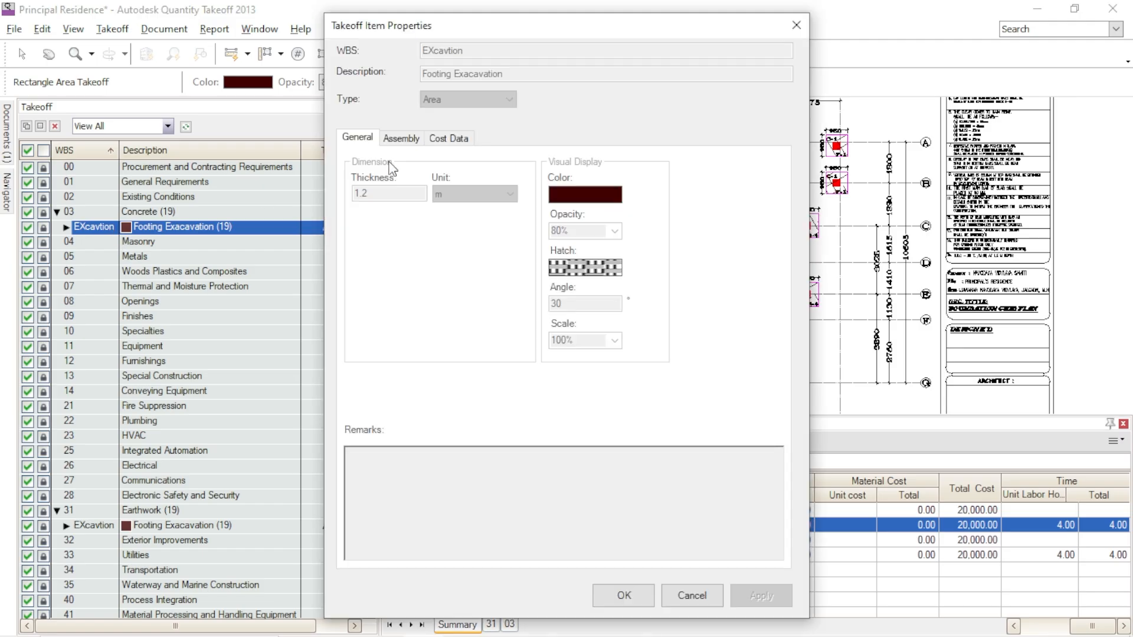
key(Escape)
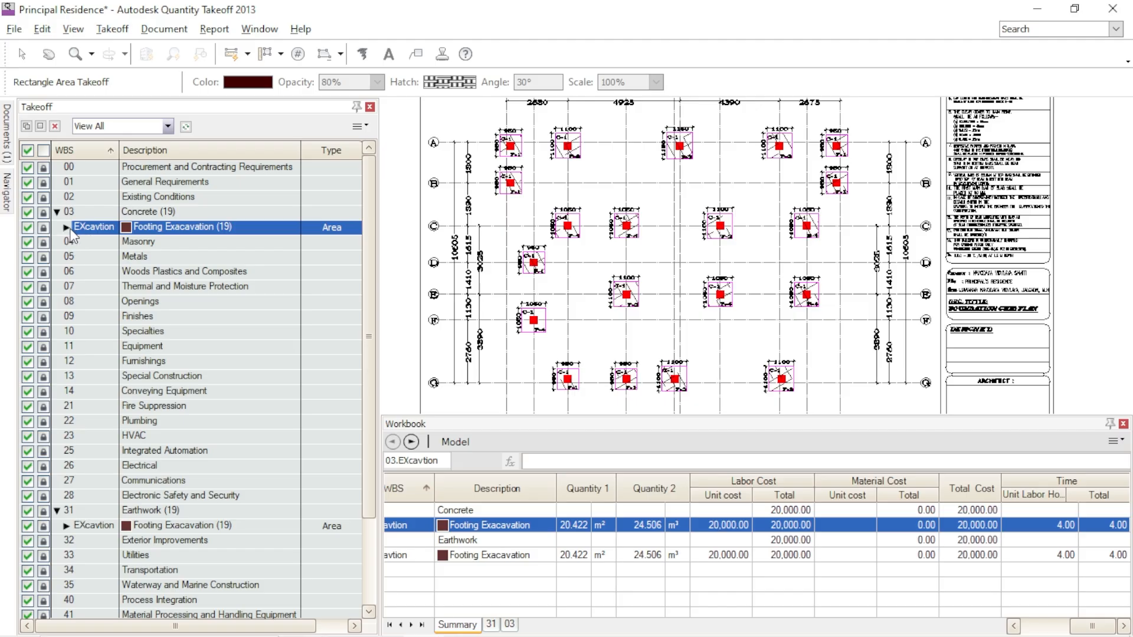
- Unlock the Footing Exacavation copy under Concrete and set its WBS to PCC in the item properties
click(67, 227)
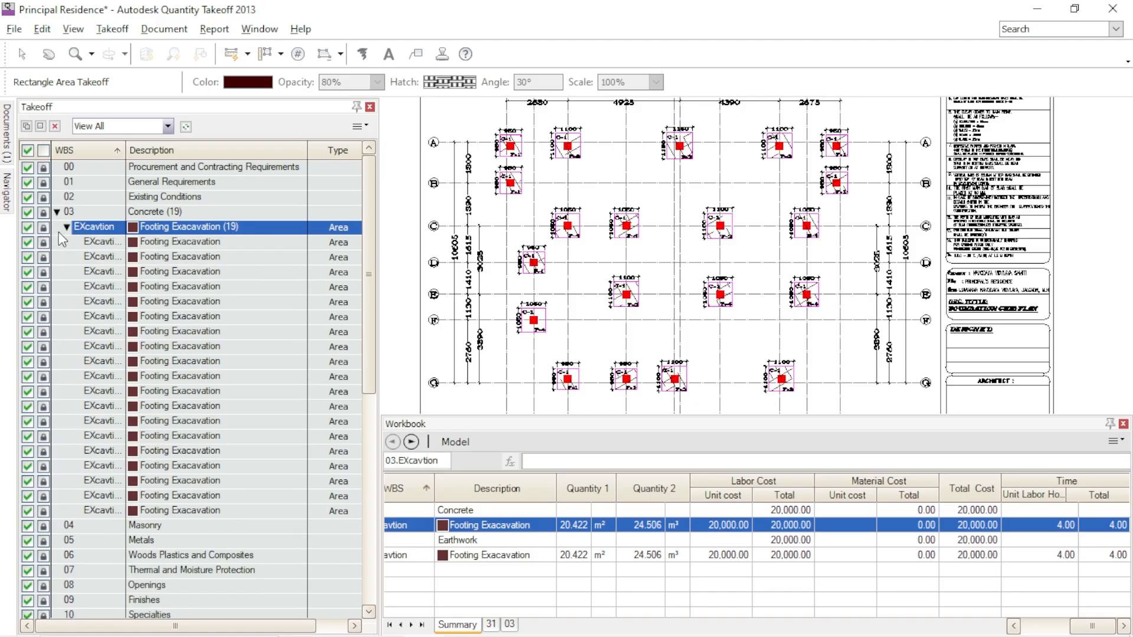
click(66, 228)
mouse_move(184, 228)
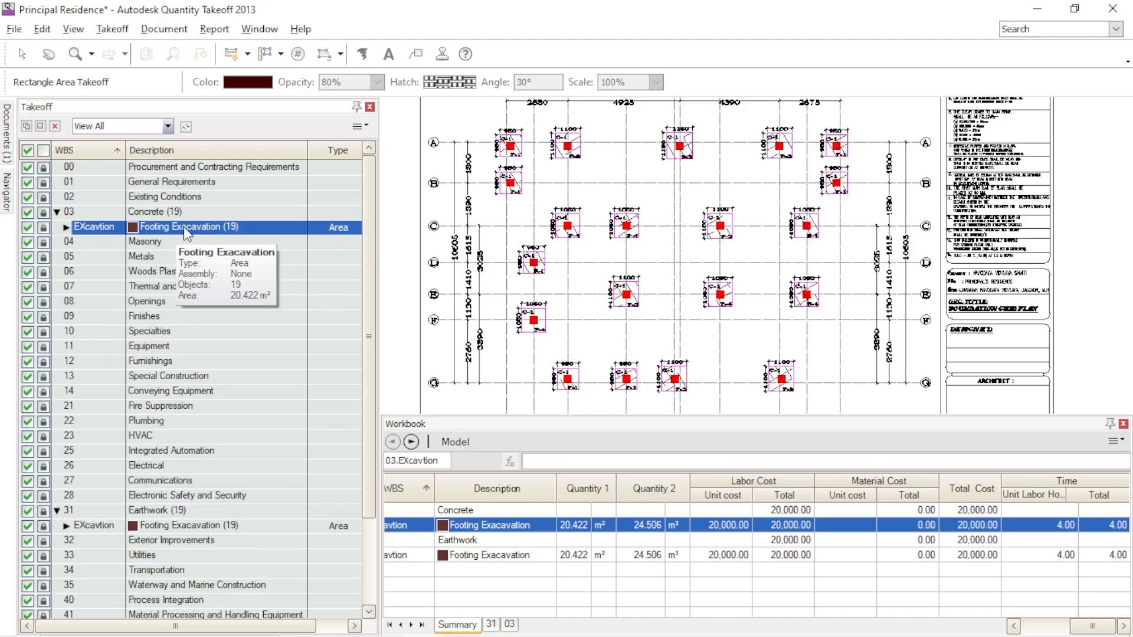
click(43, 228)
double_click(112, 229)
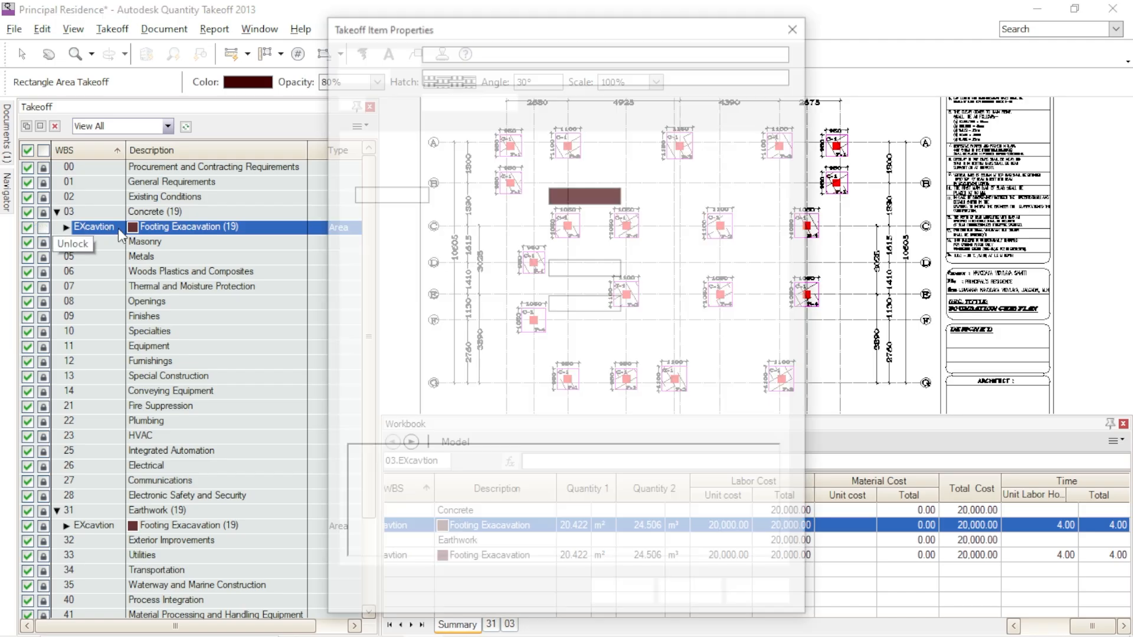
drag(469, 49, 382, 51)
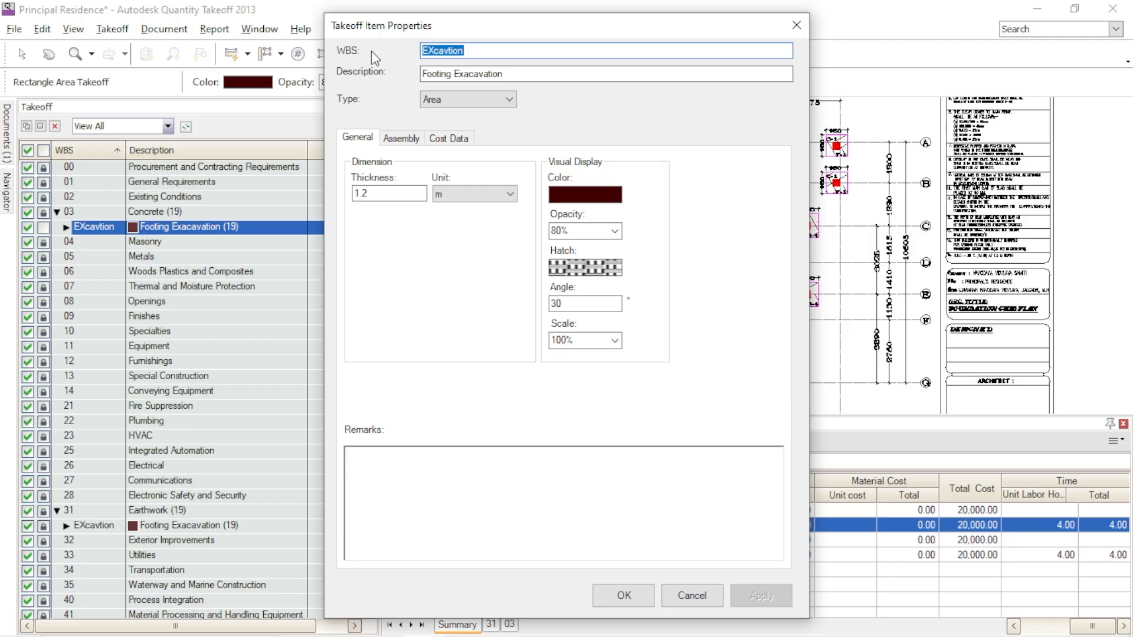
text(PCC)
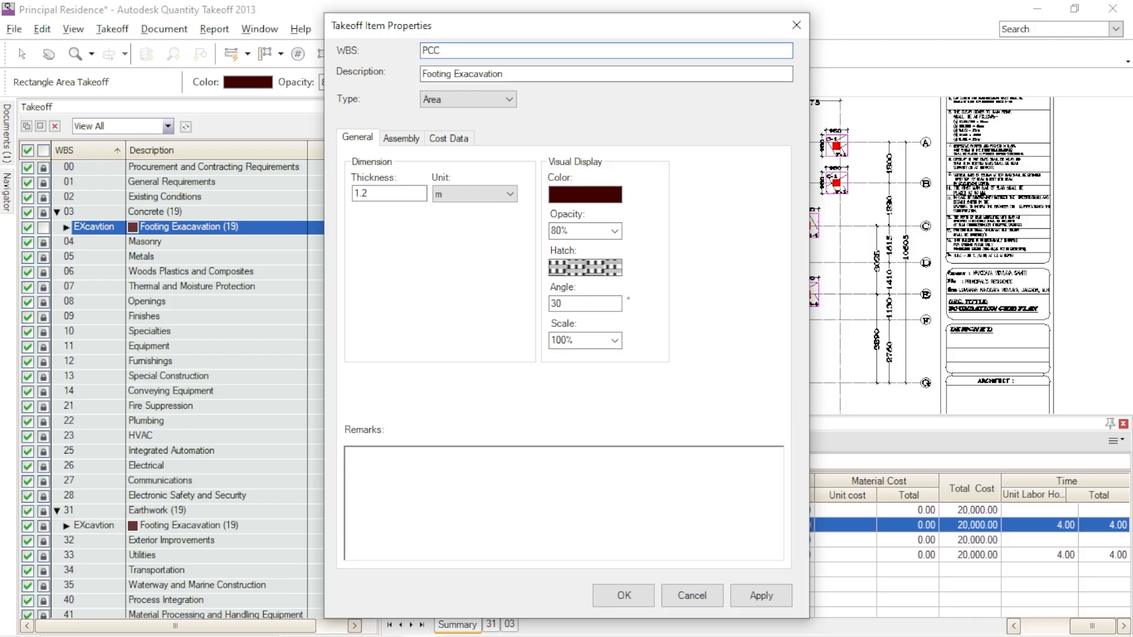
- Change the item's description to "PCC in Footings" and edit its thickness
click(512, 74)
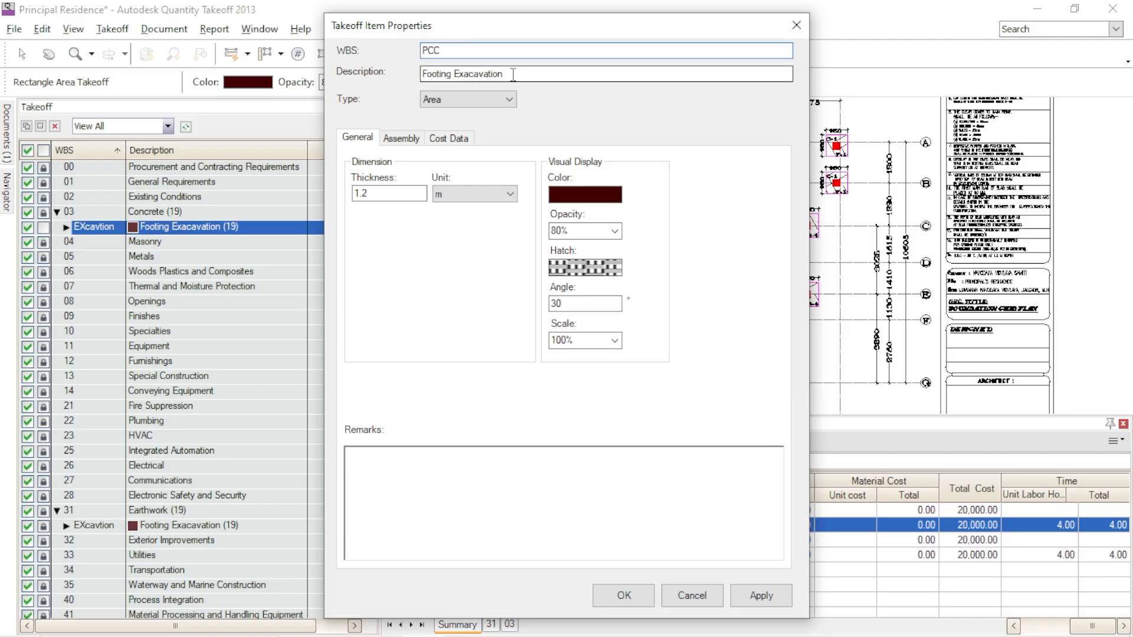
key(BackSpace)
key(BackSpace)
key(BackSpace)
key(BackSpace)
key(BackSpace)
key(BackSpace)
key(BackSpace)
key(BackSpace)
key(BackSpace)
key(BackSpace)
key(BackSpace)
key(BackSpace)
key(BackSpace)
key(BackSpace)
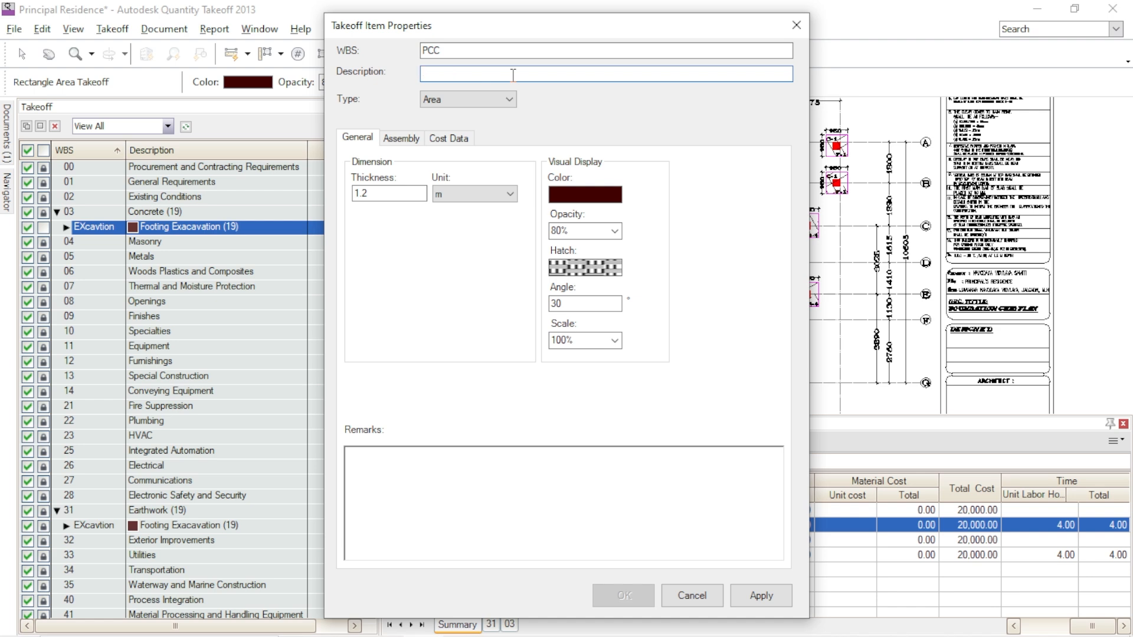
text(PCC in )
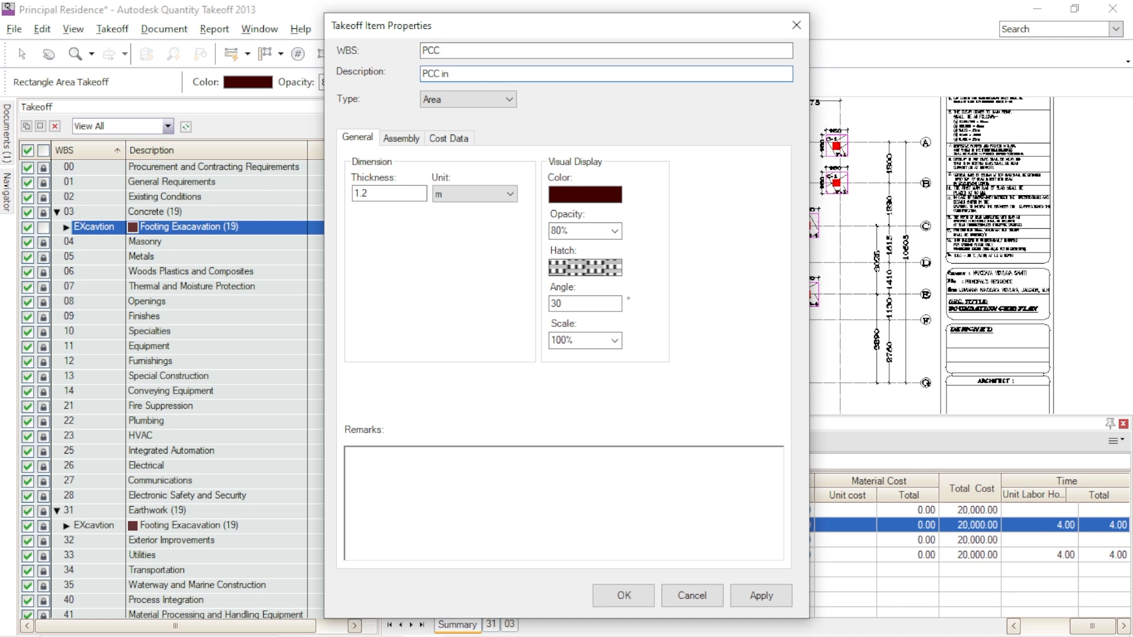
text(Footings)
double_click(363, 194)
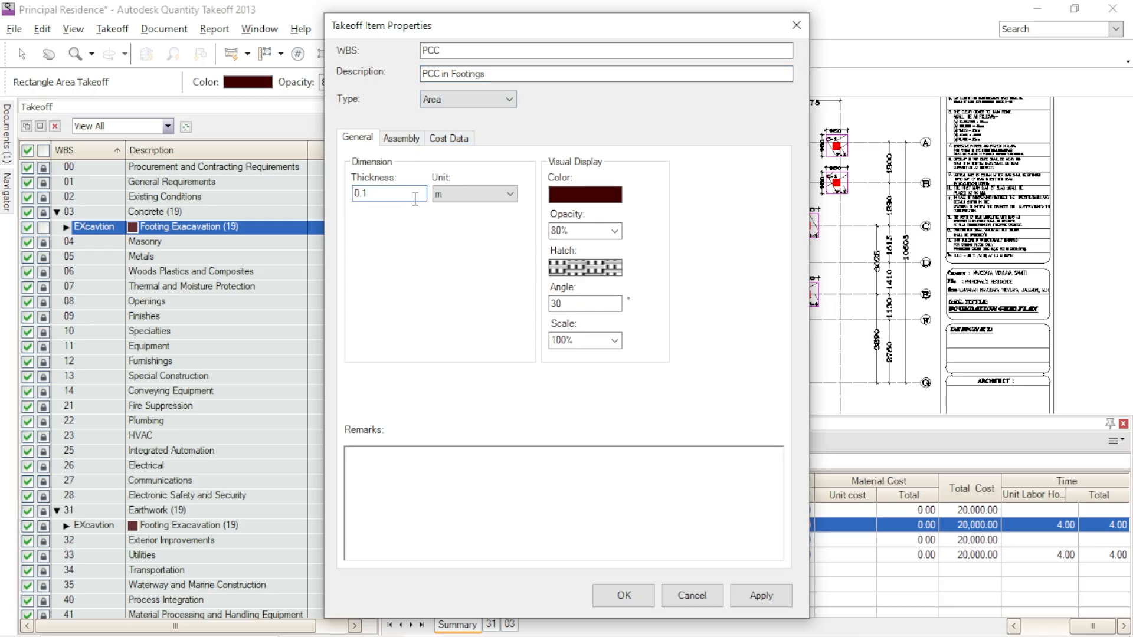
- Set the PCC item's time to 3 d and its labor cost to 15,000 in the cost data, and apply
click(453, 142)
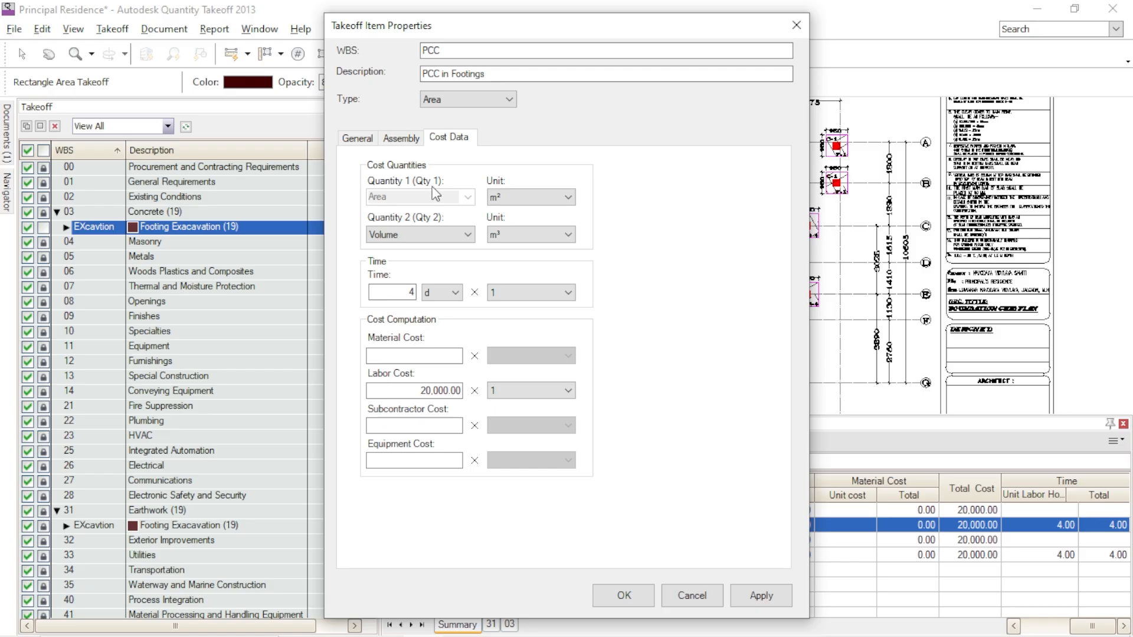
double_click(401, 293)
text(3)
double_click(419, 391)
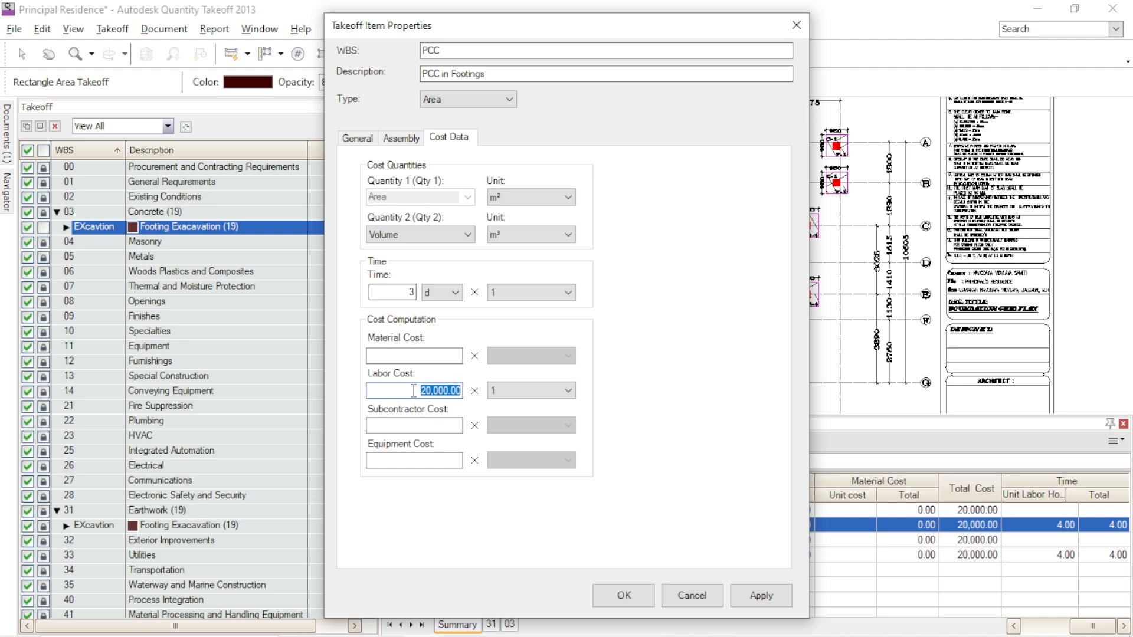
text(15,000)
click(422, 357)
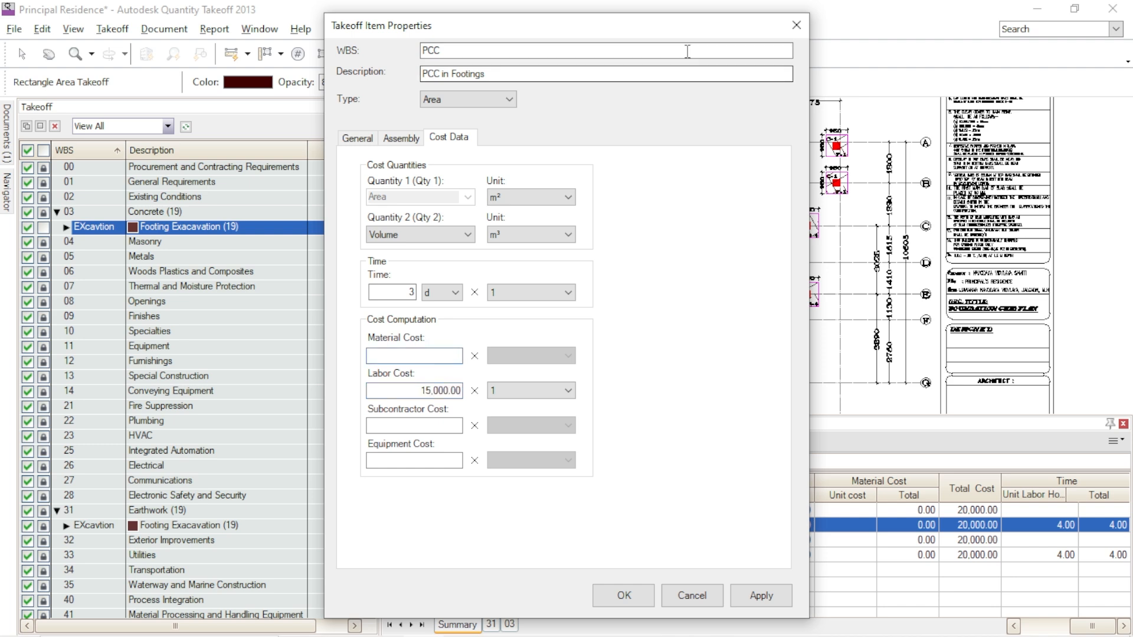
drag(671, 25, 435, 13)
click(525, 583)
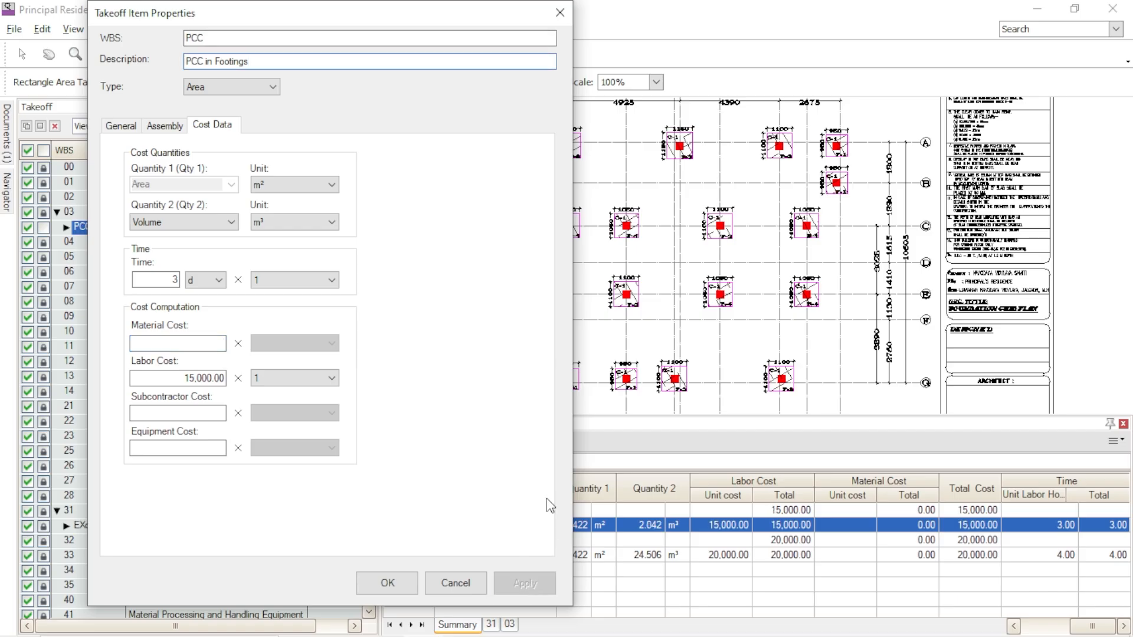
- Set the PCC item's material cost to 3,500 multiplied by Qty 2 (Volume) and apply it
drag(465, 19, 288, 21)
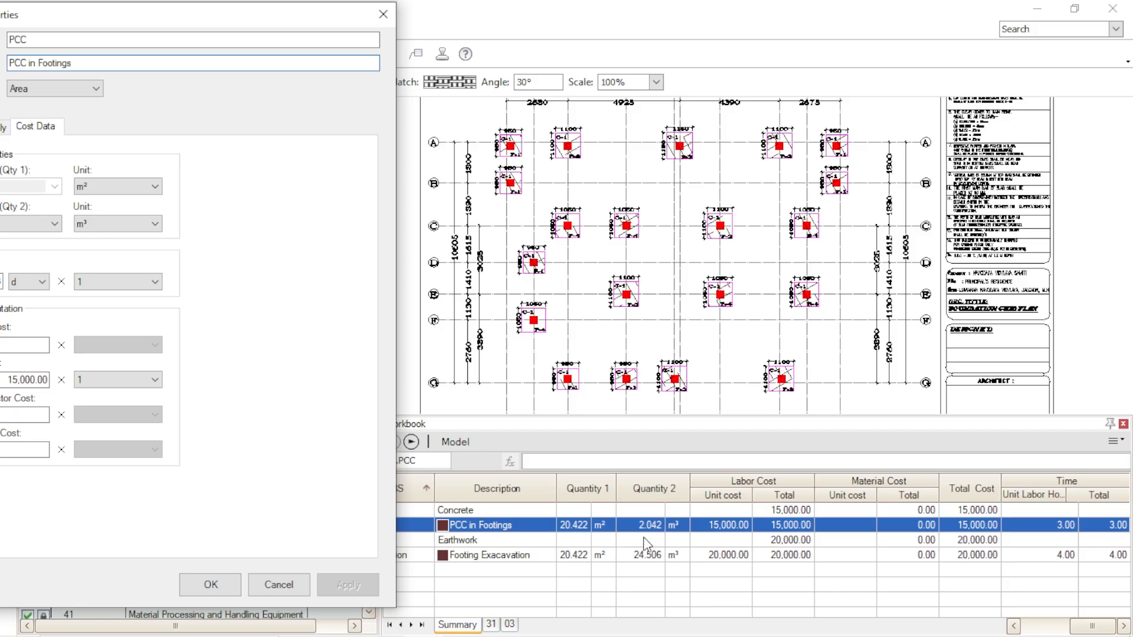
mouse_move(312, 12)
mouse_down()
mouse_move(686, 5)
mouse_move(477, 27)
mouse_up()
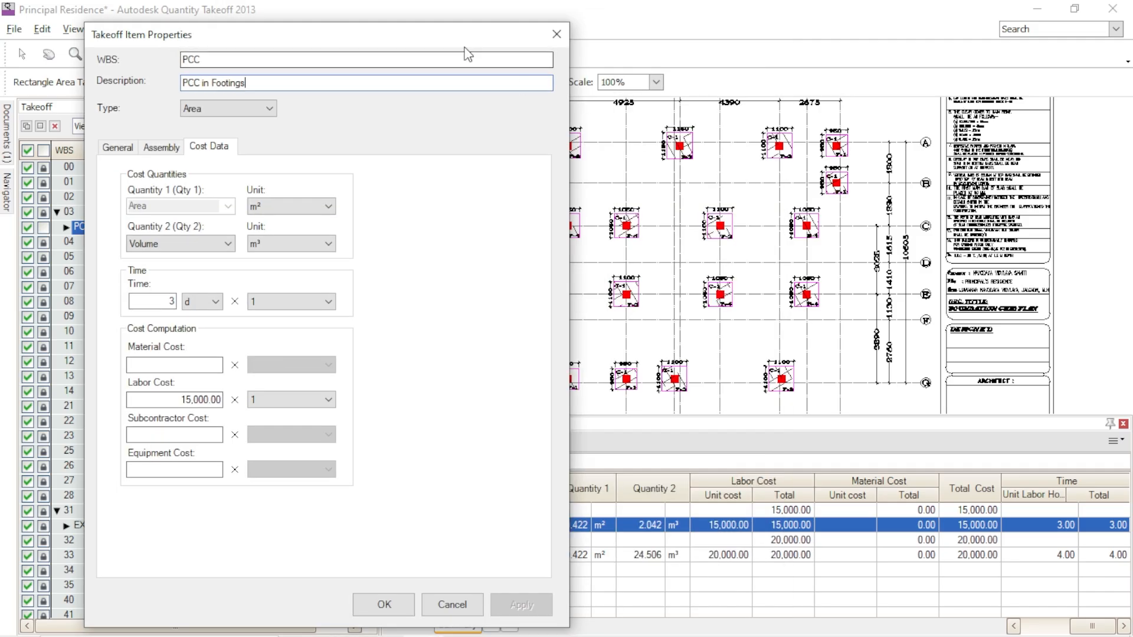
drag(466, 49, 542, 28)
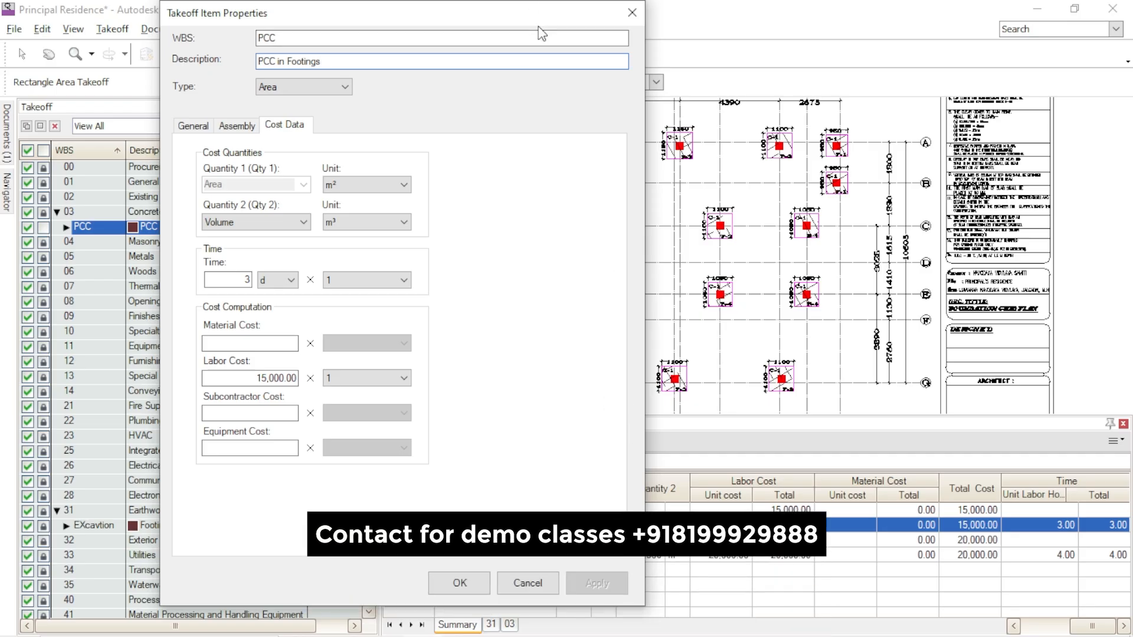
mouse_move(533, 25)
mouse_down()
mouse_move(483, 24)
mouse_move(559, 25)
mouse_up()
click(302, 343)
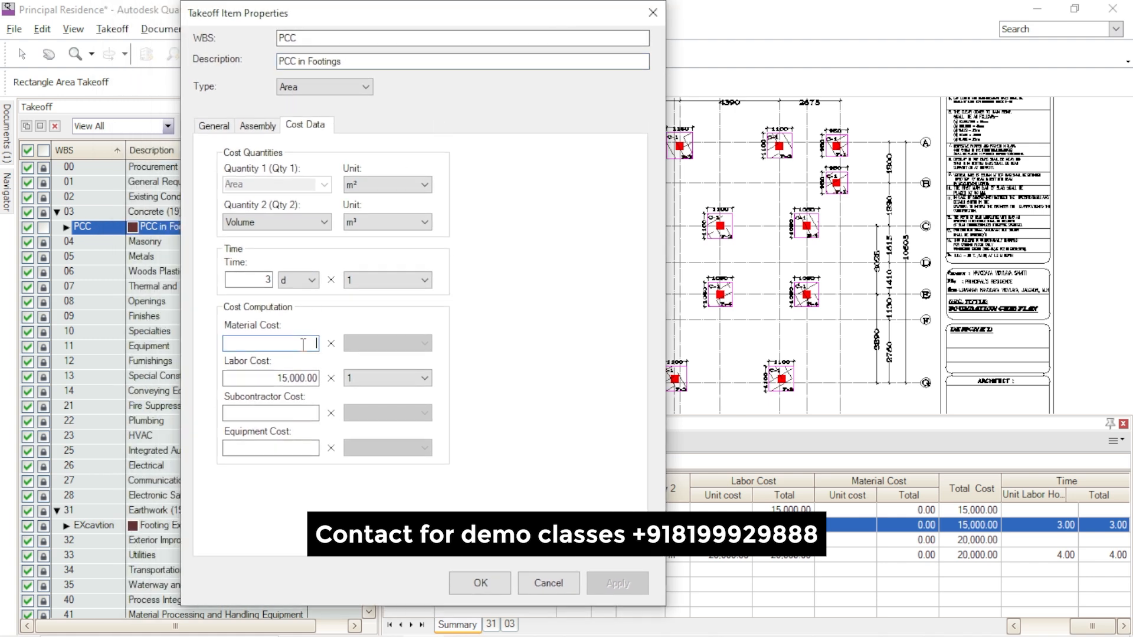
text(3,5)
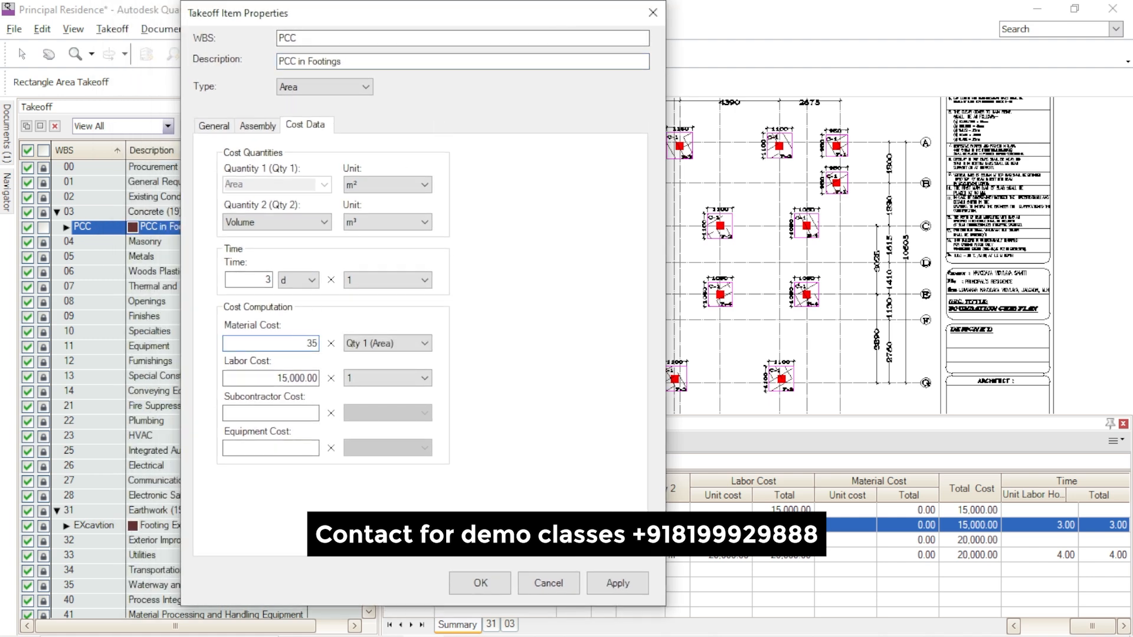
text(00)
click(375, 344)
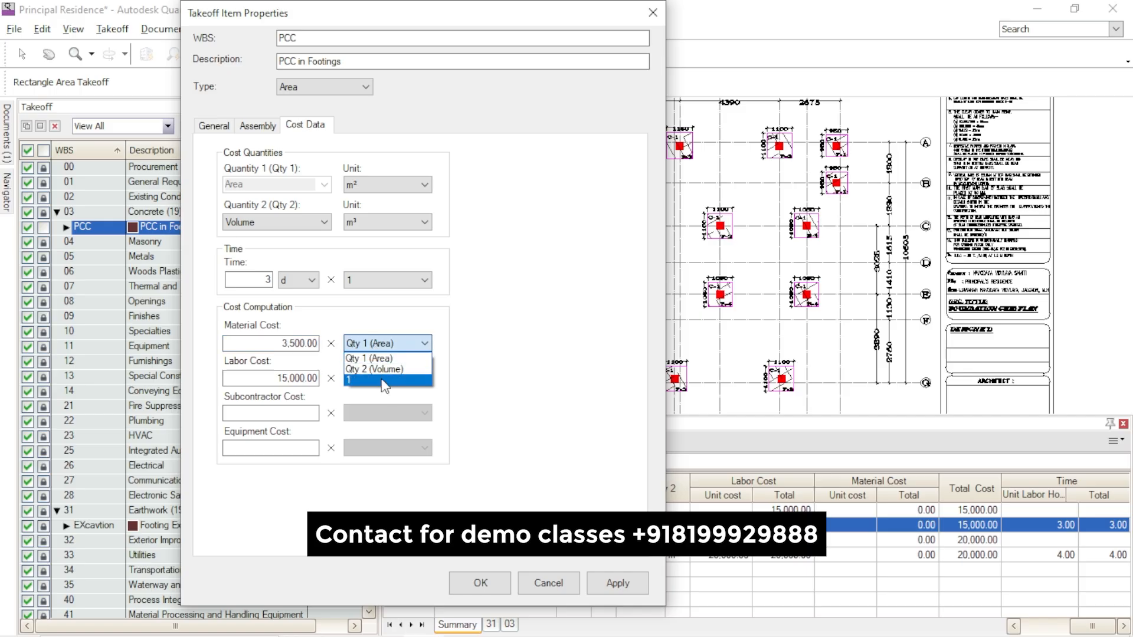
click(382, 370)
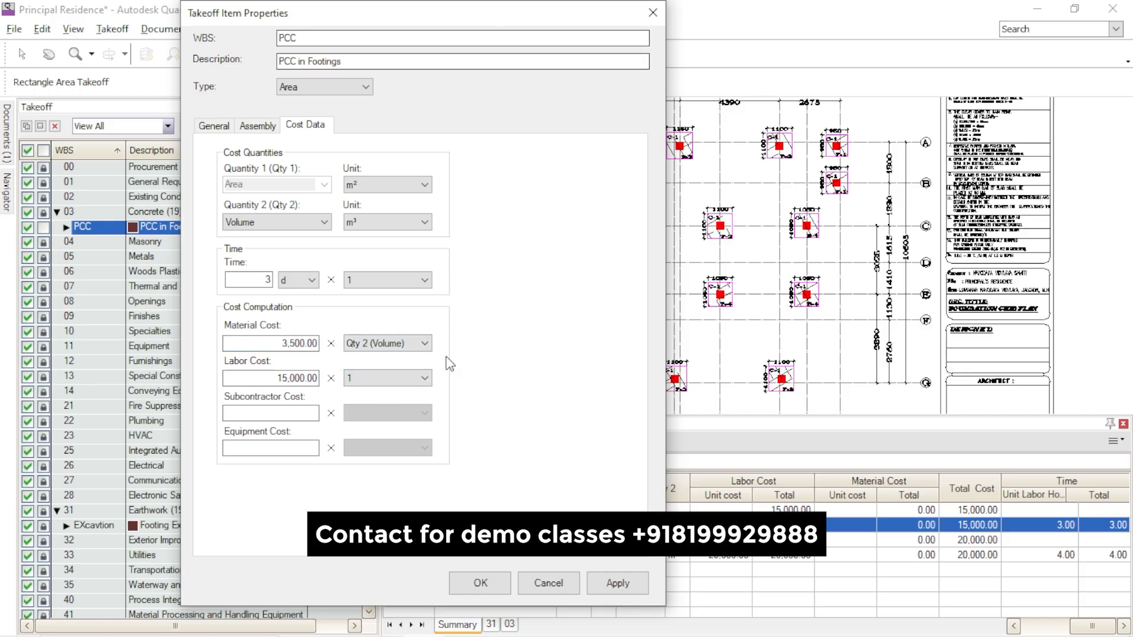
click(597, 579)
- Set the PCC item's labor cost to 2,000, apply it and close the item properties
drag(425, 13, 338, 13)
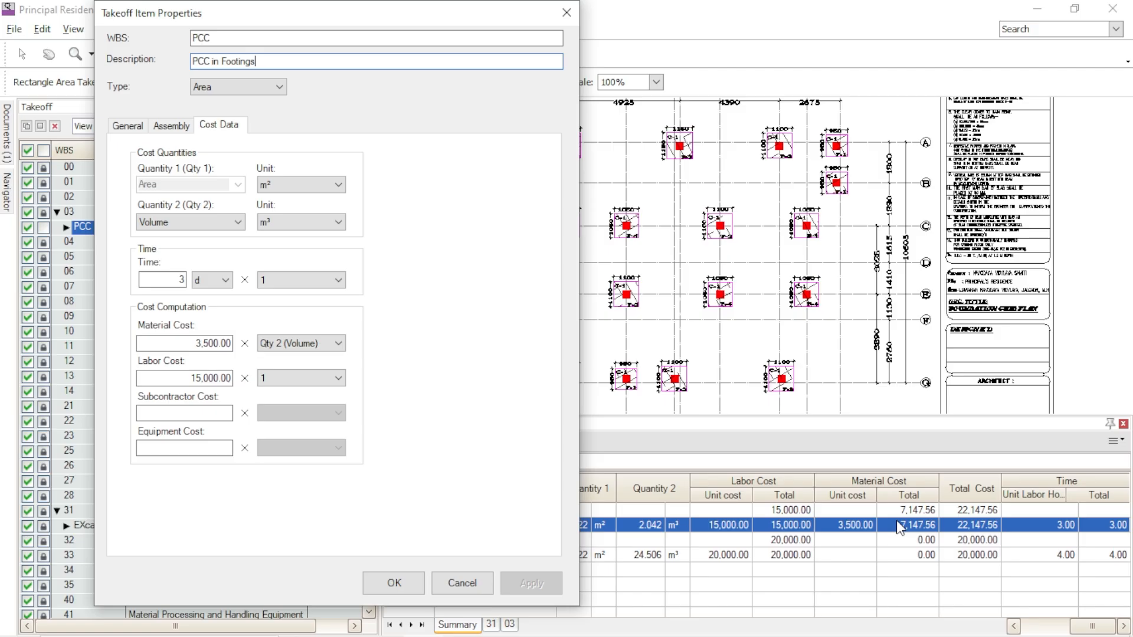
drag(187, 378, 249, 382)
text(2,000)
click(529, 582)
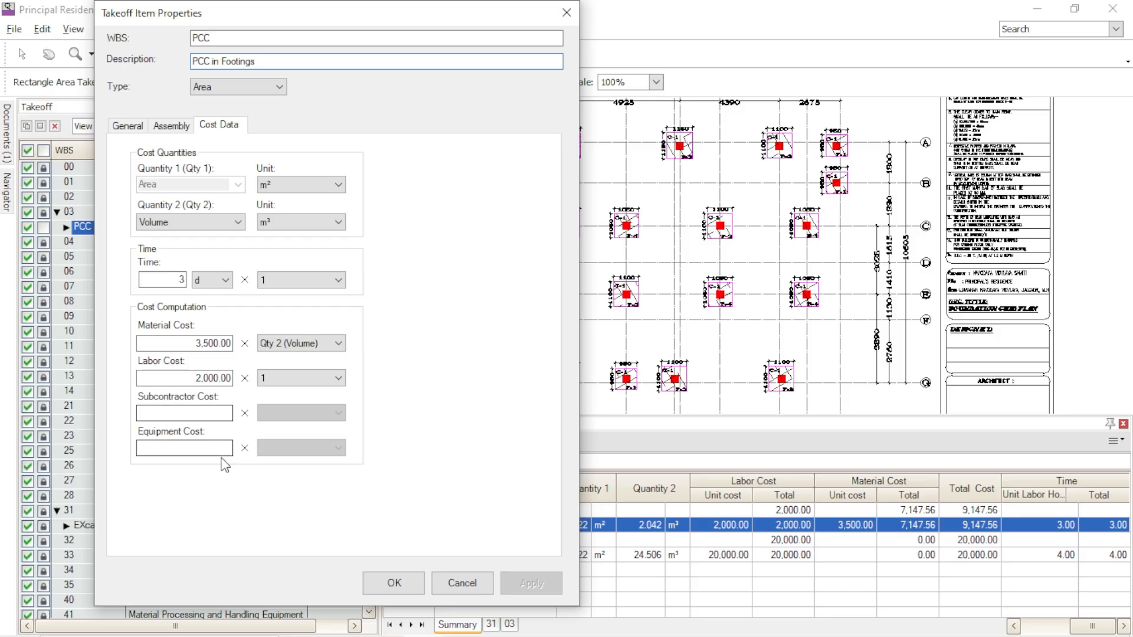
click(393, 583)
- Set the hatch pattern of the PCC in Footings item to the default Clear
scroll(590, 141, up, 3)
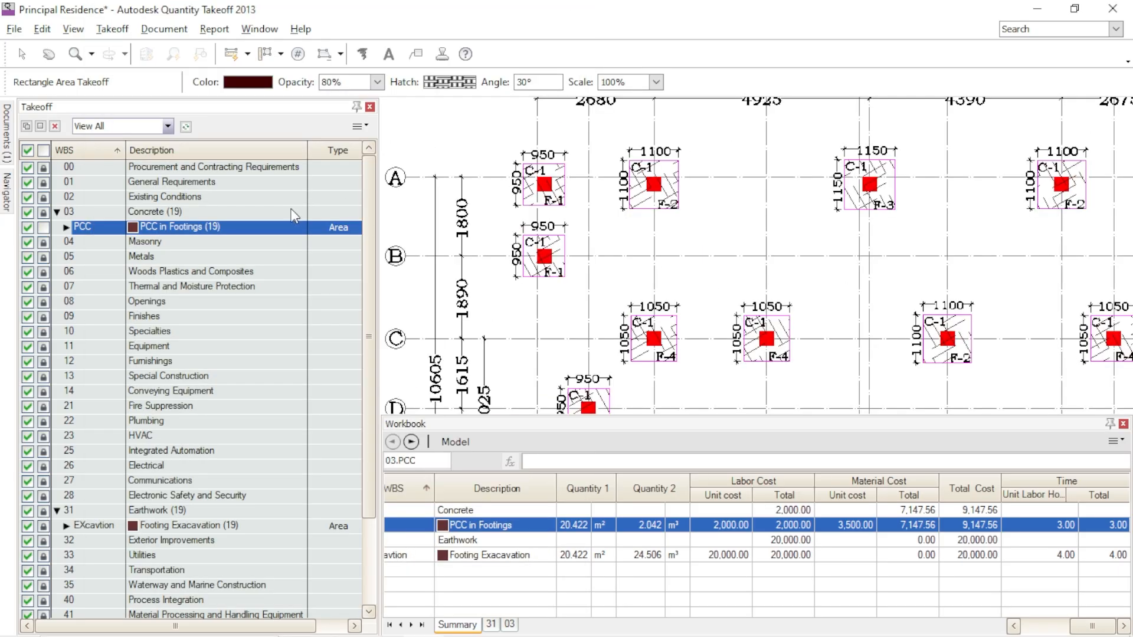
click(66, 227)
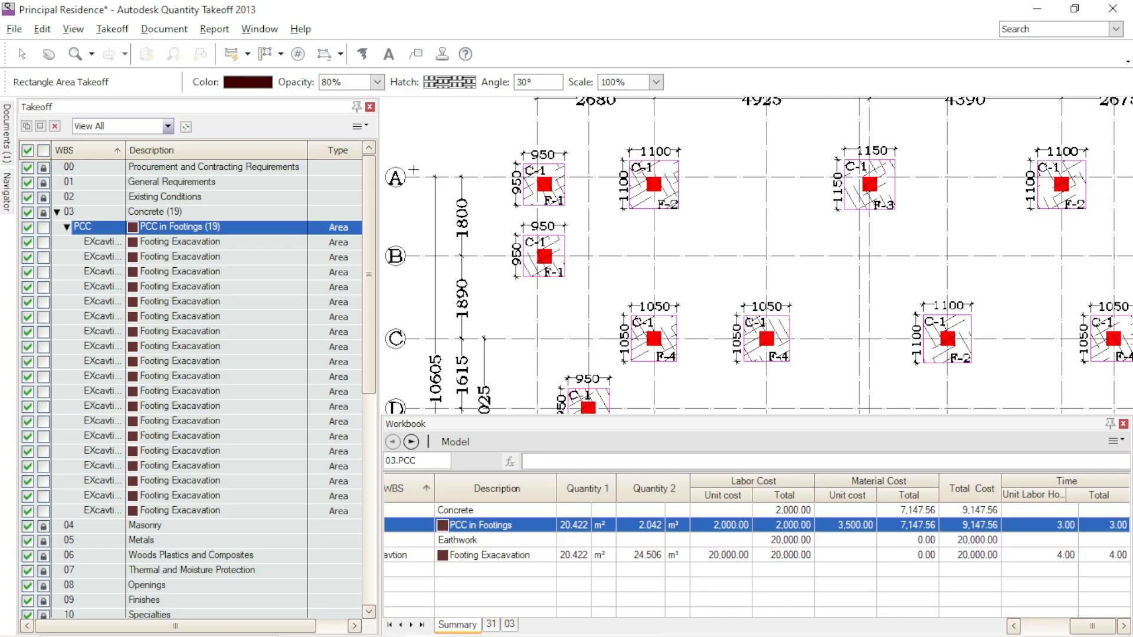
click(443, 83)
click(226, 107)
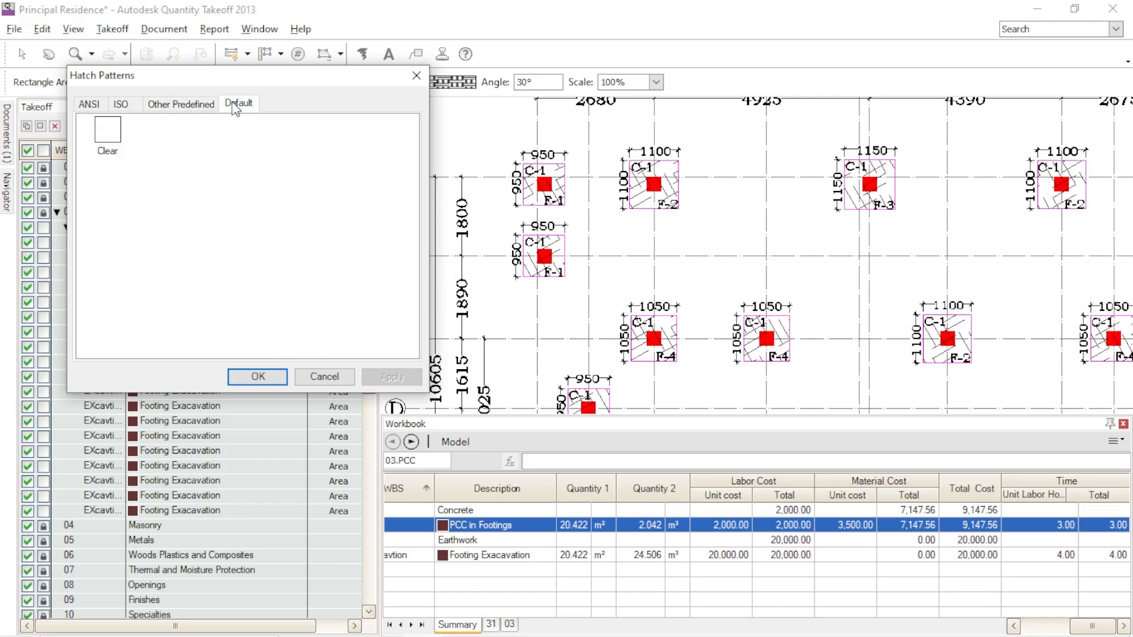
click(114, 132)
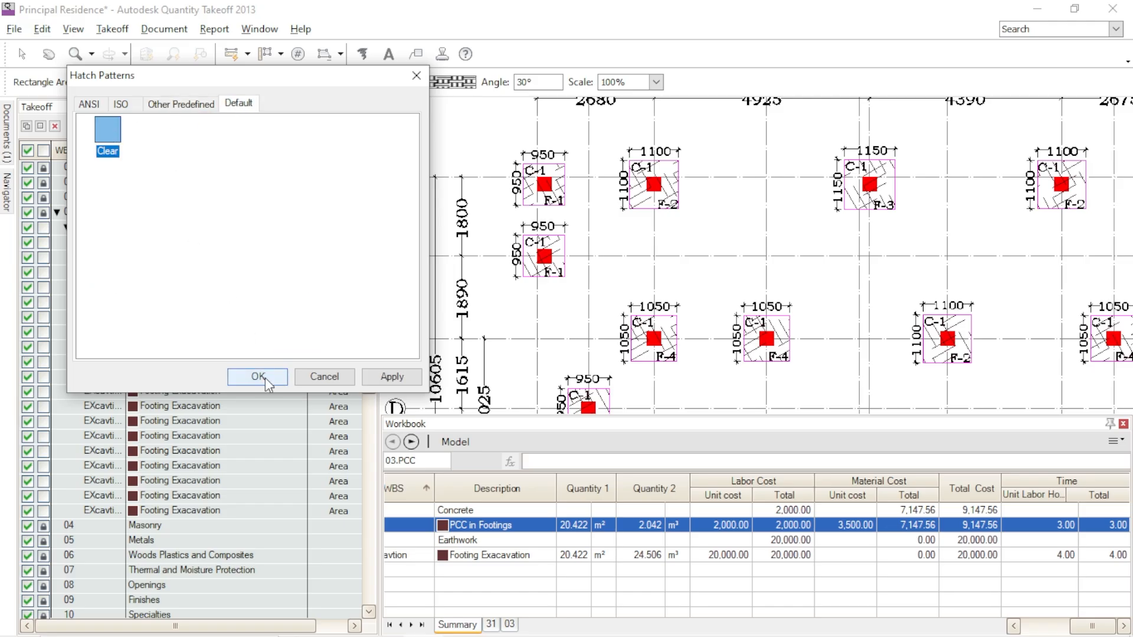
click(392, 377)
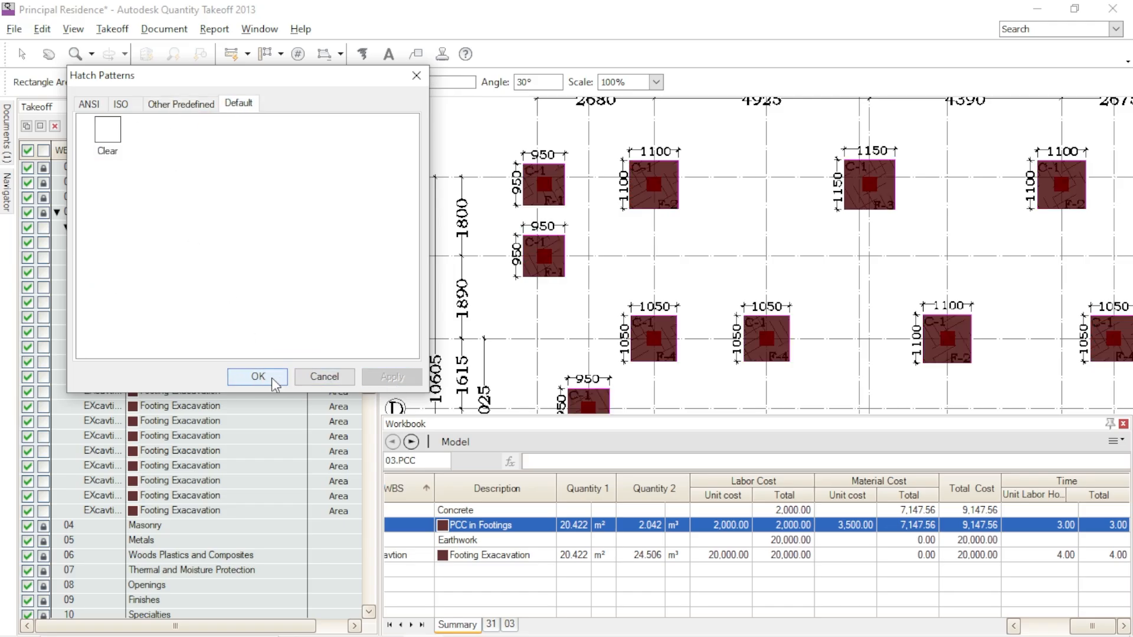
click(246, 381)
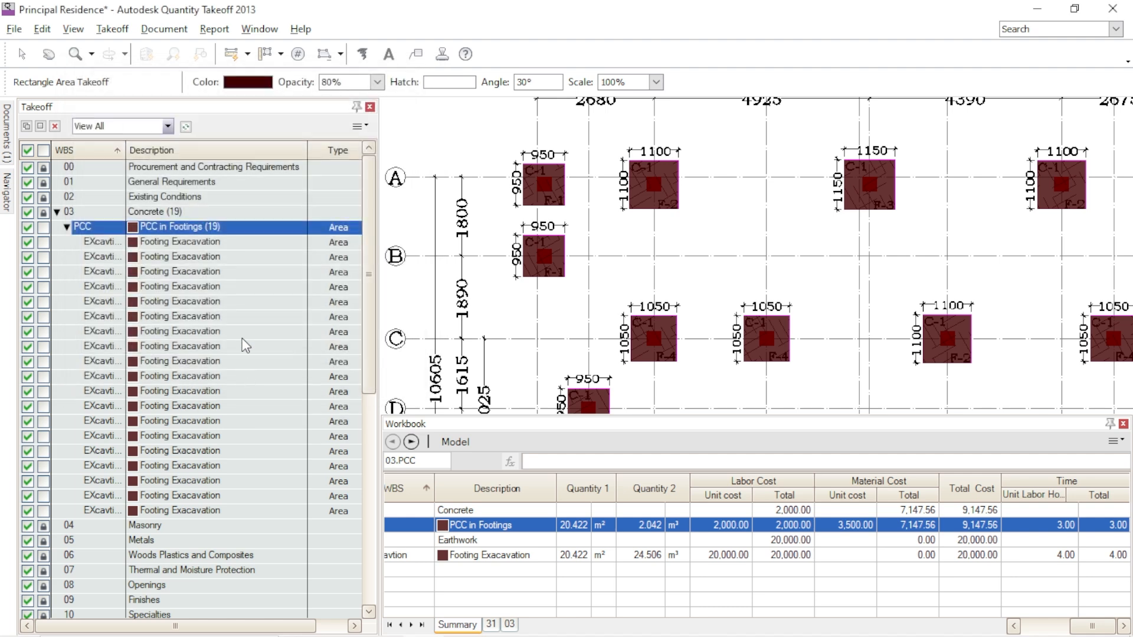
- Set the color of the PCC in Footings item to light red and collapse its list of footings
click(251, 84)
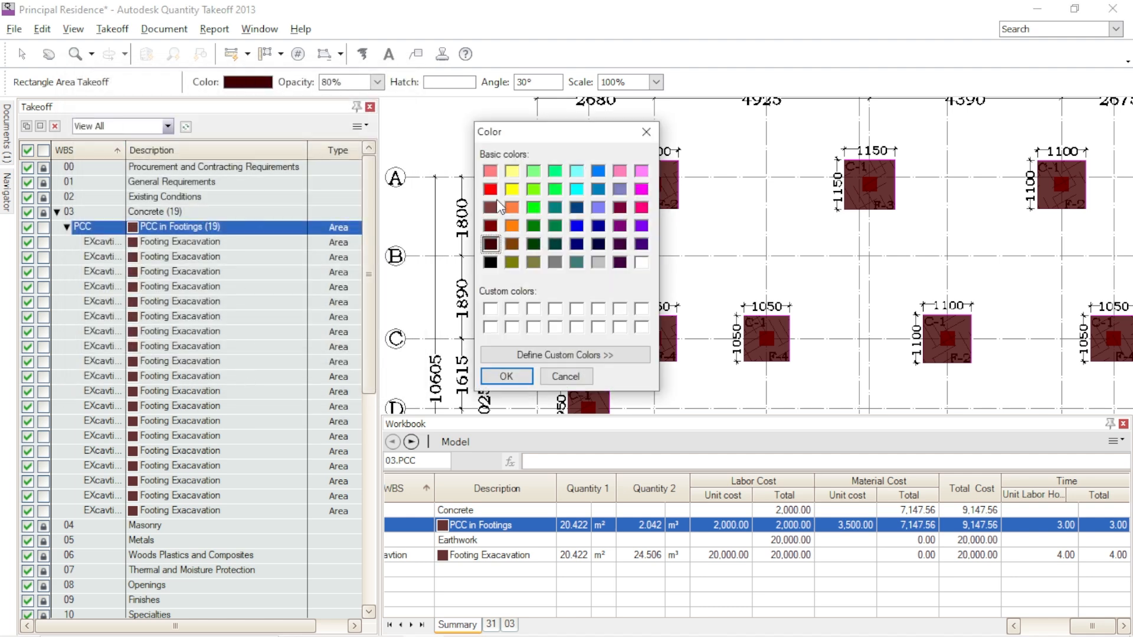
click(491, 171)
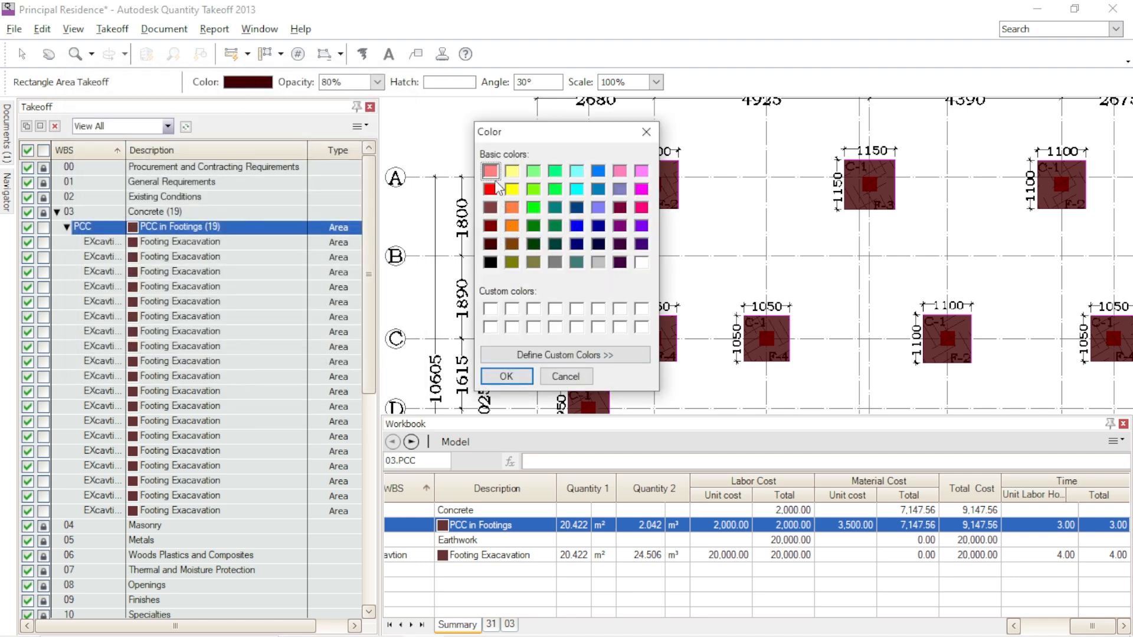
click(507, 376)
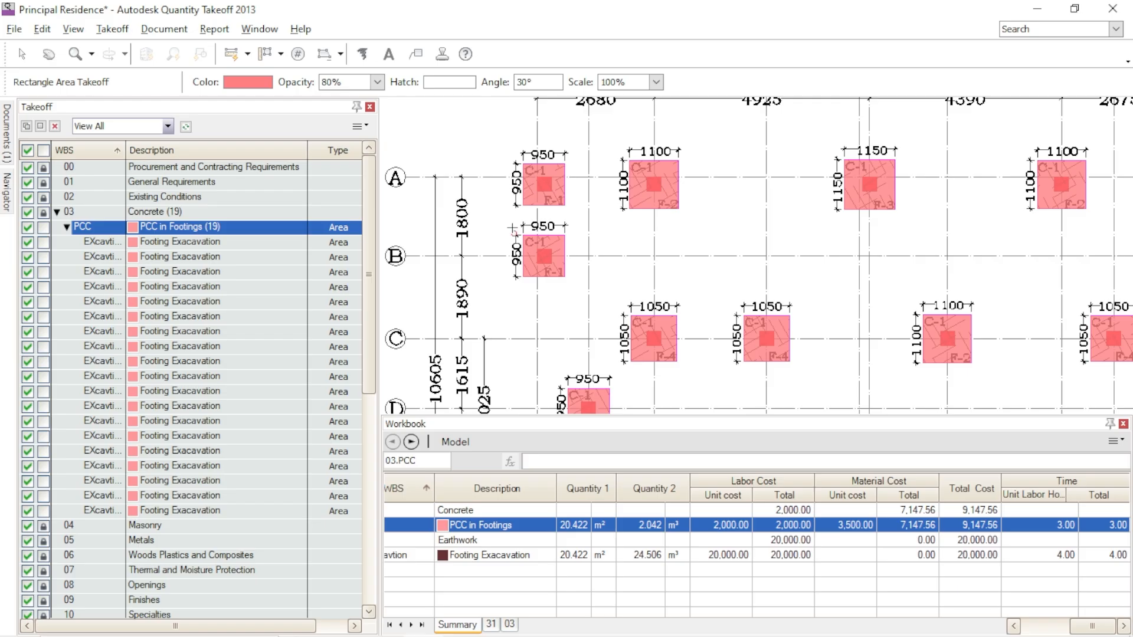
click(66, 227)
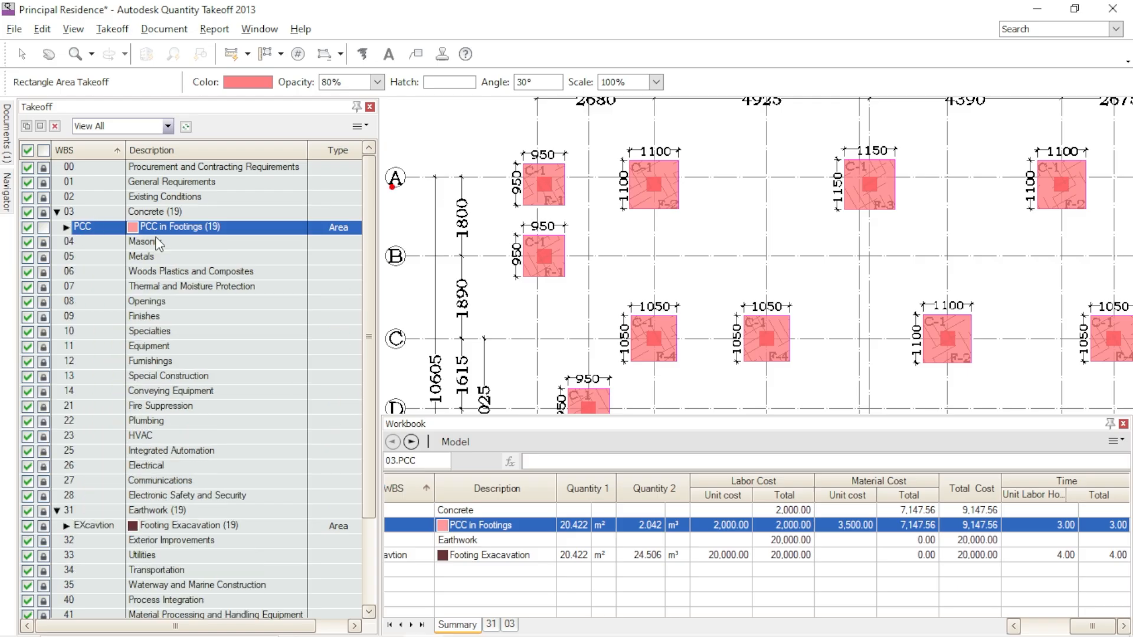
- Enlarge the Workbook by making it taller and narrowing the Takeoff list beside it
scroll(587, 271, down, 2)
scroll(631, 266, up, 4)
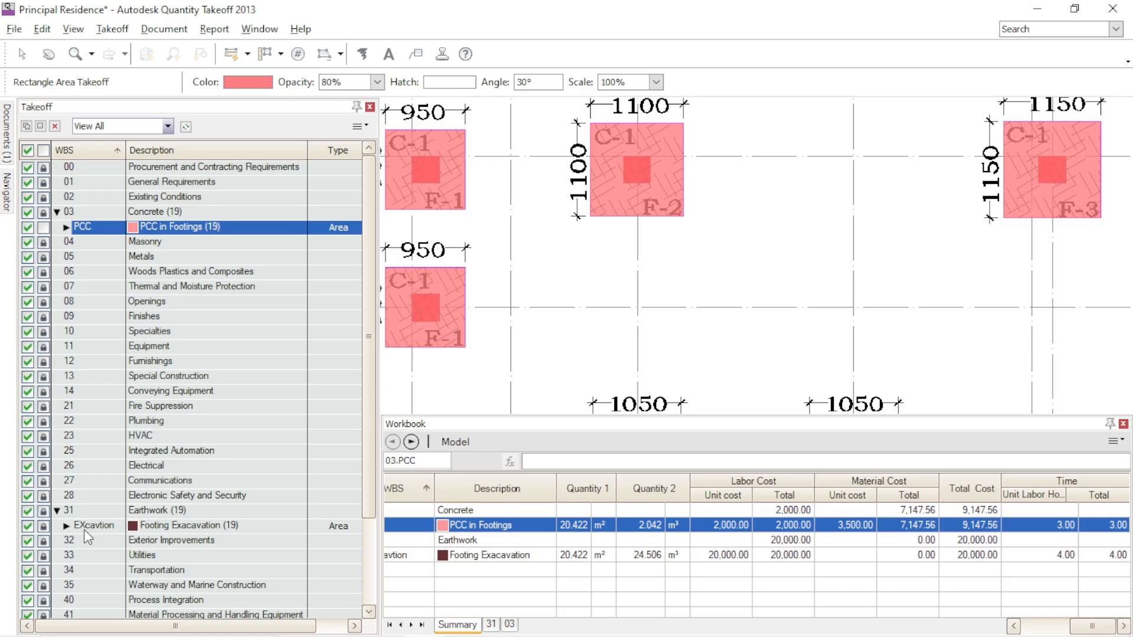
scroll(761, 246, down, 2)
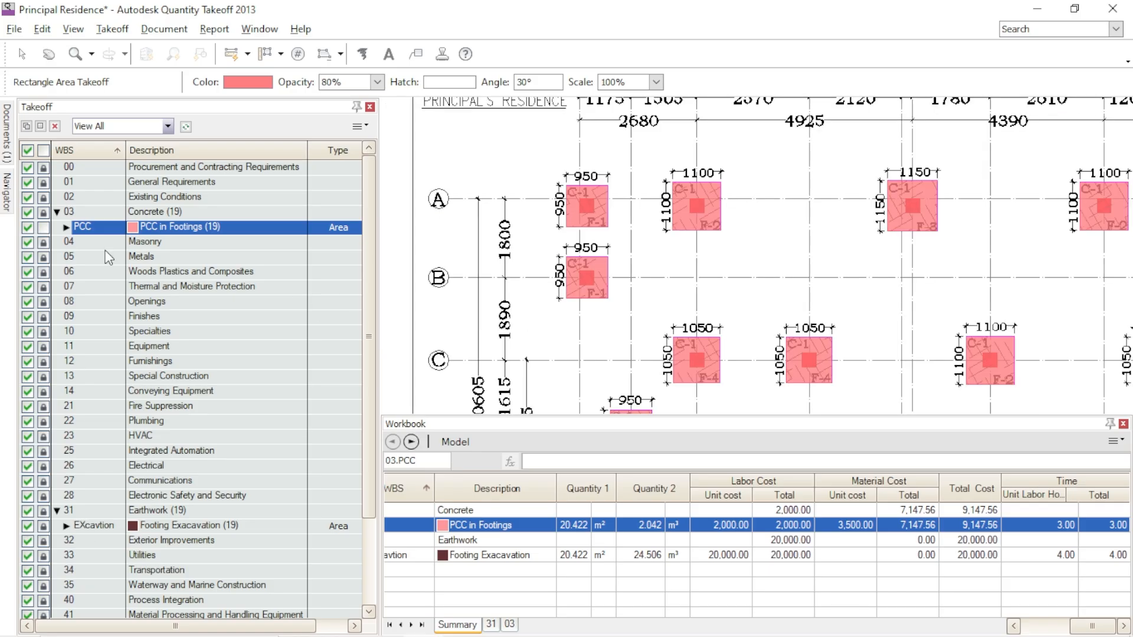
mouse_move(166, 232)
drag(757, 416, 757, 383)
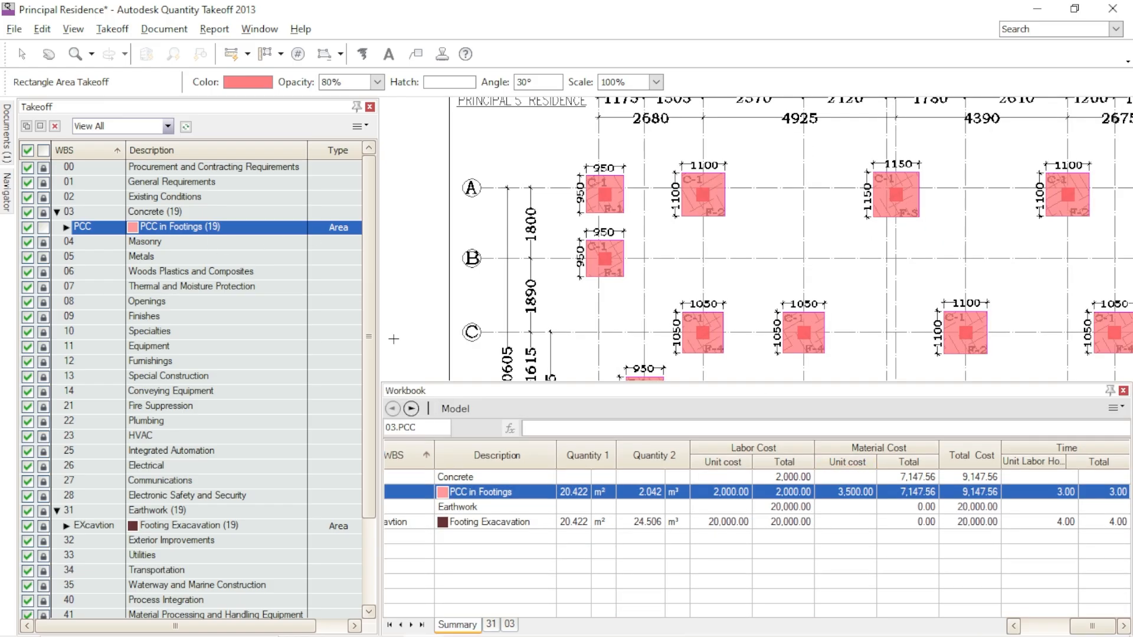
drag(377, 307, 345, 309)
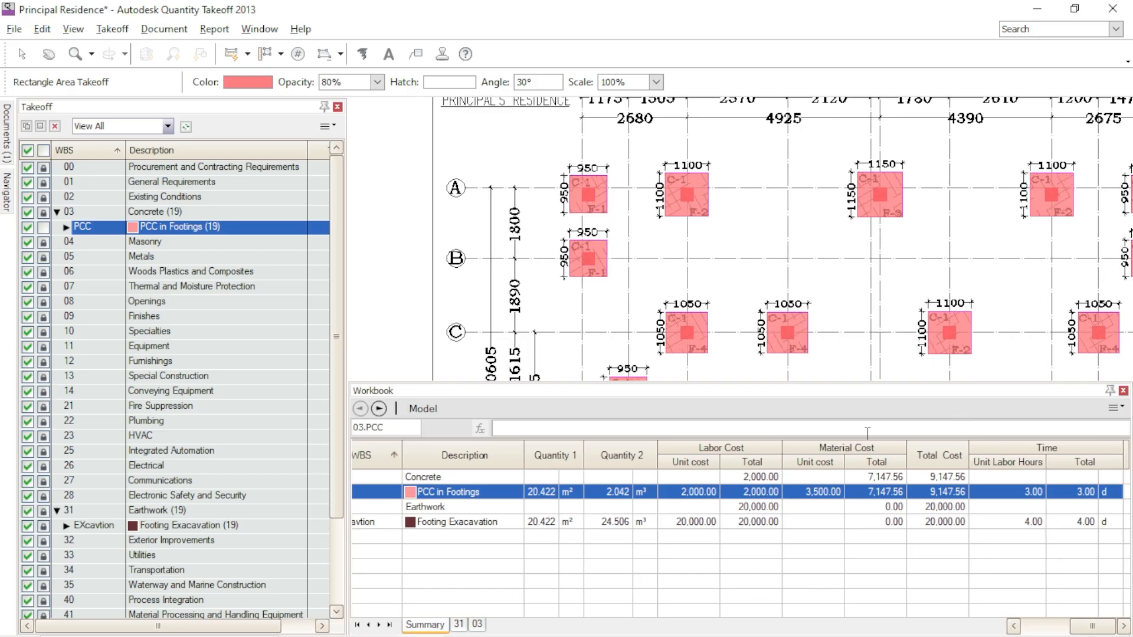
- Duplicate the PCC in Footings item under Concrete by copying and pasting it
scroll(673, 276, down, 2)
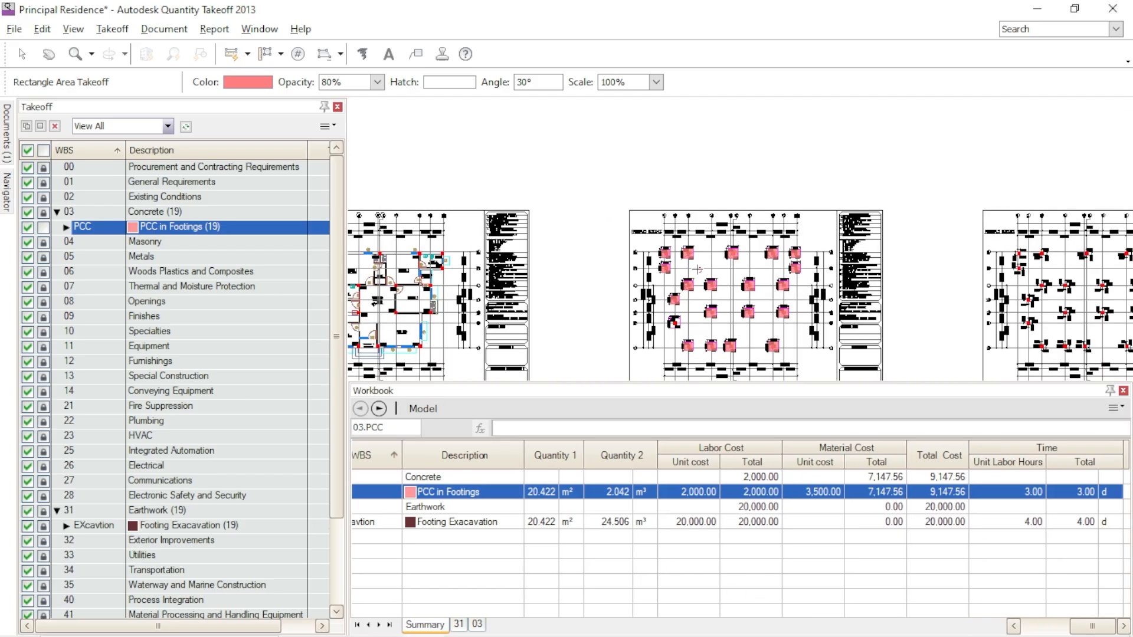
mouse_move(1087, 310)
middle_down()
mouse_move(822, 246)
mouse_move(617, 265)
middle_up()
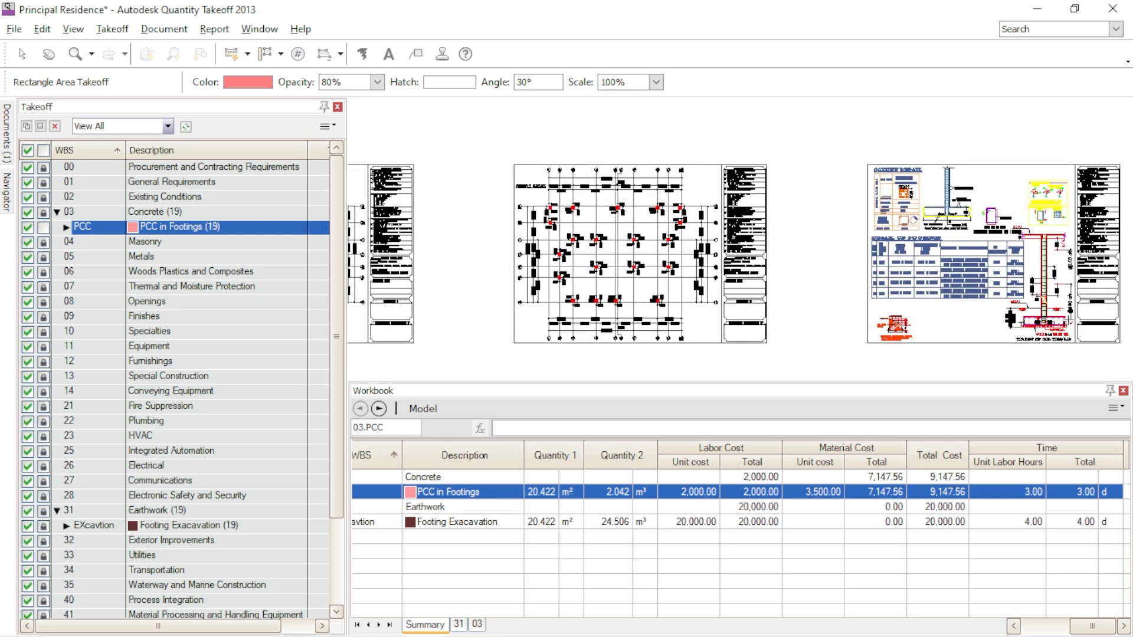
scroll(1064, 320, up, 4)
scroll(858, 301, down, 2)
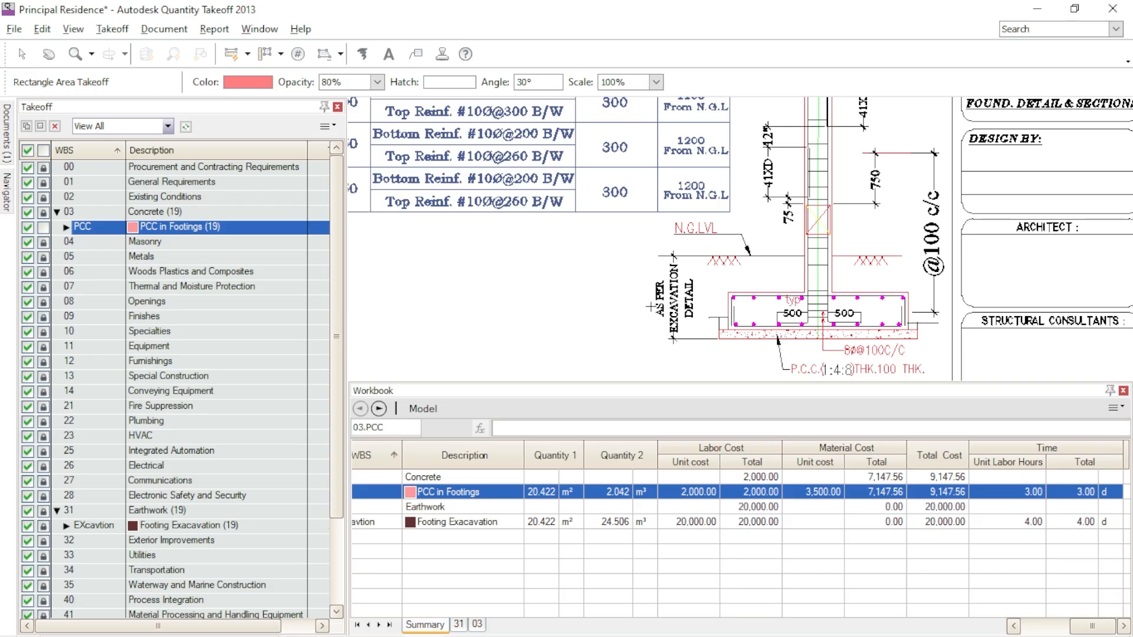
middle_drag(613, 272, 644, 379)
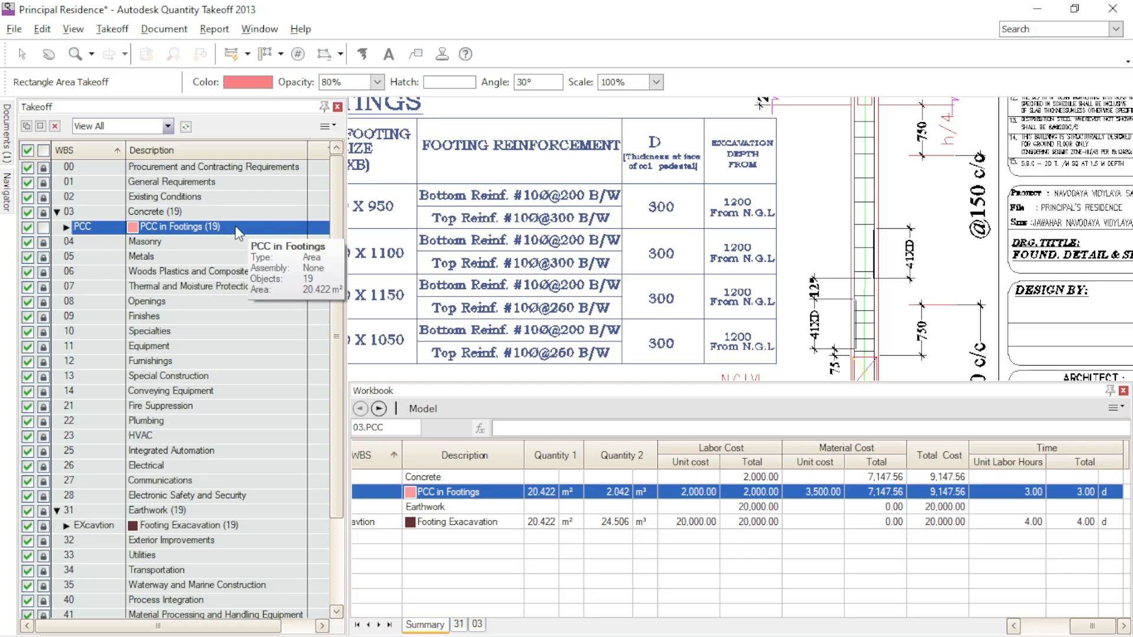
click(81, 230)
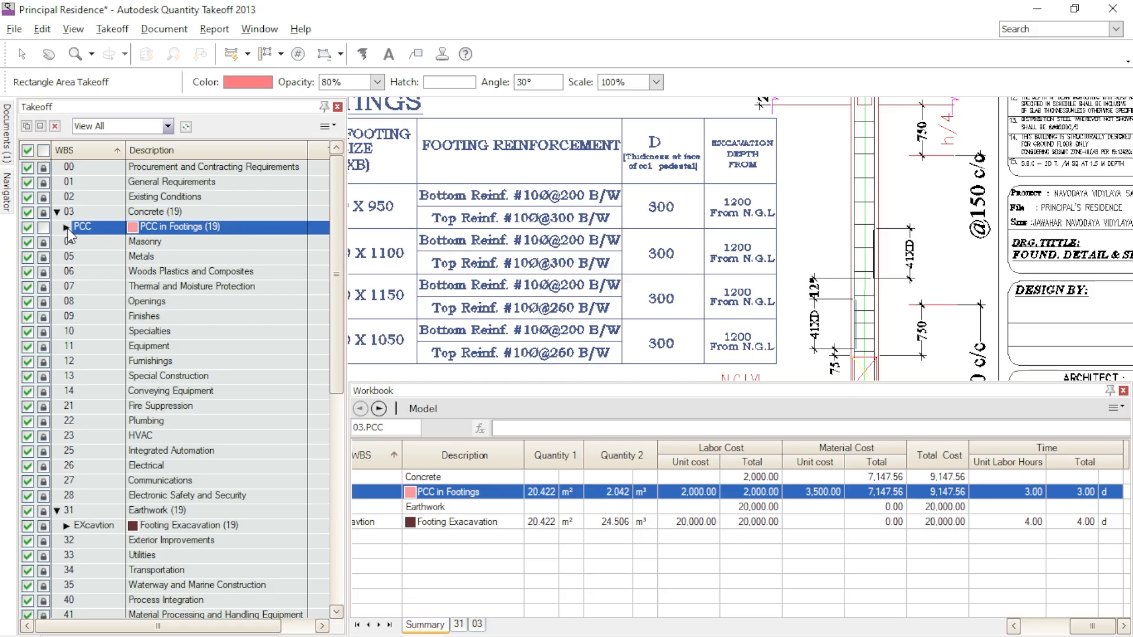
click(67, 227)
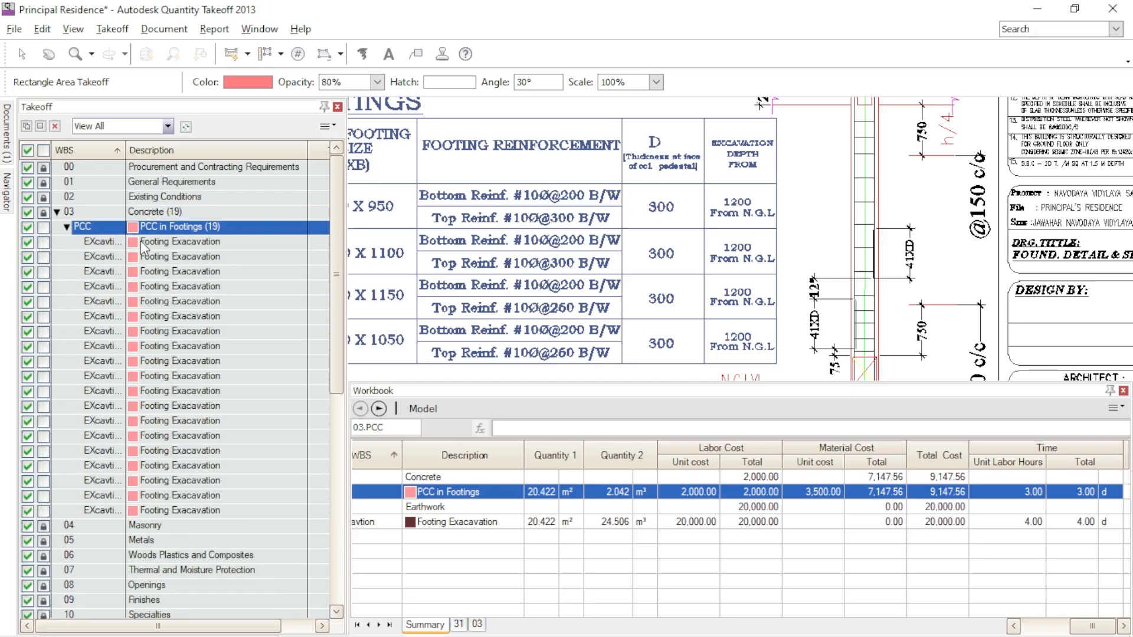
click(67, 227)
right_click(115, 229)
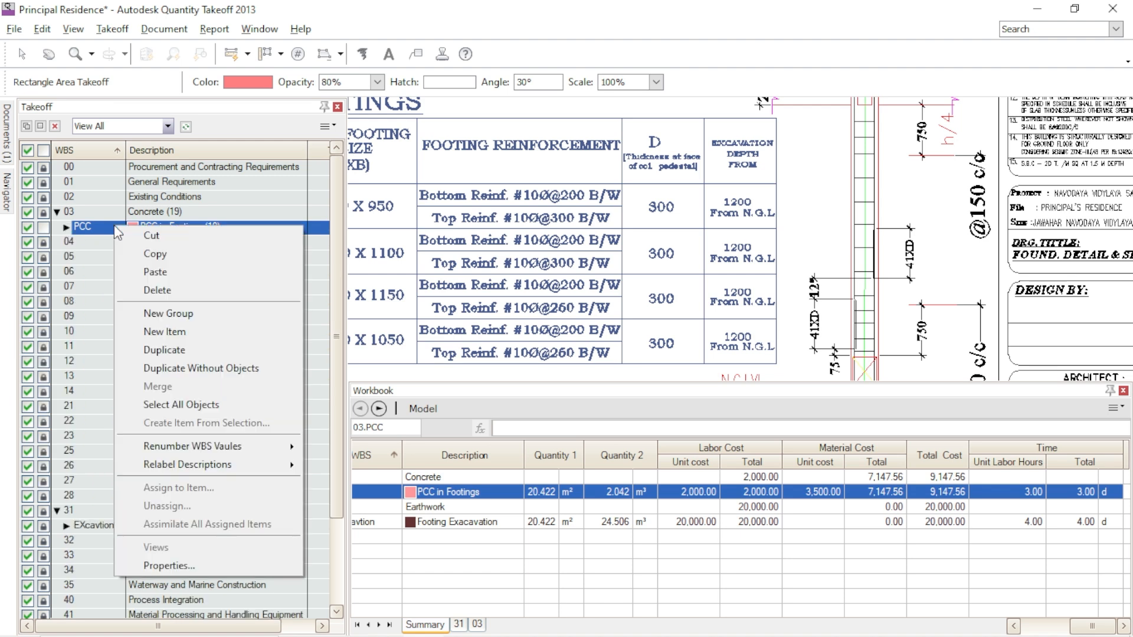
click(163, 259)
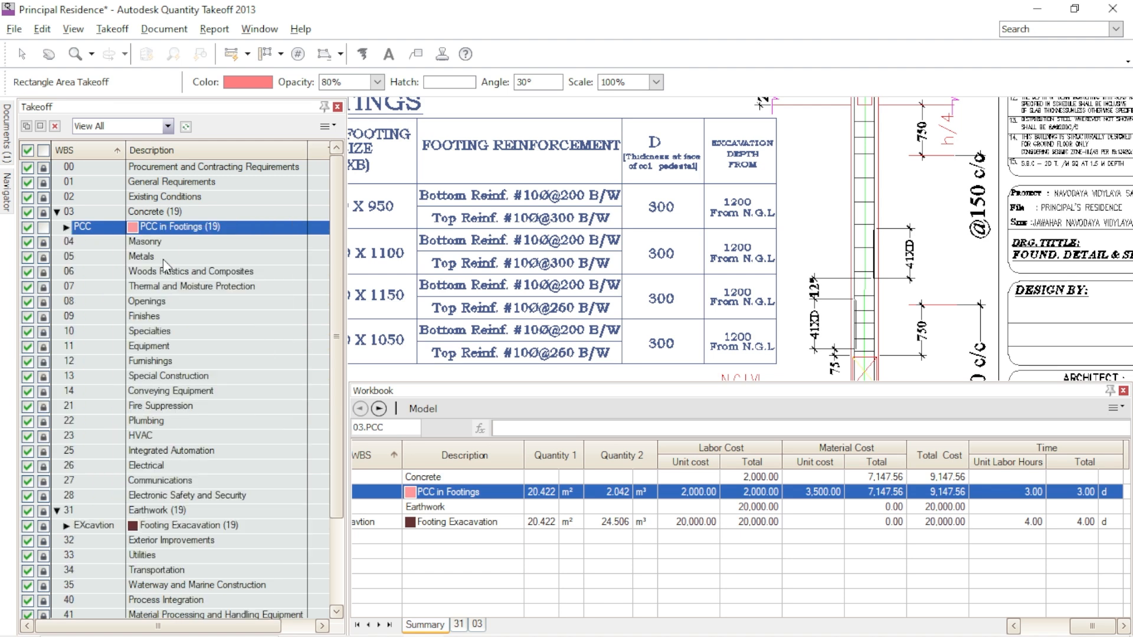
right_click(93, 235)
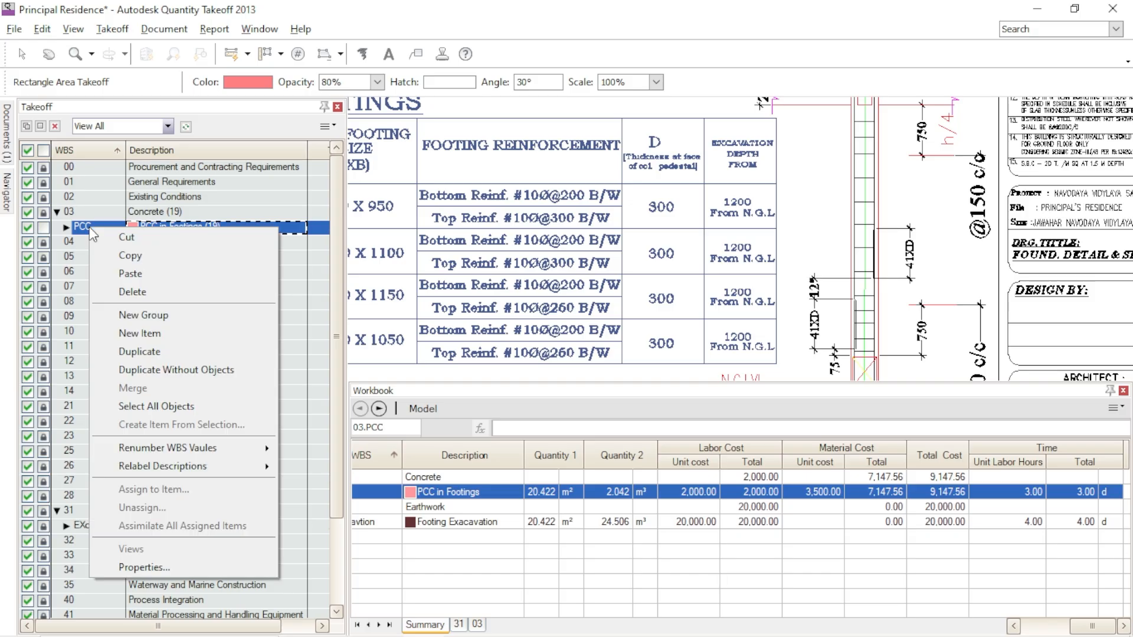
click(125, 275)
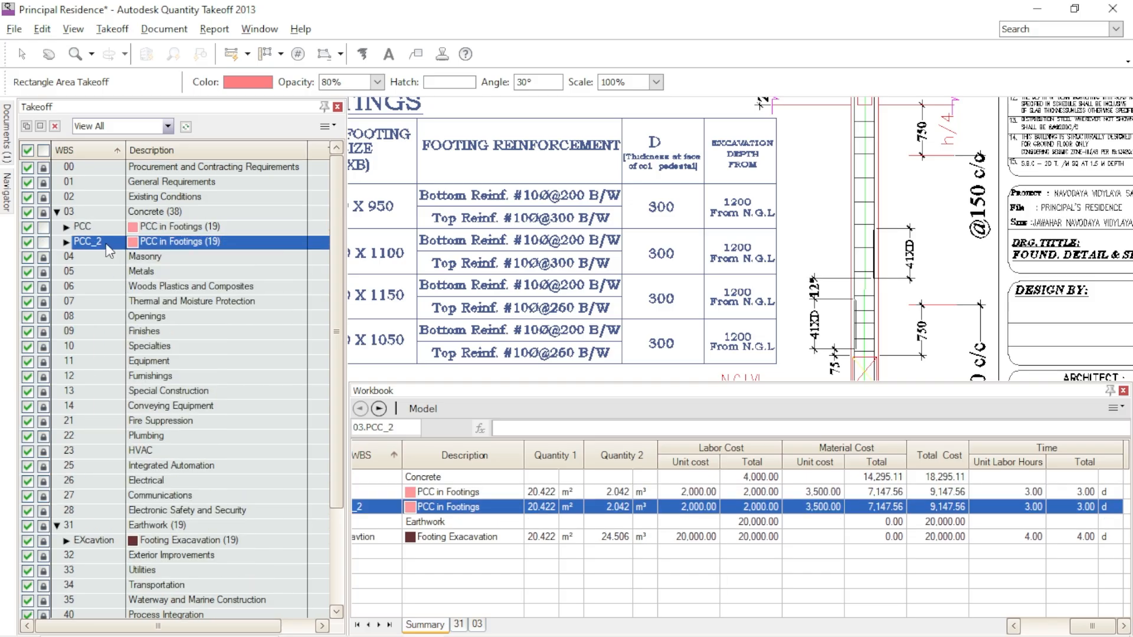
- Check the concrete grade in the drawing's general notes and set the WBS code of the pasted PCC_2 item to RMC
click(105, 243)
click(107, 244)
double_click(107, 244)
scroll(794, 279, down, 3)
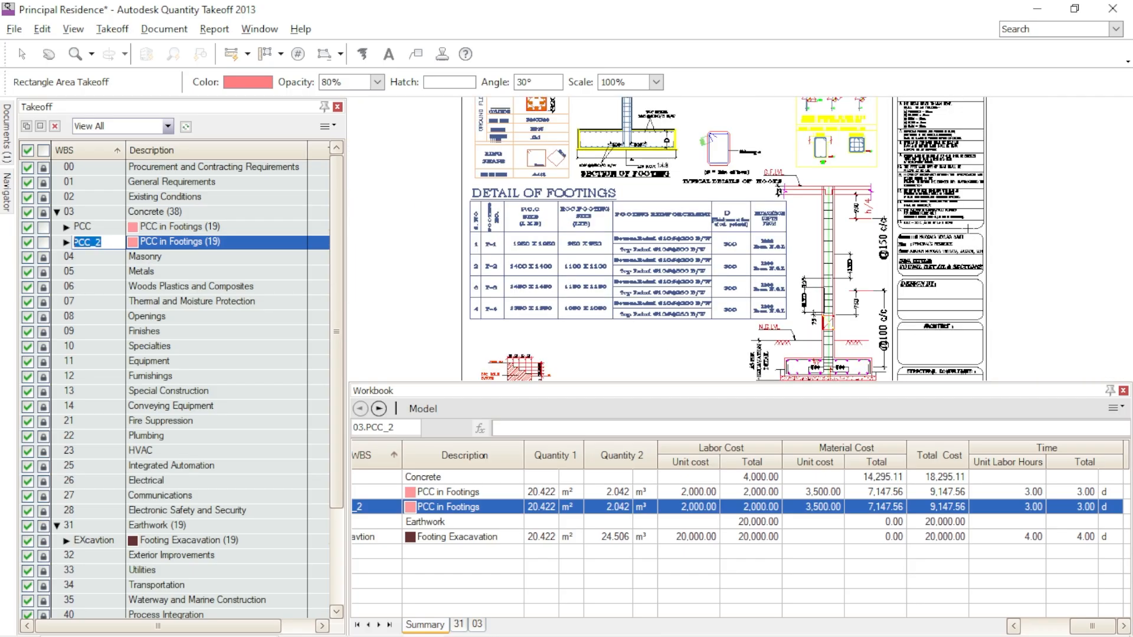
scroll(639, 214, up, 5)
scroll(796, 200, down, 3)
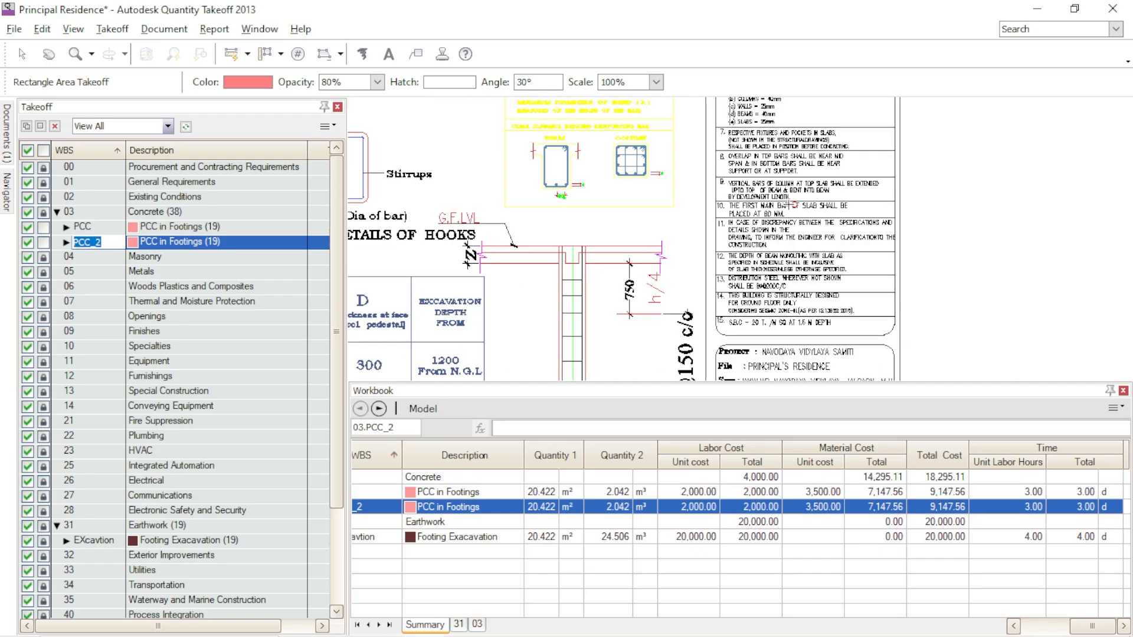
scroll(791, 205, up, 2)
middle_drag(889, 209, 911, 364)
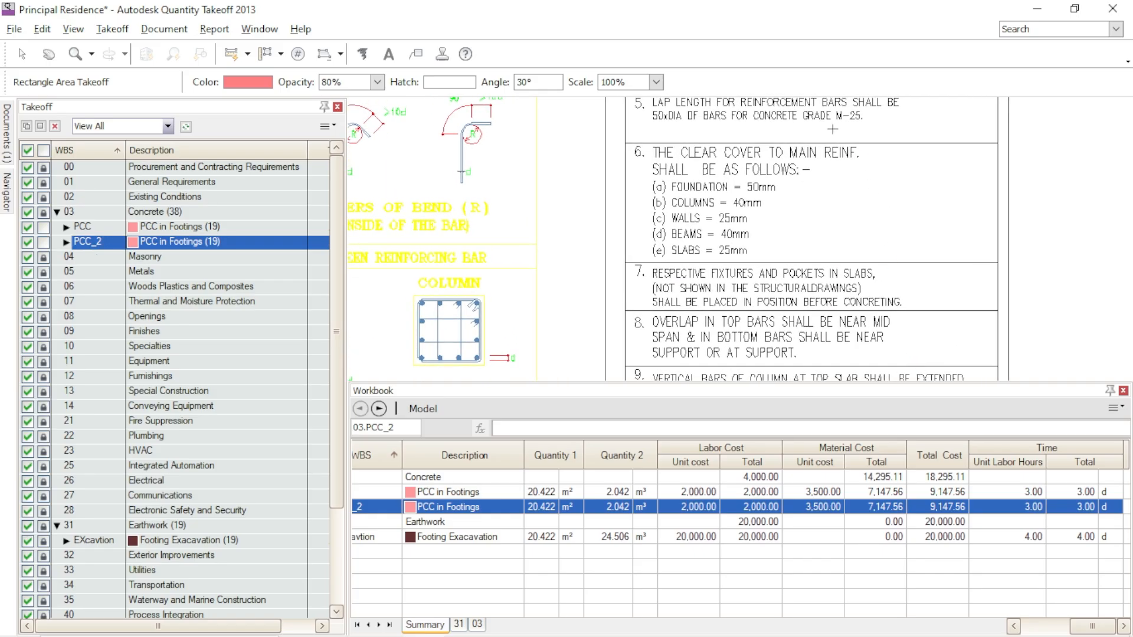
click(108, 243)
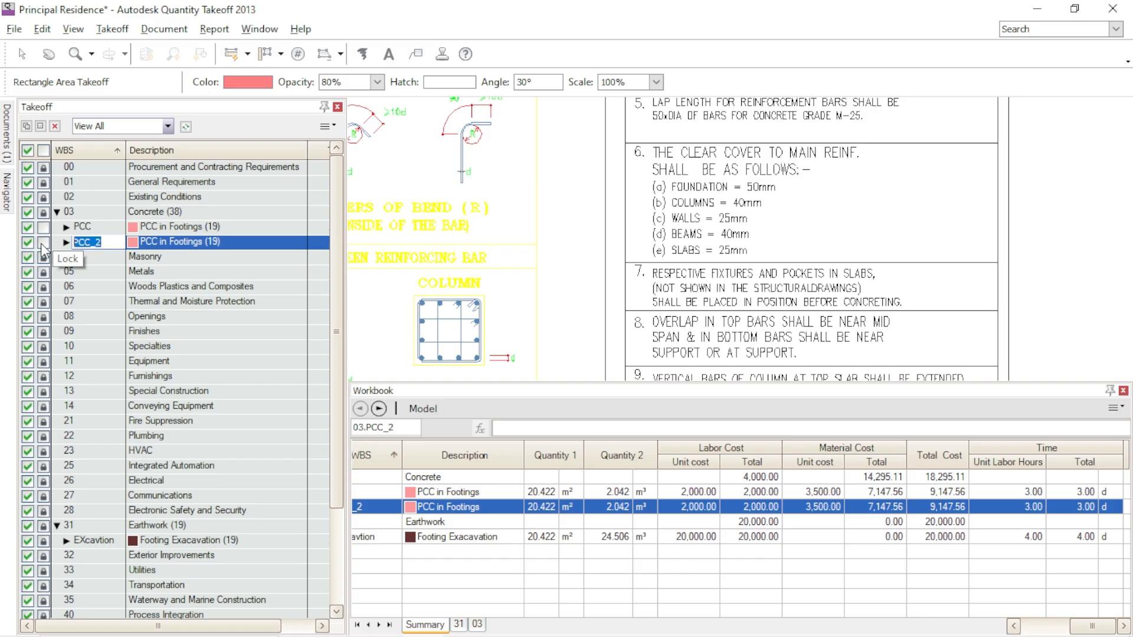
text(RMC)
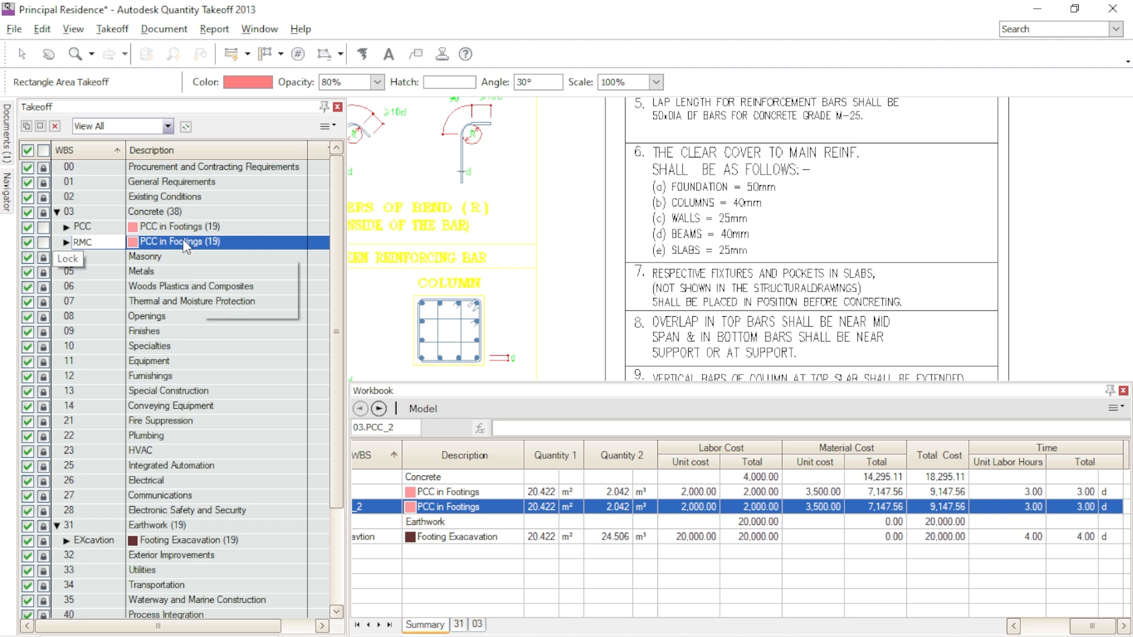
- Change the RMC item's description to RMC M25 Footings
key(Tab)
text(RM)
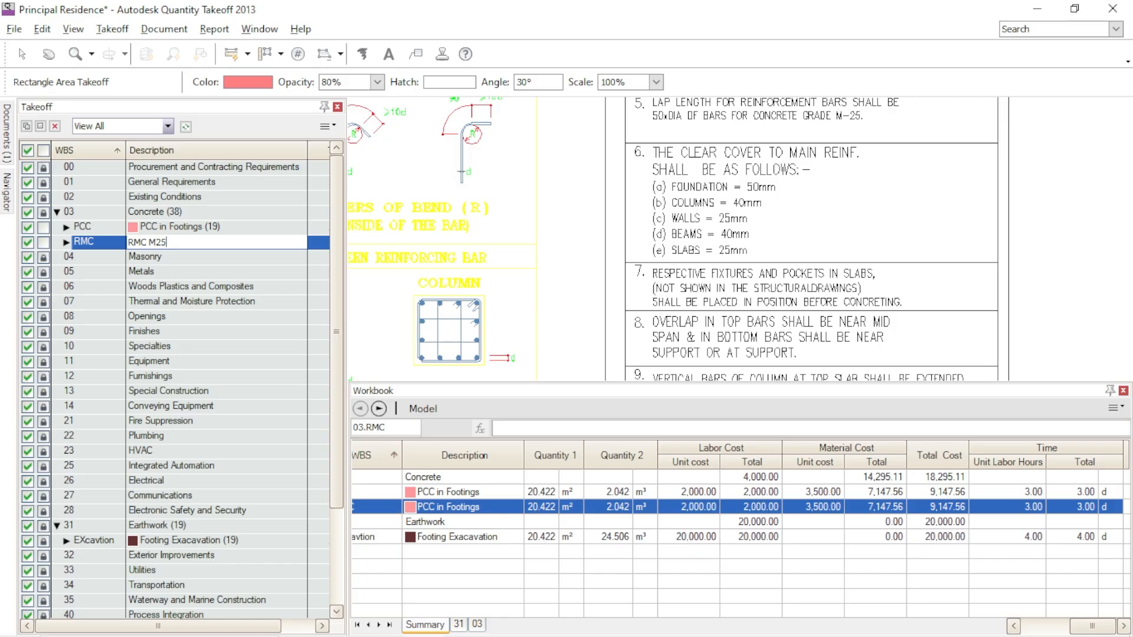
text(C M25 Footings)
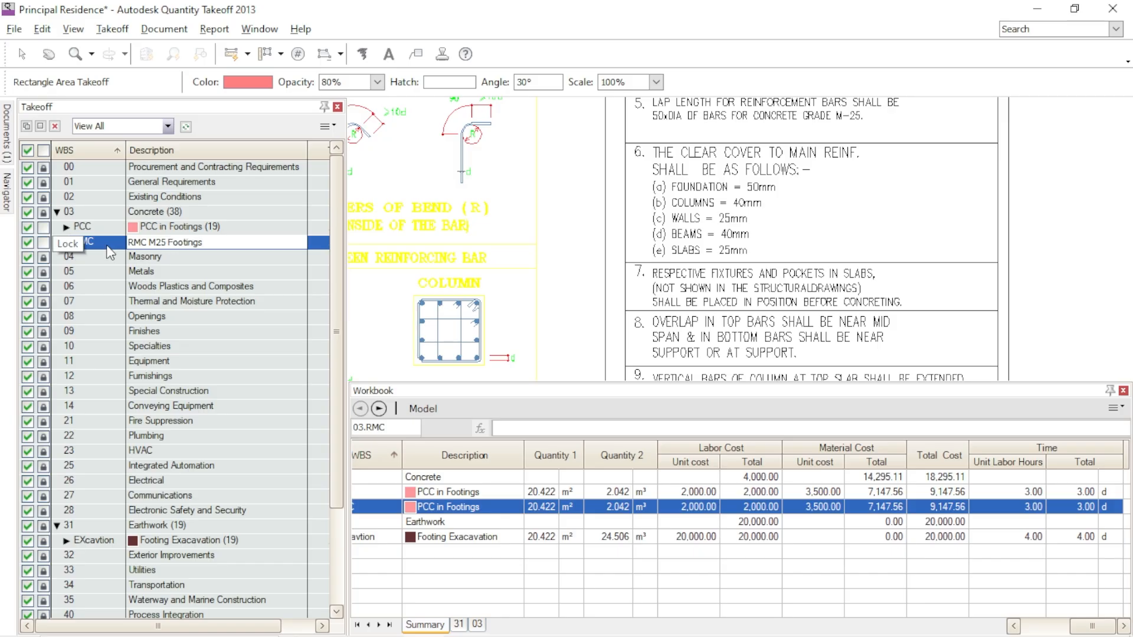
key(shift+Tab)
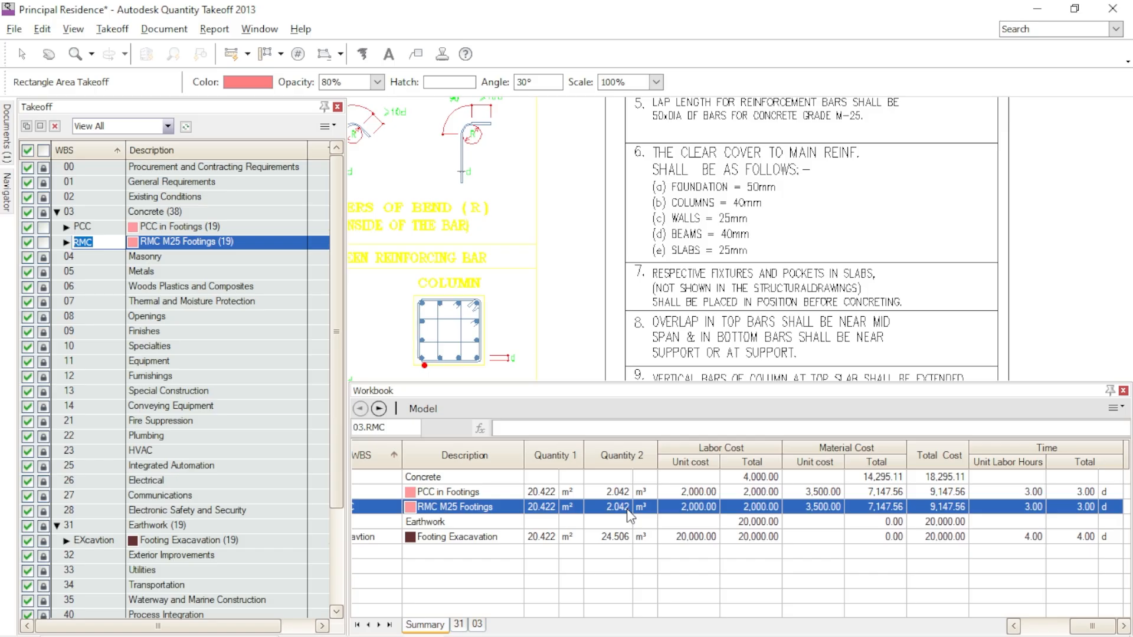
- Set the thickness of the RMC M25 Footings item to 0.3 m in its properties
double_click(255, 251)
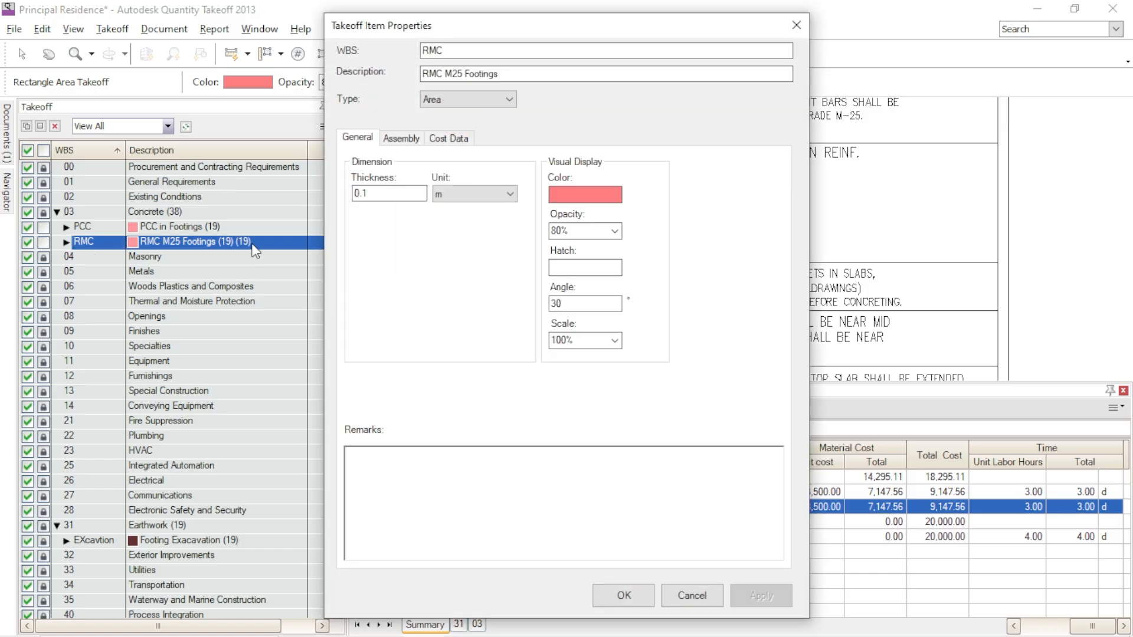
drag(376, 197, 315, 190)
text(0.3)
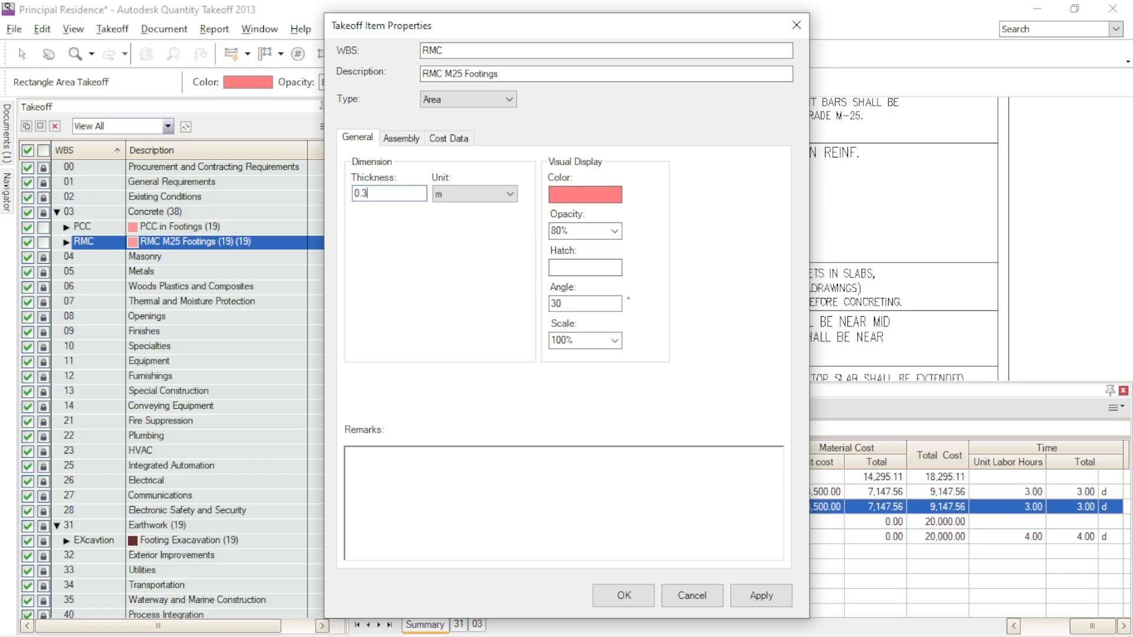
- Set the RMC item's display color to bright green, apply the changes and close the item properties
click(585, 195)
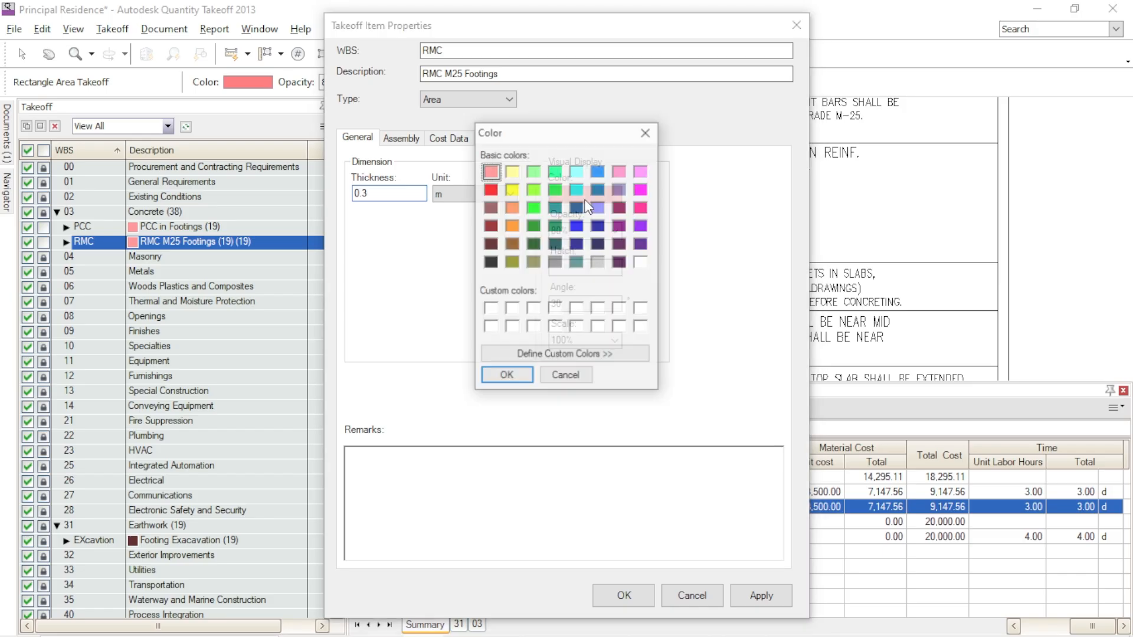
click(535, 207)
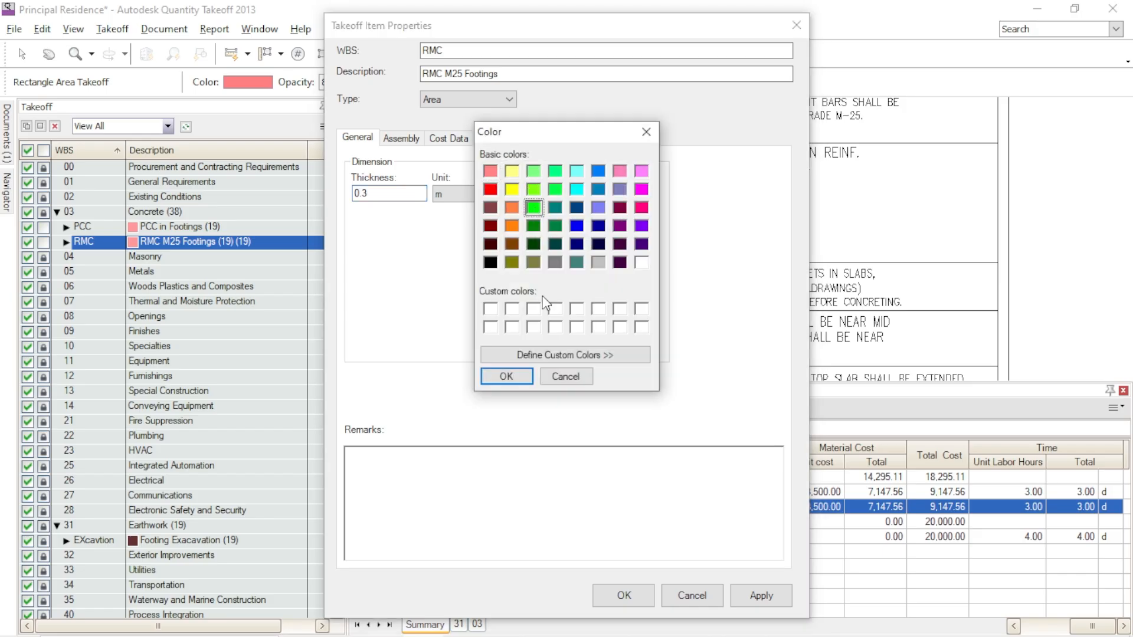
click(527, 377)
click(753, 603)
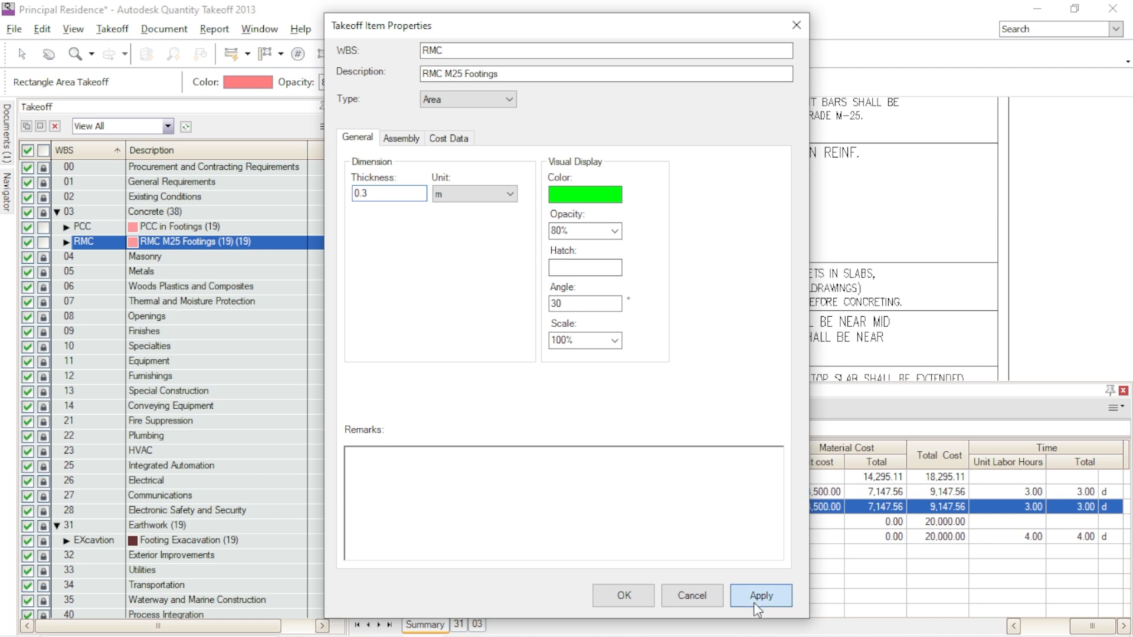
click(646, 594)
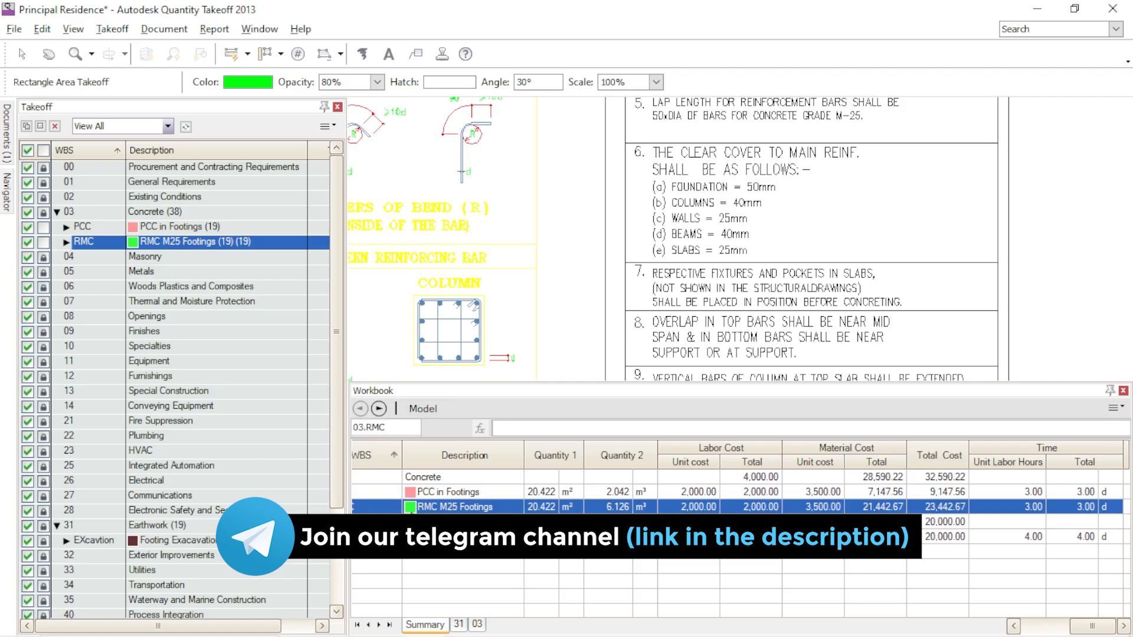
- Set the material cost of the RMC M25 Footings item to 5,500, apply it and close the properties
double_click(164, 244)
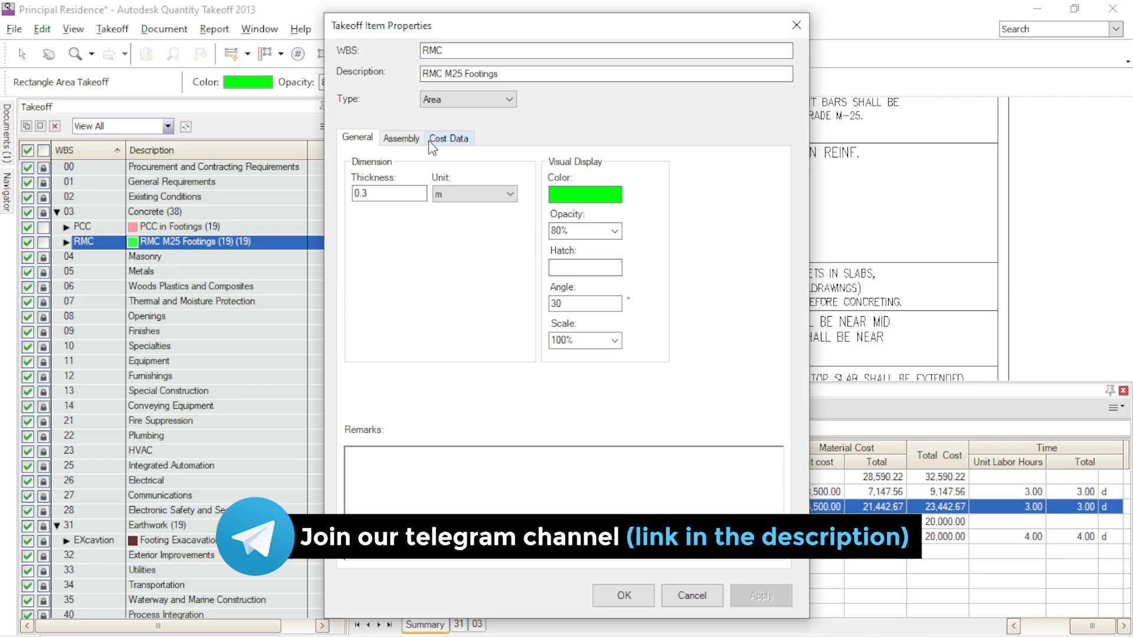
click(433, 141)
double_click(424, 353)
text(5500)
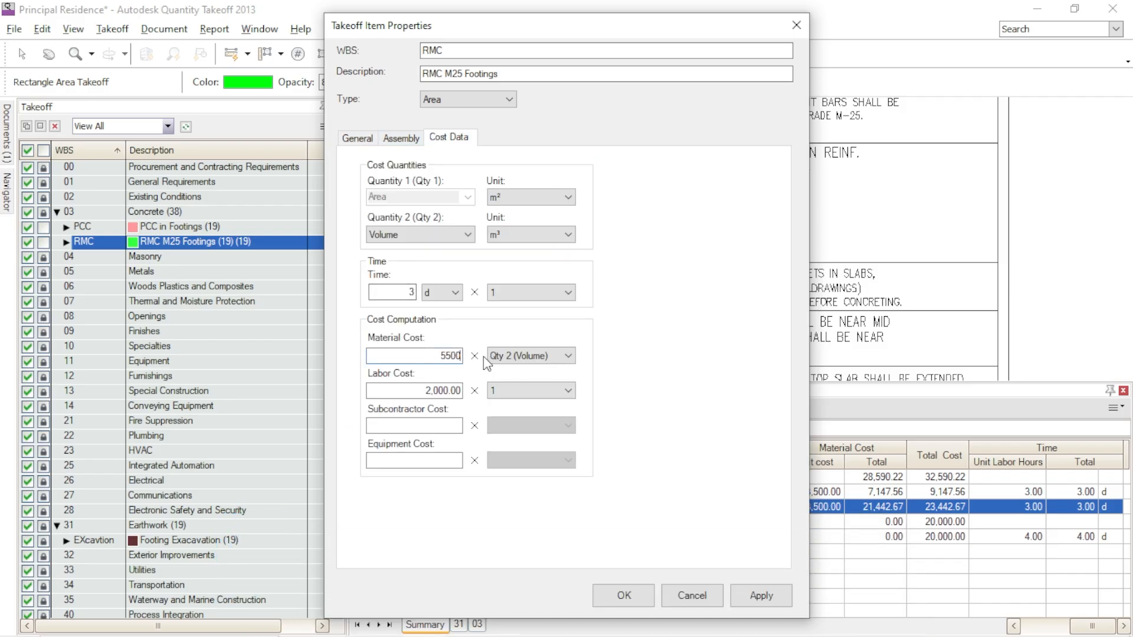
click(758, 596)
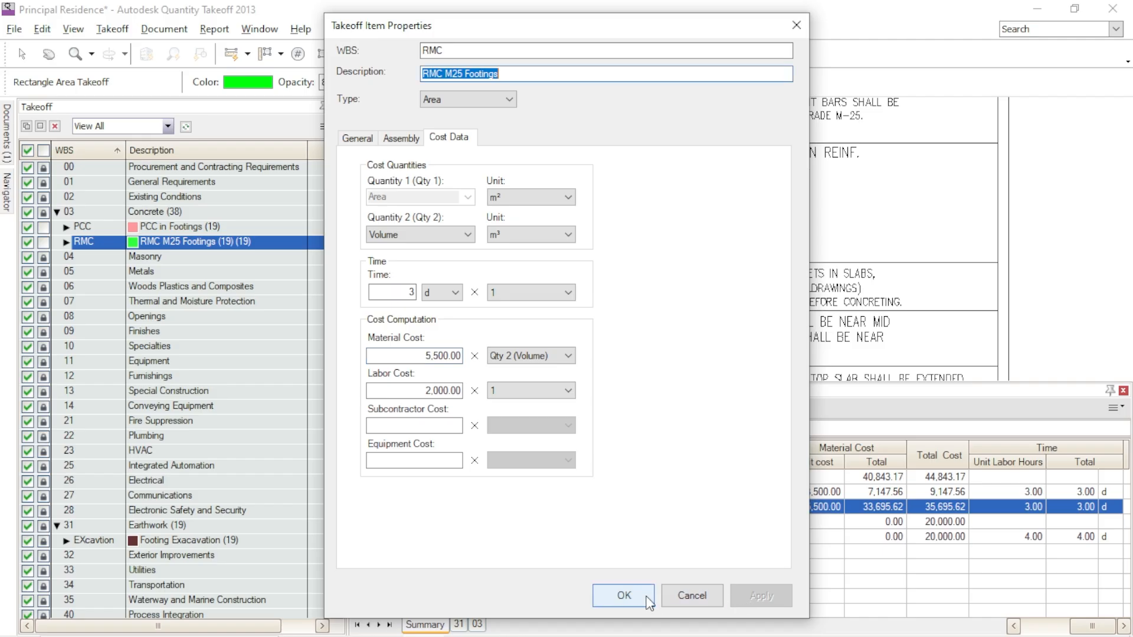
click(624, 596)
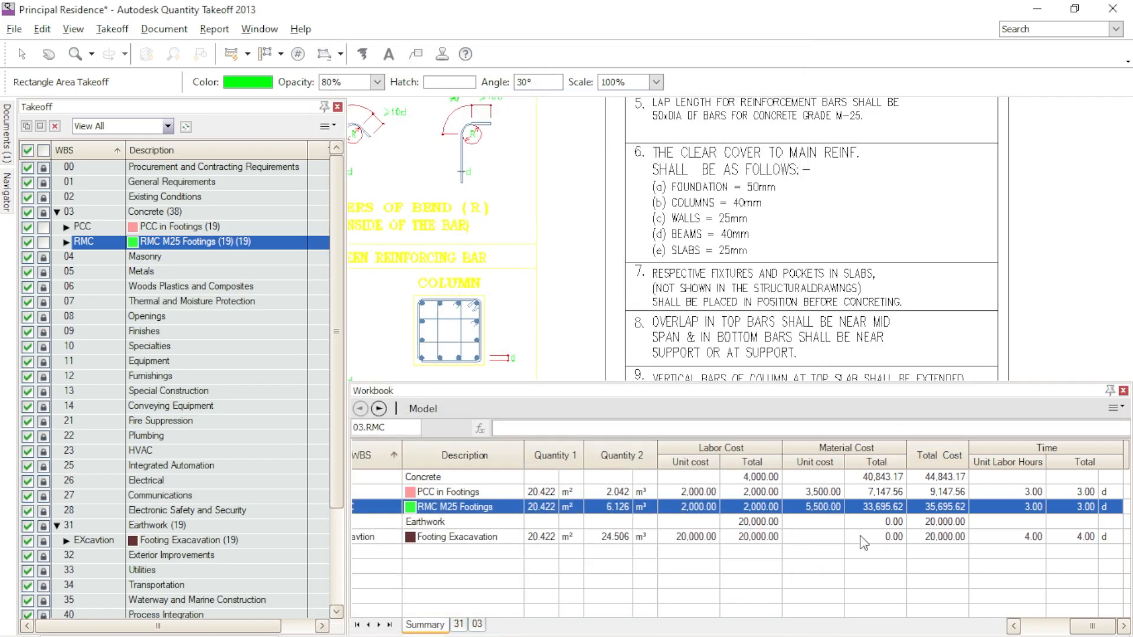
- Examine the column and footing section in the foundation detail drawing
scroll(850, 278, down, 3)
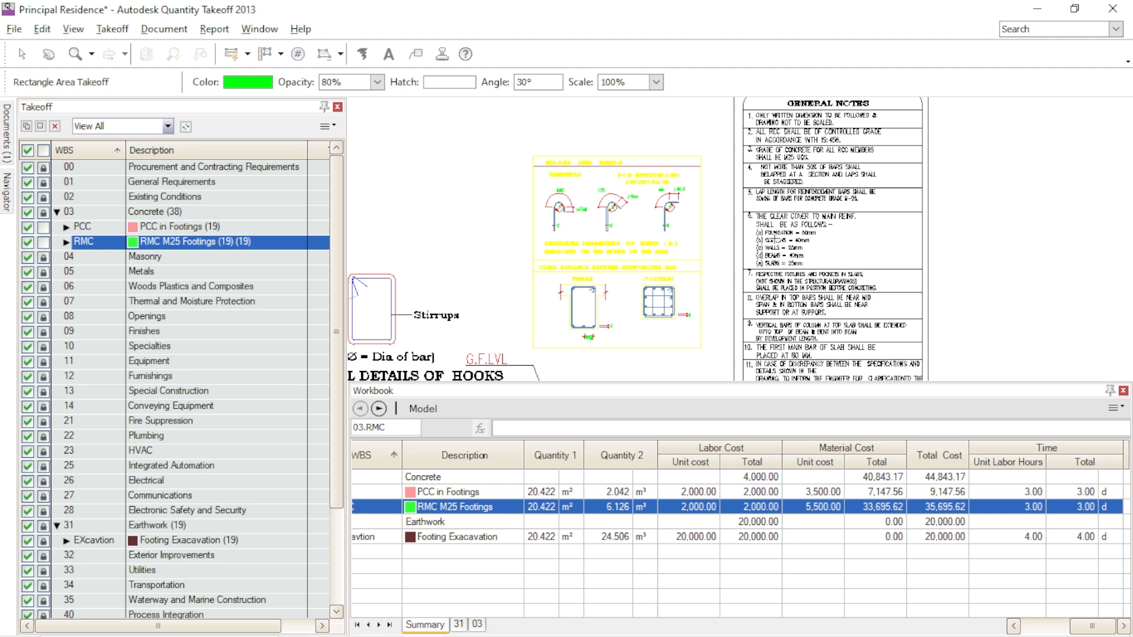
scroll(774, 239, down, 2)
scroll(688, 244, up, 3)
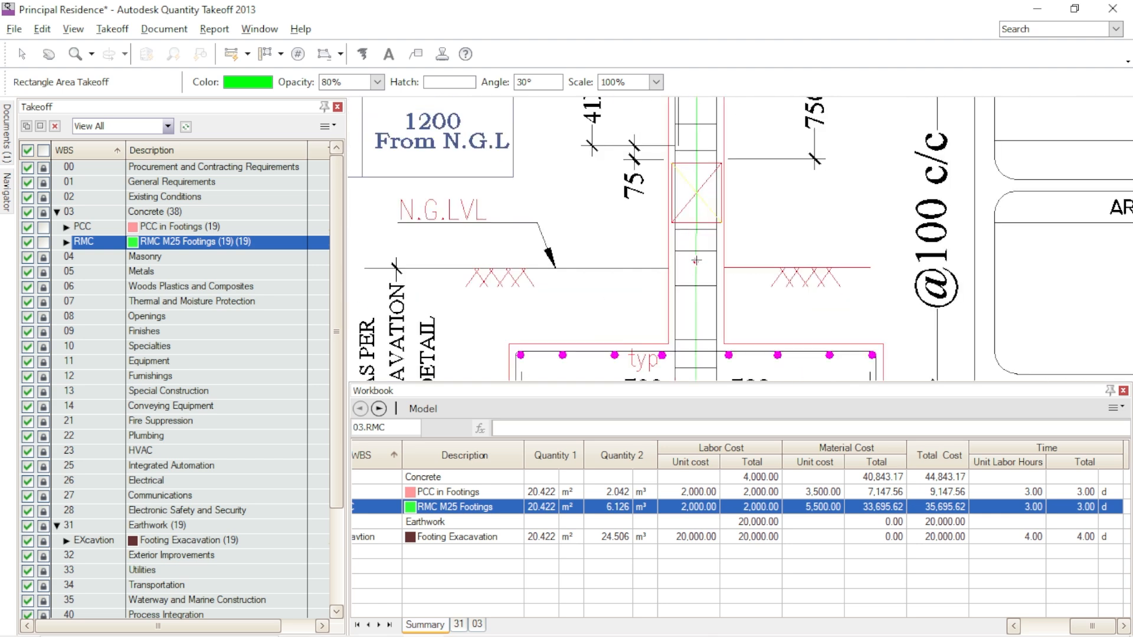
scroll(697, 285, down, 1)
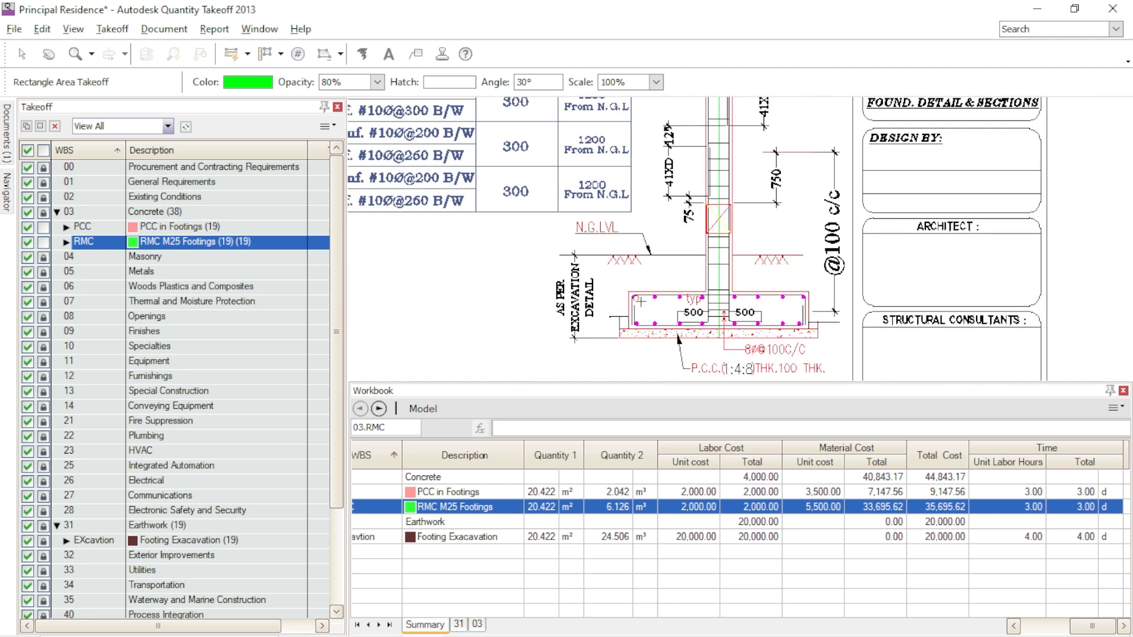
middle_drag(721, 261, 718, 286)
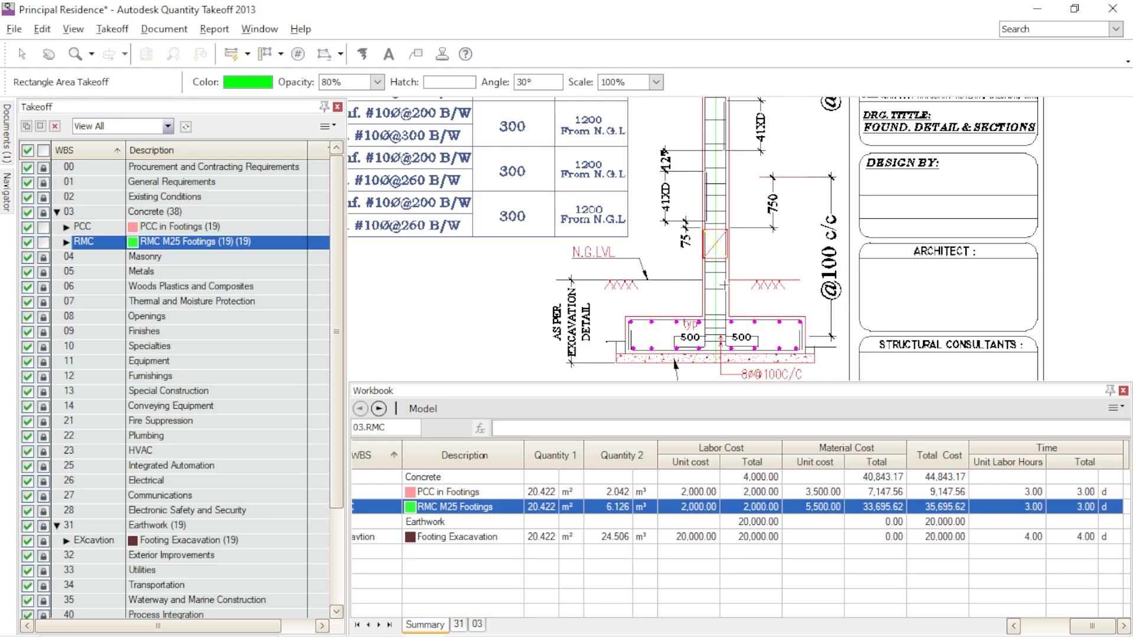
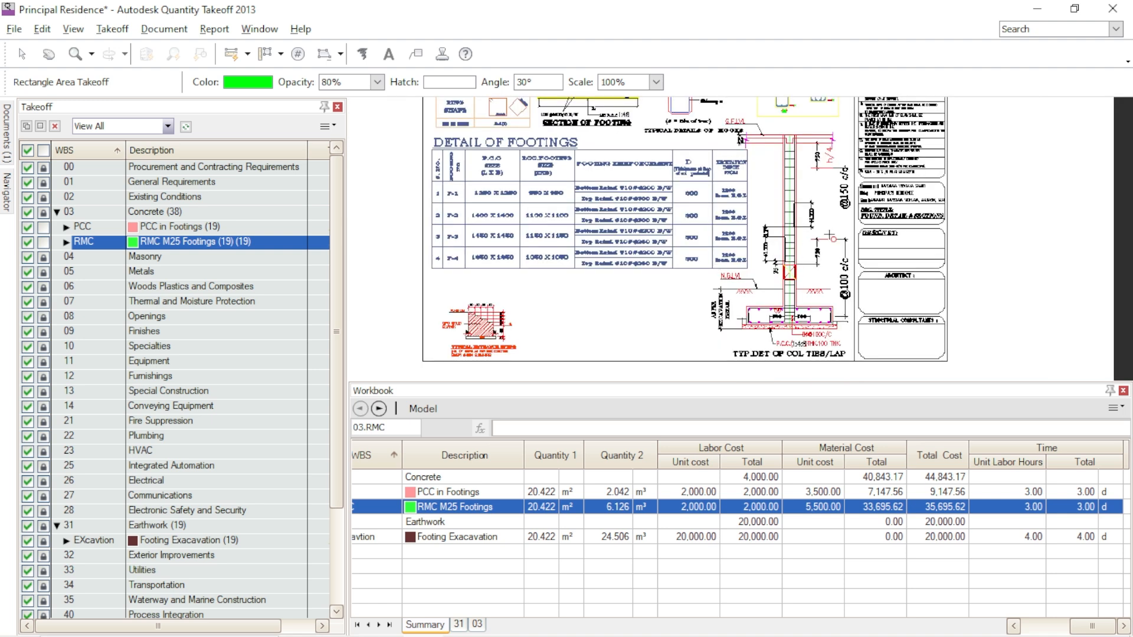
- Review the footing details and the footing areas highlighted on the foundation layout plan
scroll(829, 236, up, 3)
scroll(661, 287, down, 2)
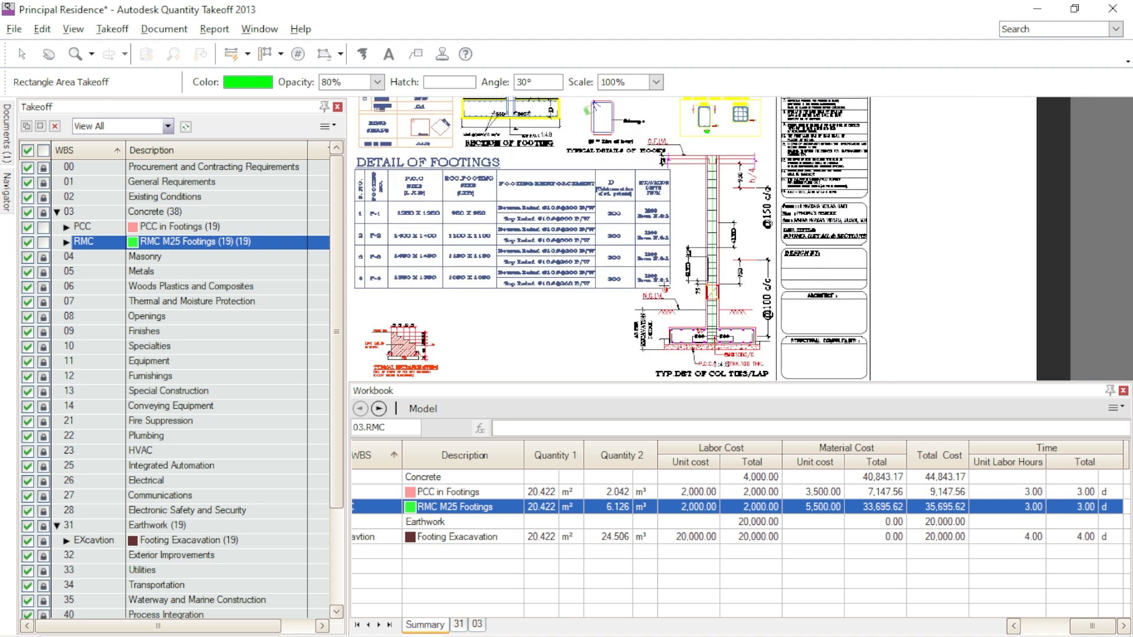
scroll(584, 301, down, 3)
scroll(647, 296, up, 3)
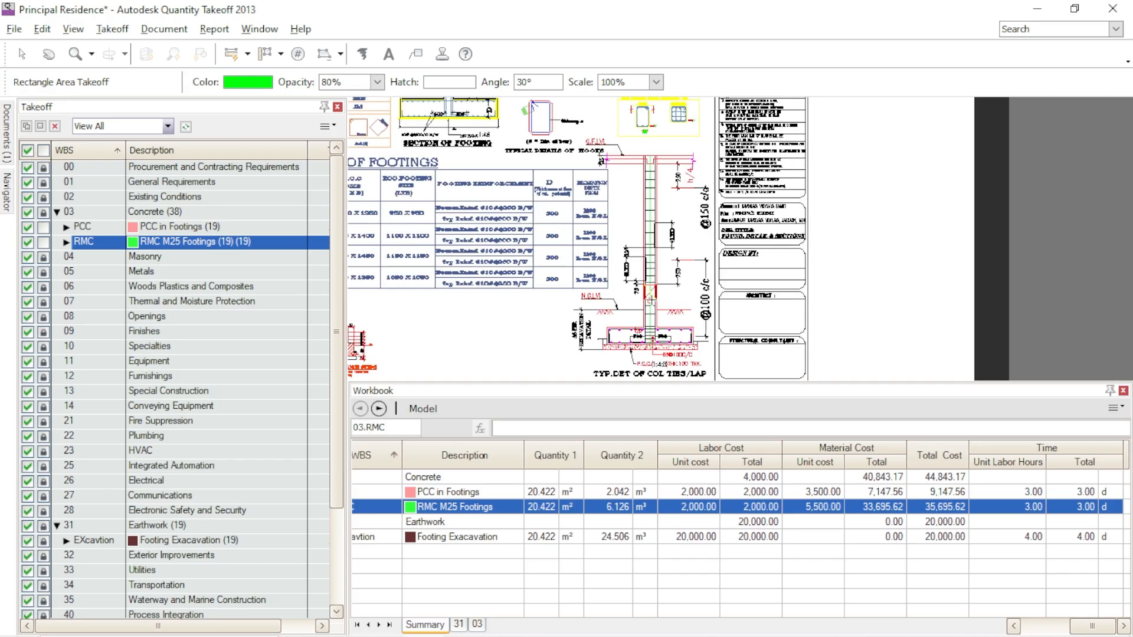
middle_drag(477, 303, 851, 240)
scroll(646, 245, down, 3)
middle_drag(487, 326, 826, 344)
mouse_move(607, 328)
middle_down()
mouse_move(678, 326)
mouse_move(705, 305)
middle_up()
scroll(568, 128, up, 3)
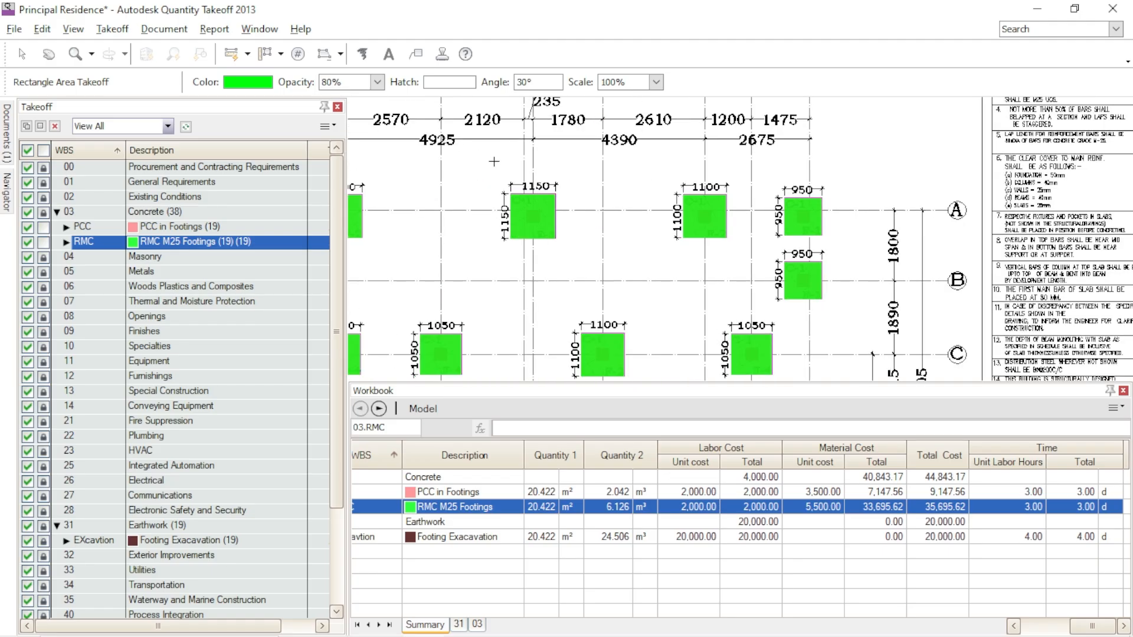
middle_drag(563, 258, 703, 175)
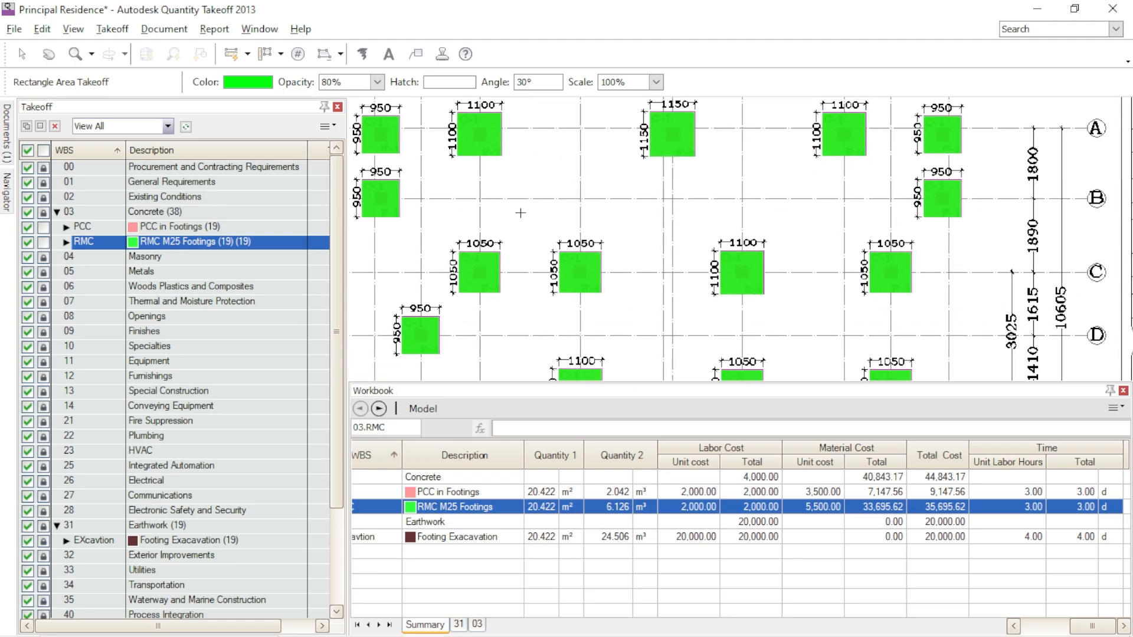
- Set the display opacity of the RMC M25 Footings item to 40% and check the footing areas on the plan
click(376, 82)
click(375, 99)
click(331, 100)
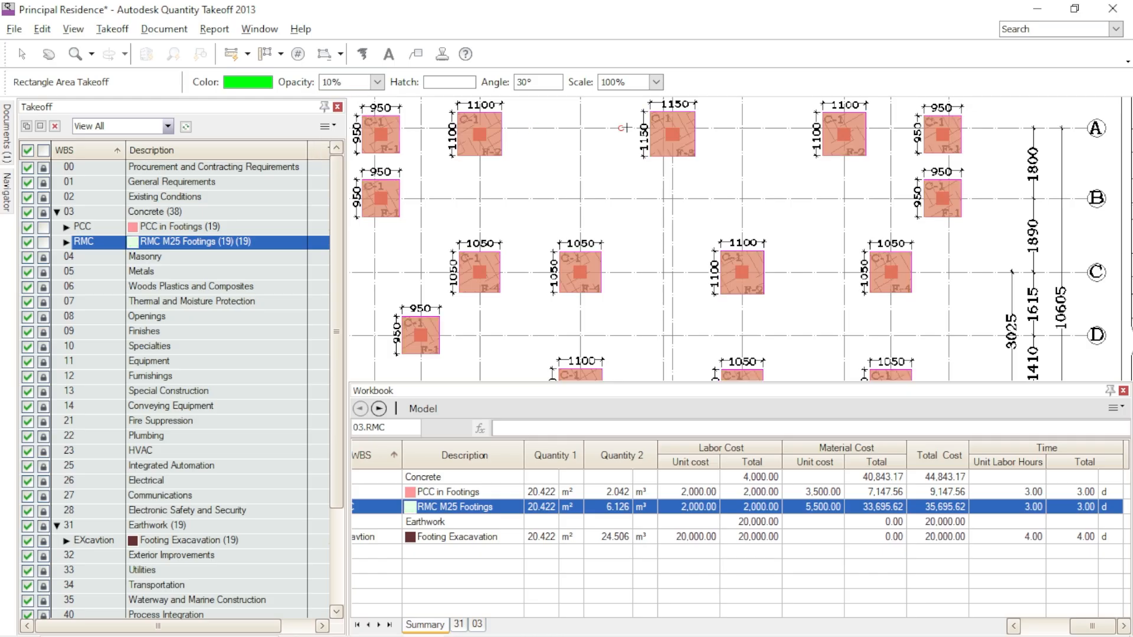
click(378, 83)
click(354, 113)
click(377, 82)
click(345, 141)
scroll(679, 208, down, 5)
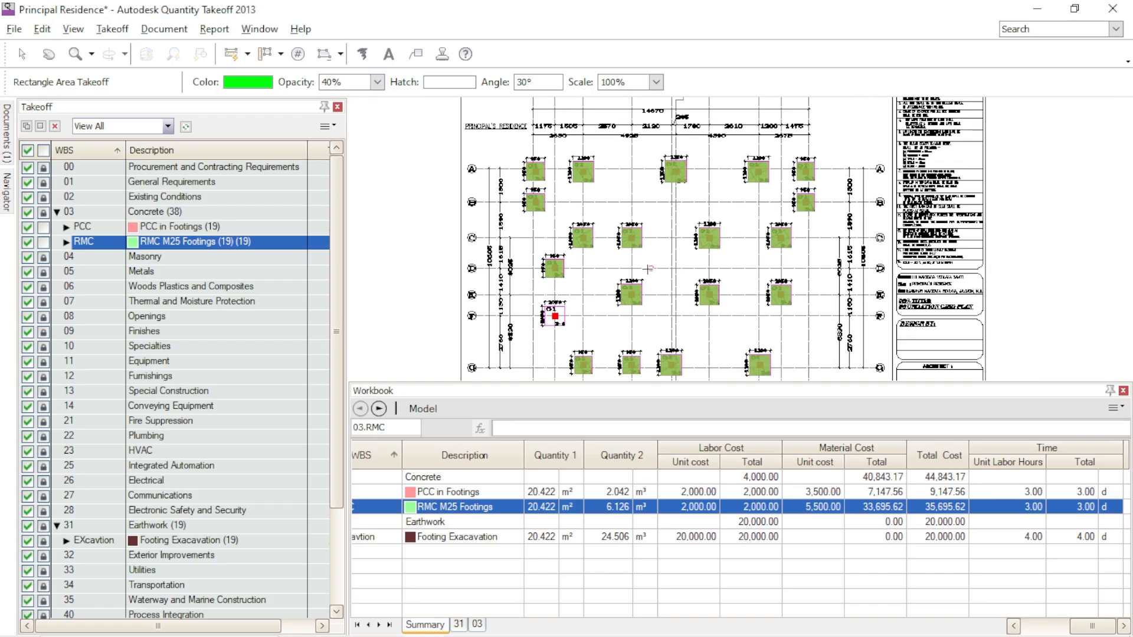
scroll(543, 309, up, 5)
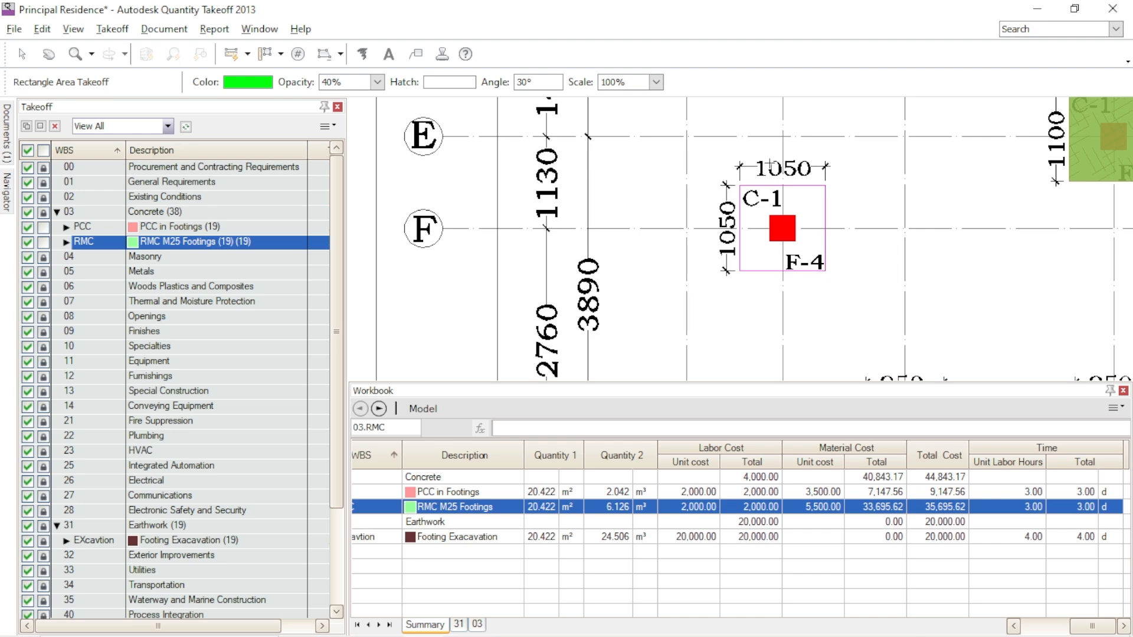
- Examine the plinth beam plan for the layout and labels of the plinth beams between the columns
scroll(616, 196, down, 2)
scroll(555, 328, down, 5)
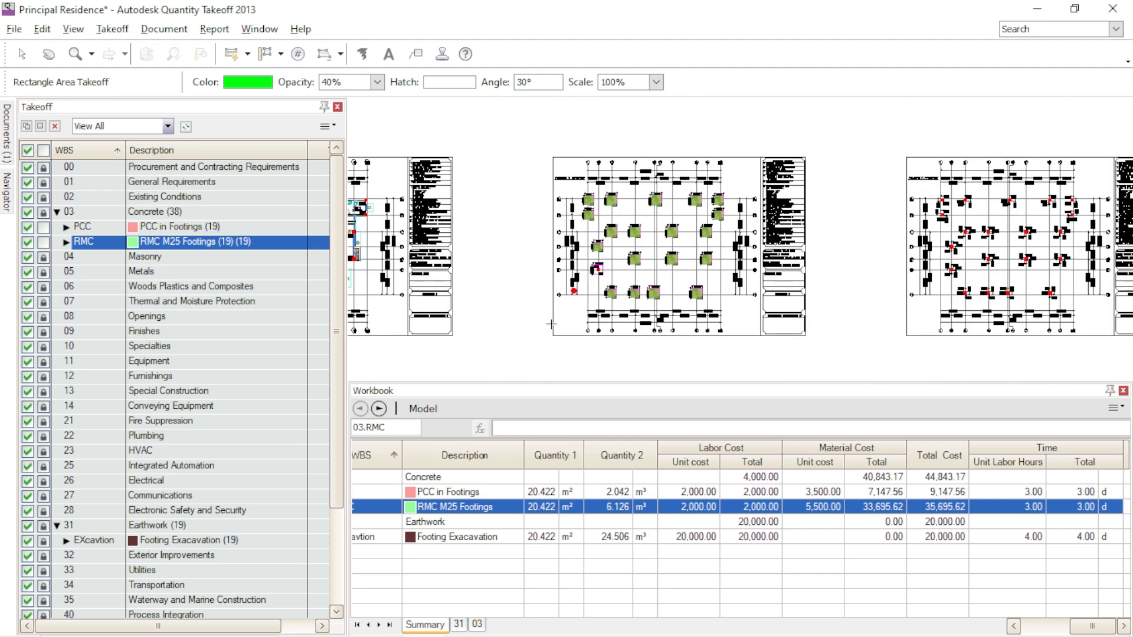
mouse_move(519, 330)
middle_down()
mouse_move(711, 269)
mouse_move(846, 245)
mouse_move(802, 123)
middle_up()
middle_drag(759, 334, 760, 257)
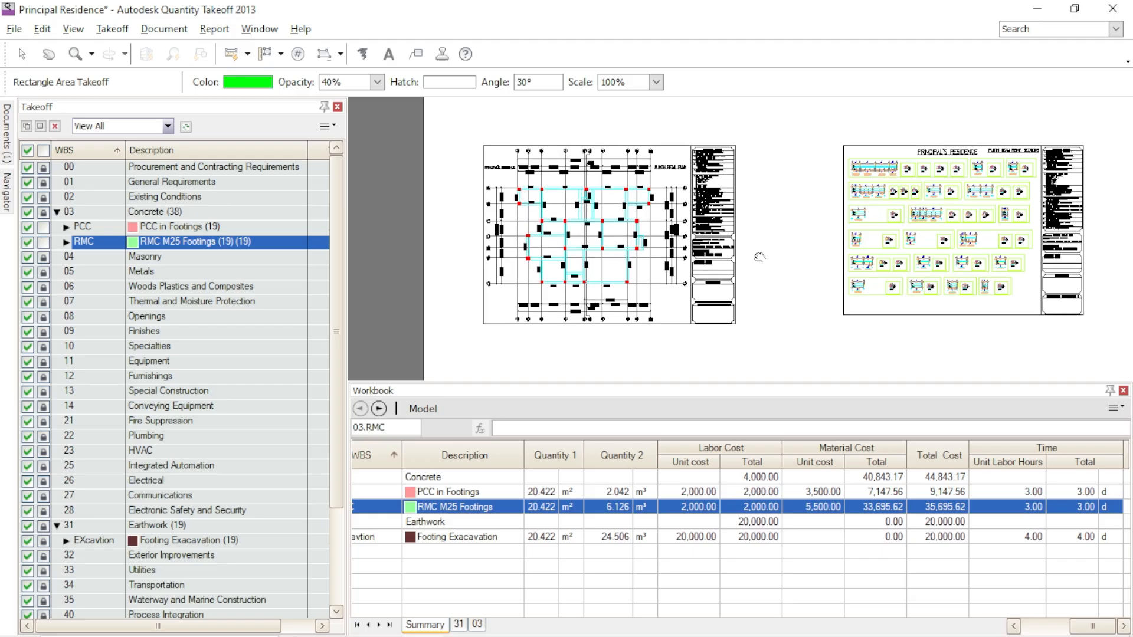
scroll(593, 324, up, 3)
scroll(721, 253, up, 2)
scroll(779, 271, down, 1)
middle_drag(838, 275, 861, 338)
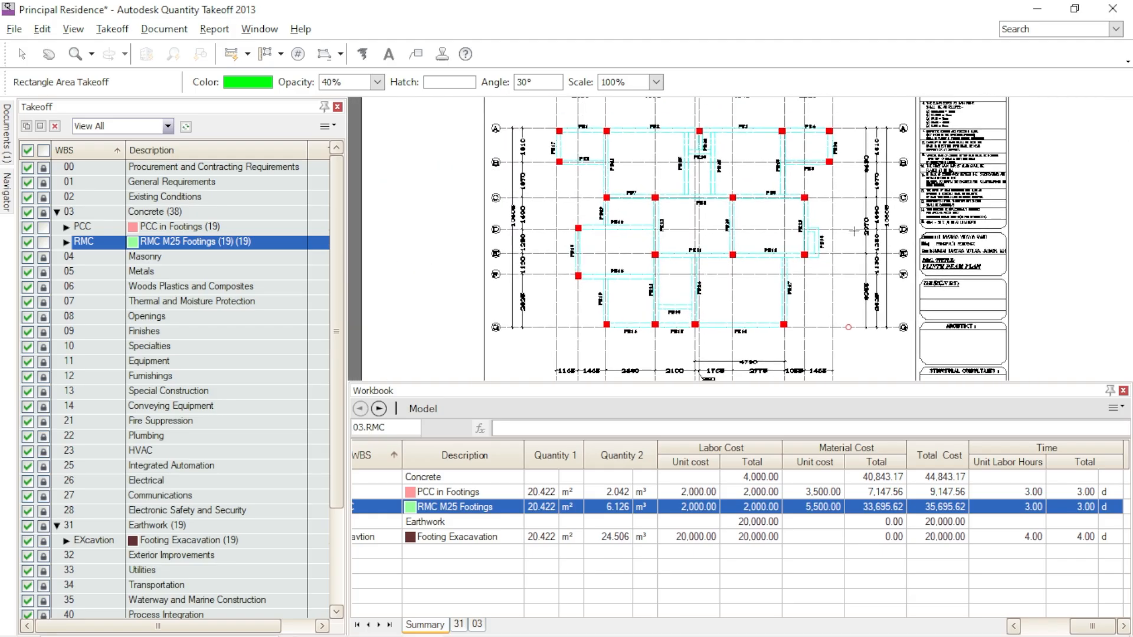
scroll(861, 197, up, 2)
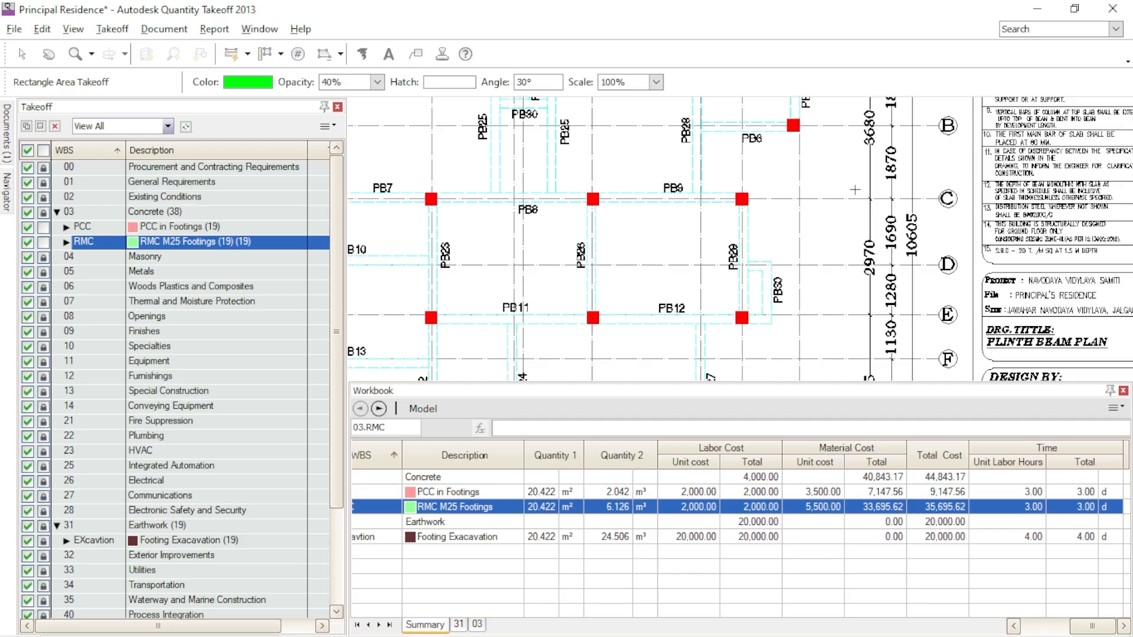
scroll(855, 190, down, 3)
scroll(707, 202, up, 3)
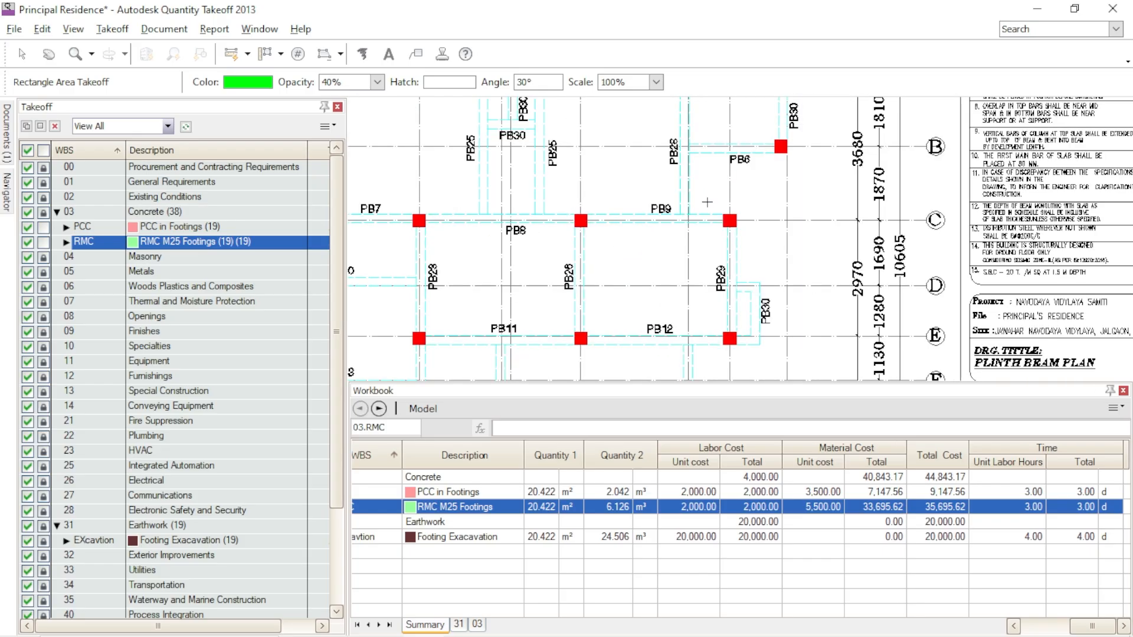
scroll(812, 206, down, 2)
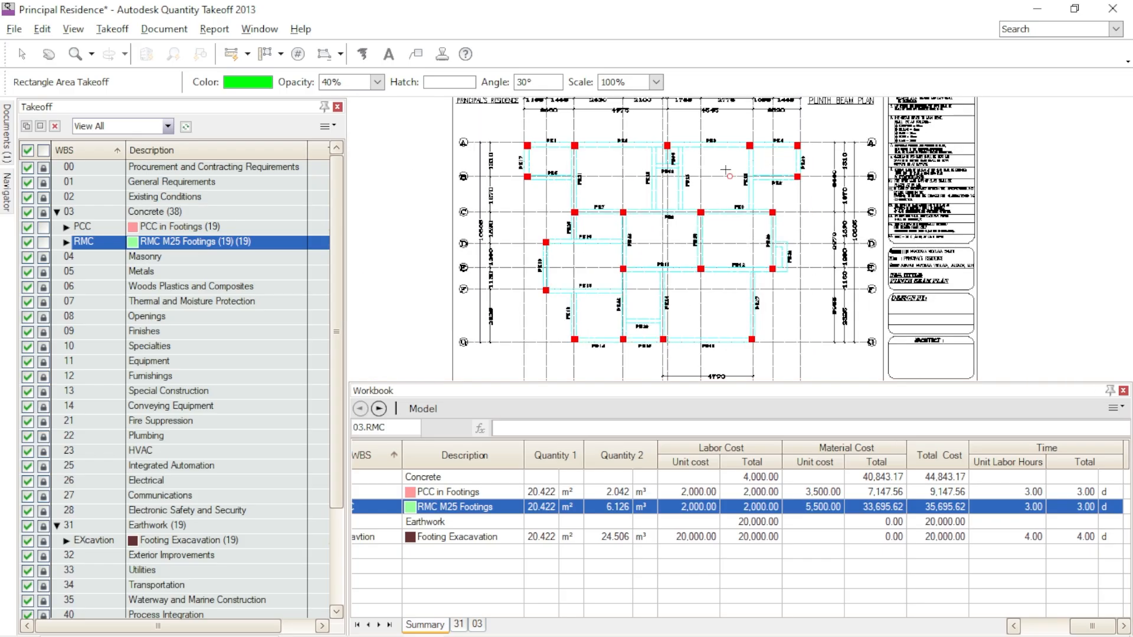
scroll(574, 154, up, 2)
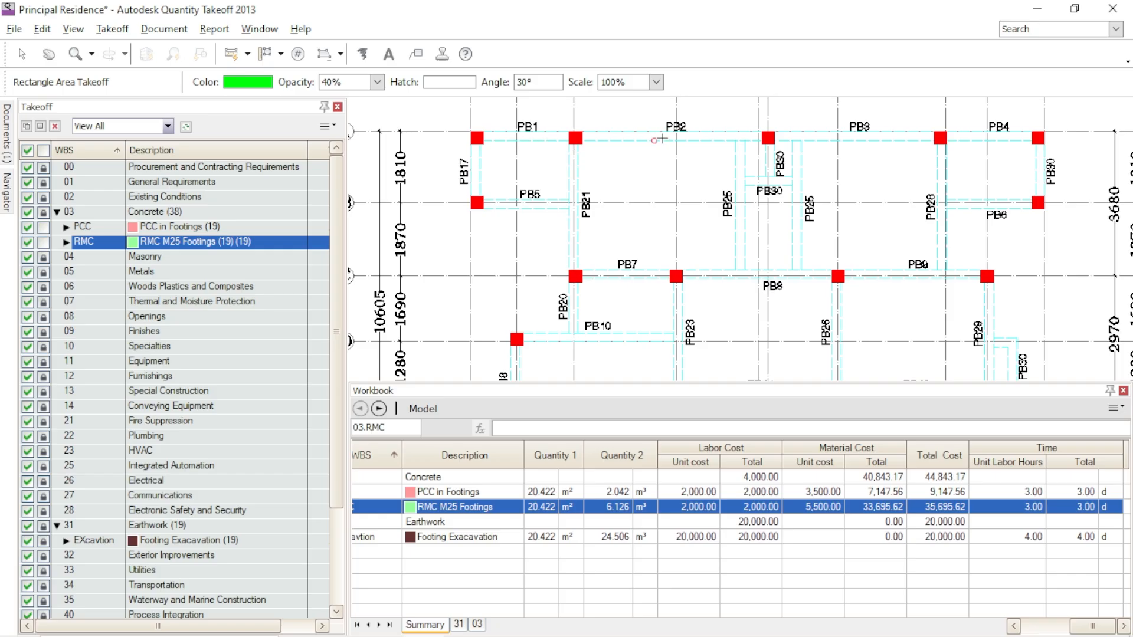
middle_drag(901, 273, 693, 185)
scroll(693, 185, down, 3)
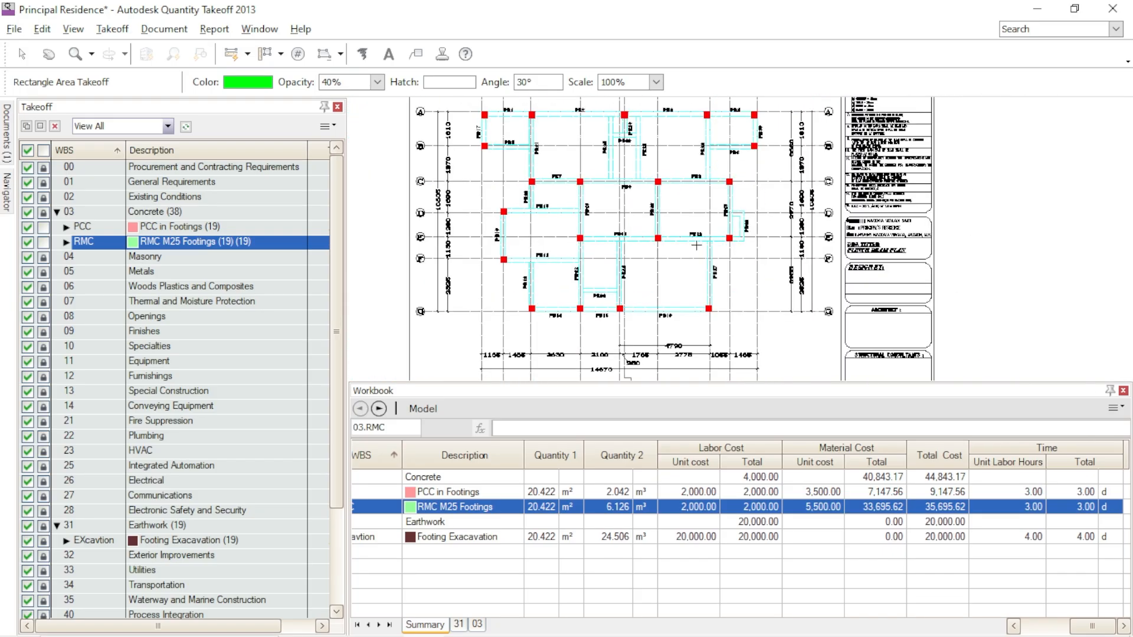
scroll(608, 259, up, 3)
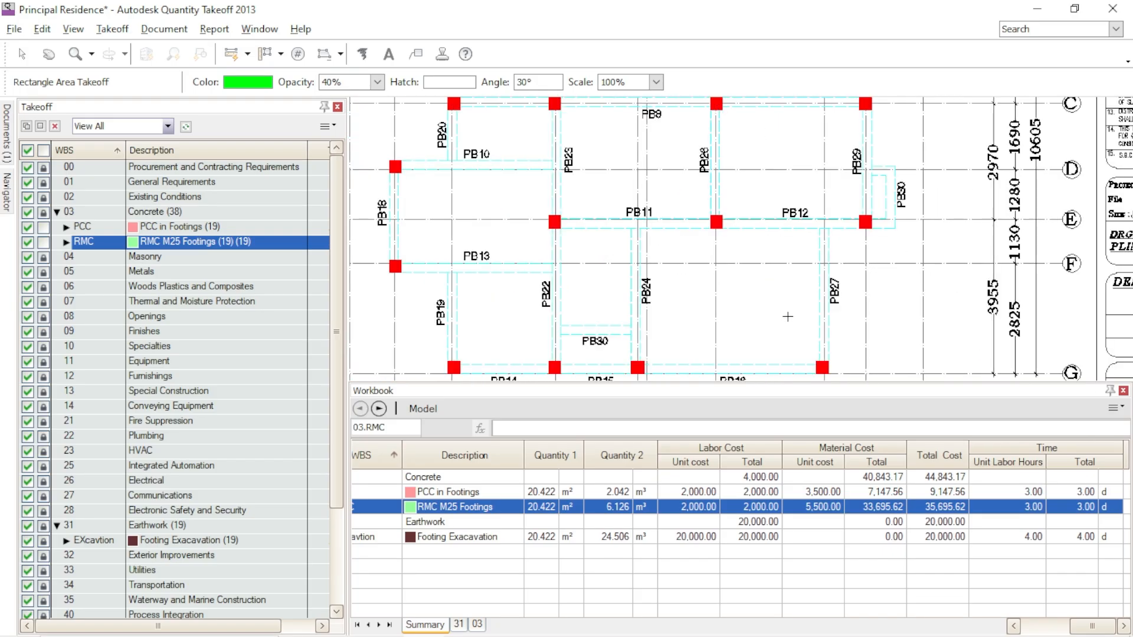
- Examine the plinth beam reinforcement sections sheet for the cross-section sizes of the beams
scroll(690, 225, down, 5)
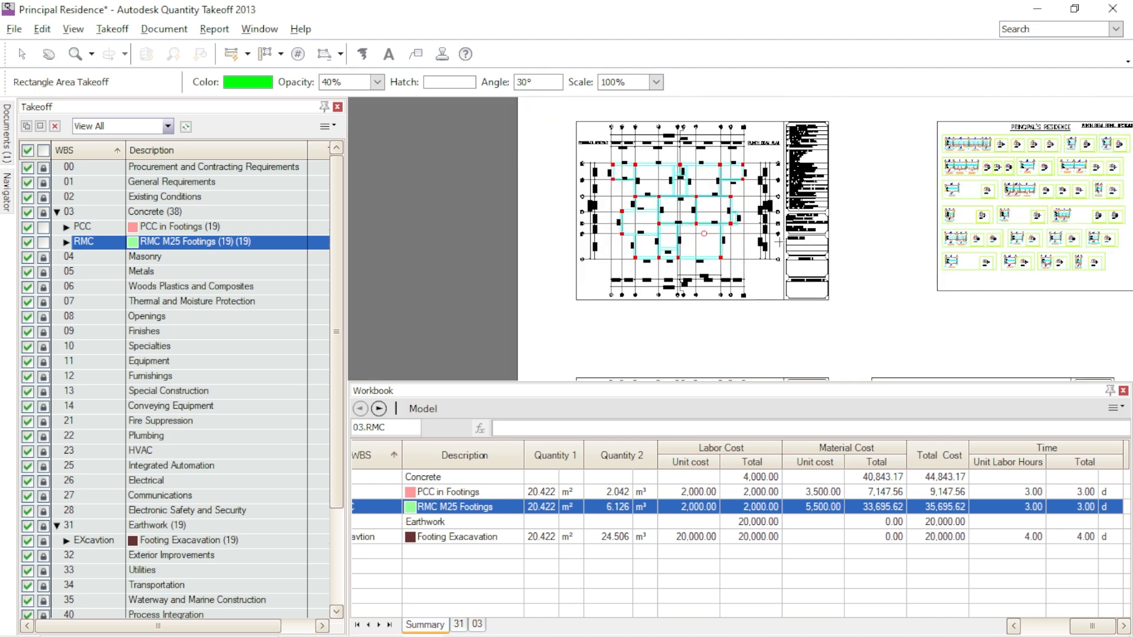
scroll(764, 193, up, 3)
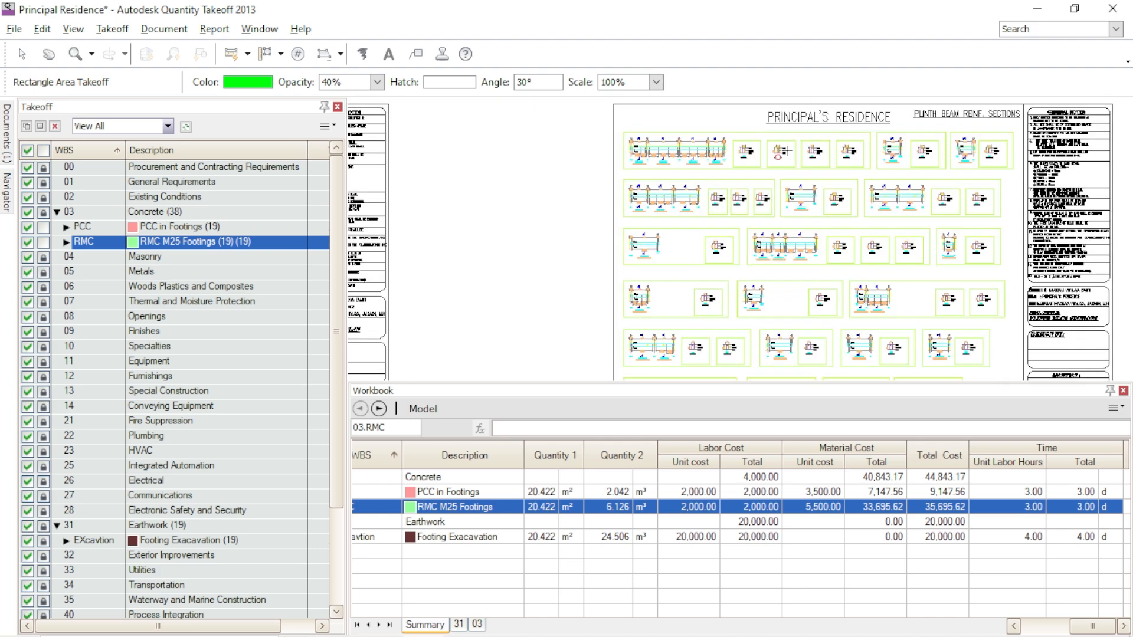
scroll(742, 144, up, 5)
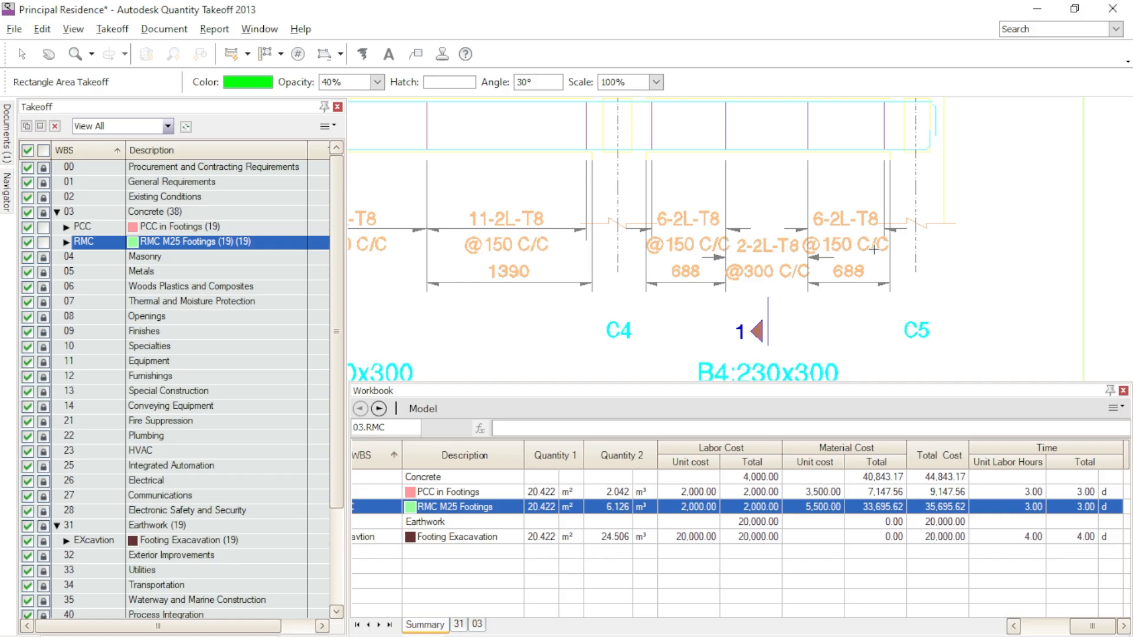
mouse_move(531, 371)
middle_down()
mouse_move(700, 306)
mouse_move(802, 220)
middle_up()
mouse_move(788, 296)
middle_down()
mouse_move(733, 235)
mouse_move(533, 260)
mouse_move(485, 281)
mouse_move(1032, 232)
middle_up()
scroll(647, 213, down, 5)
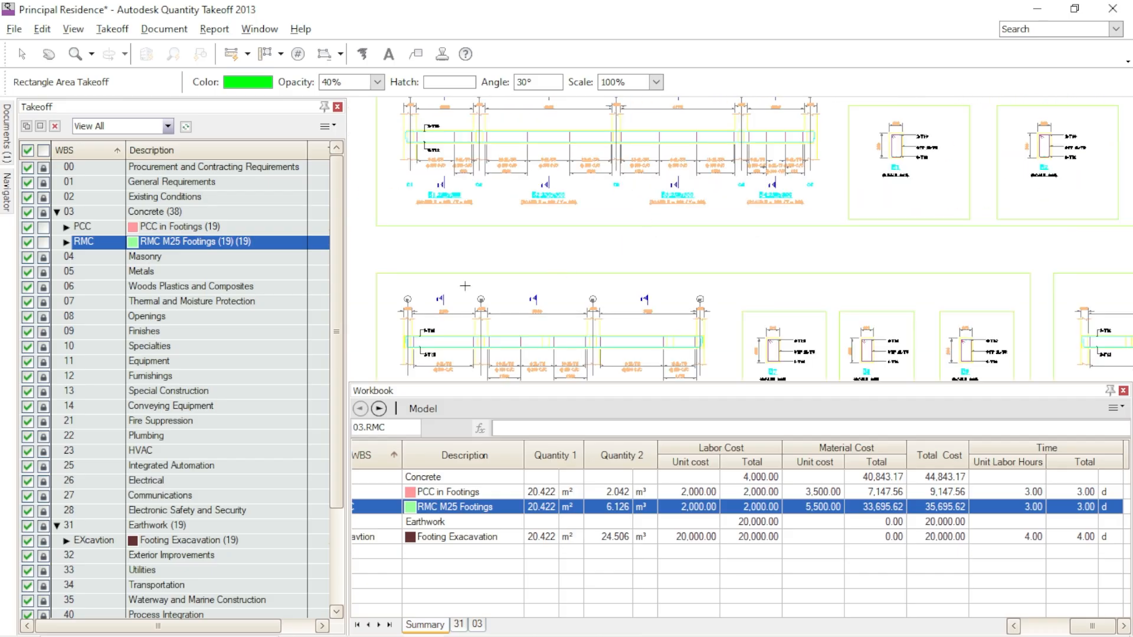
scroll(443, 194, up, 5)
scroll(673, 208, down, 5)
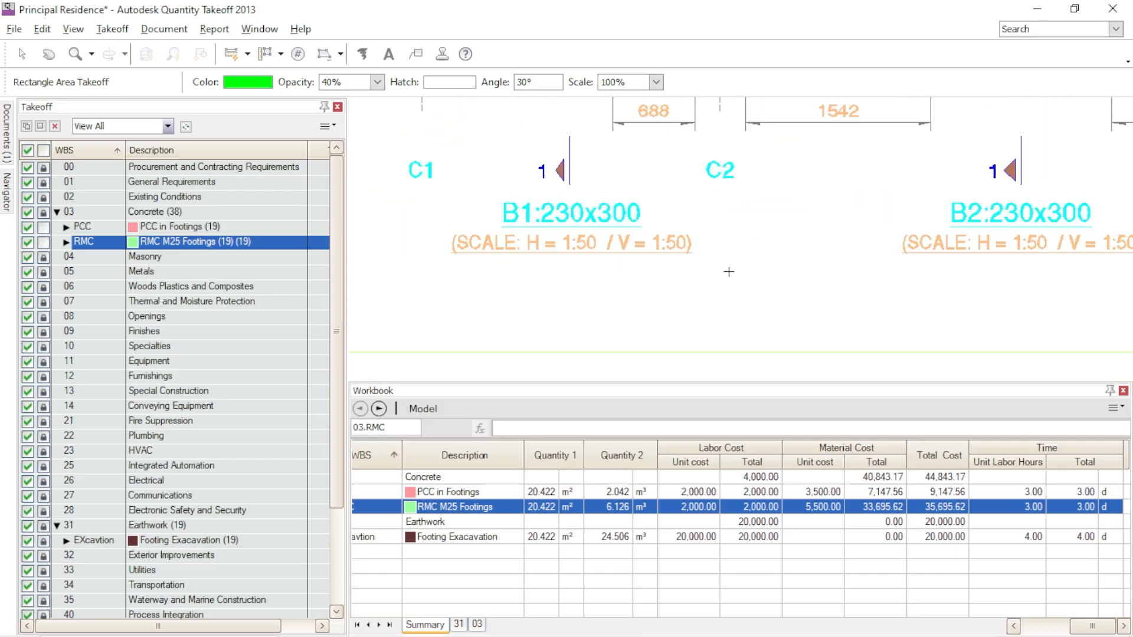
scroll(606, 248, down, 3)
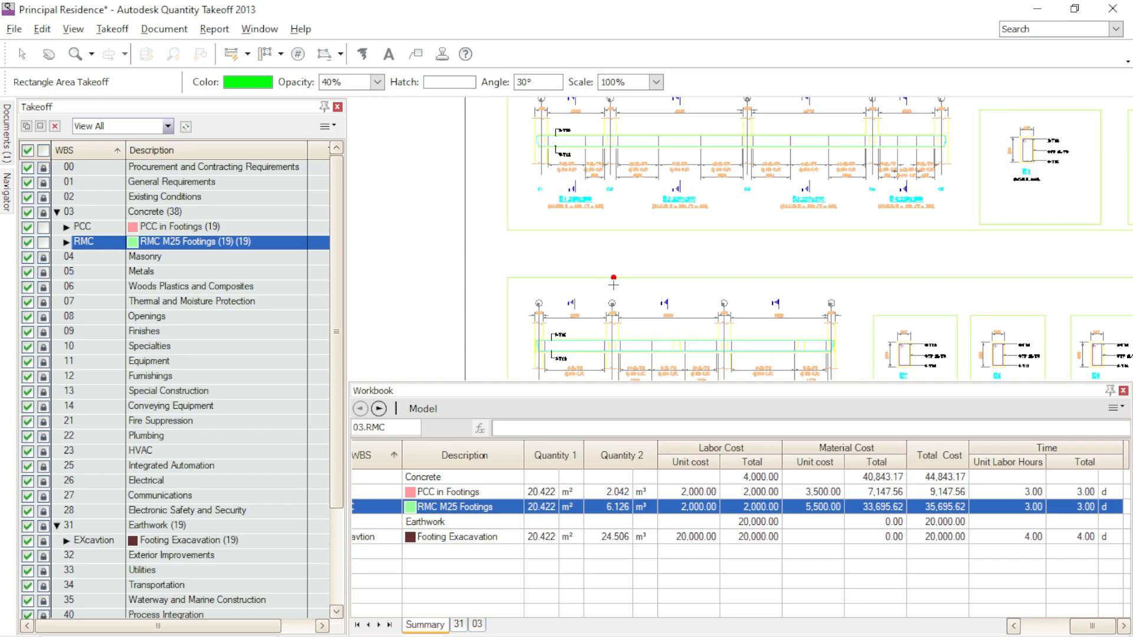
- Switch the drawing display colors to black and white
click(81, 31)
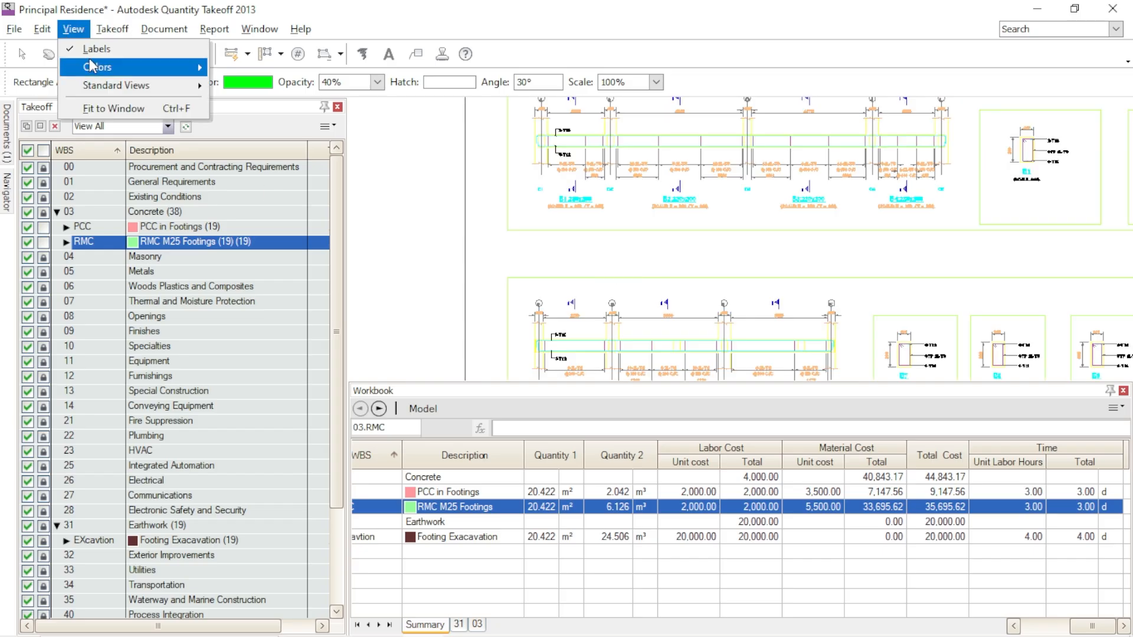
mouse_move(166, 73)
click(245, 105)
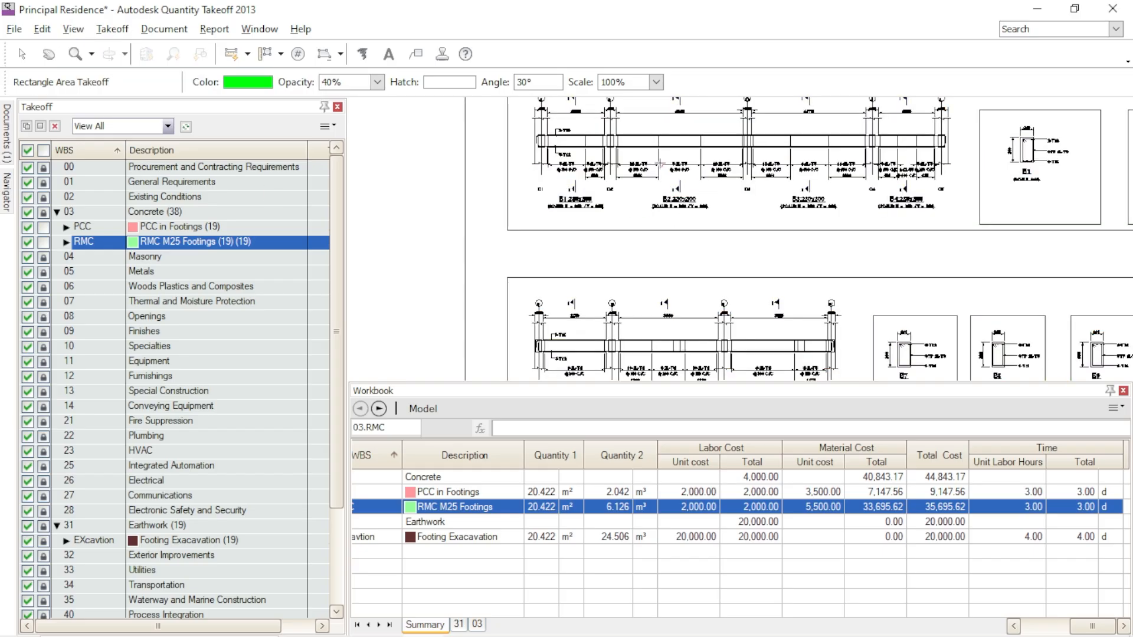
- Read the beam size labels for B1 to B4 on the plinth beam reinforcement sections sheet
scroll(635, 162, up, 4)
scroll(461, 221, down, 2)
mouse_move(498, 201)
middle_down()
mouse_move(854, 200)
mouse_move(824, 200)
mouse_move(769, 105)
mouse_move(747, 93)
middle_up()
mouse_move(948, 332)
middle_down()
mouse_move(728, 248)
mouse_move(547, 277)
middle_up()
mouse_move(923, 298)
middle_down()
mouse_move(875, 281)
mouse_move(589, 278)
middle_up()
scroll(705, 247, down, 2)
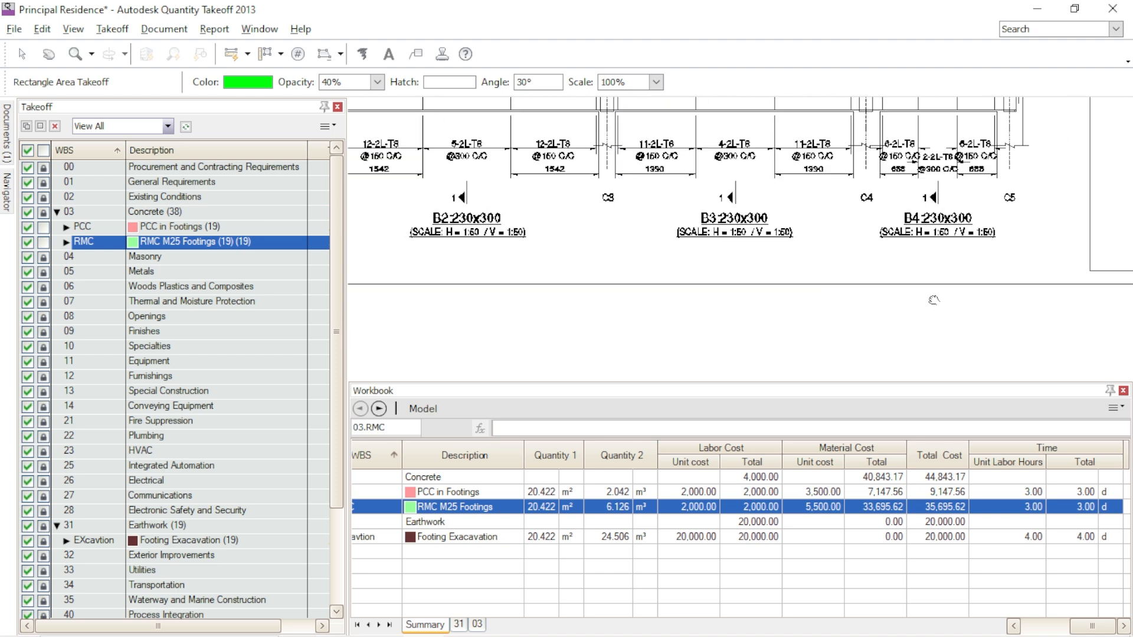
scroll(932, 301, down, 3)
mouse_move(940, 301)
middle_down()
mouse_move(820, 205)
mouse_move(829, 197)
middle_up()
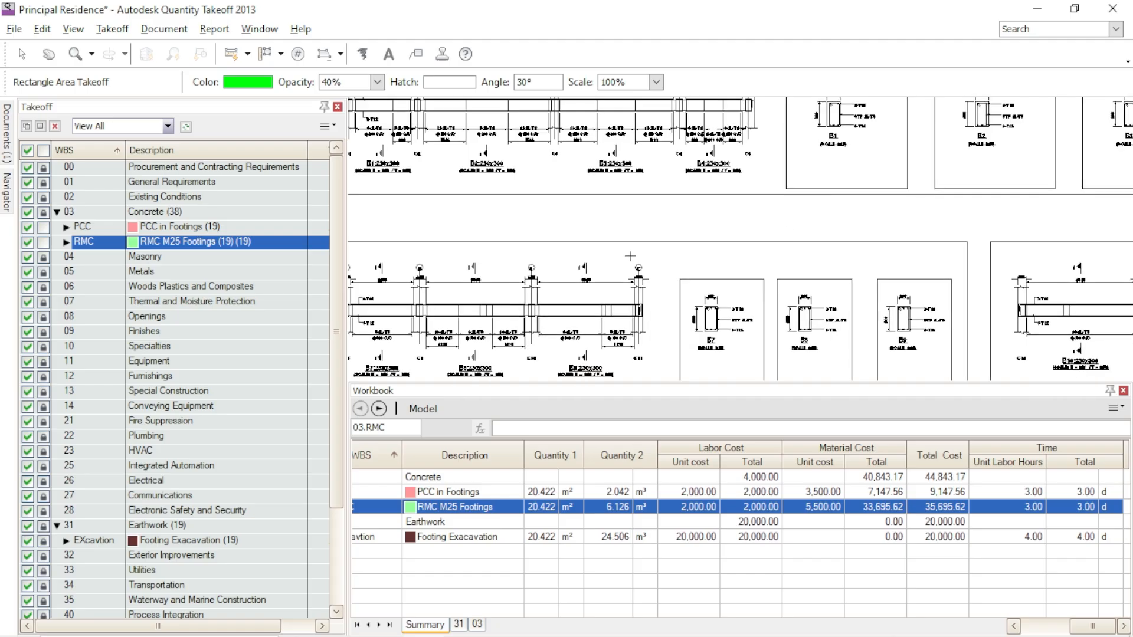
scroll(863, 242, down, 3)
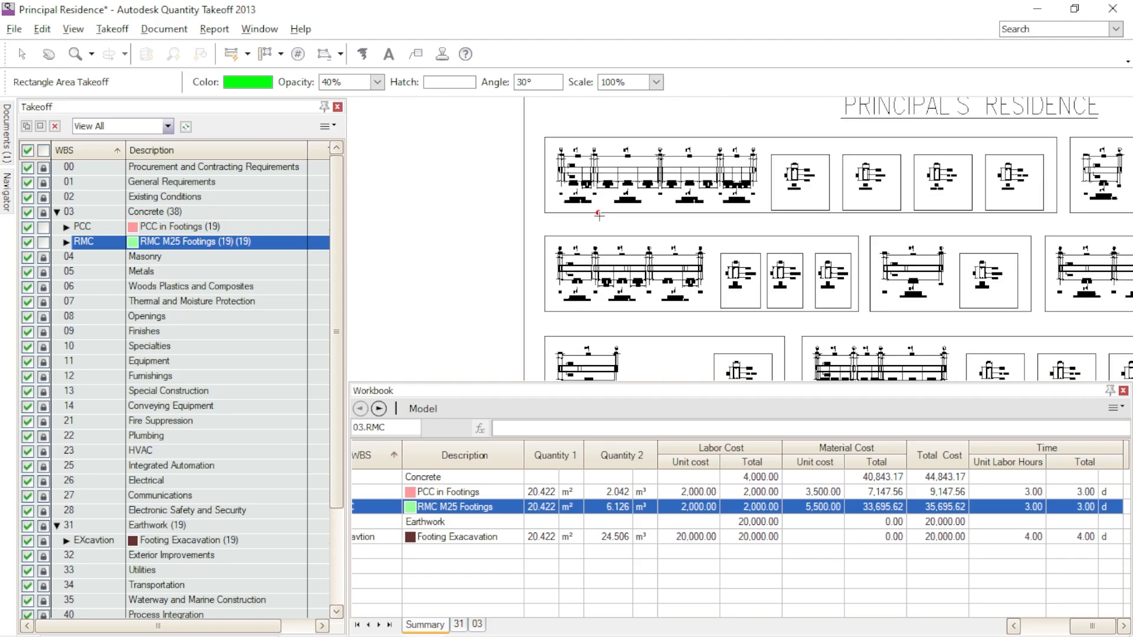
- Return to the plinth beam plan and reduce the Workbook height to enlarge the drawing area
scroll(599, 215, down, 3)
scroll(684, 251, up, 5)
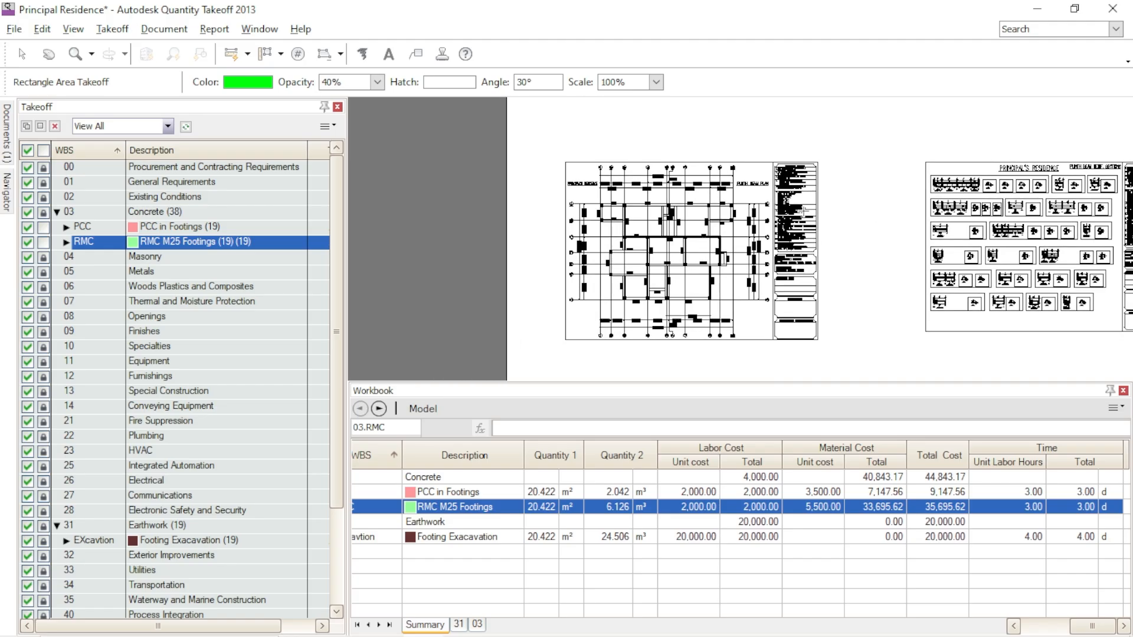
scroll(739, 285, up, 2)
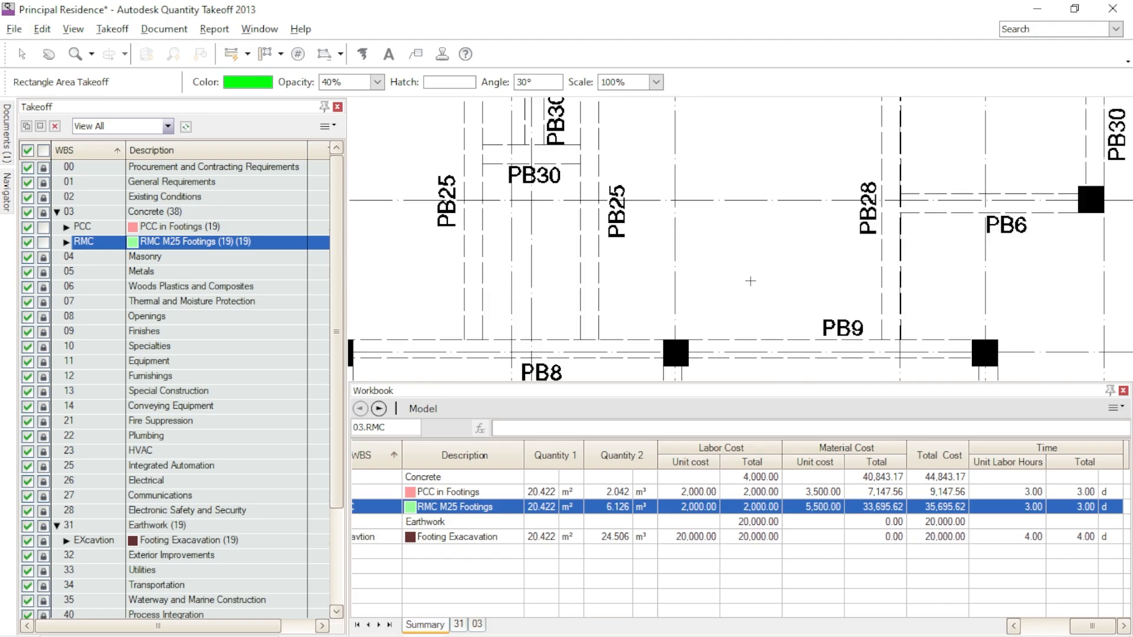
scroll(778, 260, down, 2)
middle_drag(815, 329, 838, 301)
drag(850, 383, 850, 451)
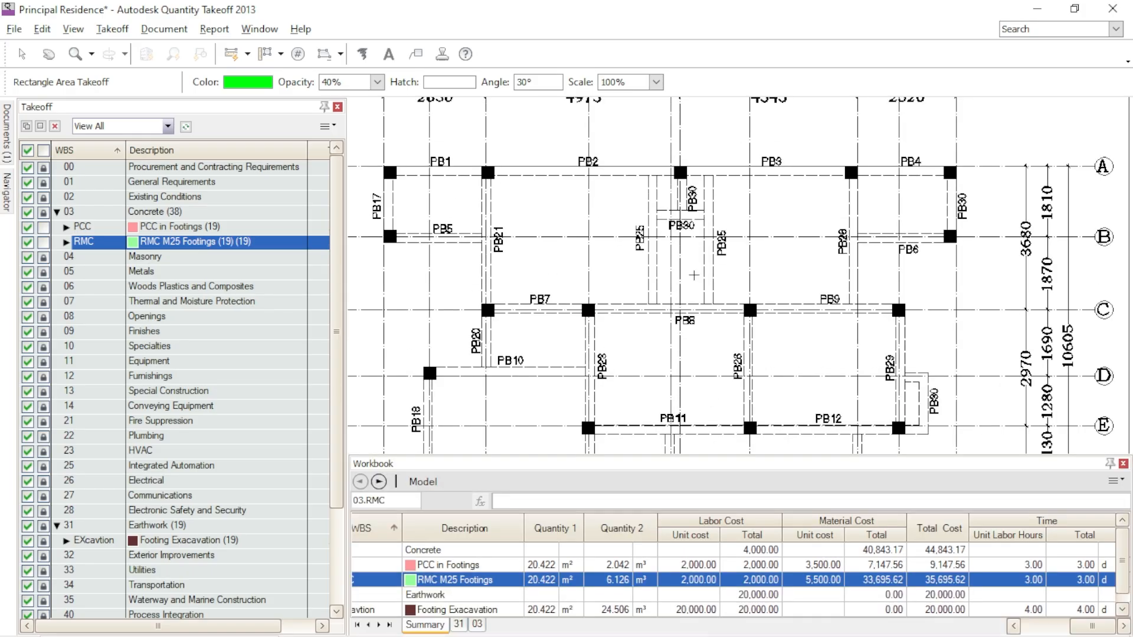
middle_drag(793, 324, 800, 271)
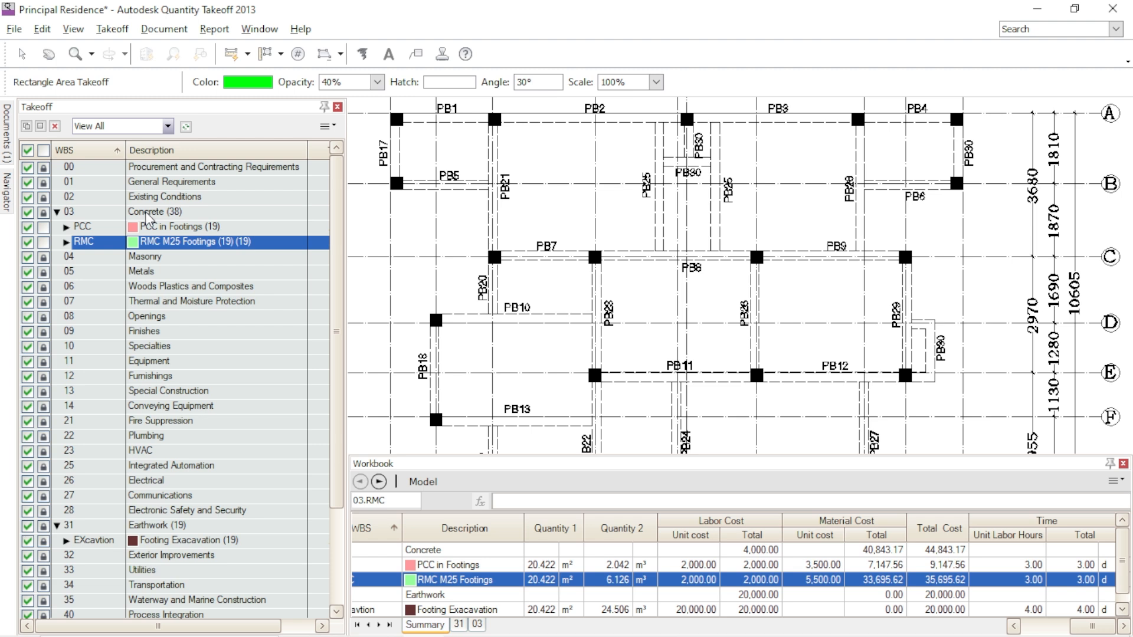
- Create a takeoff item described as Plinth Beam M25 in the 03 Concrete group
click(247, 54)
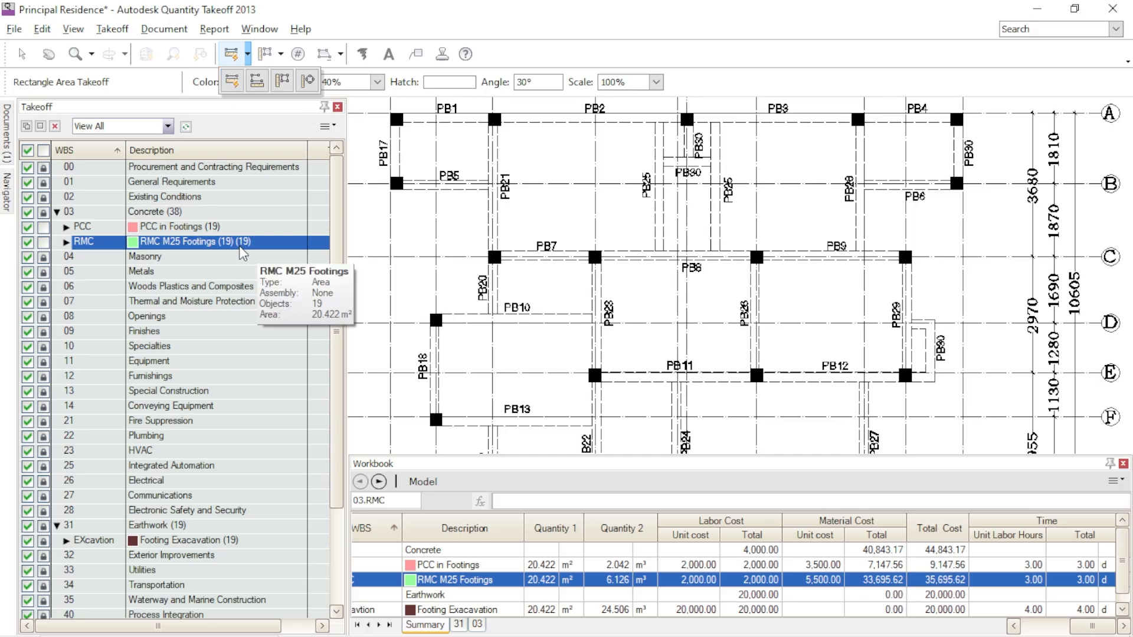
right_click(274, 246)
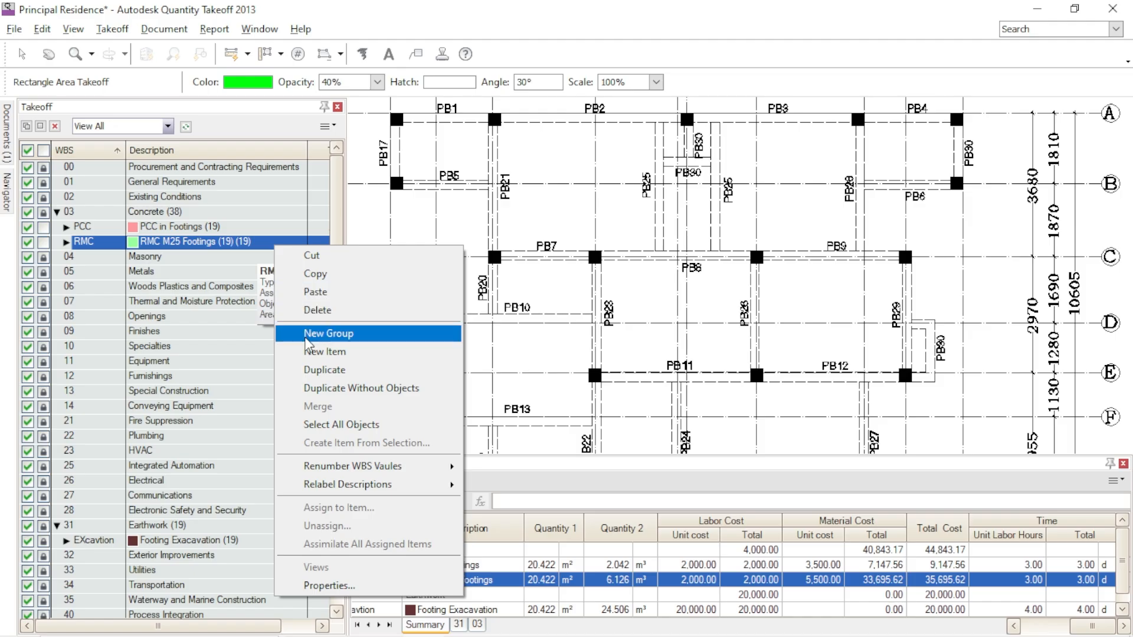
click(319, 351)
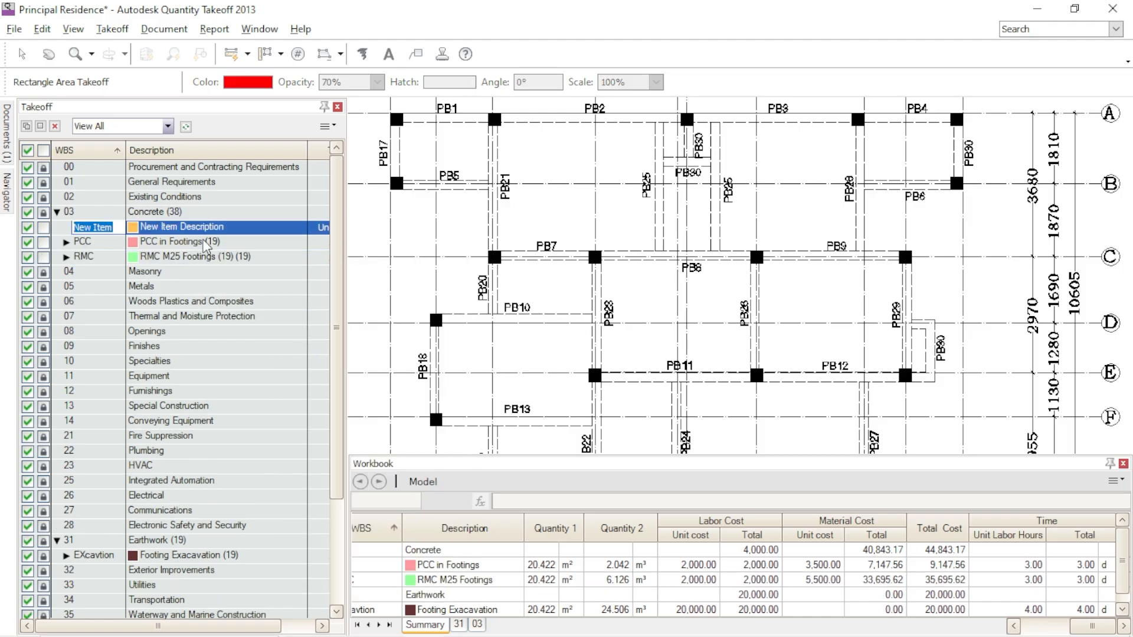
click(226, 227)
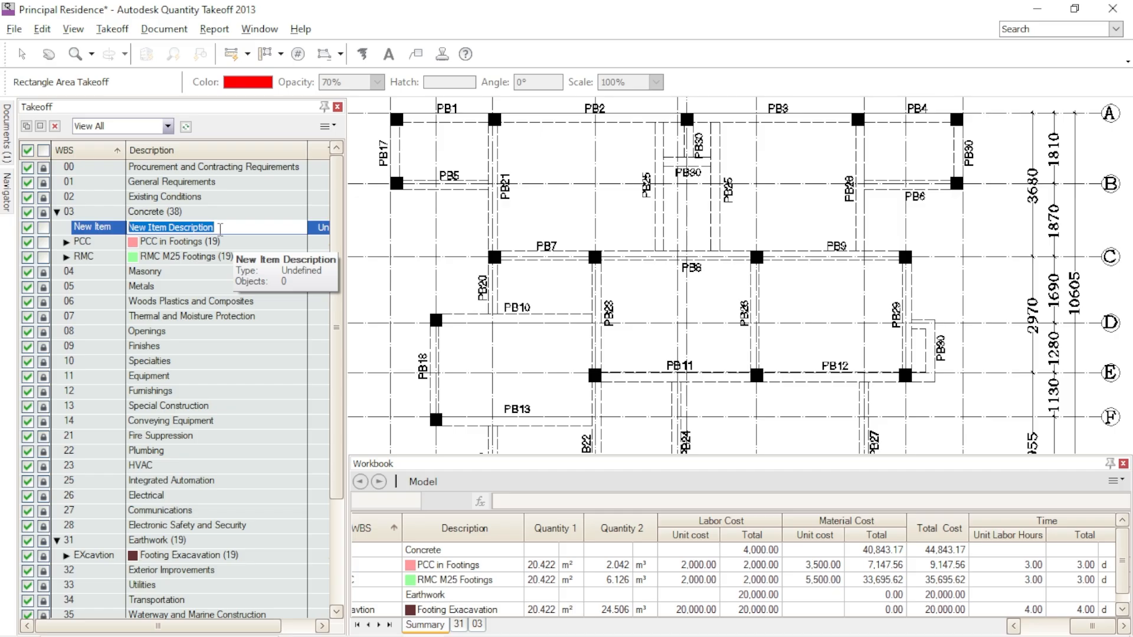
text(Plinth Beam M25)
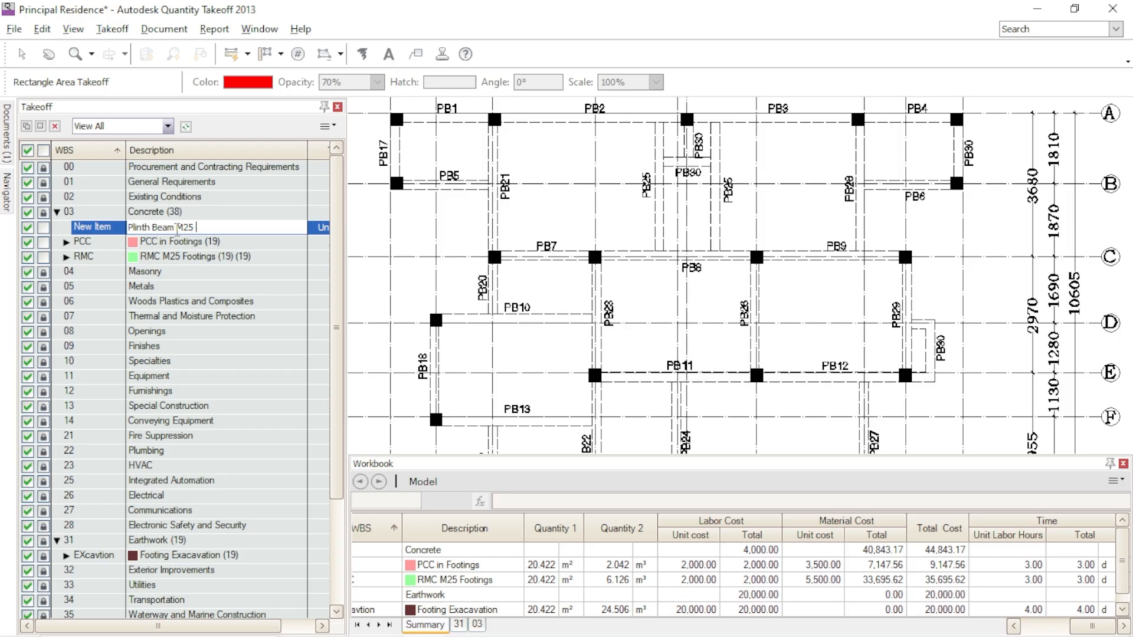
key(Return)
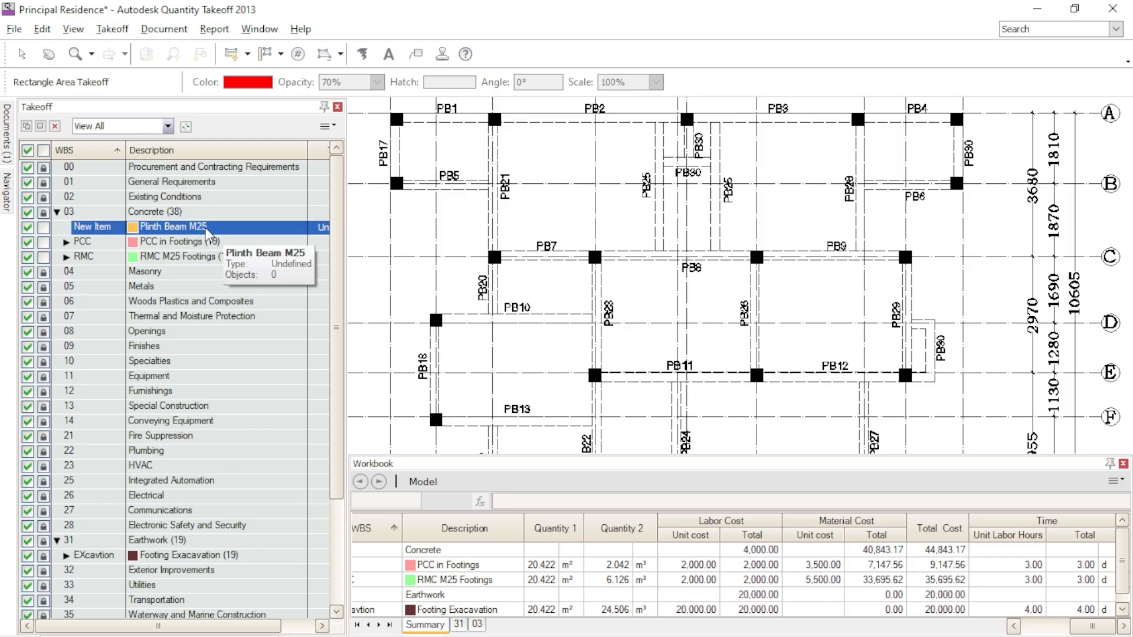
click(203, 228)
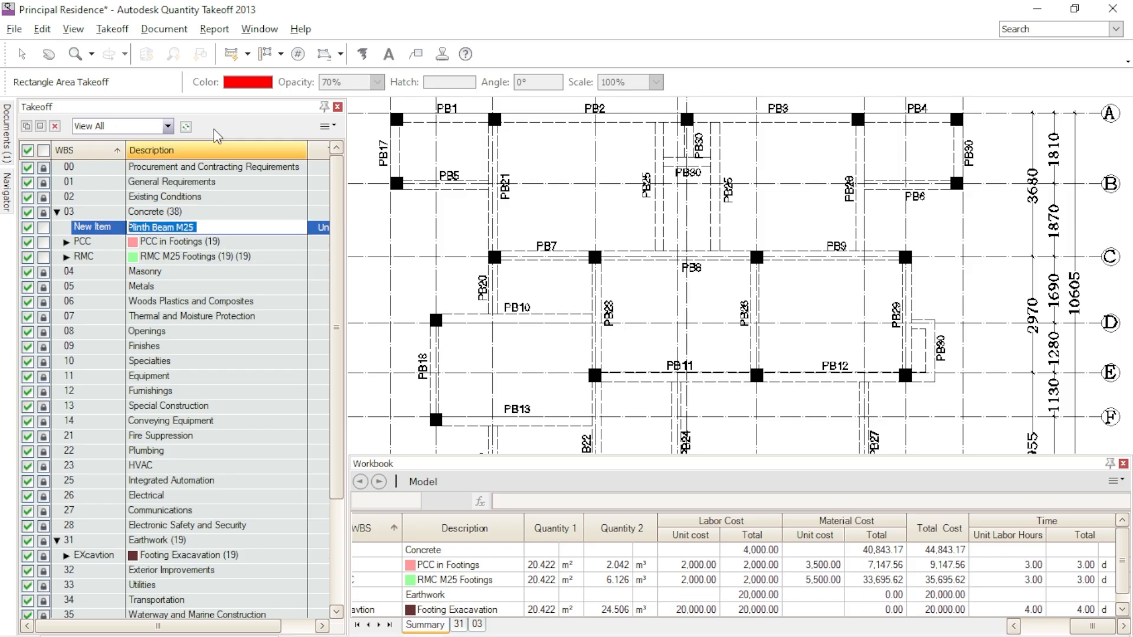
click(286, 241)
click(262, 230)
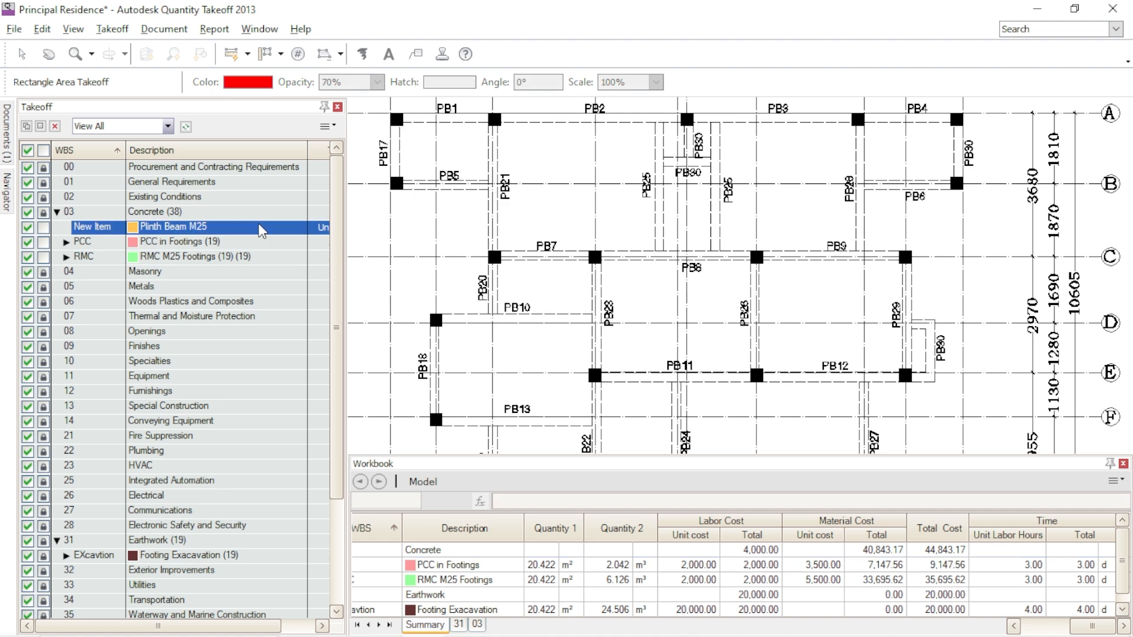
- Make Plinth Beam M25 a linear item with Single-Click Linear Takeoff and widen the Takeoff palette to show item types
click(248, 53)
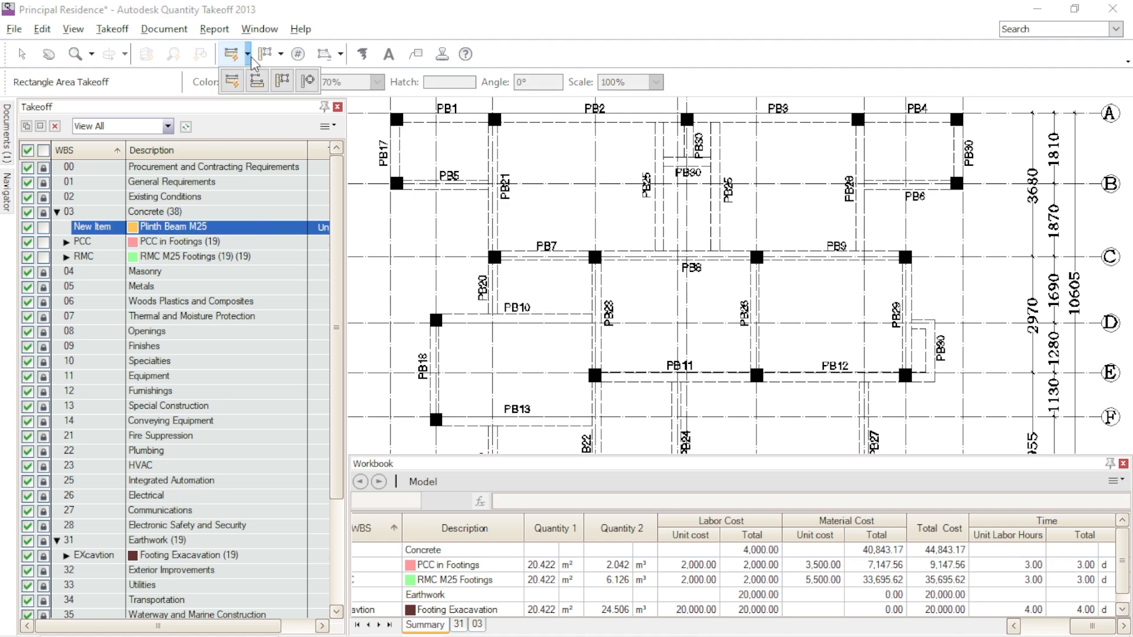
click(231, 82)
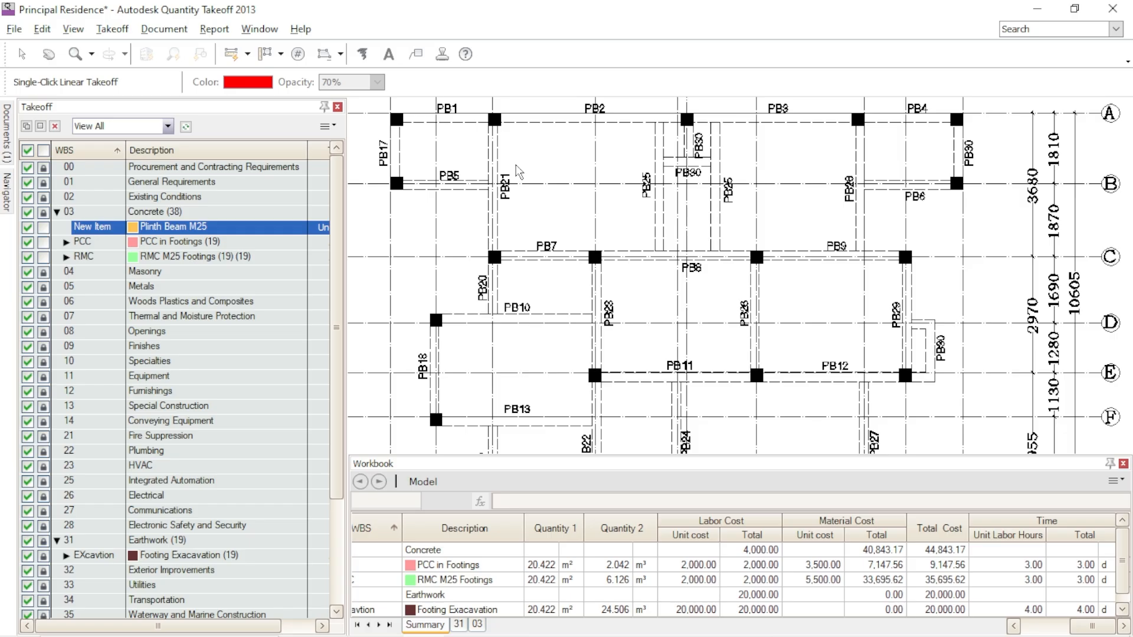
drag(346, 218, 402, 219)
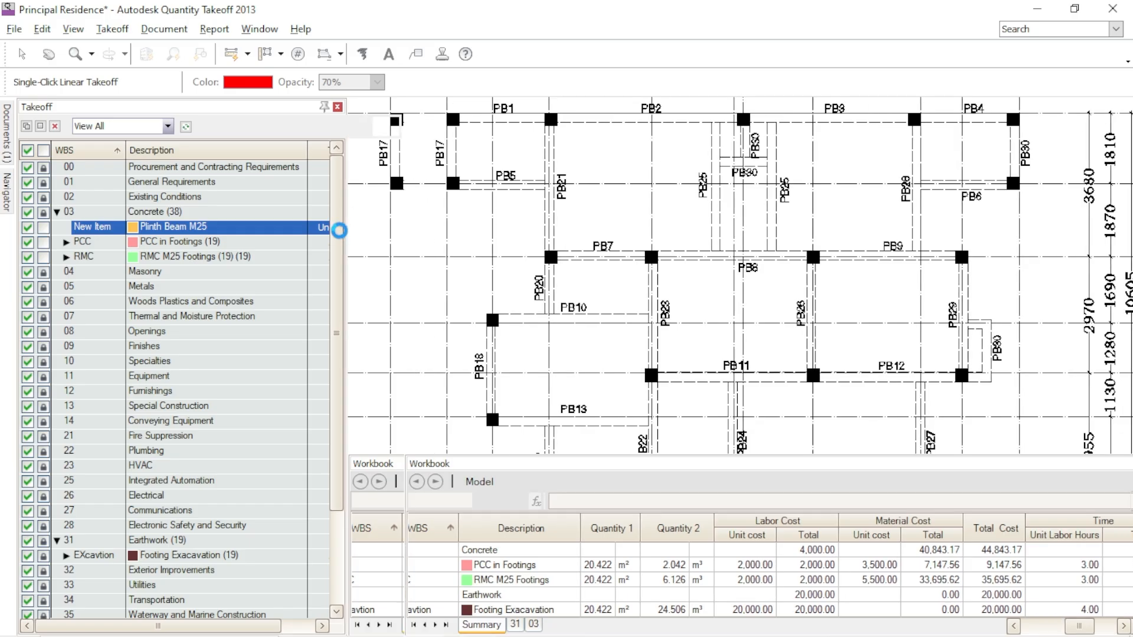
click(328, 230)
click(334, 254)
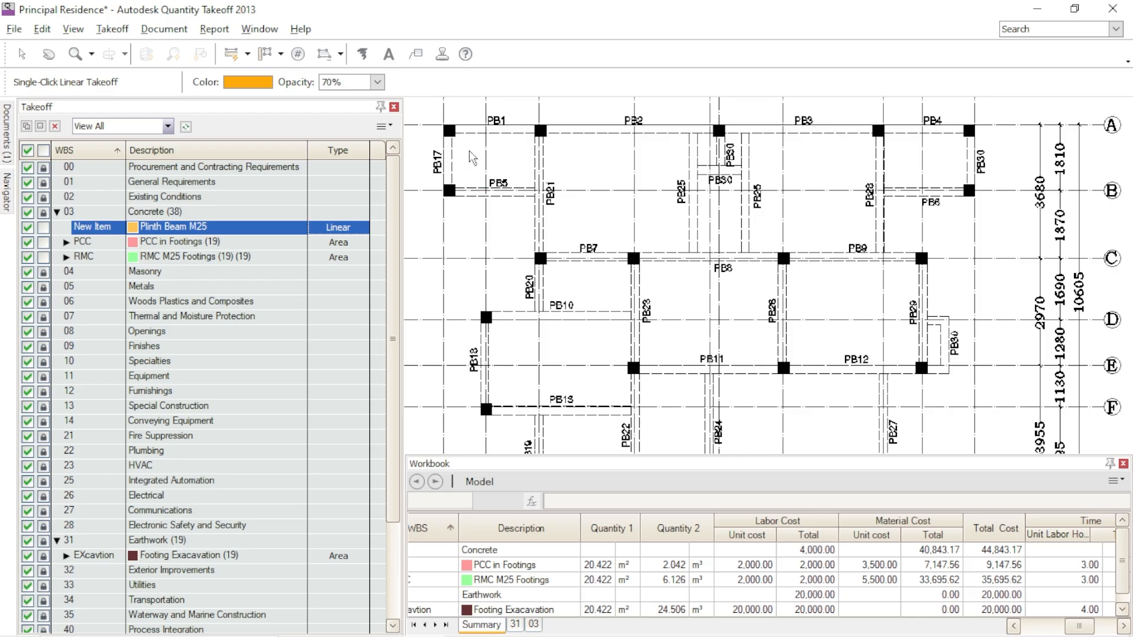
- Trace beam PB1 between its two columns with Polyline Linear Takeoff
scroll(481, 131, up, 5)
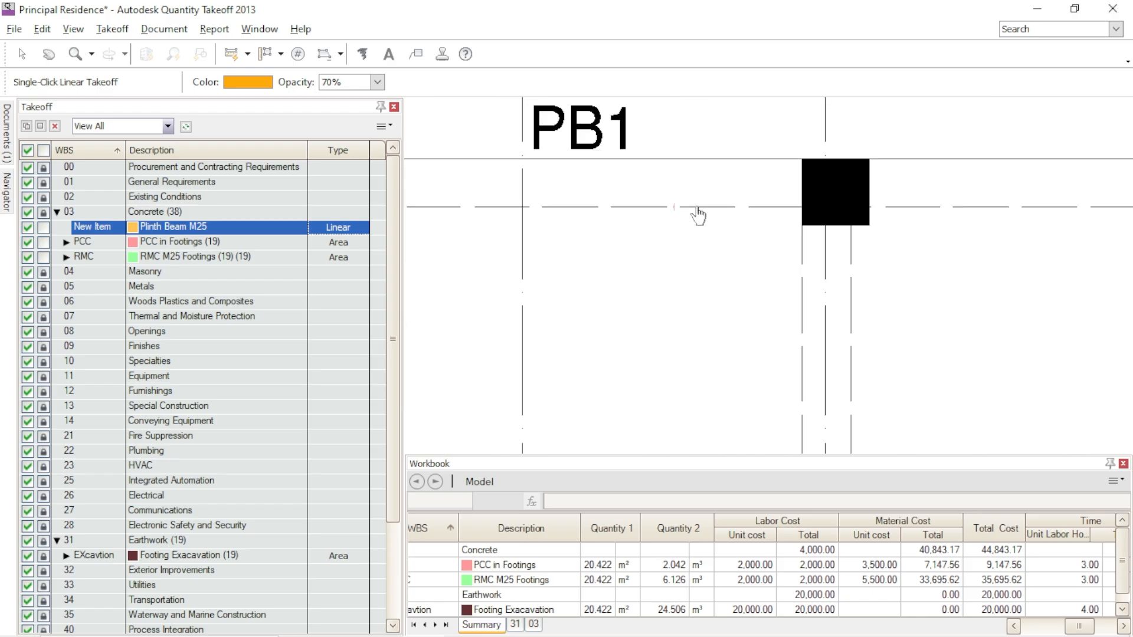
scroll(723, 210, down, 2)
scroll(649, 220, up, 2)
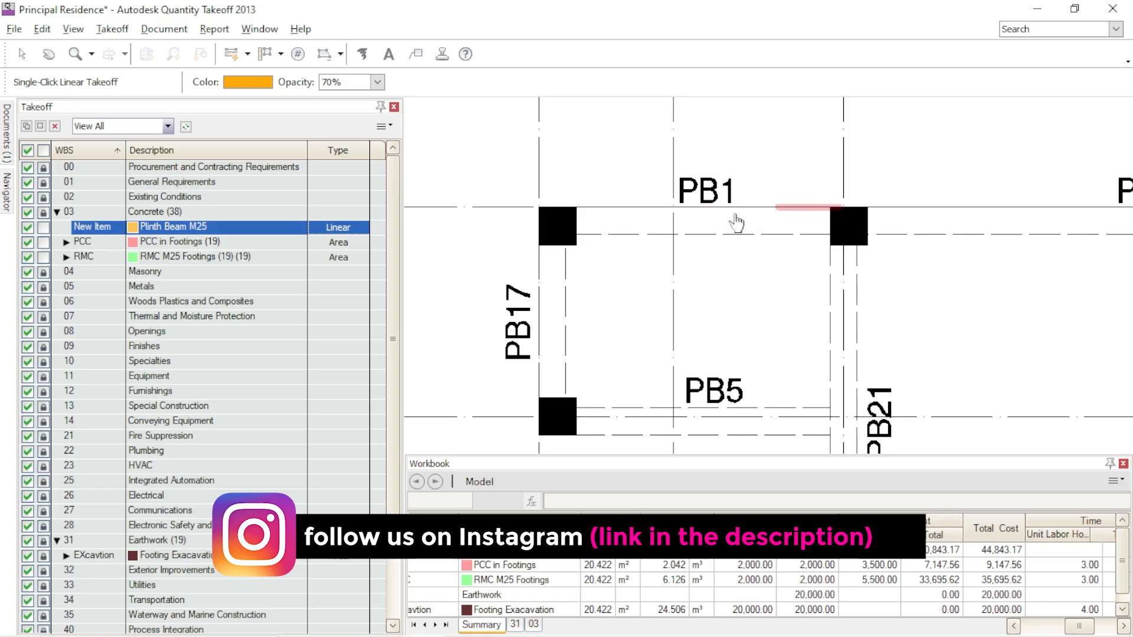
click(248, 55)
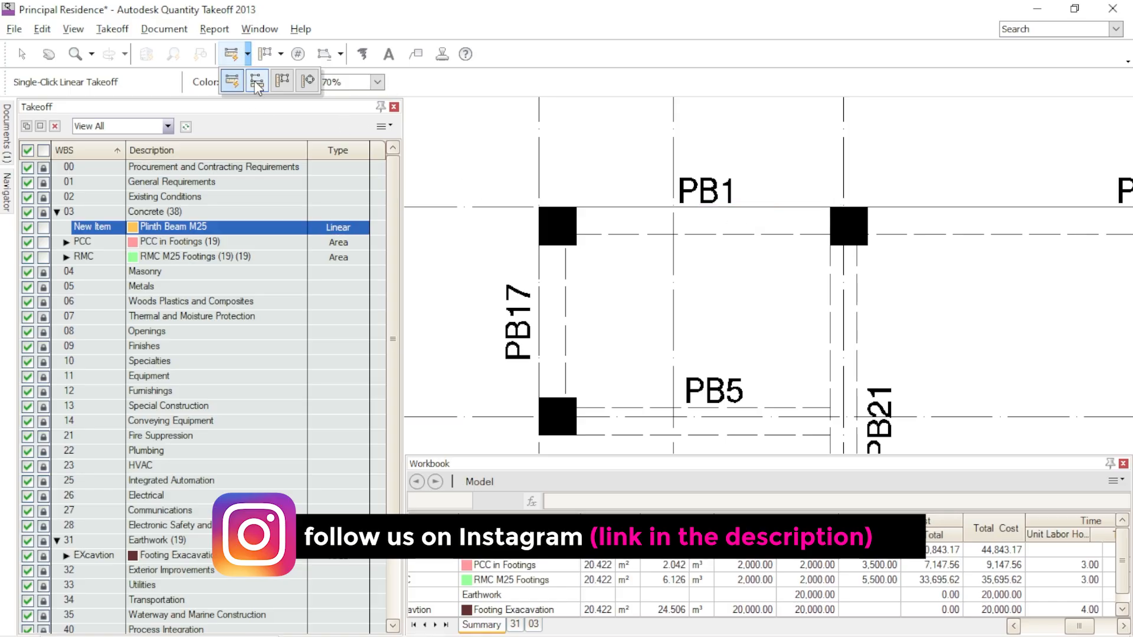
click(256, 81)
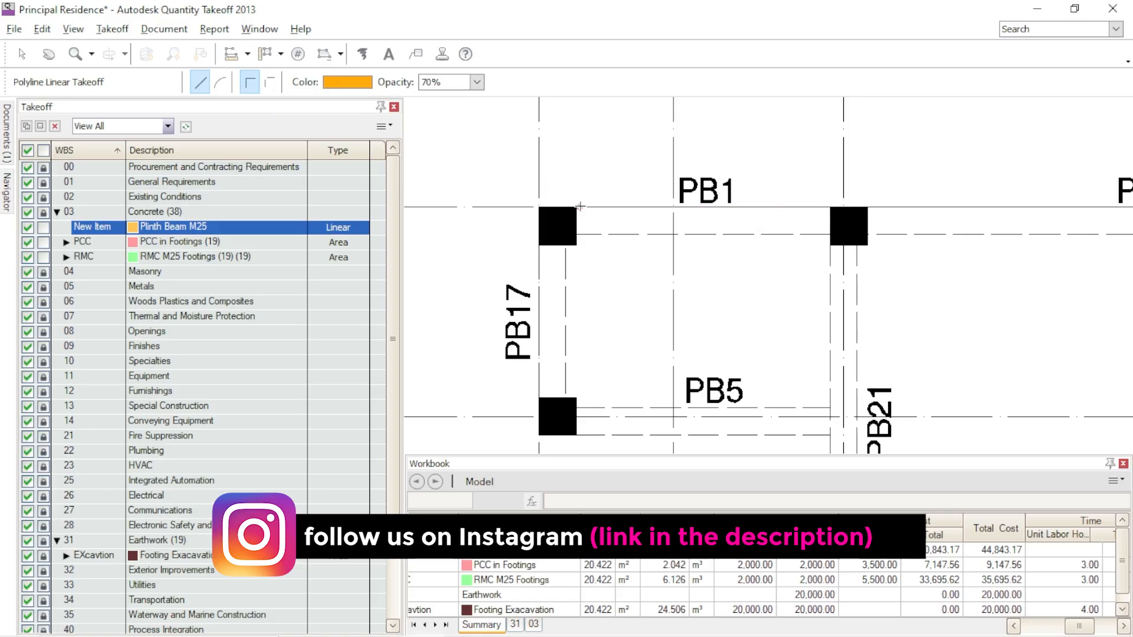
double_click(829, 207)
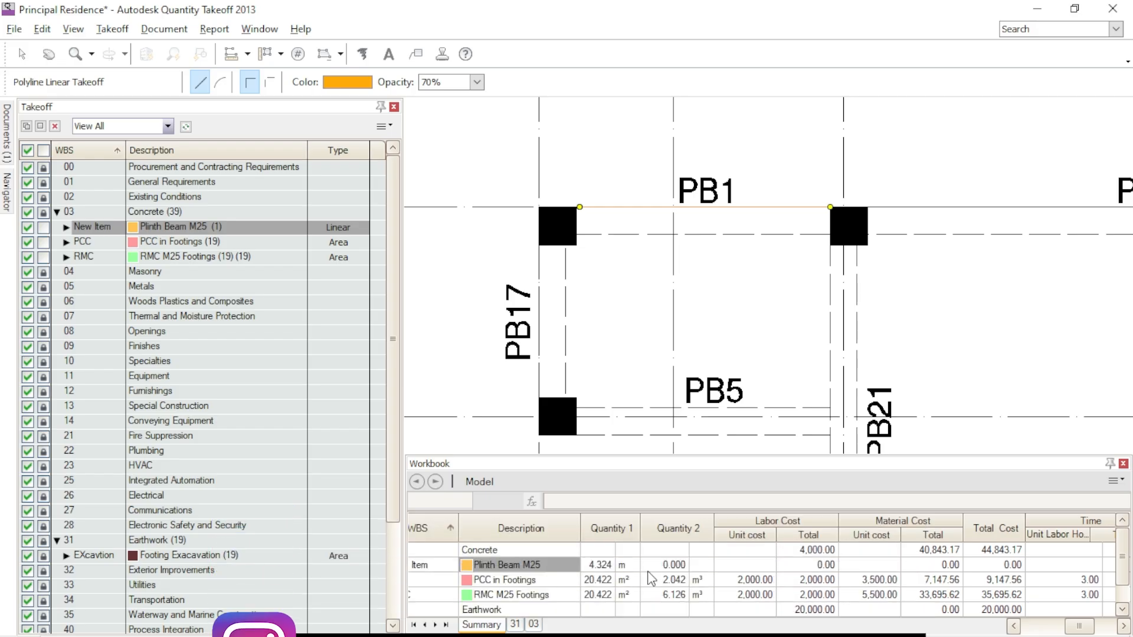
- Set the Plinth Beam M25 item's height to 0.3 m and its thickness to 0.23 m
double_click(269, 228)
click(365, 197)
drag(366, 193, 321, 193)
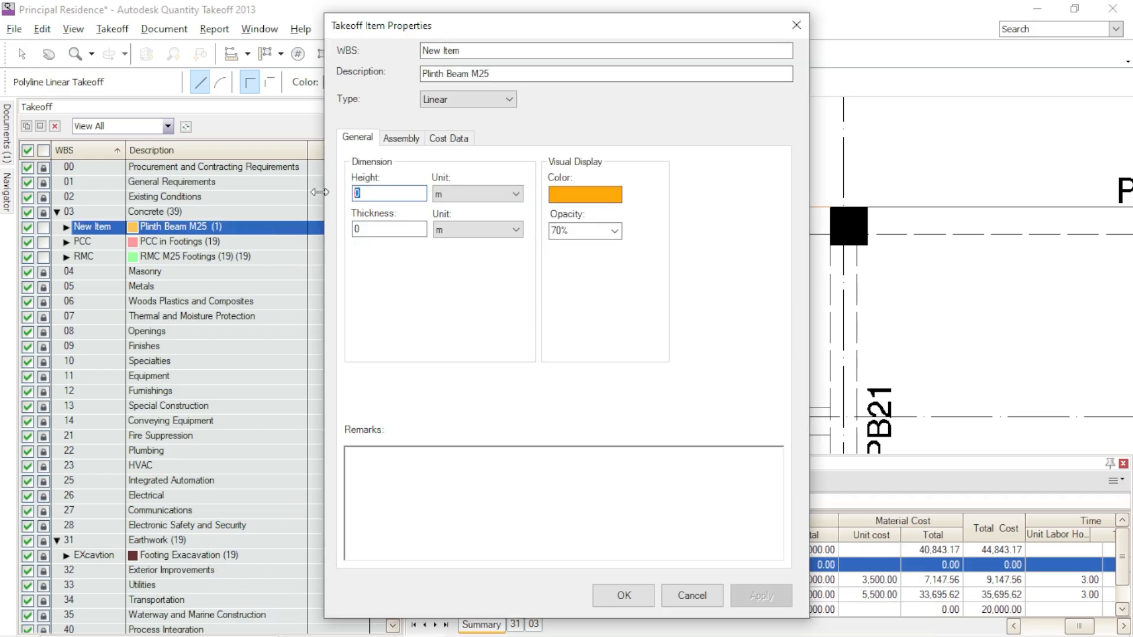
text(0.3)
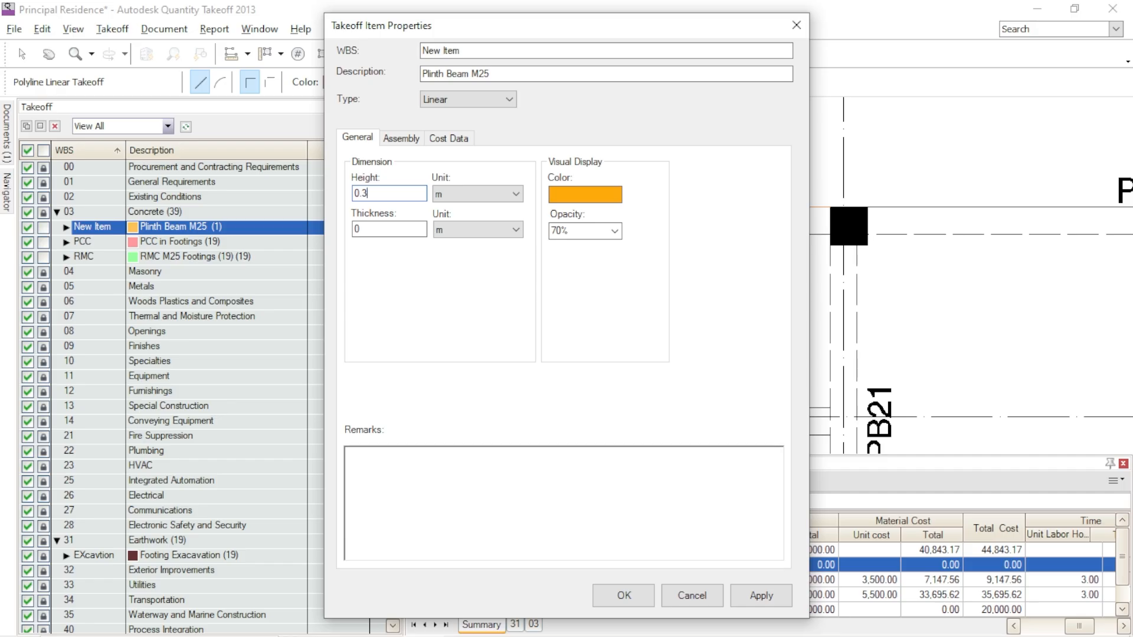
drag(364, 230, 348, 231)
text(0)
- Set the item's second cost quantity to Volume in m³ and its material cost to 5,500 per Qty 2 (Volume)
click(447, 140)
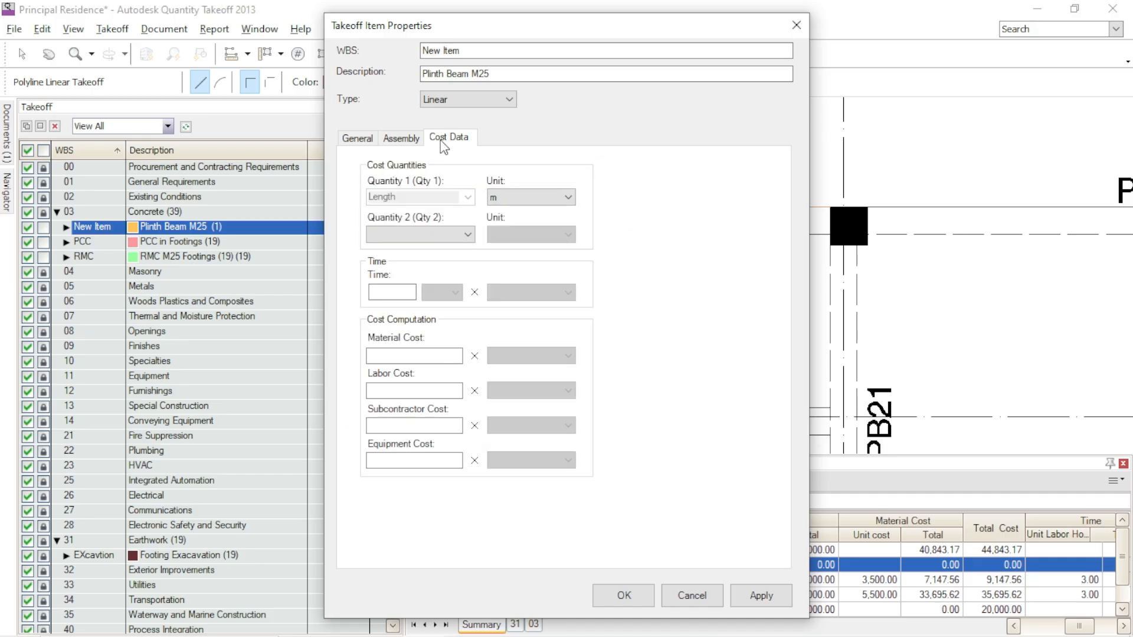
click(425, 234)
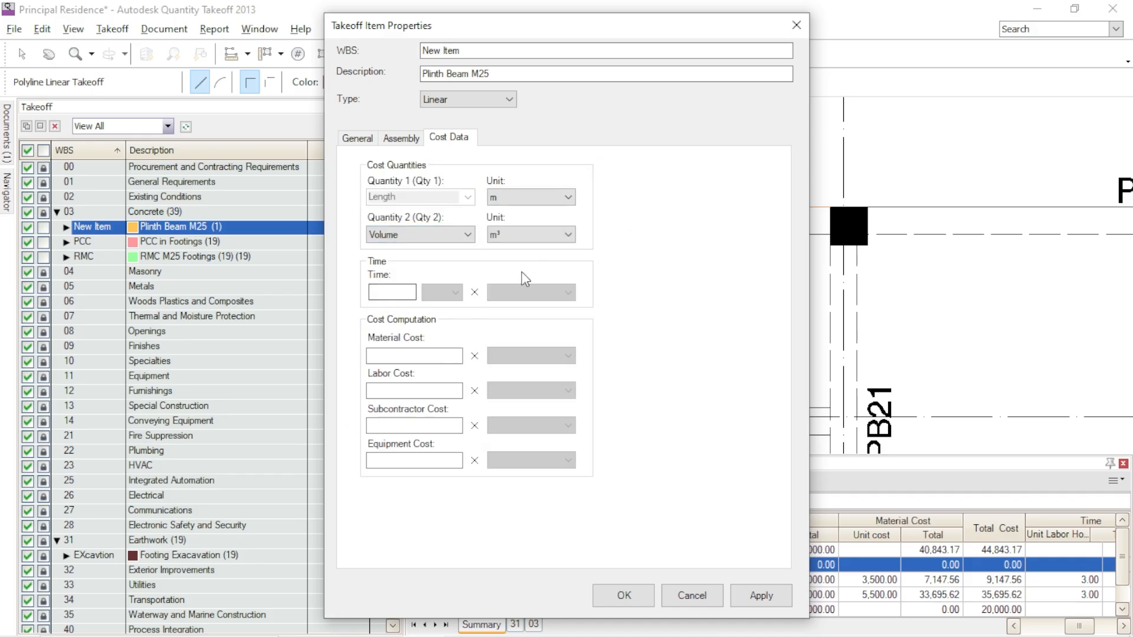
click(418, 356)
text(5)
key(BackSpace)
text(500)
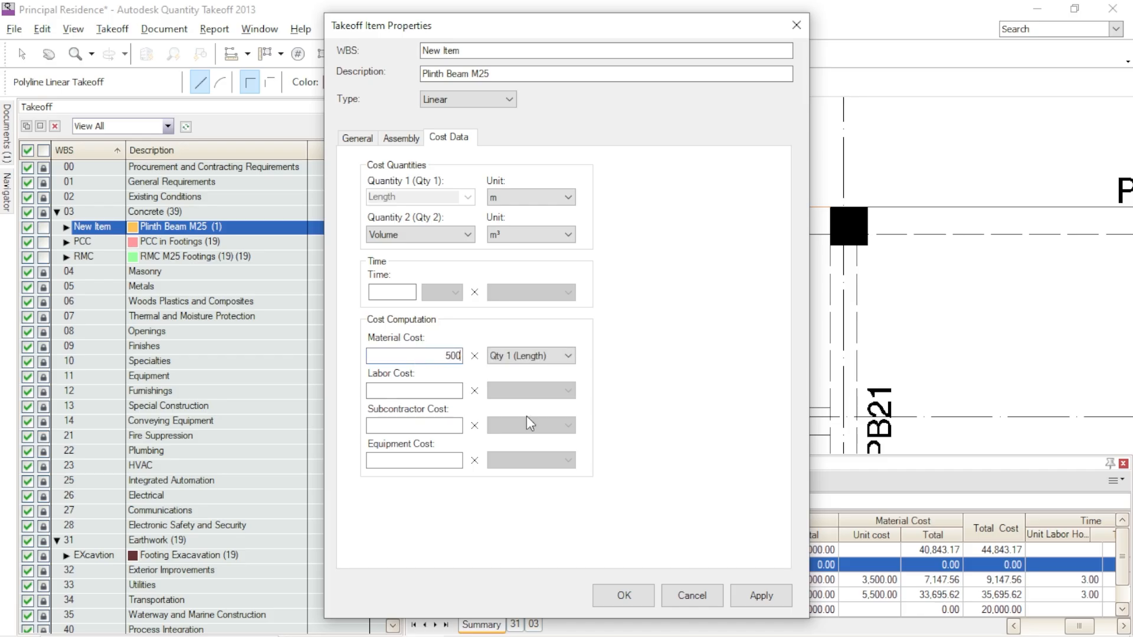
text(5)
click(546, 357)
click(550, 380)
click(755, 597)
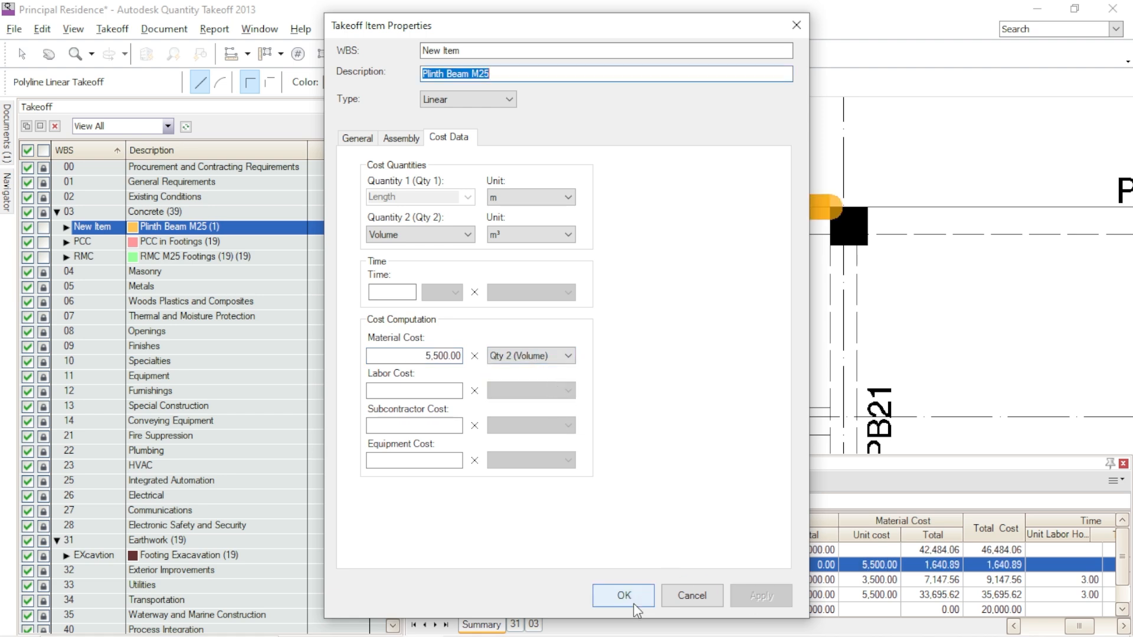
click(626, 596)
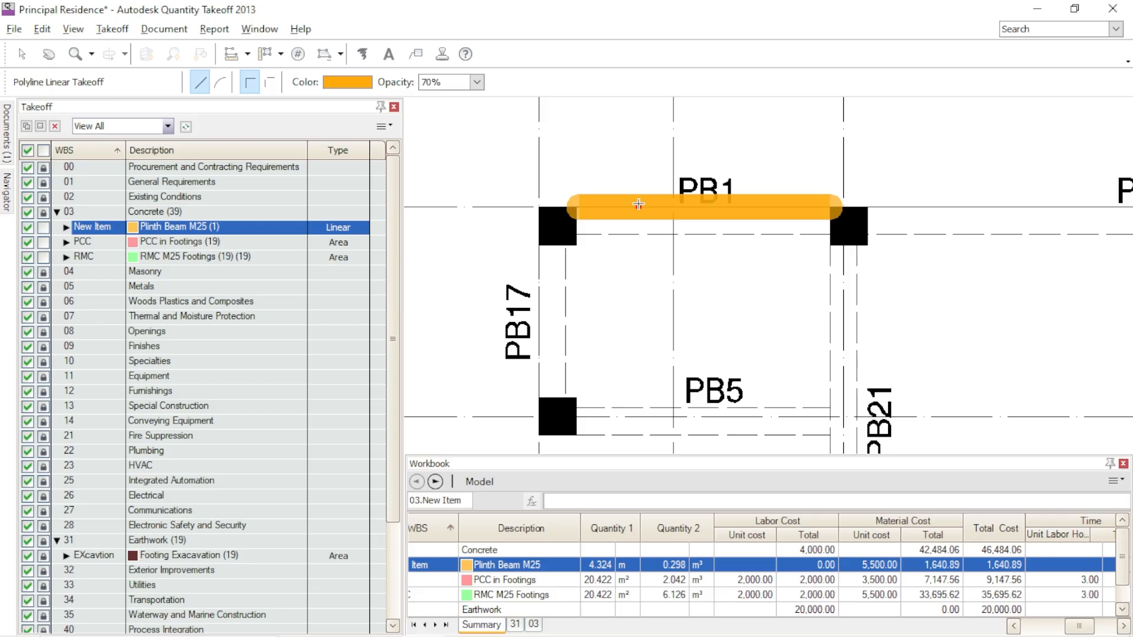
- Try to shift both end points of the PB1 takeoff line into the beam outline, and delete the line
key(Escape)
click(576, 207)
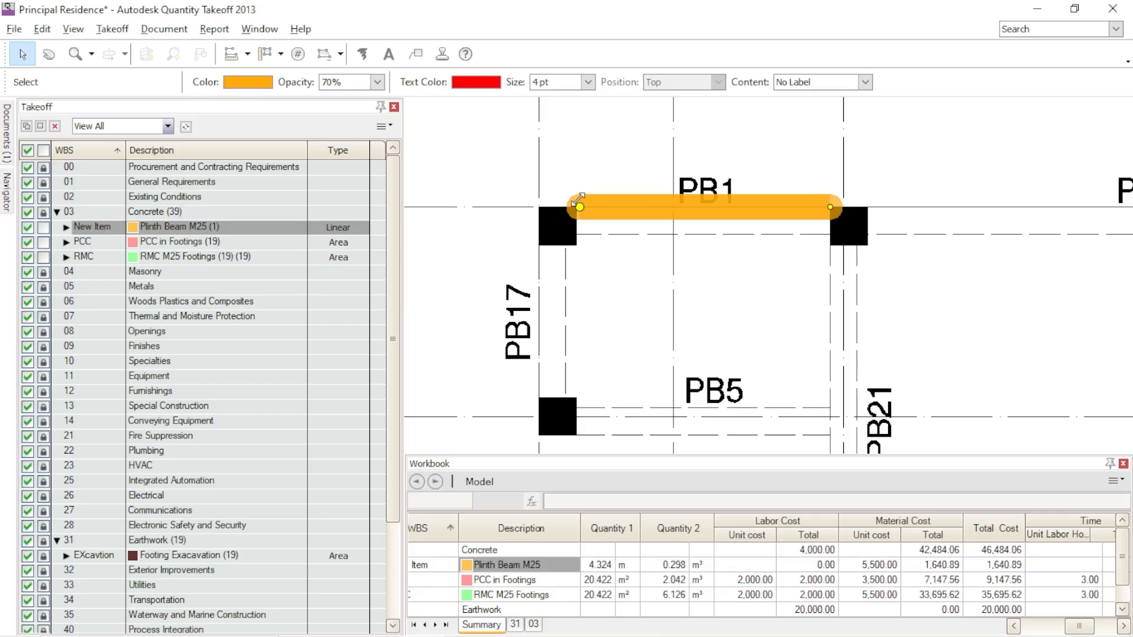
drag(576, 206, 579, 217)
click(665, 221)
drag(830, 207, 832, 226)
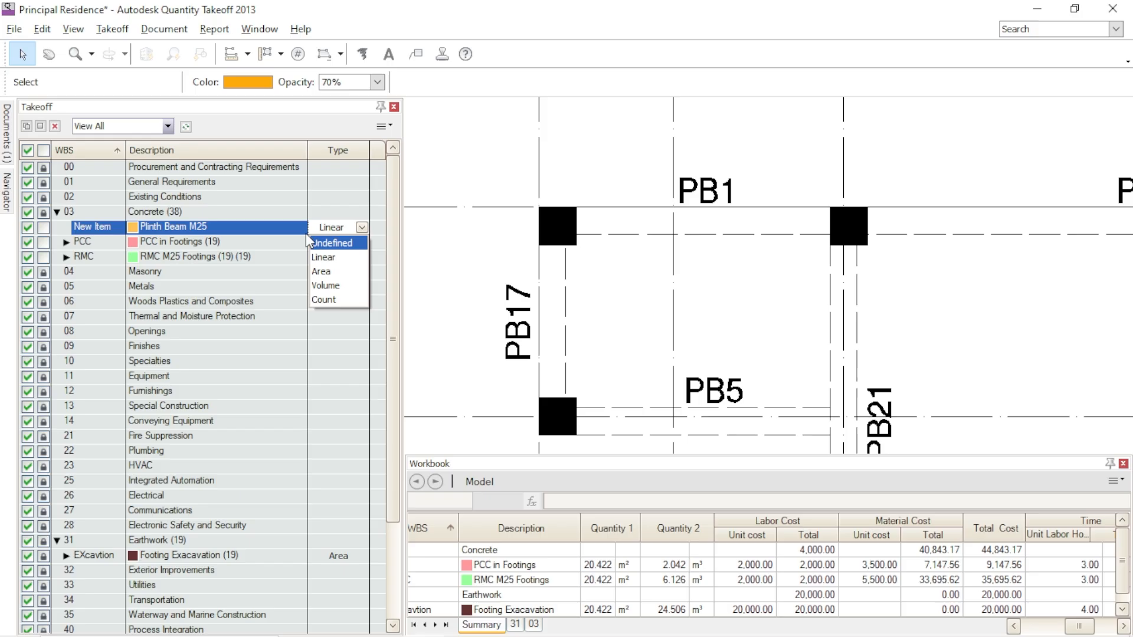
- Draw a new Polyline Linear Takeoff about 2.17 m long along beam PB1, between the facing sides of its columns, for Plinth Beam M25
click(294, 230)
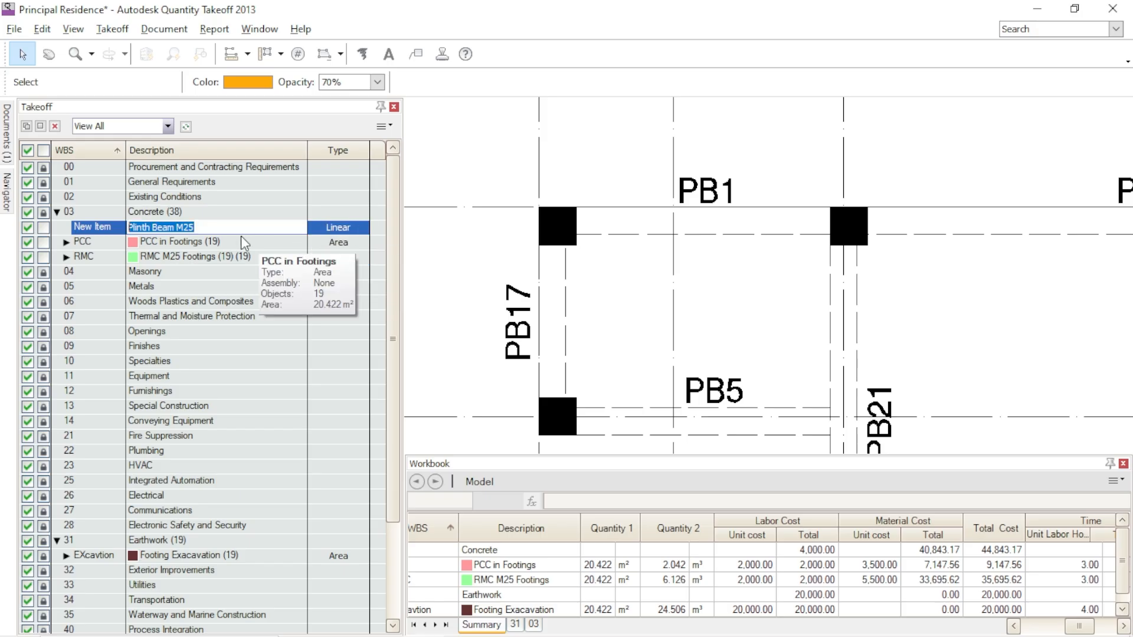
click(248, 58)
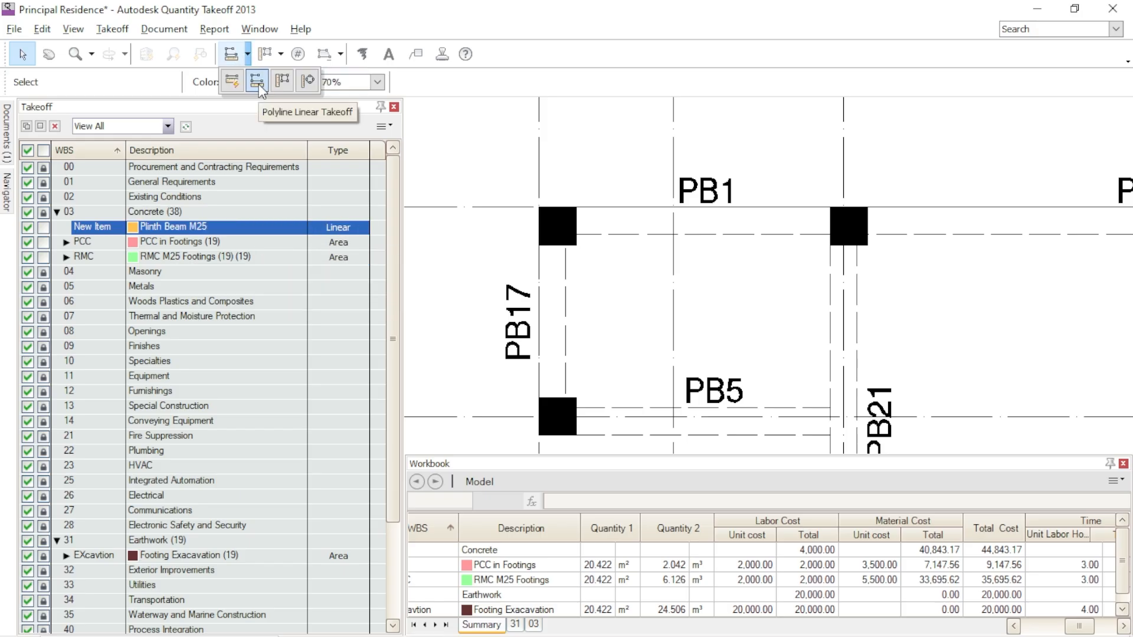
click(257, 80)
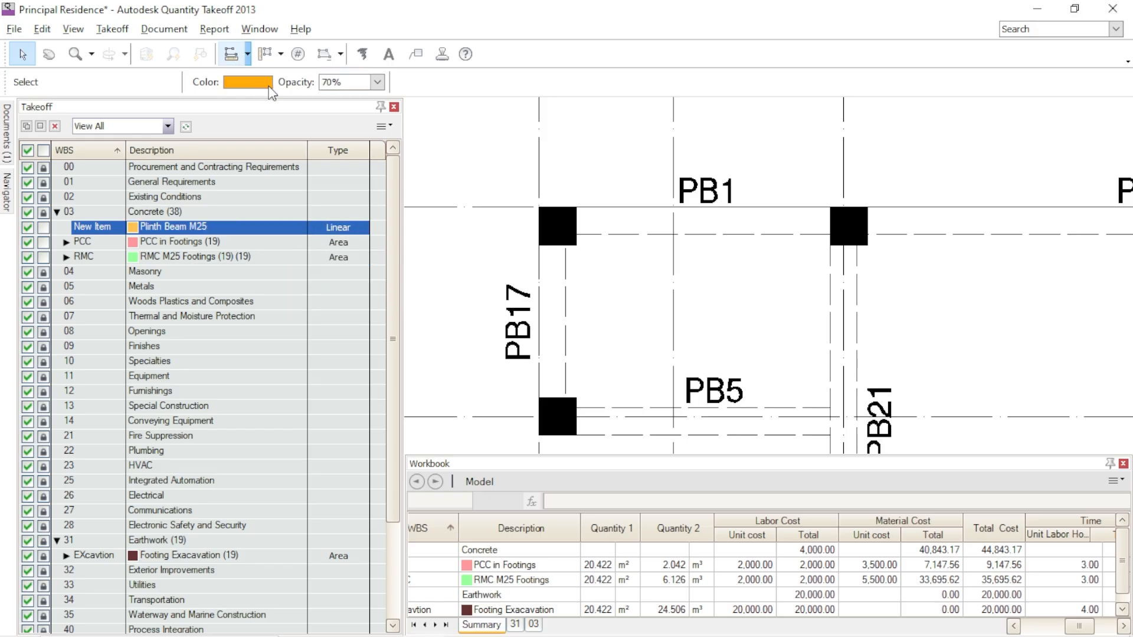
click(577, 227)
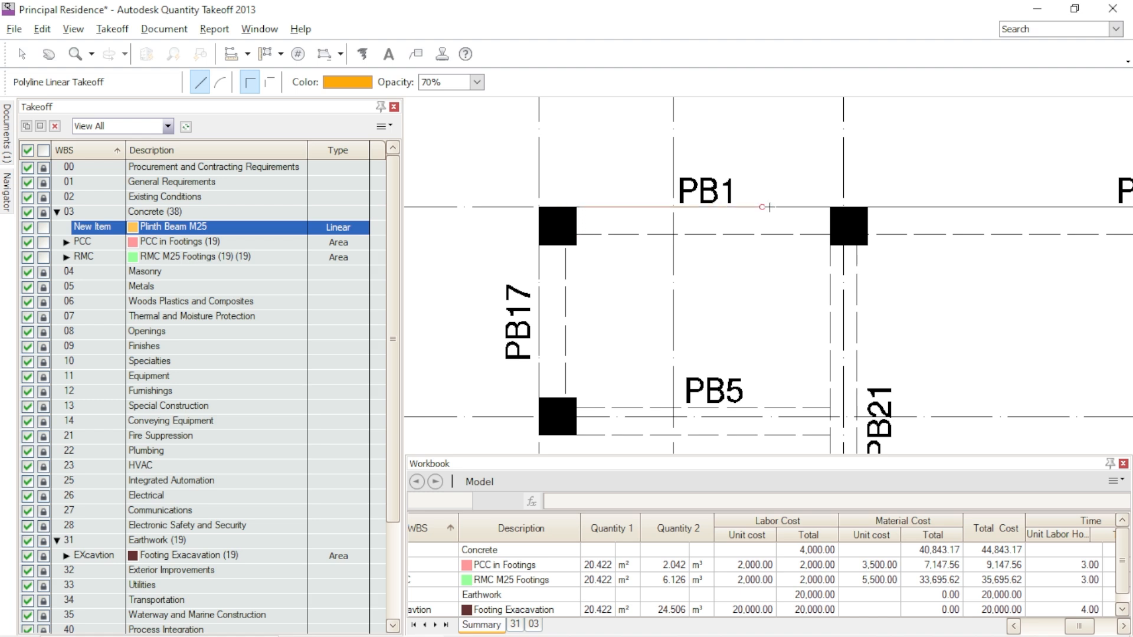
double_click(831, 208)
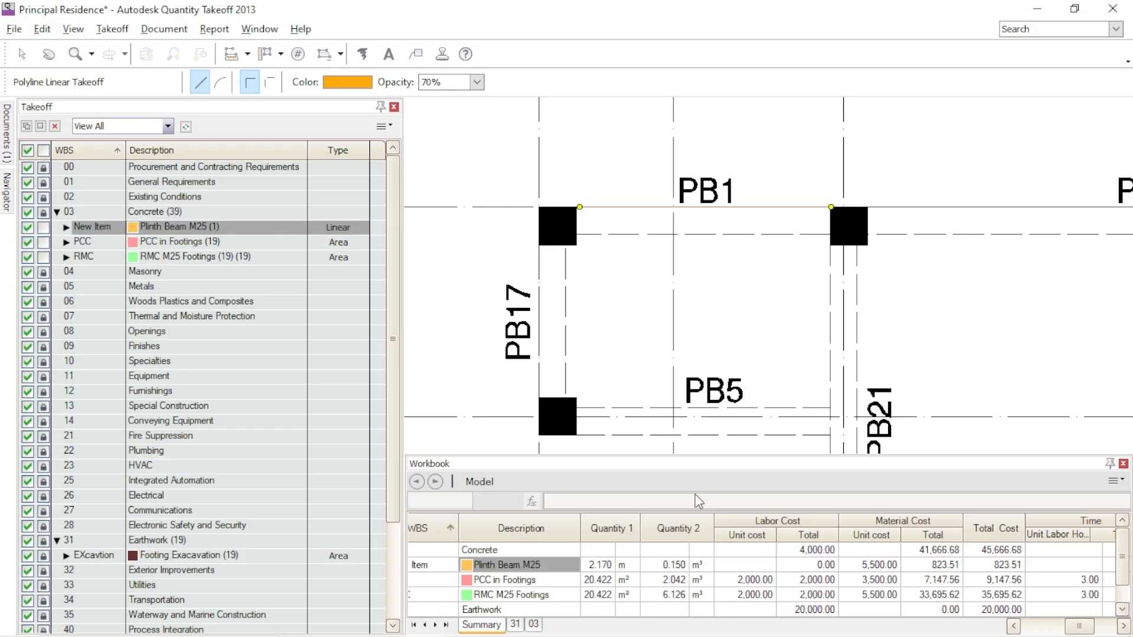
- Check the dimensions and cost data in the Plinth Beam M25 item's properties
double_click(274, 228)
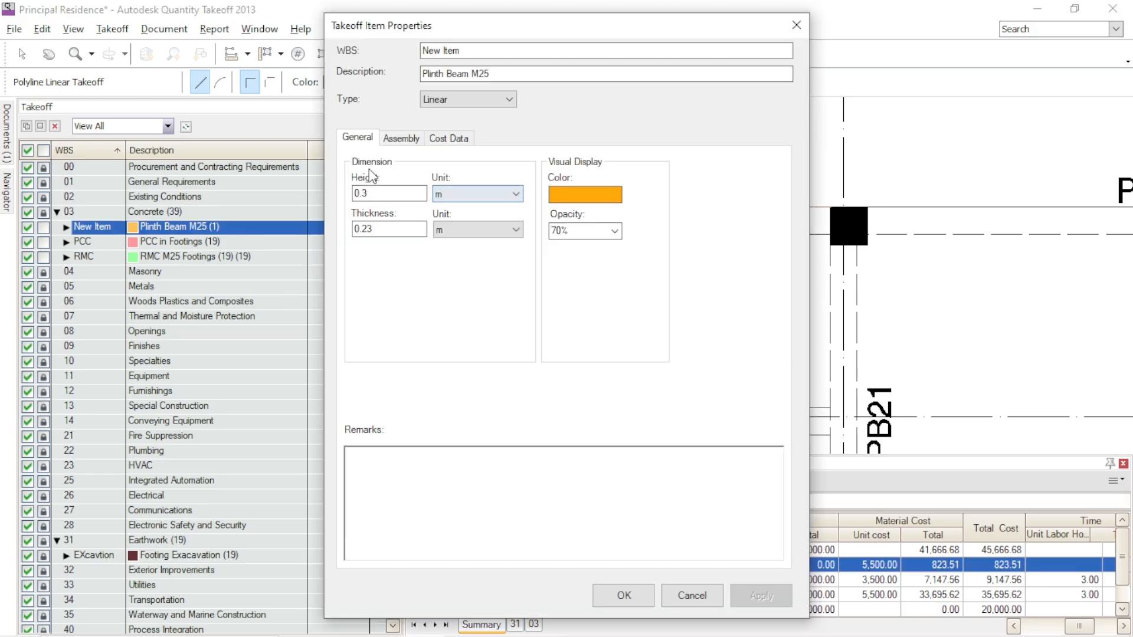
drag(373, 192, 331, 196)
drag(369, 229, 325, 229)
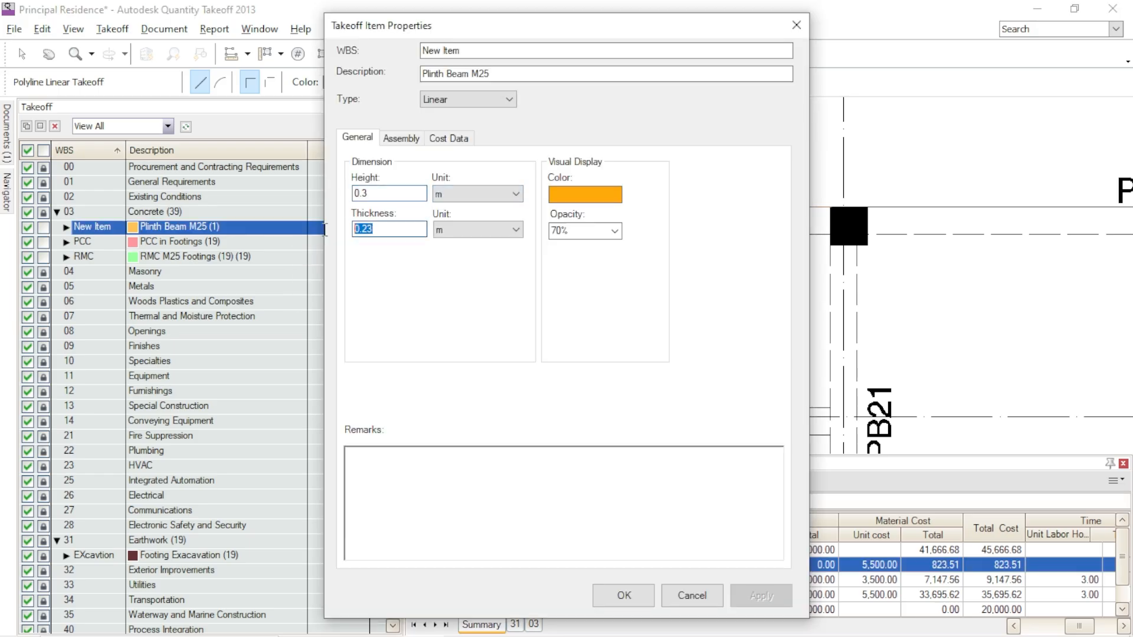
click(463, 141)
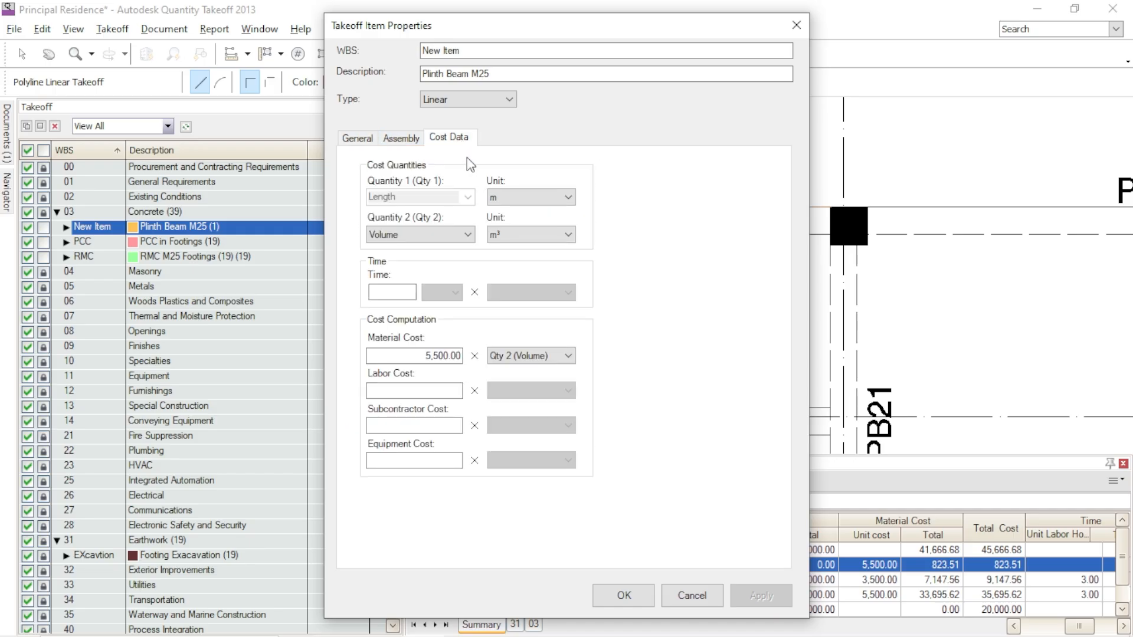
click(624, 596)
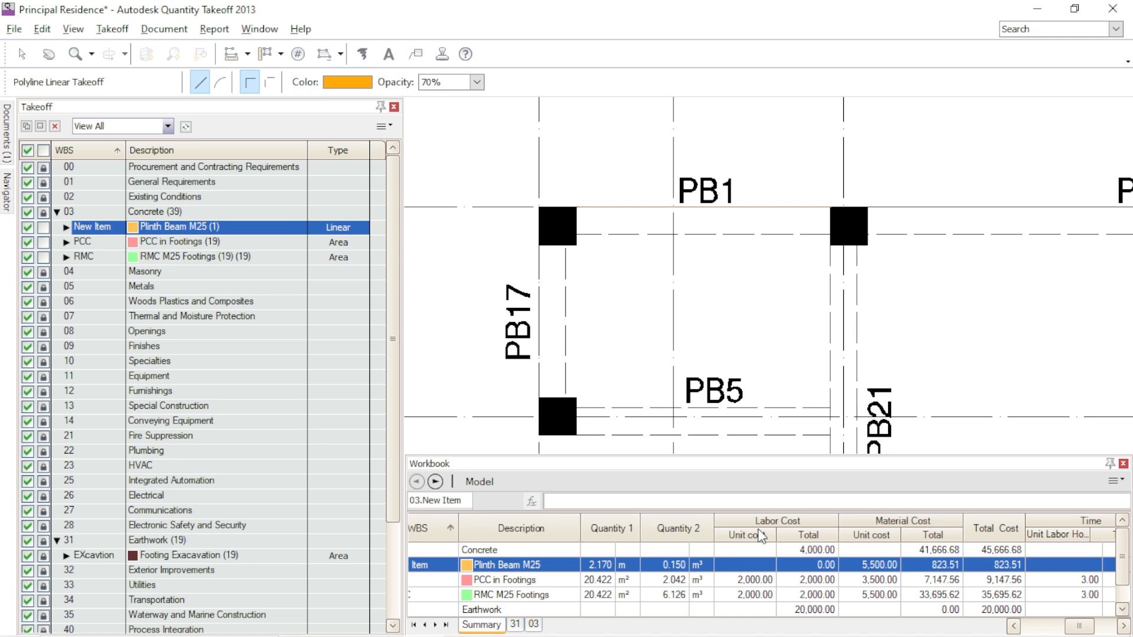
- Draw a Plinth Beam M25 linear takeoff along the upper edge of beam PB2, between the facing sides of its columns
scroll(598, 204, down, 4)
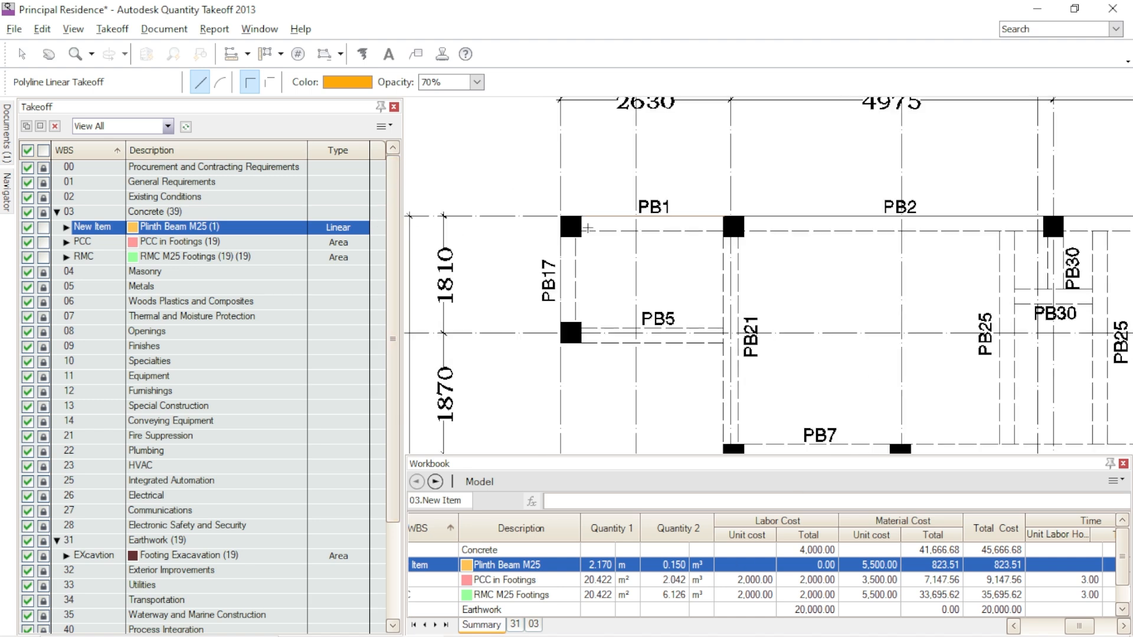
scroll(613, 213, up, 6)
scroll(627, 219, down, 1)
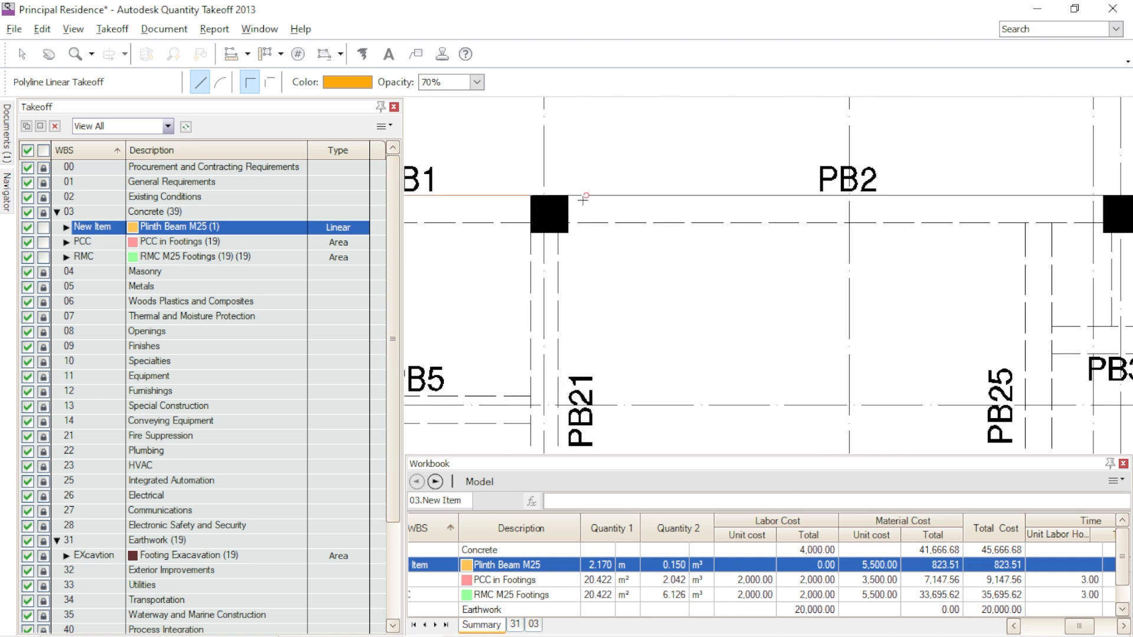
double_click(1103, 196)
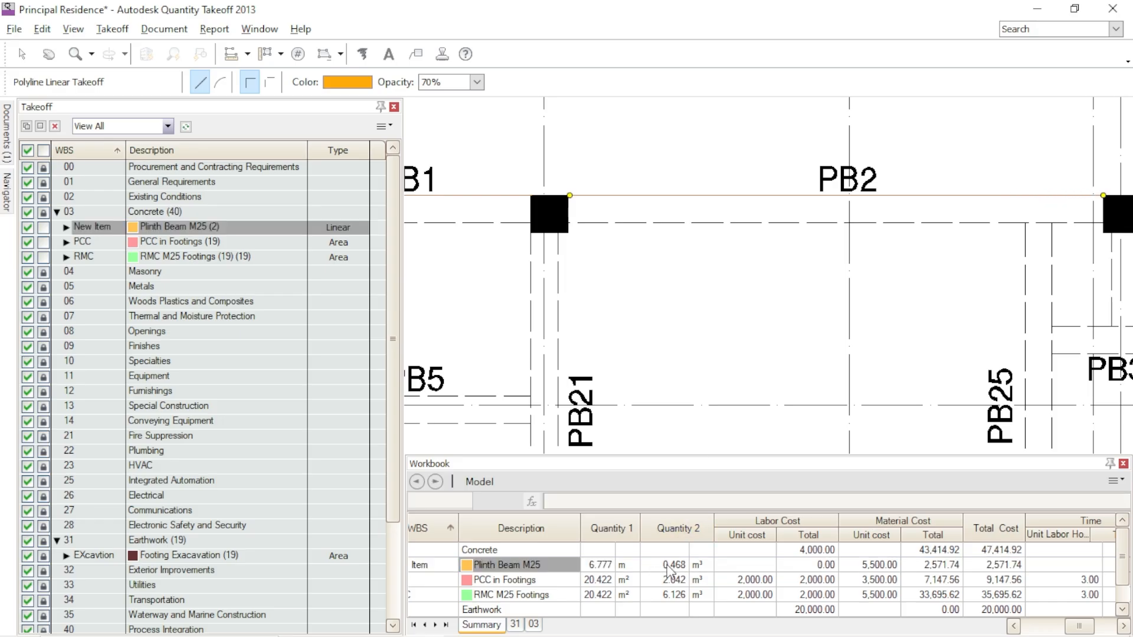
- Draw a Plinth Beam M25 linear takeoff along the upper edge of beam PB3, between the facing sides of its columns
scroll(901, 307, down, 3)
scroll(922, 332, up, 2)
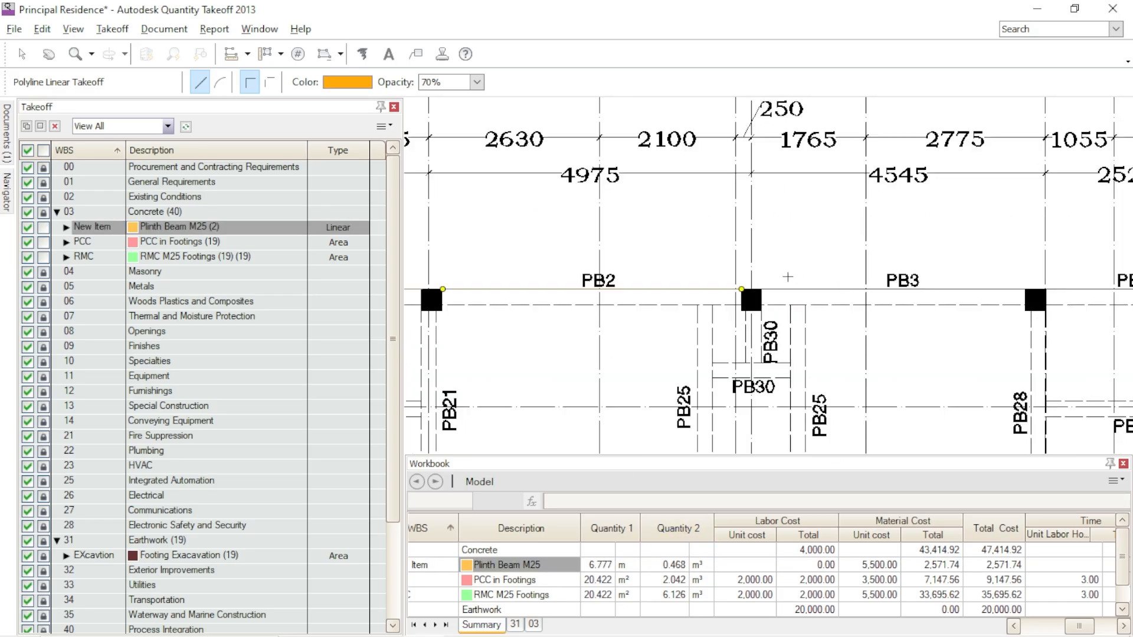
scroll(774, 288, up, 2)
scroll(867, 289, down, 4)
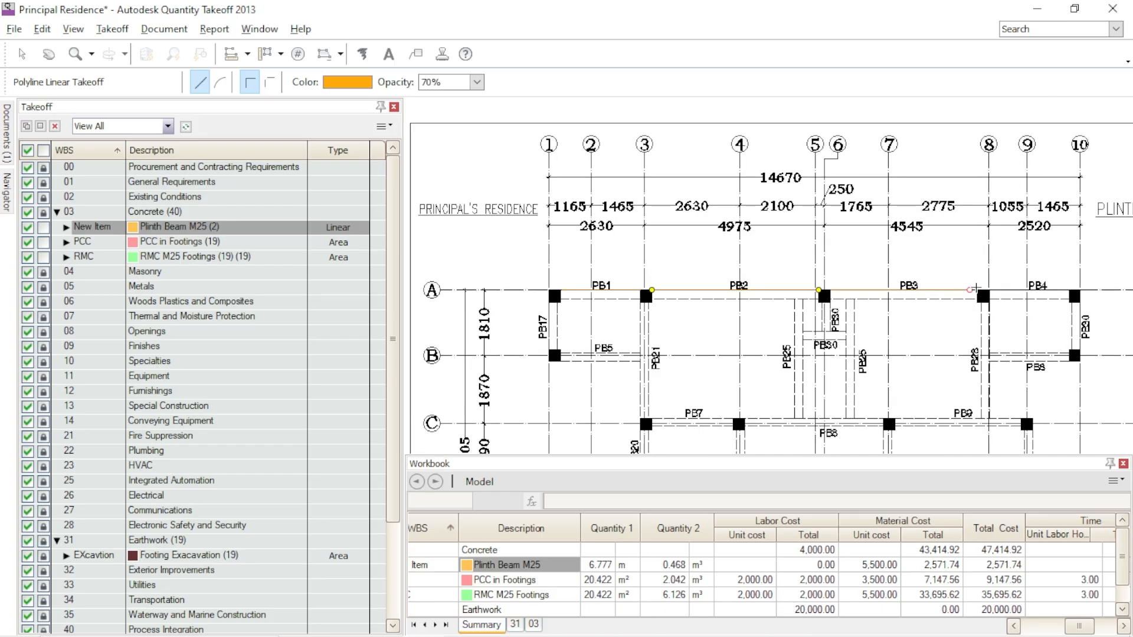
scroll(980, 289, up, 5)
double_click(1009, 307)
- Draw a Plinth Beam M25 linear takeoff along the upper edge of beam PB4, between the facing sides of its columns
scroll(930, 283, down, 5)
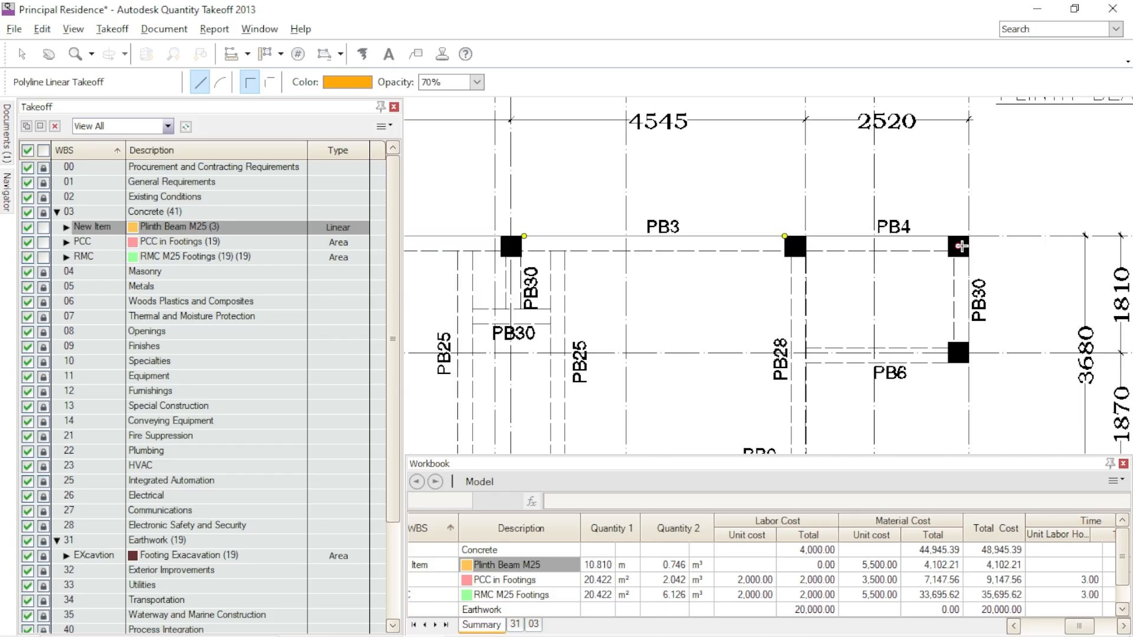
scroll(961, 246, up, 4)
click(463, 214)
double_click(914, 215)
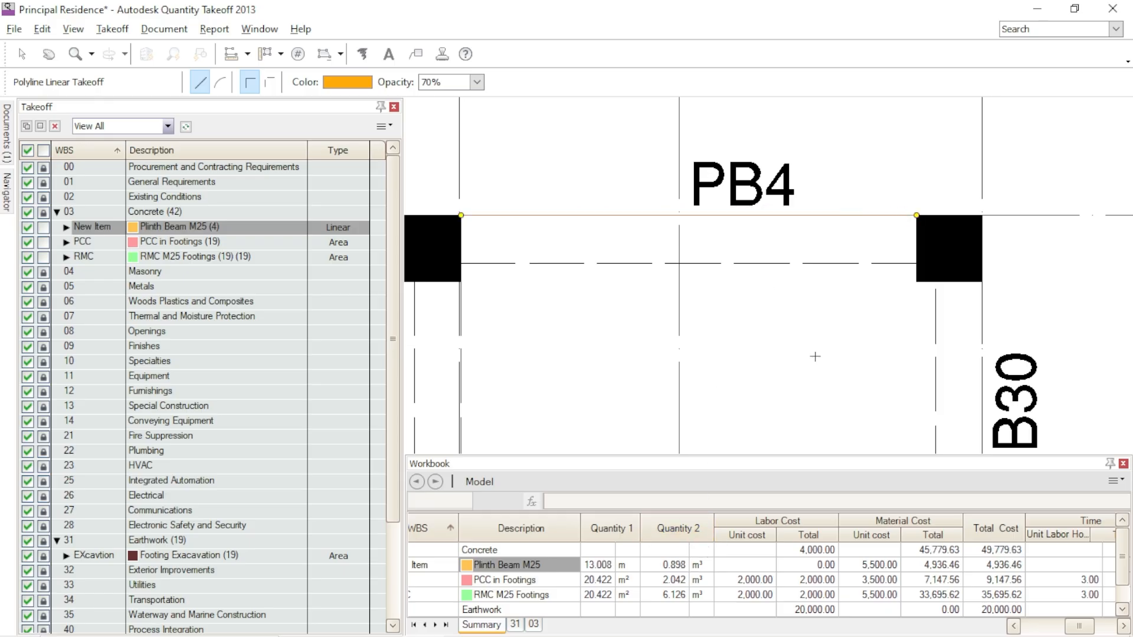
- Draw a Plinth Beam M25 linear takeoff along the outer edge of beam PB17, between the facing sides of its columns on grids A and B
scroll(844, 336, down, 3)
scroll(877, 313, down, 4)
scroll(478, 211, up, 6)
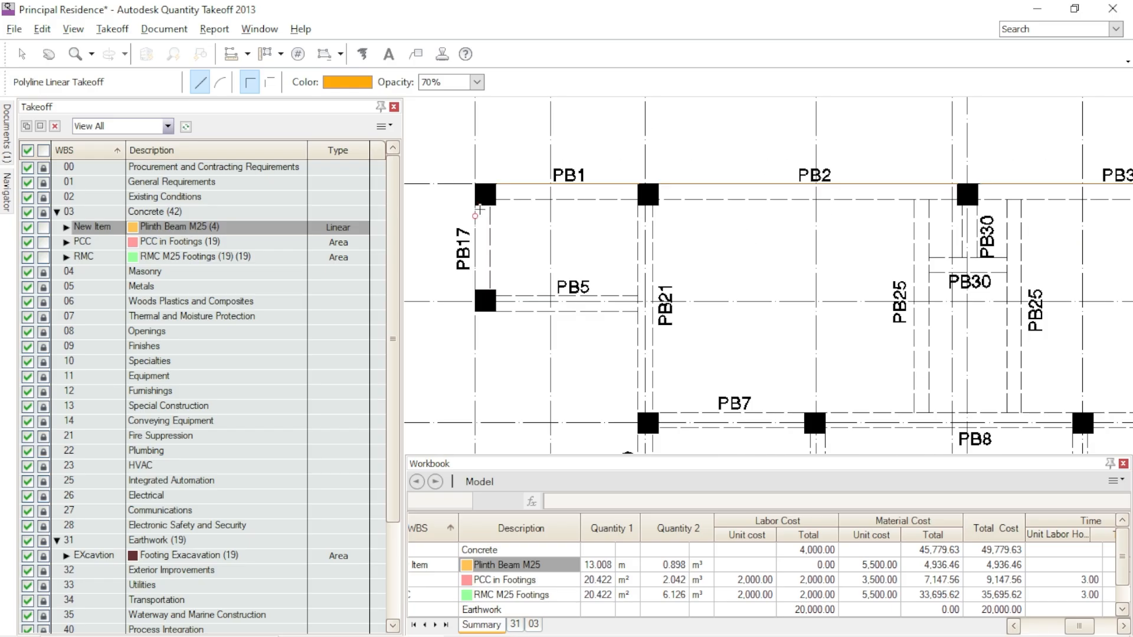
scroll(478, 210, up, 2)
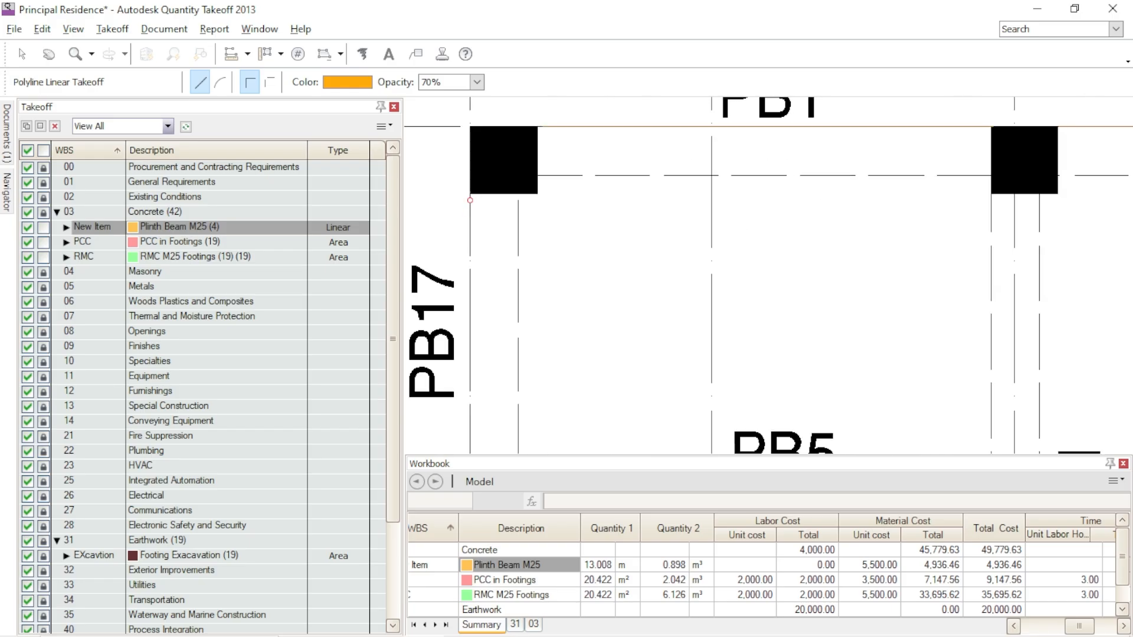
scroll(471, 201, down, 4)
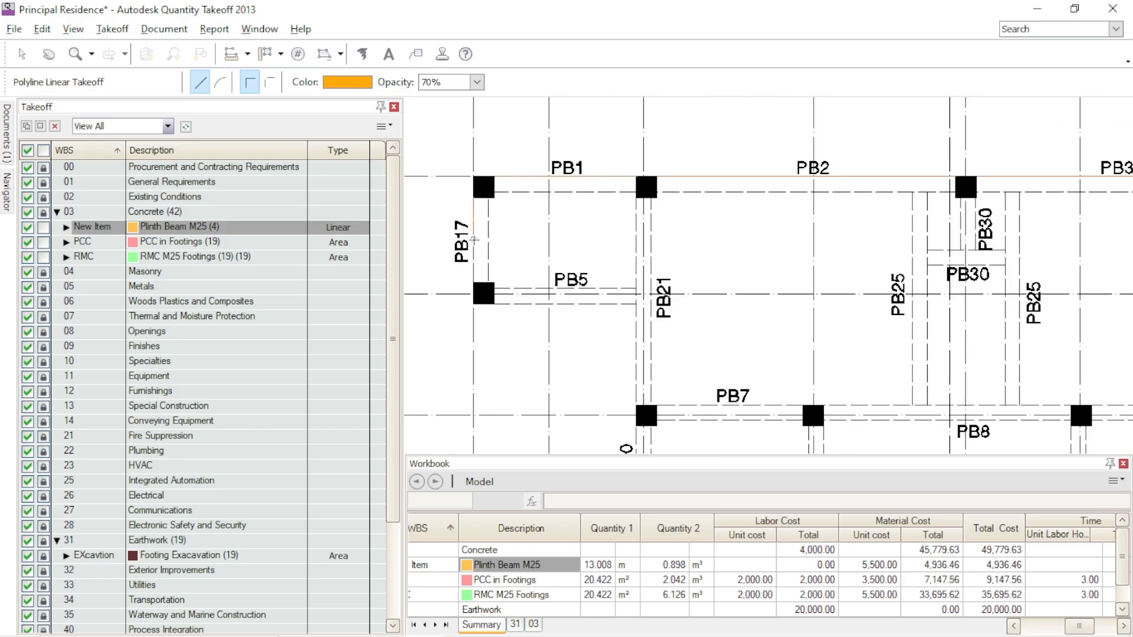
double_click(474, 283)
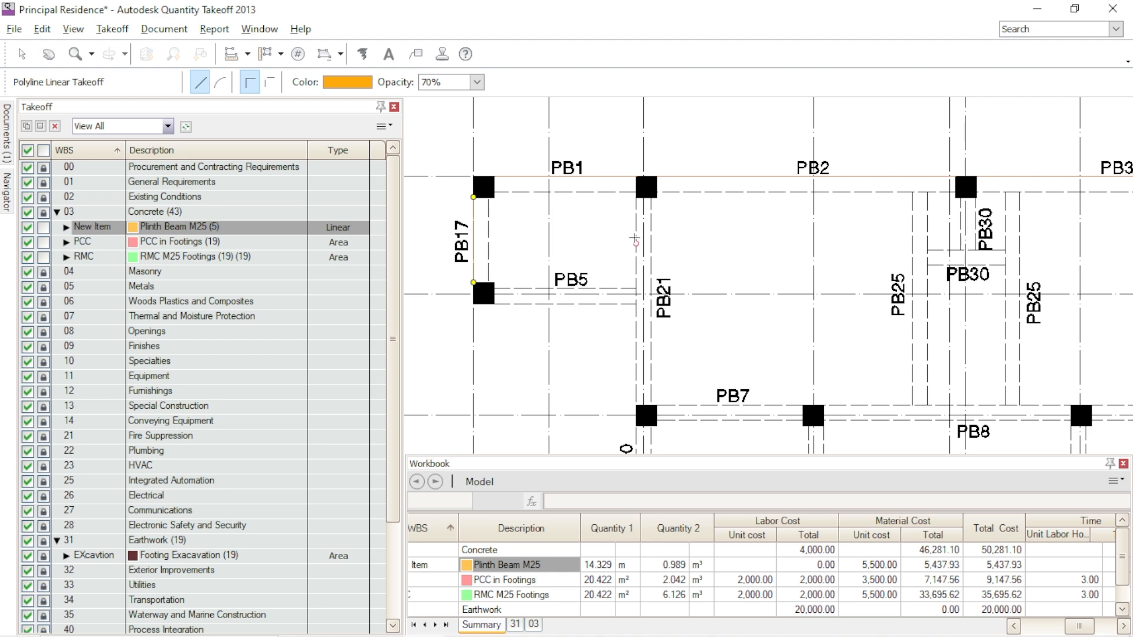
- Draw a Plinth Beam M25 linear takeoff along beam PB5 from the grid B column to the near edge of beam PB21
click(493, 291)
scroll(637, 288, up, 5)
double_click(632, 290)
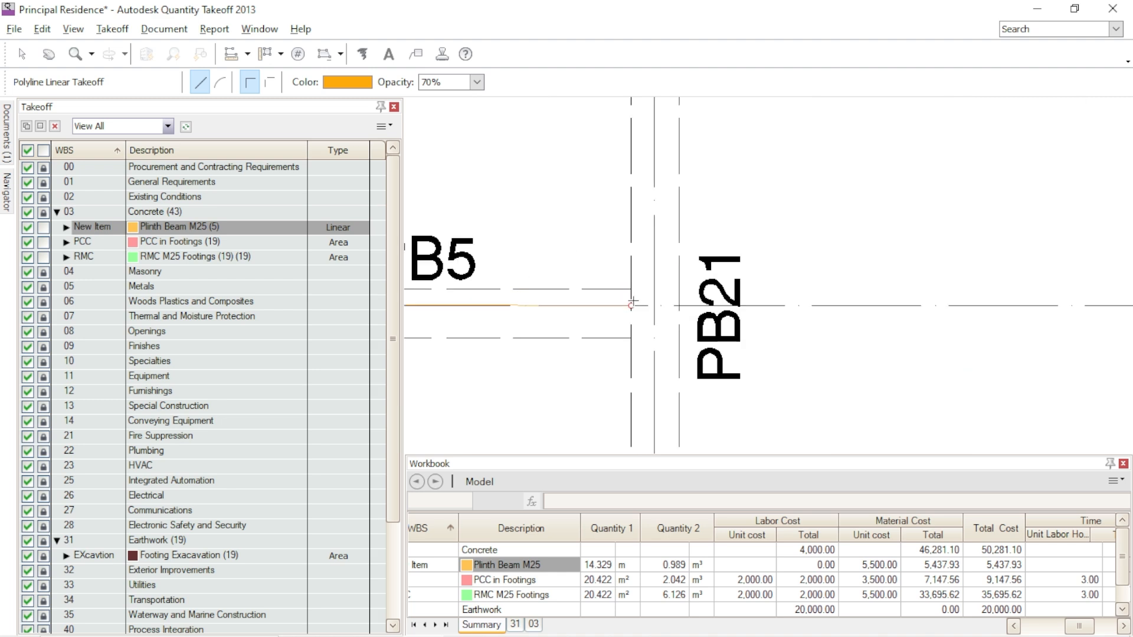
scroll(631, 298, down, 5)
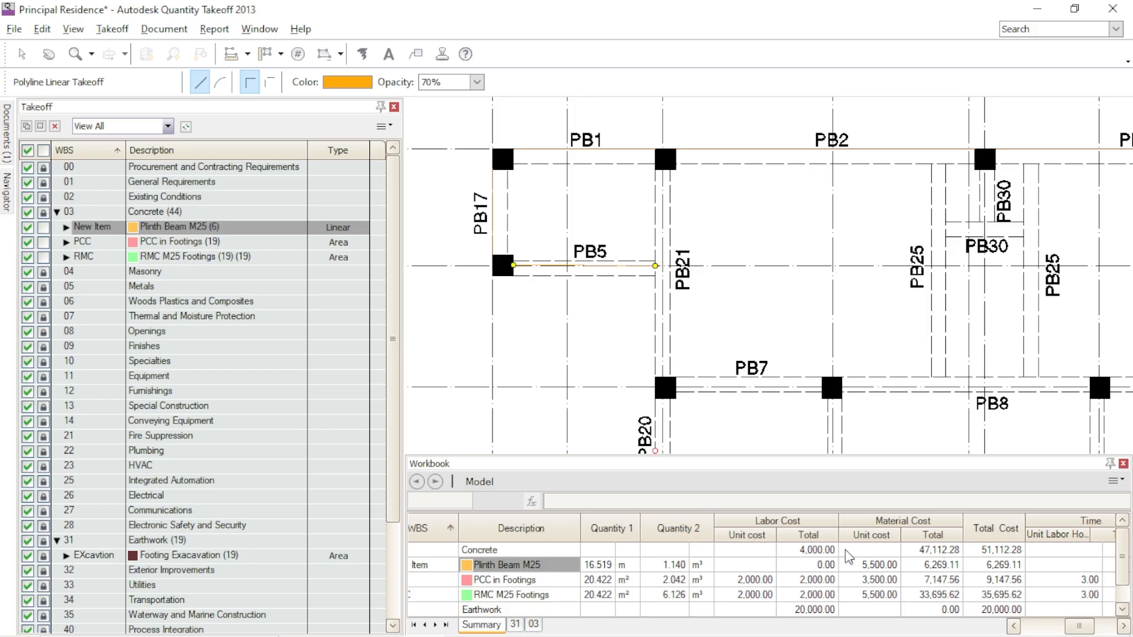
- Select the Plinth Beam M25 row in the workbook, enlarge the workbook and widen its WBS column to review the quantities and costs
click(838, 564)
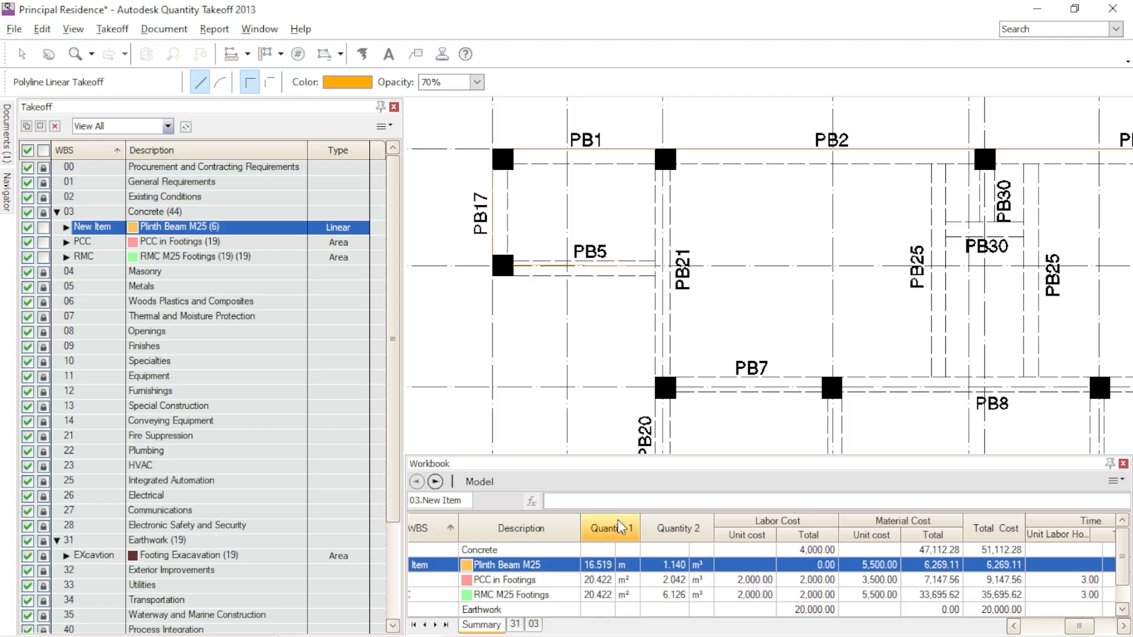
drag(592, 457, 597, 381)
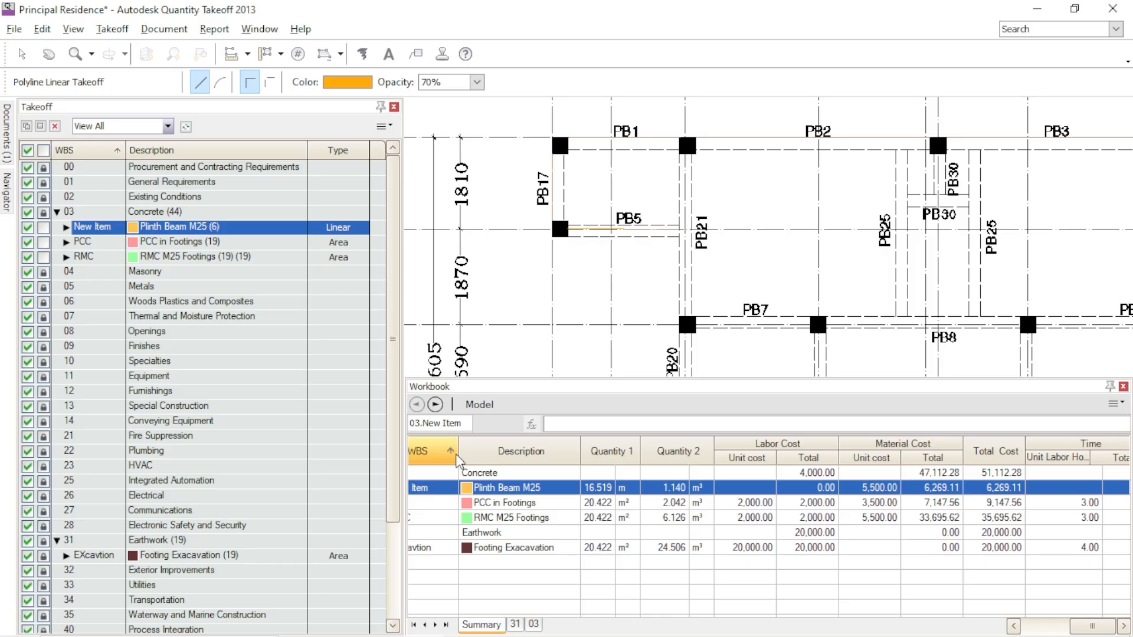
drag(458, 460, 484, 472)
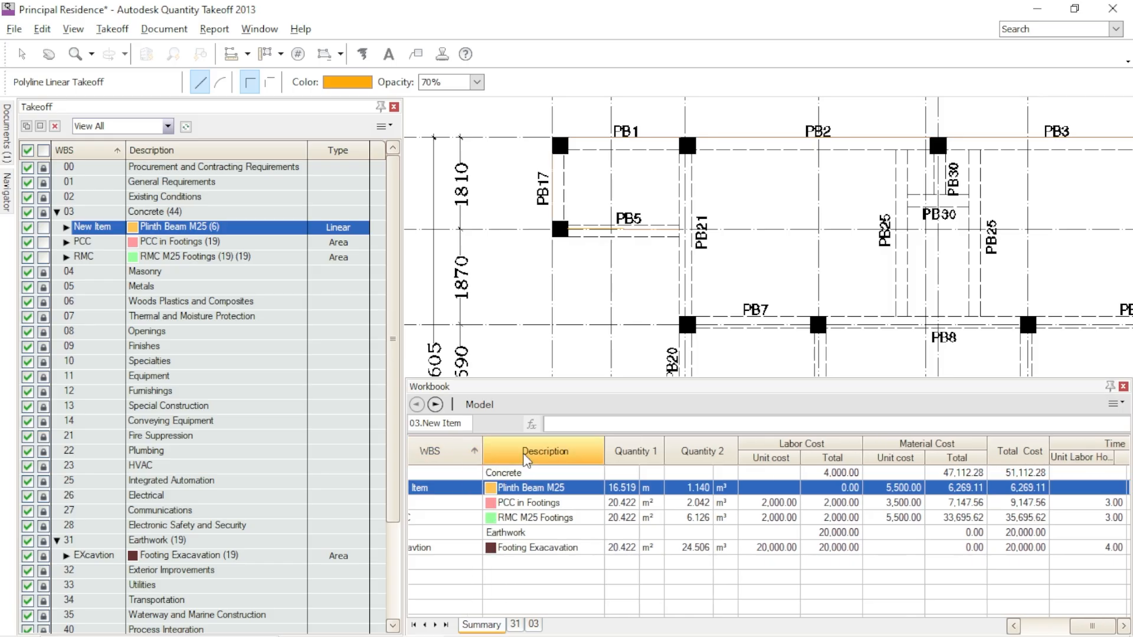
- Look over the plinth beam plan and find the column layout plan among the drawings
scroll(702, 281, down, 3)
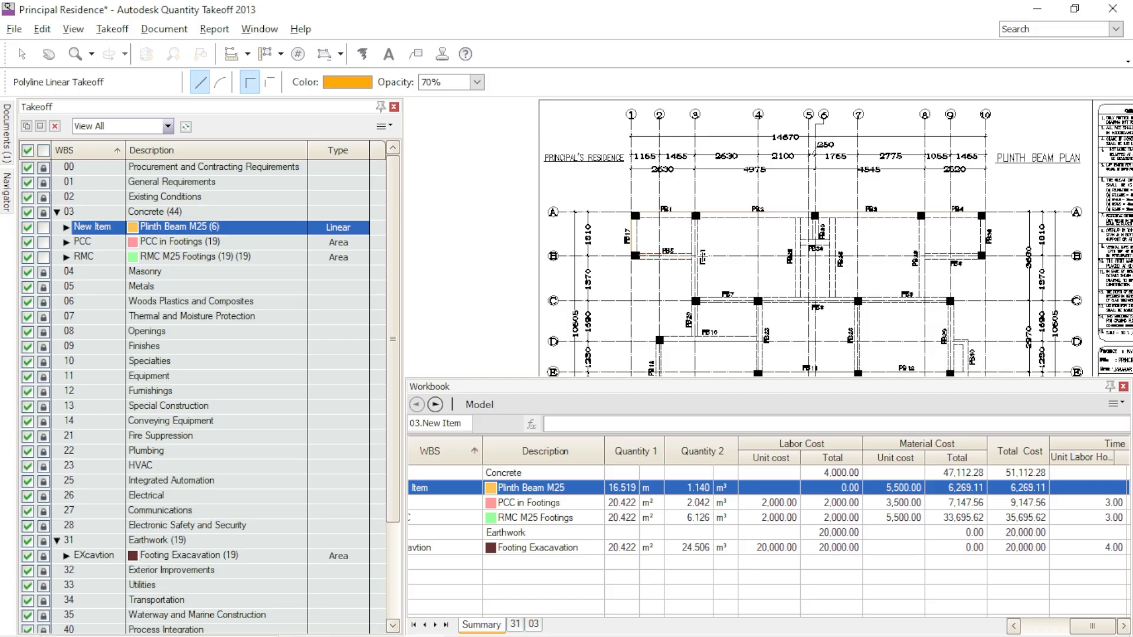
middle_drag(1011, 318, 880, 275)
scroll(547, 186, up, 4)
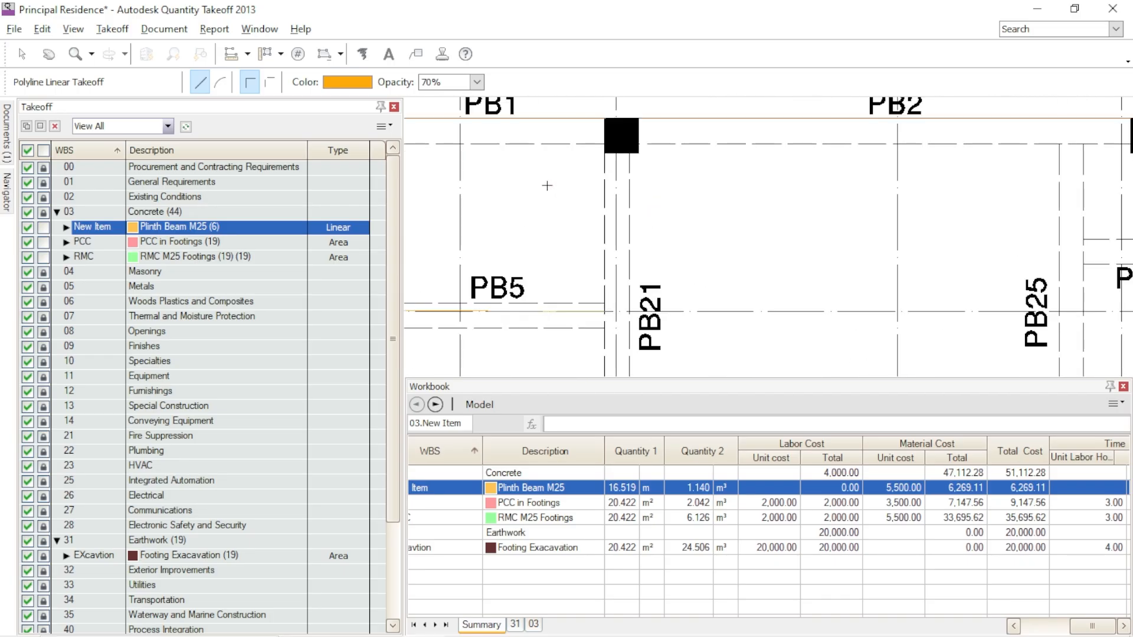
scroll(551, 174, down, 3)
scroll(717, 197, down, 4)
mouse_move(931, 218)
middle_down()
mouse_move(693, 227)
mouse_move(554, 331)
middle_up()
middle_drag(717, 224, 695, 400)
mouse_move(941, 261)
middle_down()
mouse_move(772, 272)
mouse_move(653, 298)
middle_up()
scroll(714, 245, up, 5)
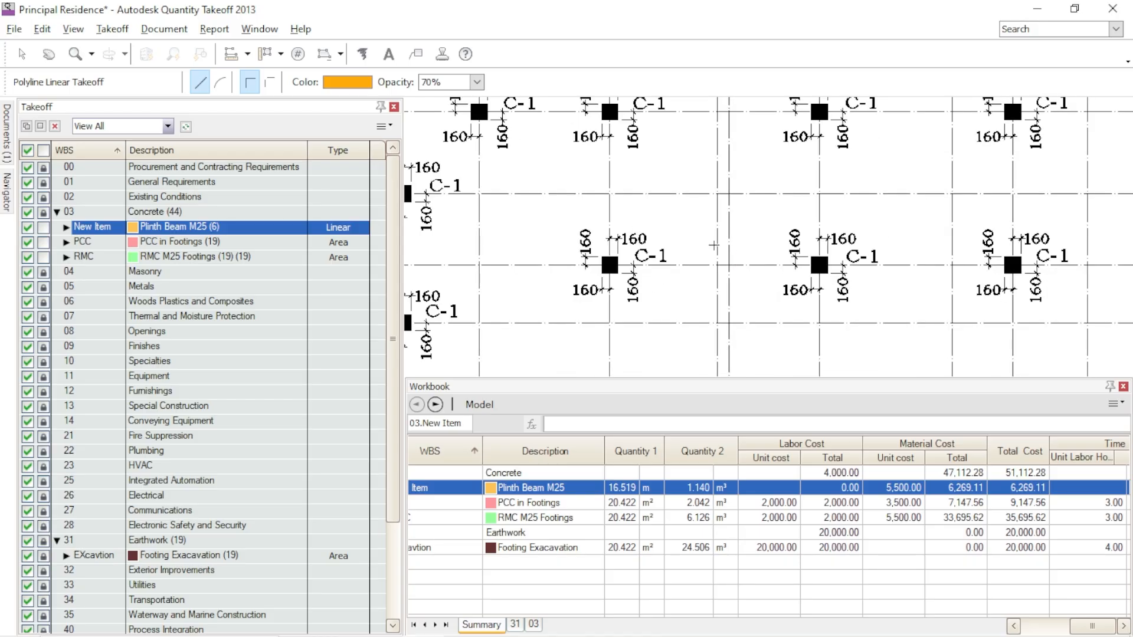
scroll(697, 179, down, 5)
middle_drag(890, 295, 881, 344)
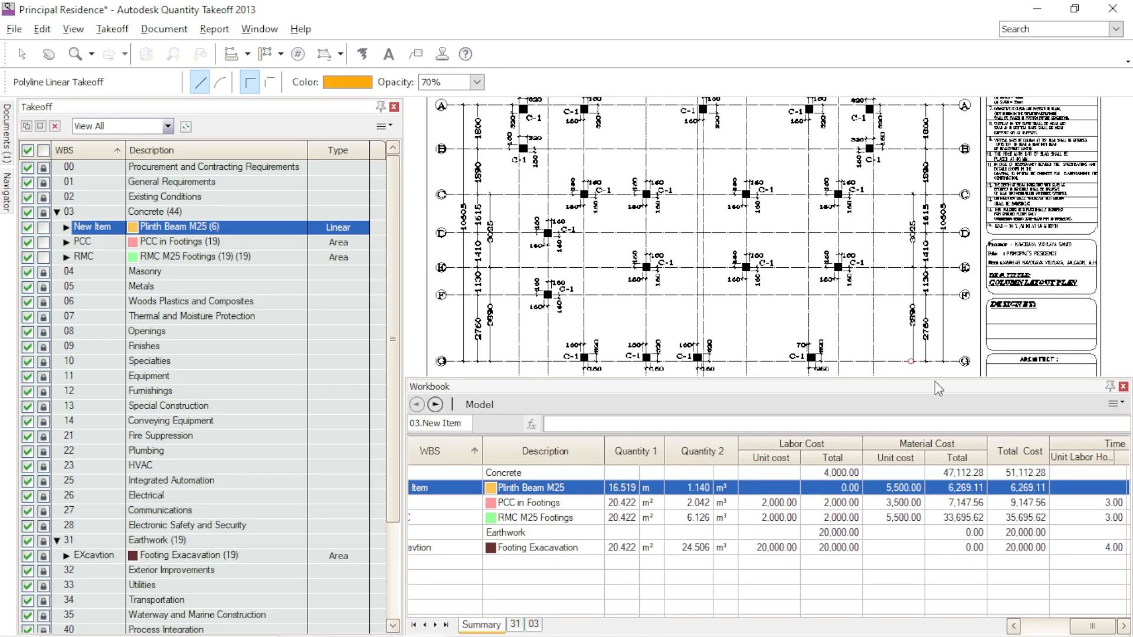
- Reduce the workbook's height and examine the C-1 columns across the column layout plan
drag(934, 380, 938, 441)
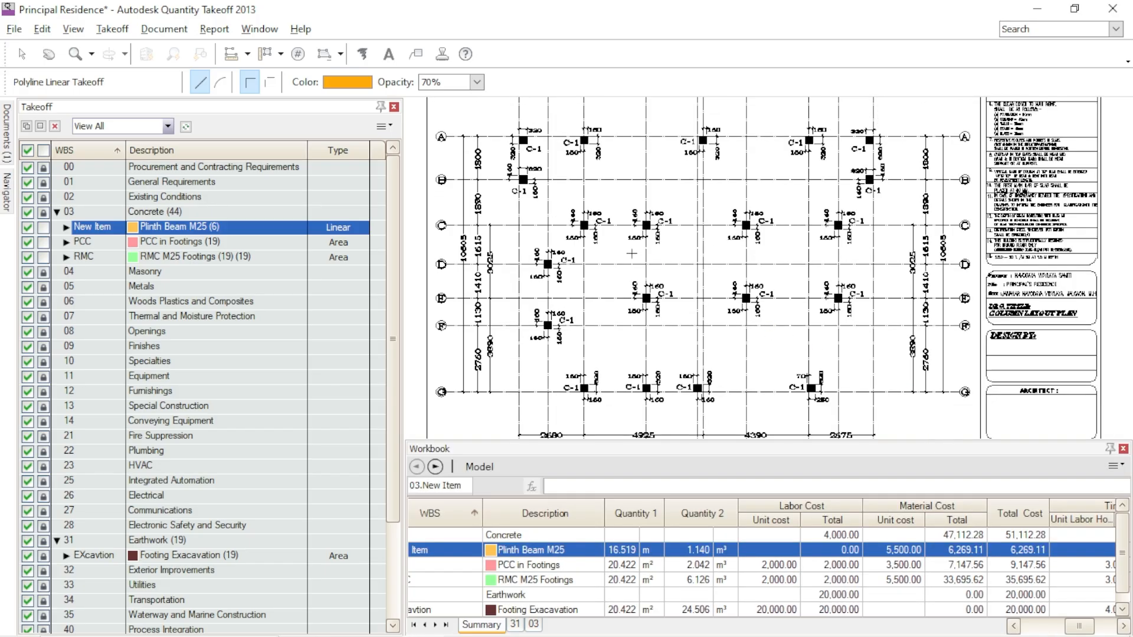
scroll(556, 136, up, 2)
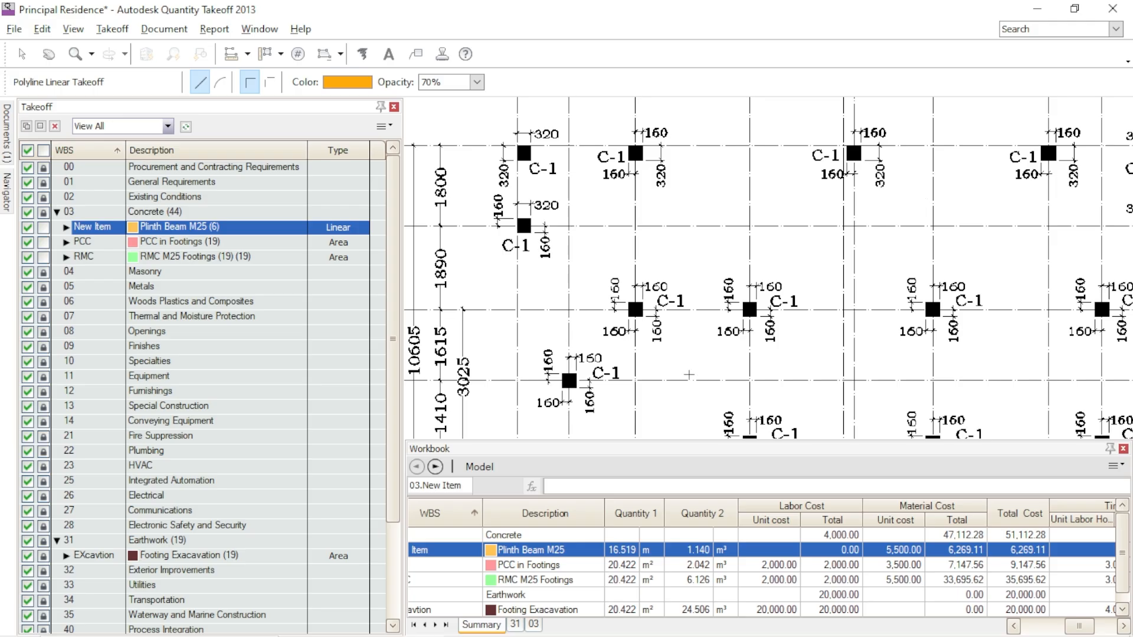
middle_drag(732, 381, 648, 261)
mouse_move(899, 384)
middle_down()
mouse_move(824, 260)
mouse_move(726, 295)
mouse_move(570, 325)
middle_up()
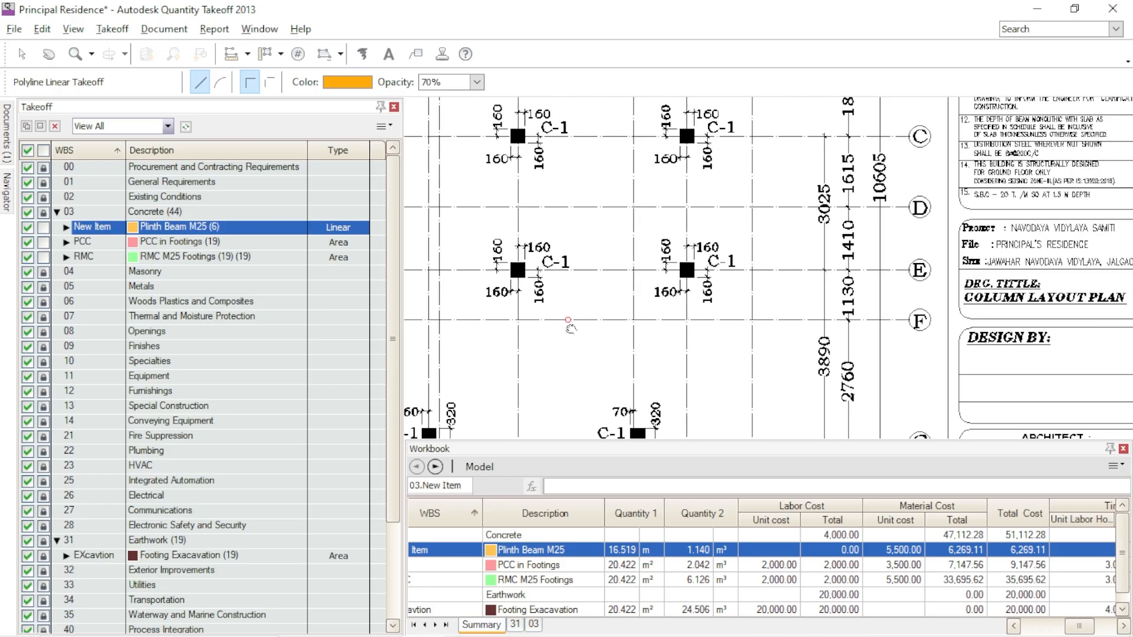
scroll(847, 313, down, 2)
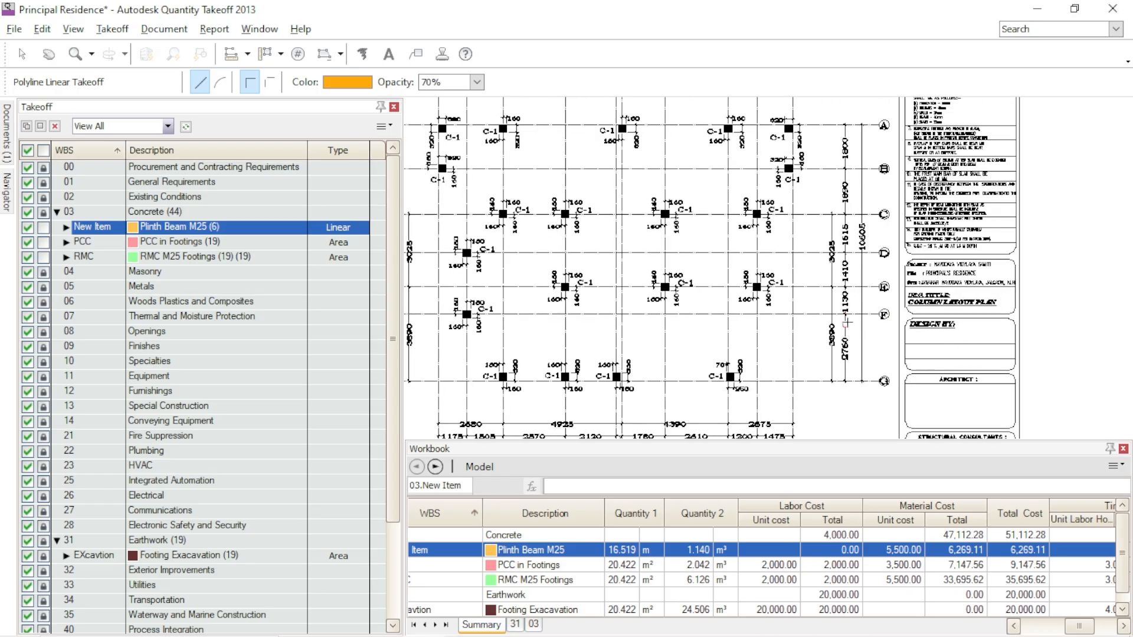
- Examine the column detail table for the C-1 column's cross-section size, concrete grade and reinforcement
scroll(847, 322, down, 2)
mouse_move(997, 382)
middle_down()
mouse_move(667, 357)
mouse_move(533, 311)
middle_up()
scroll(879, 298, up, 5)
mouse_move(948, 245)
middle_down()
mouse_move(913, 319)
mouse_move(945, 447)
middle_up()
scroll(925, 330, down, 2)
middle_drag(828, 206, 898, 293)
scroll(594, 257, up, 3)
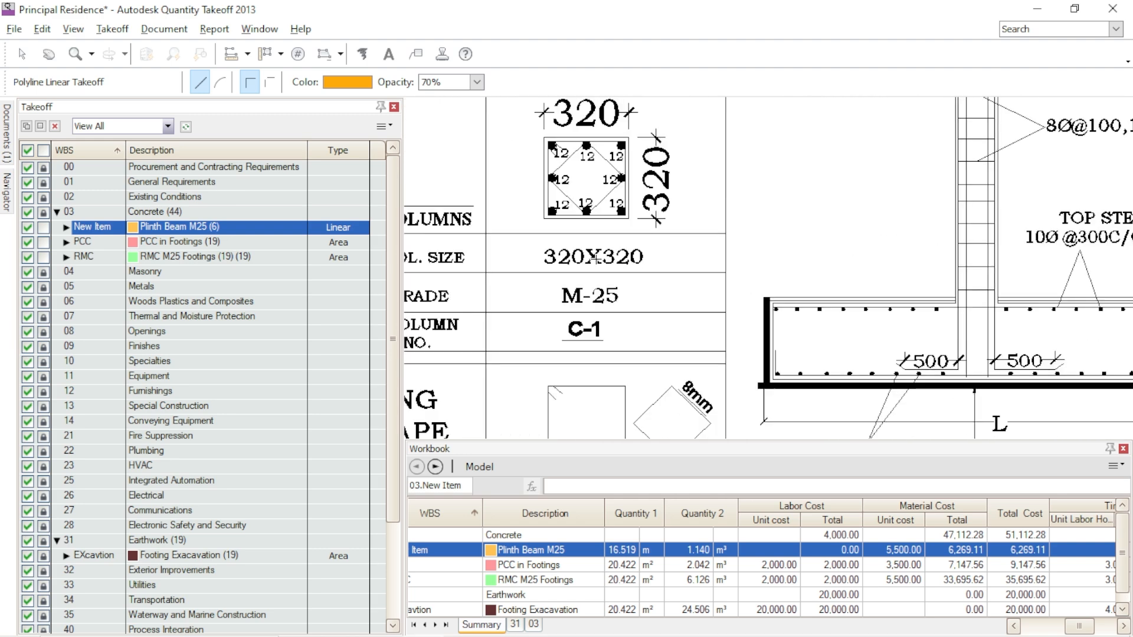
scroll(817, 226, down, 2)
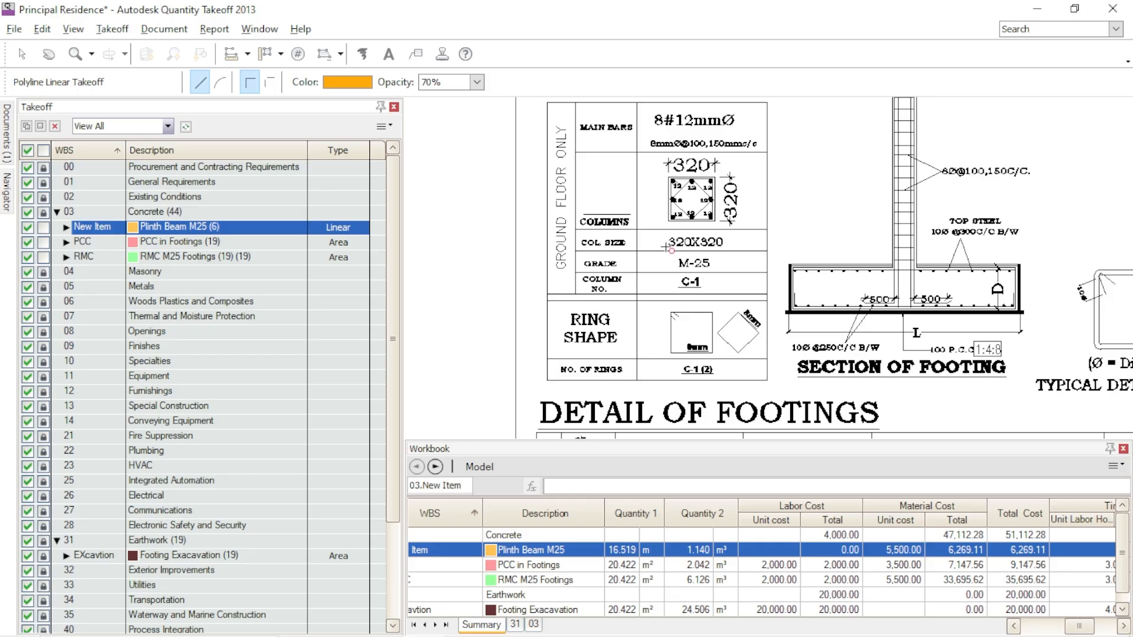
scroll(665, 239, up, 2)
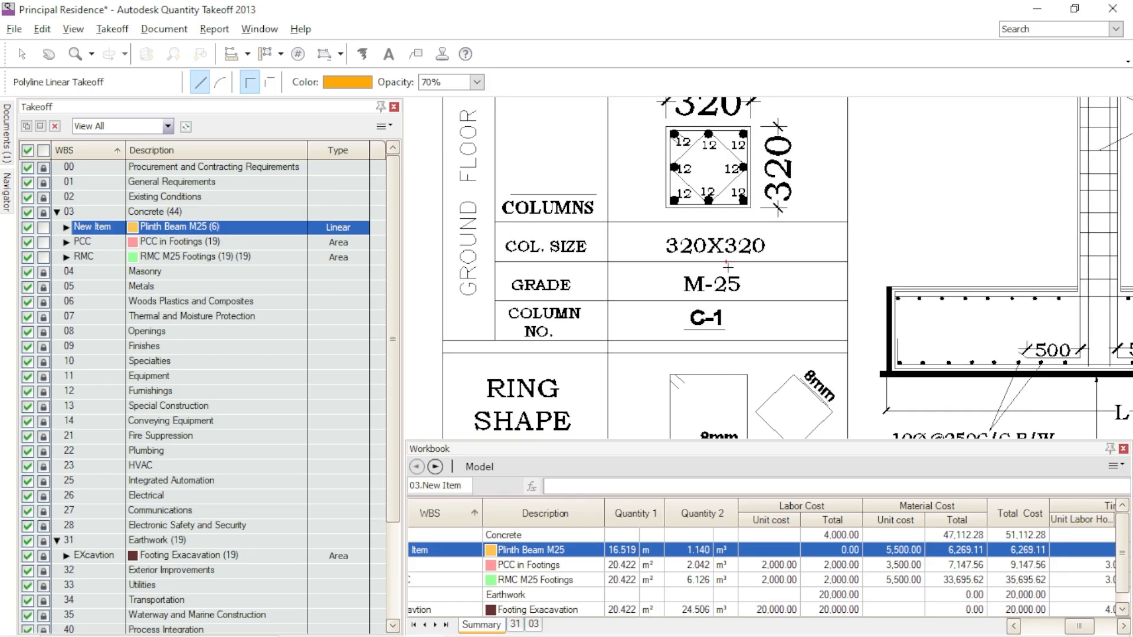
scroll(768, 261, down, 2)
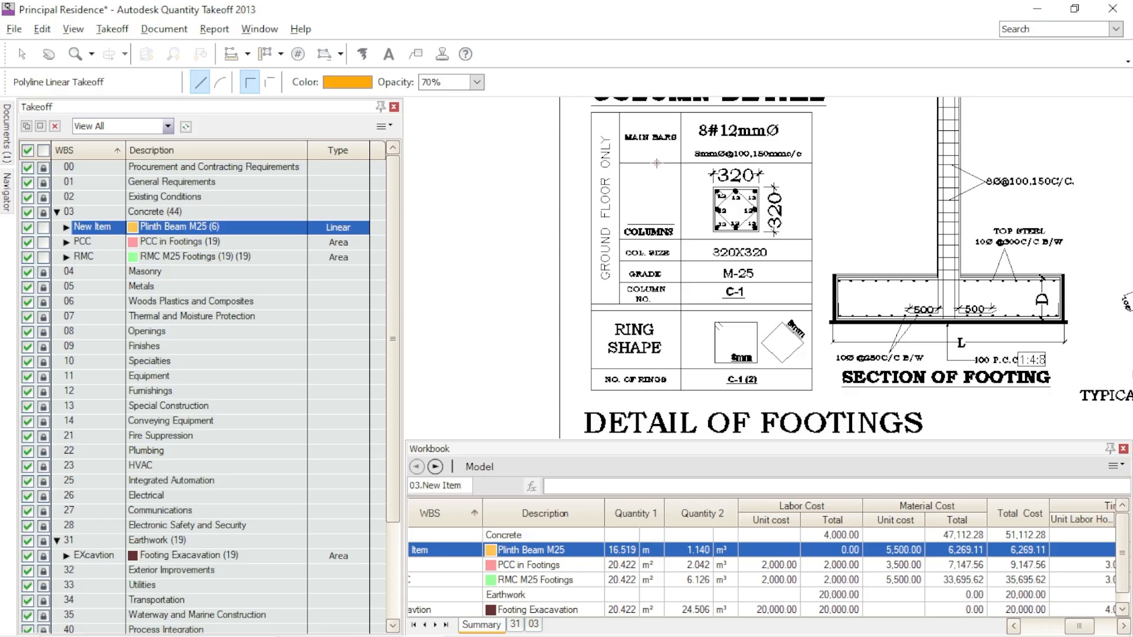
scroll(657, 164, up, 2)
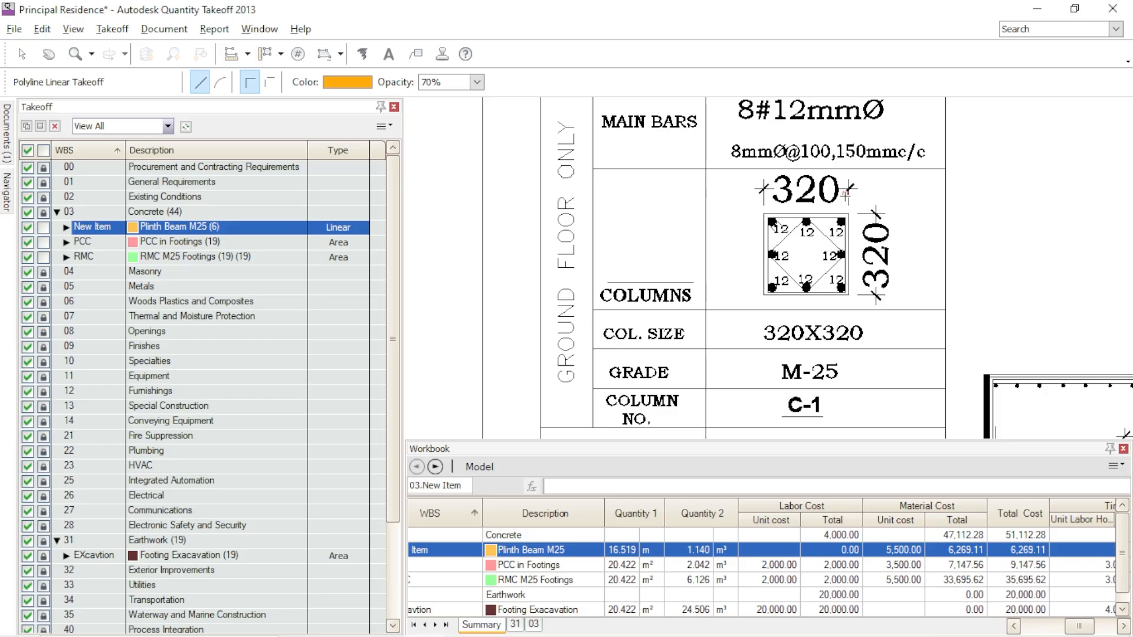
scroll(710, 239, down, 3)
- Examine the typical detail of column ties and laps for the column's vertical dimensions above the footing
middle_drag(922, 248, 706, 242)
scroll(833, 230, down, 2)
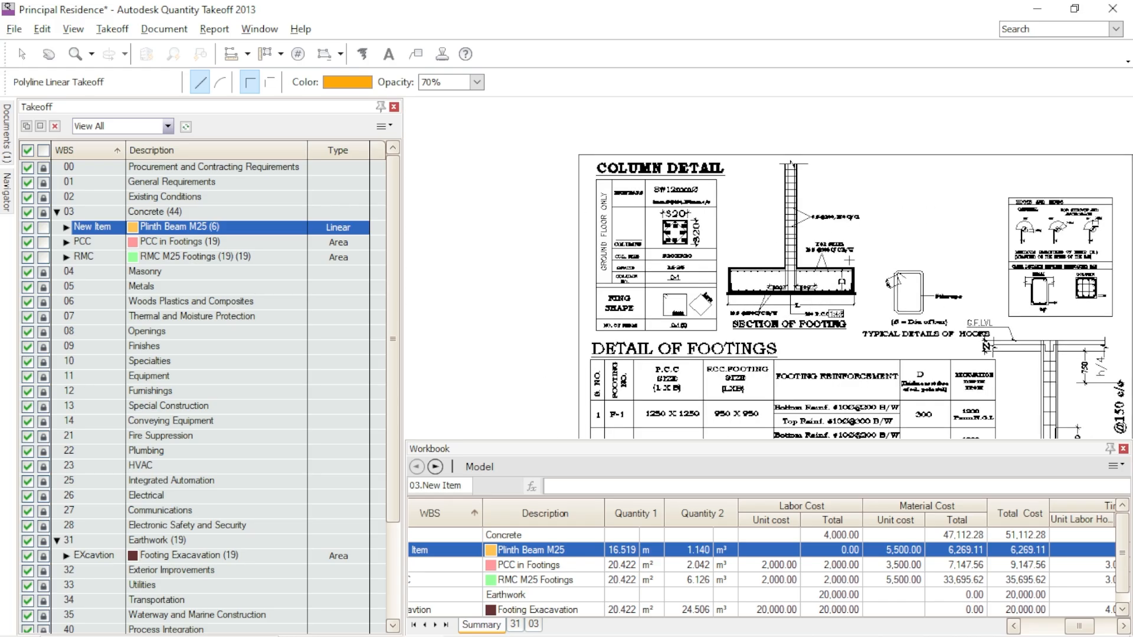
mouse_move(961, 351)
middle_down()
mouse_move(927, 280)
mouse_move(815, 277)
middle_up()
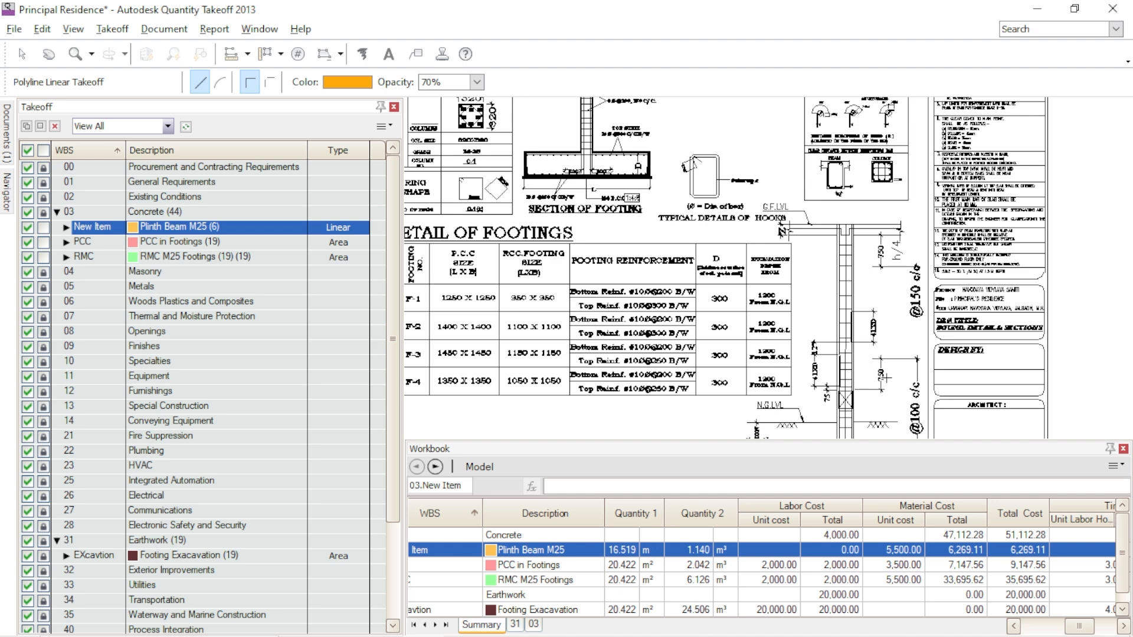
scroll(710, 231, up, 2)
scroll(806, 206, down, 2)
middle_drag(949, 402, 924, 343)
scroll(895, 355, up, 2)
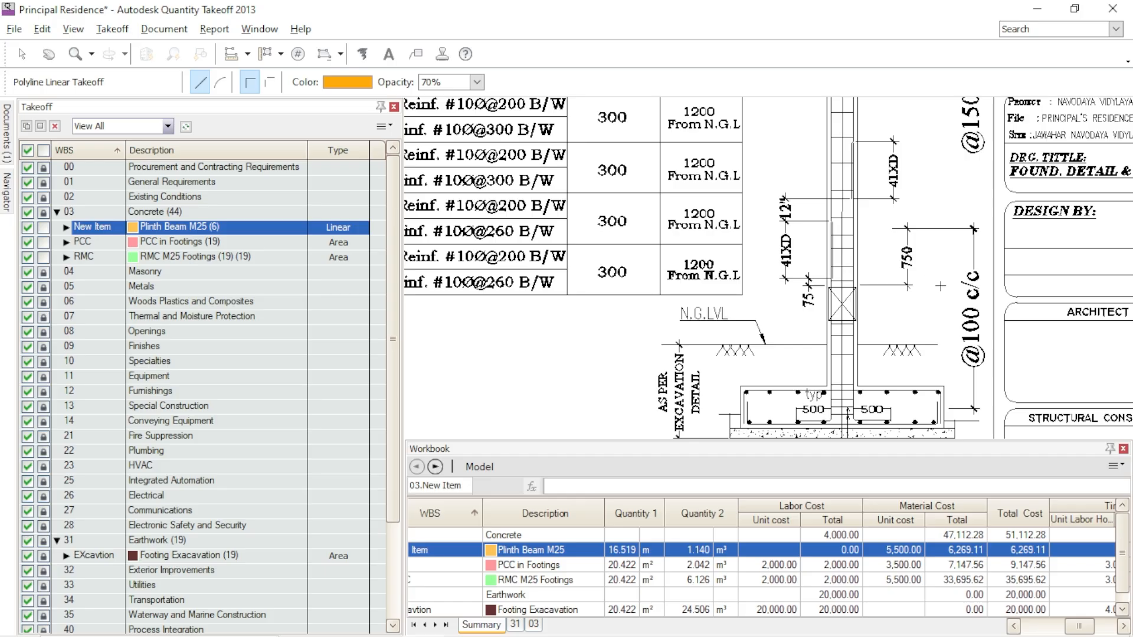
scroll(780, 308, down, 2)
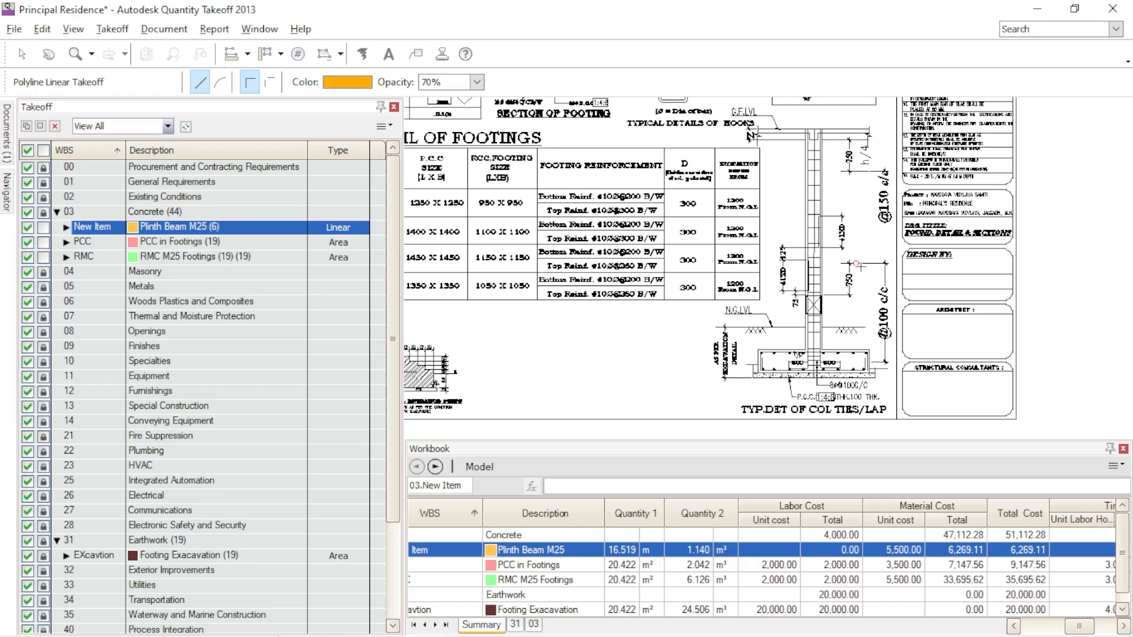
- Return from the foundation detail sheet to the column layout plan
scroll(784, 311, down, 3)
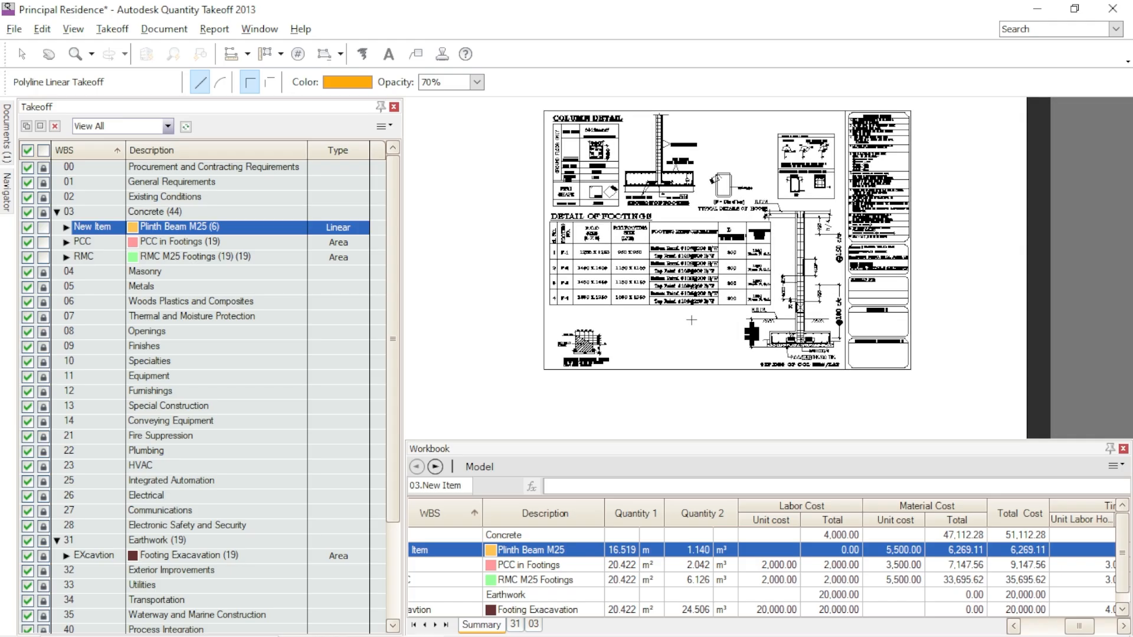
mouse_move(741, 340)
middle_down()
mouse_move(768, 342)
mouse_move(808, 377)
middle_up()
middle_drag(709, 275, 917, 281)
middle_drag(570, 289, 843, 284)
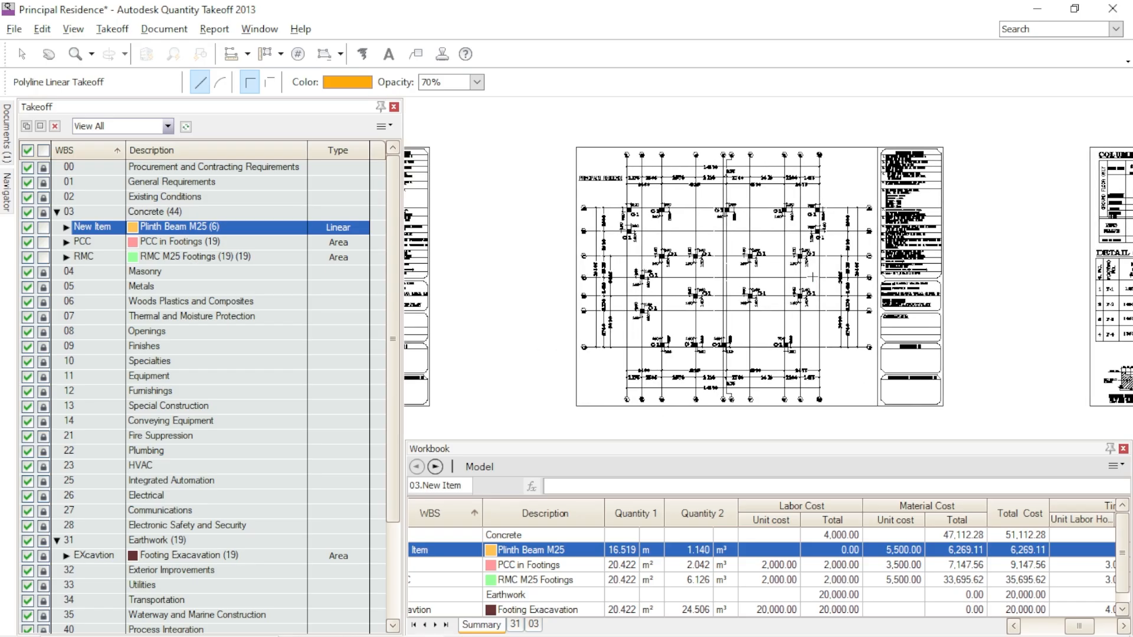
- Narrow the takeoff list and add a new item under Concrete, described as "Colum M25" with the Count type
scroll(813, 278, up, 3)
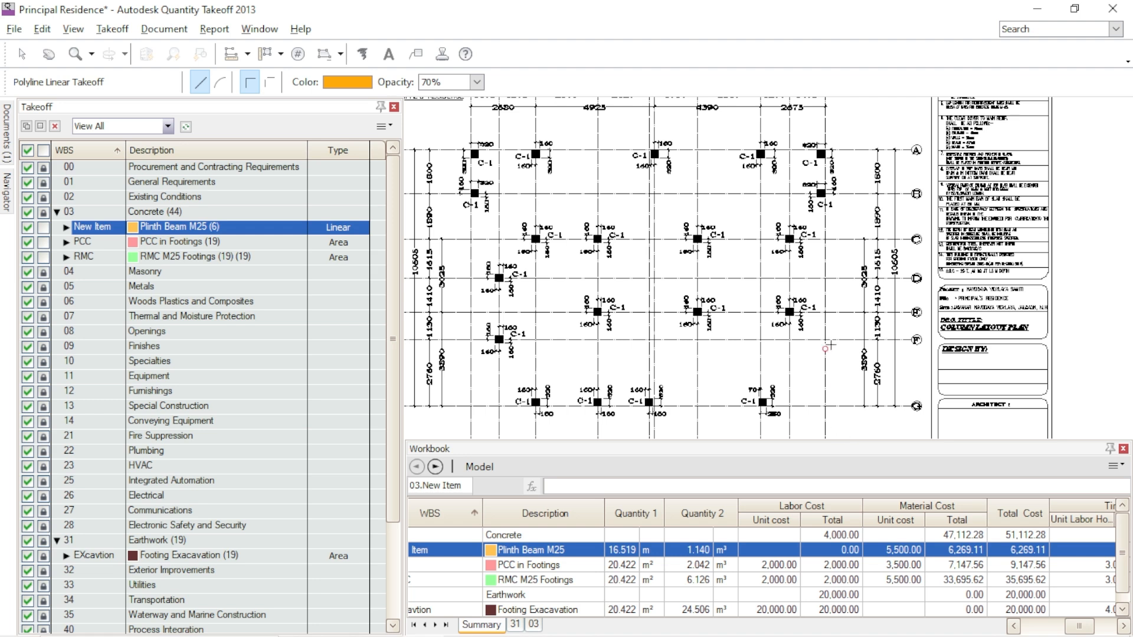
middle_drag(888, 289, 951, 302)
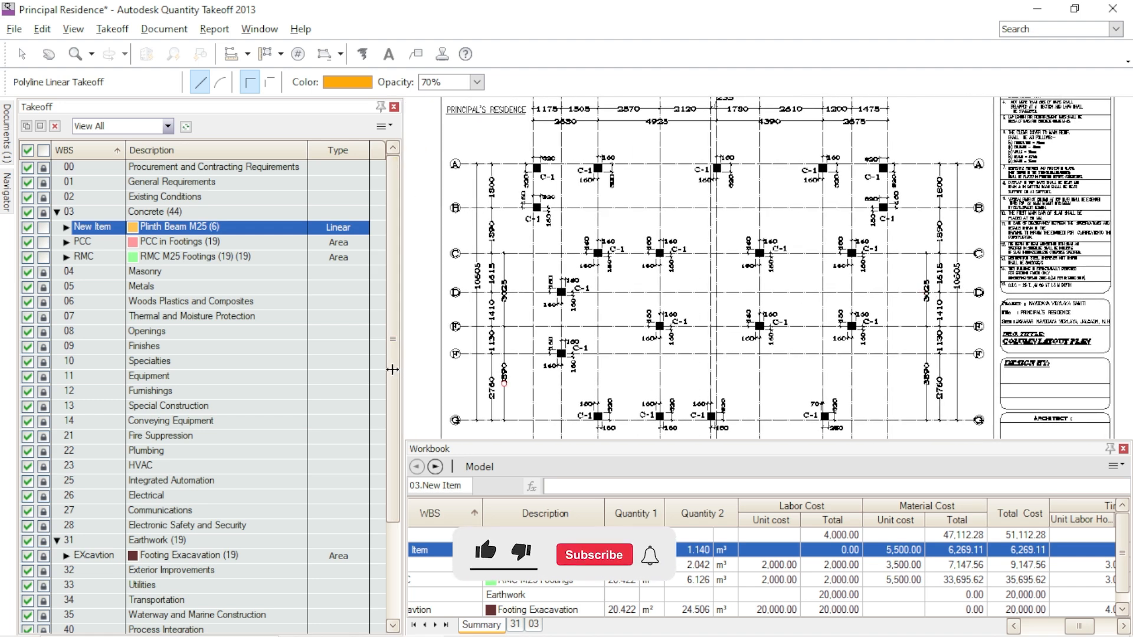
drag(403, 369, 372, 371)
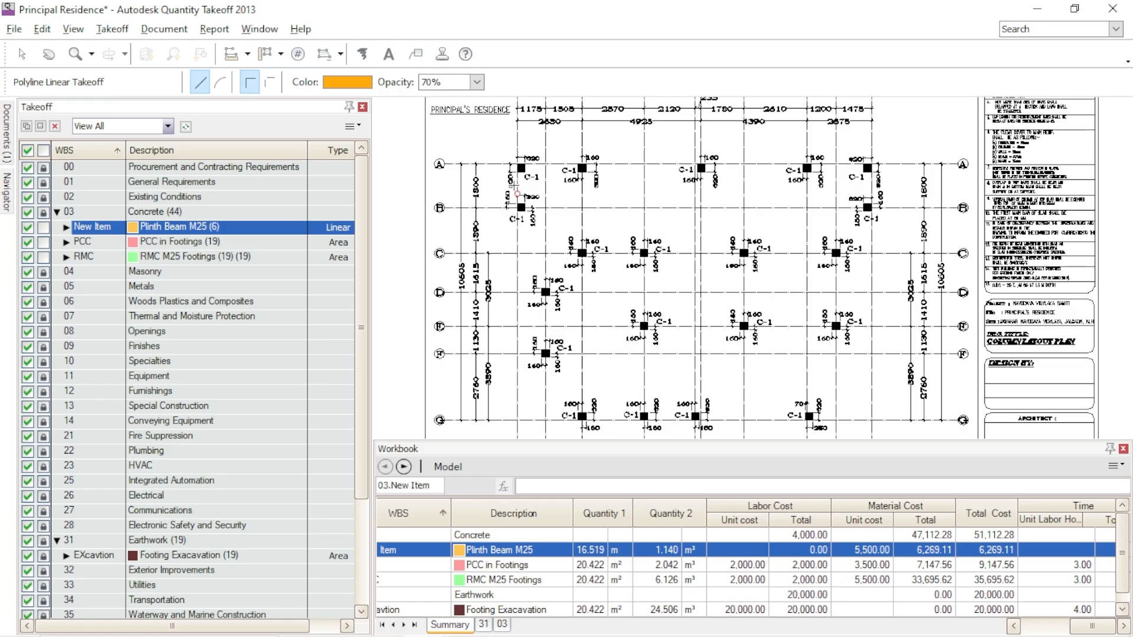
click(197, 214)
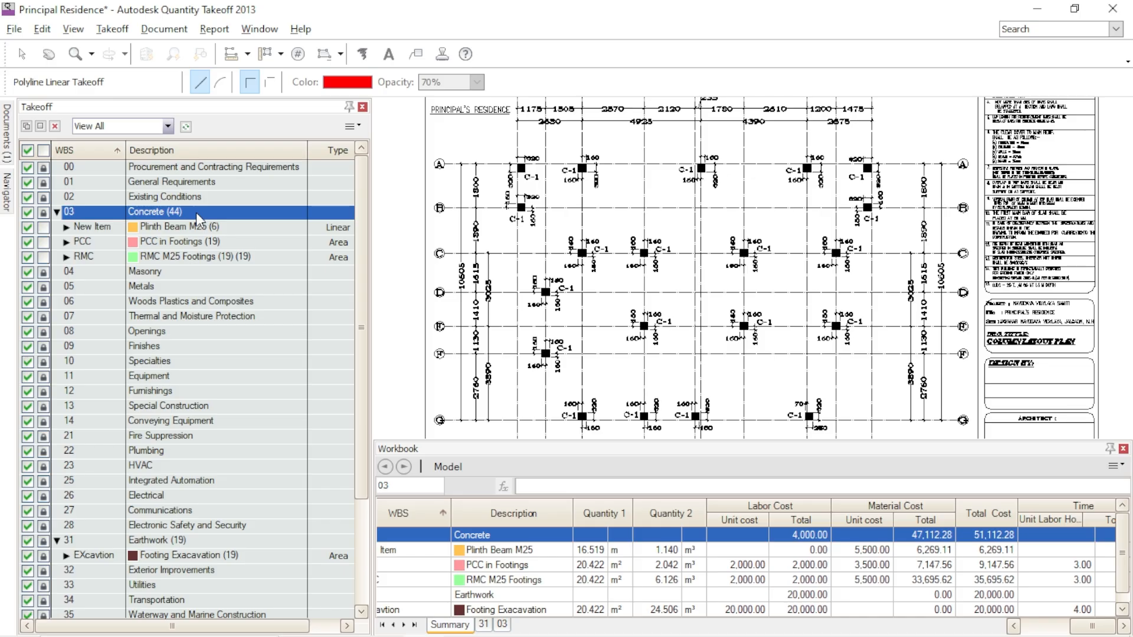
right_click(197, 215)
click(242, 316)
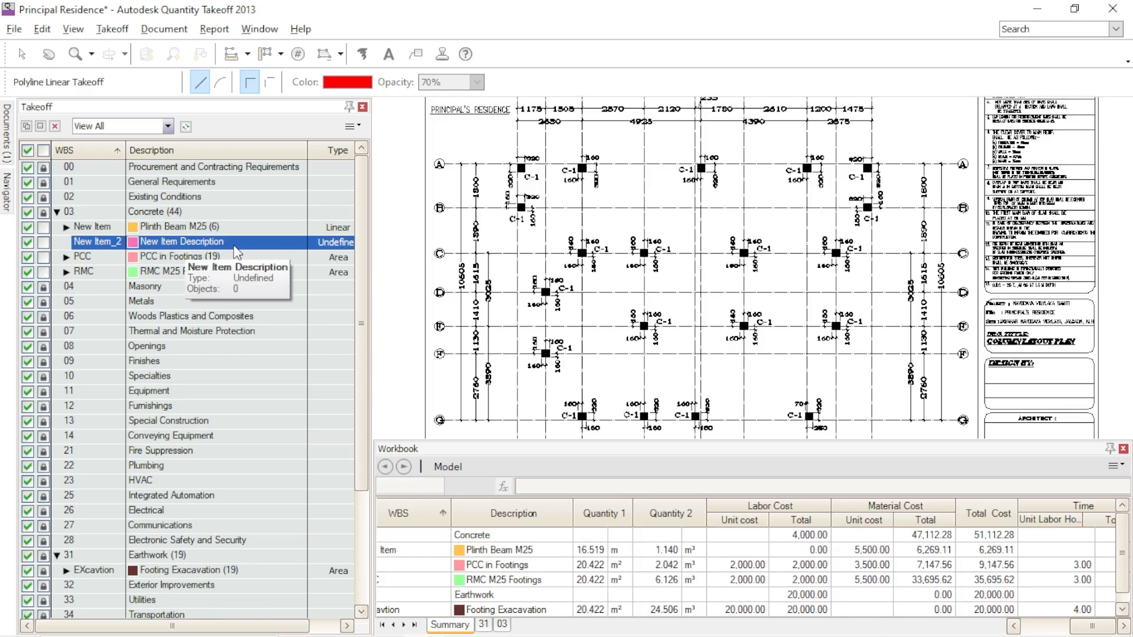
click(235, 243)
text(Colum M25)
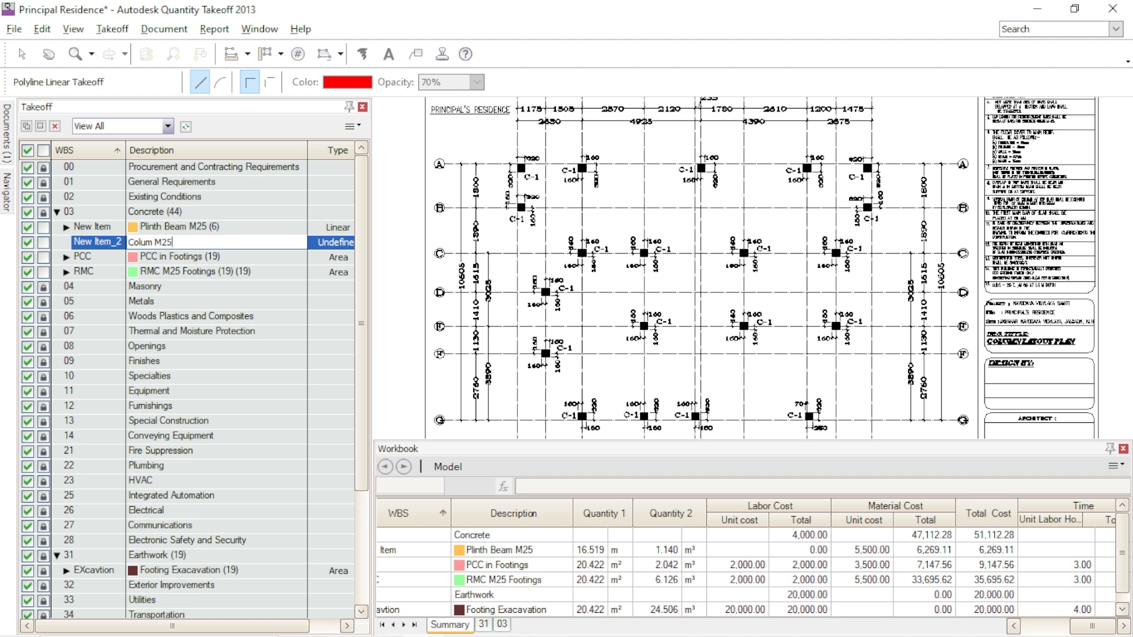
click(354, 242)
click(354, 243)
click(312, 315)
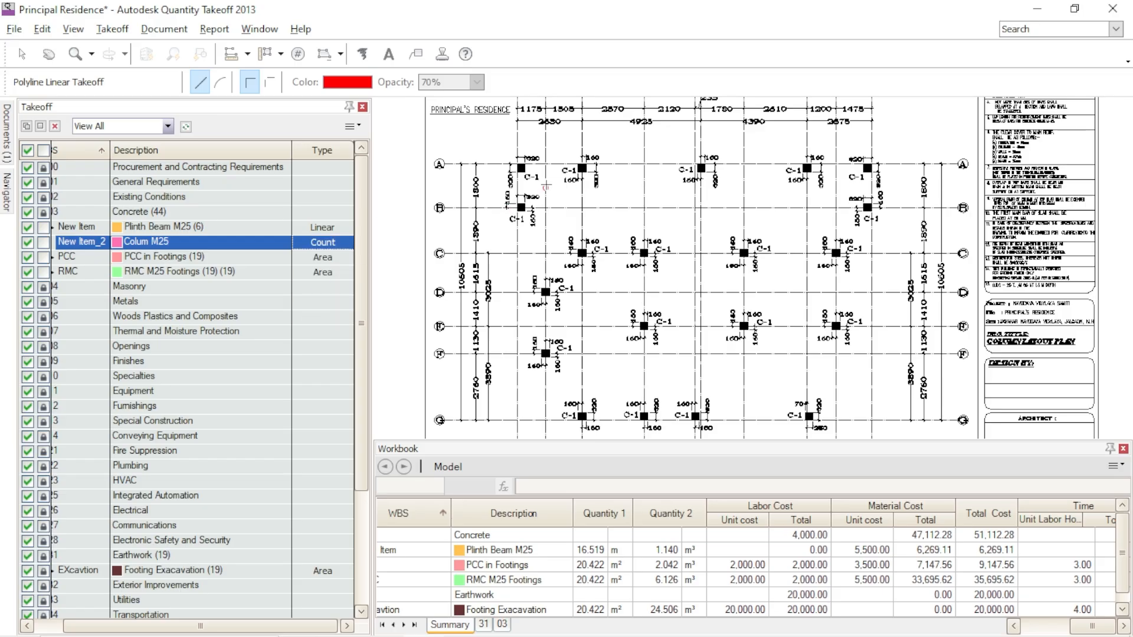
- Using Count Takeoff for the Colum M25 item, count the first three C-1 columns along grid A
scroll(529, 181, up, 2)
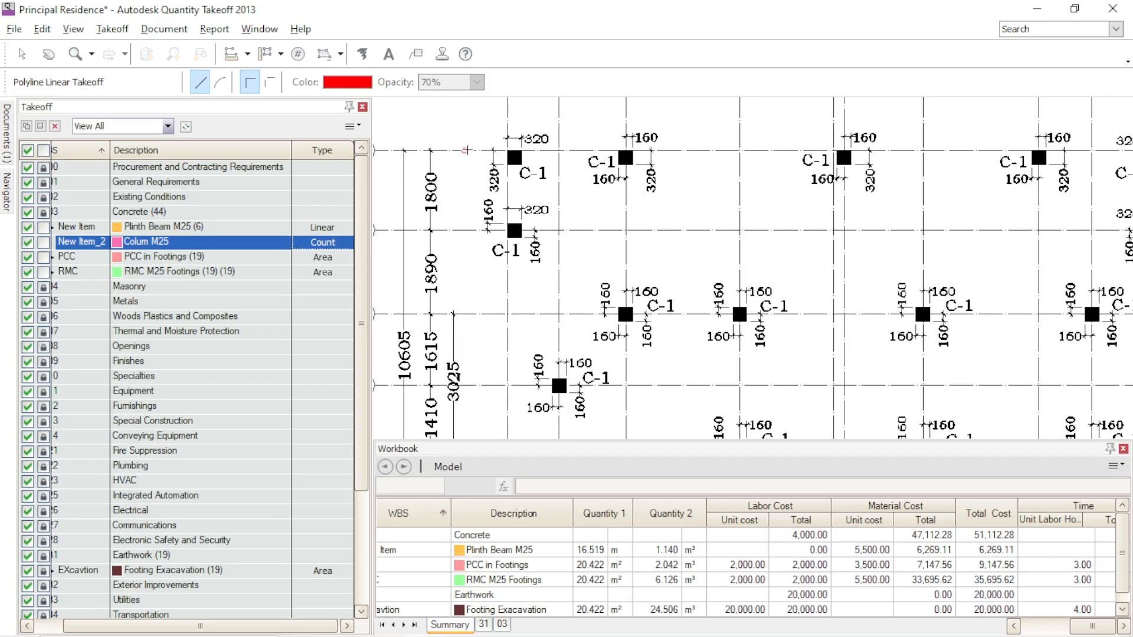
scroll(517, 159, down, 2)
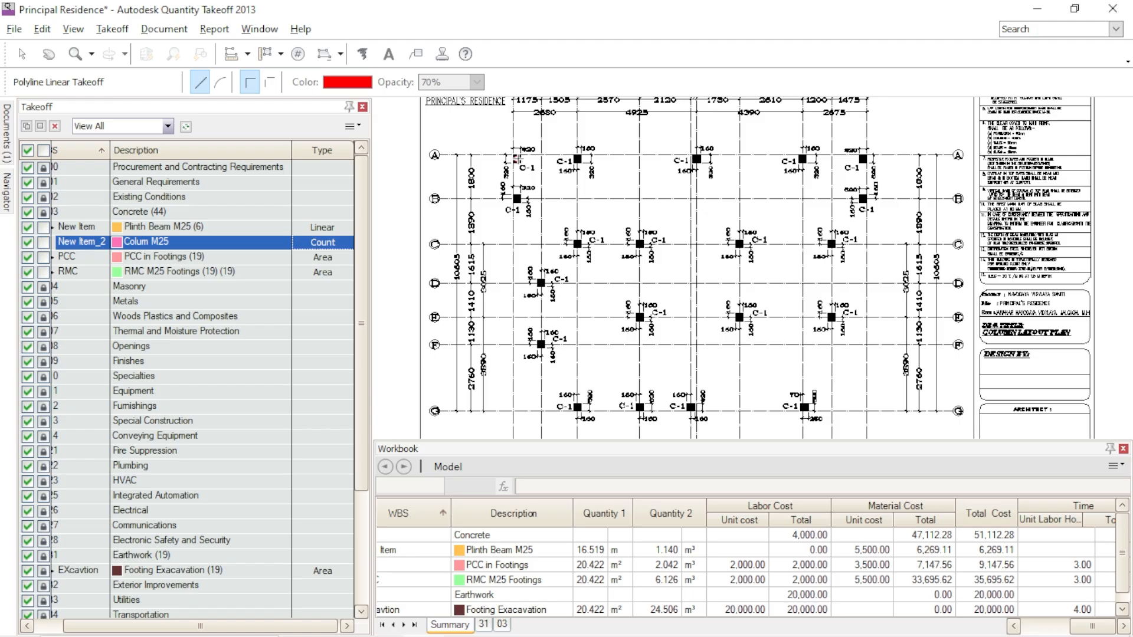
scroll(517, 159, up, 2)
key(Escape)
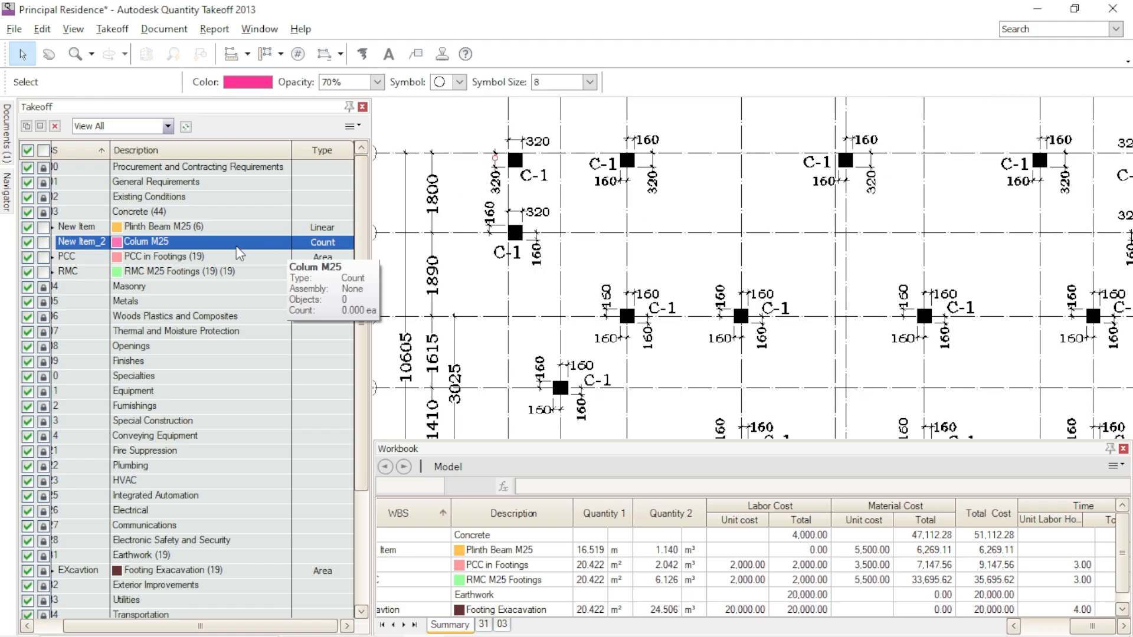
click(345, 243)
click(274, 242)
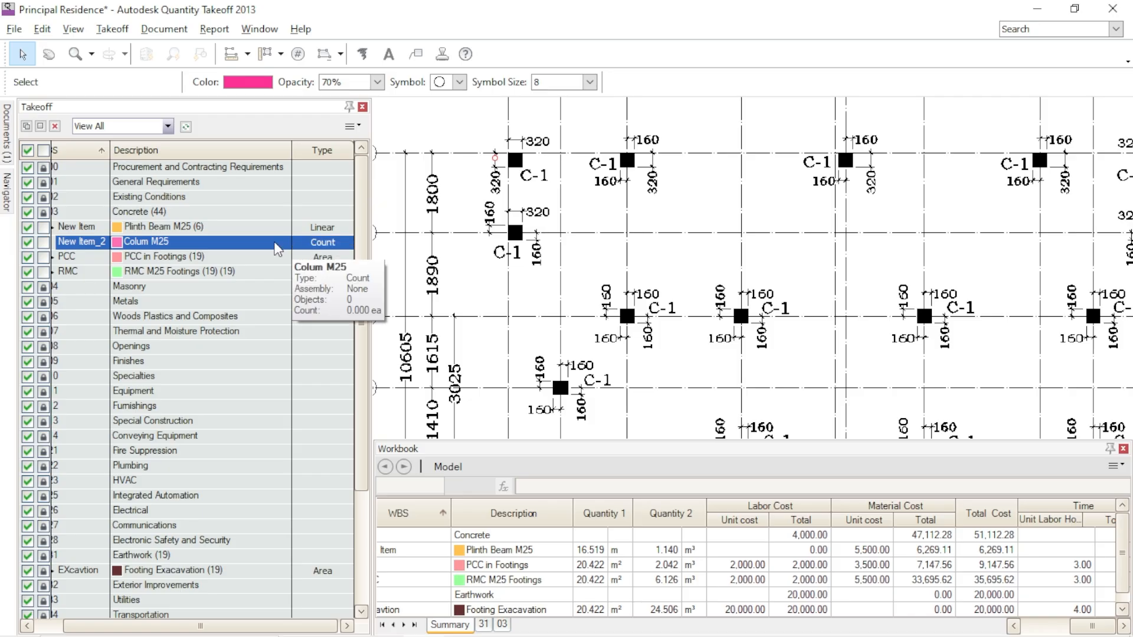
click(280, 258)
click(284, 244)
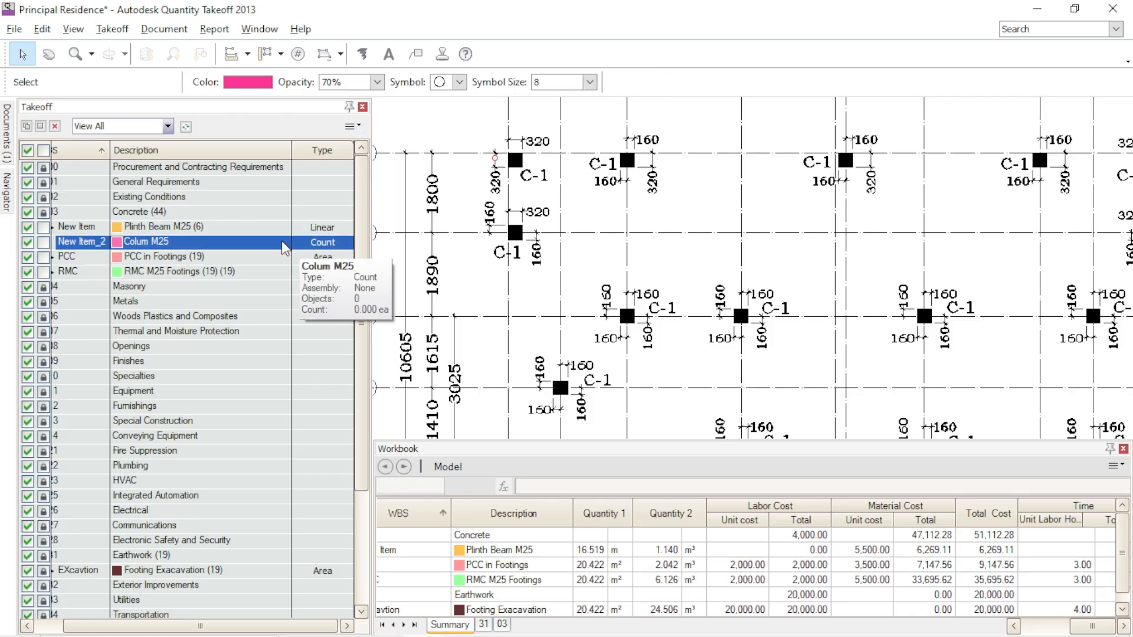
click(297, 54)
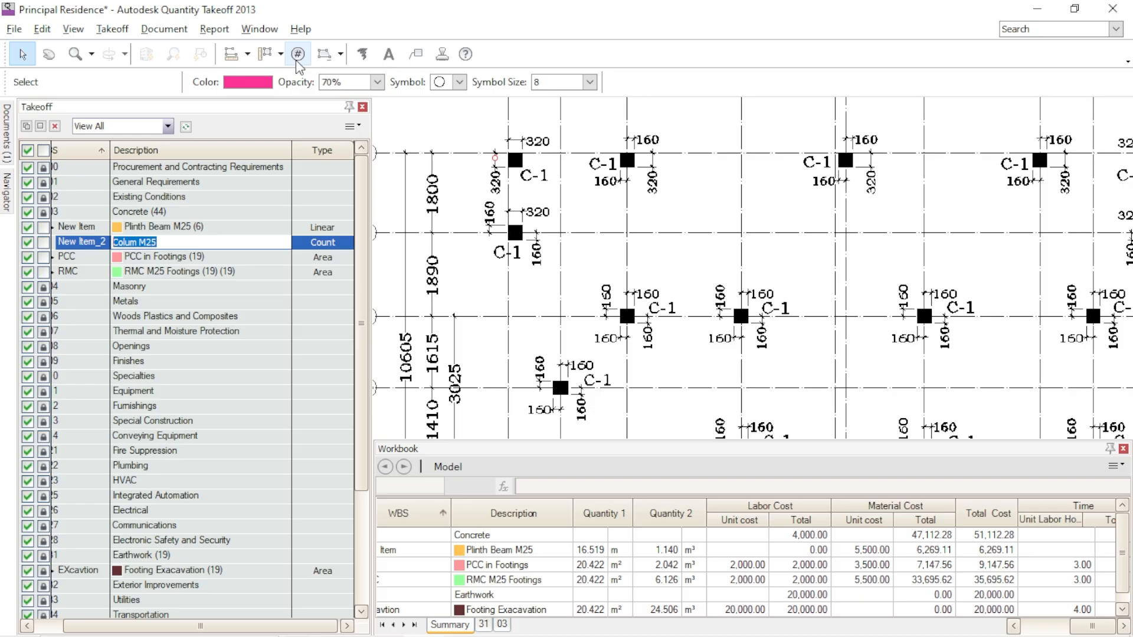
click(515, 160)
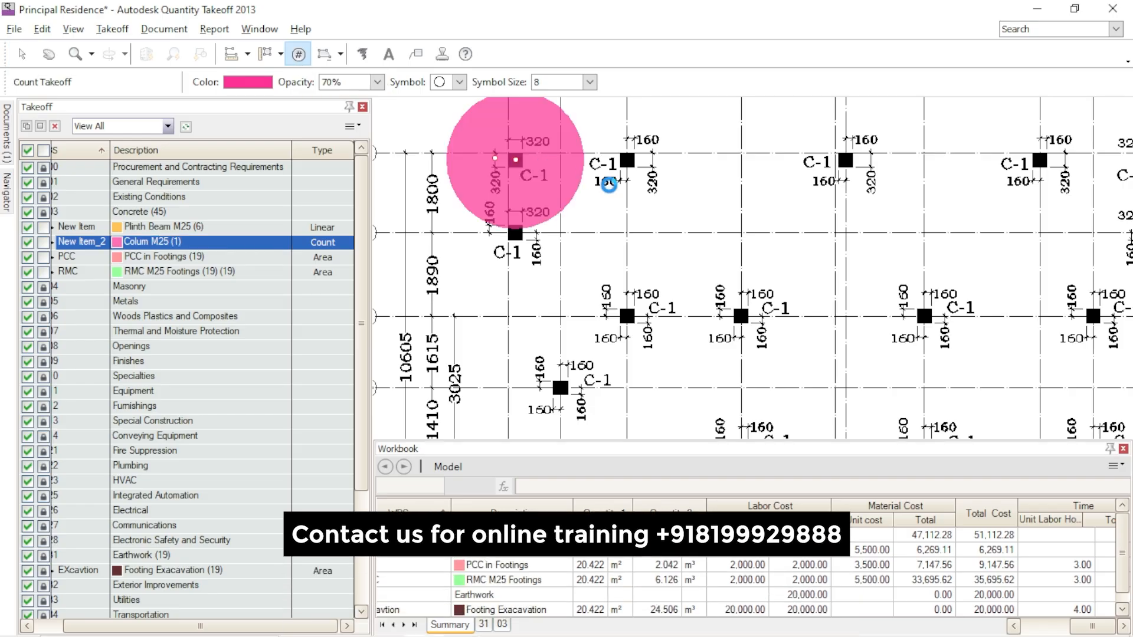
click(627, 160)
click(845, 160)
- Set the count symbol size to 4 and count the leftmost columns on grids B and C
scroll(698, 238, down, 3)
scroll(699, 238, down, 3)
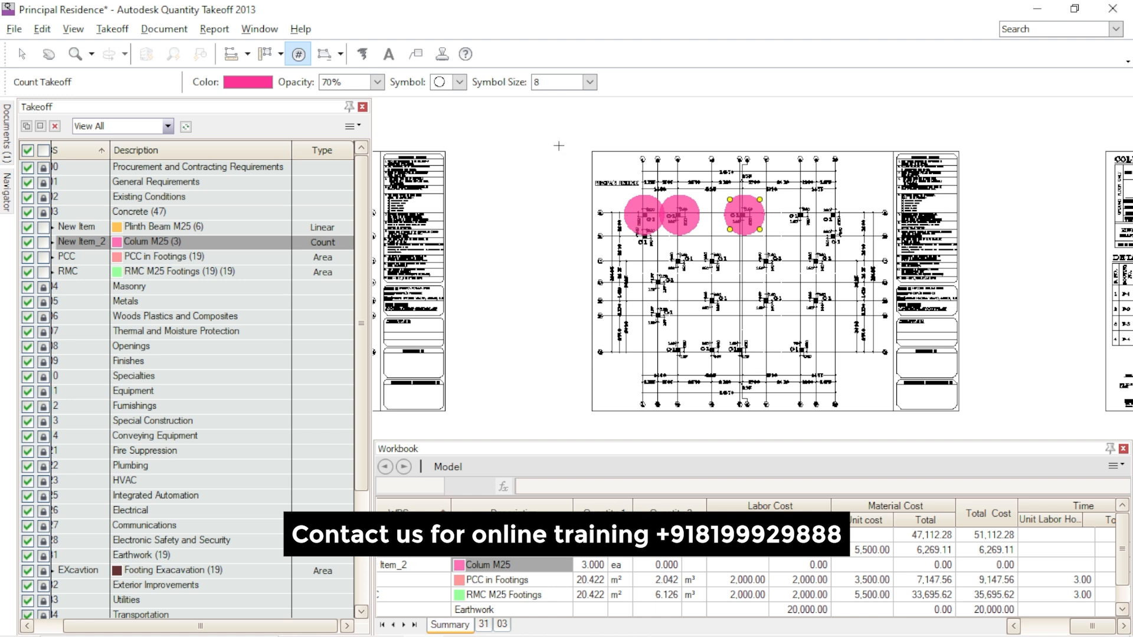
click(590, 82)
click(566, 99)
click(642, 243)
click(687, 260)
scroll(686, 267, up, 3)
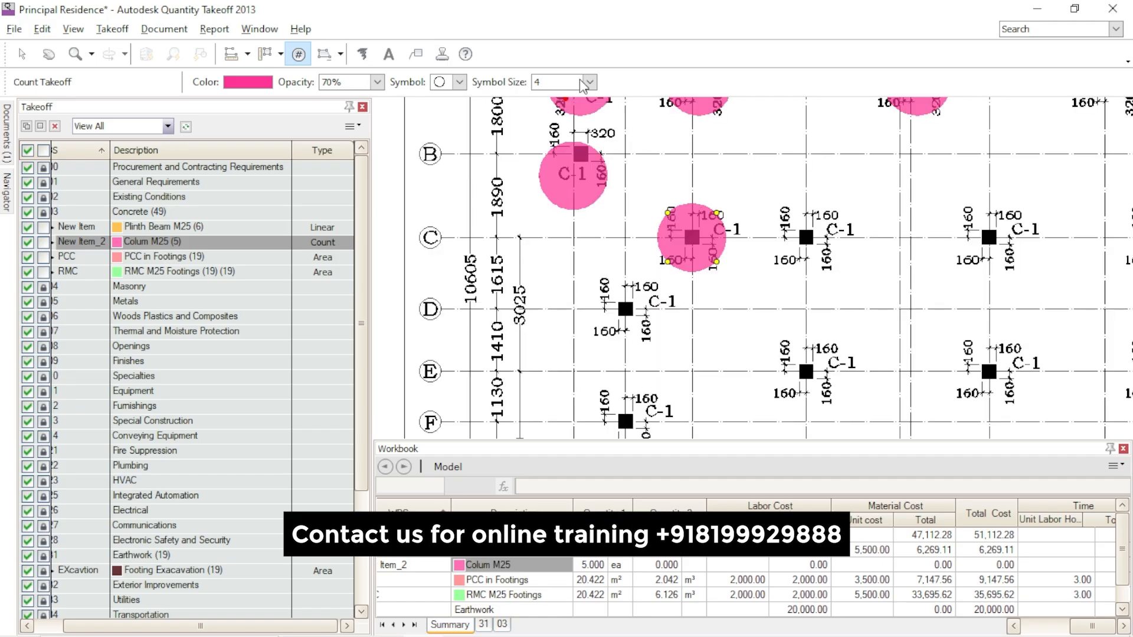
- Keep symbol size 4 and count the second and third columns on grid C, the leftmost on D and F, and the first two on E
click(589, 82)
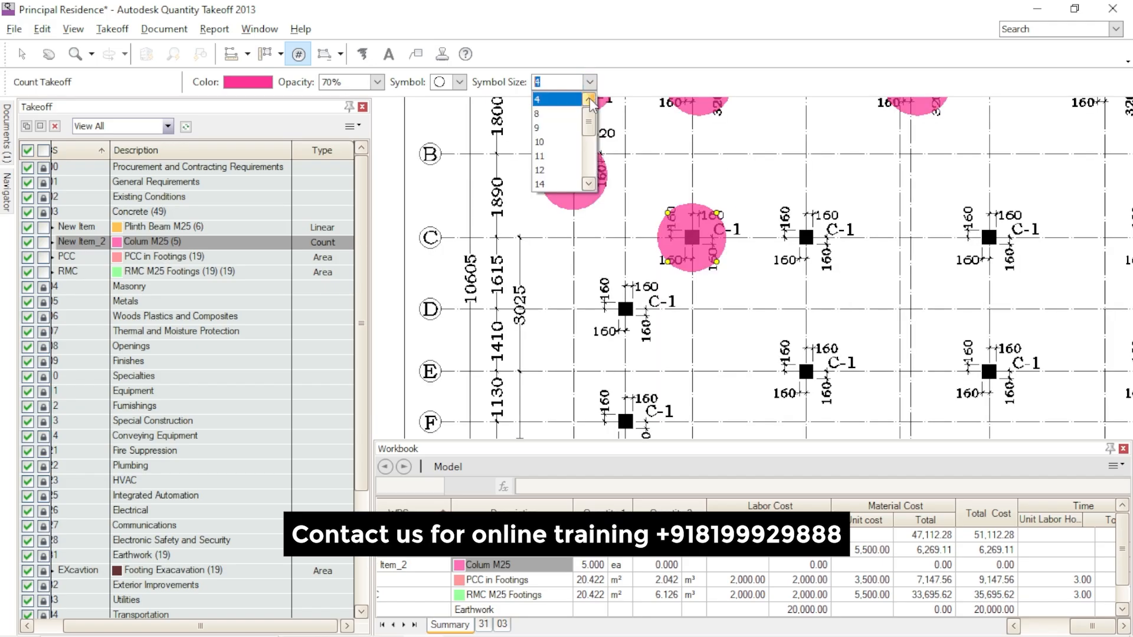
click(579, 99)
click(806, 238)
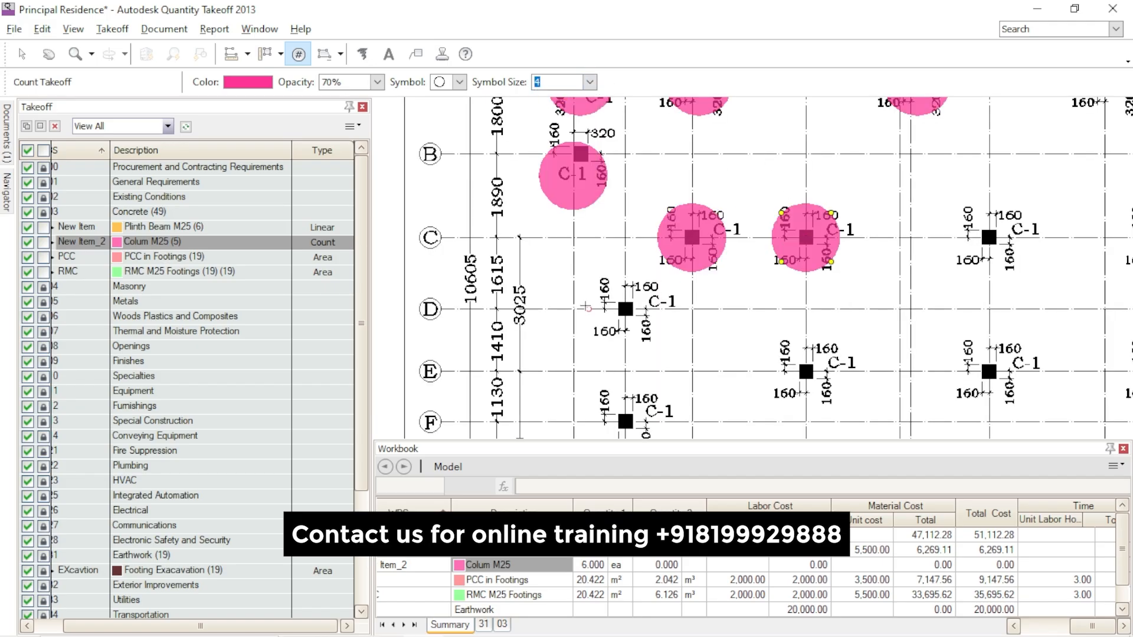
click(633, 310)
click(627, 422)
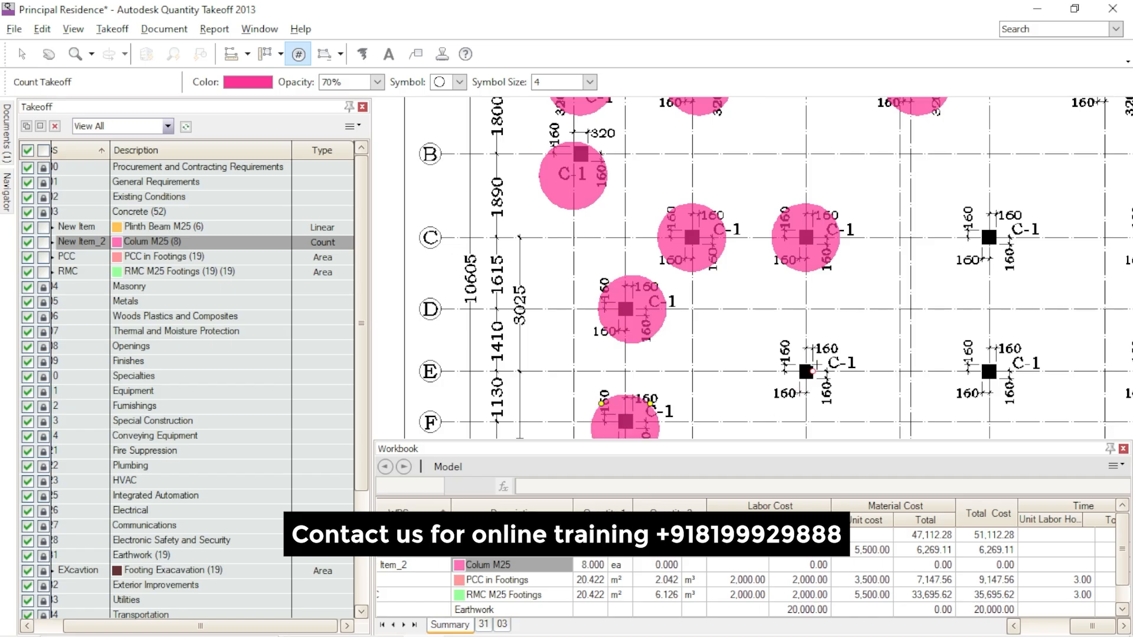
click(806, 371)
click(989, 371)
click(989, 237)
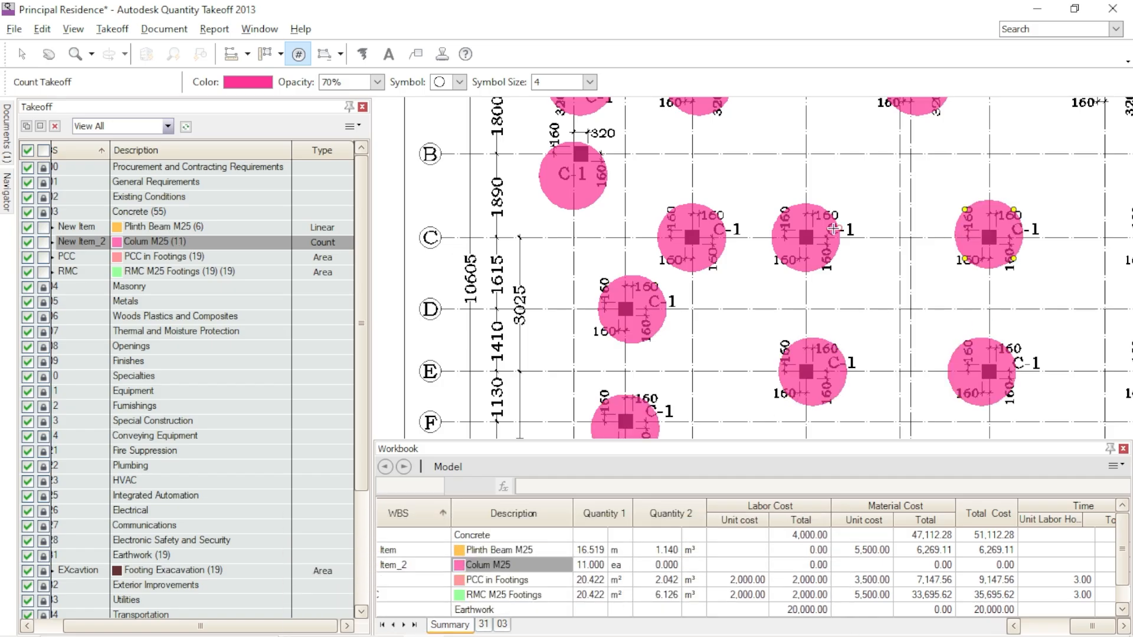
- Count the last two columns on grid A and the rightmost columns on grids B and C
scroll(833, 229, down, 3)
scroll(929, 194, up, 3)
click(883, 162)
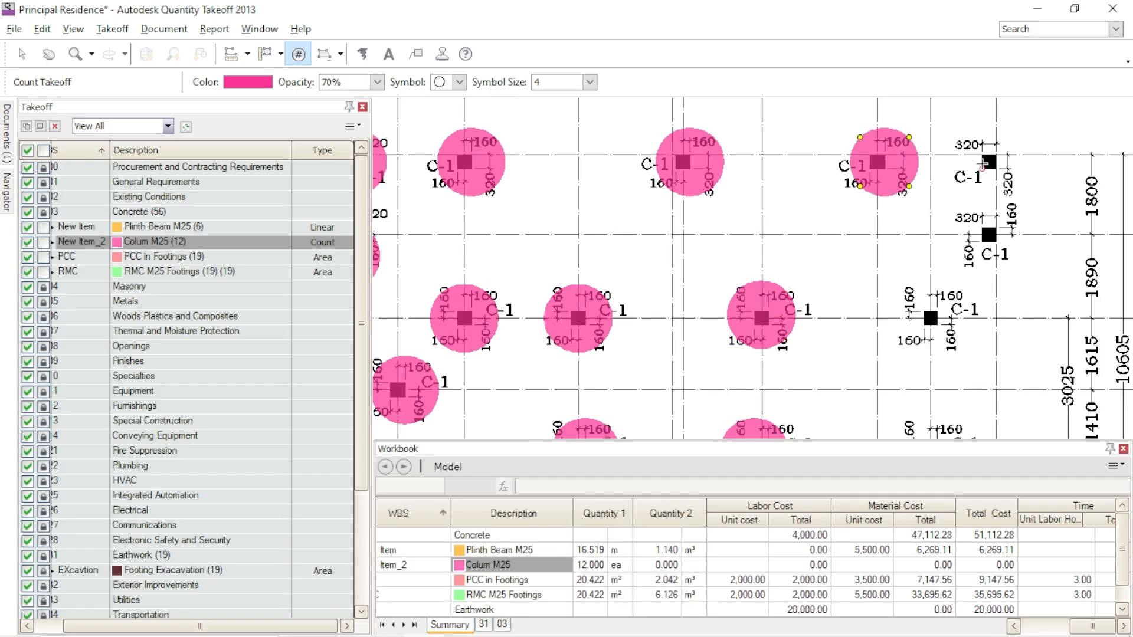
click(989, 162)
click(989, 236)
click(931, 318)
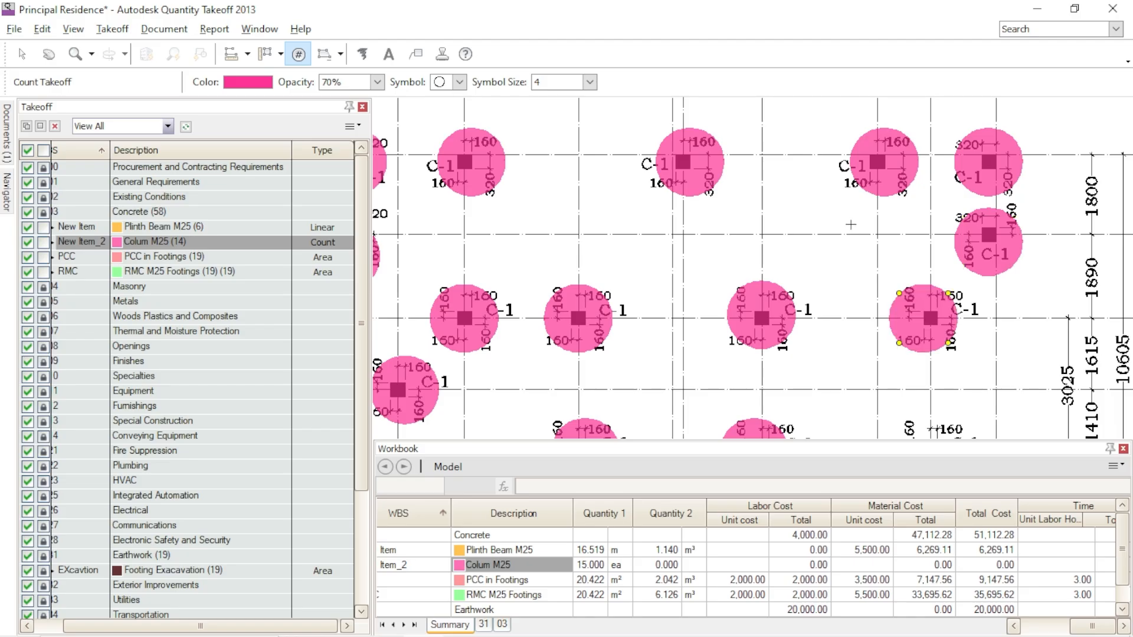
- Count the rightmost column on grid E and the four columns along grid G
scroll(850, 224, down, 3)
click(892, 346)
scroll(892, 347, down, 3)
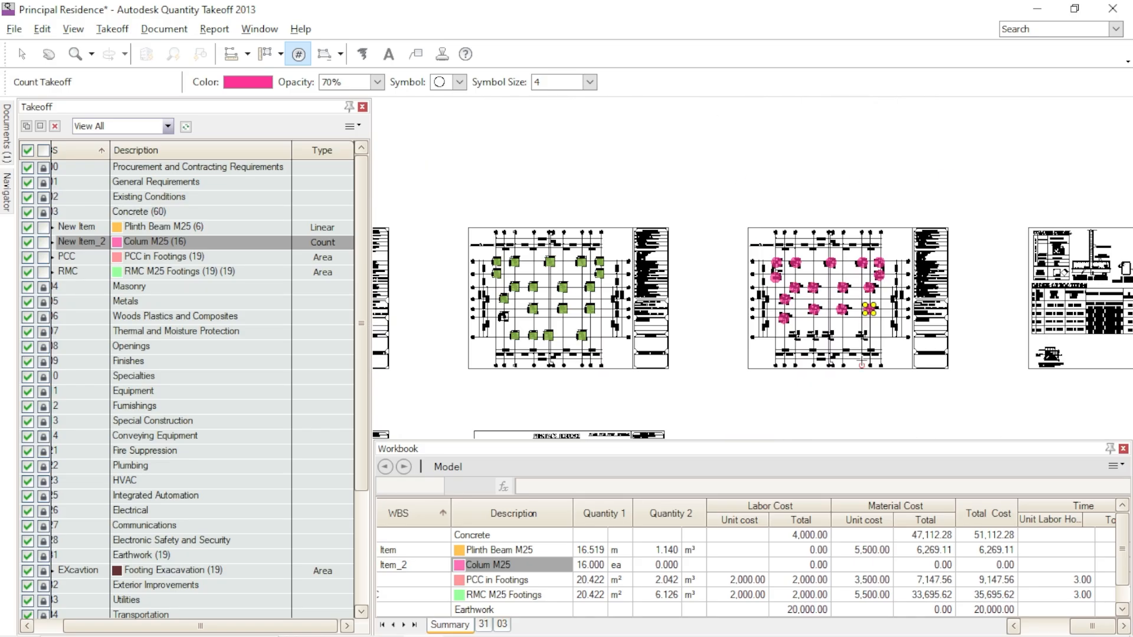
scroll(864, 354, up, 3)
click(863, 278)
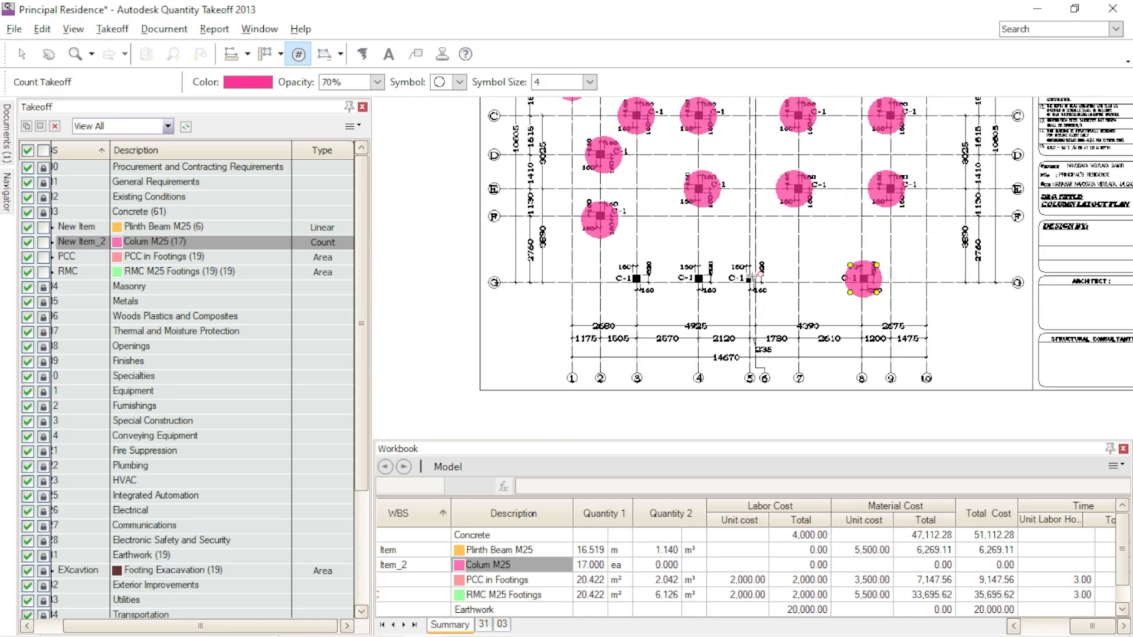
click(747, 279)
click(698, 278)
click(636, 278)
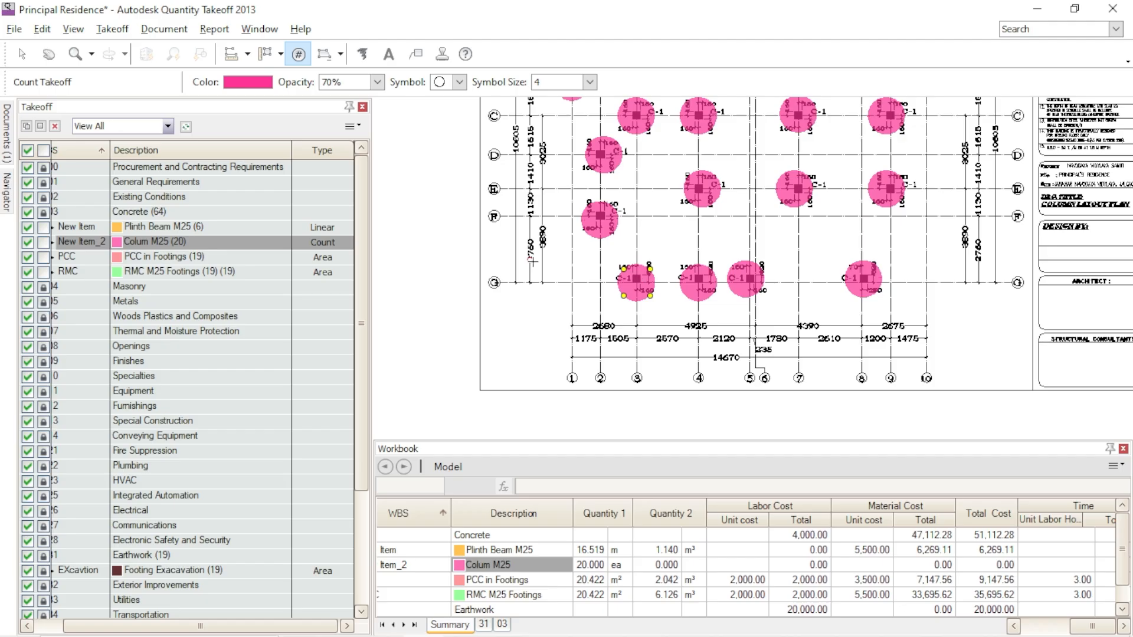
- Set the Colum M25 item's dimensions to 4 m height, 0.32 m length and 0.32 m thickness
double_click(236, 243)
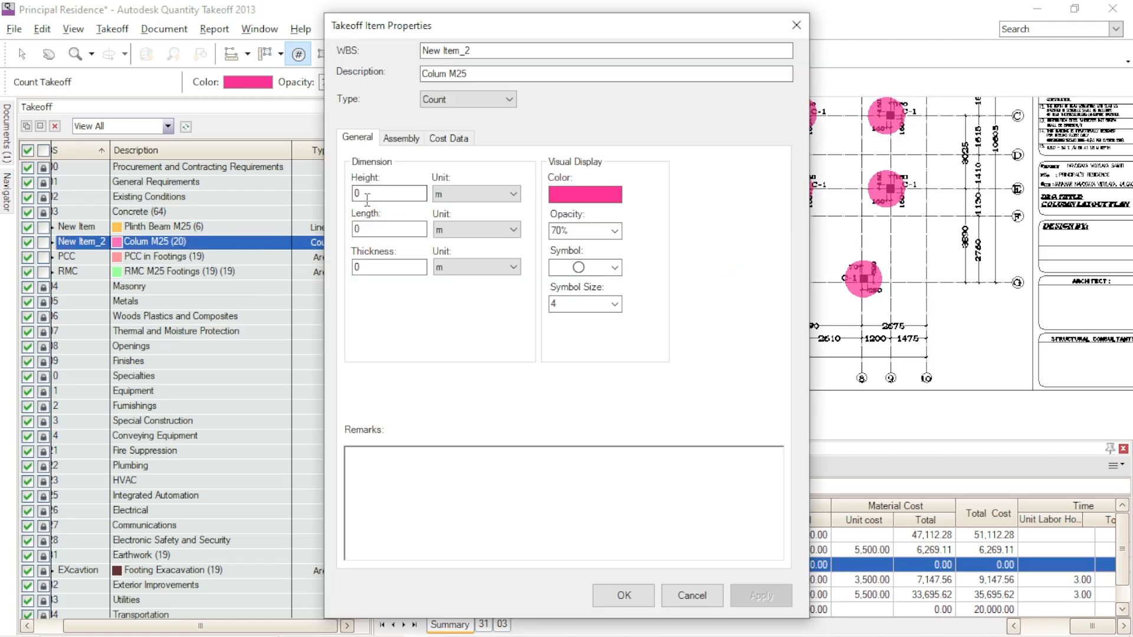
drag(372, 195, 345, 195)
text(4)
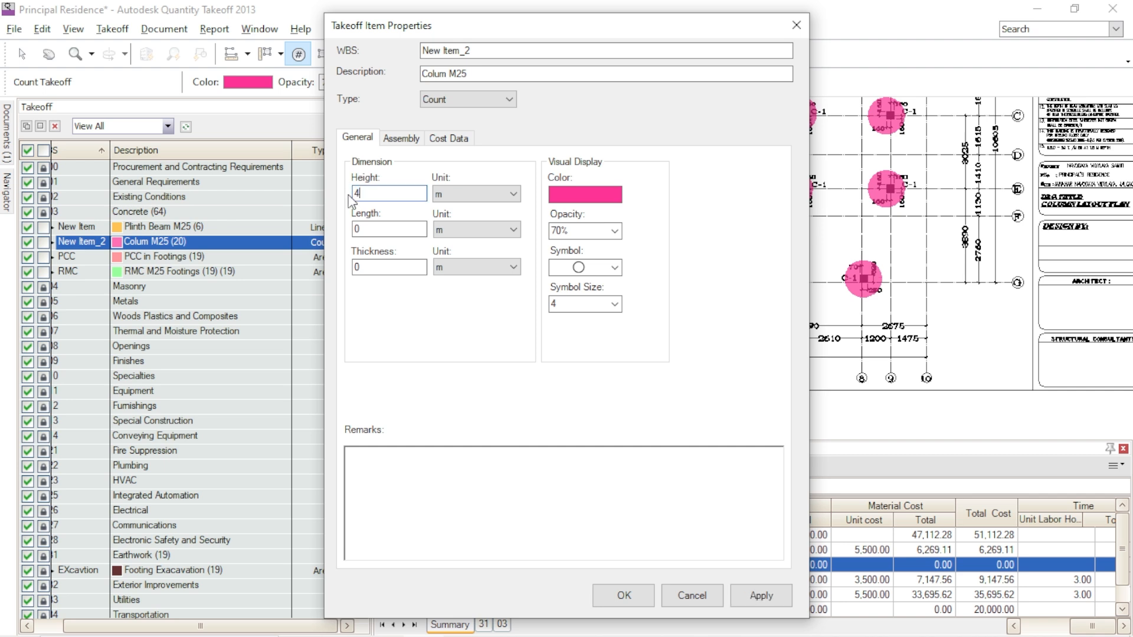
click(361, 229)
text(.32)
drag(358, 268, 333, 271)
text(0.3)
- Set the item's second quantity to Volume in m³ and its material cost to 5,500 per Qty 2 (Volume), and apply the properties
click(458, 142)
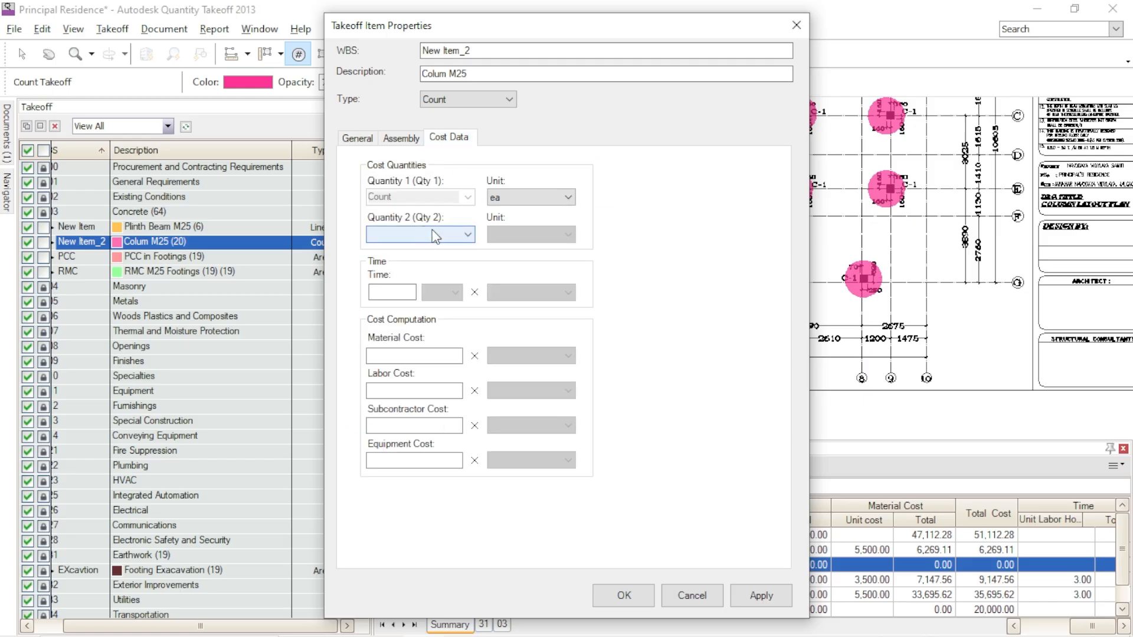
click(437, 241)
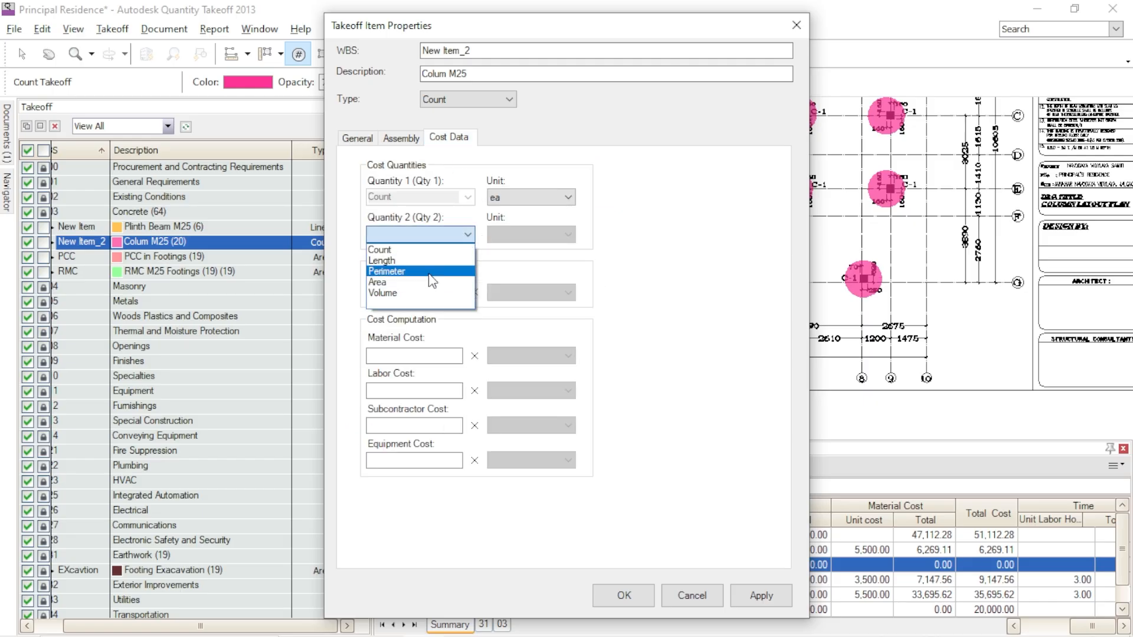
click(418, 292)
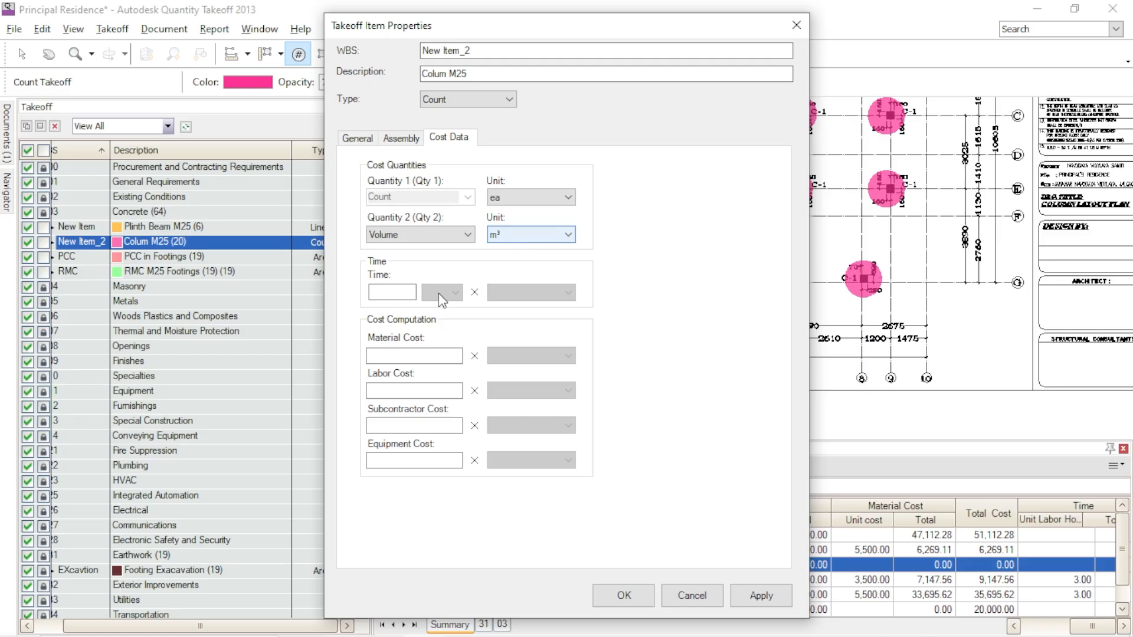
click(429, 359)
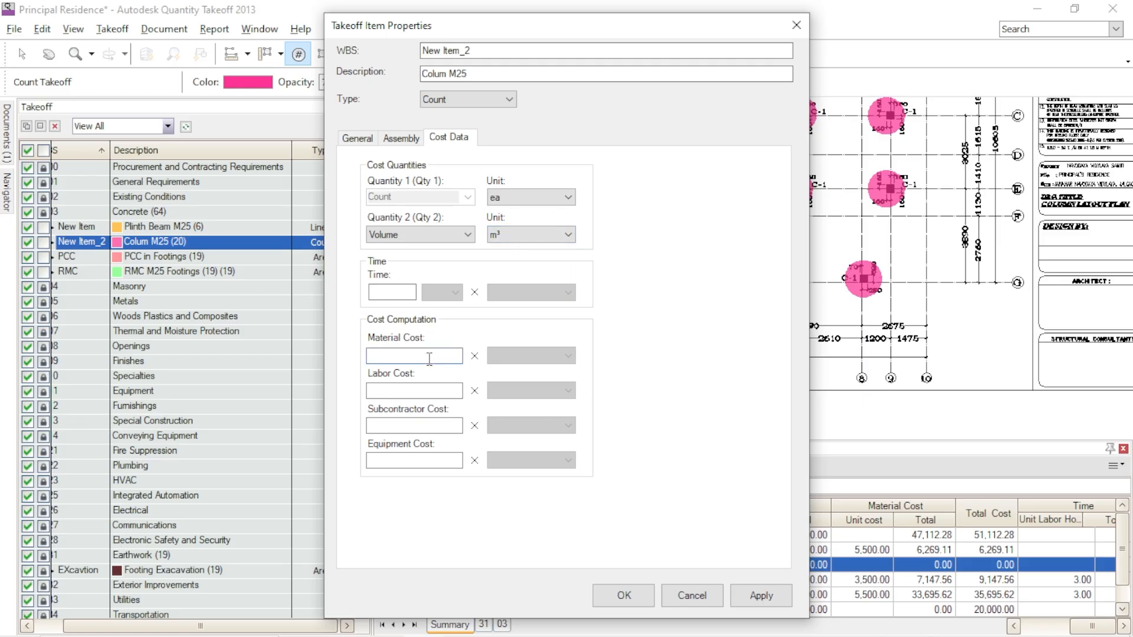
text(5,5)
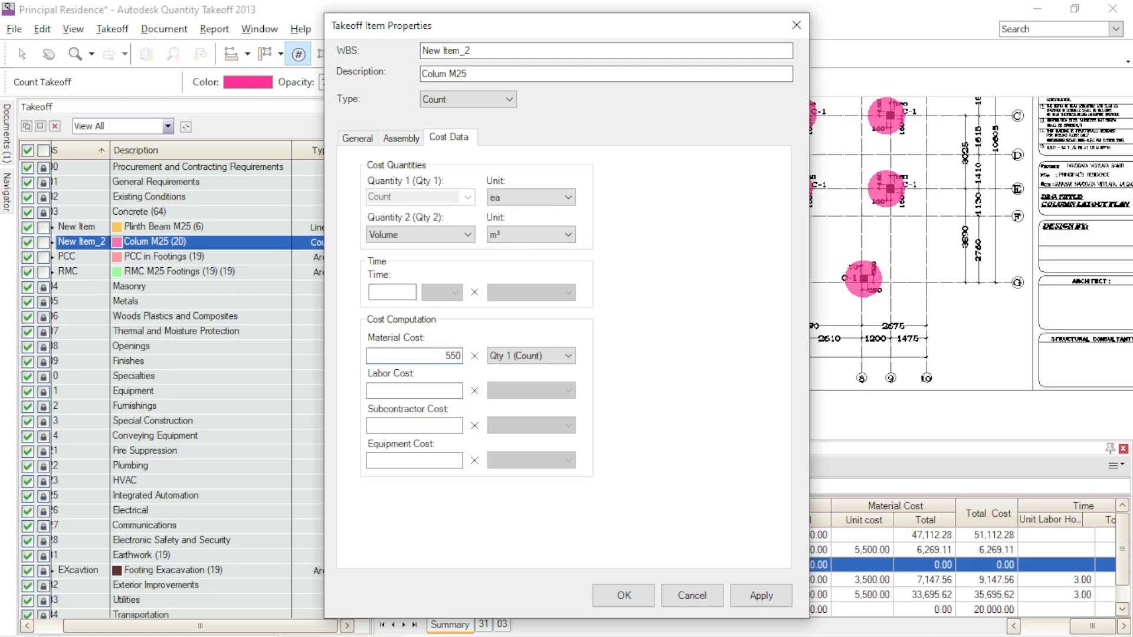
text(00)
click(516, 360)
click(514, 383)
click(761, 597)
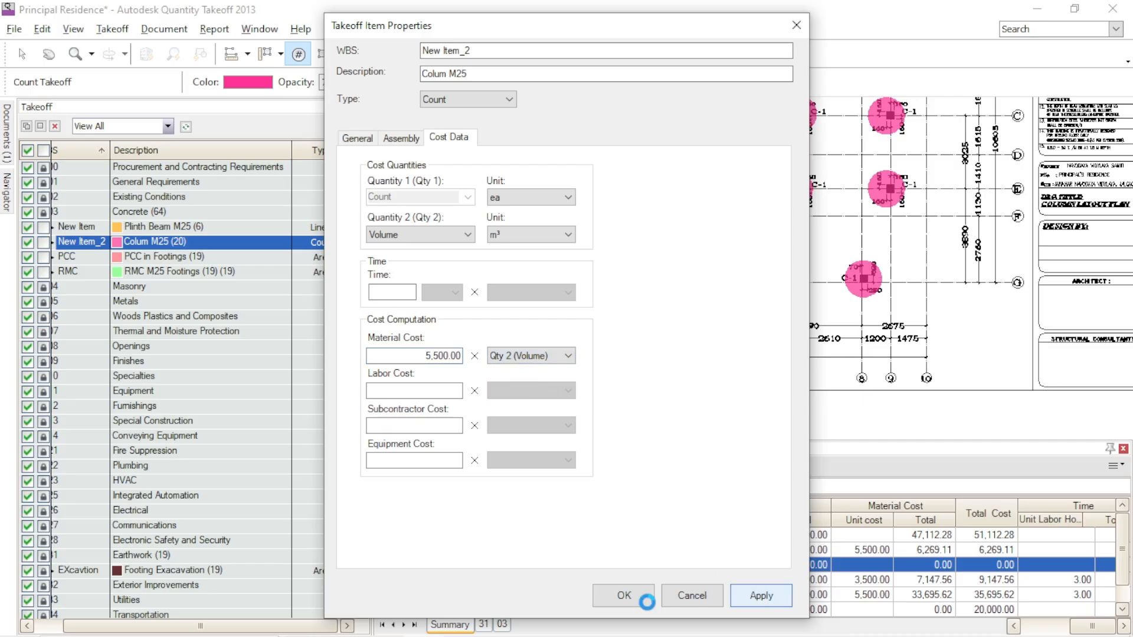
click(637, 602)
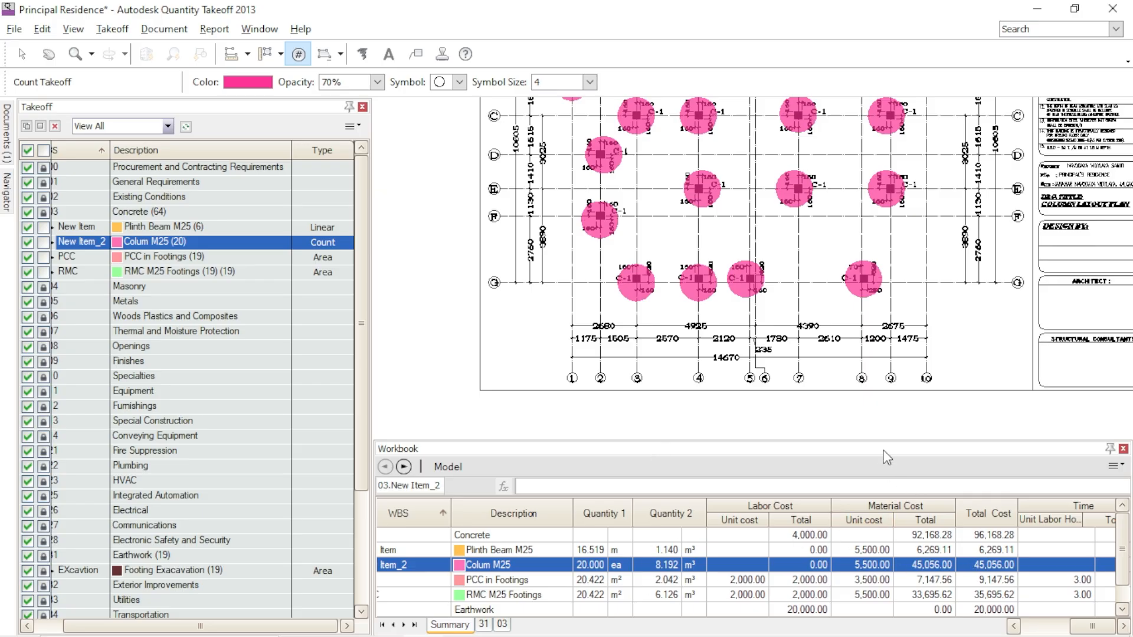
- Increase the workbook's height and inspect the counted columns more closely on the column layout plan
drag(877, 440, 875, 392)
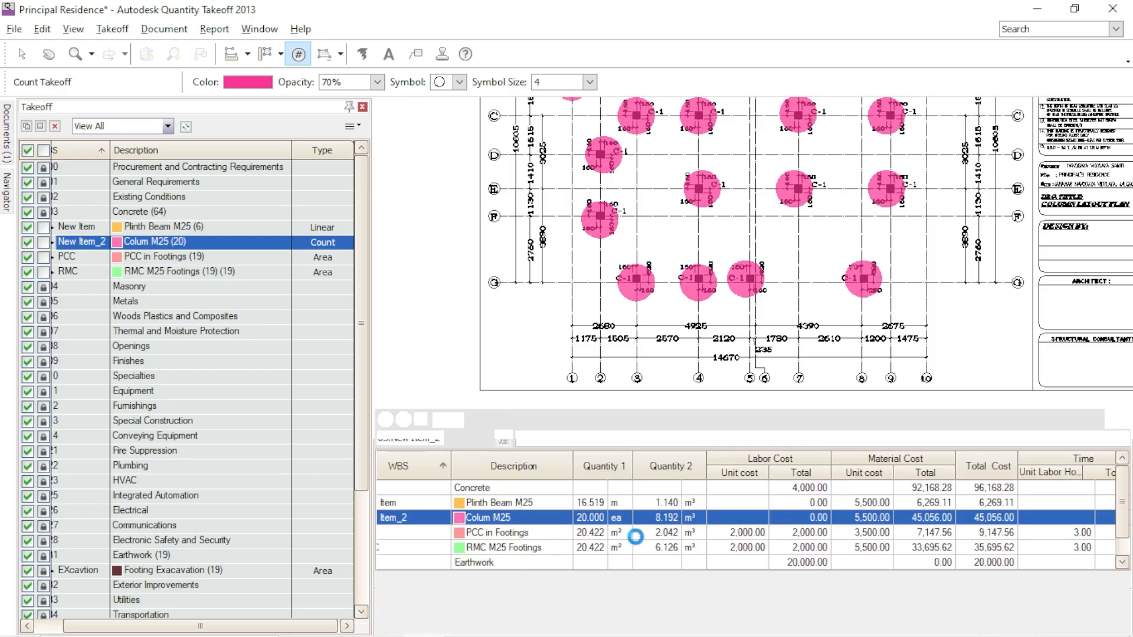
scroll(555, 296, up, 3)
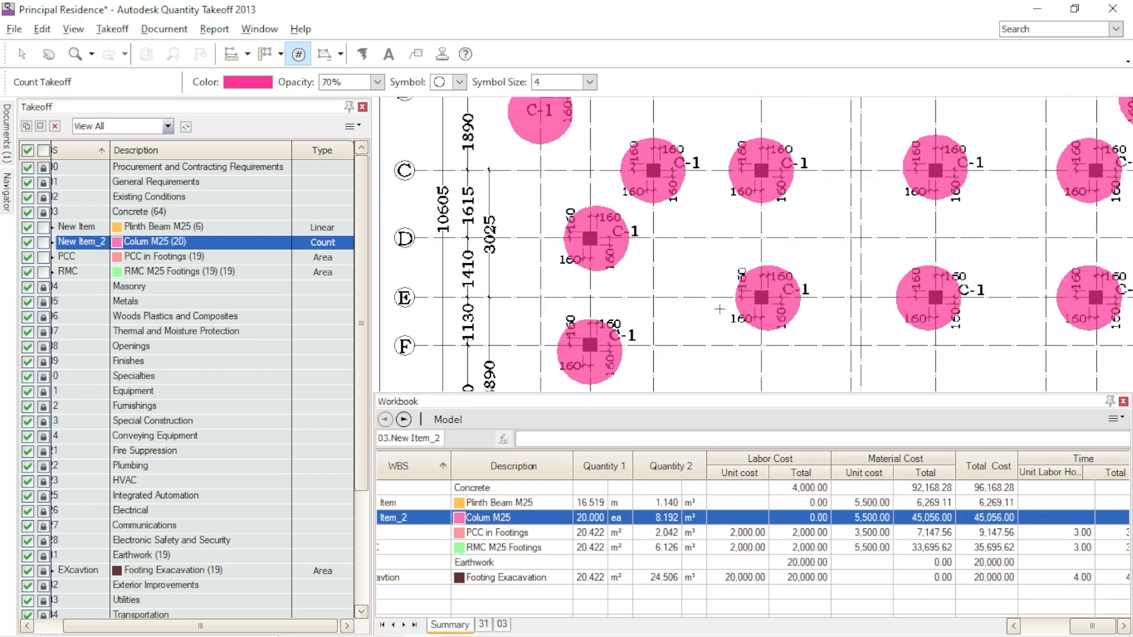
- Move from the column layout plan to the architectural grid plan and examine the rooms around Toilet 1 and Bedroom 1
scroll(719, 309, down, 3)
scroll(864, 324, up, 3)
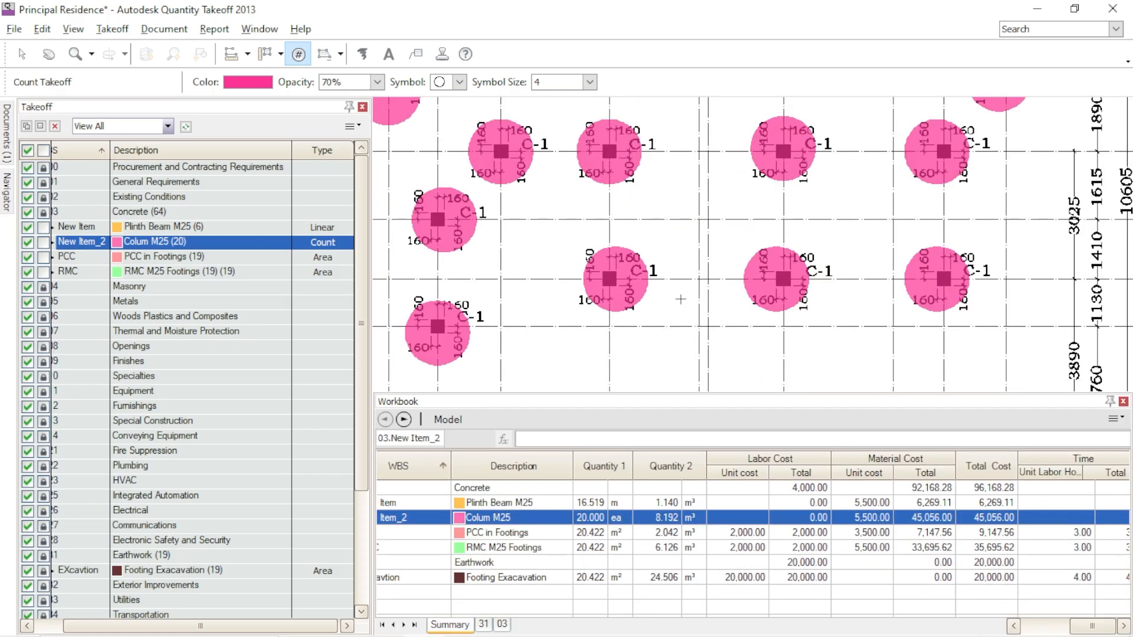
scroll(711, 305, down, 3)
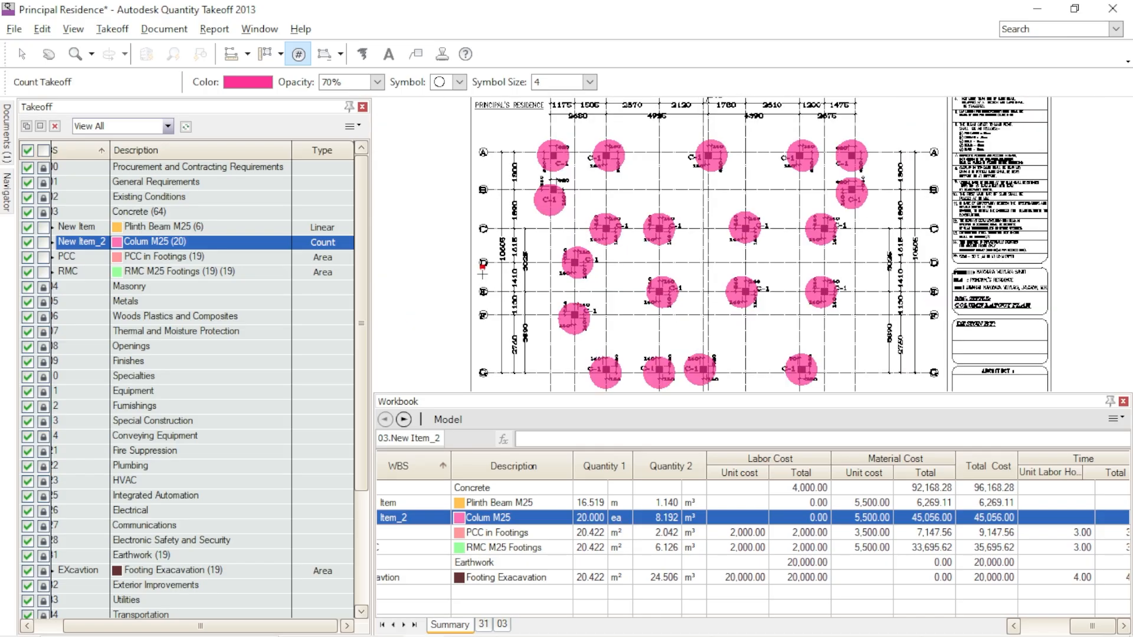
scroll(466, 285, down, 3)
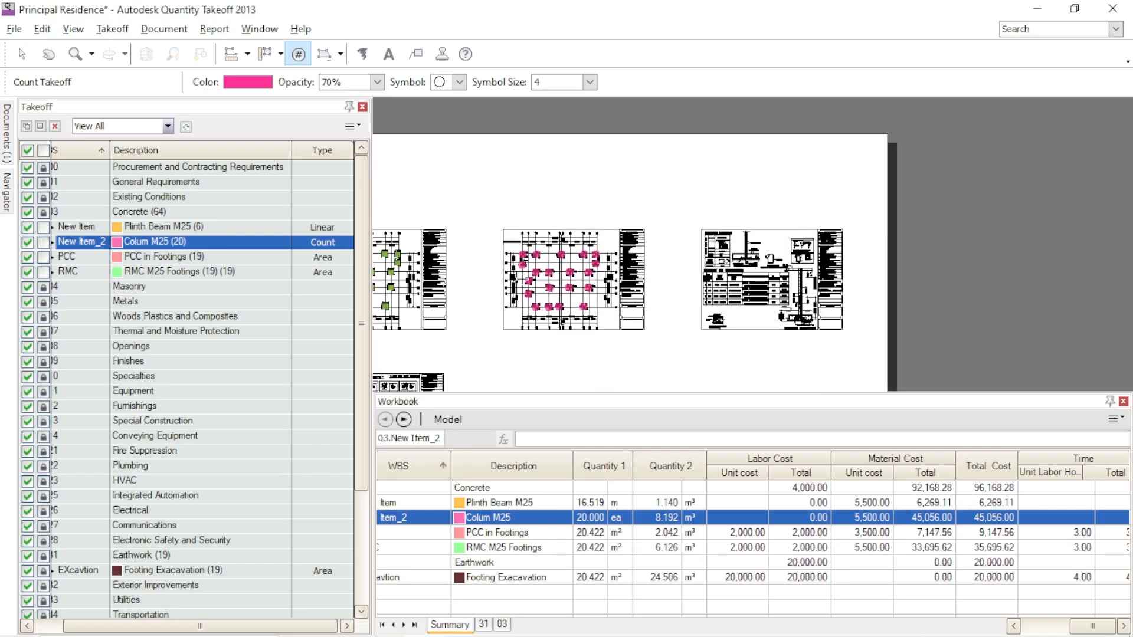
scroll(471, 289, up, 3)
middle_drag(568, 302, 976, 306)
middle_drag(741, 279, 757, 281)
scroll(642, 283, down, 3)
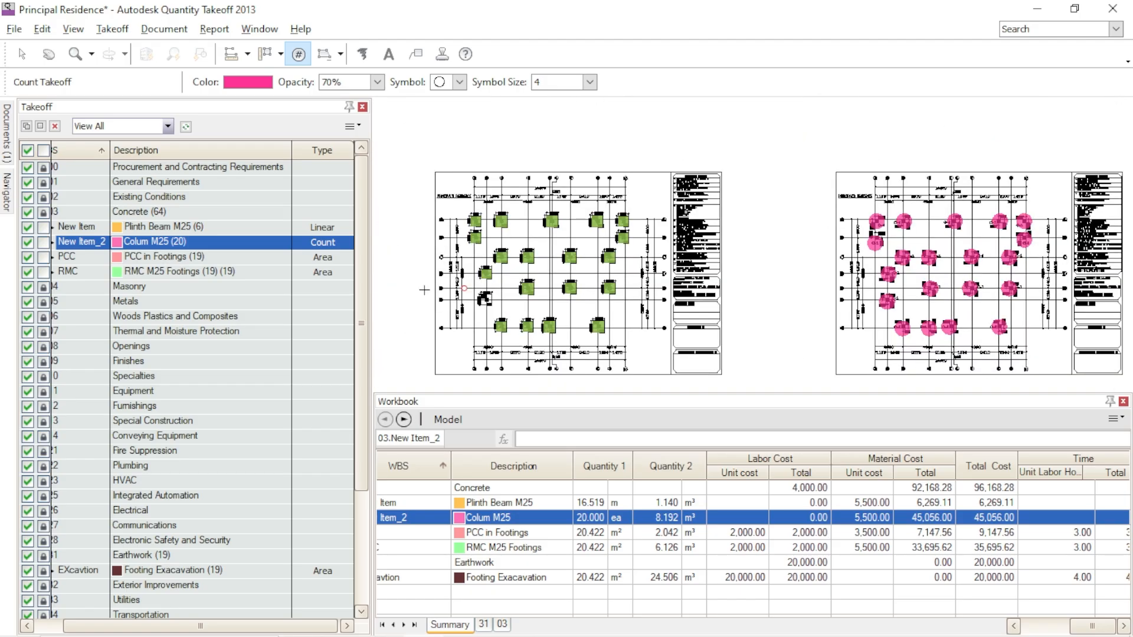
scroll(424, 290, up, 3)
middle_drag(492, 302, 1024, 292)
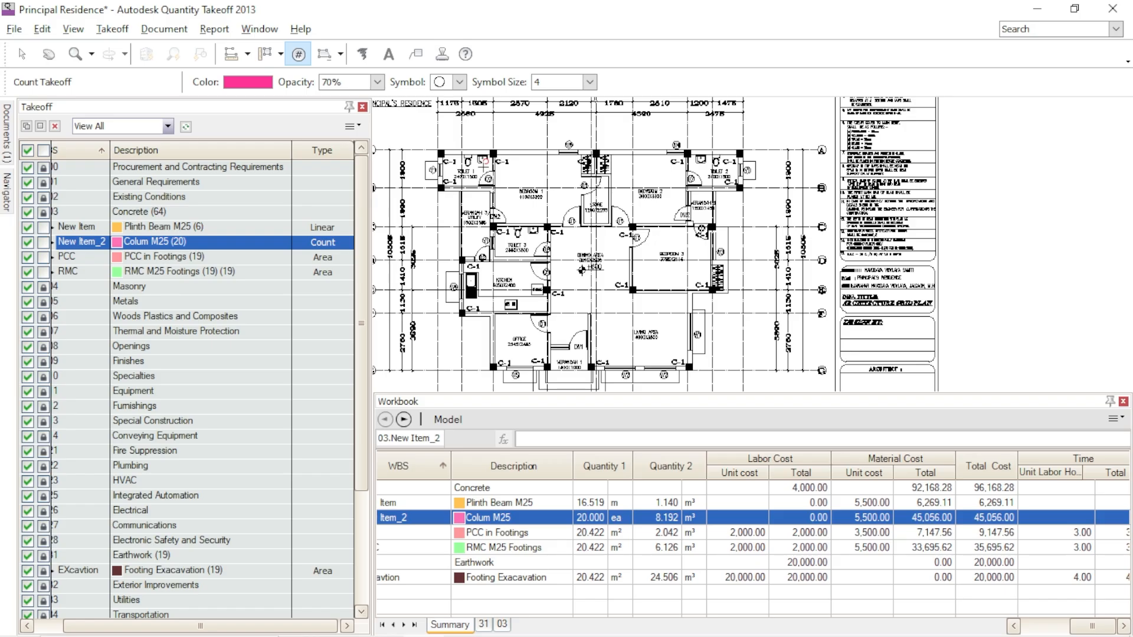
scroll(467, 158, up, 2)
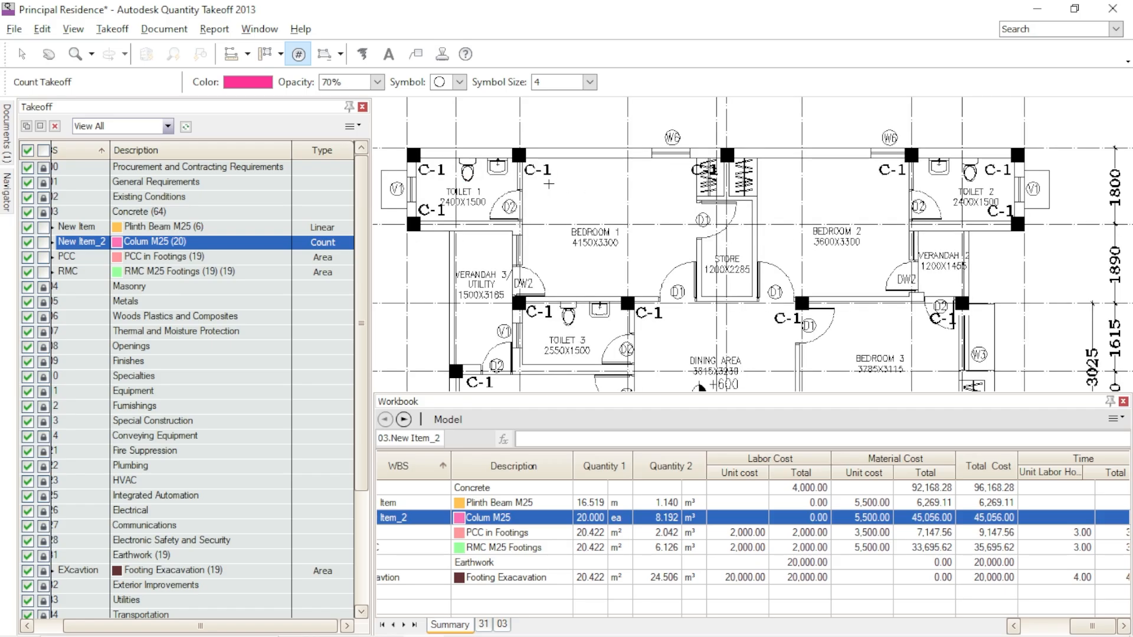
scroll(392, 194, up, 2)
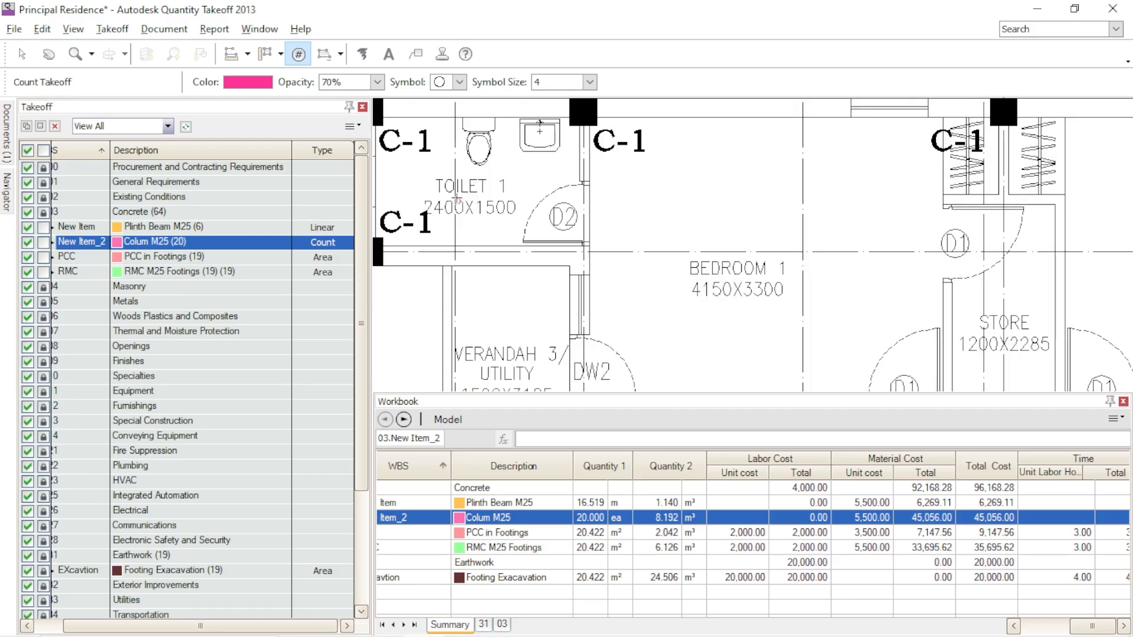
scroll(665, 198, down, 2)
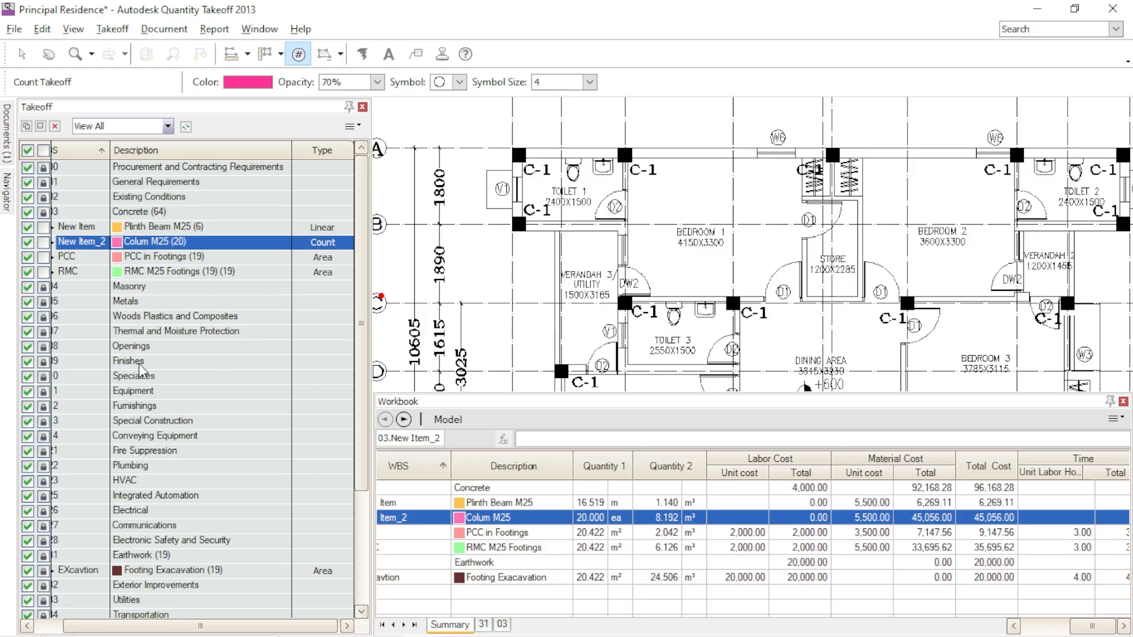
- Add a takeoff item under Finishes with the description "Tile work" and set its type to Area
click(168, 363)
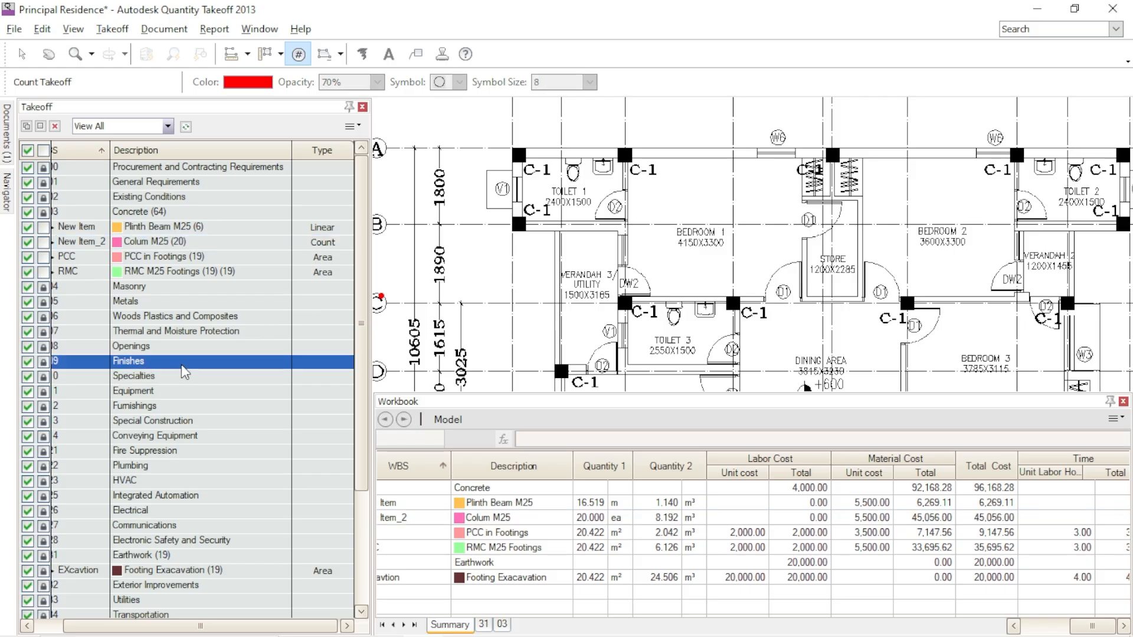
right_click(182, 364)
click(201, 392)
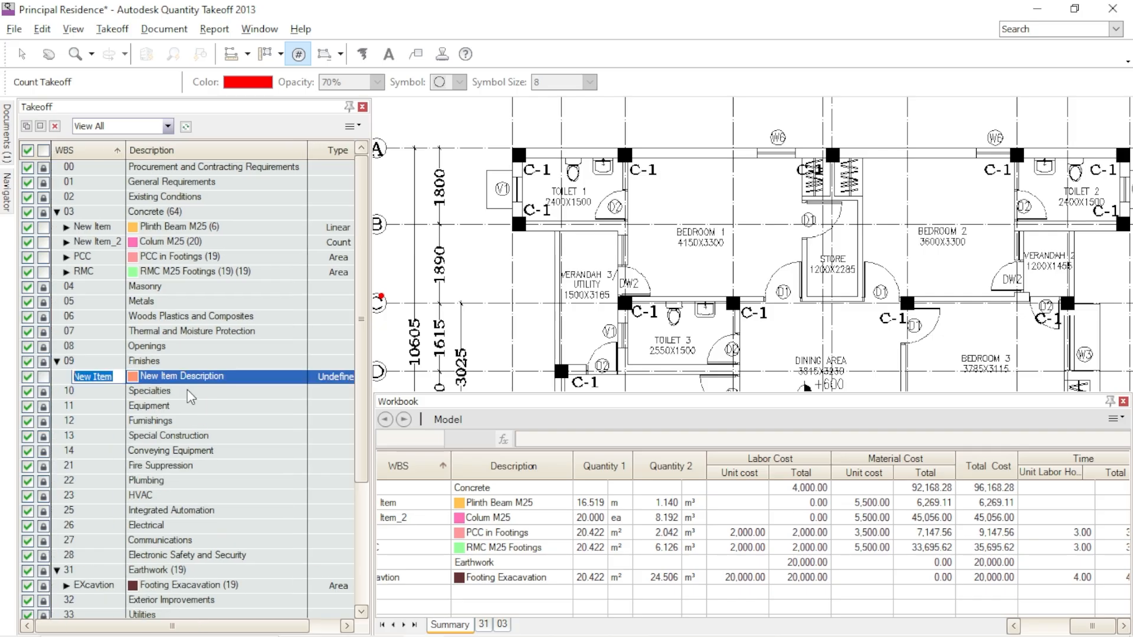
click(232, 378)
drag(233, 379, 126, 382)
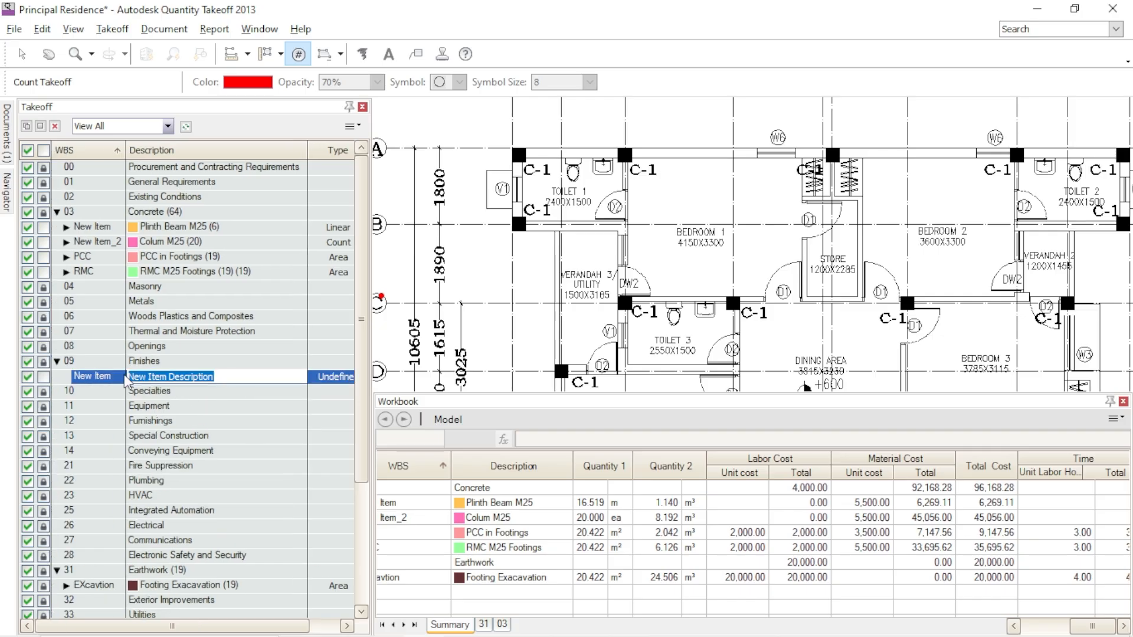
text(Til)
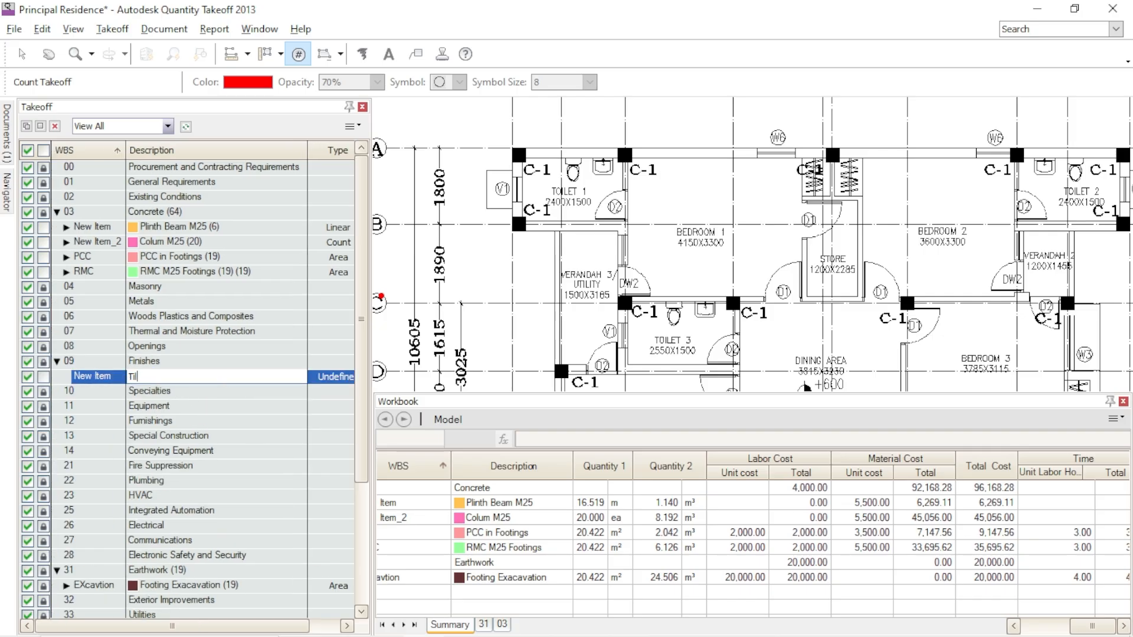
text(e work)
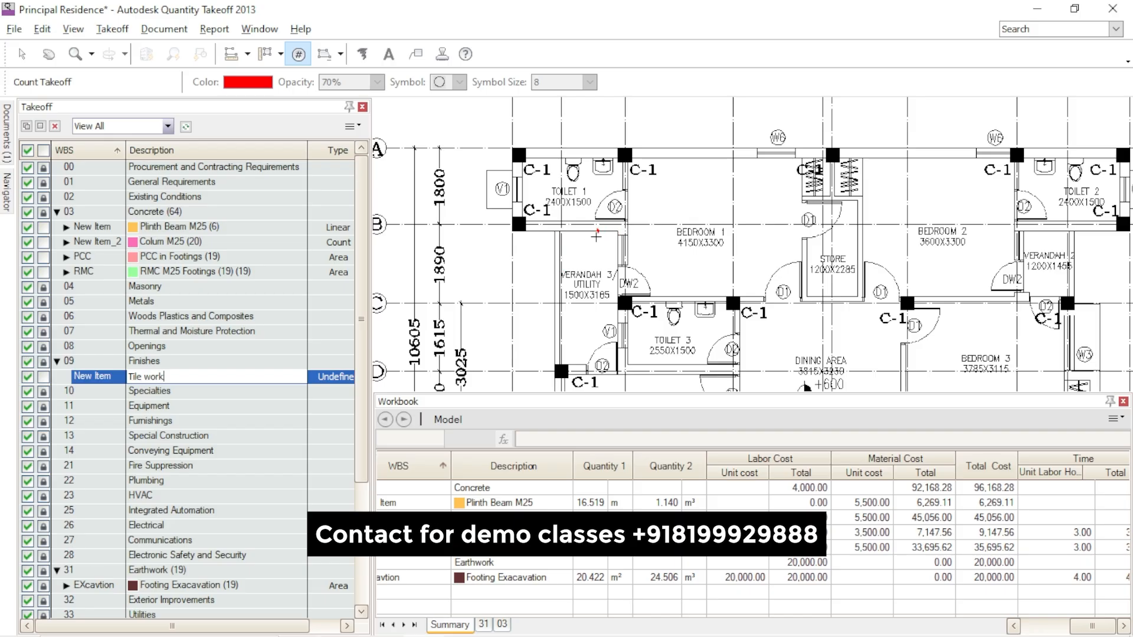
click(331, 376)
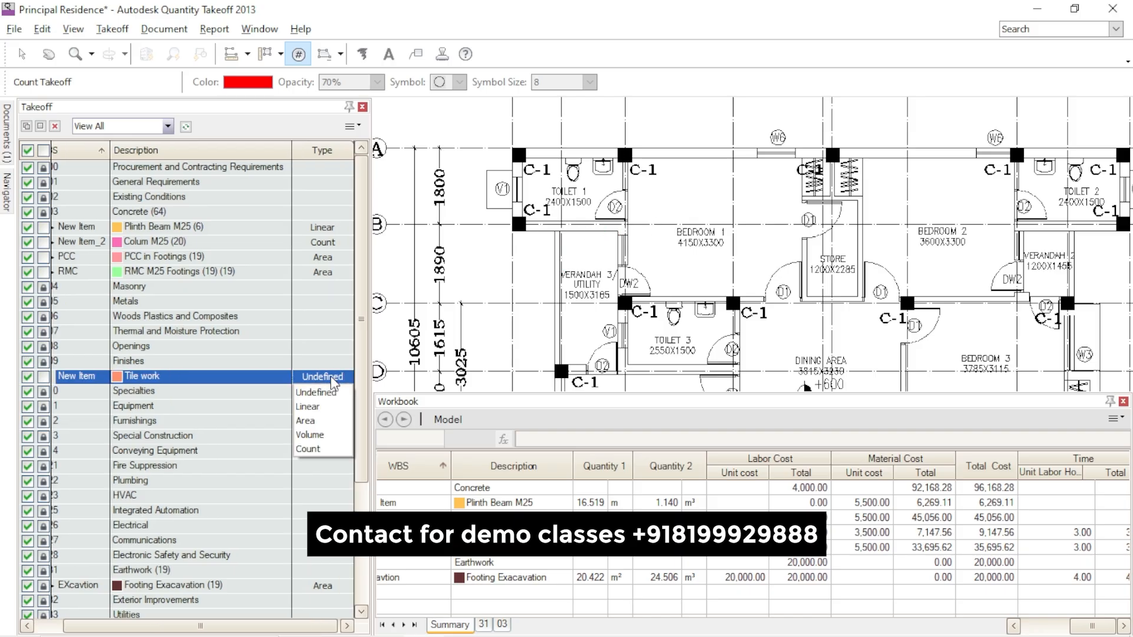
click(322, 421)
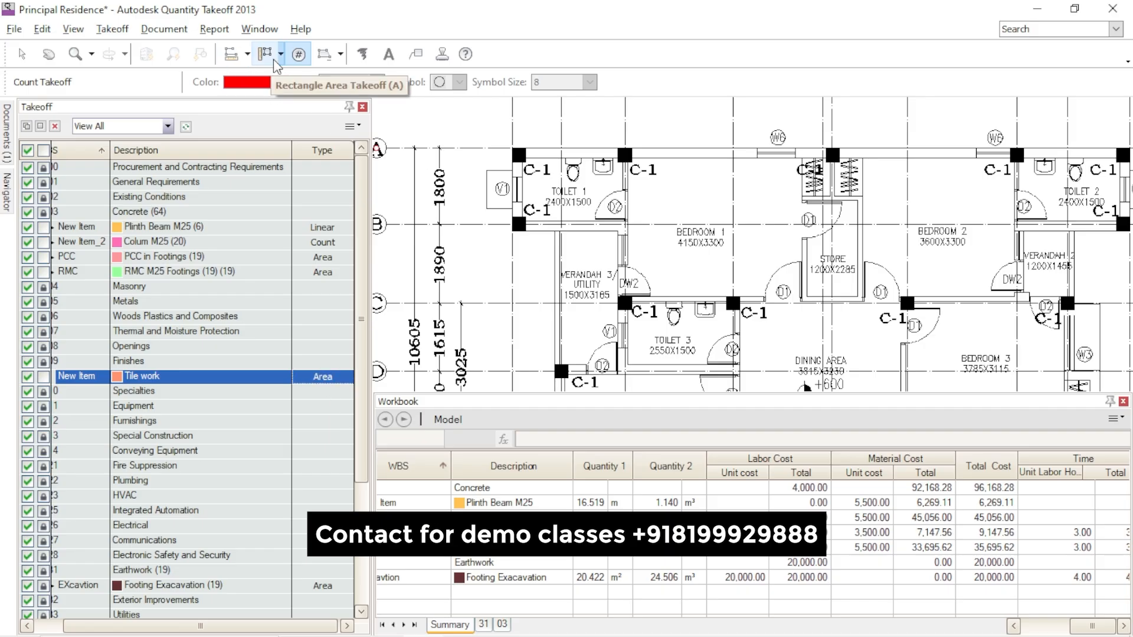
- Take off the Toilet 1 floor for Tile work with a Rectangle Area Takeoff spanning the room's inner wall corners
click(281, 54)
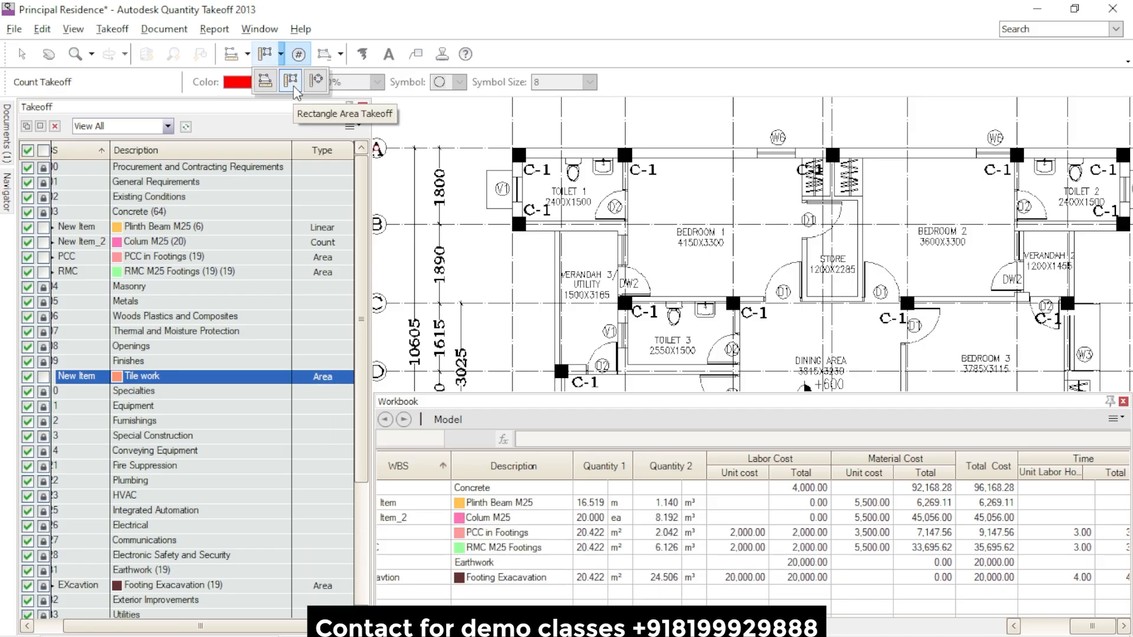
click(294, 86)
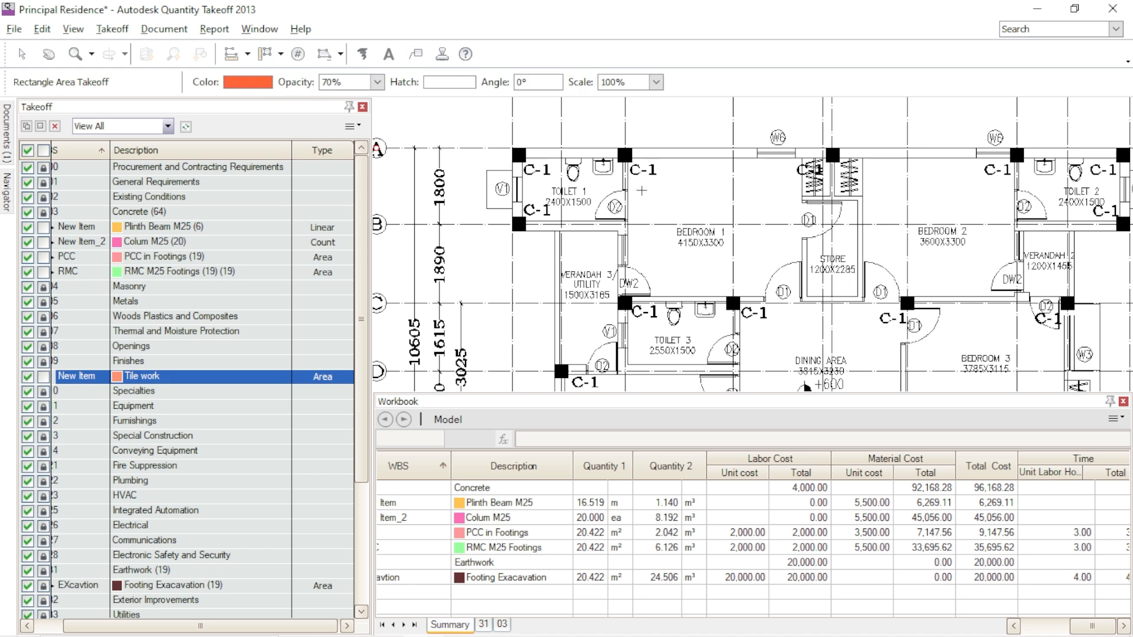
scroll(620, 194, up, 5)
scroll(733, 254, down, 3)
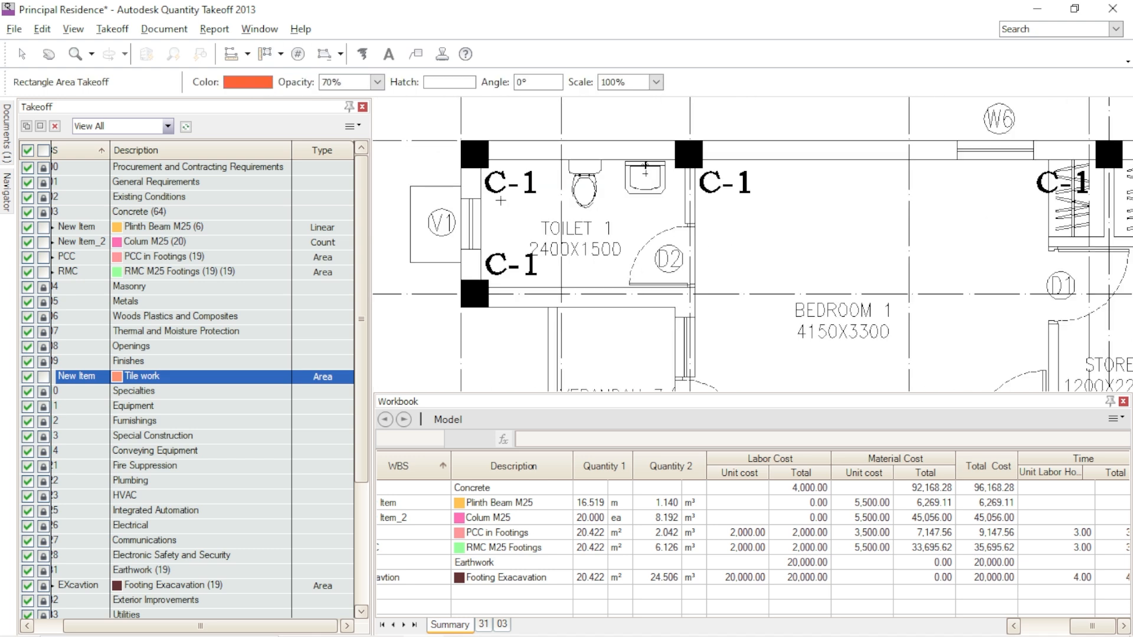
scroll(486, 167, up, 2)
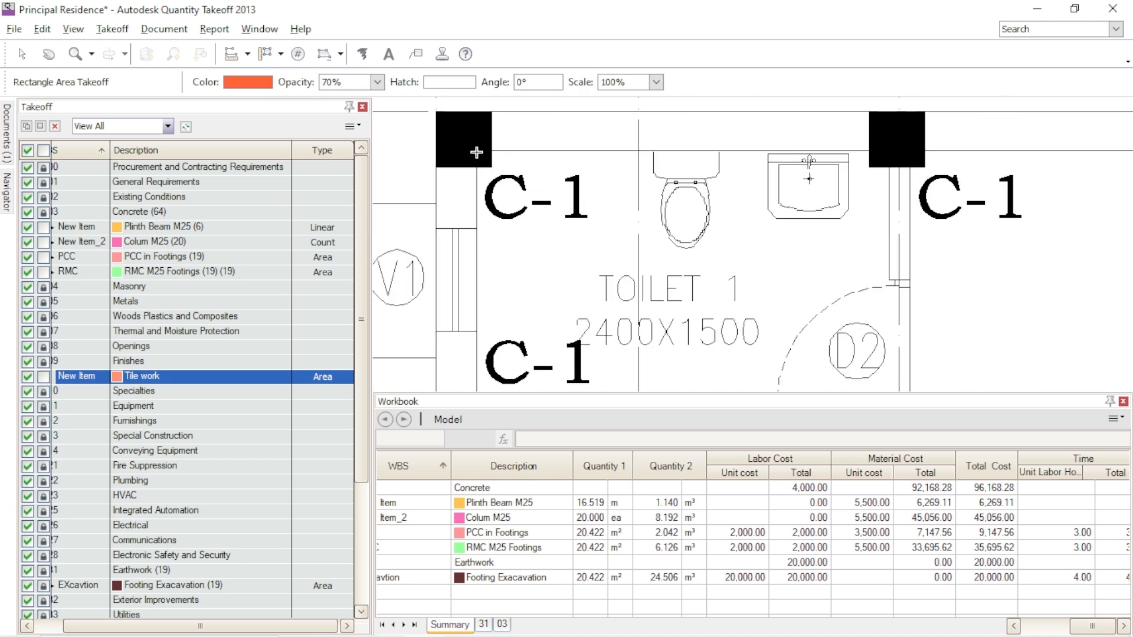
scroll(600, 209, down, 2)
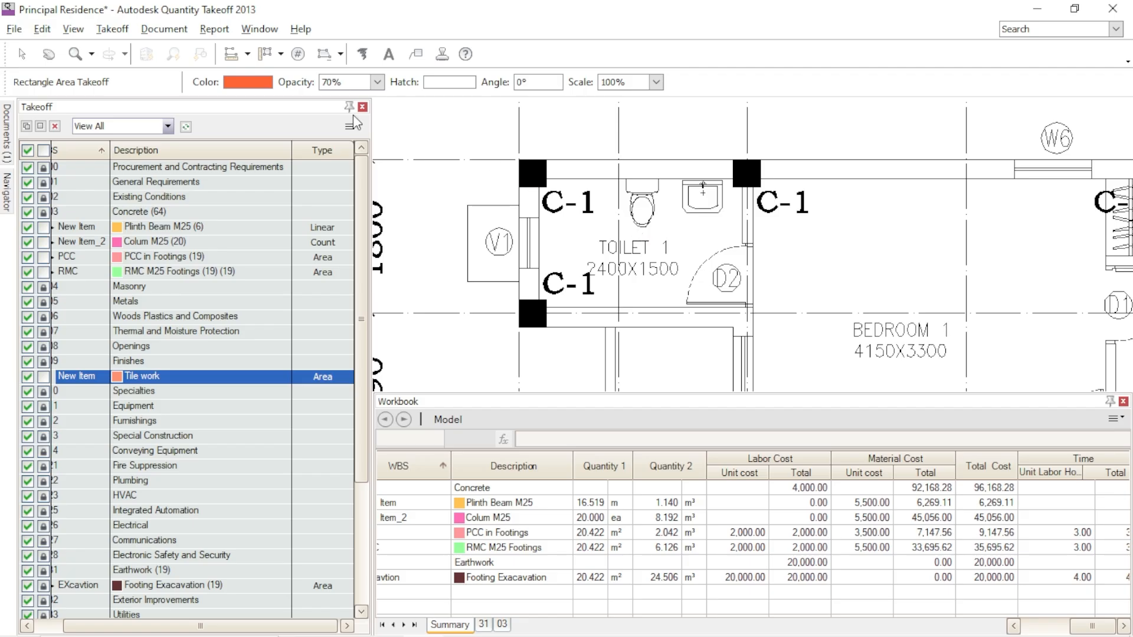
click(280, 54)
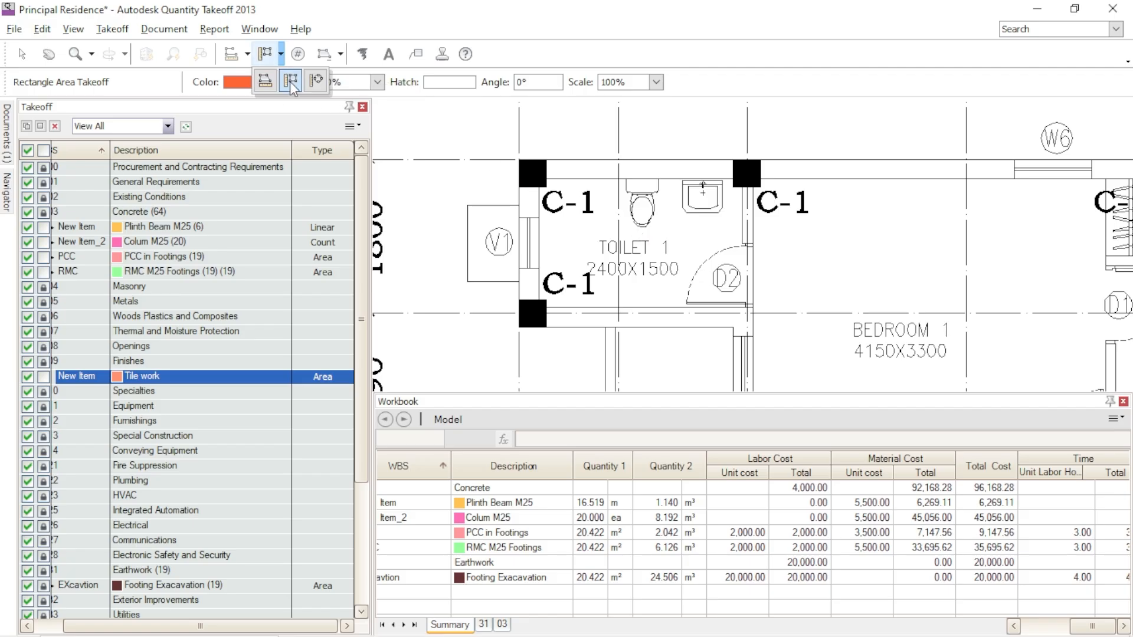
click(291, 85)
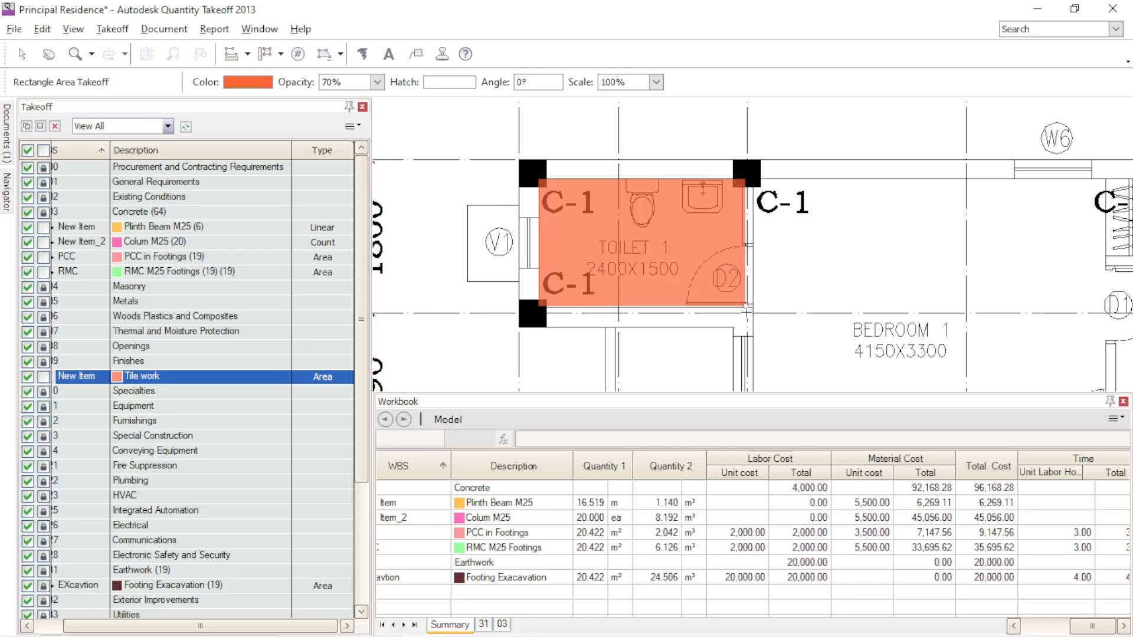
scroll(747, 308, up, 2)
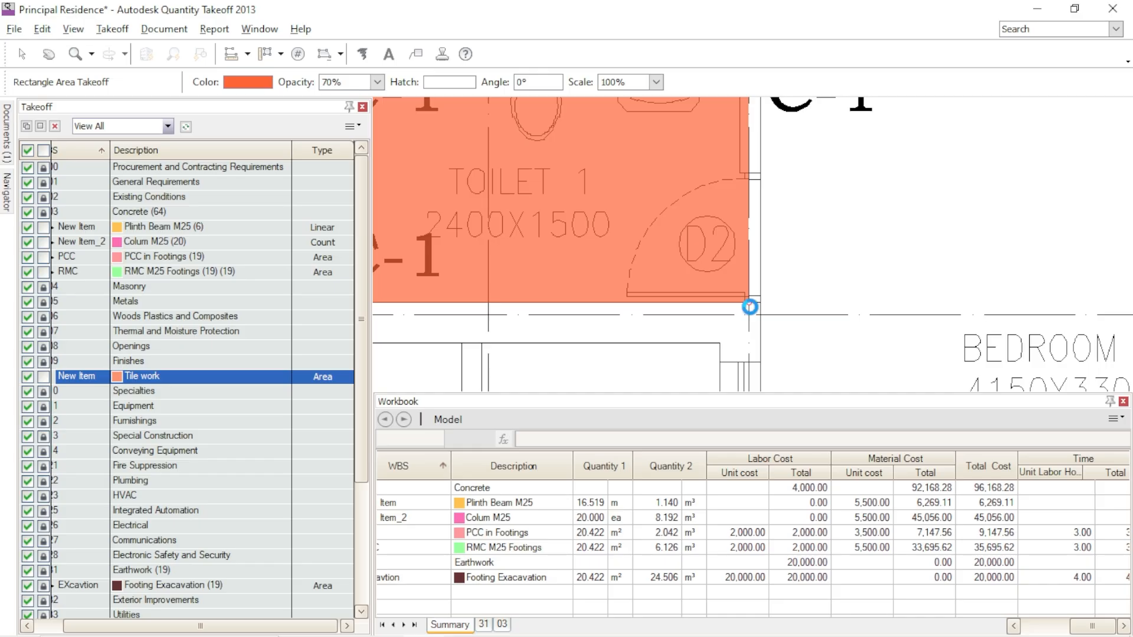
click(746, 301)
scroll(636, 268, down, 2)
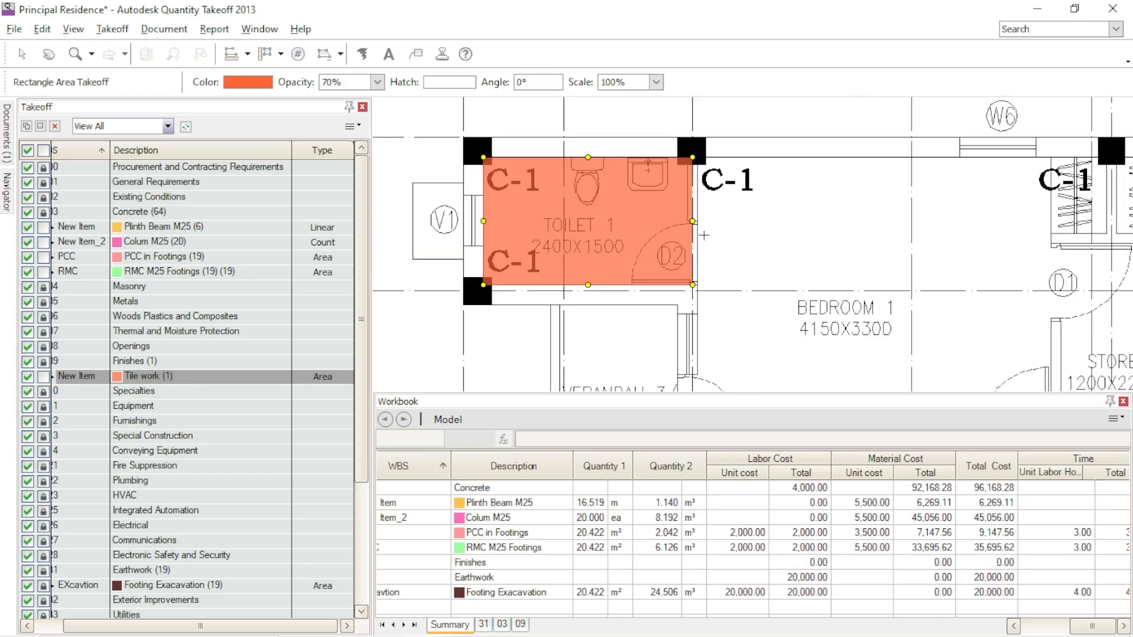
- Start a Polyline Area Takeoff of Bedroom 3 along its upper wall, from the column beside door D1 to the column beside door D2
scroll(702, 235, down, 2)
scroll(941, 305, up, 2)
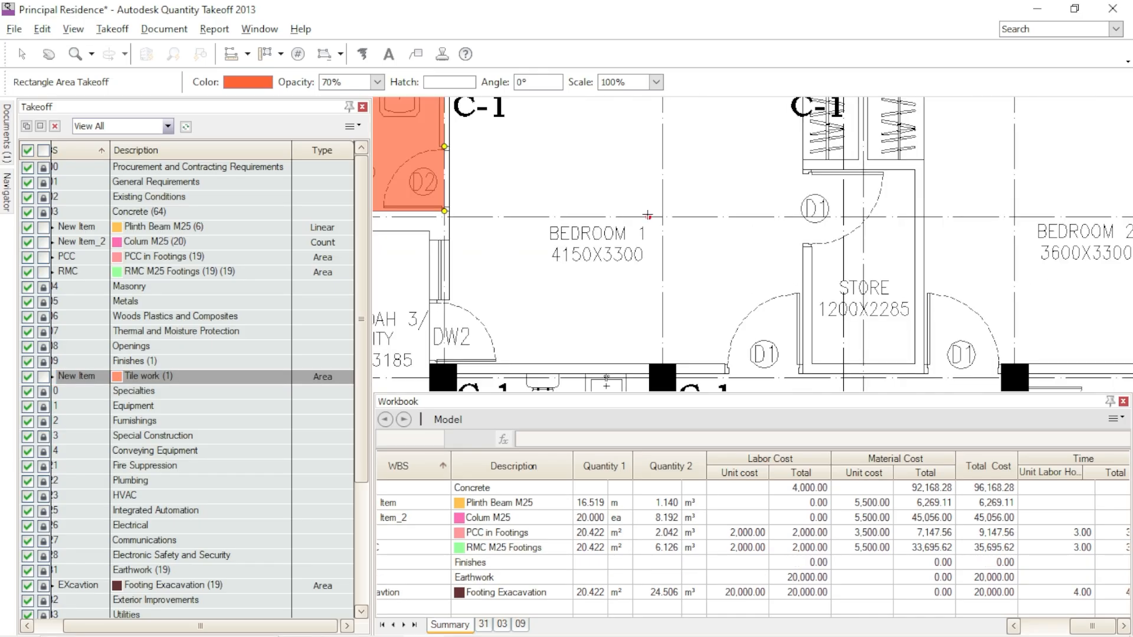
scroll(820, 185, up, 2)
scroll(741, 125, down, 4)
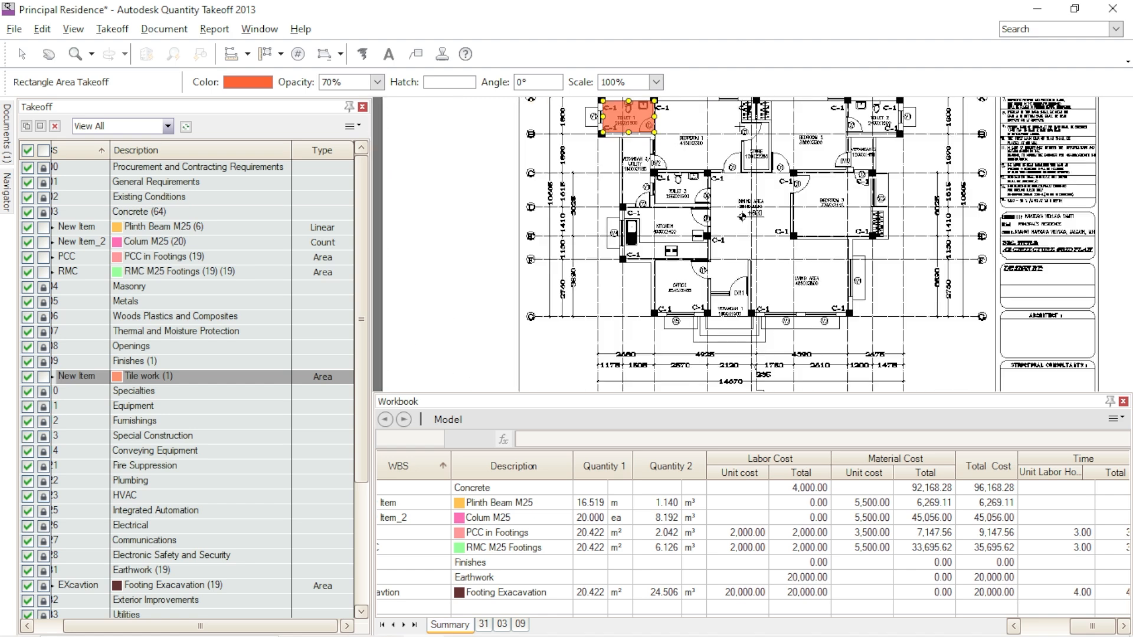
scroll(835, 179, up, 3)
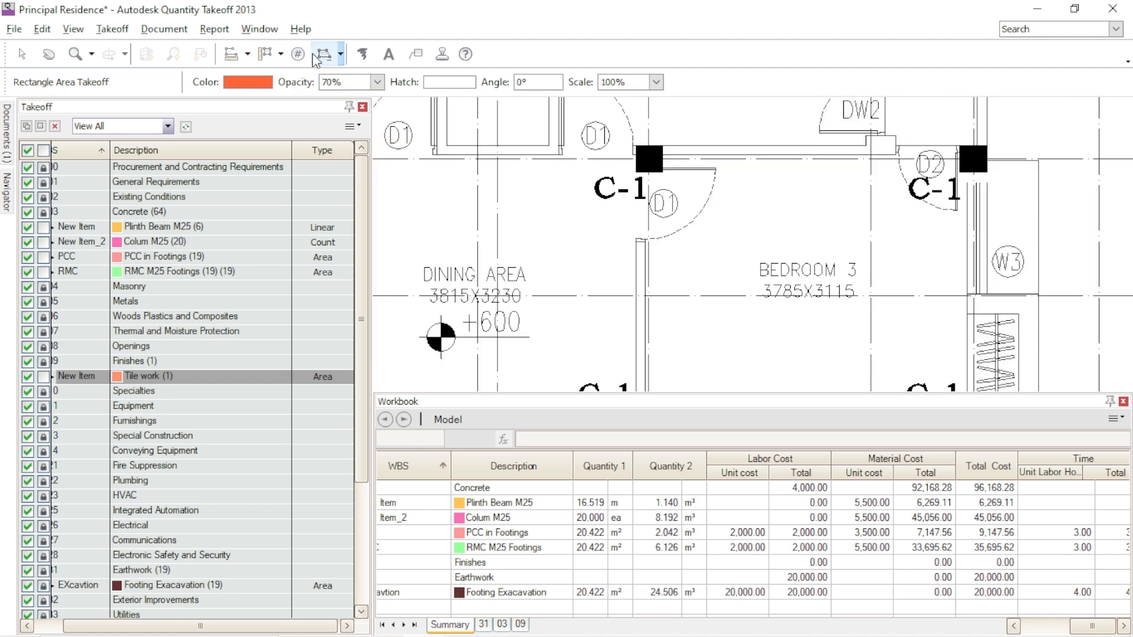
click(280, 57)
click(265, 86)
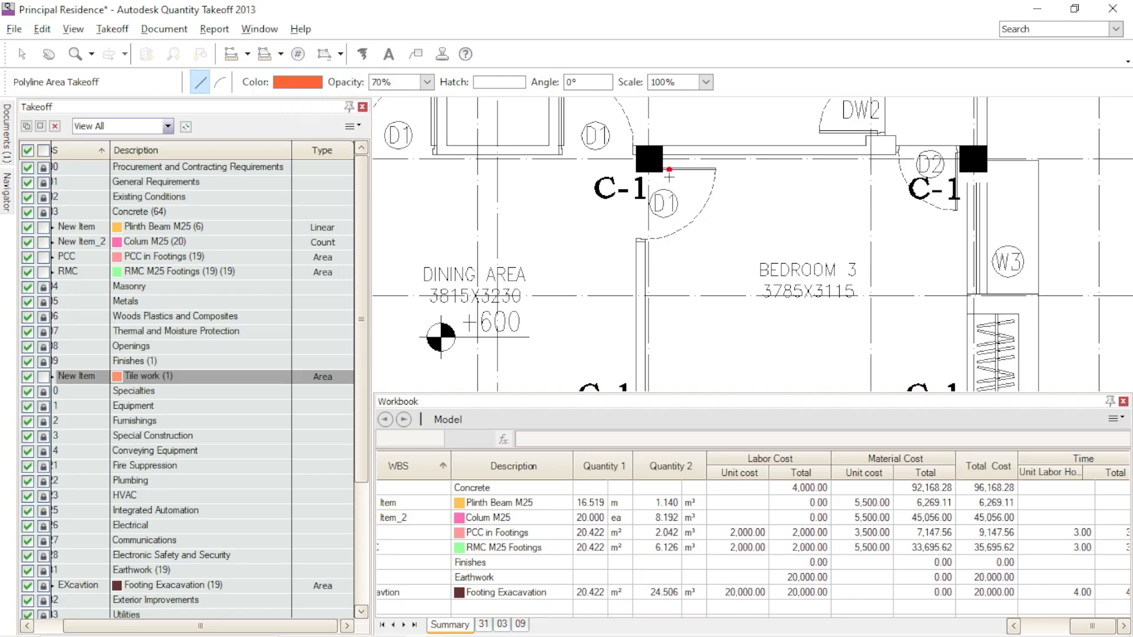
scroll(670, 175, up, 3)
scroll(652, 155, down, 3)
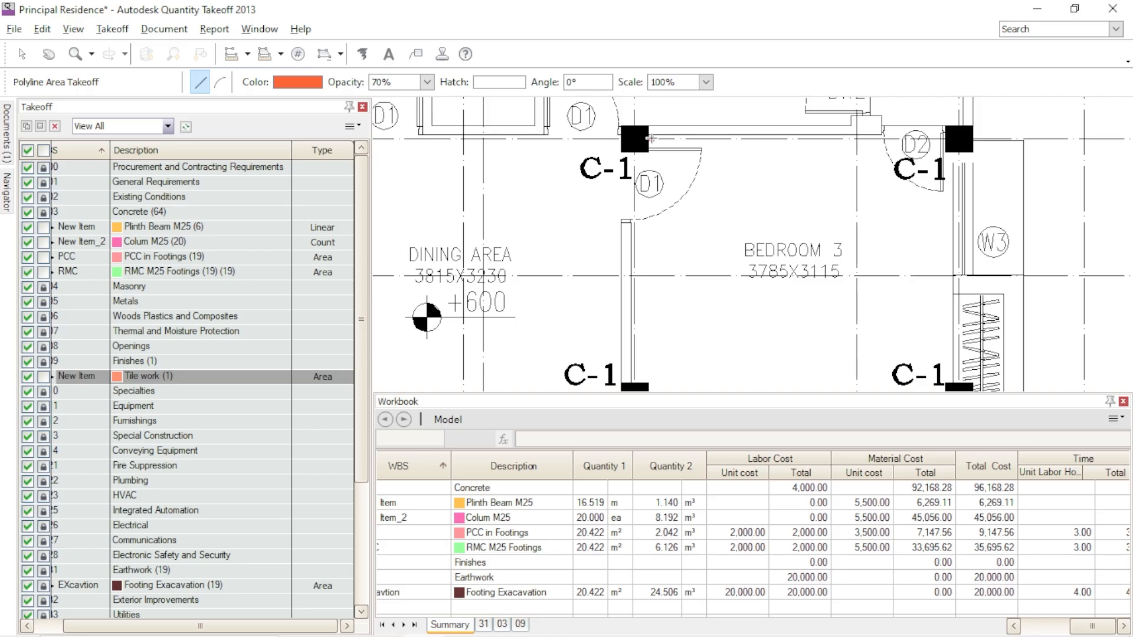
scroll(651, 141, up, 3)
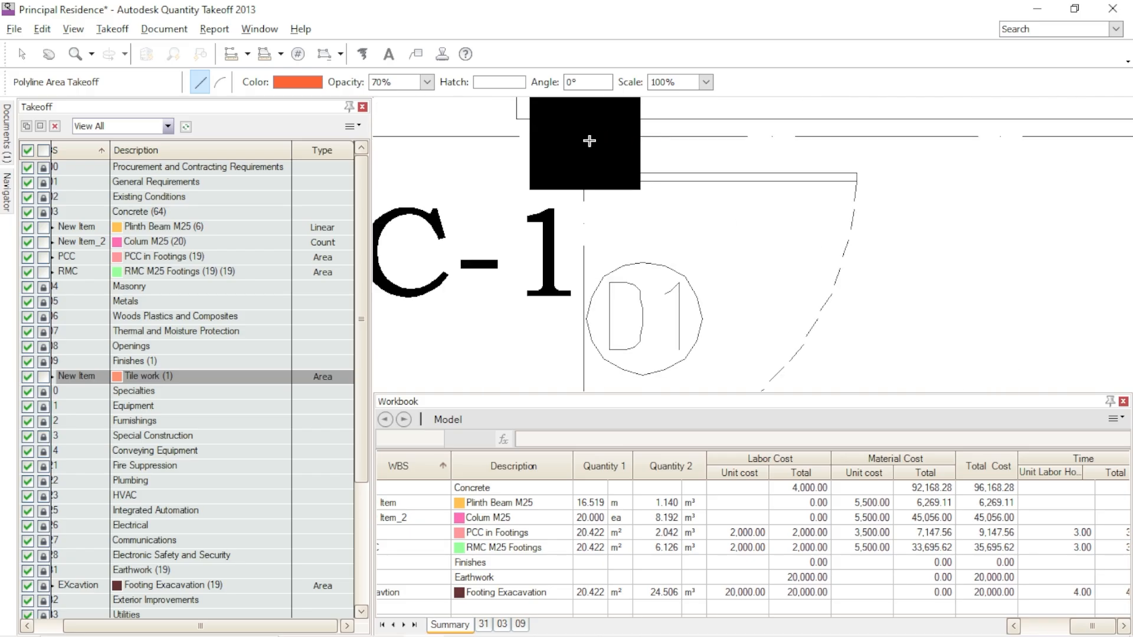
click(642, 138)
scroll(734, 138, down, 3)
scroll(1009, 140, up, 3)
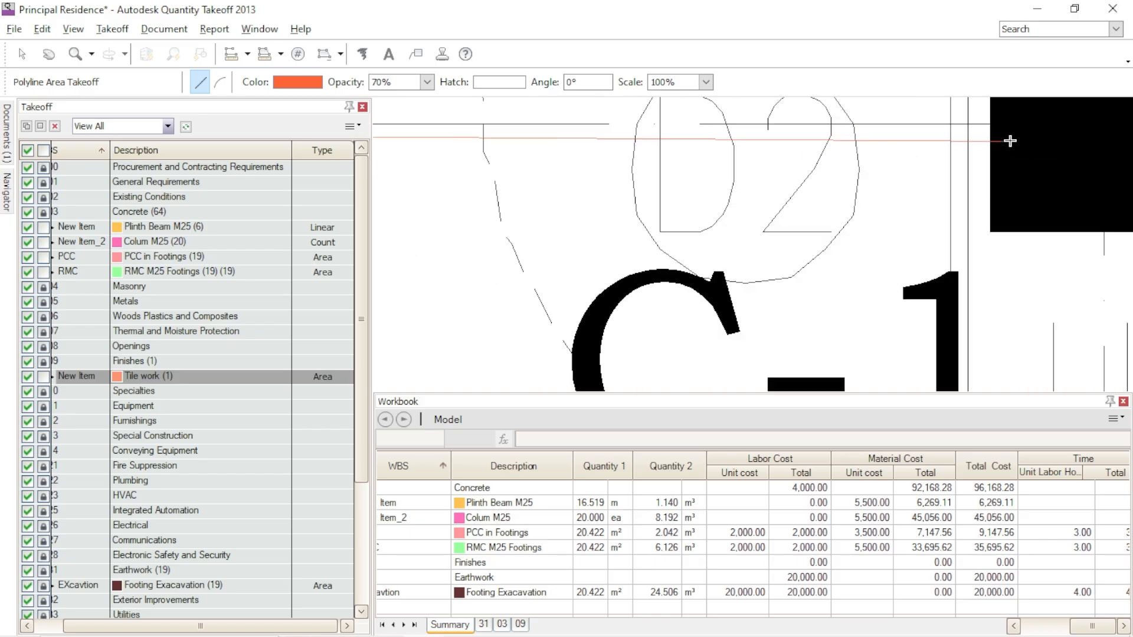
click(991, 127)
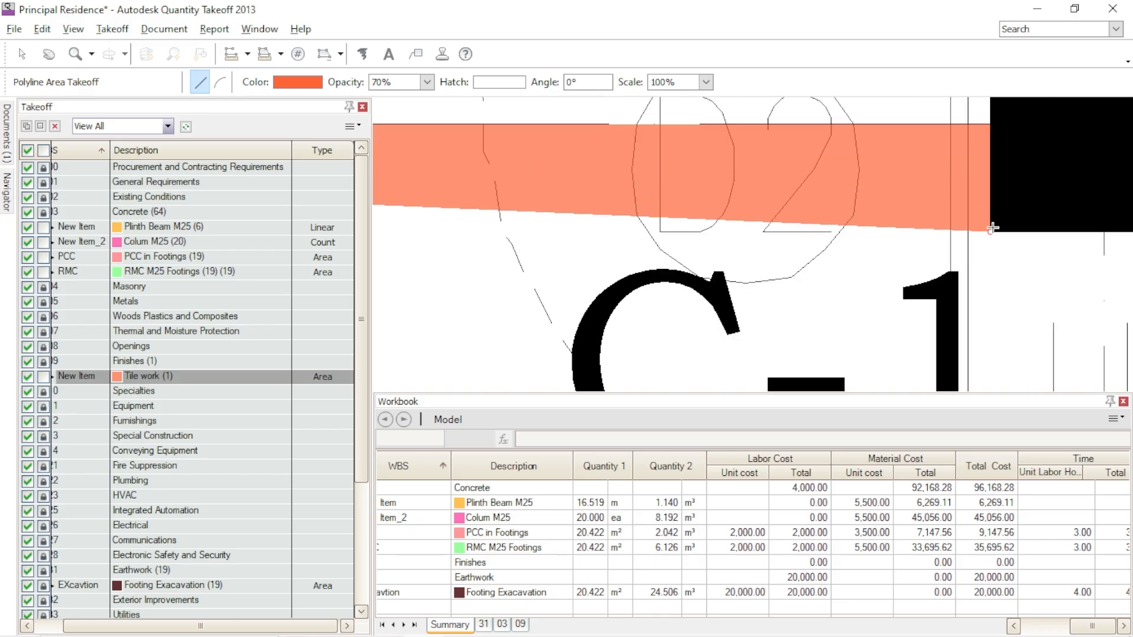
- Continue the Bedroom 3 floor outline around the corner of the column beside door D2 to the W3 wall line
scroll(993, 230, down, 3)
scroll(1000, 236, up, 3)
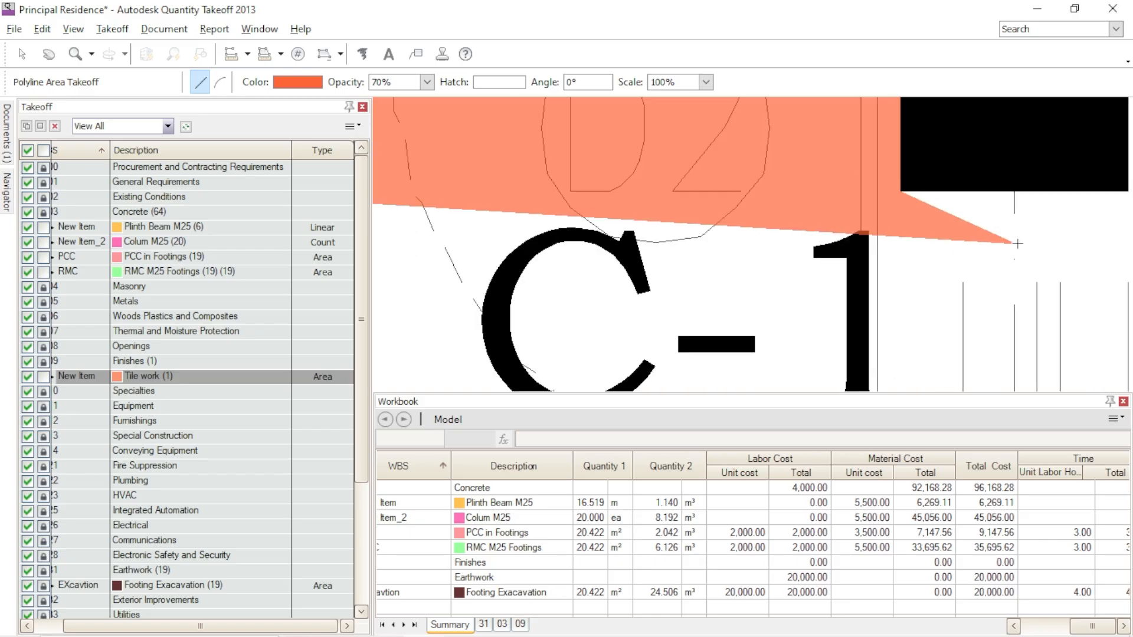
click(1017, 192)
scroll(1017, 192, down, 3)
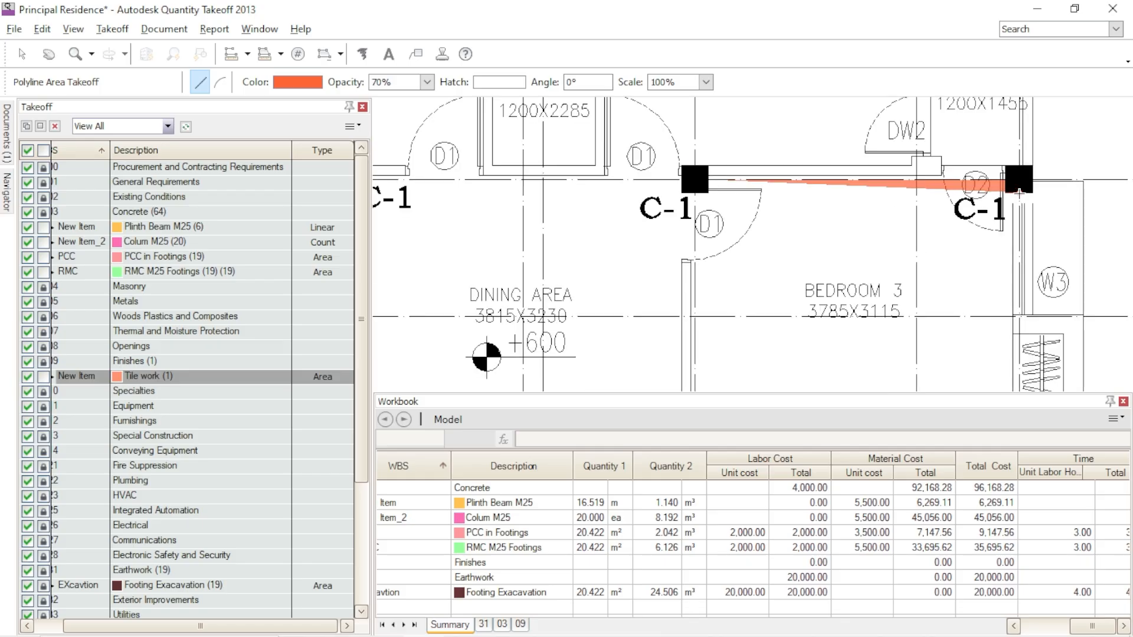
- Extend the Bedroom 3 outline along the W3 wall to the C-1 column by the wardrobe and around that column's inner corner
scroll(1035, 253, down, 3)
scroll(1001, 270, up, 6)
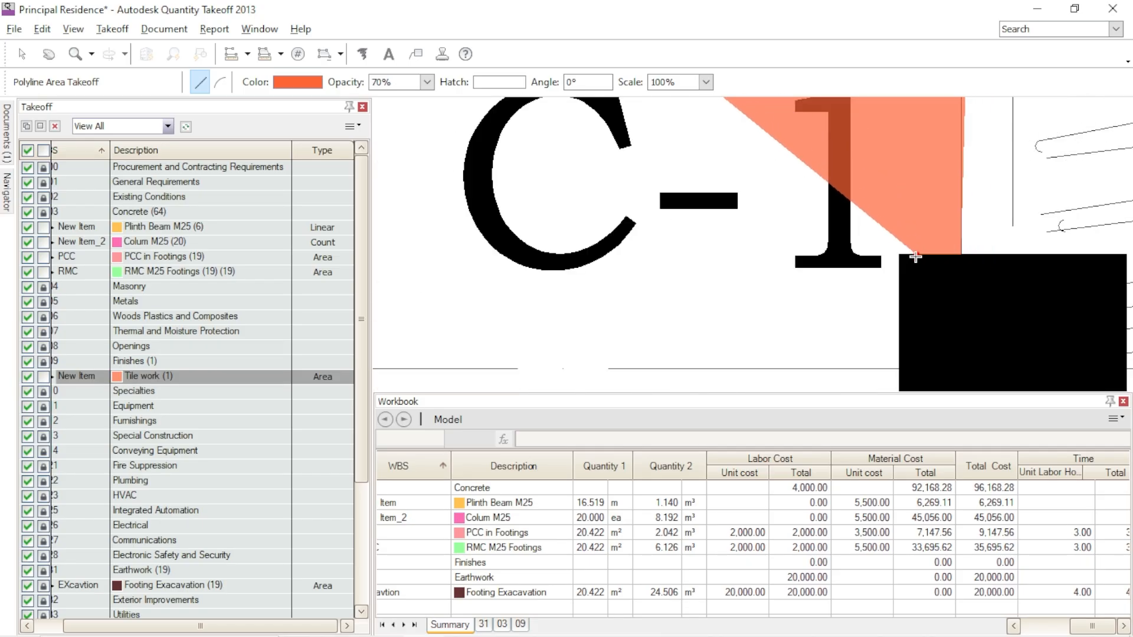
click(893, 369)
scroll(893, 368, down, 5)
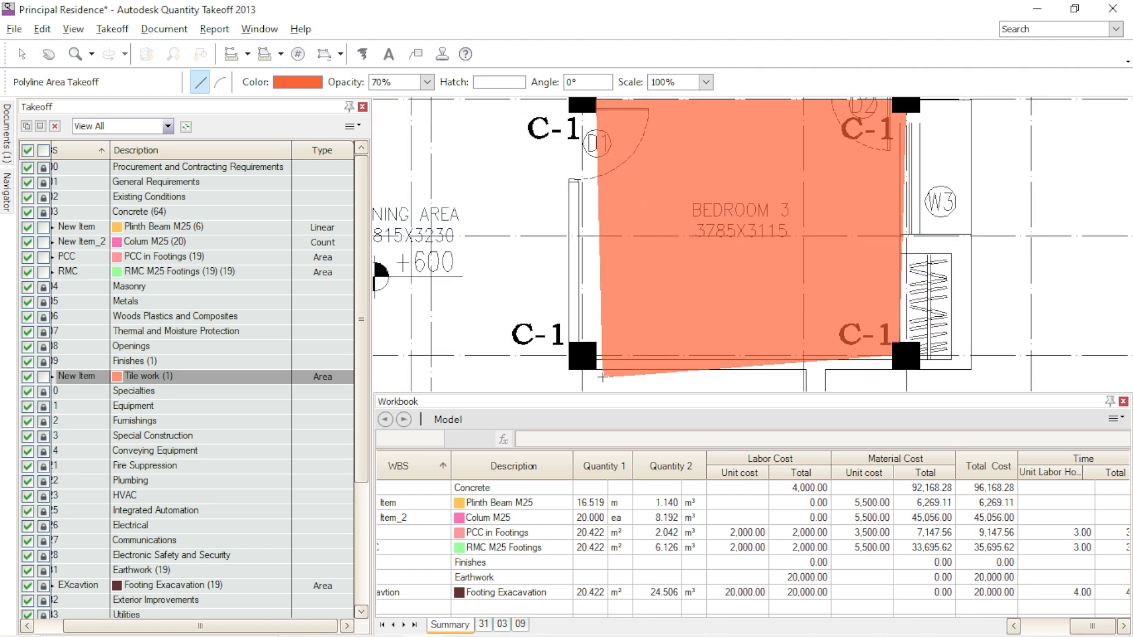
scroll(902, 358, up, 5)
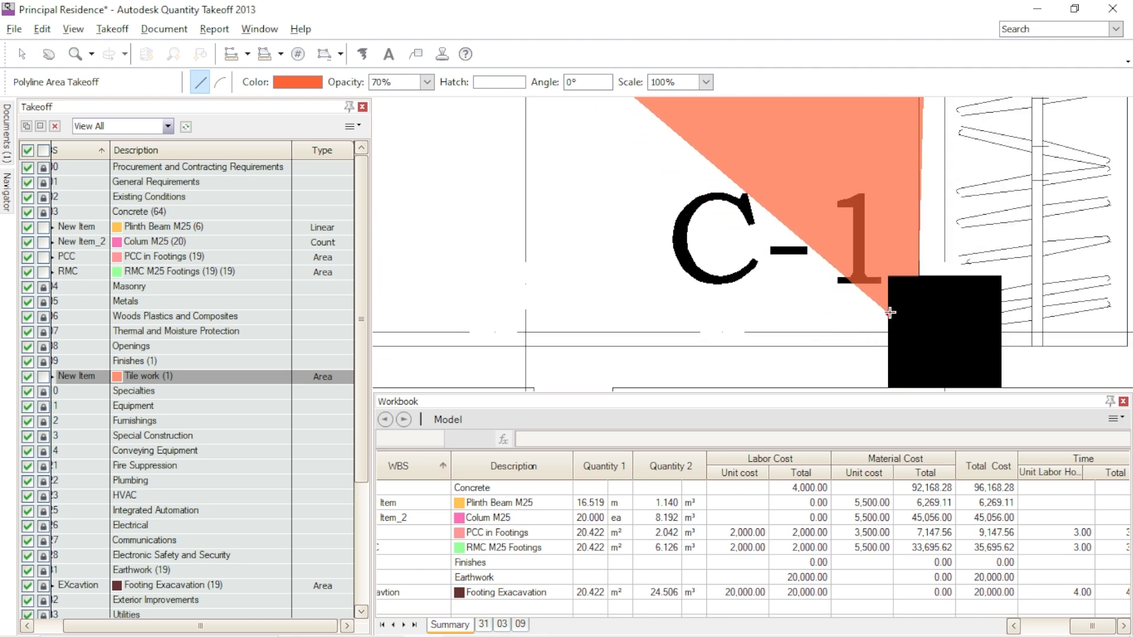
scroll(924, 266, down, 4)
scroll(915, 278, up, 4)
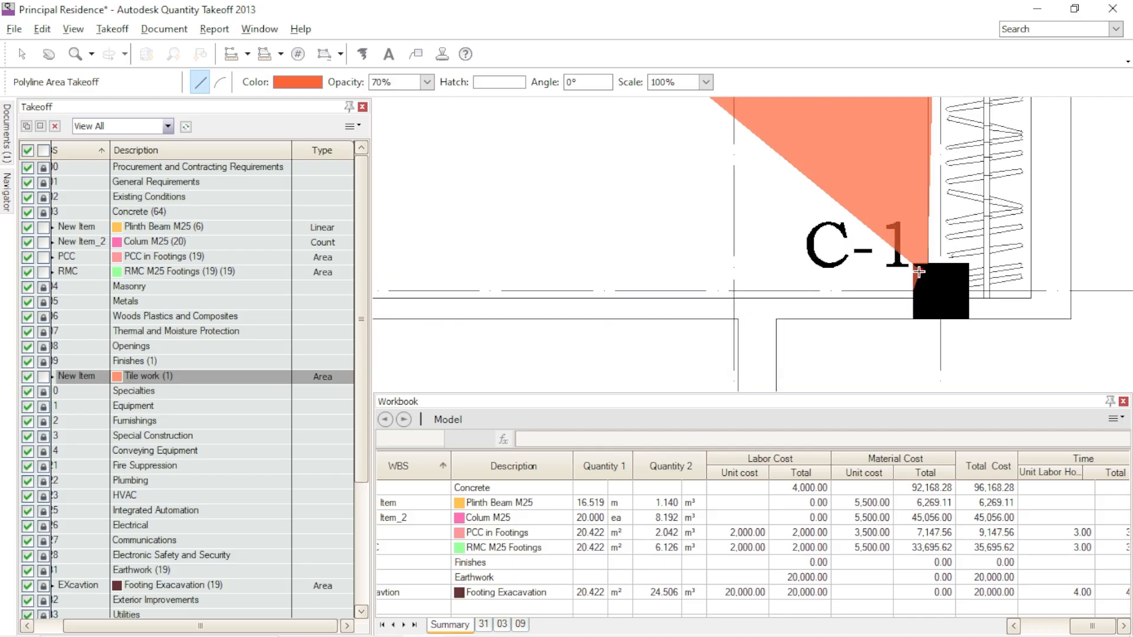
click(911, 295)
scroll(725, 297, down, 5)
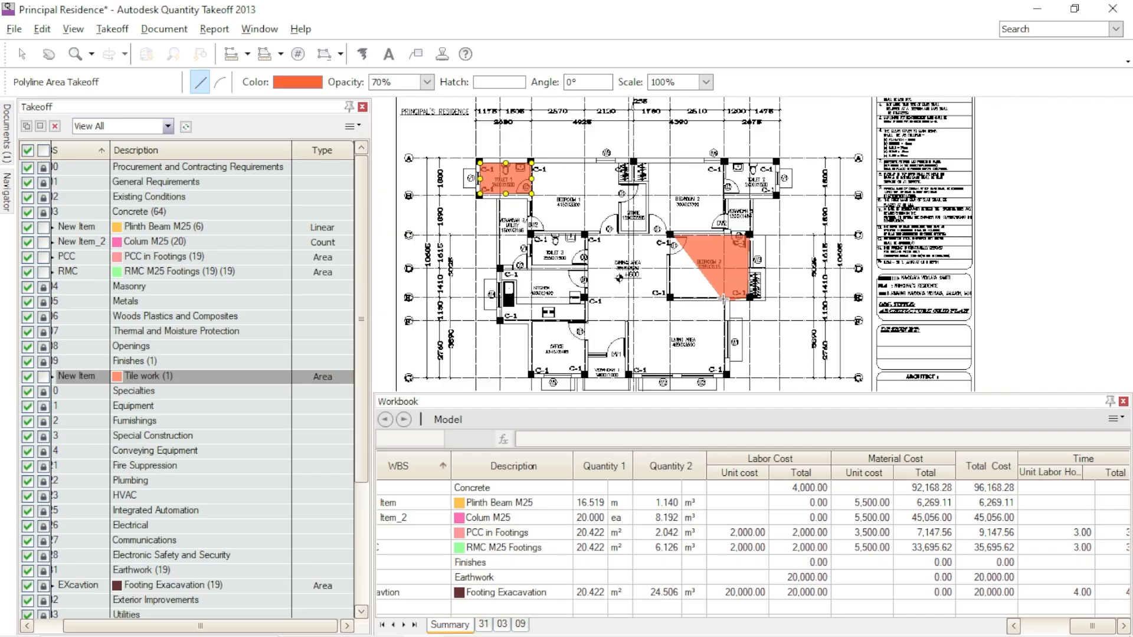
- Carry the Bedroom 3 outline along the Living Area side wall to the opposite C-1 column and around its corner to the wall face
scroll(670, 297, up, 6)
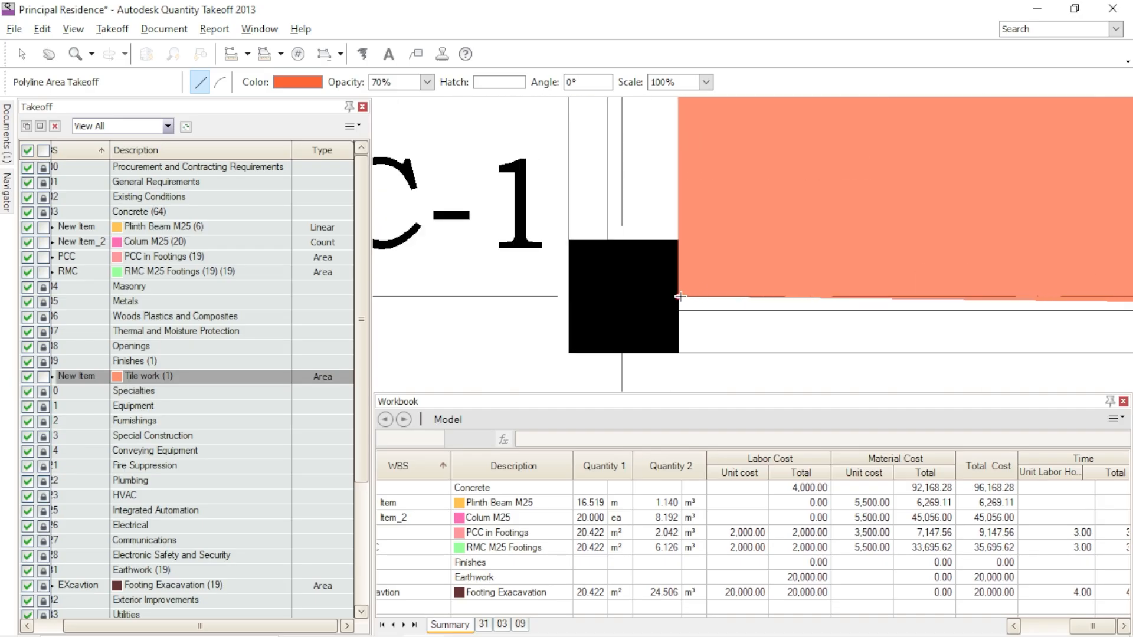
click(680, 310)
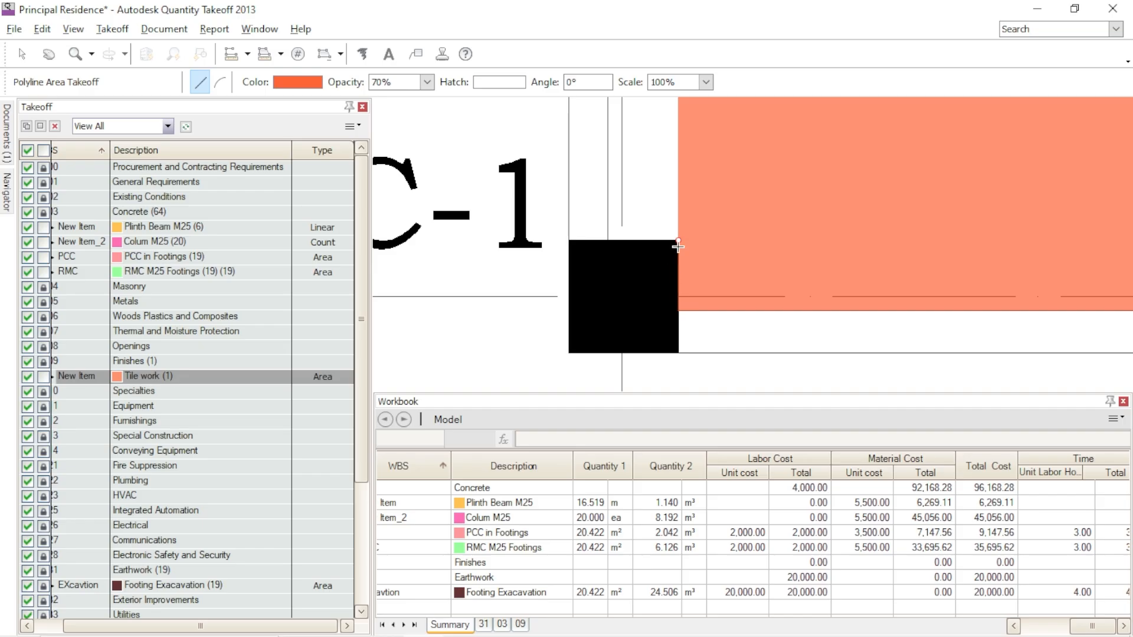
scroll(678, 241, down, 5)
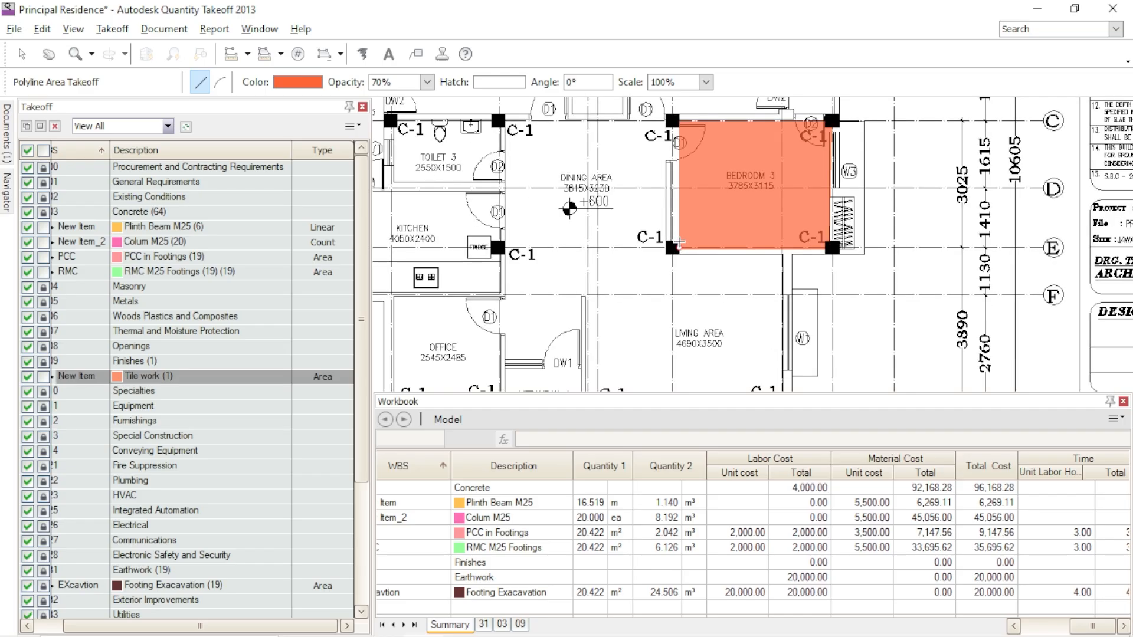
scroll(675, 239, up, 5)
scroll(676, 239, up, 2)
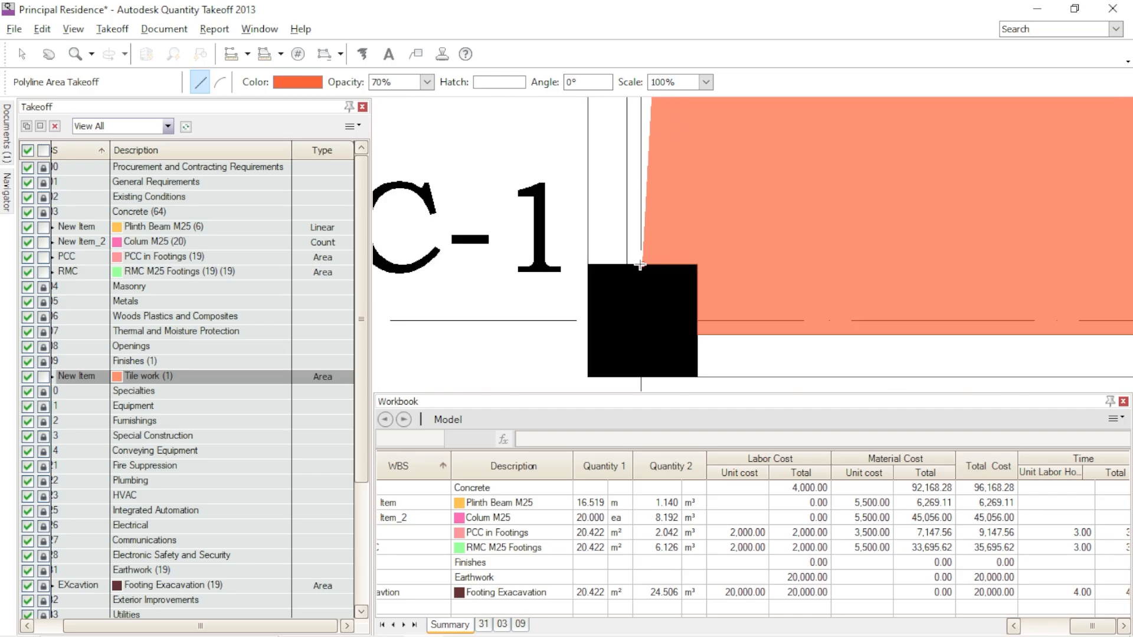
scroll(639, 263, down, 5)
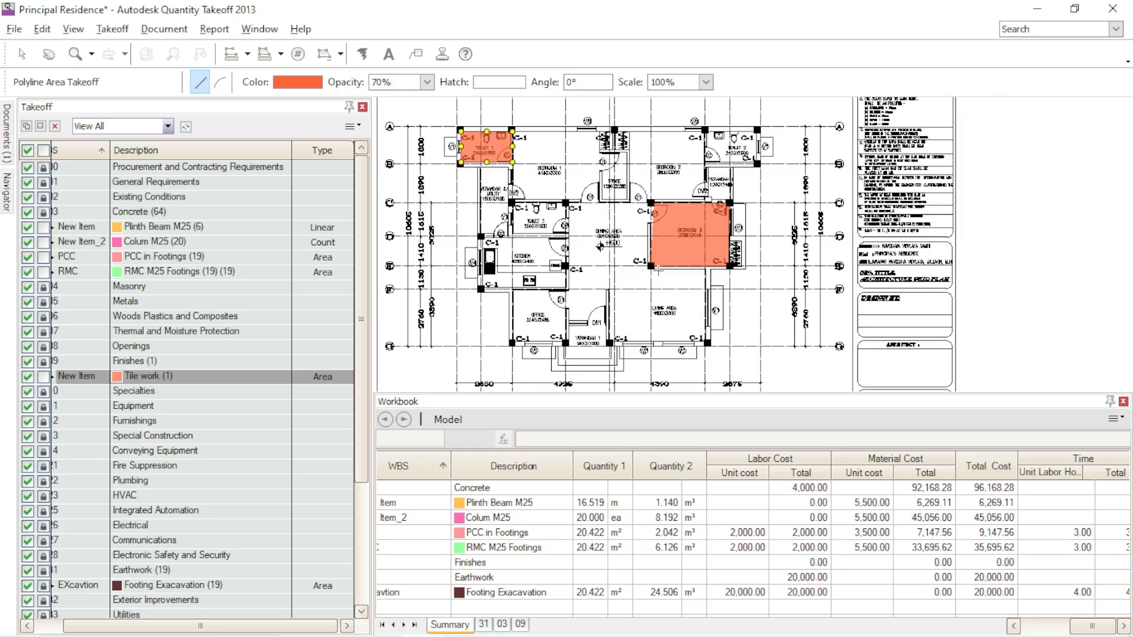
- Trace the Bedroom 3 outline up the Dining Area wall, around the door D1 jamb and across the door opening to the column
scroll(649, 213, up, 4)
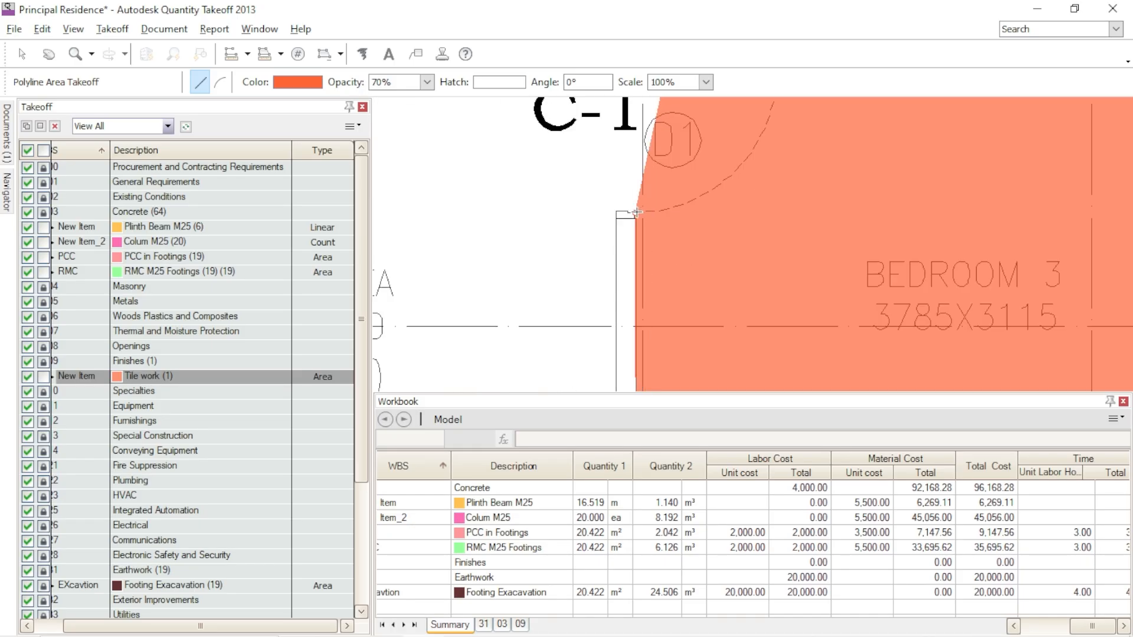
scroll(637, 216, up, 4)
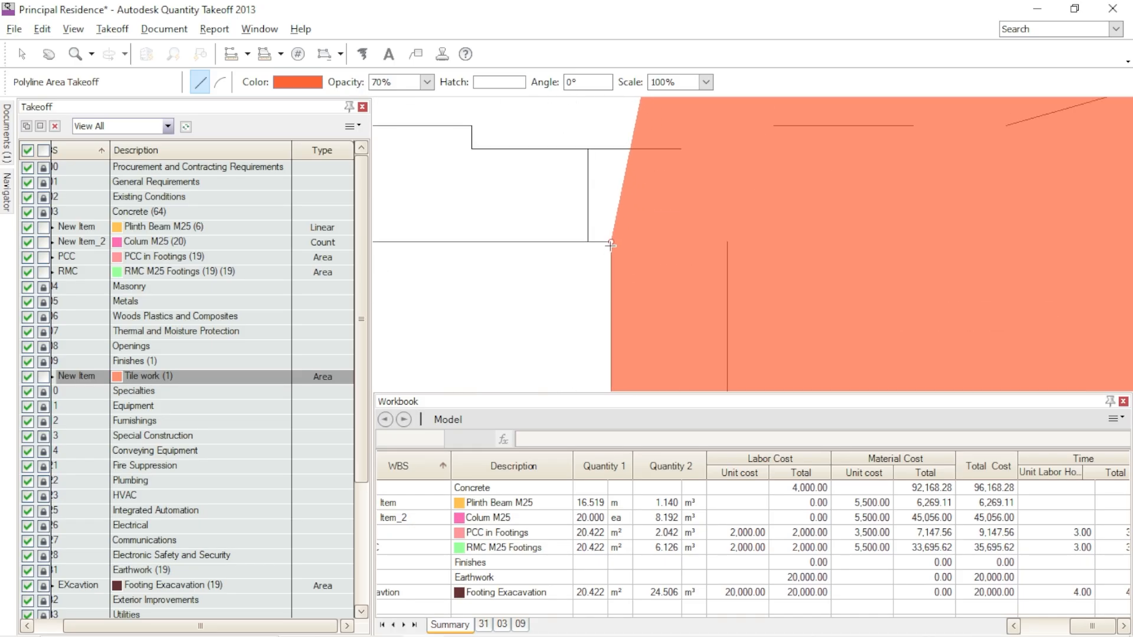
scroll(611, 244, down, 2)
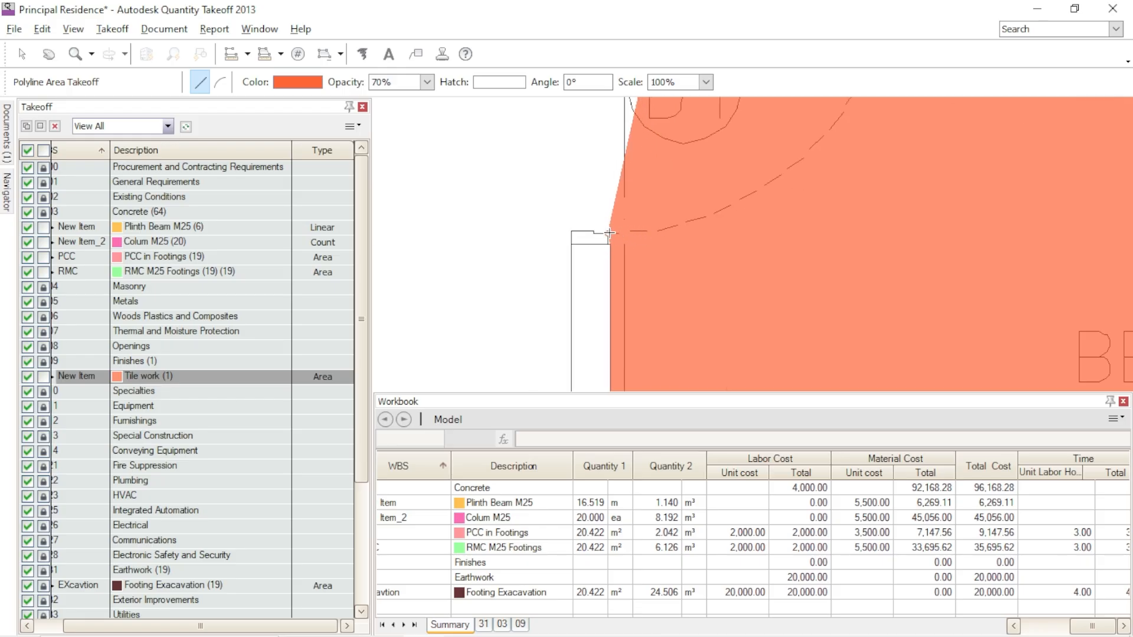
click(609, 233)
scroll(611, 236, down, 5)
scroll(626, 226, up, 5)
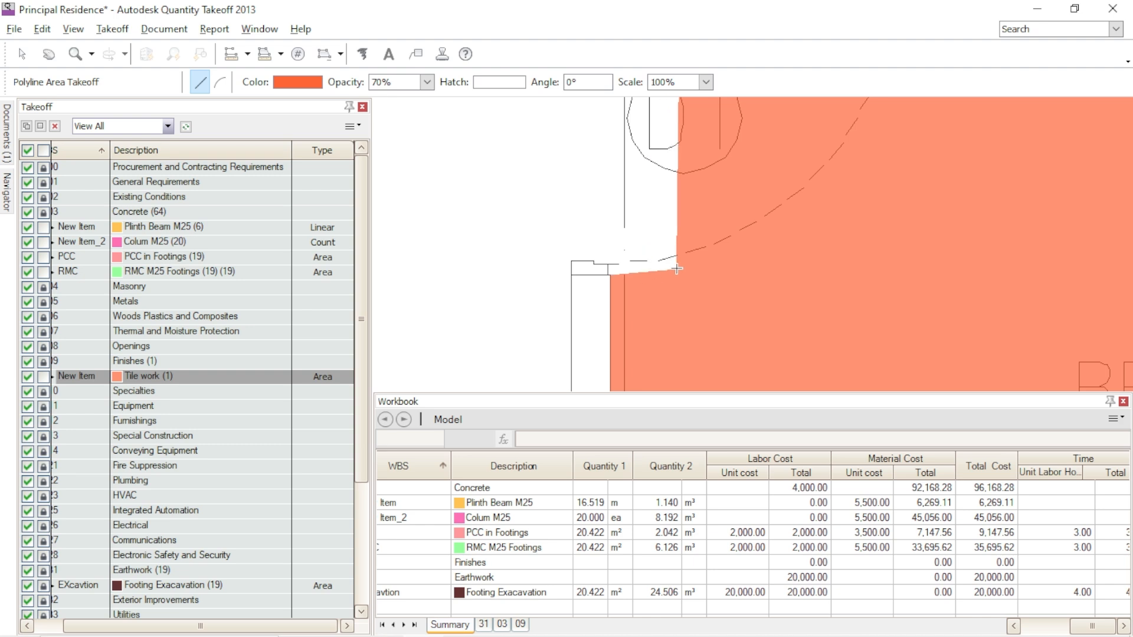
scroll(666, 265, down, 2)
scroll(674, 269, up, 2)
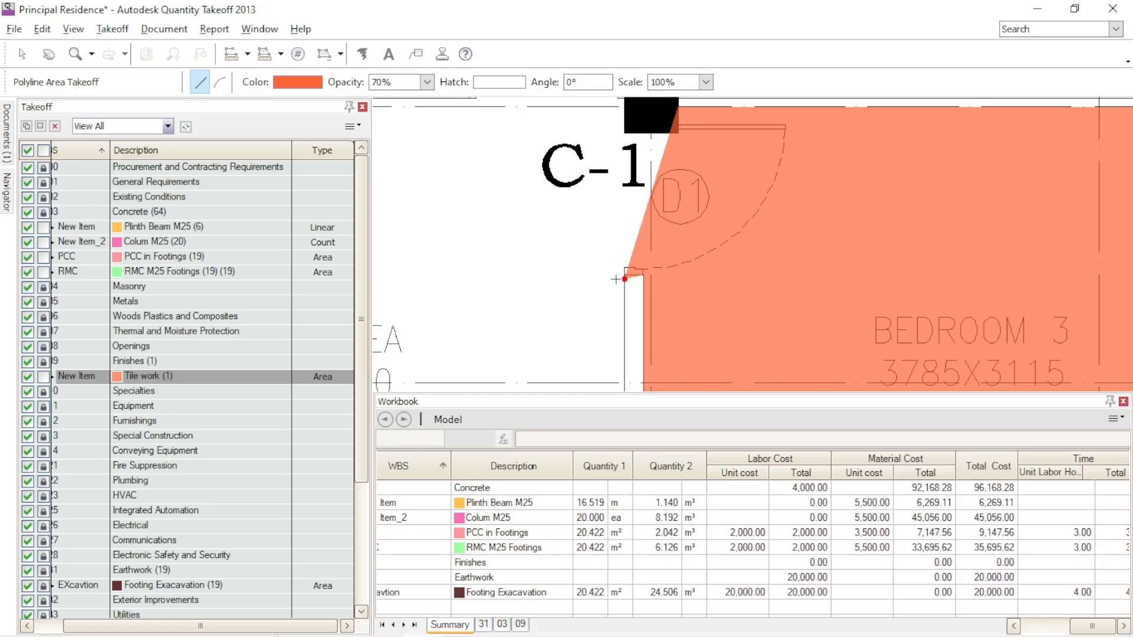
scroll(621, 276, up, 2)
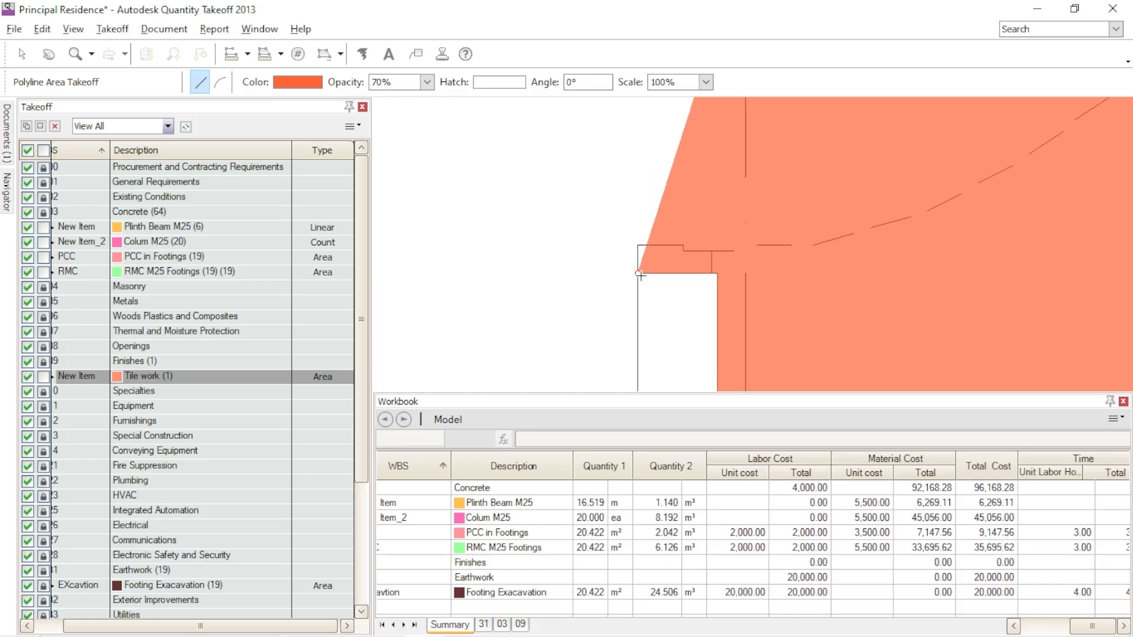
scroll(640, 274, down, 2)
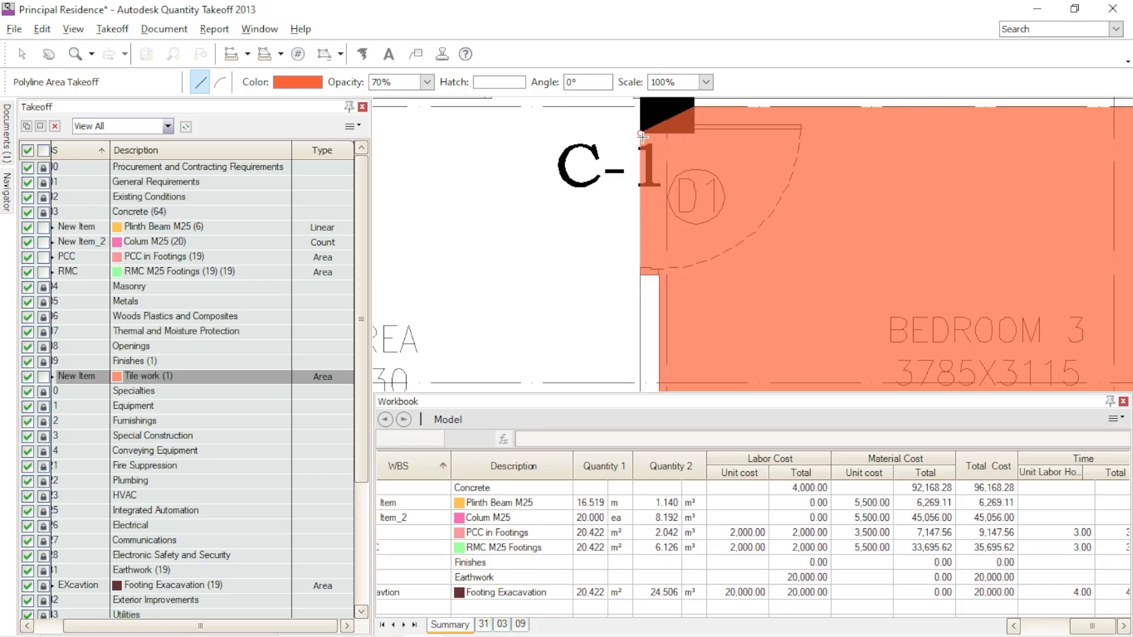
- Close the Bedroom 3 floor outline around the column beside door D1 and end the Polyline Area Takeoff
scroll(640, 133, up, 2)
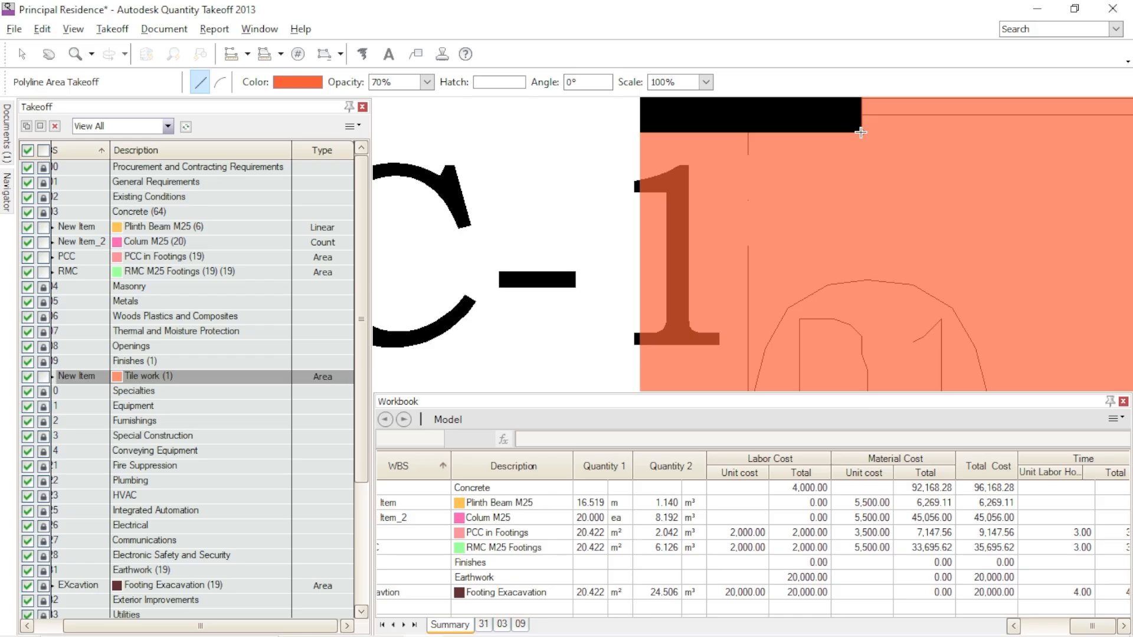
scroll(861, 132, down, 2)
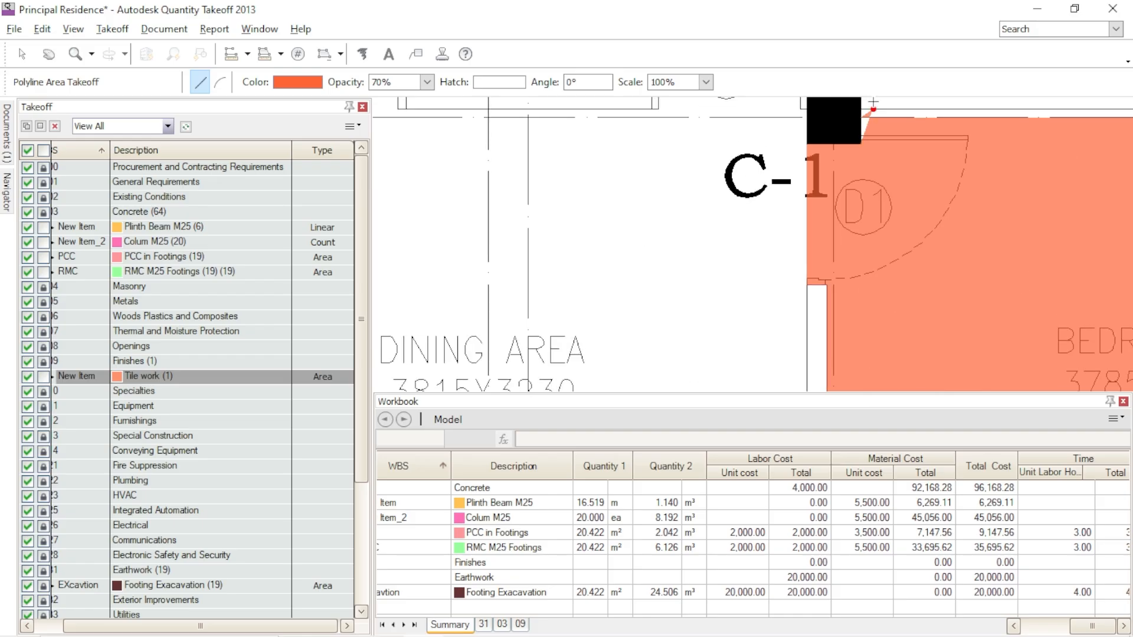
click(860, 117)
scroll(611, 147, down, 2)
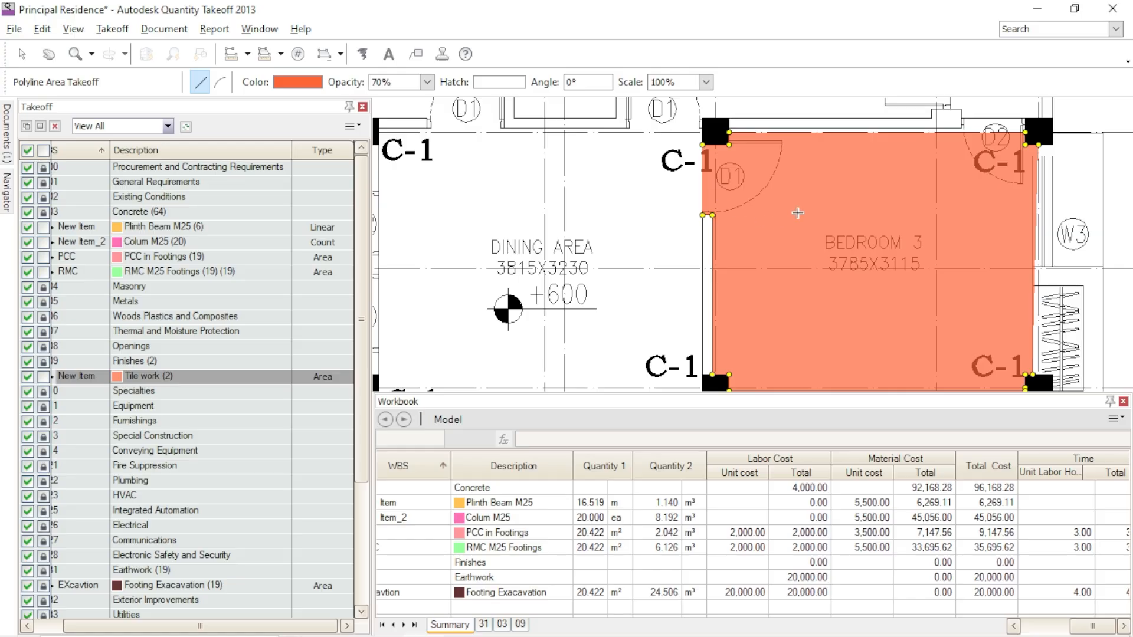
scroll(774, 218, up, 2)
scroll(678, 190, down, 1)
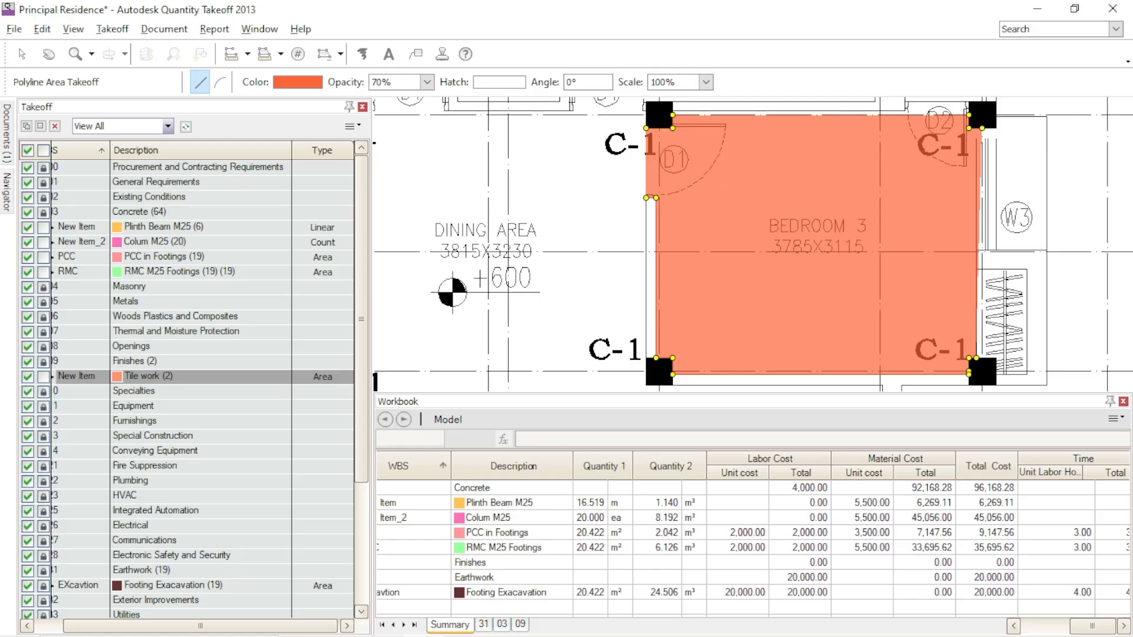
key(Escape)
scroll(681, 131, up, 1)
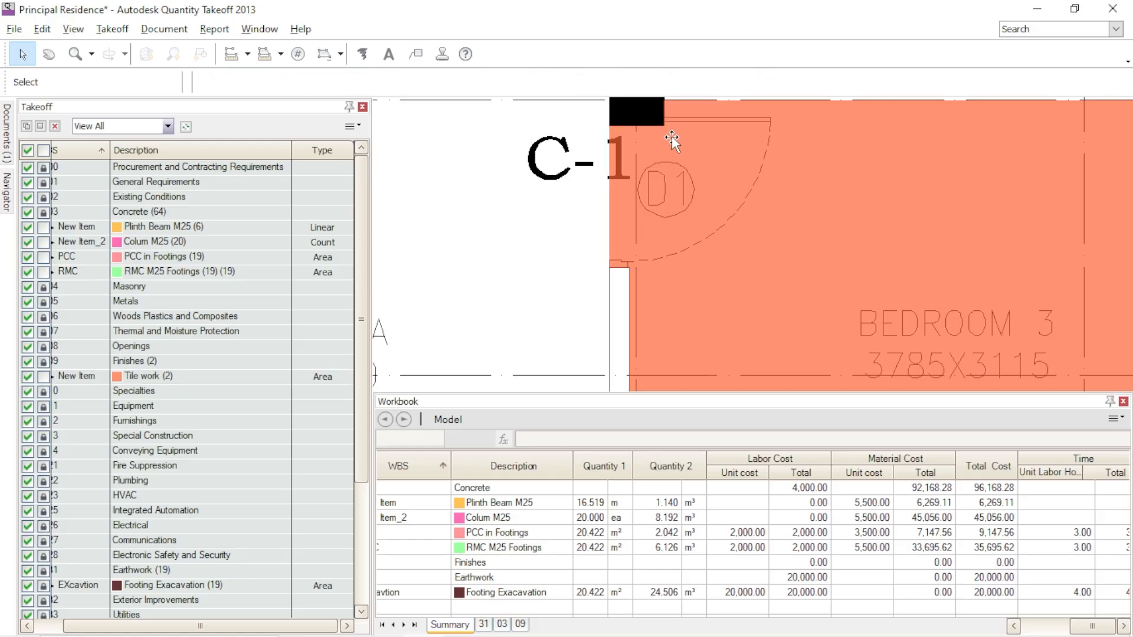
scroll(671, 136, down, 1)
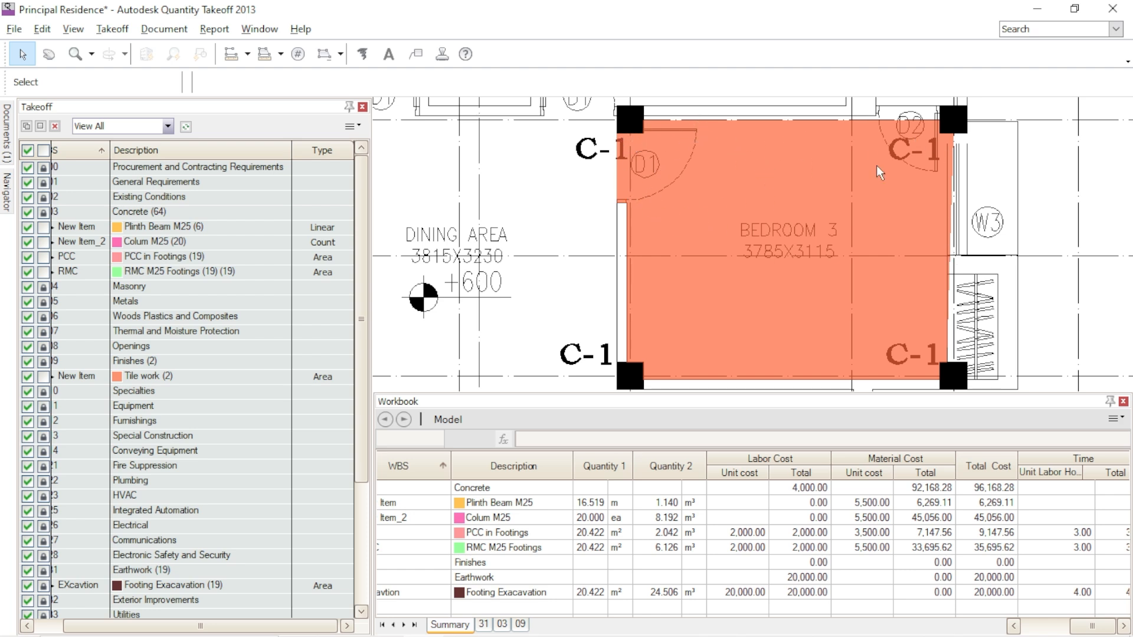
- Select the Tile work item under Finishes and activate Polyline Area Takeoff for another room
scroll(825, 210, down, 3)
middle_drag(655, 326, 811, 250)
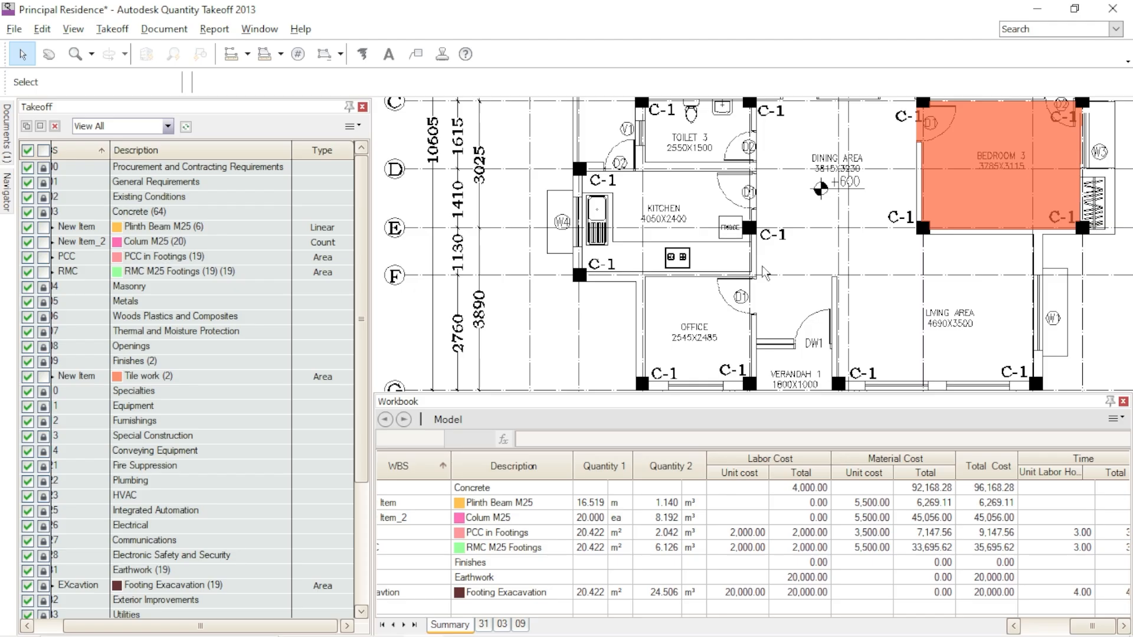
scroll(819, 278, down, 3)
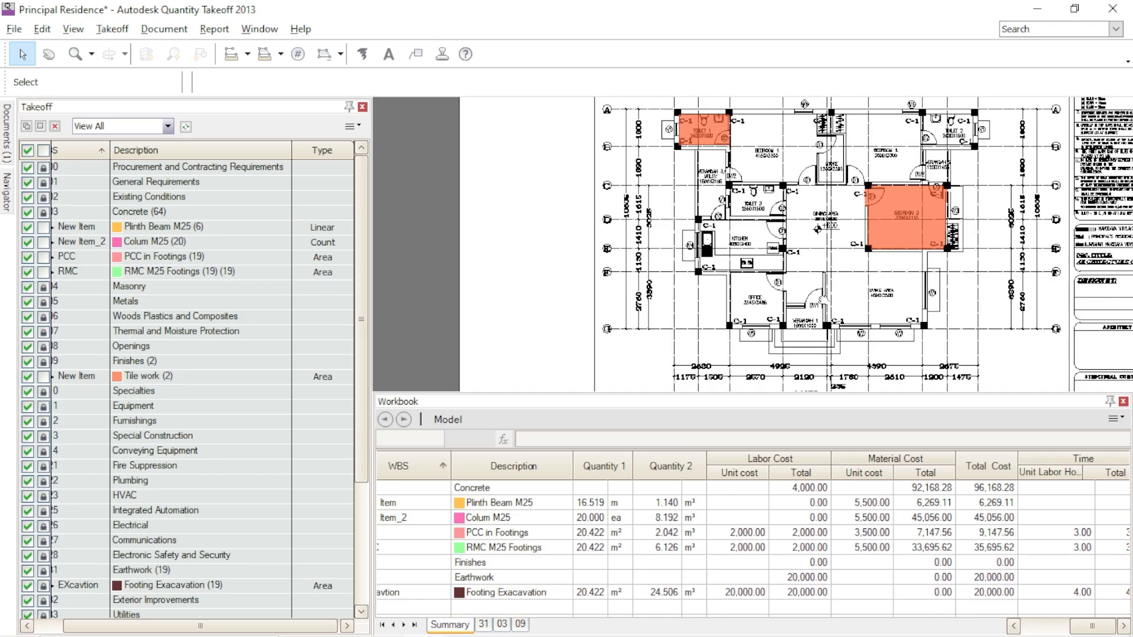
middle_drag(830, 282, 775, 295)
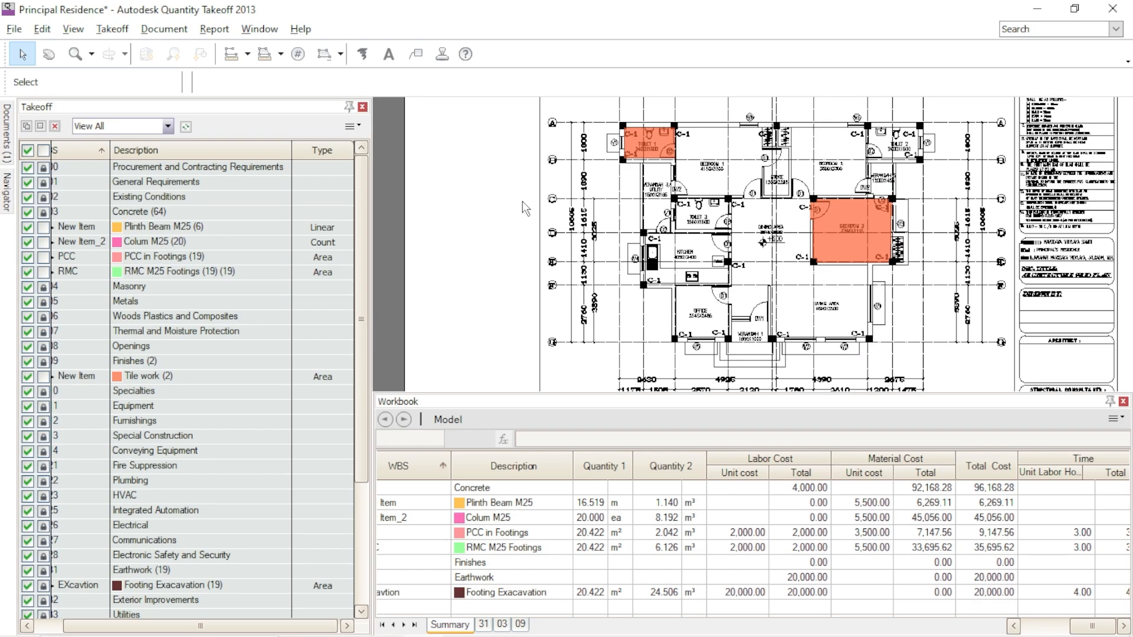
middle_drag(522, 357, 430, 366)
click(213, 378)
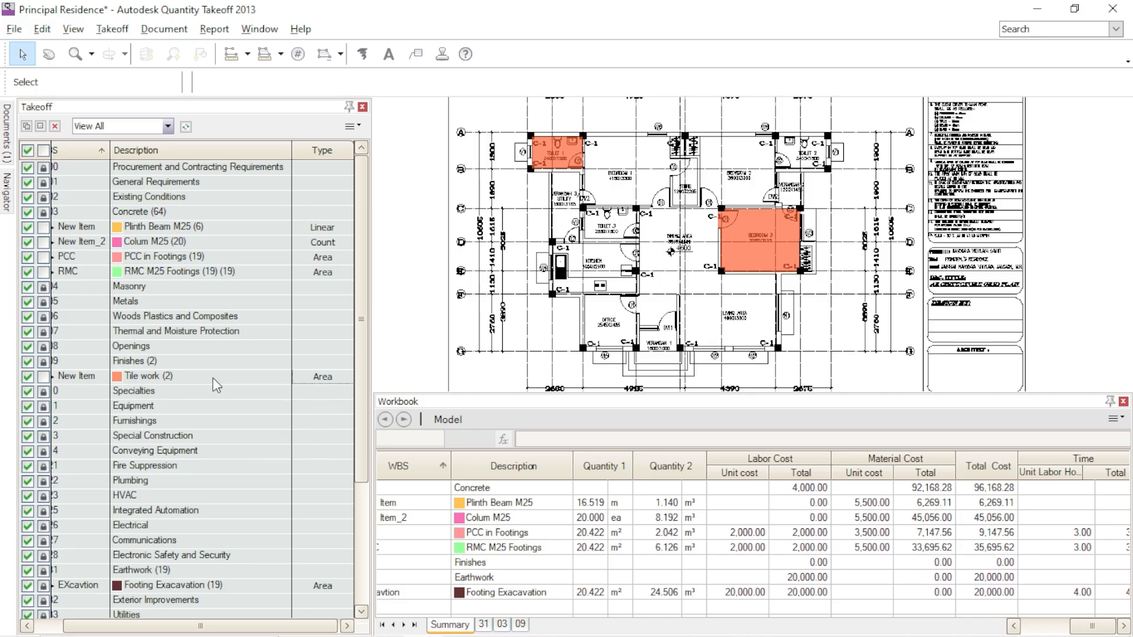
click(281, 54)
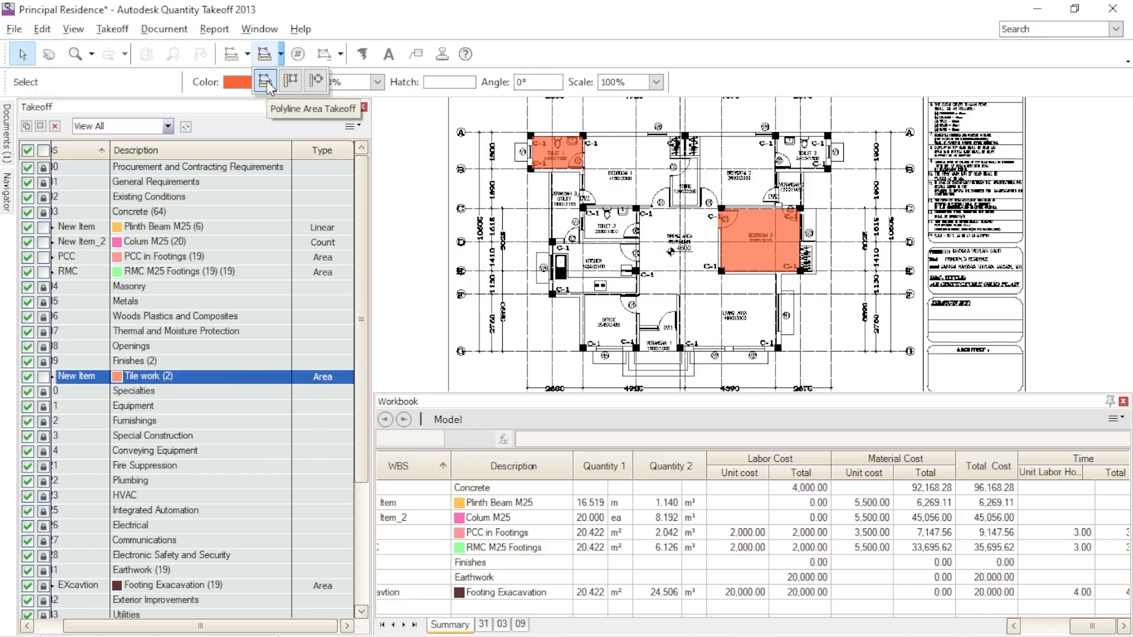
click(264, 78)
- Start the Office floor outline at its inner corner by the Kitchen, follow the Kitchen wall and cross the door D1 opening
scroll(609, 239, up, 5)
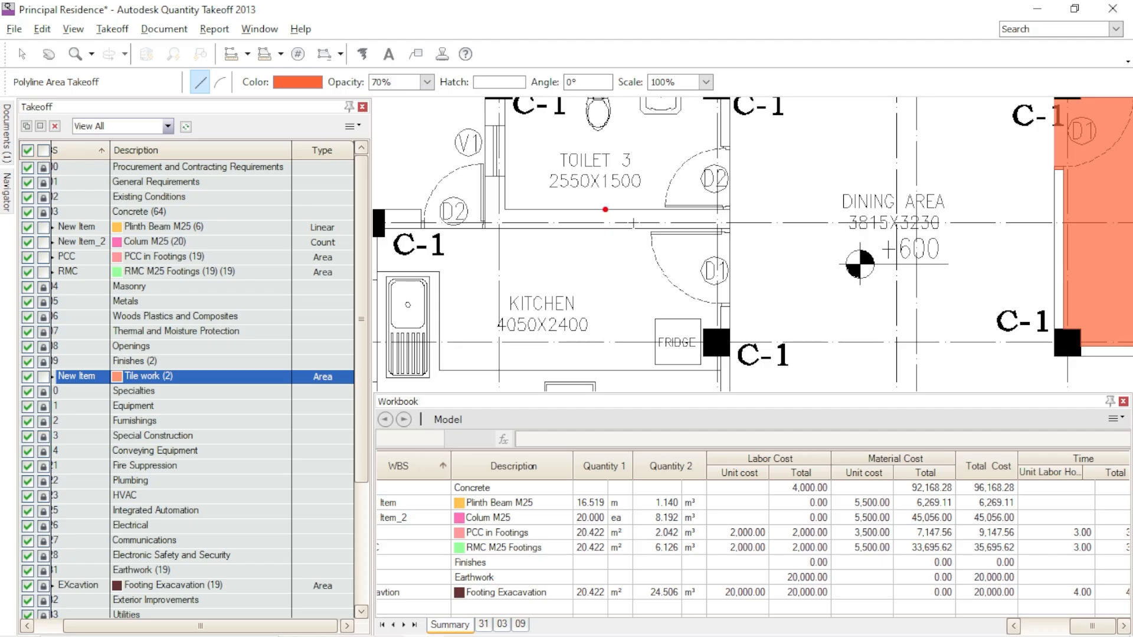
scroll(683, 237, down, 3)
scroll(622, 300, up, 3)
scroll(655, 260, down, 3)
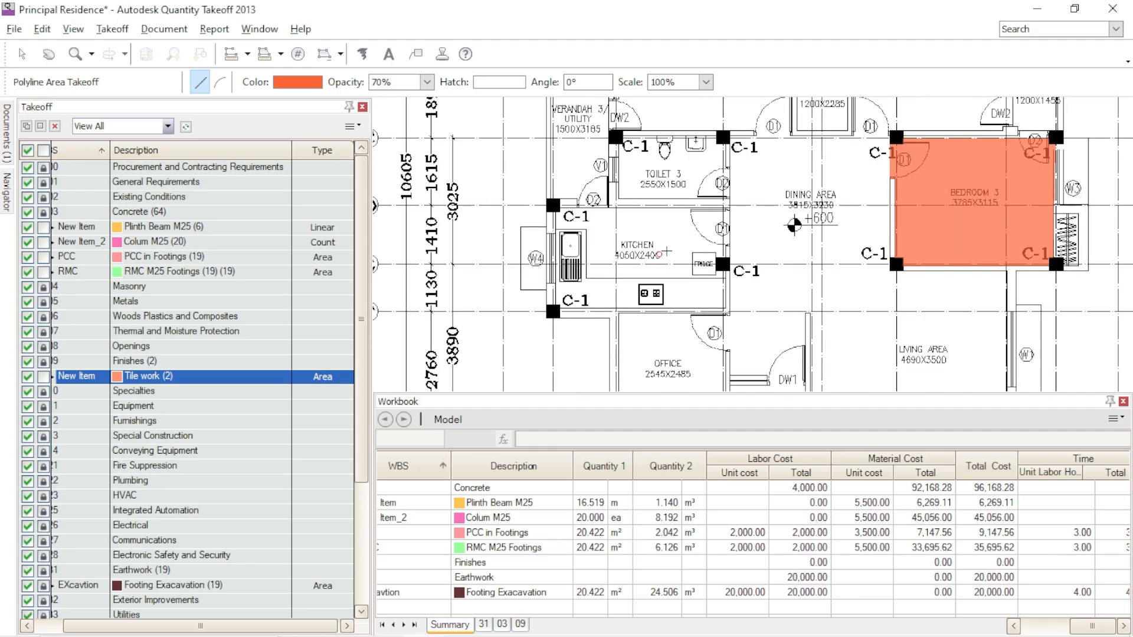
scroll(629, 239, up, 3)
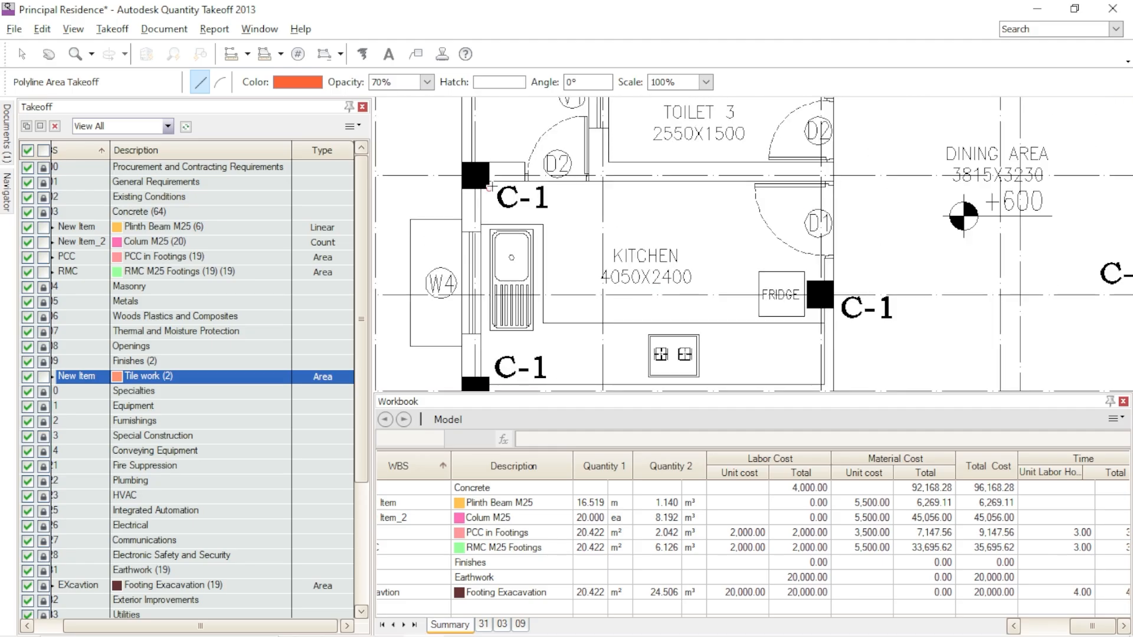
scroll(643, 224, down, 5)
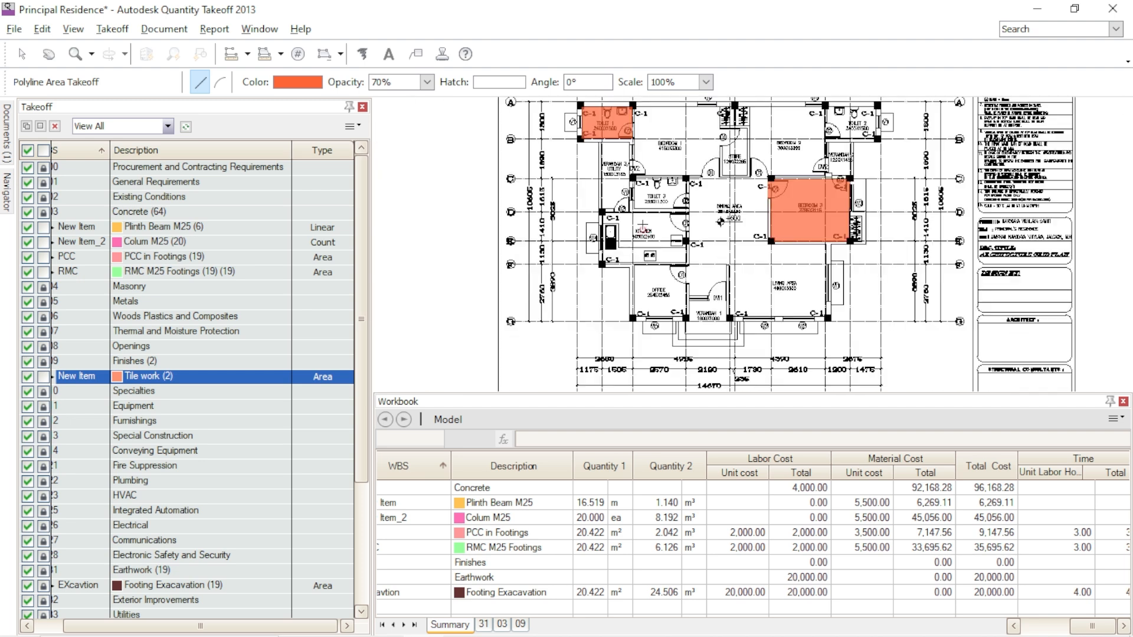
scroll(727, 293, up, 3)
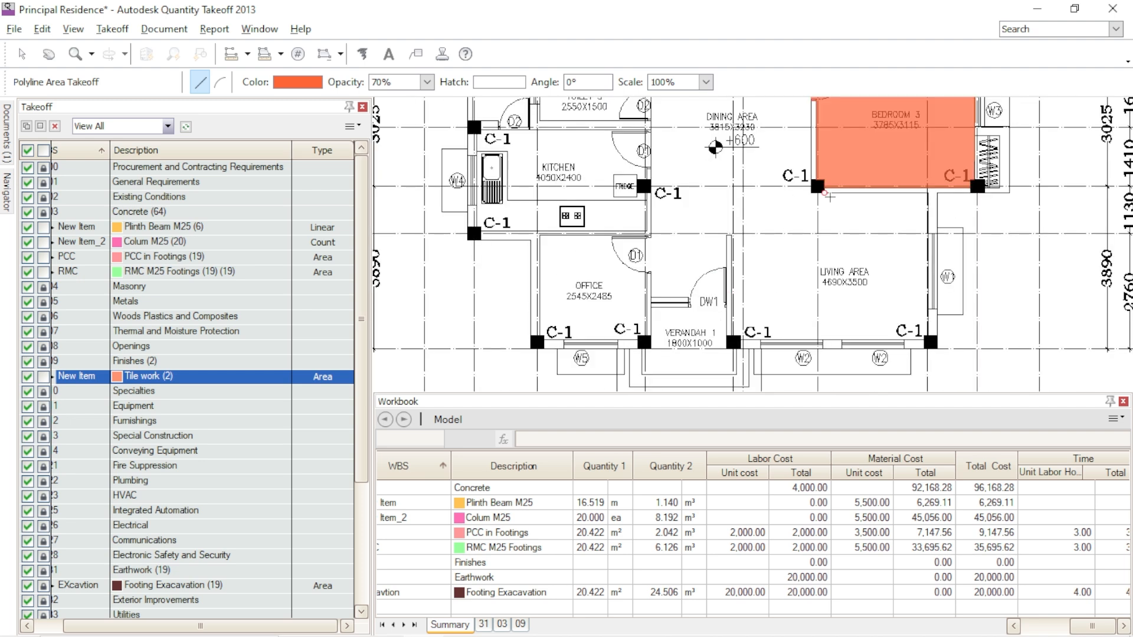
scroll(792, 248, up, 3)
scroll(744, 152, down, 3)
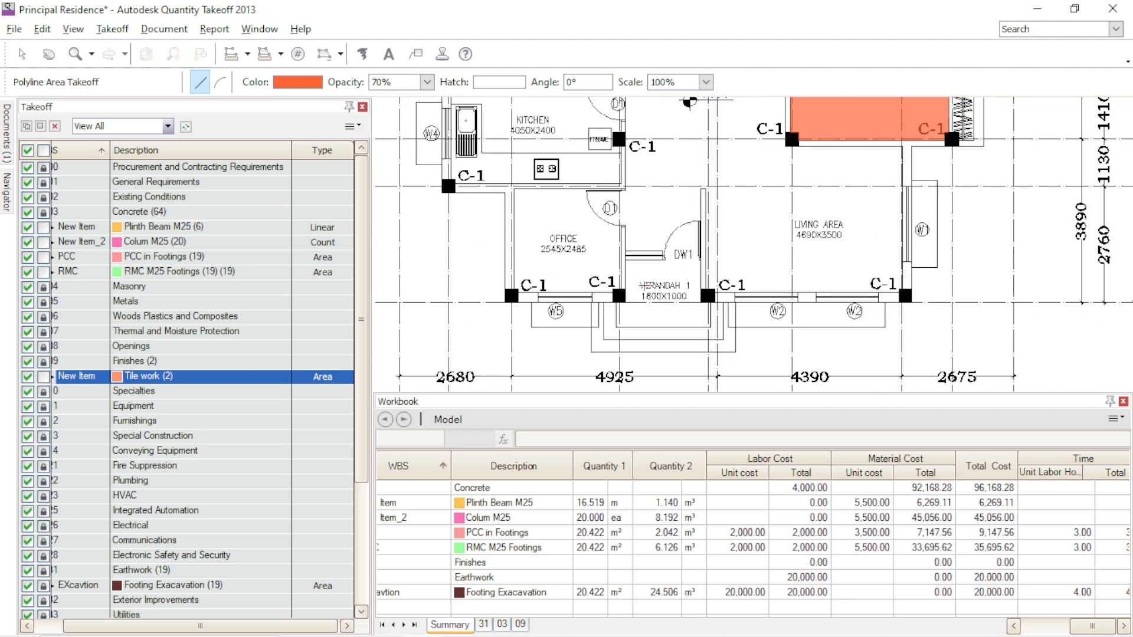
scroll(514, 197, up, 3)
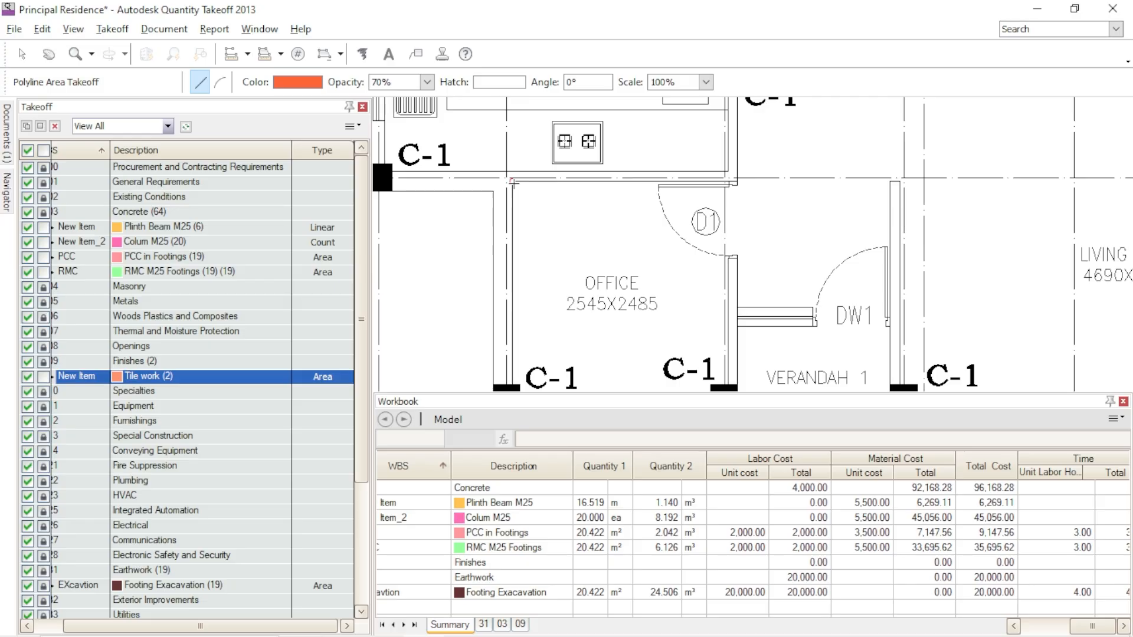
scroll(514, 183, up, 3)
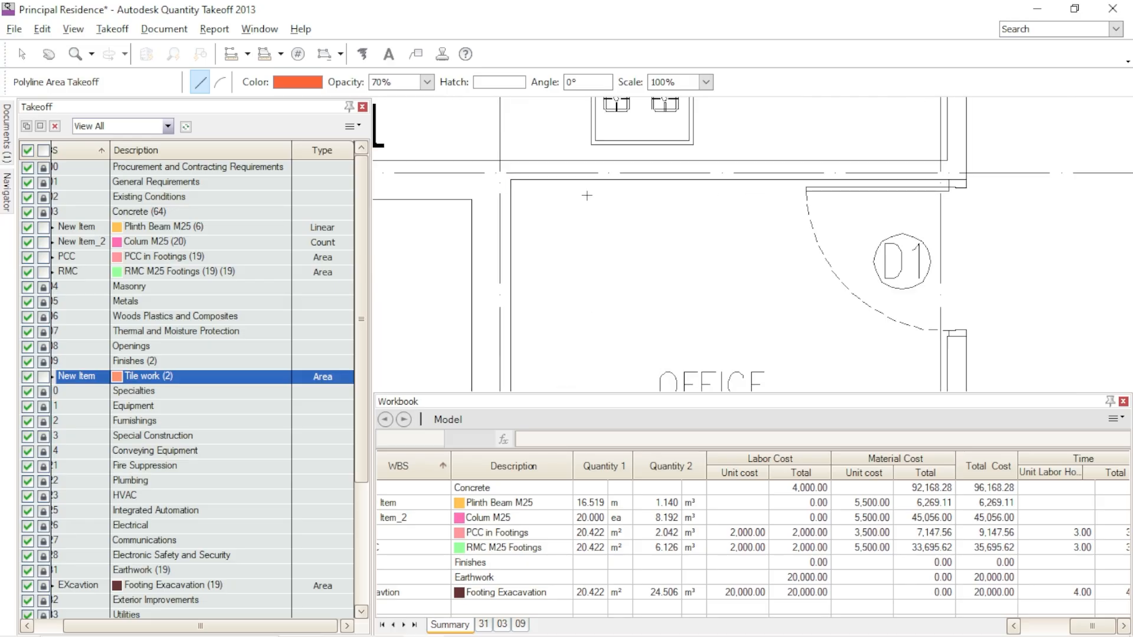
click(511, 181)
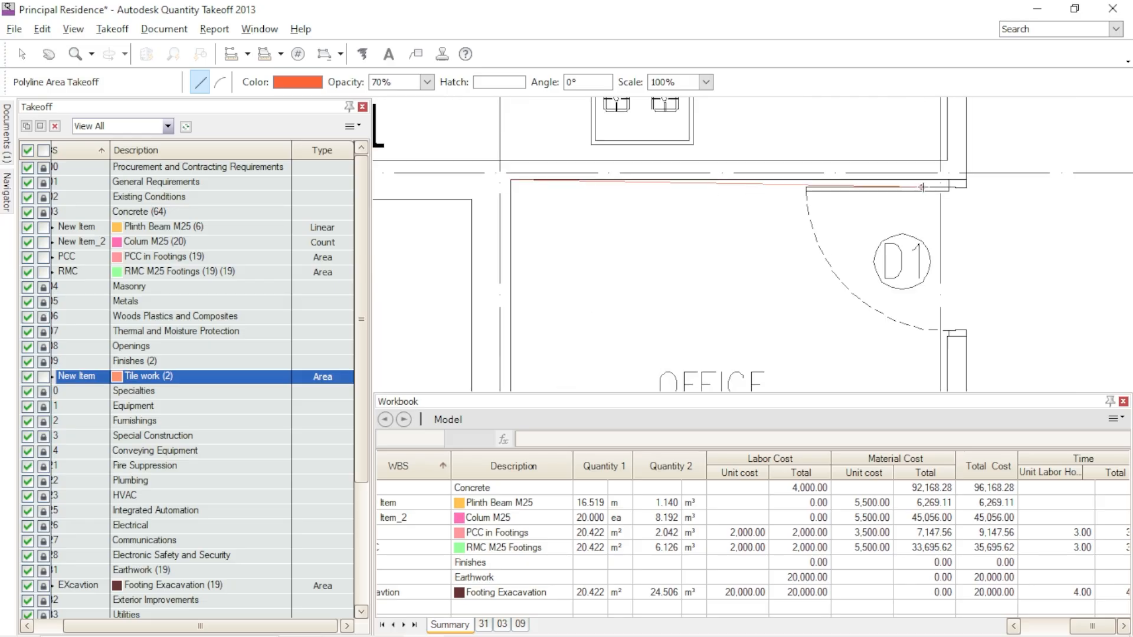
click(965, 186)
click(966, 311)
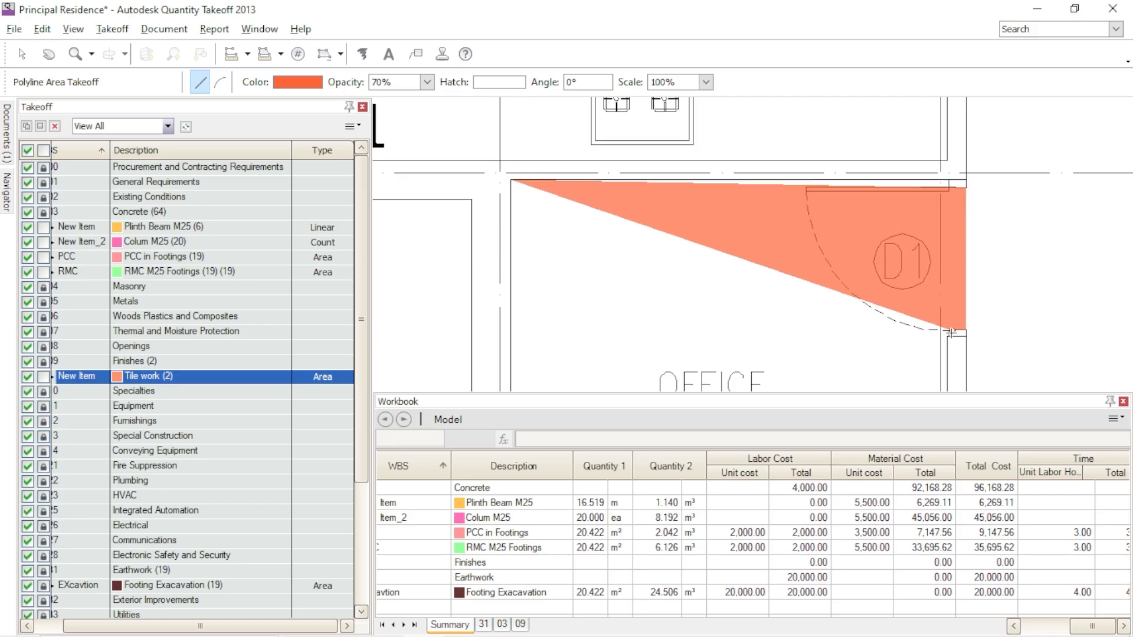
- Extend the Office outline around the door D1 jamb and along the wall to the C-1 column beside Verandah 1
scroll(904, 269, down, 3)
scroll(932, 230, up, 5)
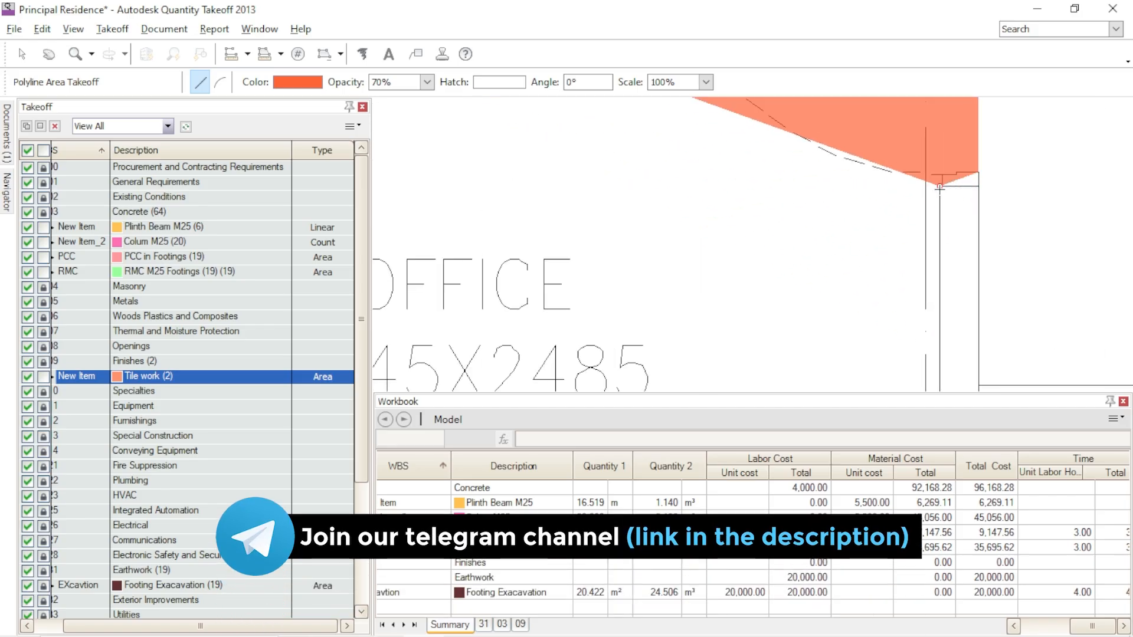
click(944, 176)
scroll(944, 176, down, 5)
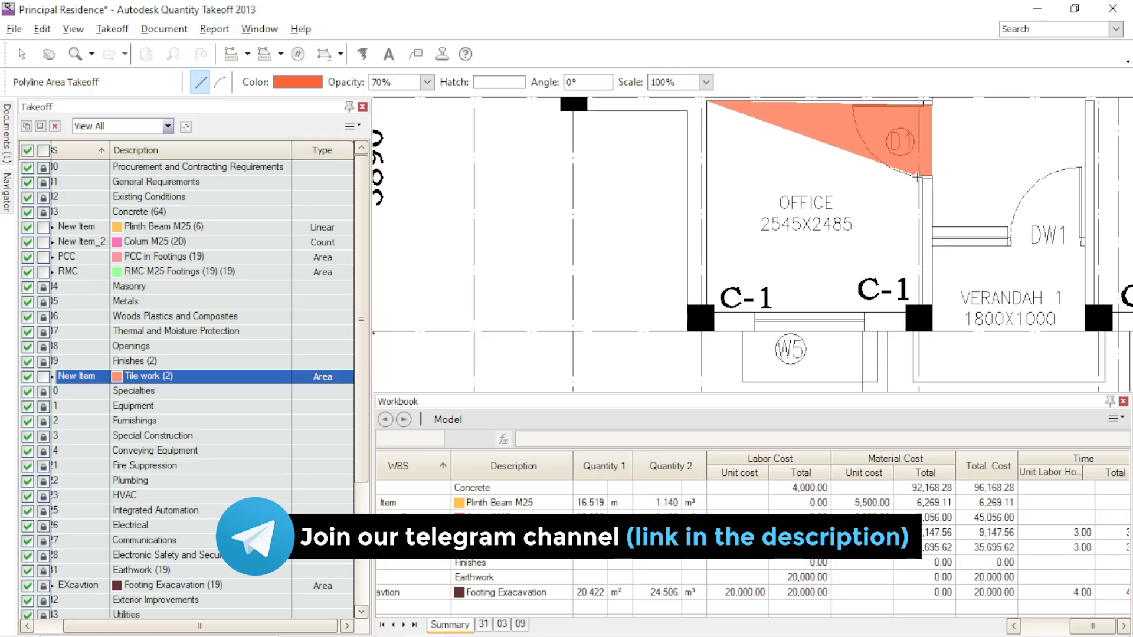
scroll(921, 305, up, 5)
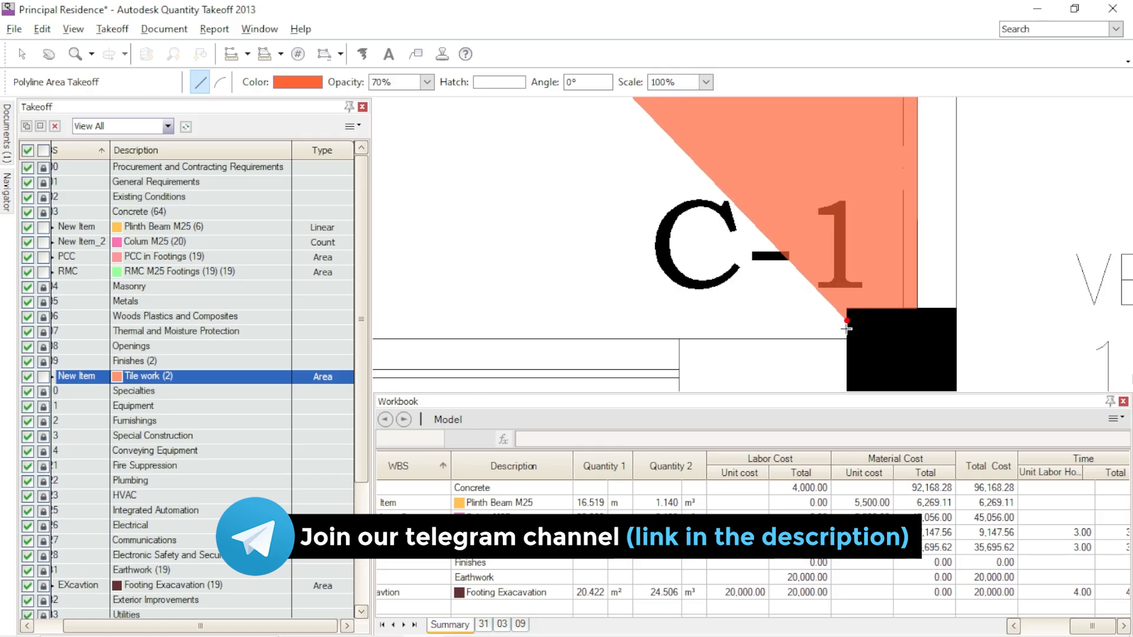
- Carry the Office outline along the W5 window wall, around the opposite C-1 column, and close it at the starting corner
scroll(847, 310, down, 3)
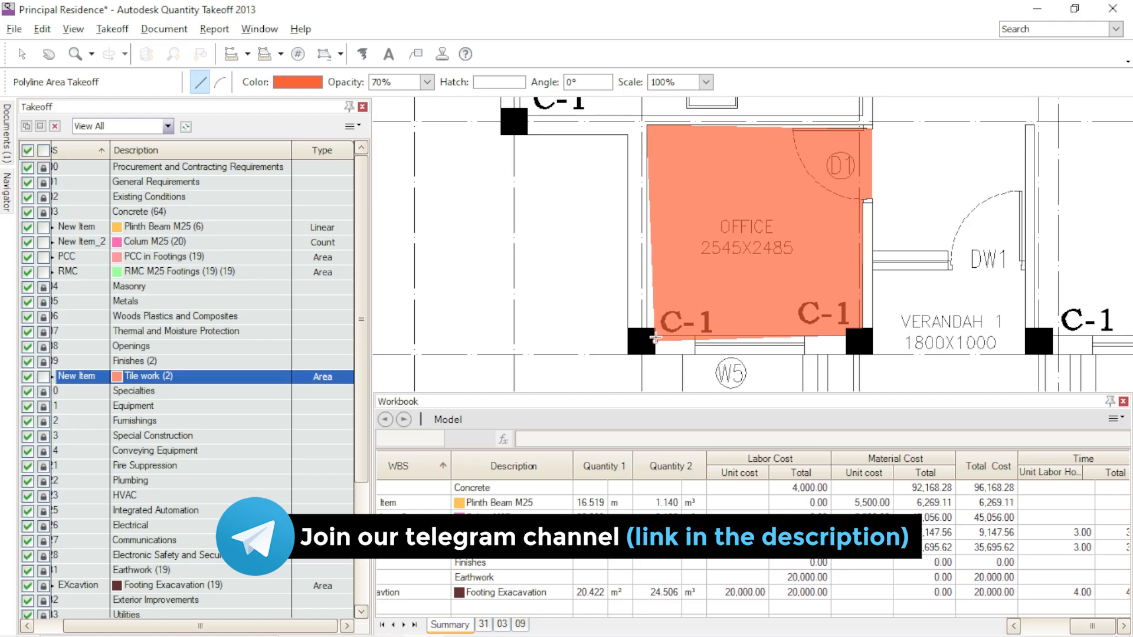
scroll(713, 342, up, 5)
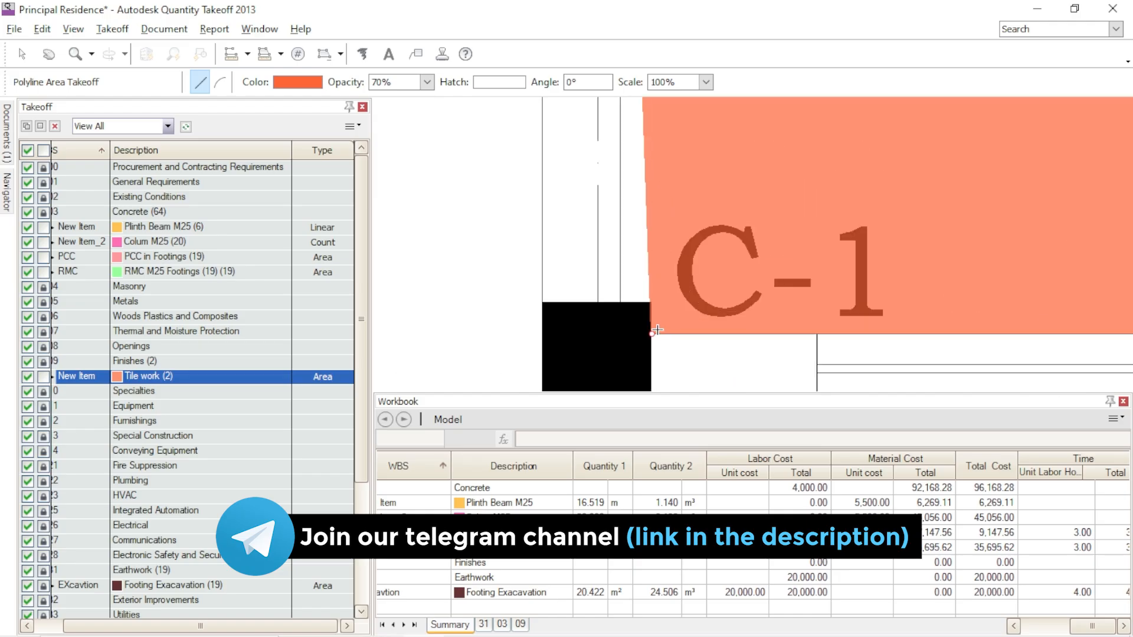
click(651, 302)
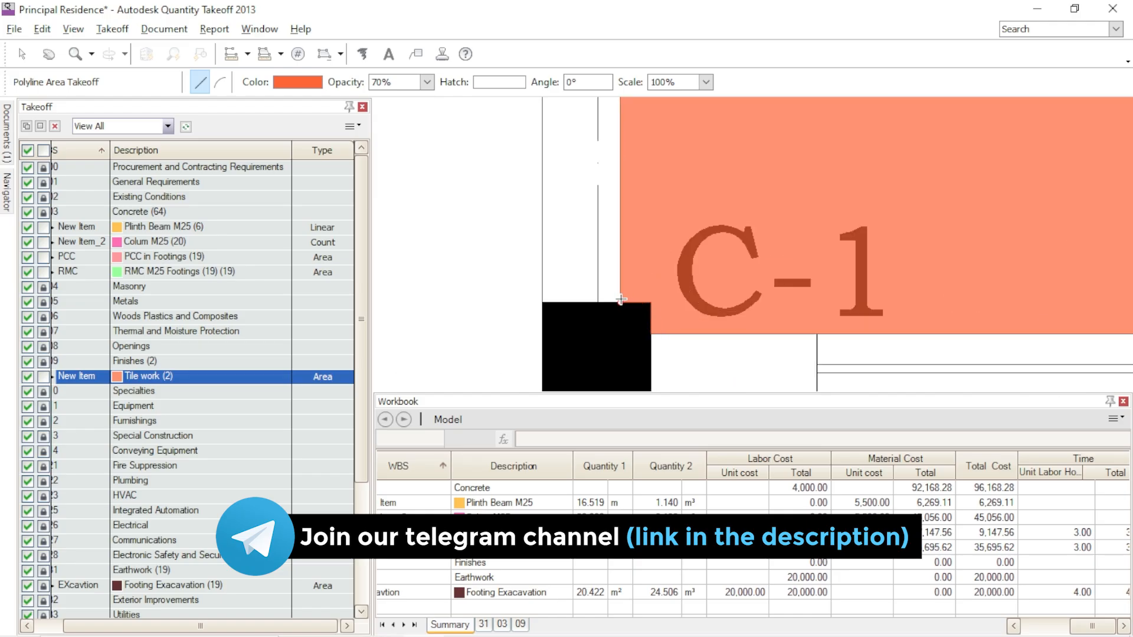
scroll(619, 295, down, 4)
scroll(625, 198, up, 5)
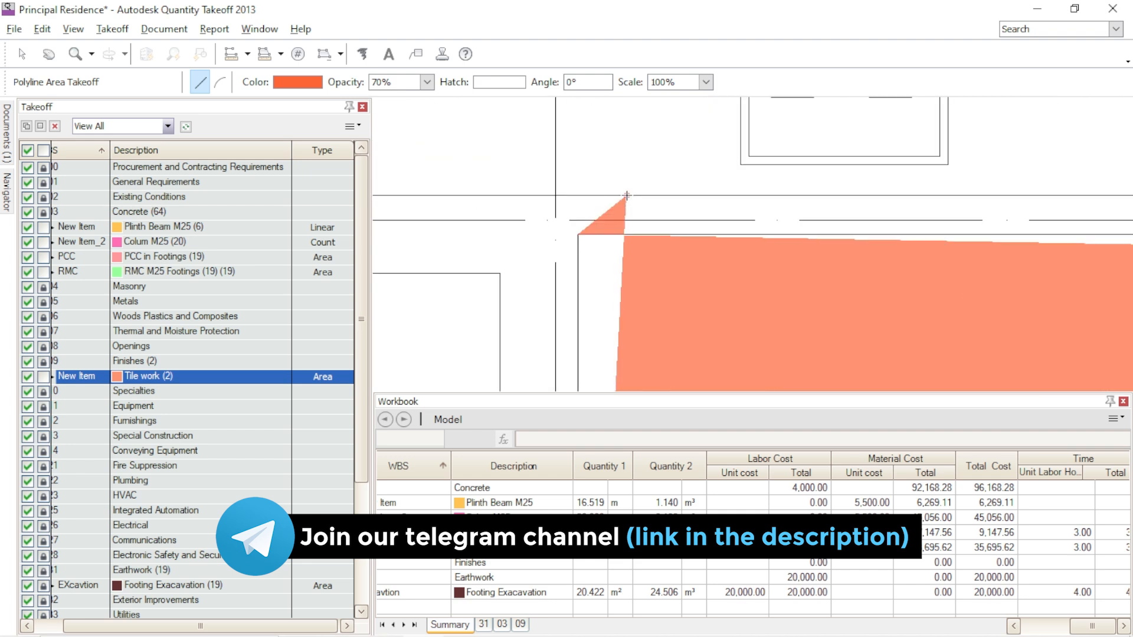
scroll(581, 230, down, 2)
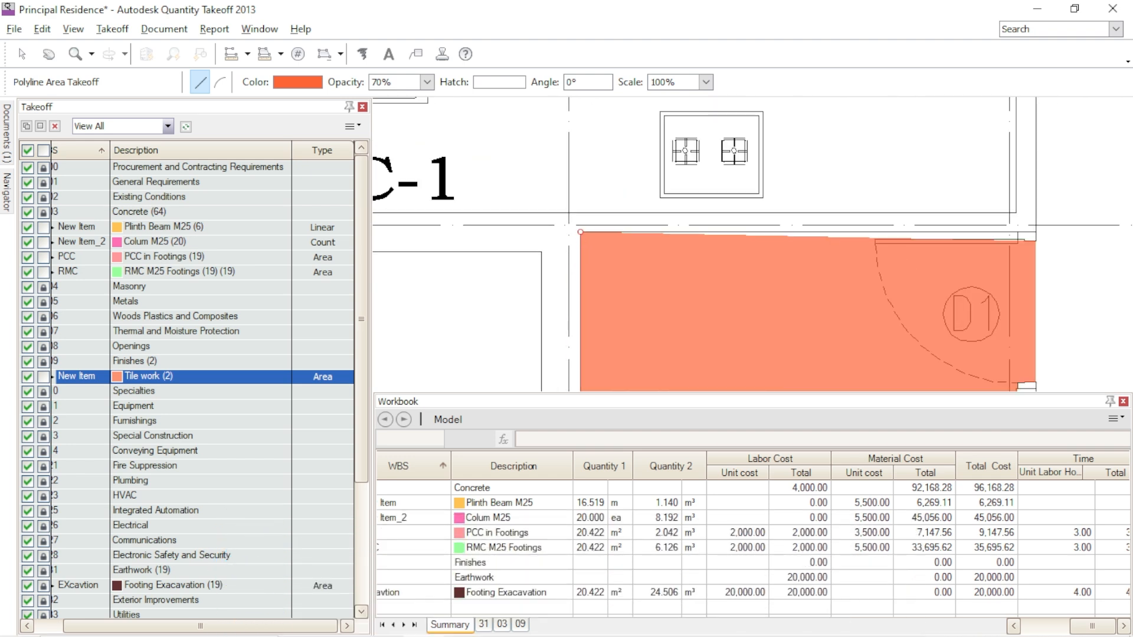
click(580, 232)
- End the takeoff and move the Office outline's vertex at door D1 to align with the Kitchen wall line
scroll(1009, 253, up, 2)
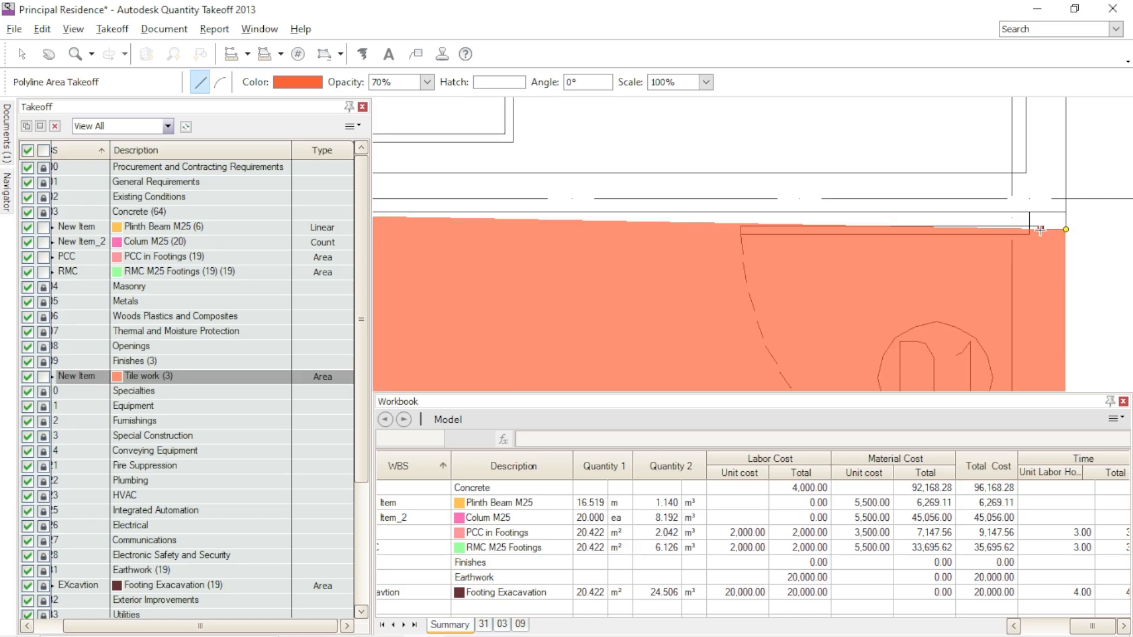
key(Escape)
drag(1066, 229, 1066, 216)
click(1045, 209)
scroll(1046, 209, down, 2)
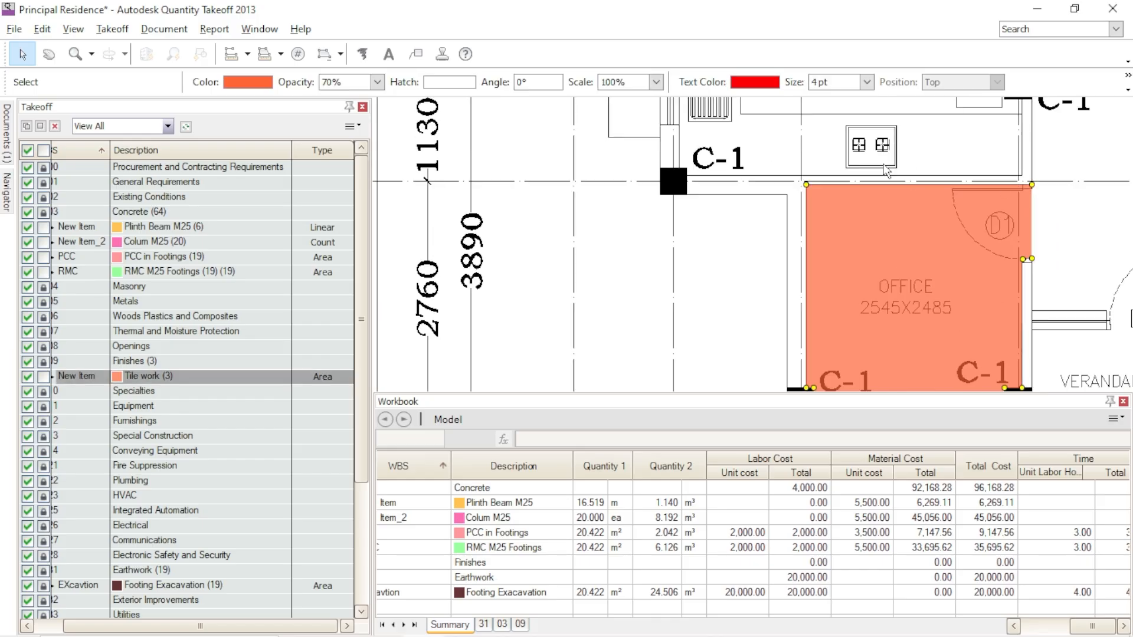
scroll(887, 171, down, 2)
scroll(1000, 259, up, 2)
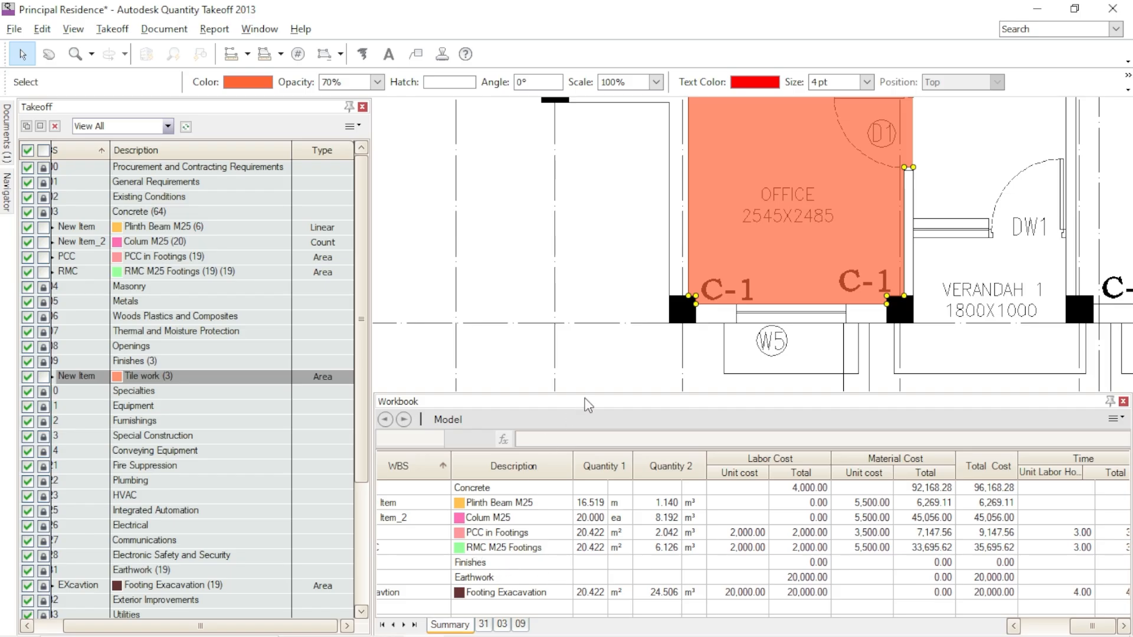
- Enlarge the Workbook and expand its Finishes group to show the Tile work row
drag(593, 348, 594, 349)
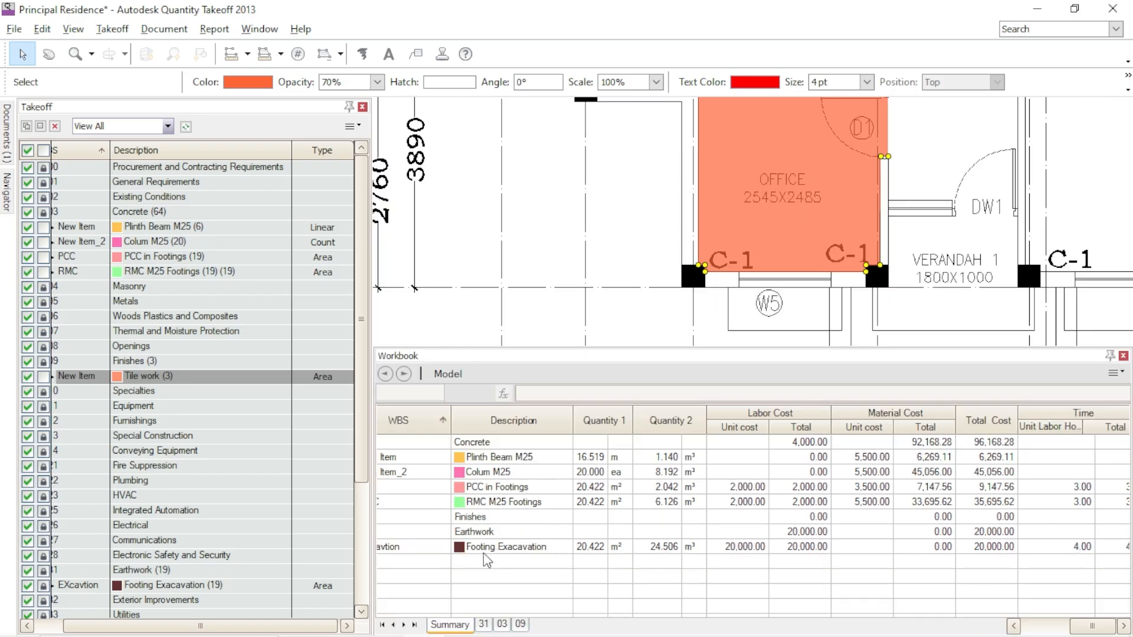
mouse_move(190, 376)
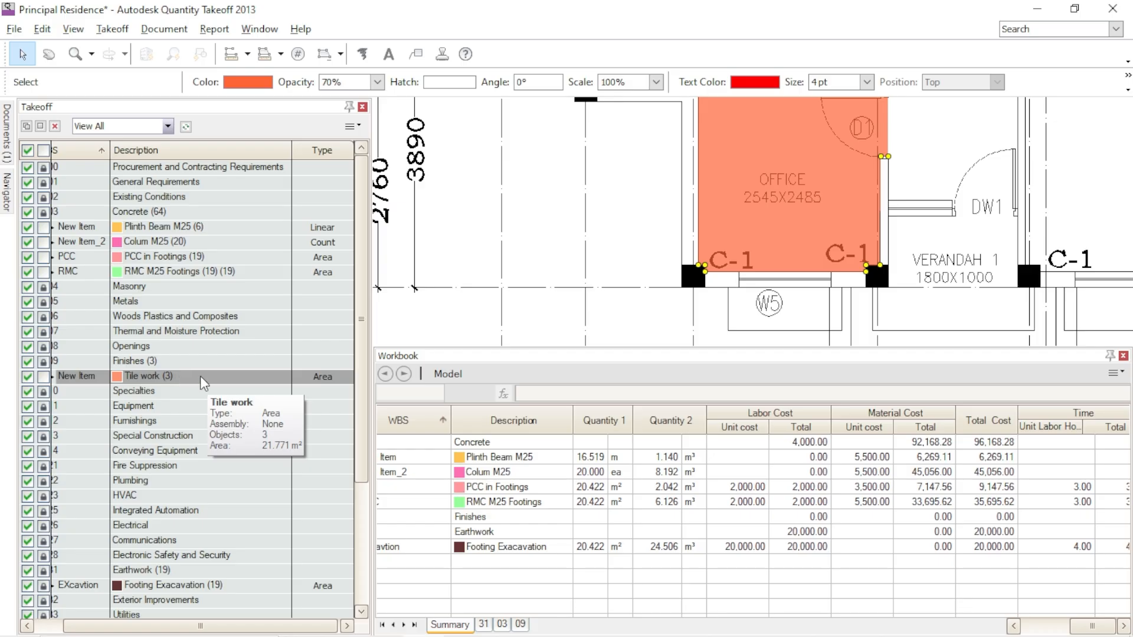
click(493, 519)
drag(372, 428, 232, 428)
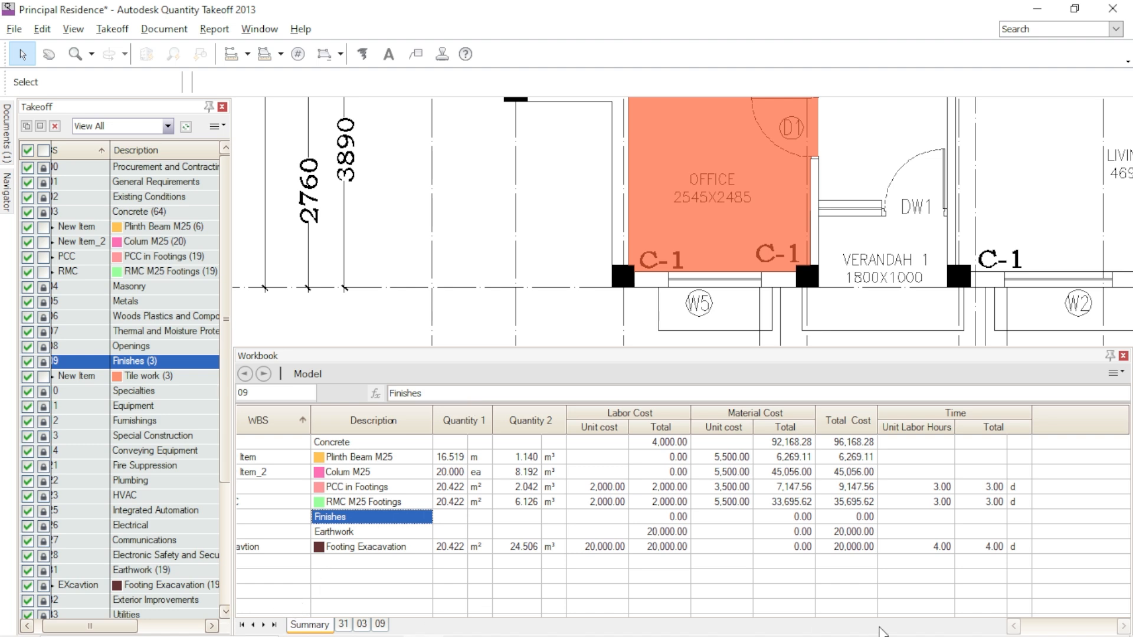
click(1013, 626)
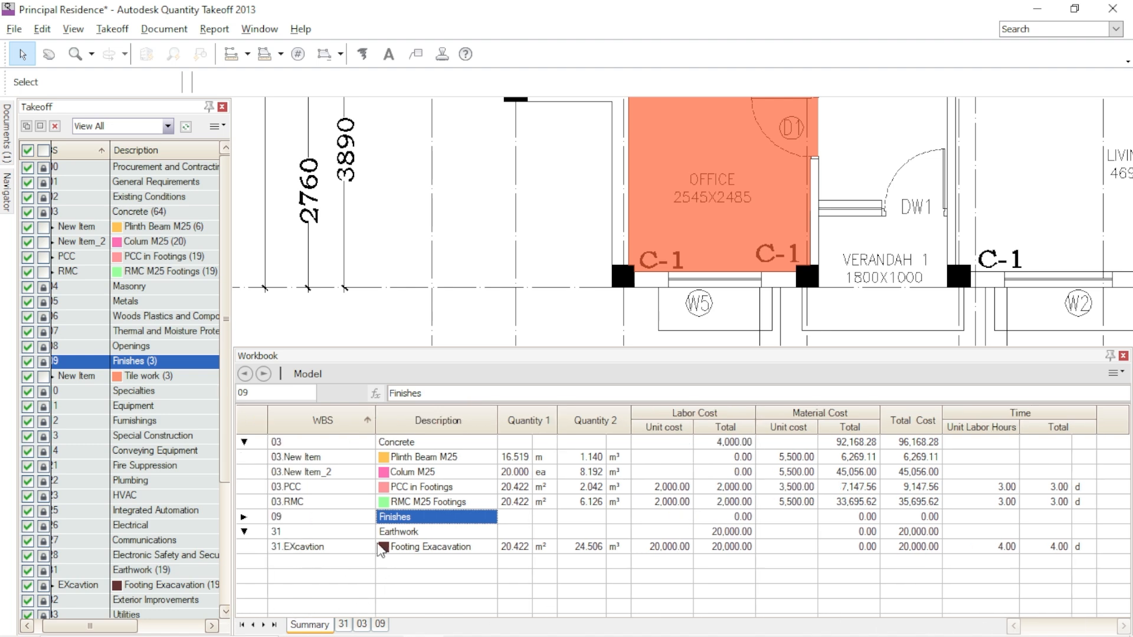
click(245, 517)
click(245, 517)
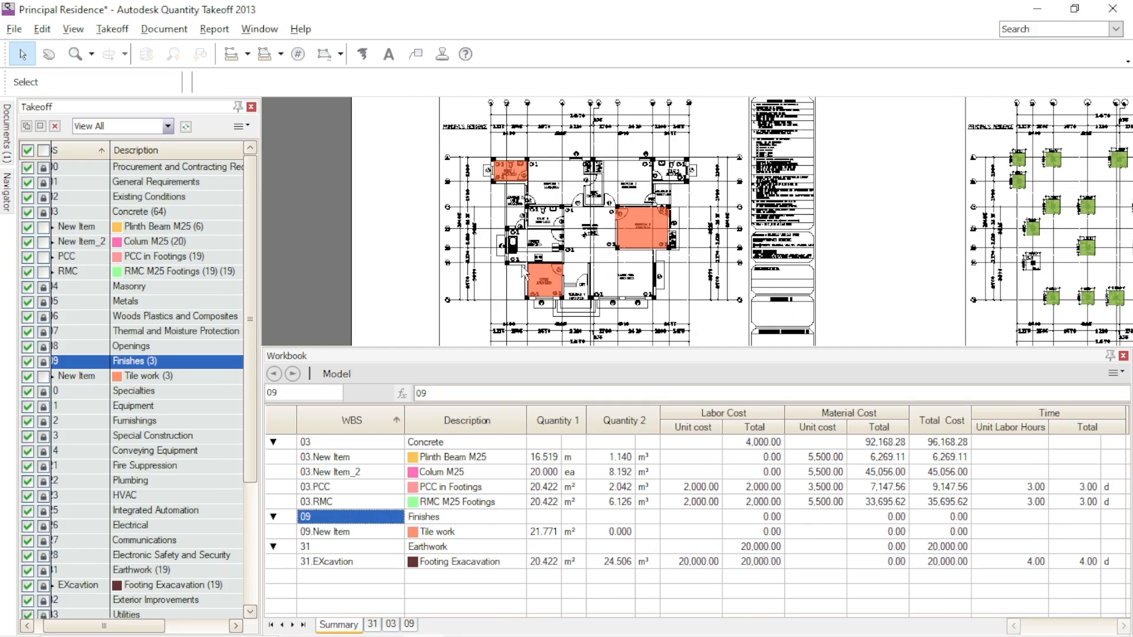
- Examine the tiled rooms on the floor plan around Toilet 1, selecting the Plinth Beam M25 item
scroll(519, 264, down, 4)
scroll(534, 234, up, 4)
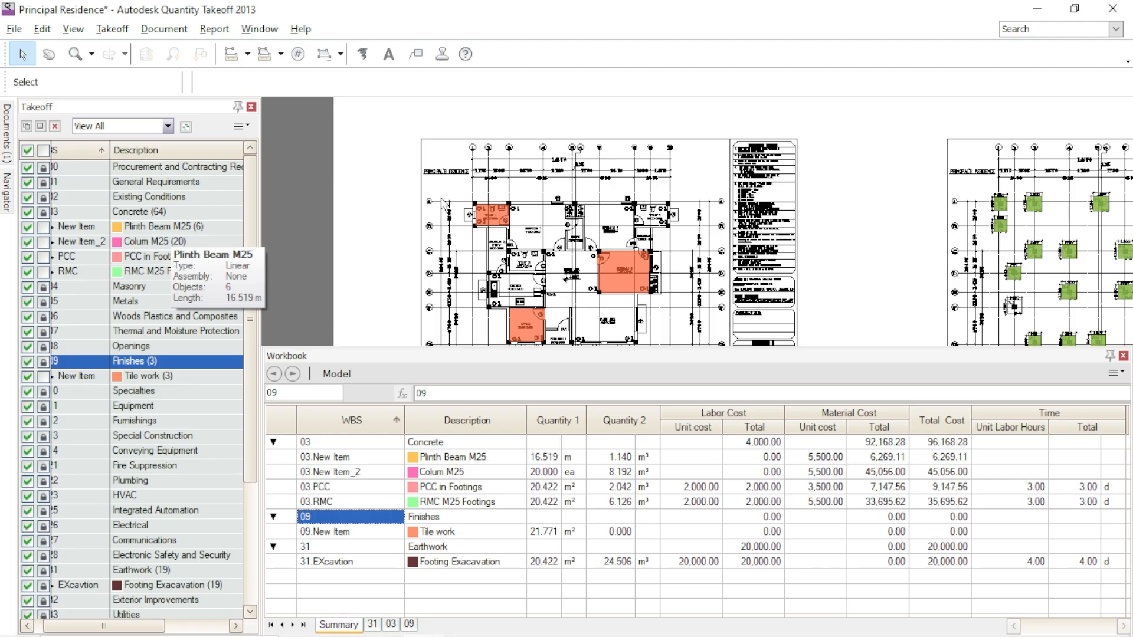
scroll(502, 188, up, 3)
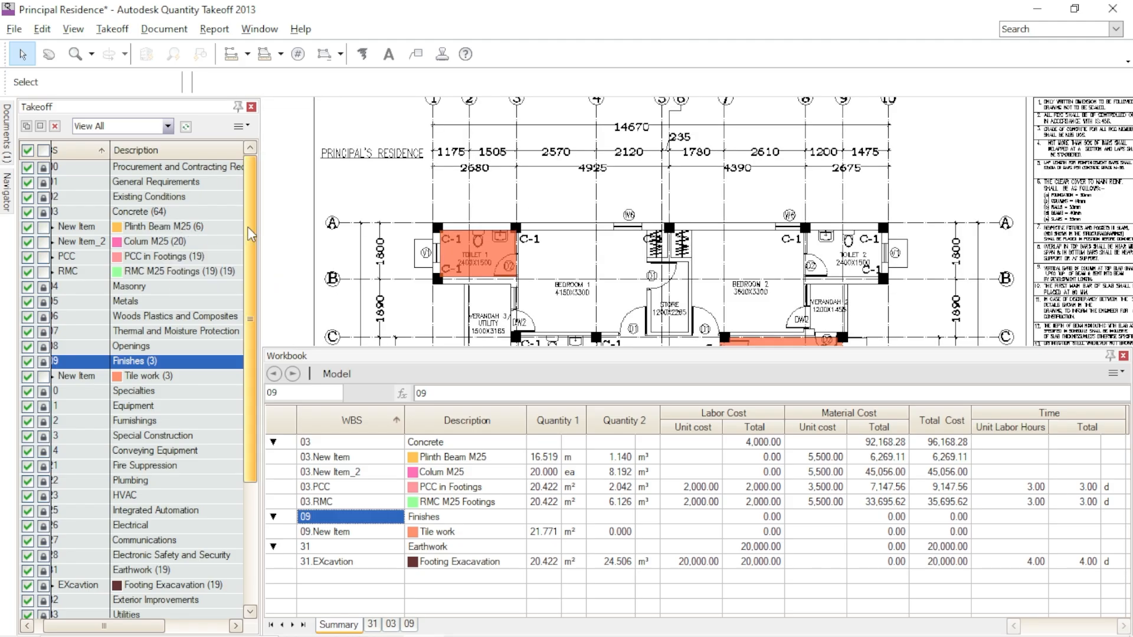
click(212, 226)
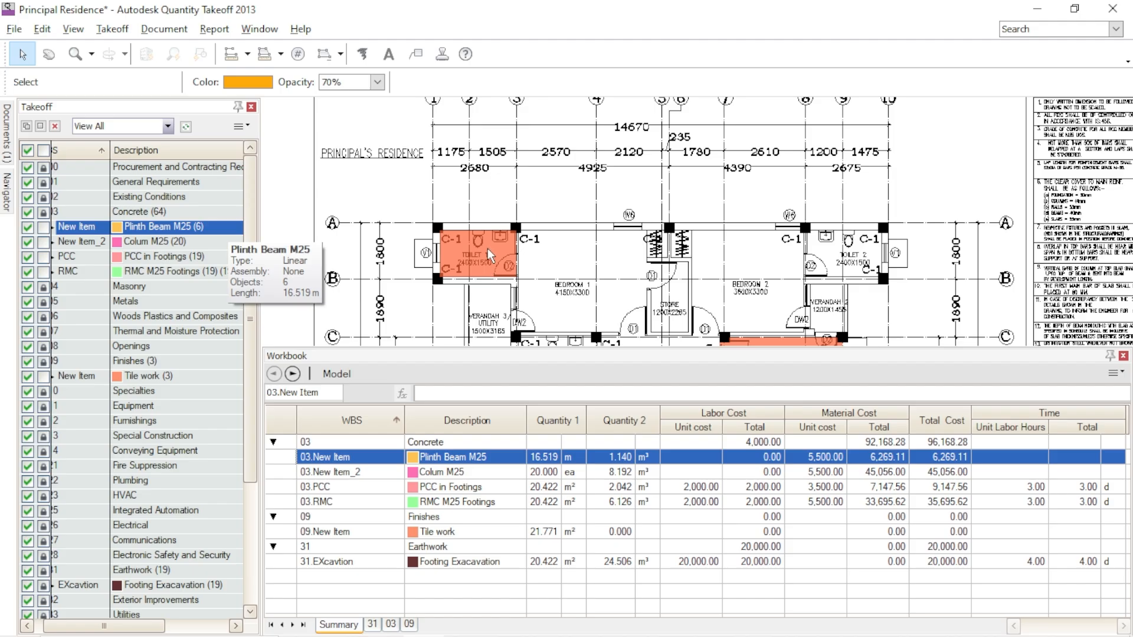
scroll(474, 231, up, 3)
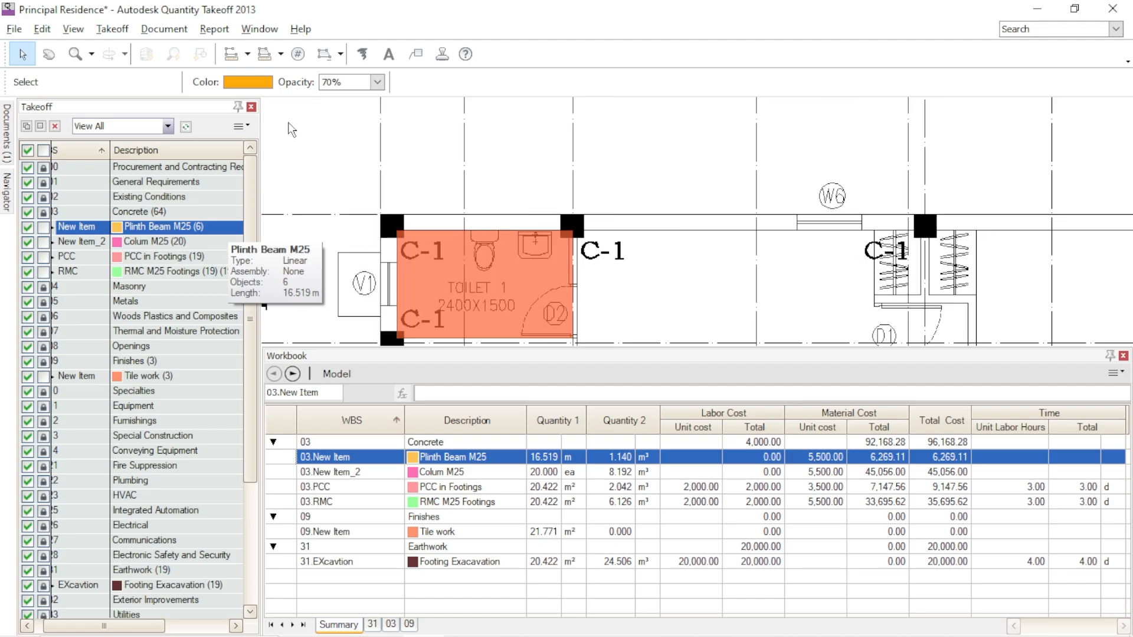
- Set the default takeoff label contents to Quantity 2 Only in the project settings
click(15, 29)
click(53, 187)
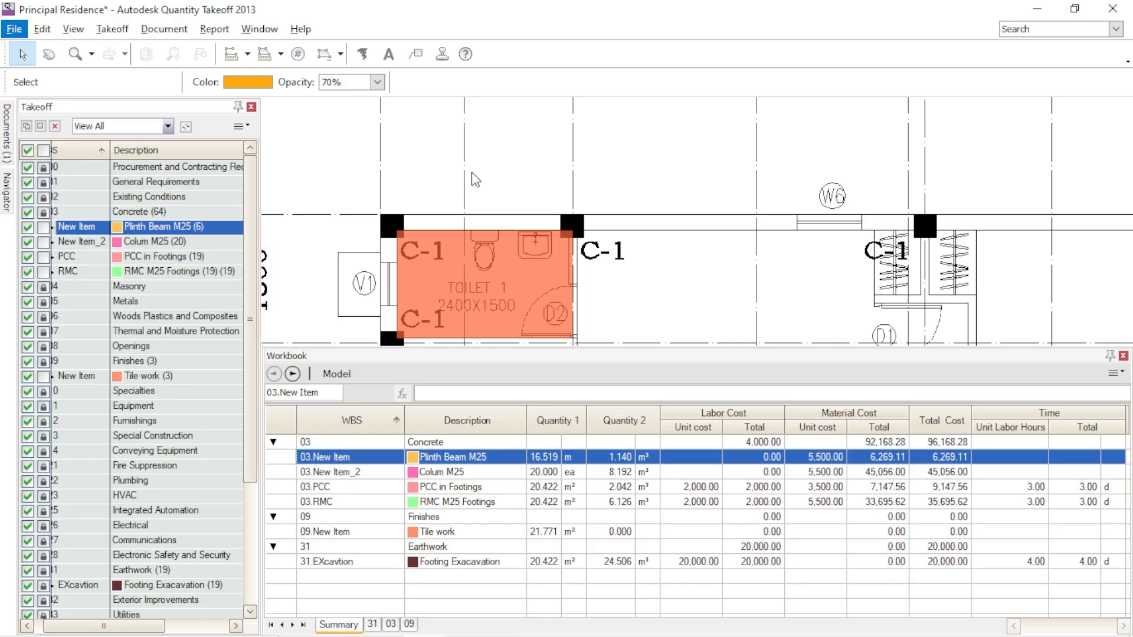
click(388, 229)
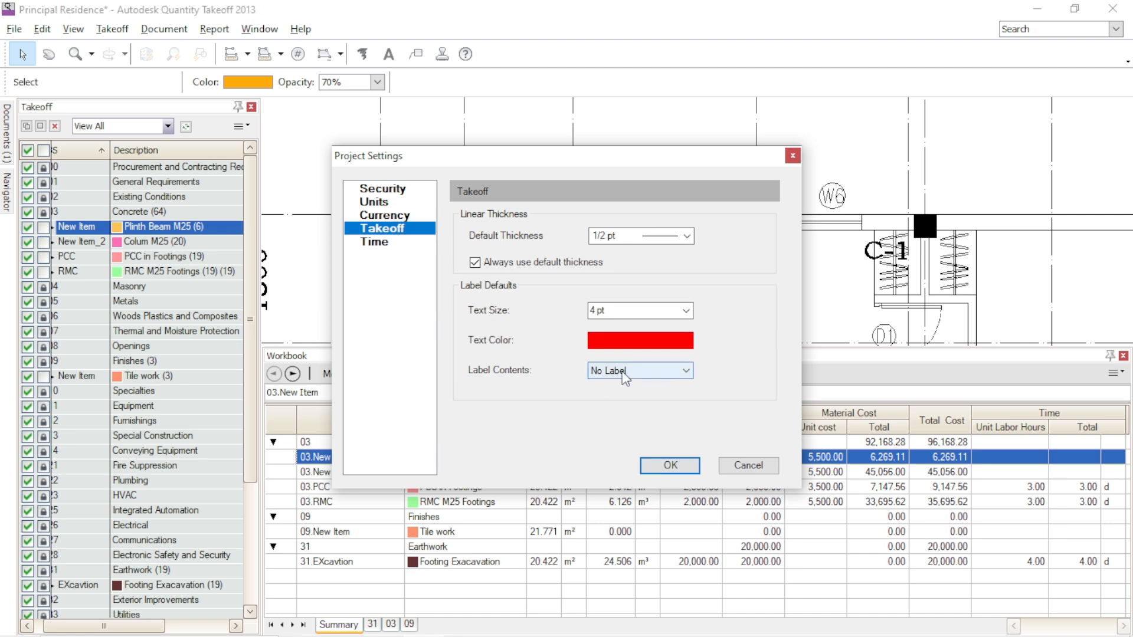
click(624, 371)
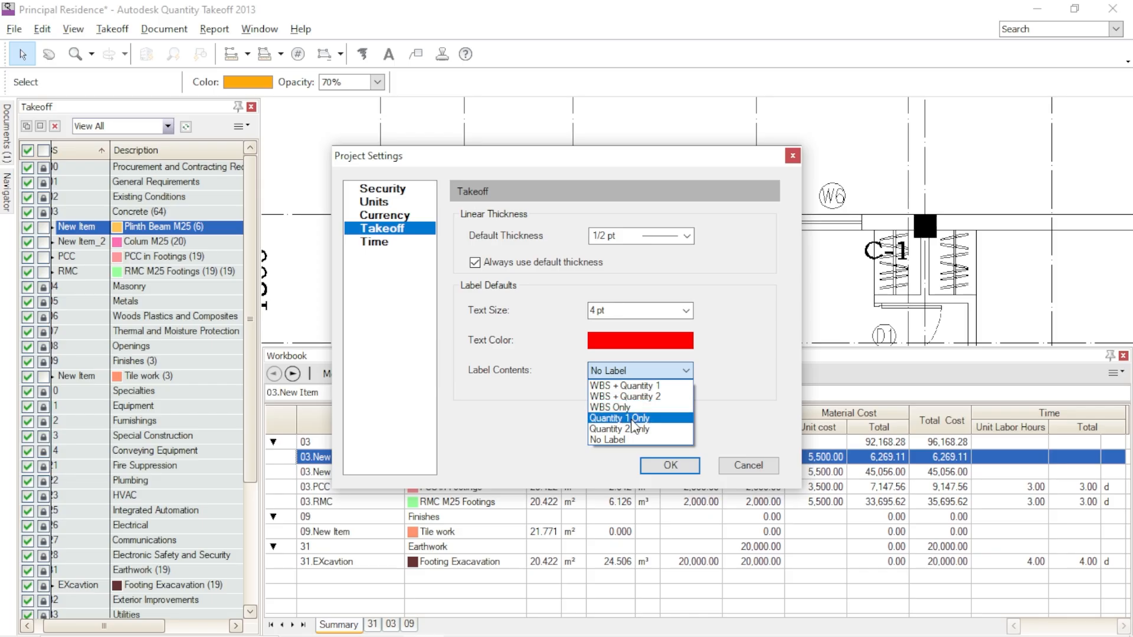
click(631, 430)
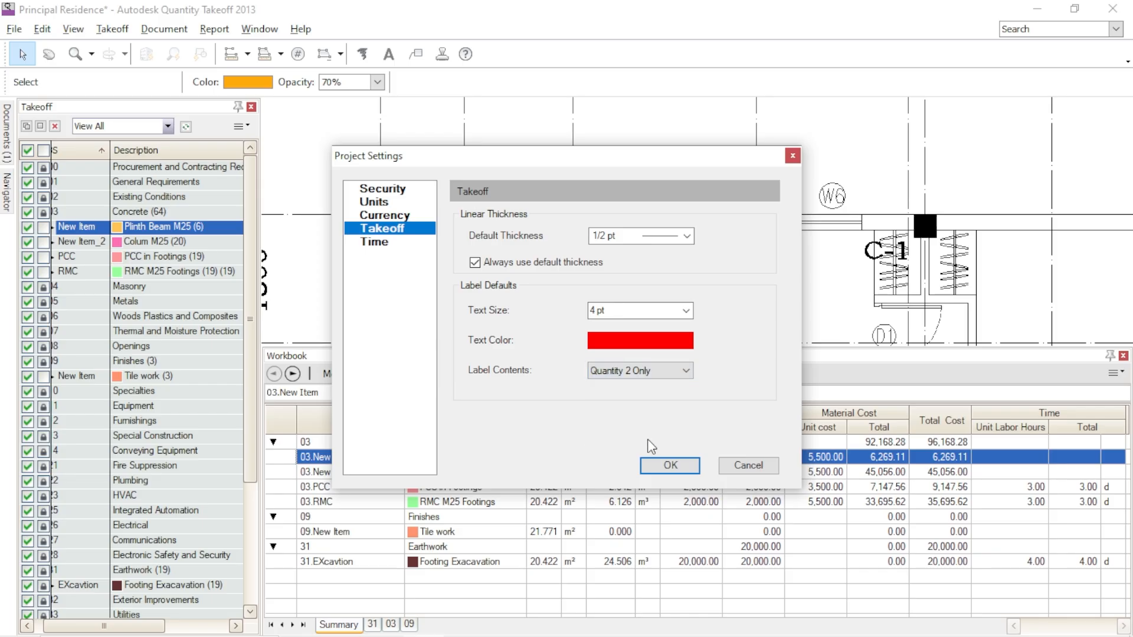
click(661, 468)
- Examine the label text size choices for a Plinth Beam M25 entry and look over the drawing sheets around the tiled floor plan
scroll(593, 264, down, 2)
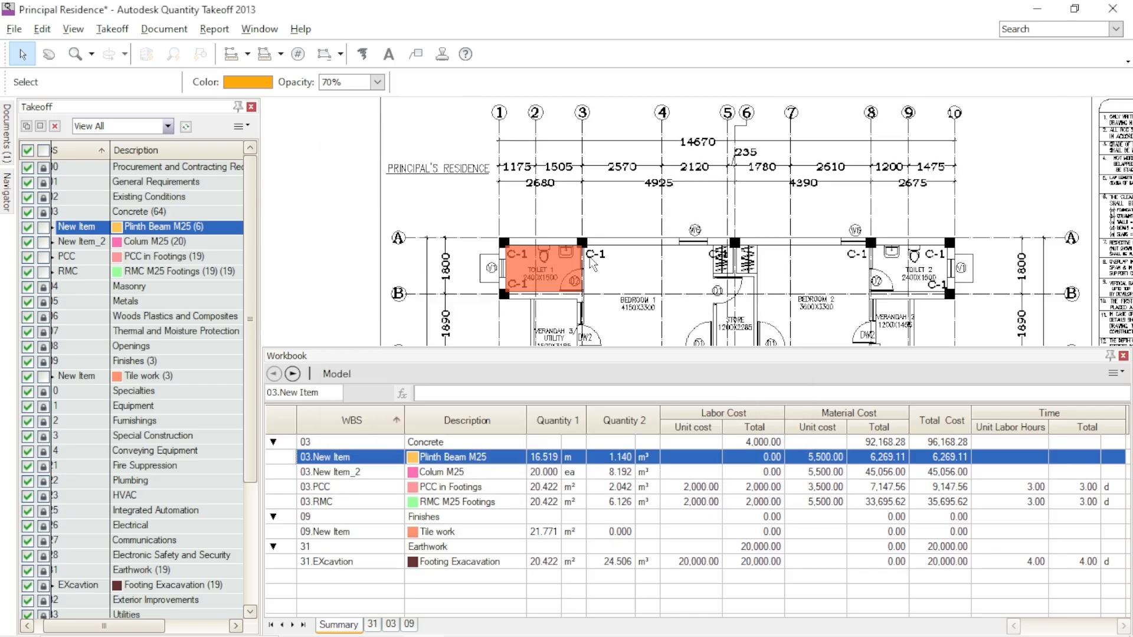
scroll(655, 276, up, 2)
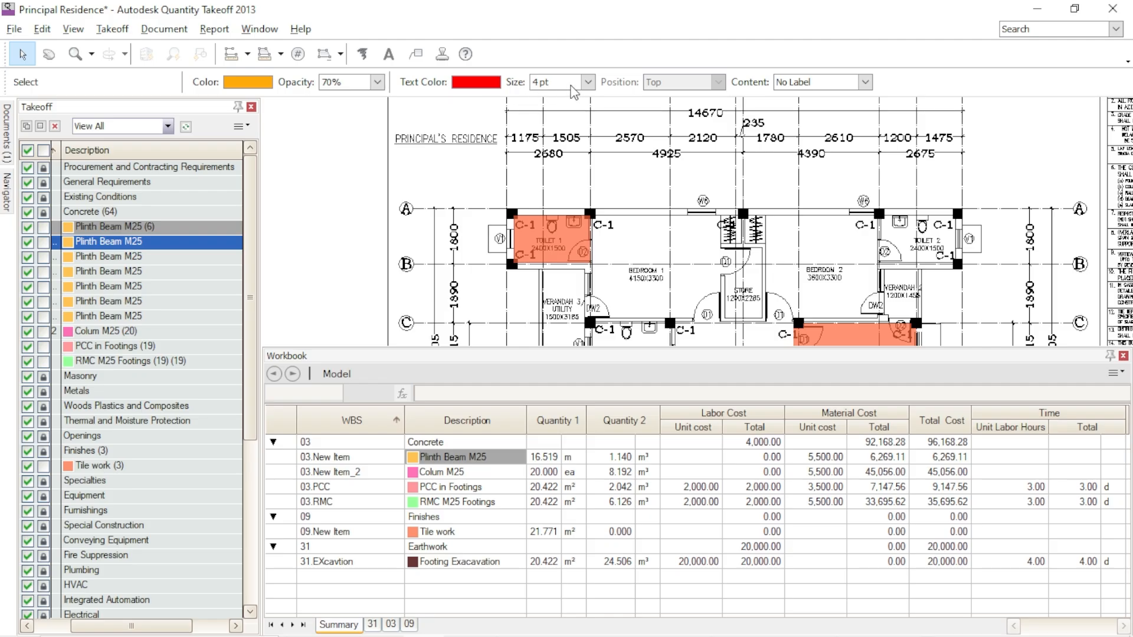
click(589, 82)
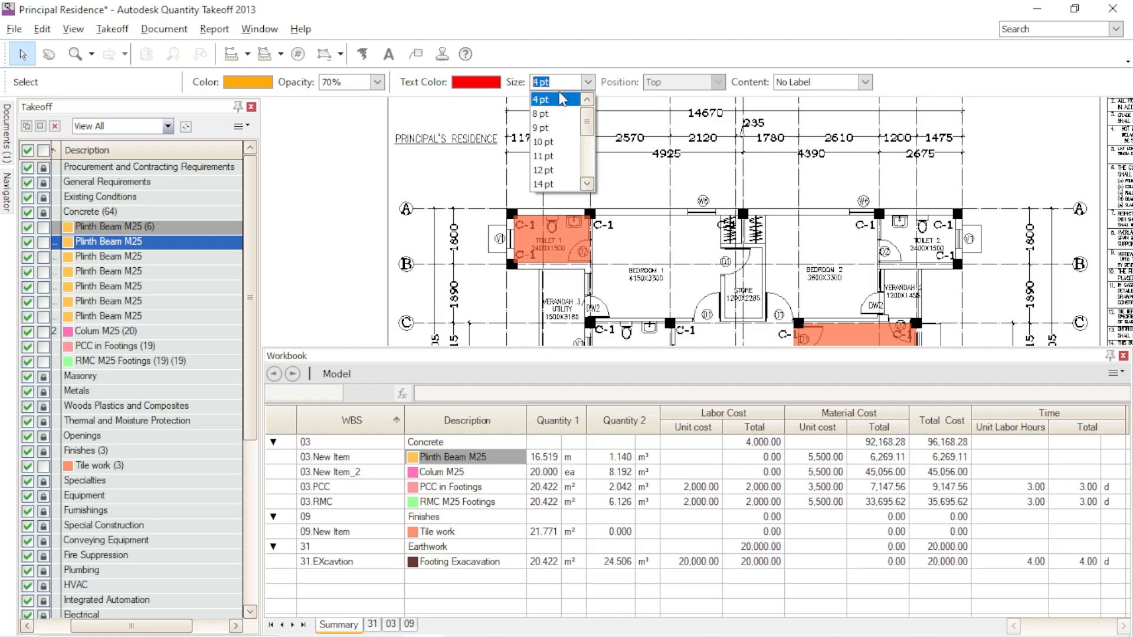
click(588, 83)
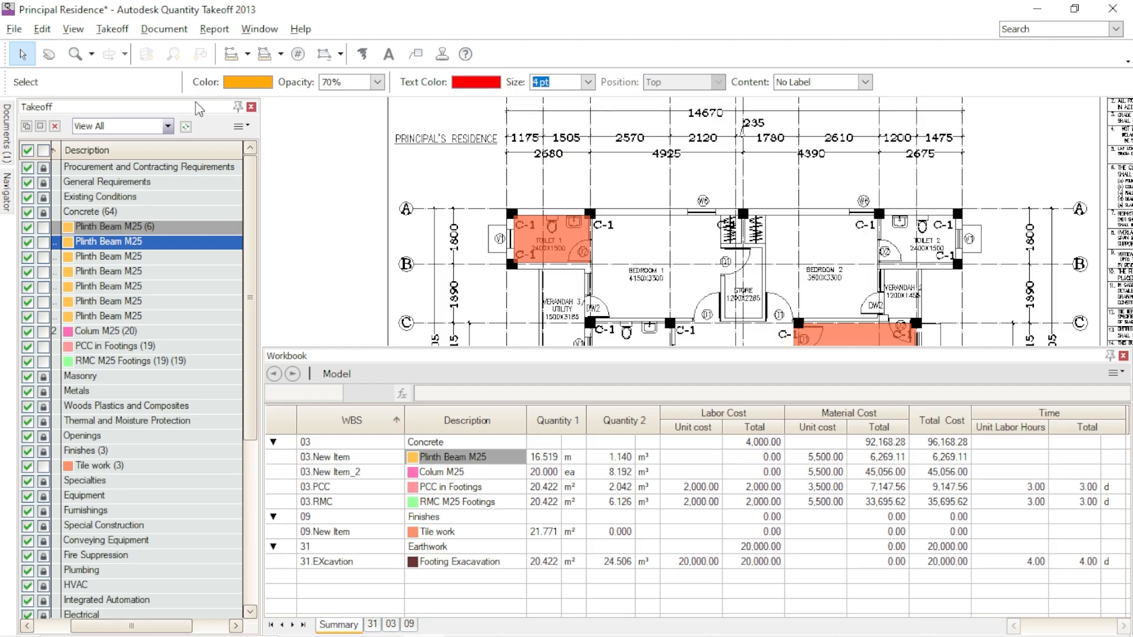
click(21, 32)
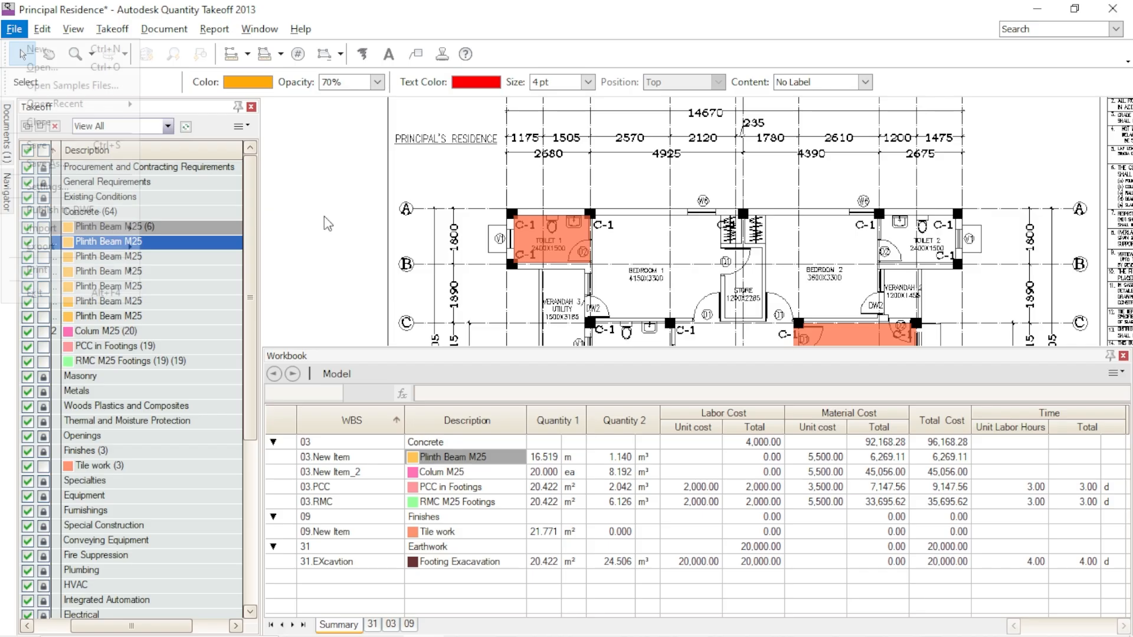
scroll(324, 218, down, 10)
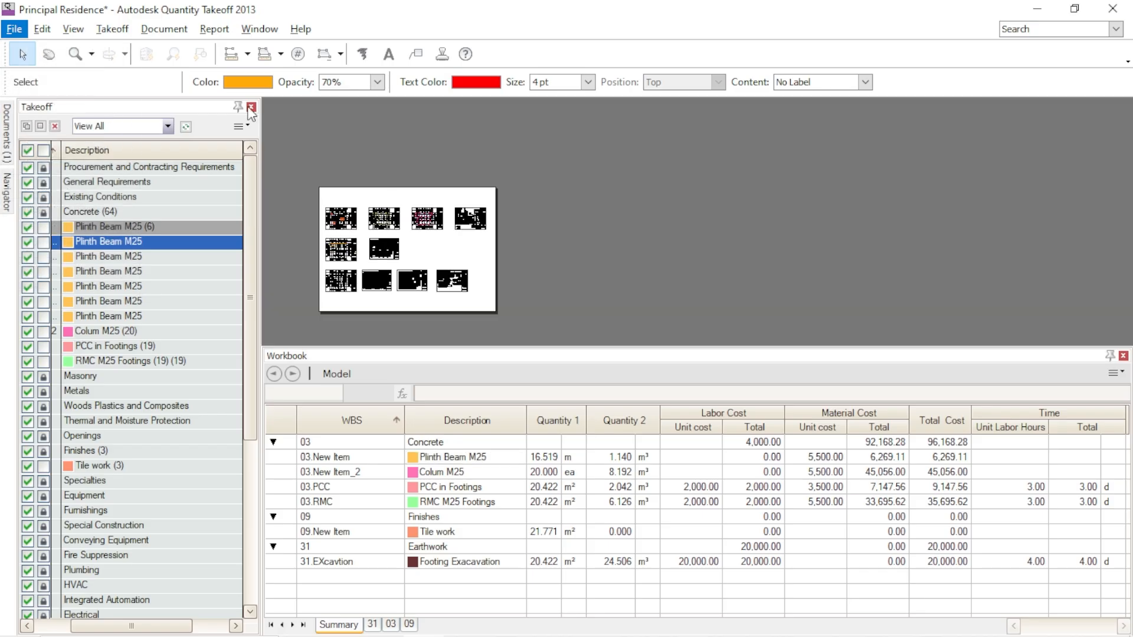
click(477, 211)
scroll(366, 238, up, 10)
middle_drag(367, 223, 526, 180)
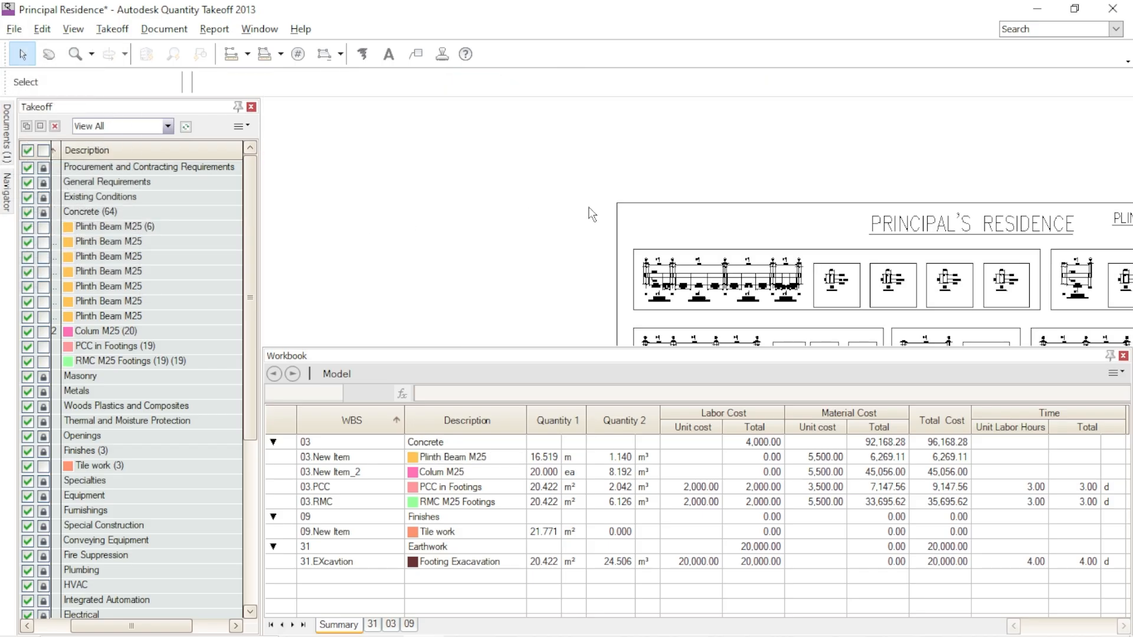
scroll(639, 212, down, 5)
scroll(590, 162, down, 3)
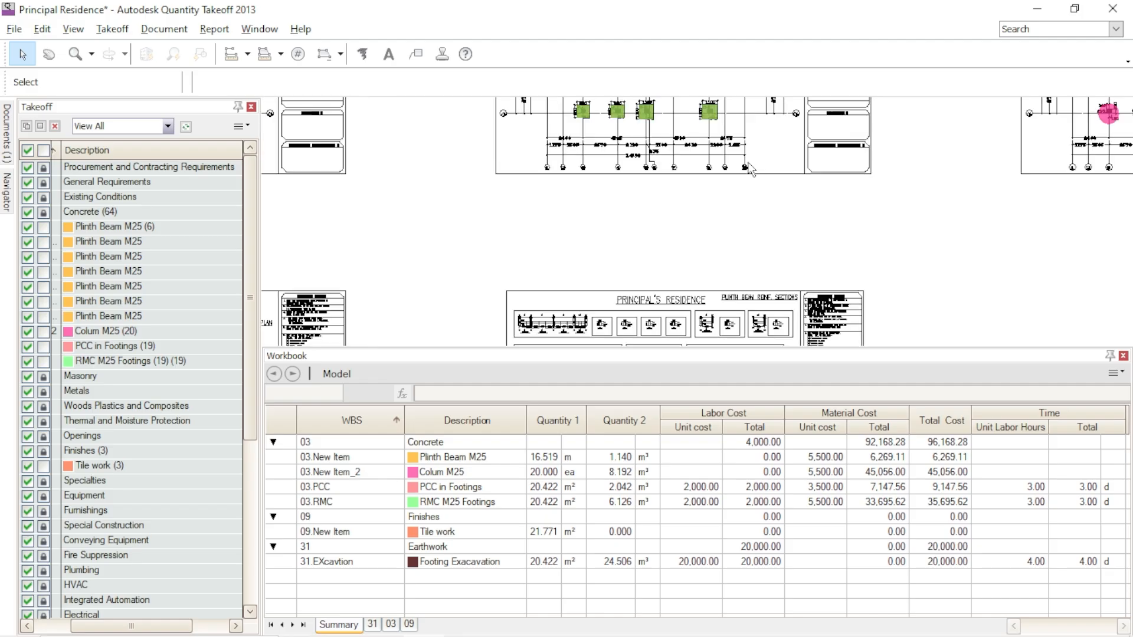
scroll(634, 172, up, 10)
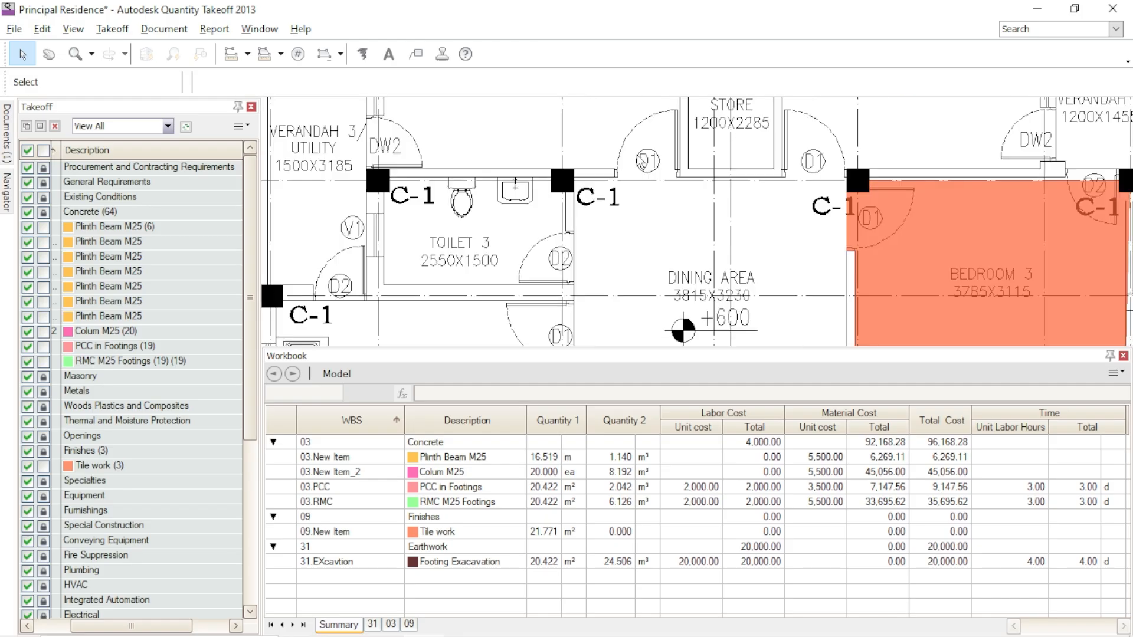
scroll(625, 177, down, 6)
scroll(622, 155, up, 3)
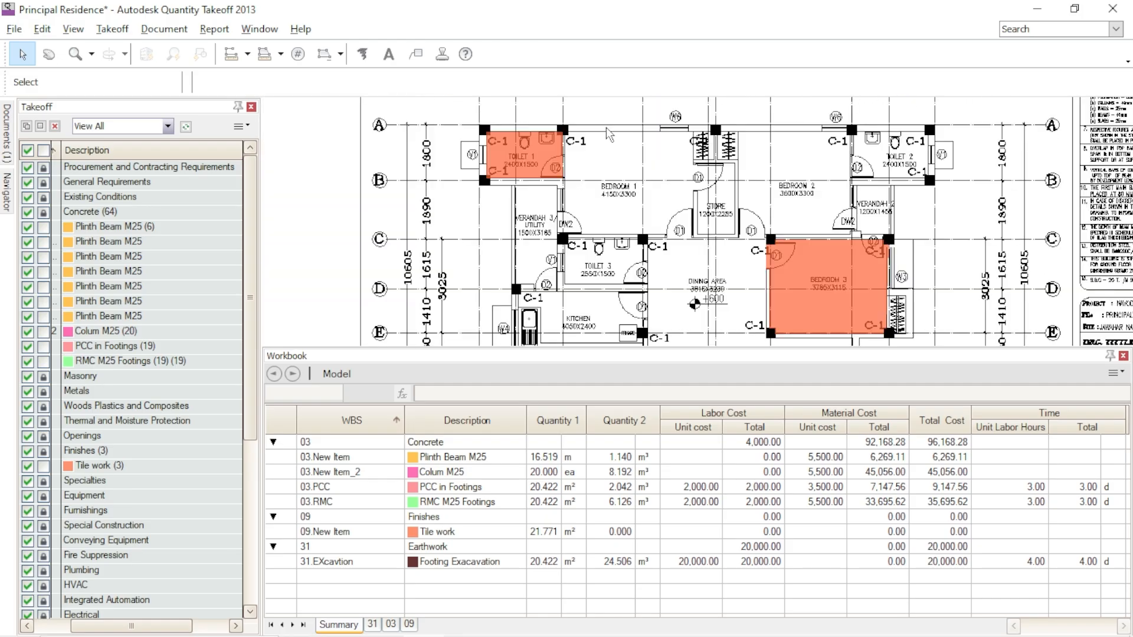
- Set the default linear takeoff thickness to 1/4 pt in the project settings, keeping the label text size at 4 pt
click(14, 29)
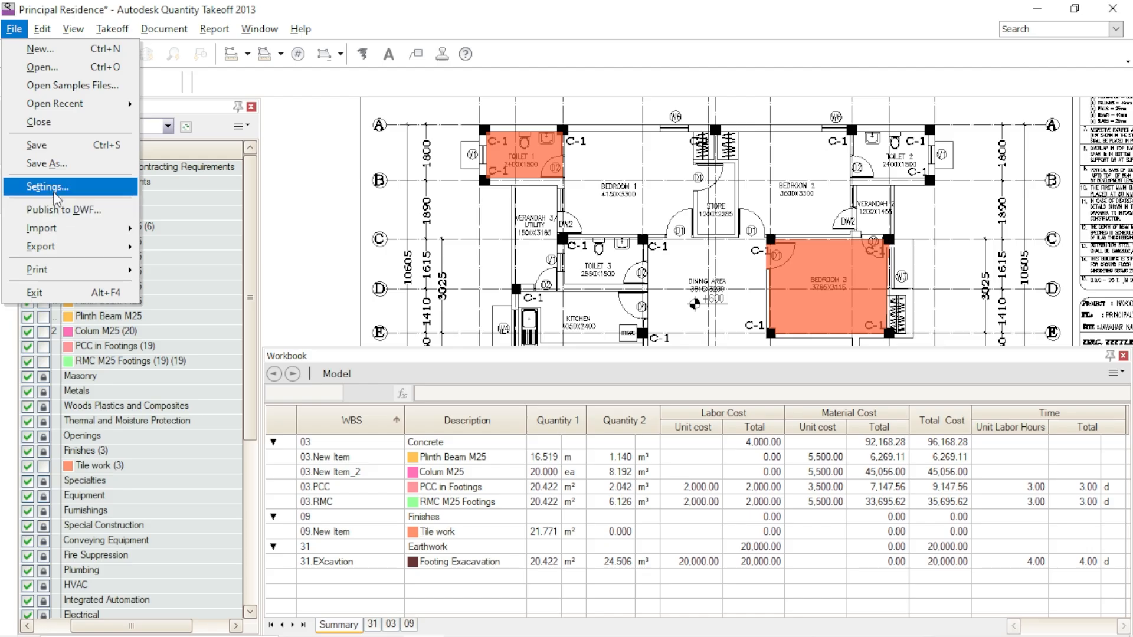
click(48, 186)
click(382, 230)
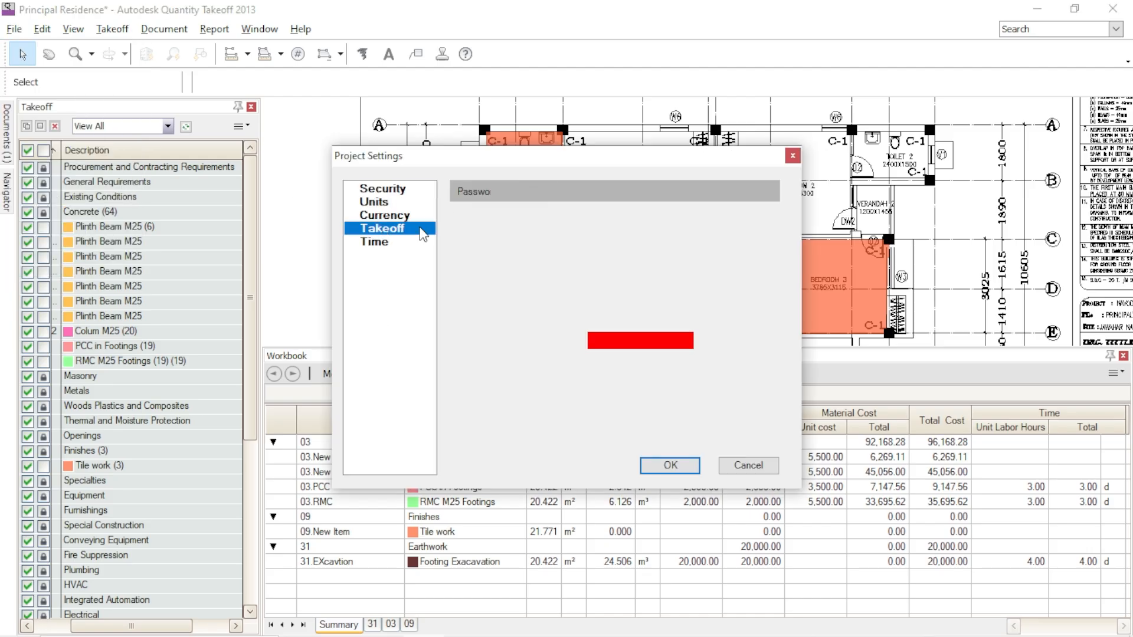
click(610, 237)
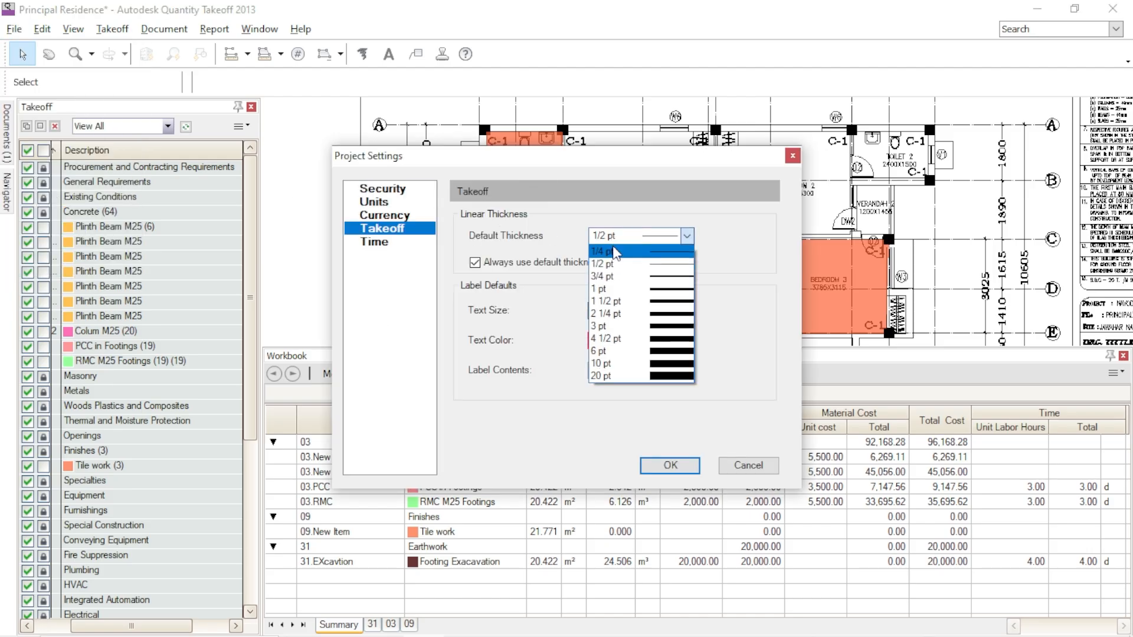
click(614, 252)
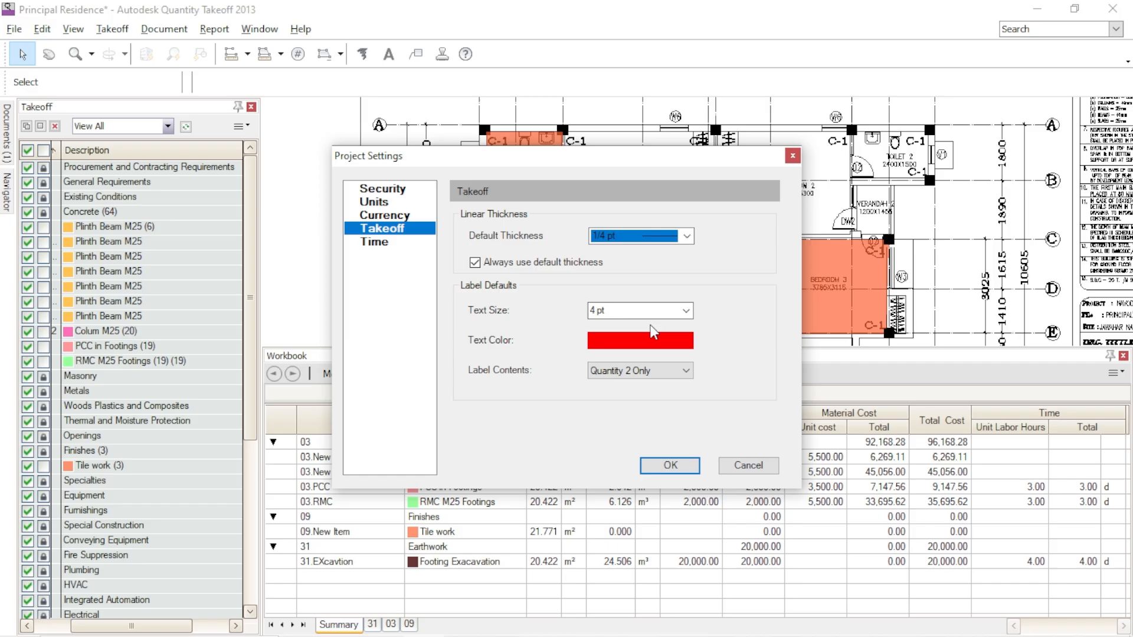
click(686, 310)
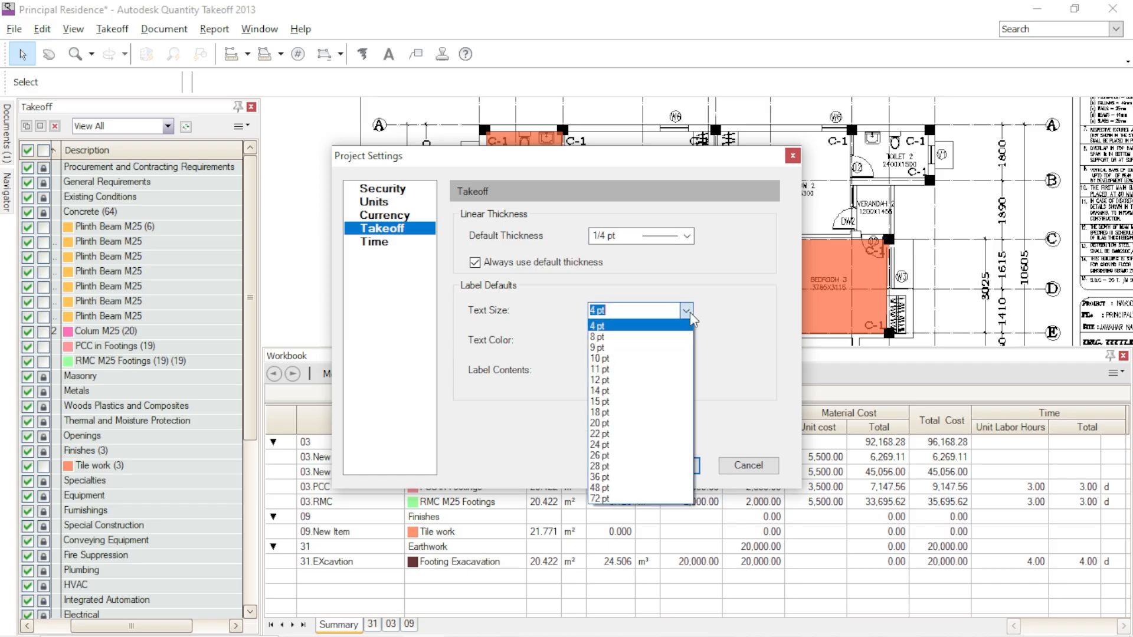
click(725, 319)
click(685, 464)
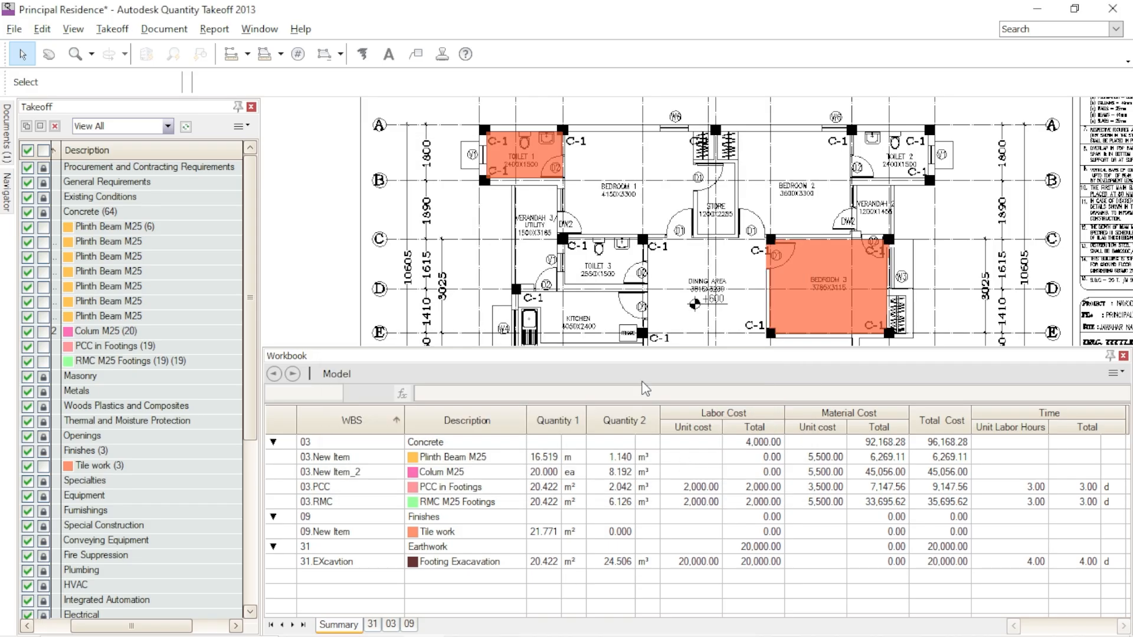
scroll(555, 148, up, 4)
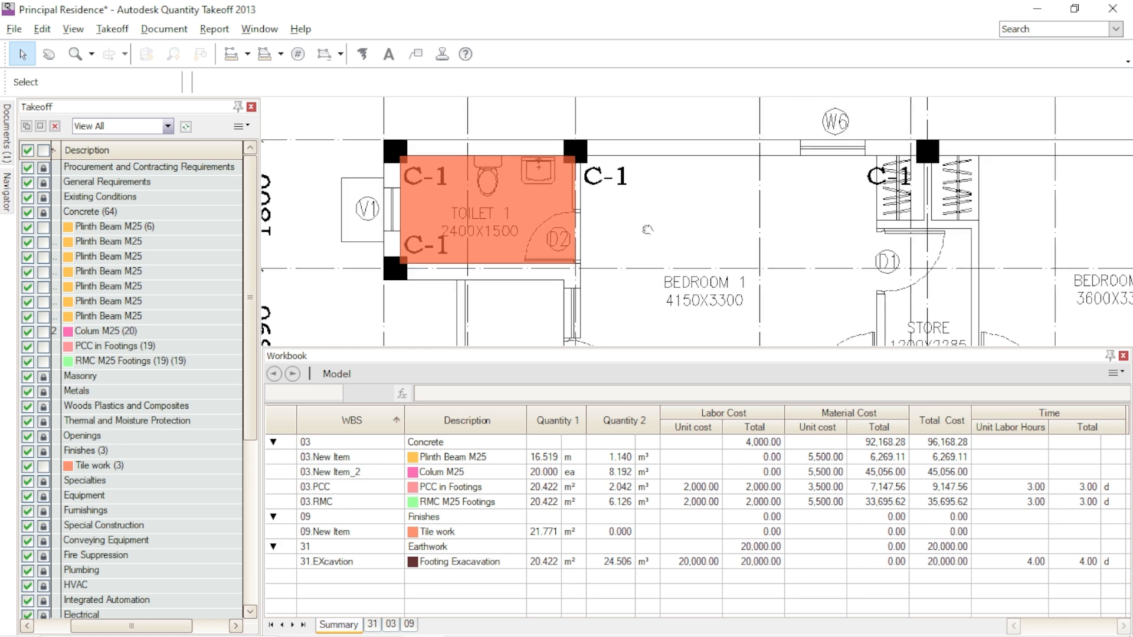
scroll(633, 196, down, 3)
scroll(693, 215, down, 3)
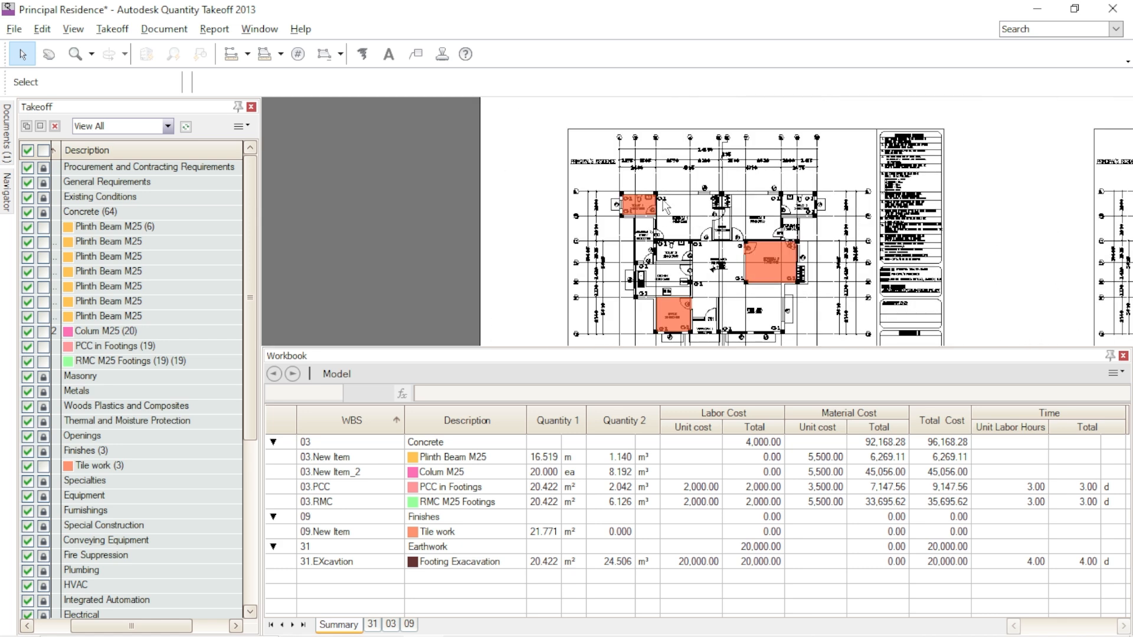
scroll(678, 201, up, 4)
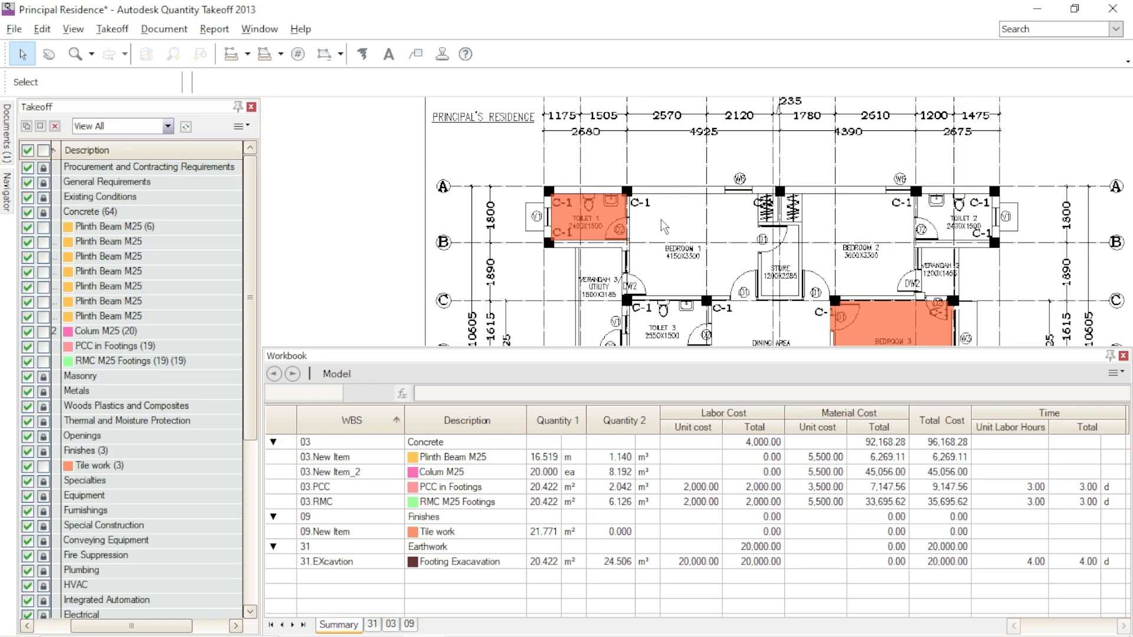
scroll(729, 185, down, 2)
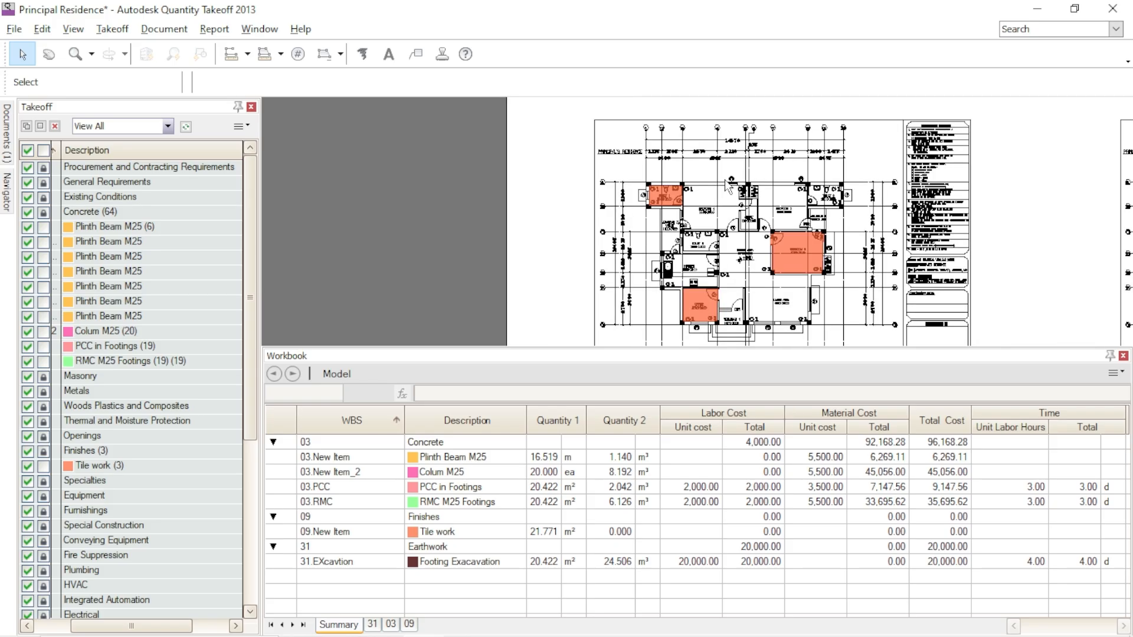
middle_drag(1004, 250, 905, 255)
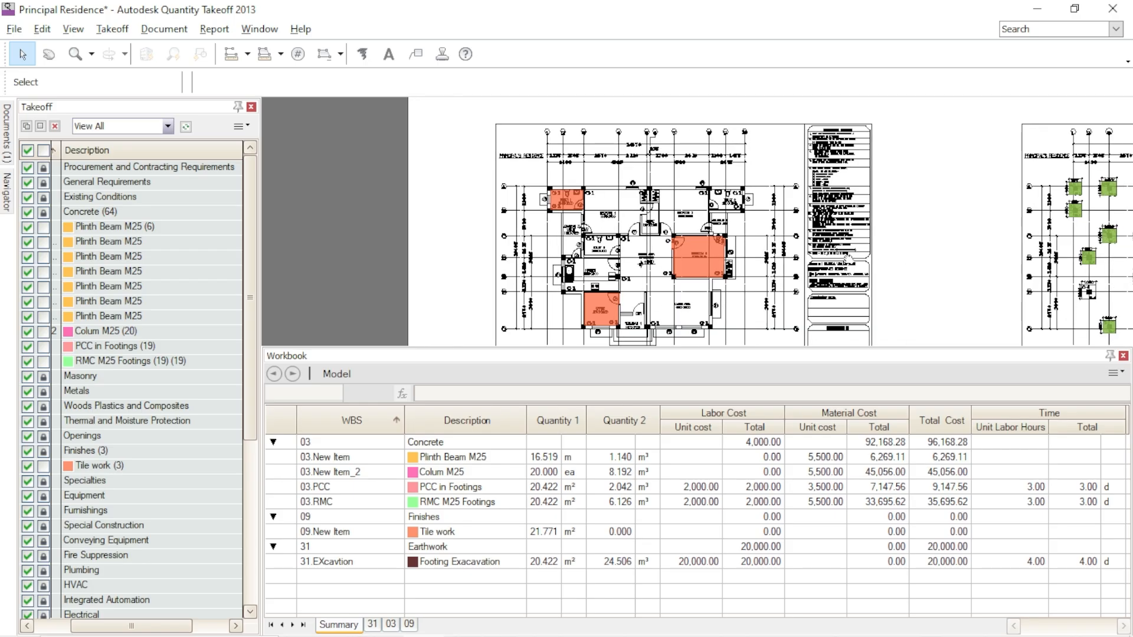
- Inspect the general options for a custom report and dismiss them without creating one
click(216, 30)
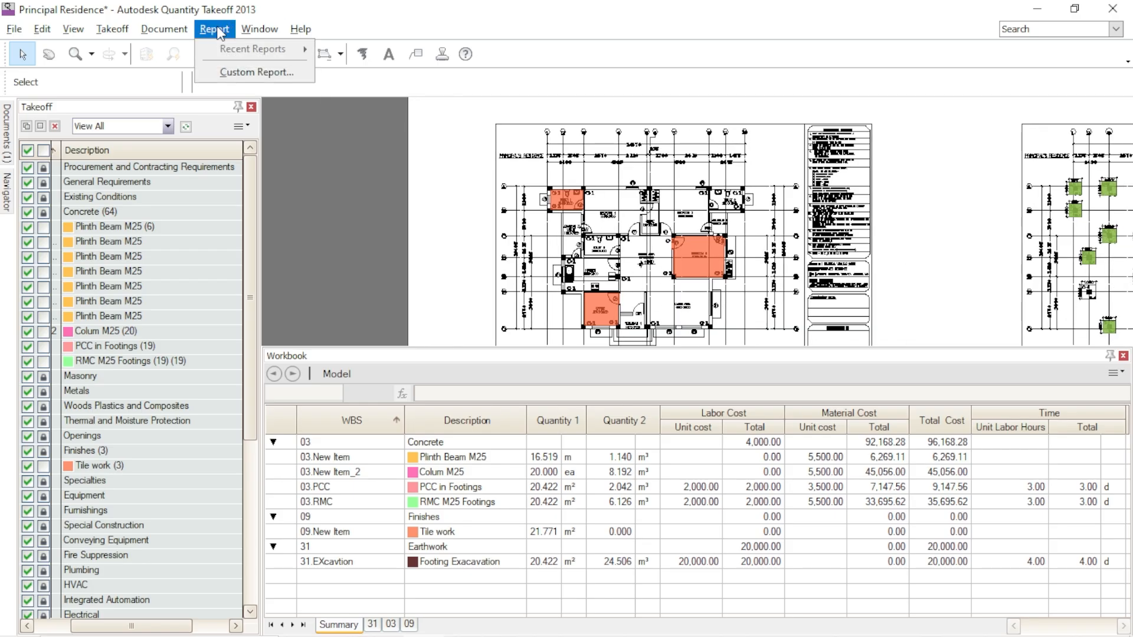
click(260, 72)
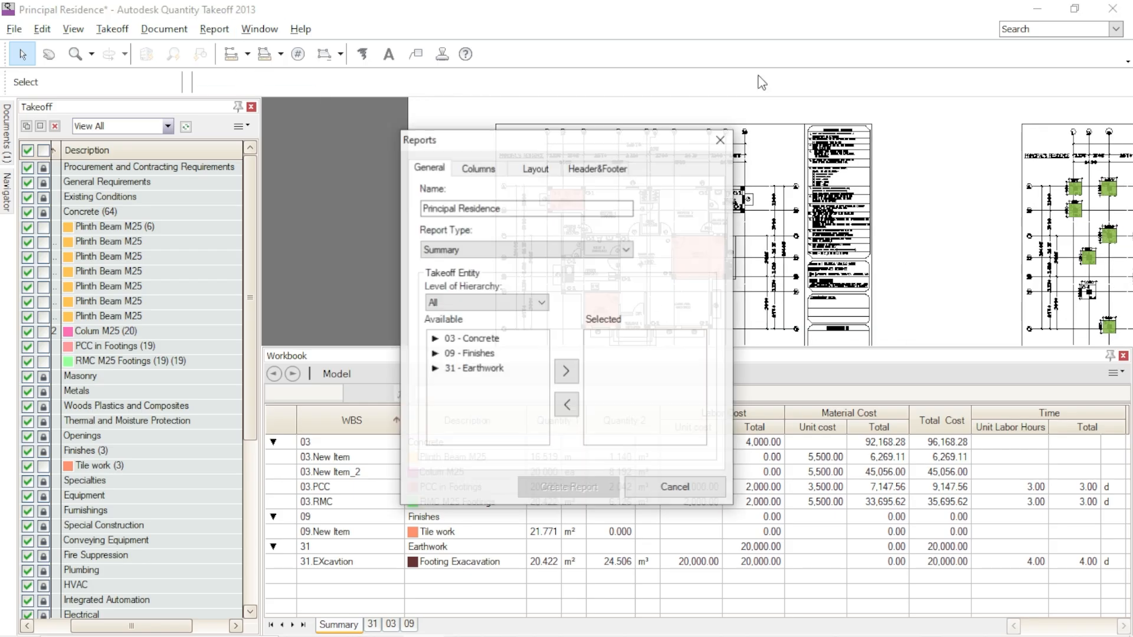
drag(579, 146, 655, 51)
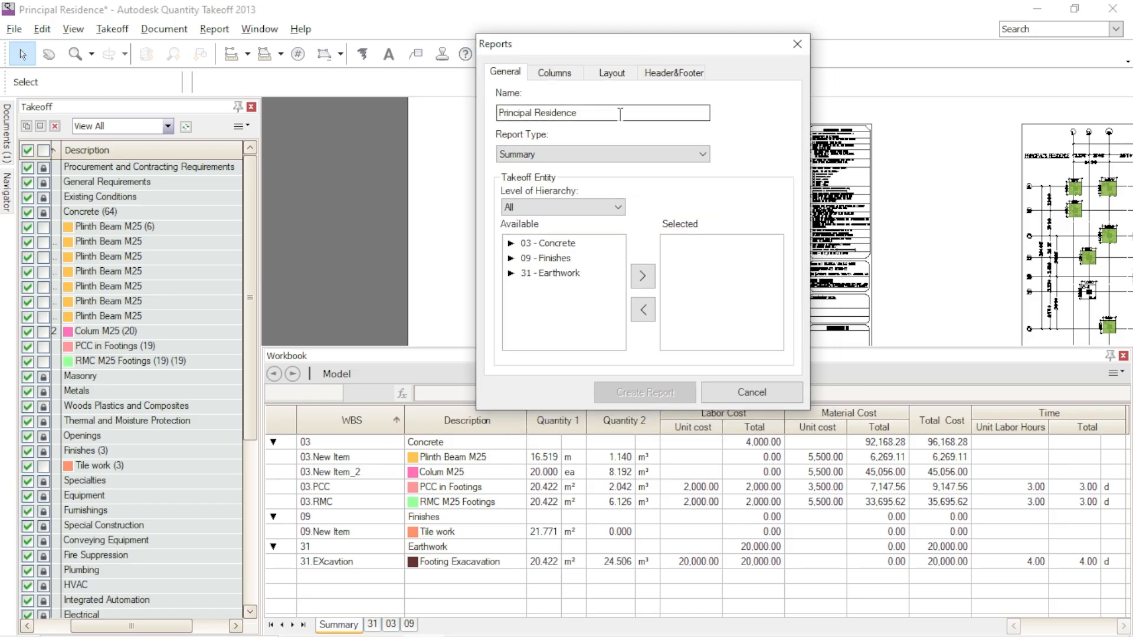
click(796, 44)
- Lock the Plinth Beam M25, Colum M25, PCC in Footings, RMC M25 Footings and Tile work takeoff items
drag(261, 131, 348, 134)
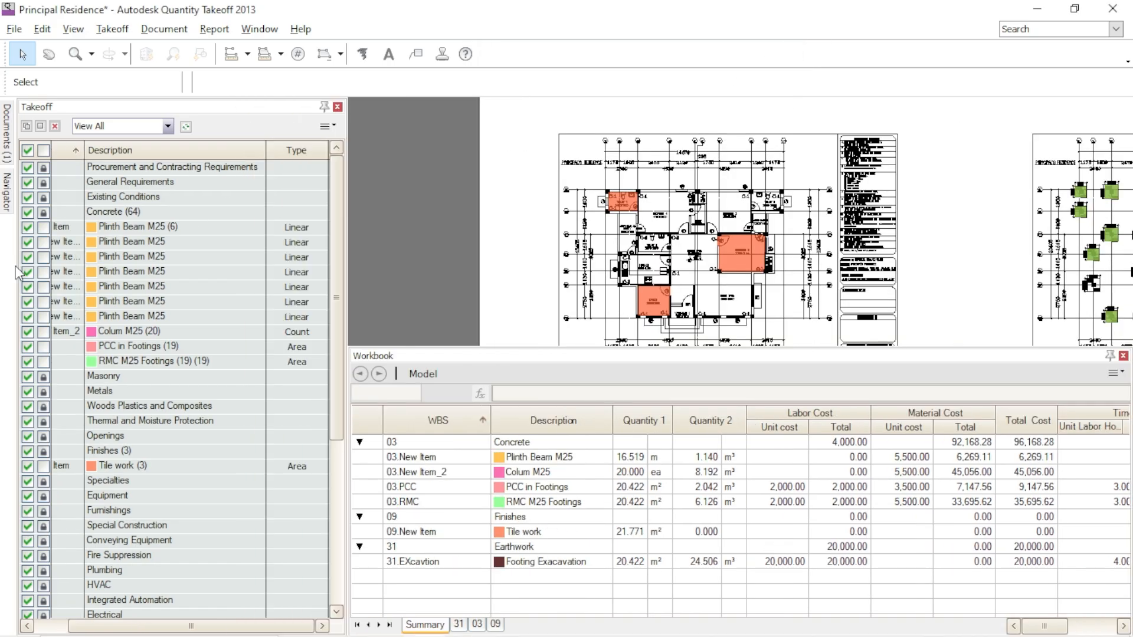
click(43, 228)
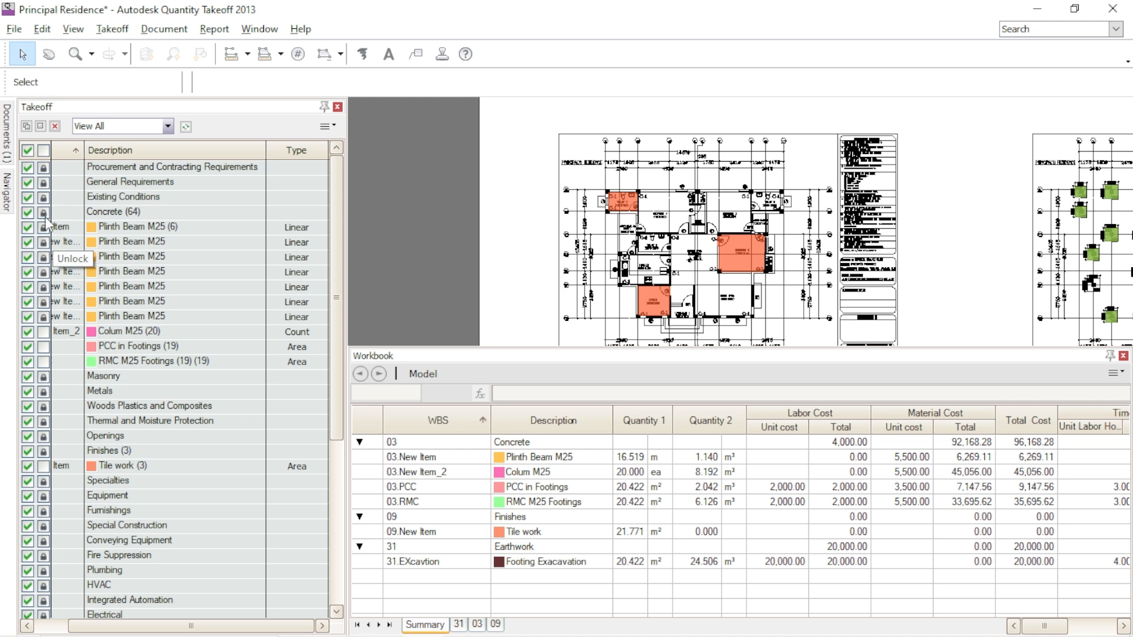
click(44, 347)
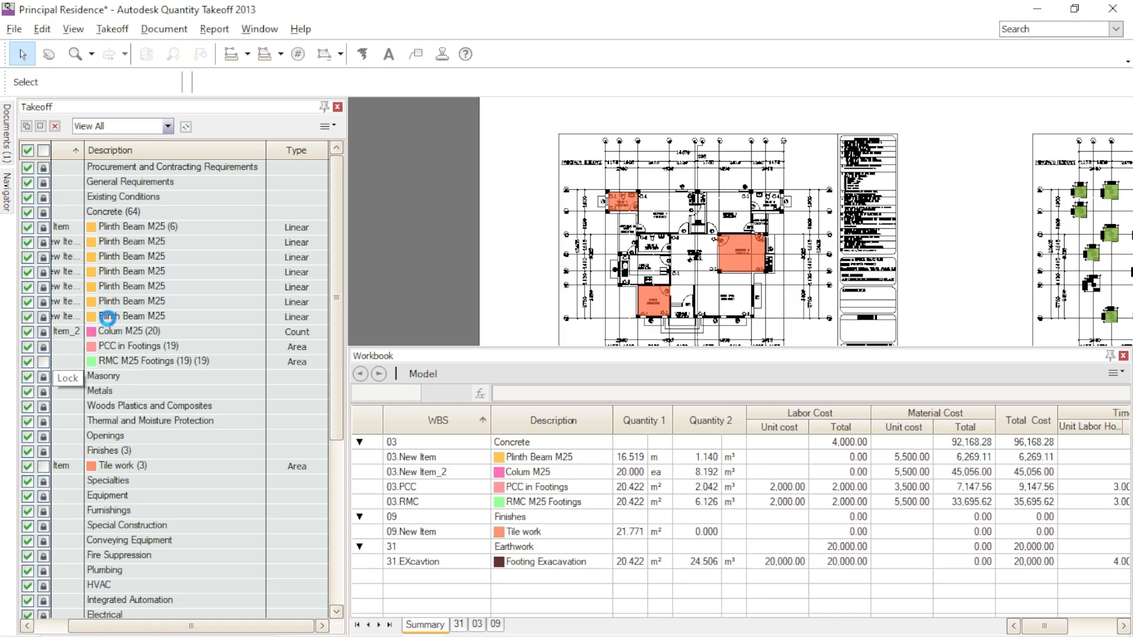
click(48, 466)
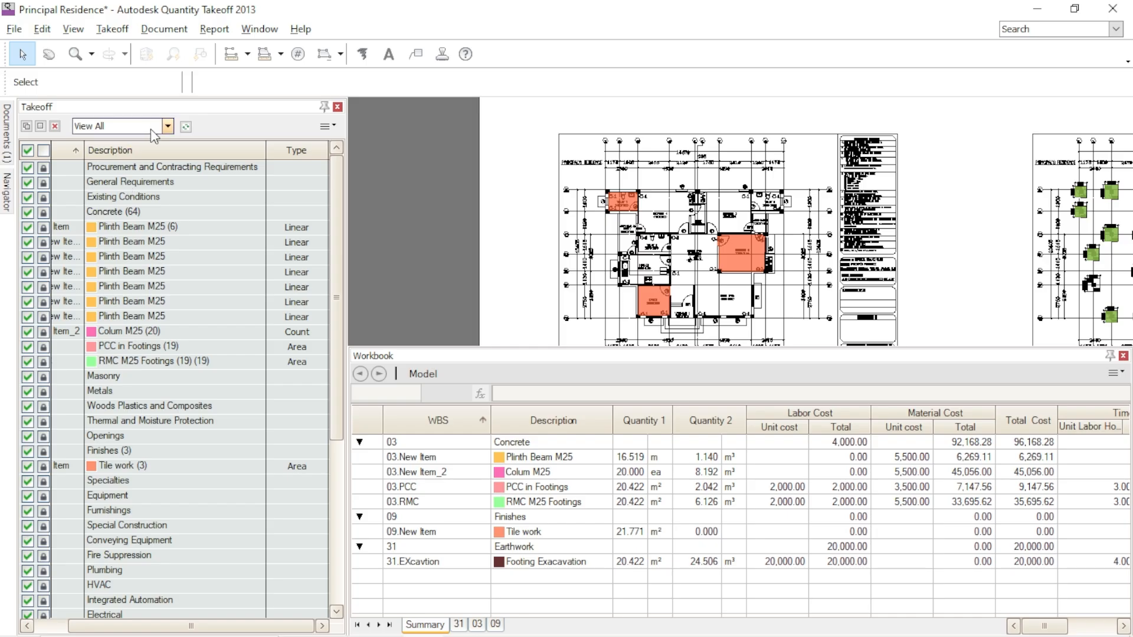
- Filter the takeoff list to View Defined and narrow the Takeoff palette to enlarge the drawing area
click(168, 127)
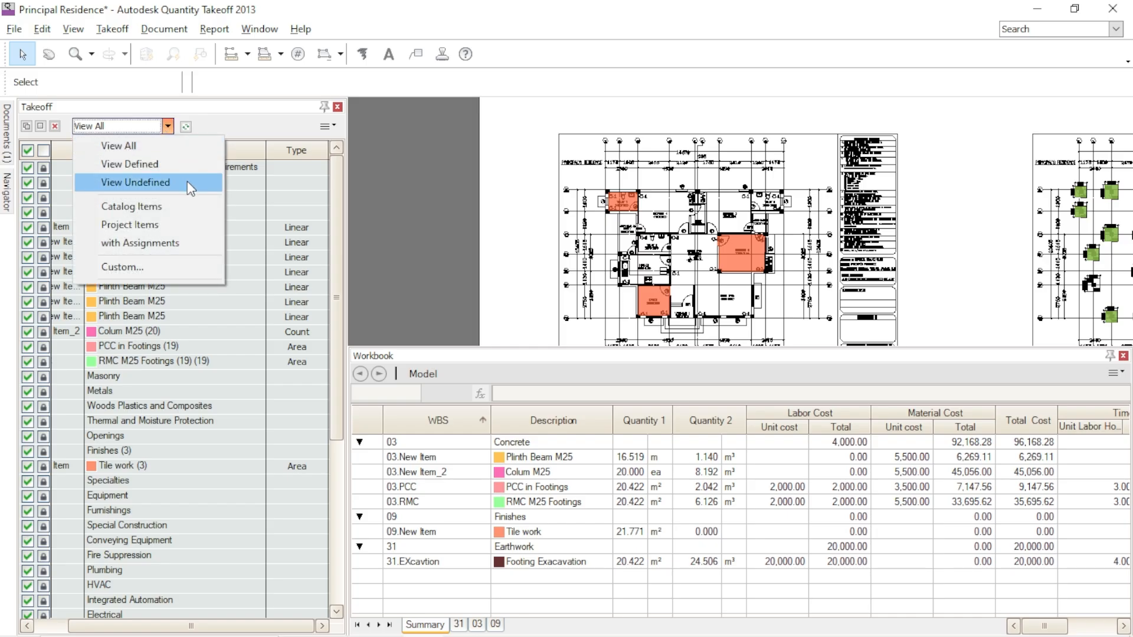
click(149, 168)
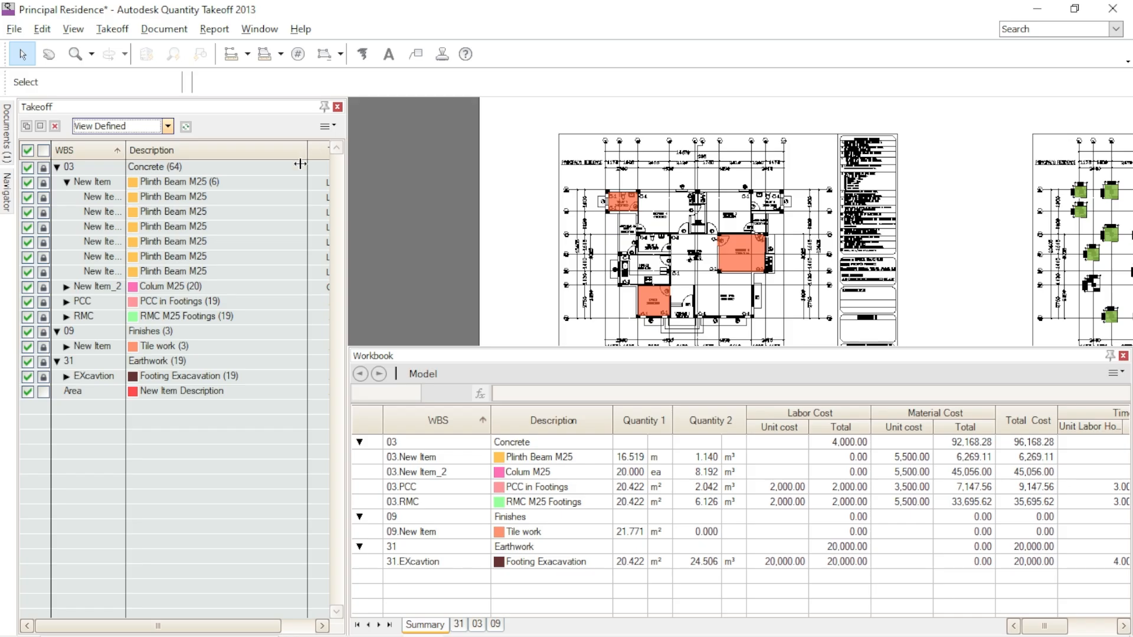
drag(272, 190, 272, 191)
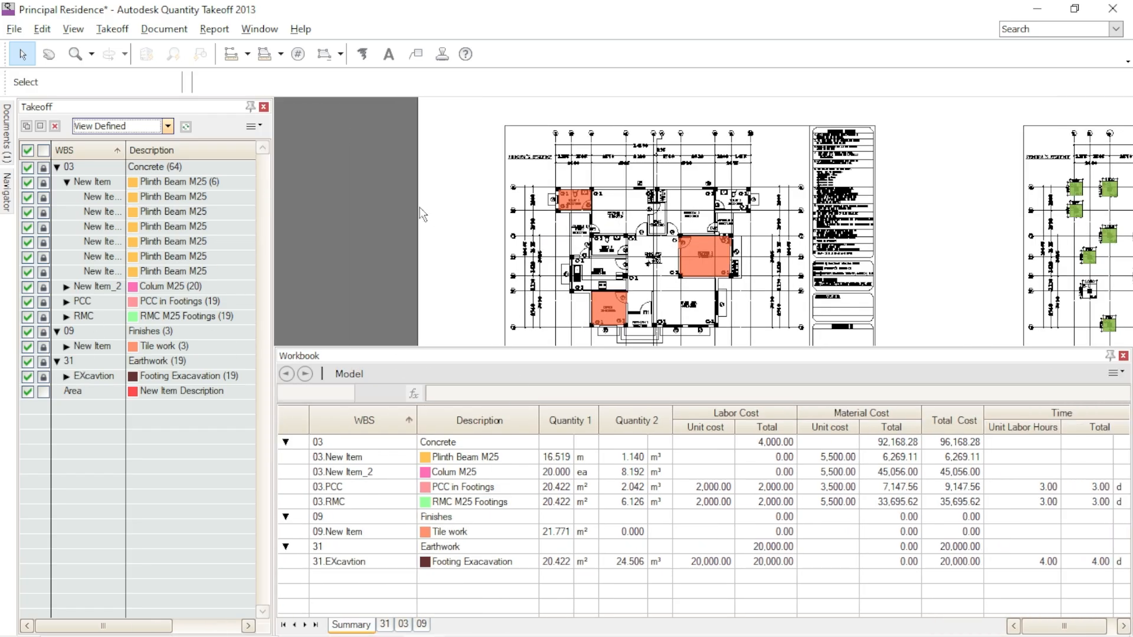
- Start a custom report named Principal Residence with the Summary report type and the hierarchy level kept at All
click(215, 30)
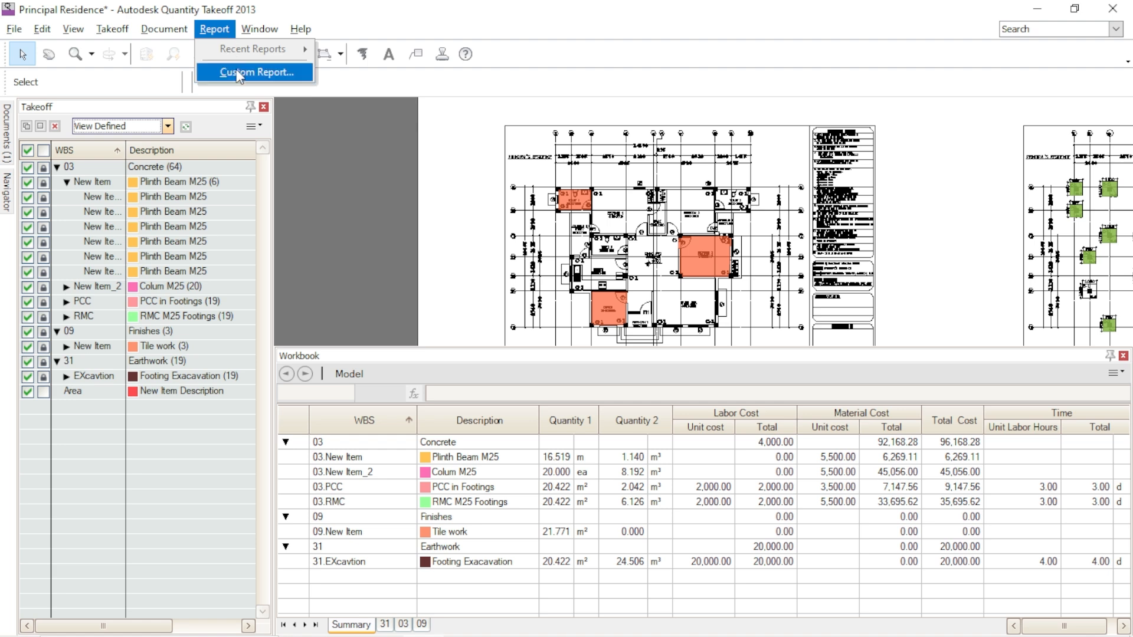
click(266, 71)
drag(480, 138, 505, 47)
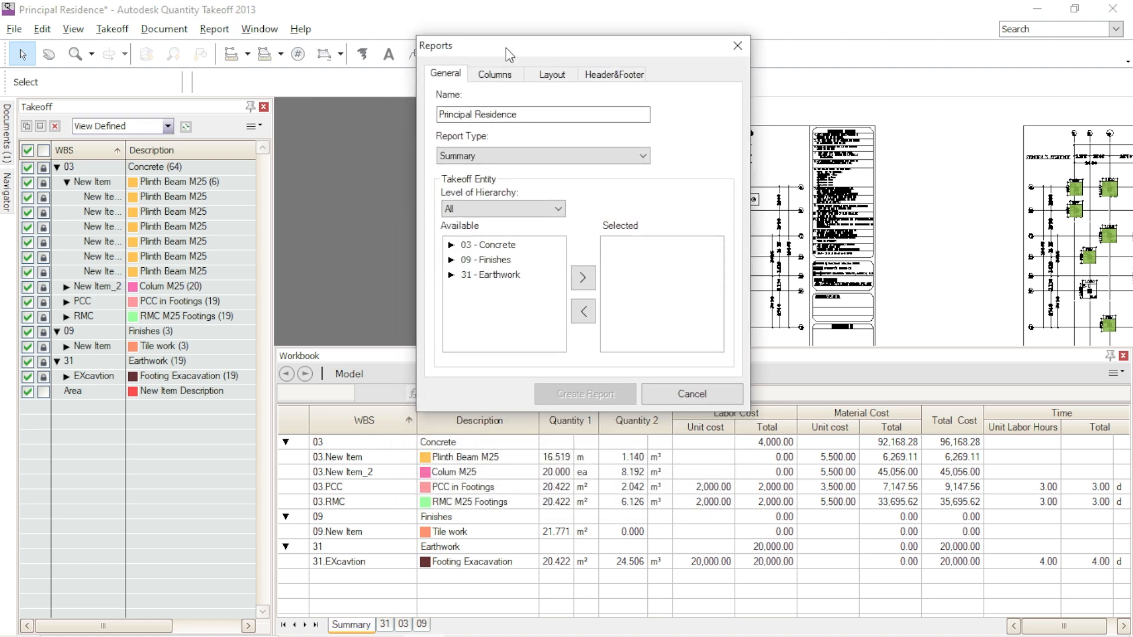
click(476, 157)
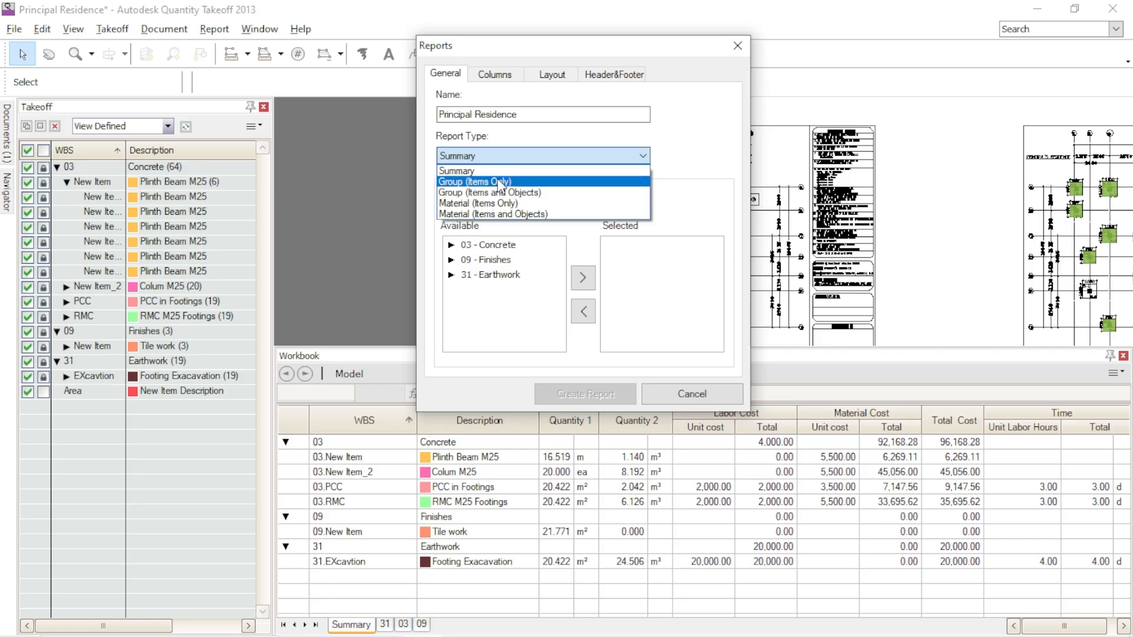
click(505, 157)
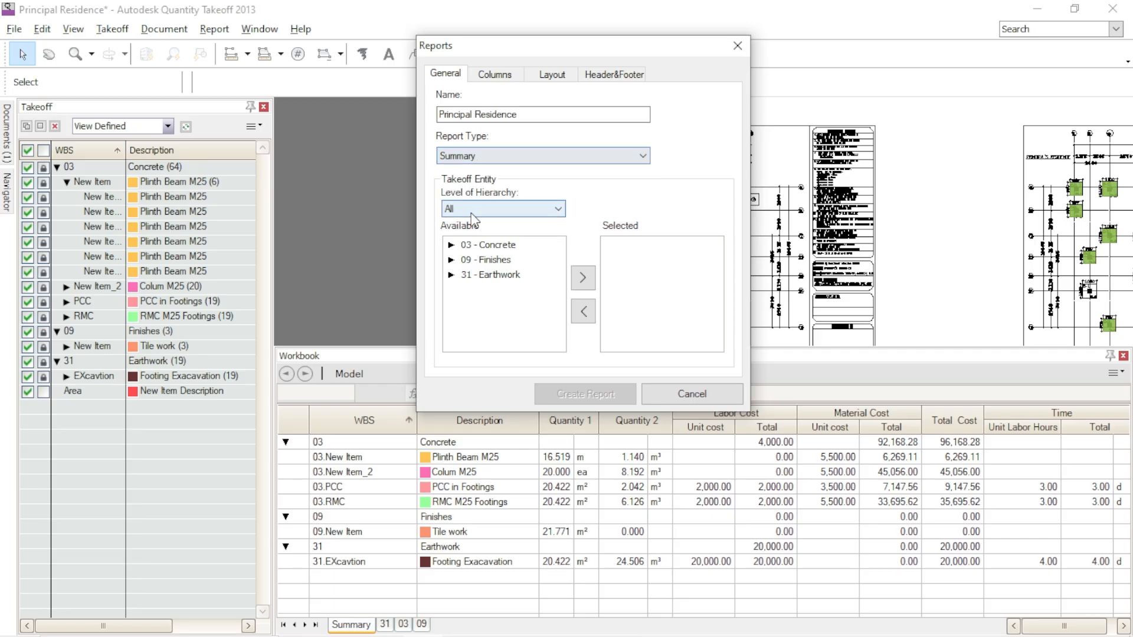
click(450, 245)
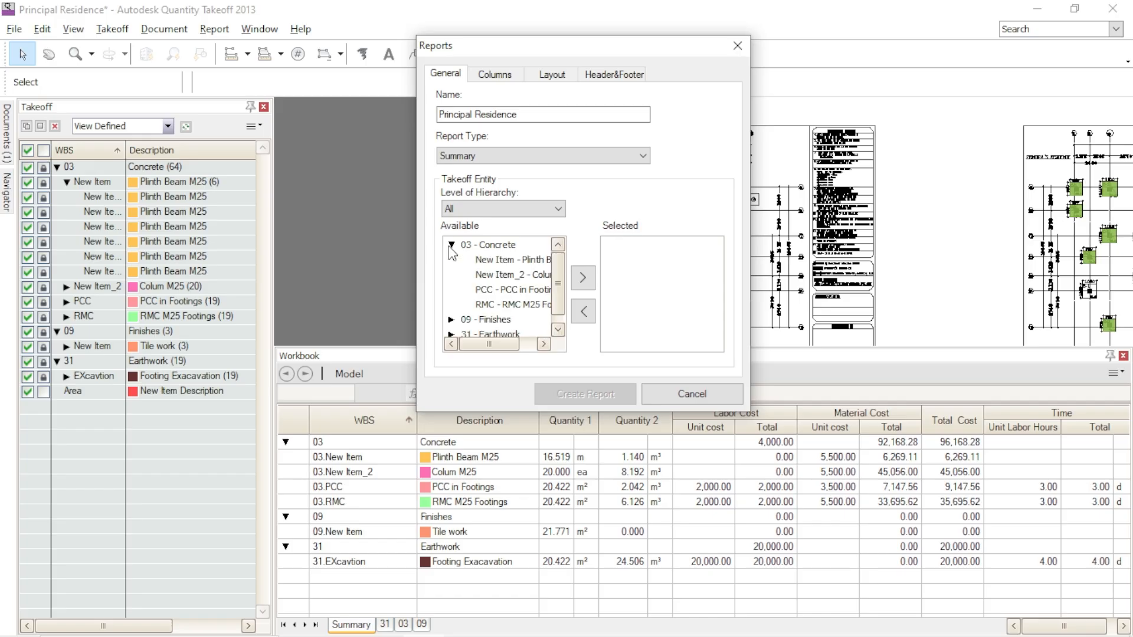
click(451, 244)
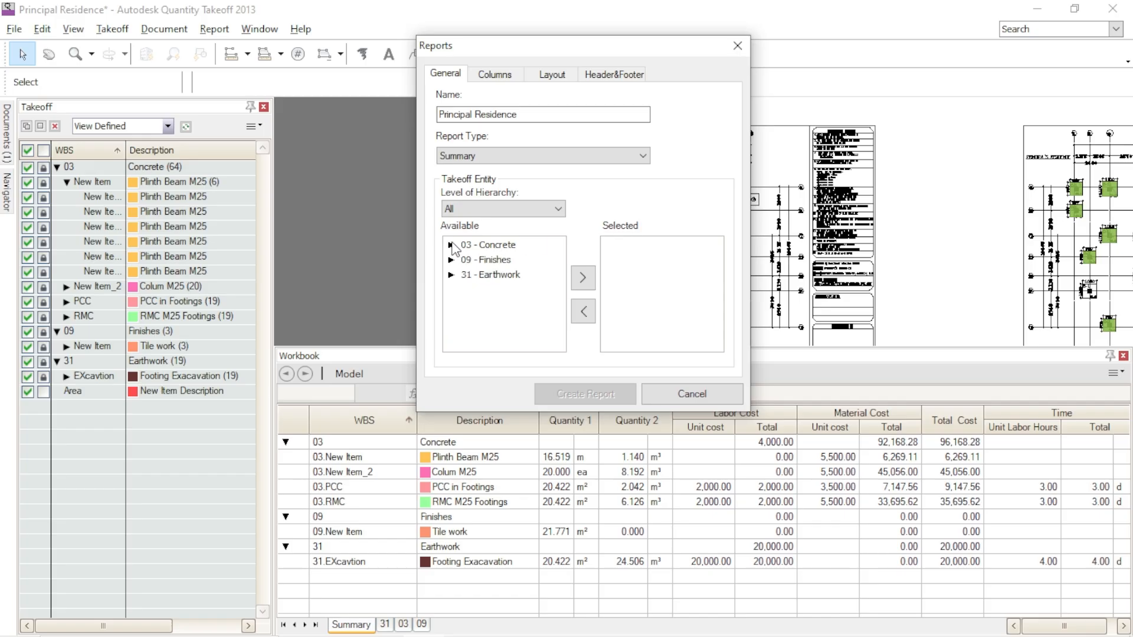
click(495, 210)
click(496, 210)
- Add the 03 - Concrete, 09 - Finishes and 31 - Earthwork groups to the report's selected takeoff entities
click(490, 244)
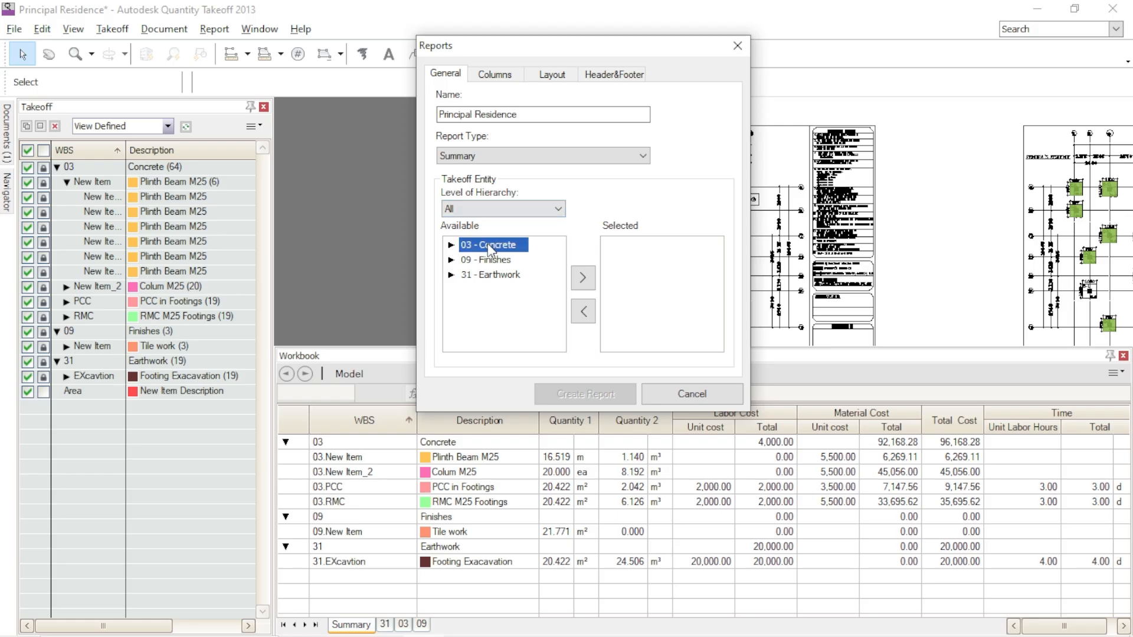
click(589, 284)
click(503, 245)
click(582, 279)
click(490, 244)
click(582, 278)
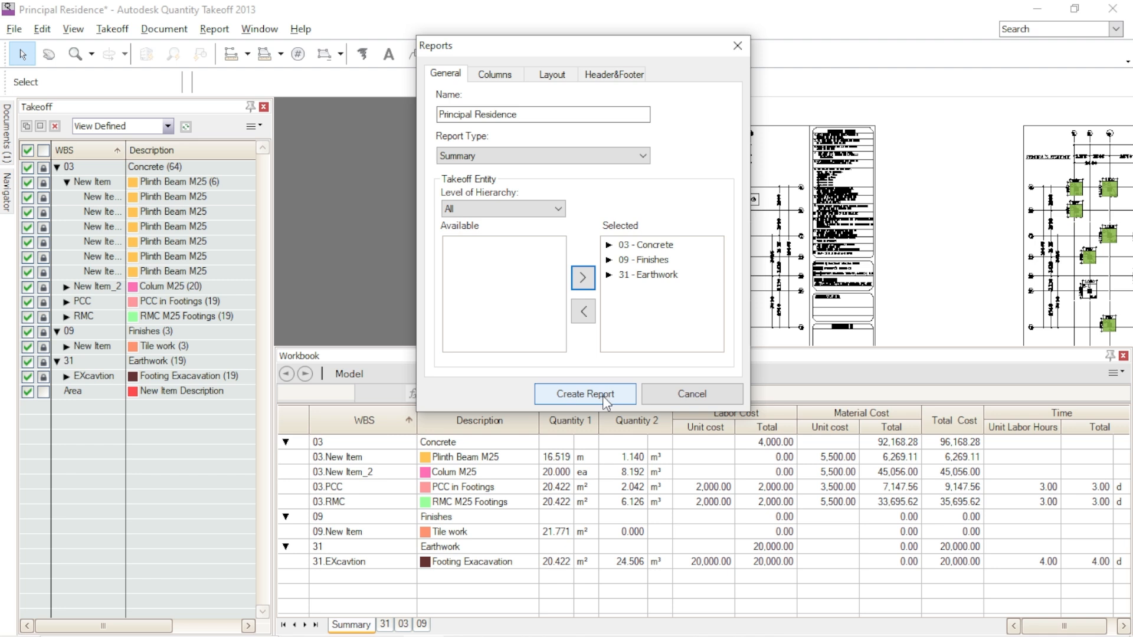
- Include the Description, Labor Cost, Material Cost, Quantity 1 and Quantity 2 columns in the report
click(493, 75)
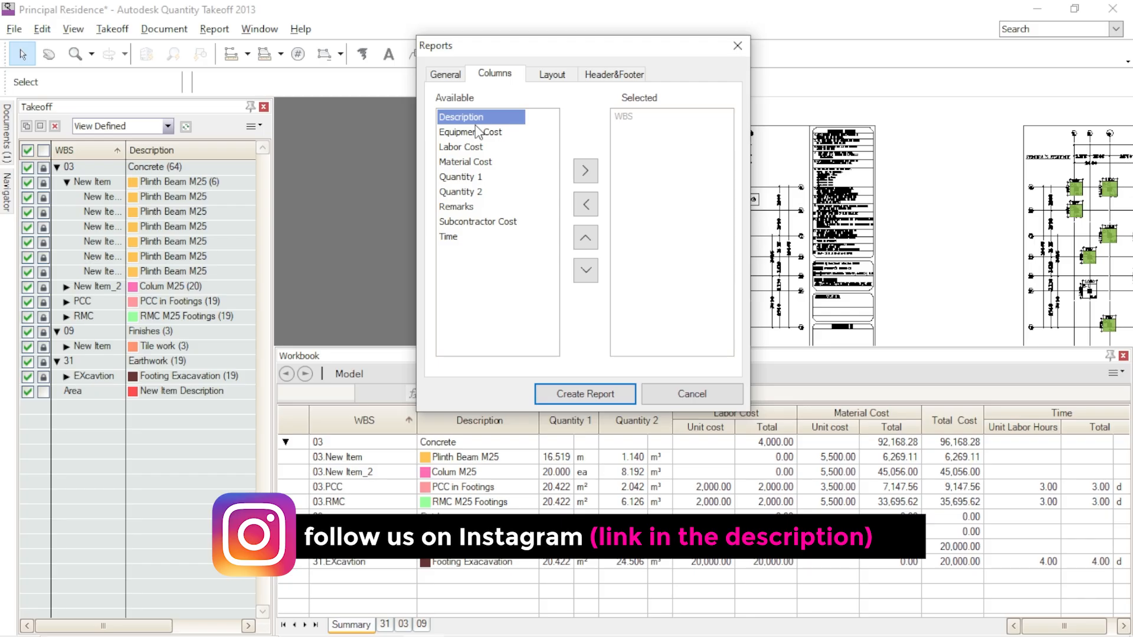
click(585, 170)
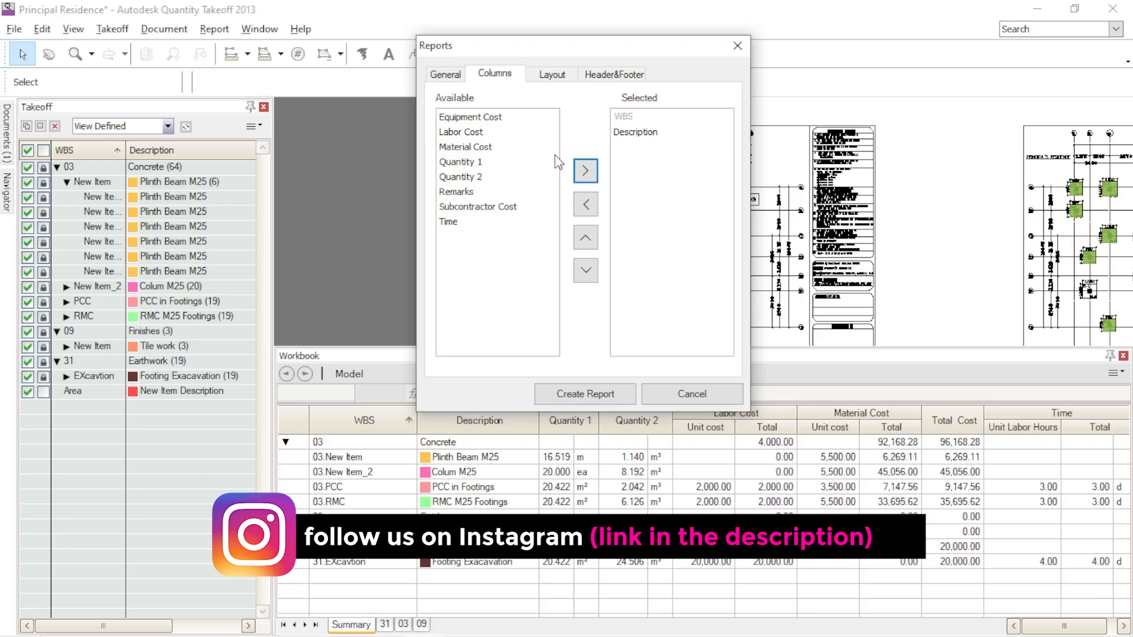
click(485, 118)
click(483, 133)
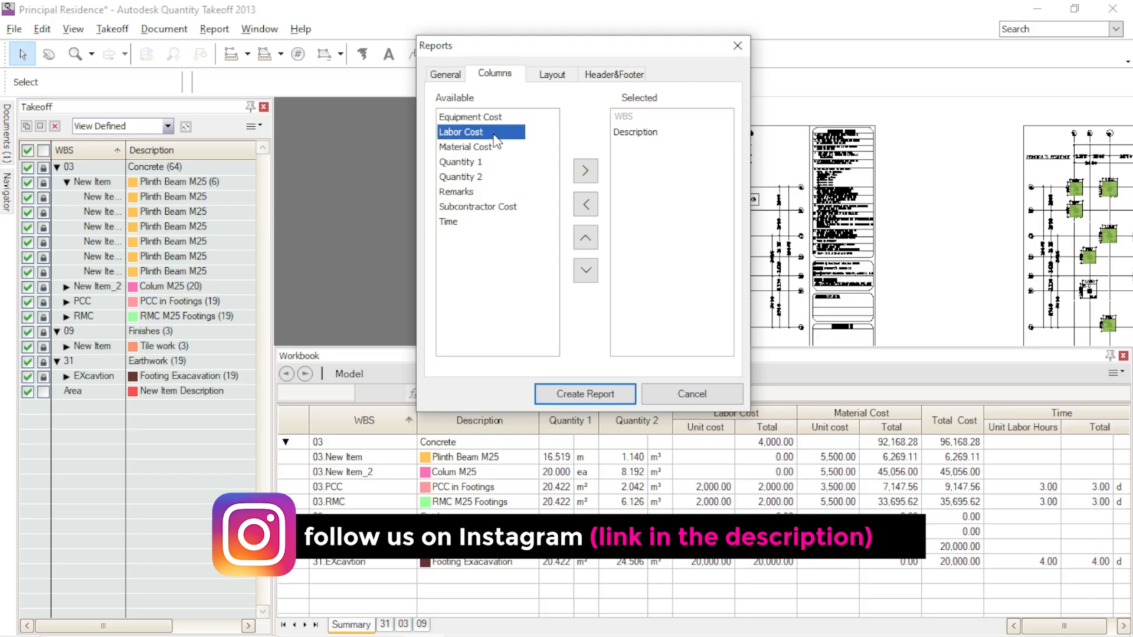
click(584, 170)
click(475, 134)
click(584, 170)
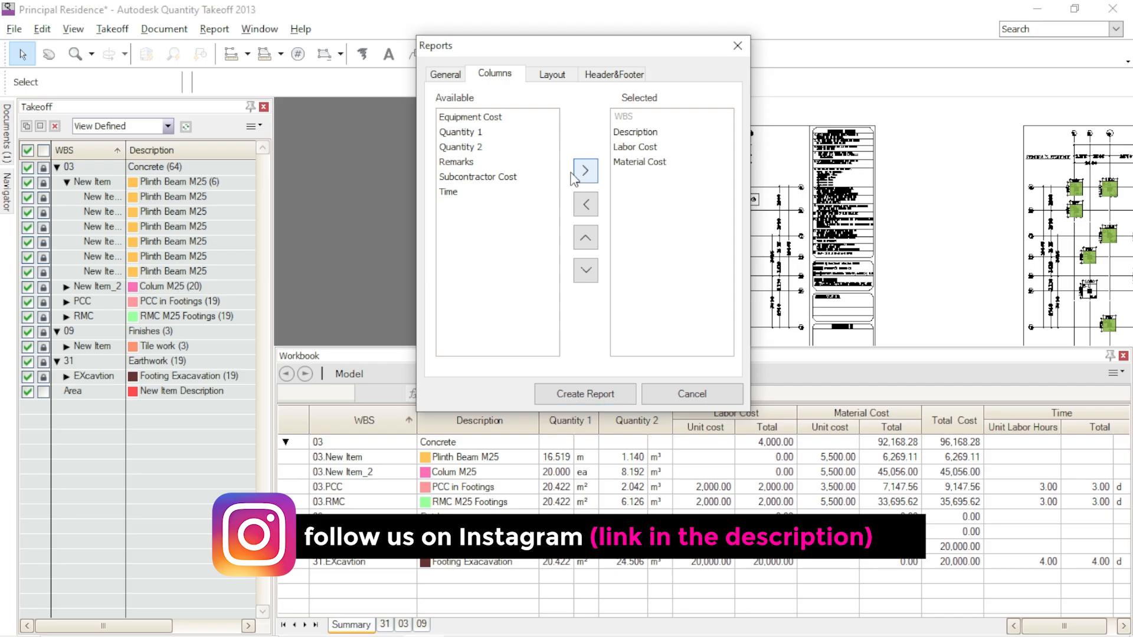
click(481, 133)
click(584, 171)
click(481, 133)
click(590, 170)
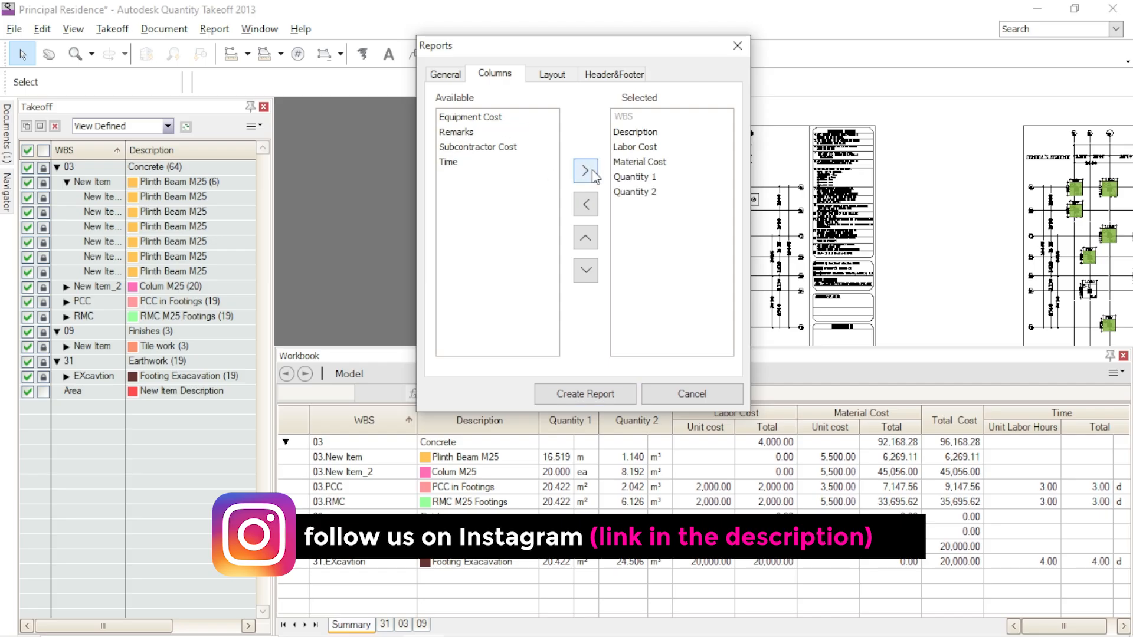
- Create the report in Landscape orientation and reduce the Workbook palette's height to make room for viewing it
click(552, 75)
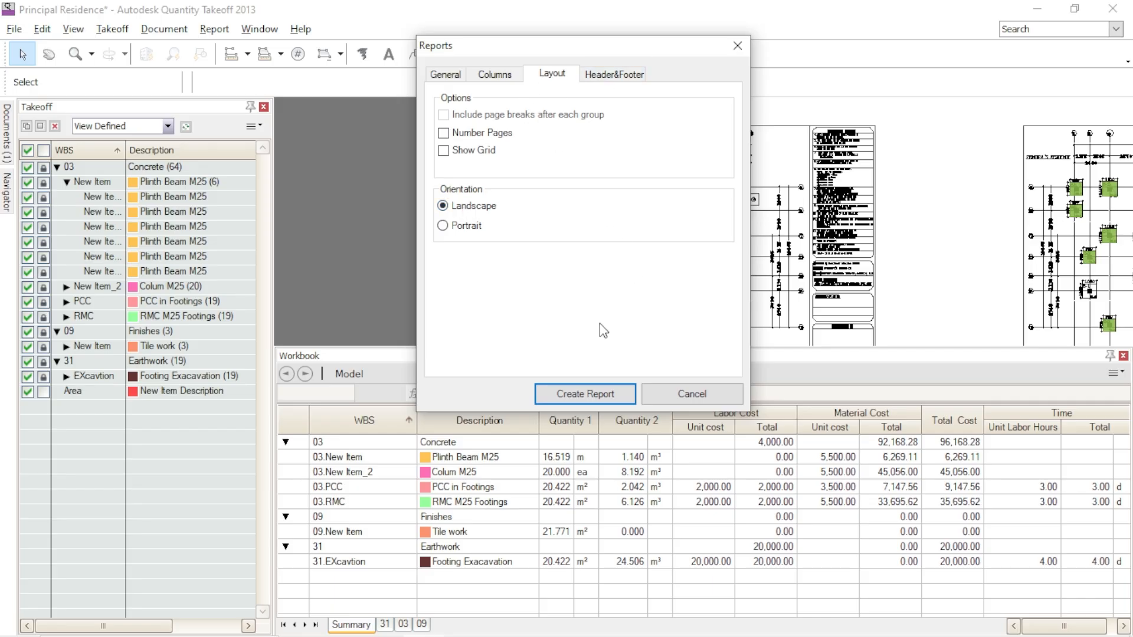
click(597, 397)
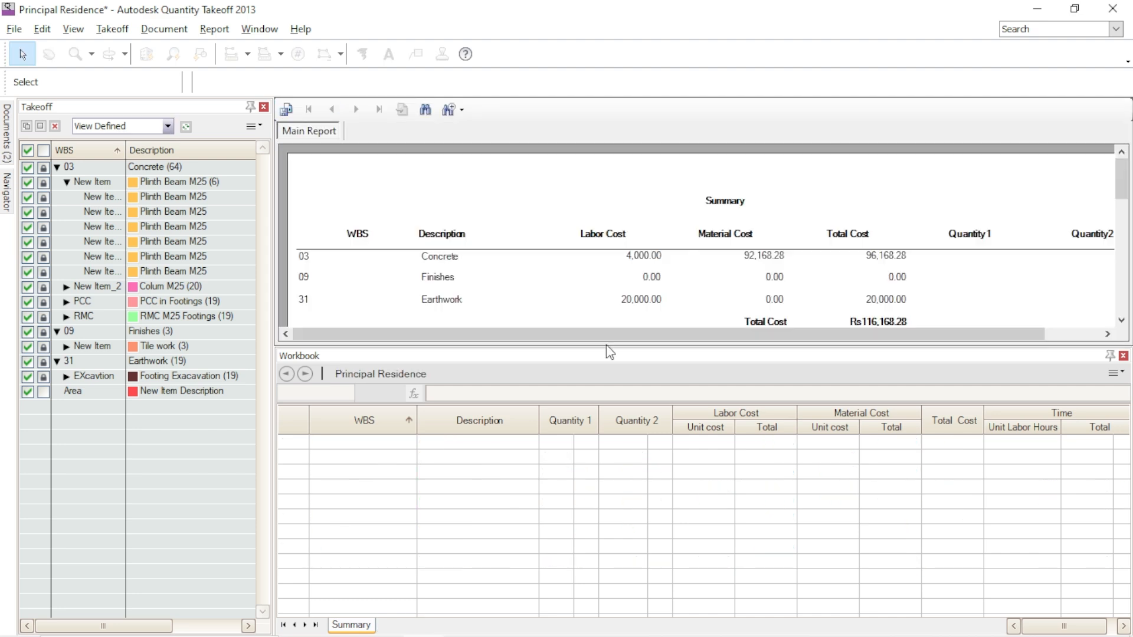
drag(624, 420, 635, 470)
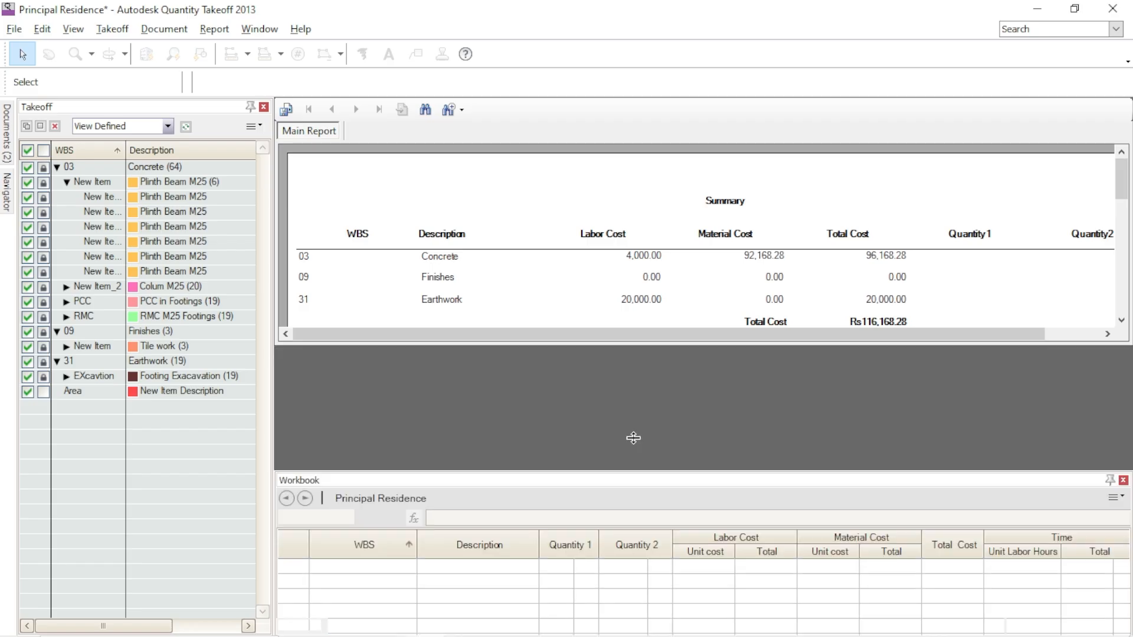